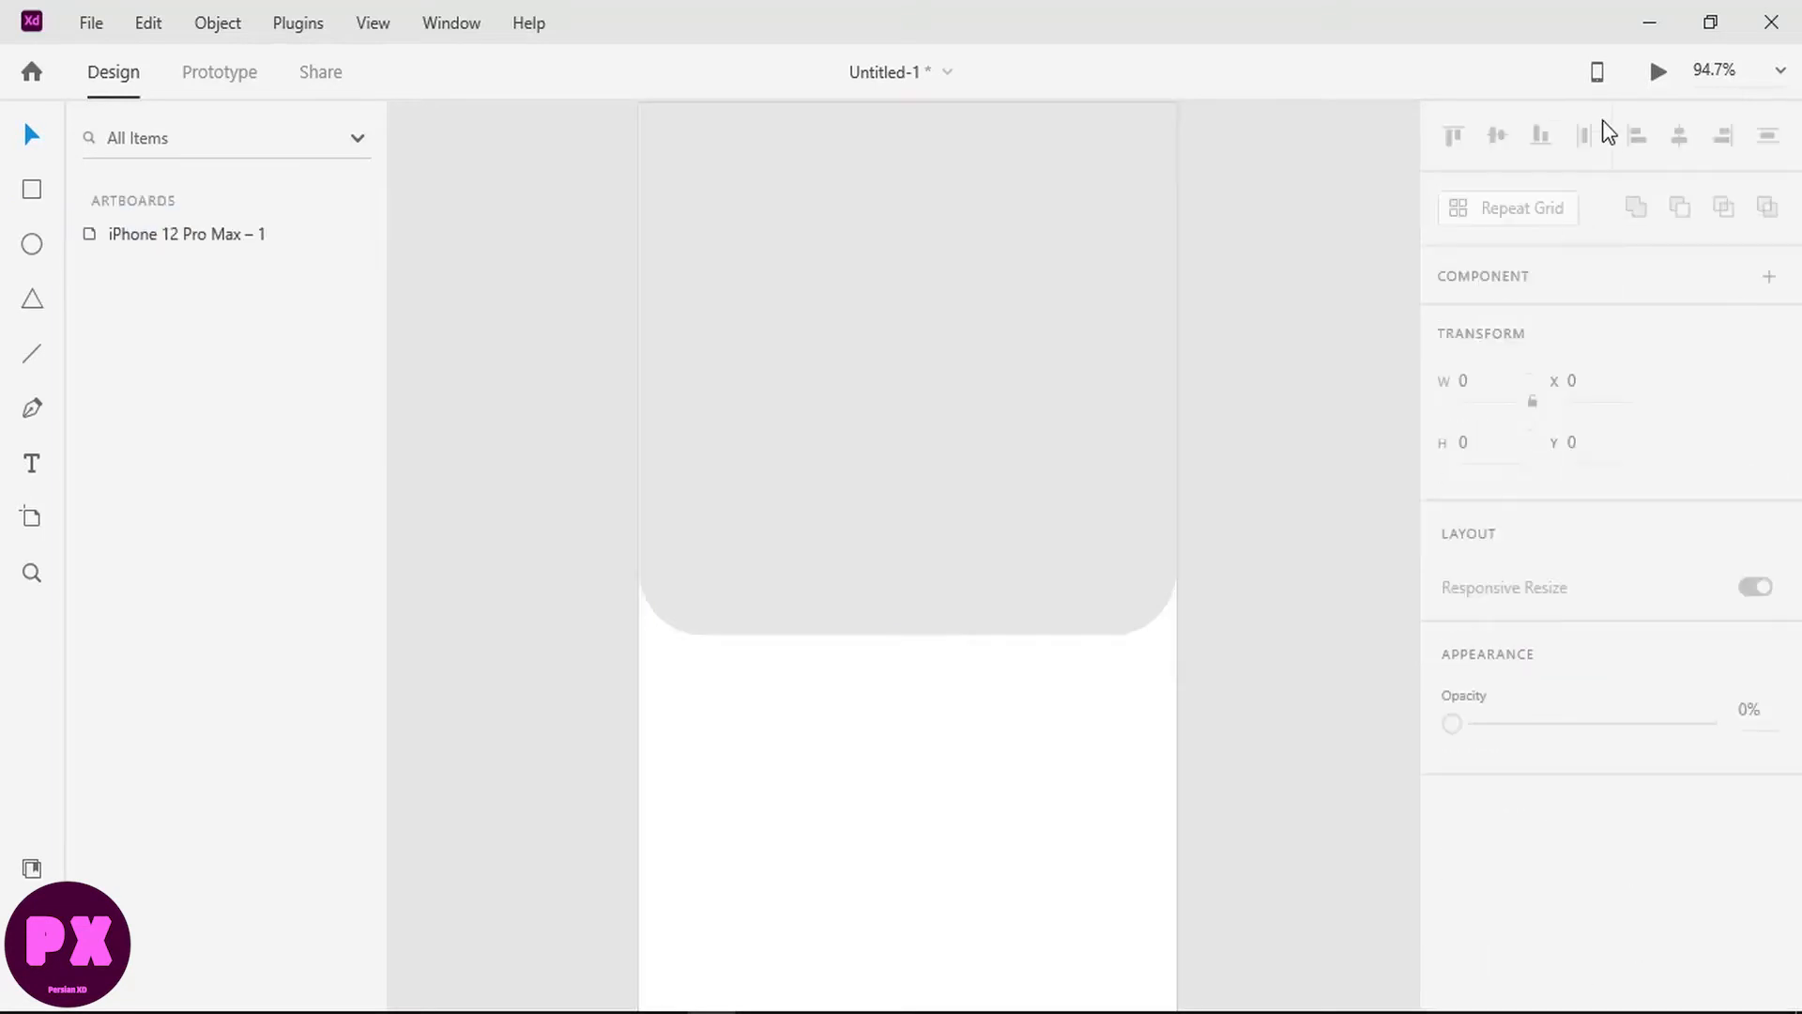
Step: Import img1.png from the desktop onto the iPhone 12 Pro Max artboard
left_click(1710, 23)
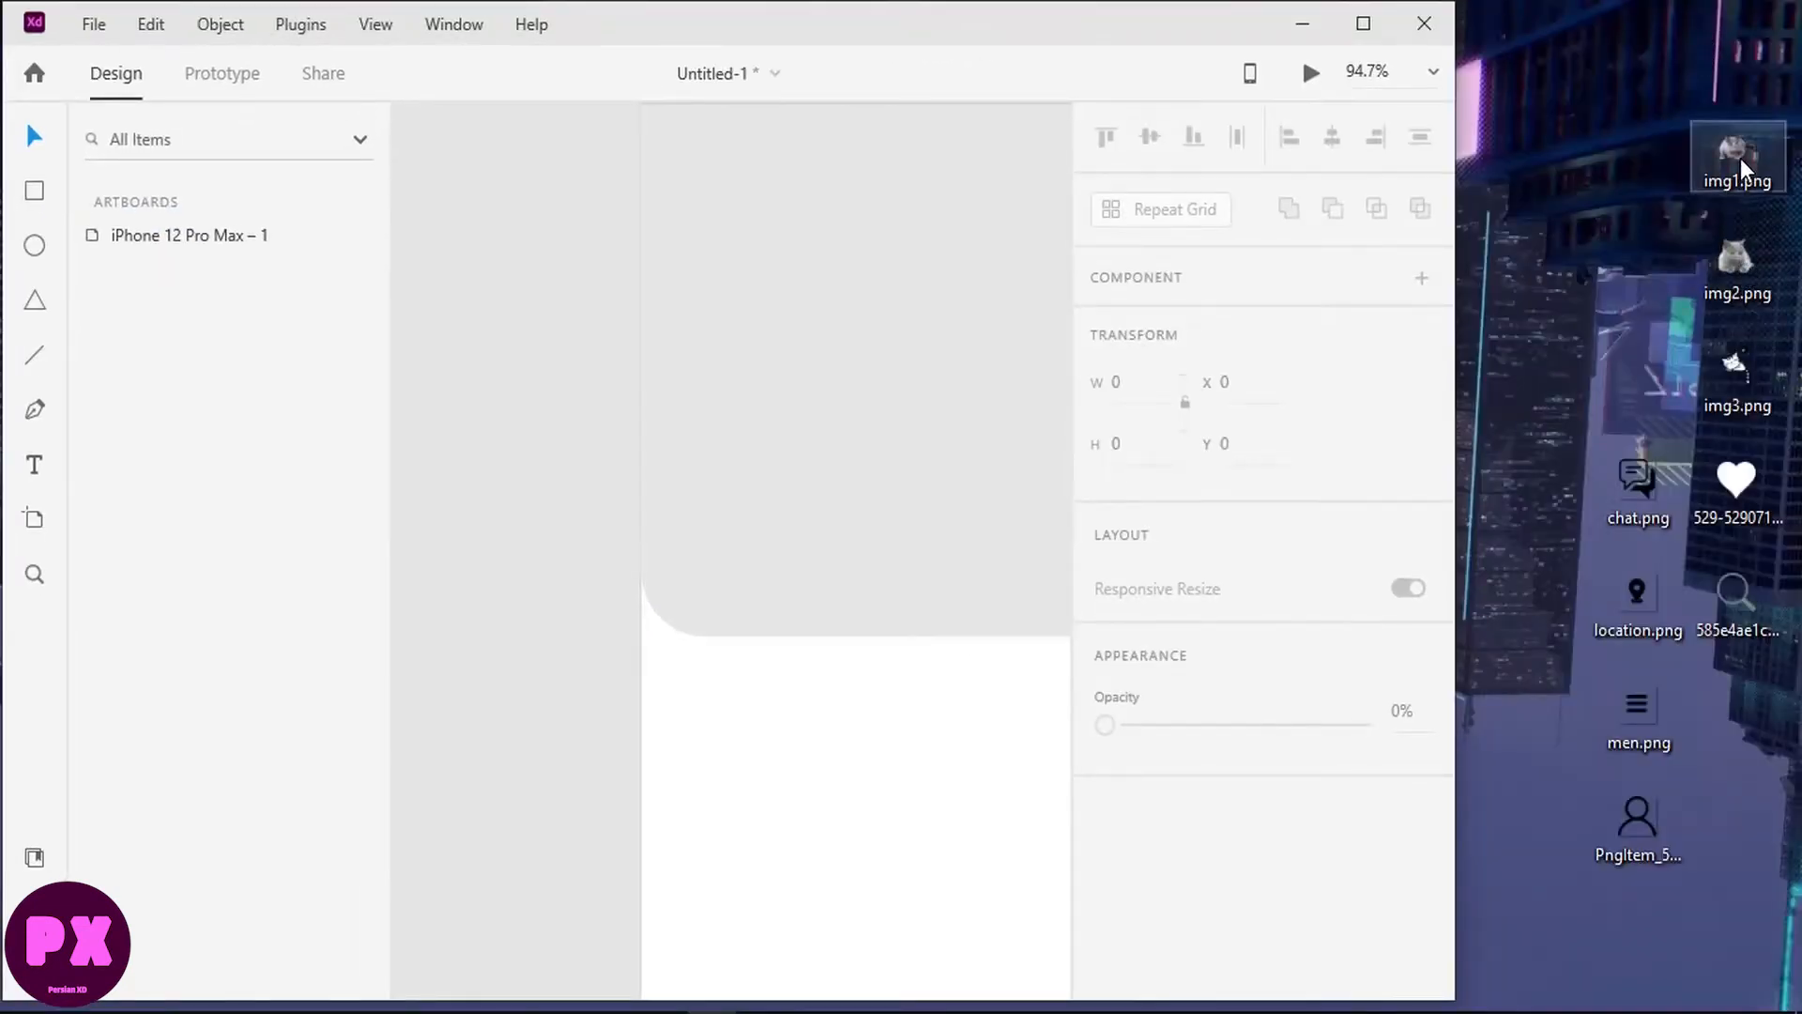
left_click_drag(1743, 169, 576, 348)
left_click(1363, 23)
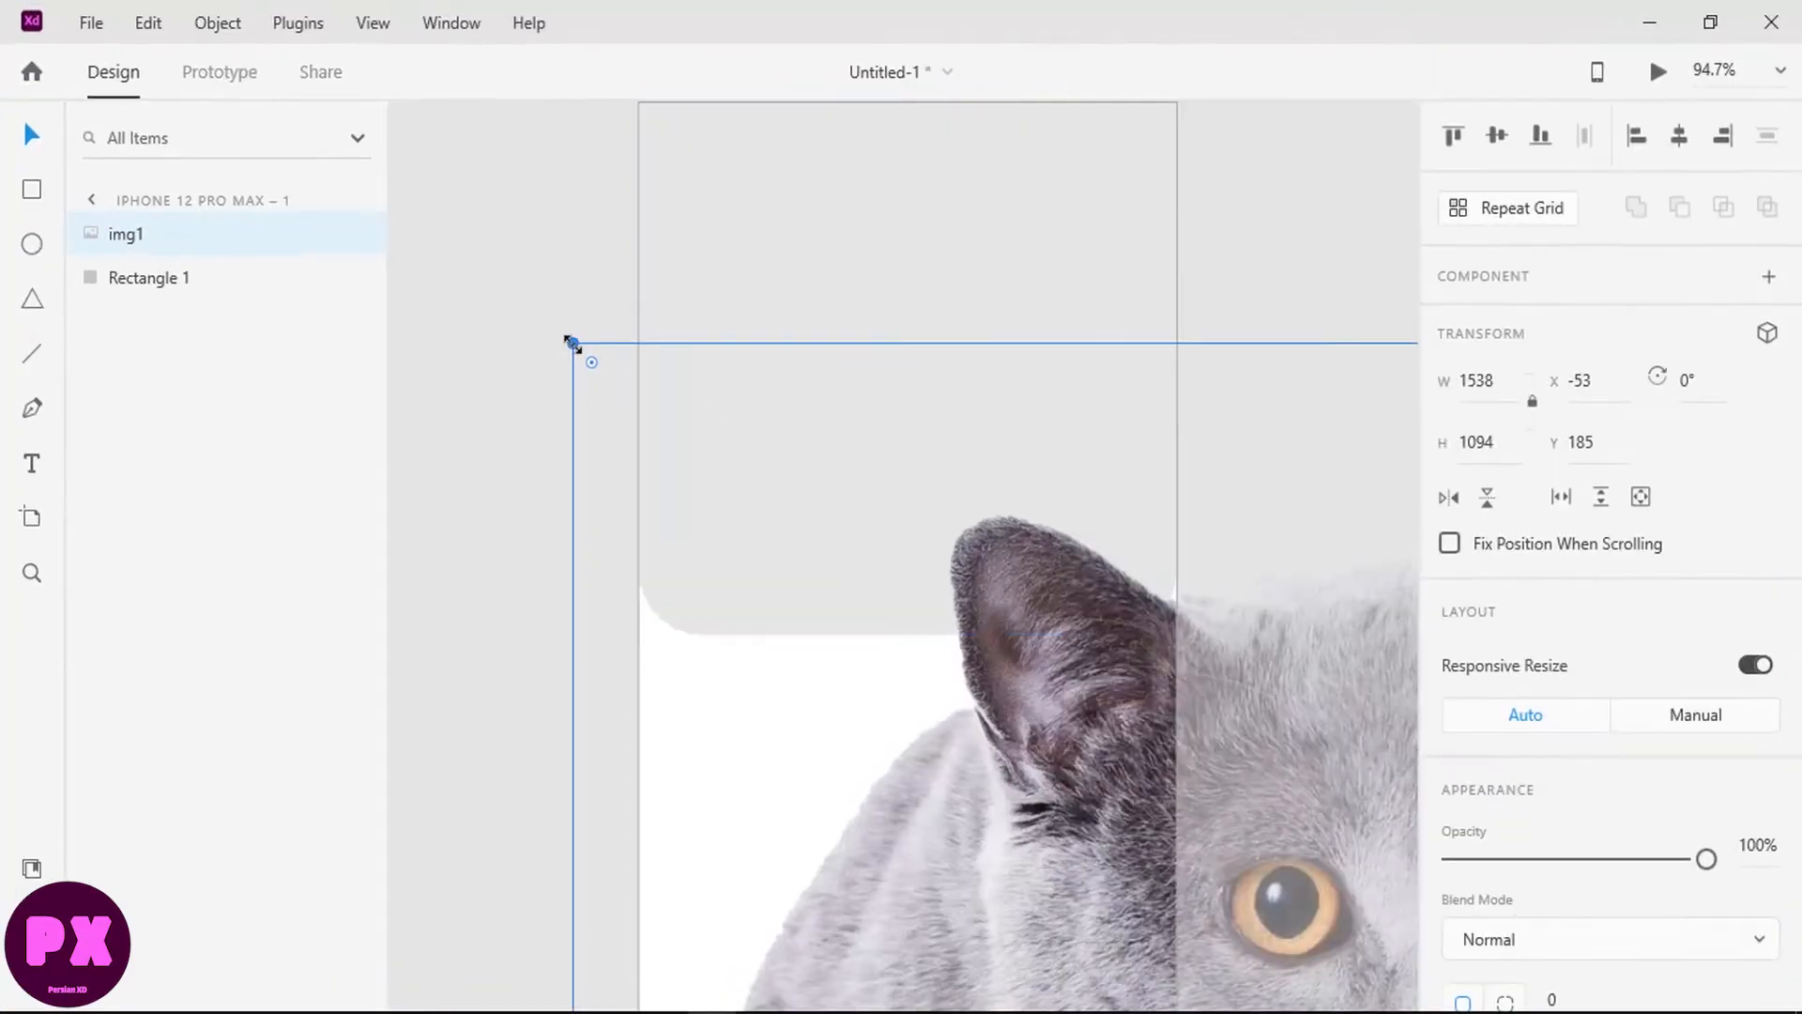
Step: Shift the oversized cat image up to the artboard's upper edge and scale it proportionally to a width of 100
left_click_drag(1321, 903, 941, 445)
left_click(1476, 399)
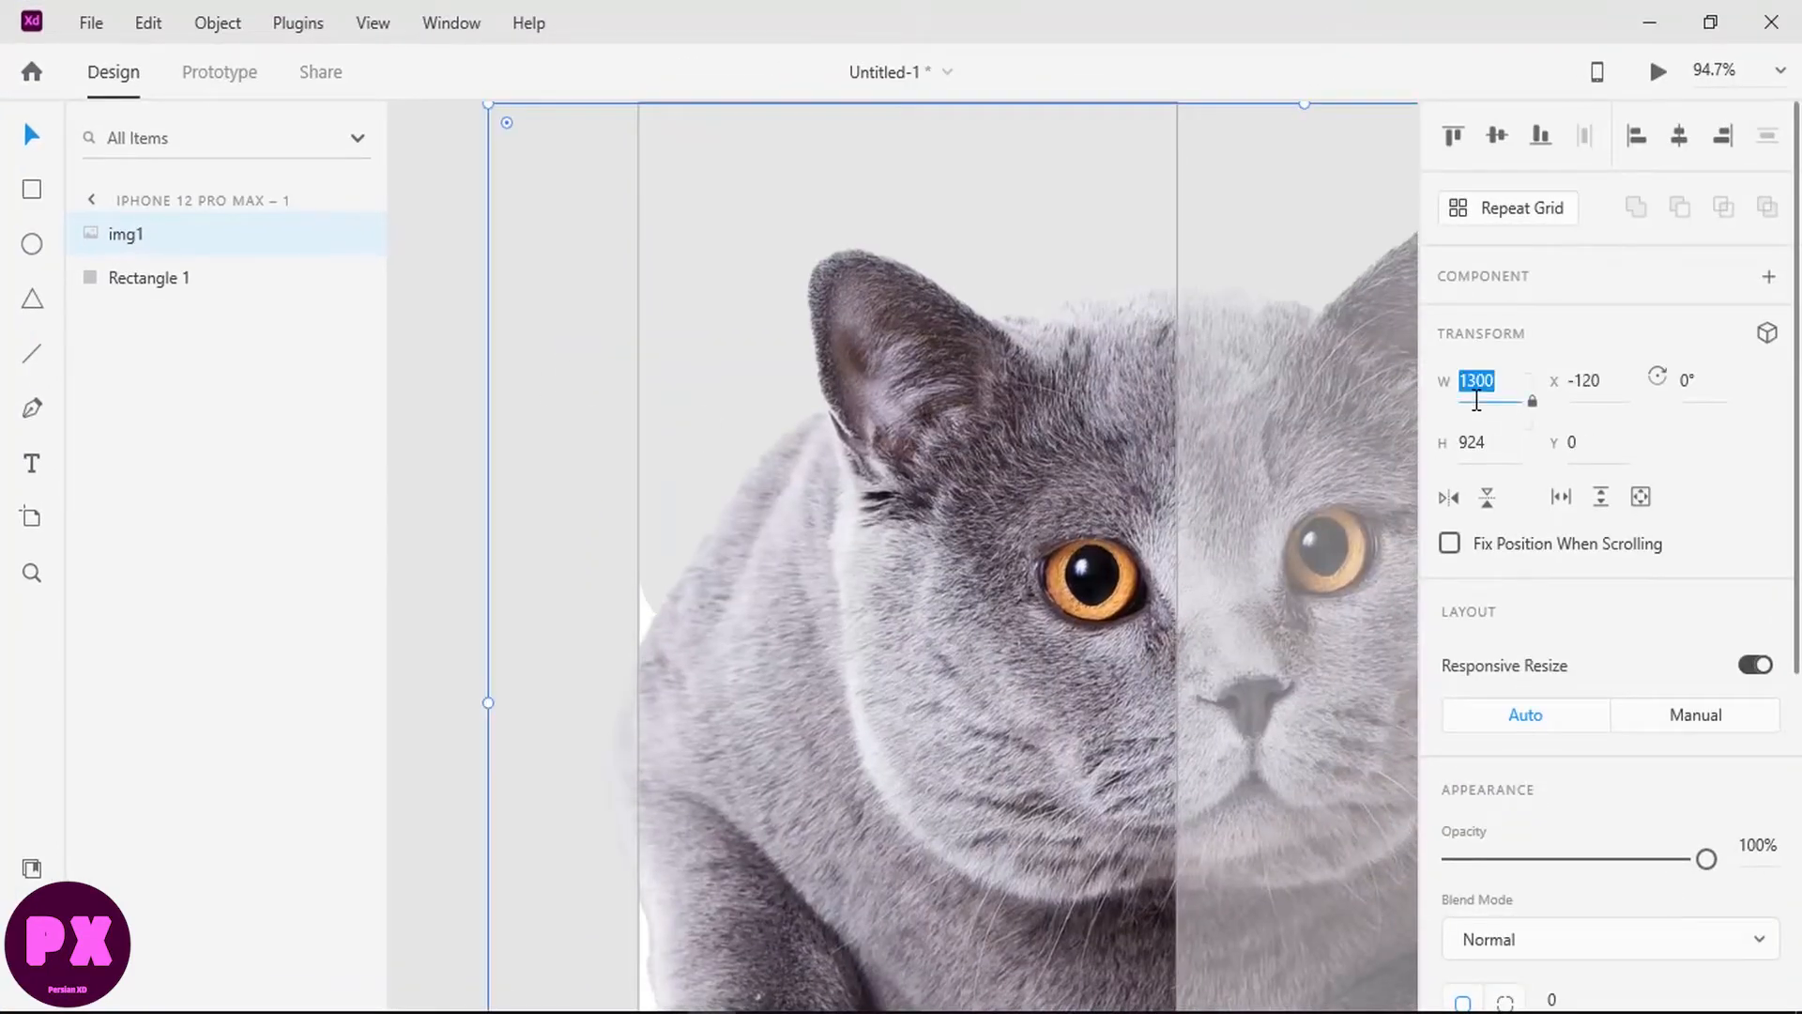
type("100")
key("Return")
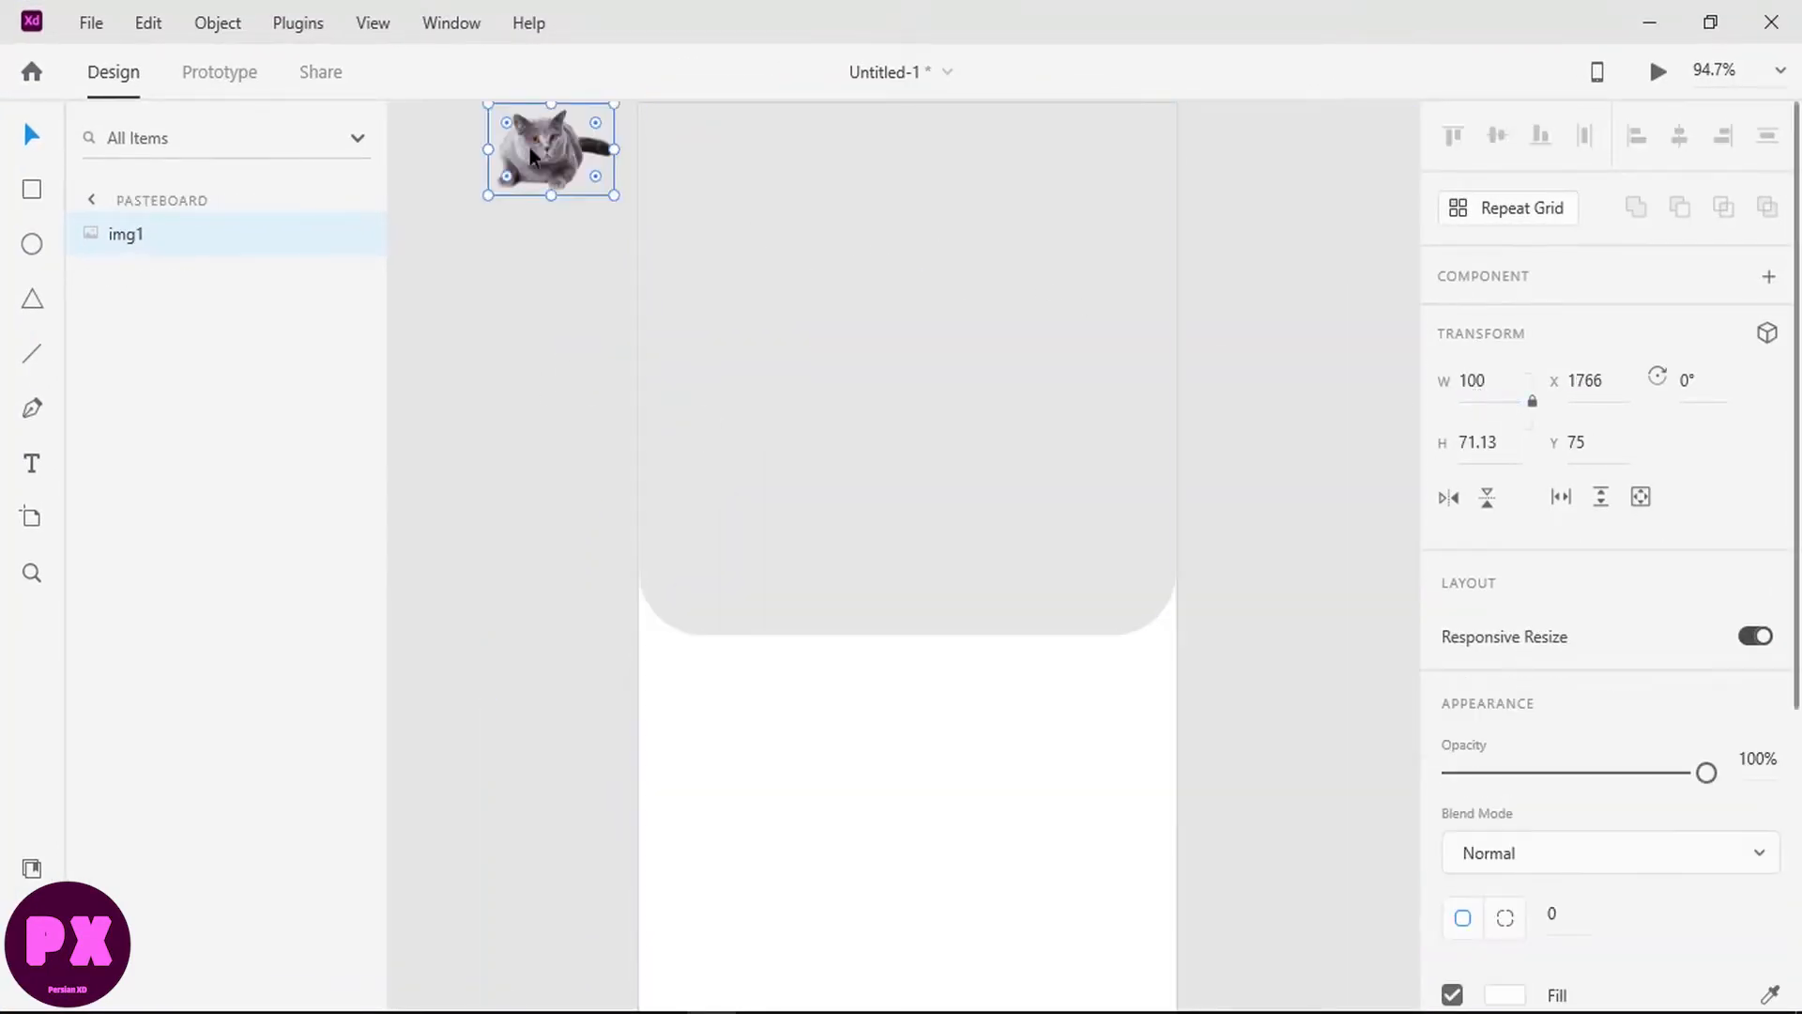
Step: Place the cat image over the grey rounded rectangle and enlarge it to about 404 wide
left_click_drag(554, 151, 896, 137)
scroll(948, 460, "up", 2)
left_click_drag(932, 387, 906, 469)
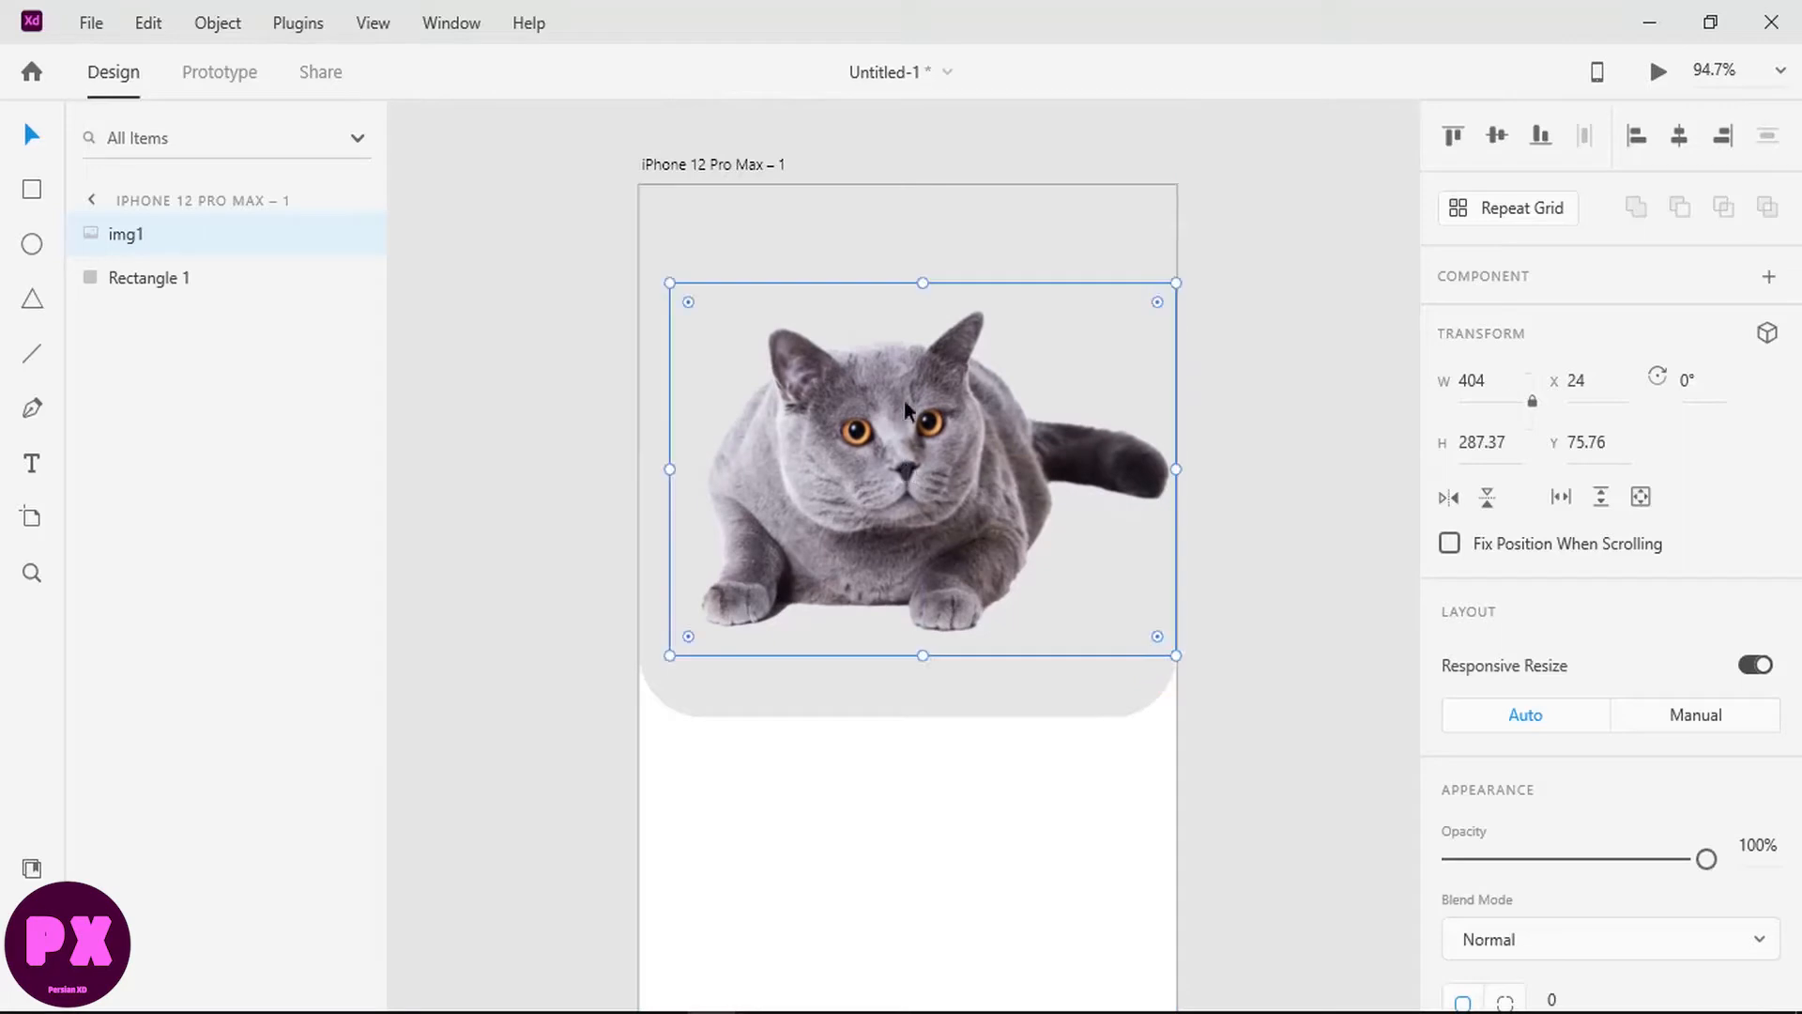
left_click(1314, 360)
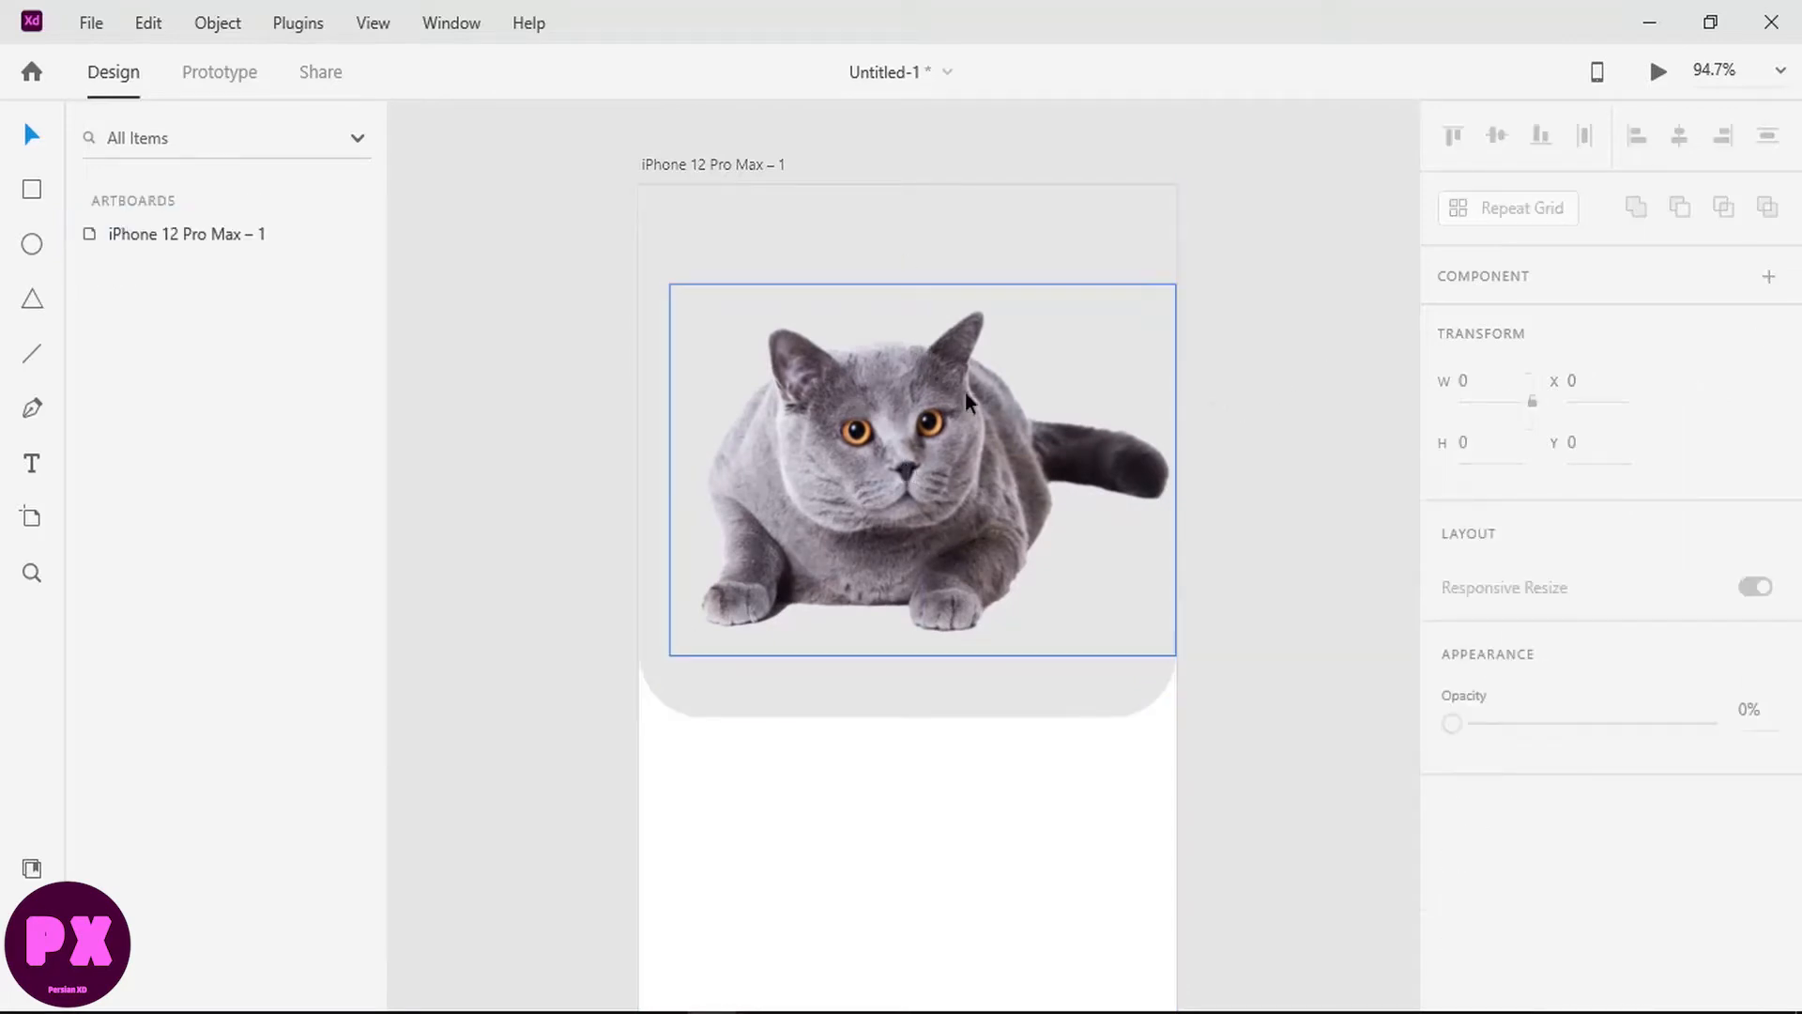
Step: Add the text "Find Your Friend Here" below the grey rectangle
scroll(965, 392, "down", 5)
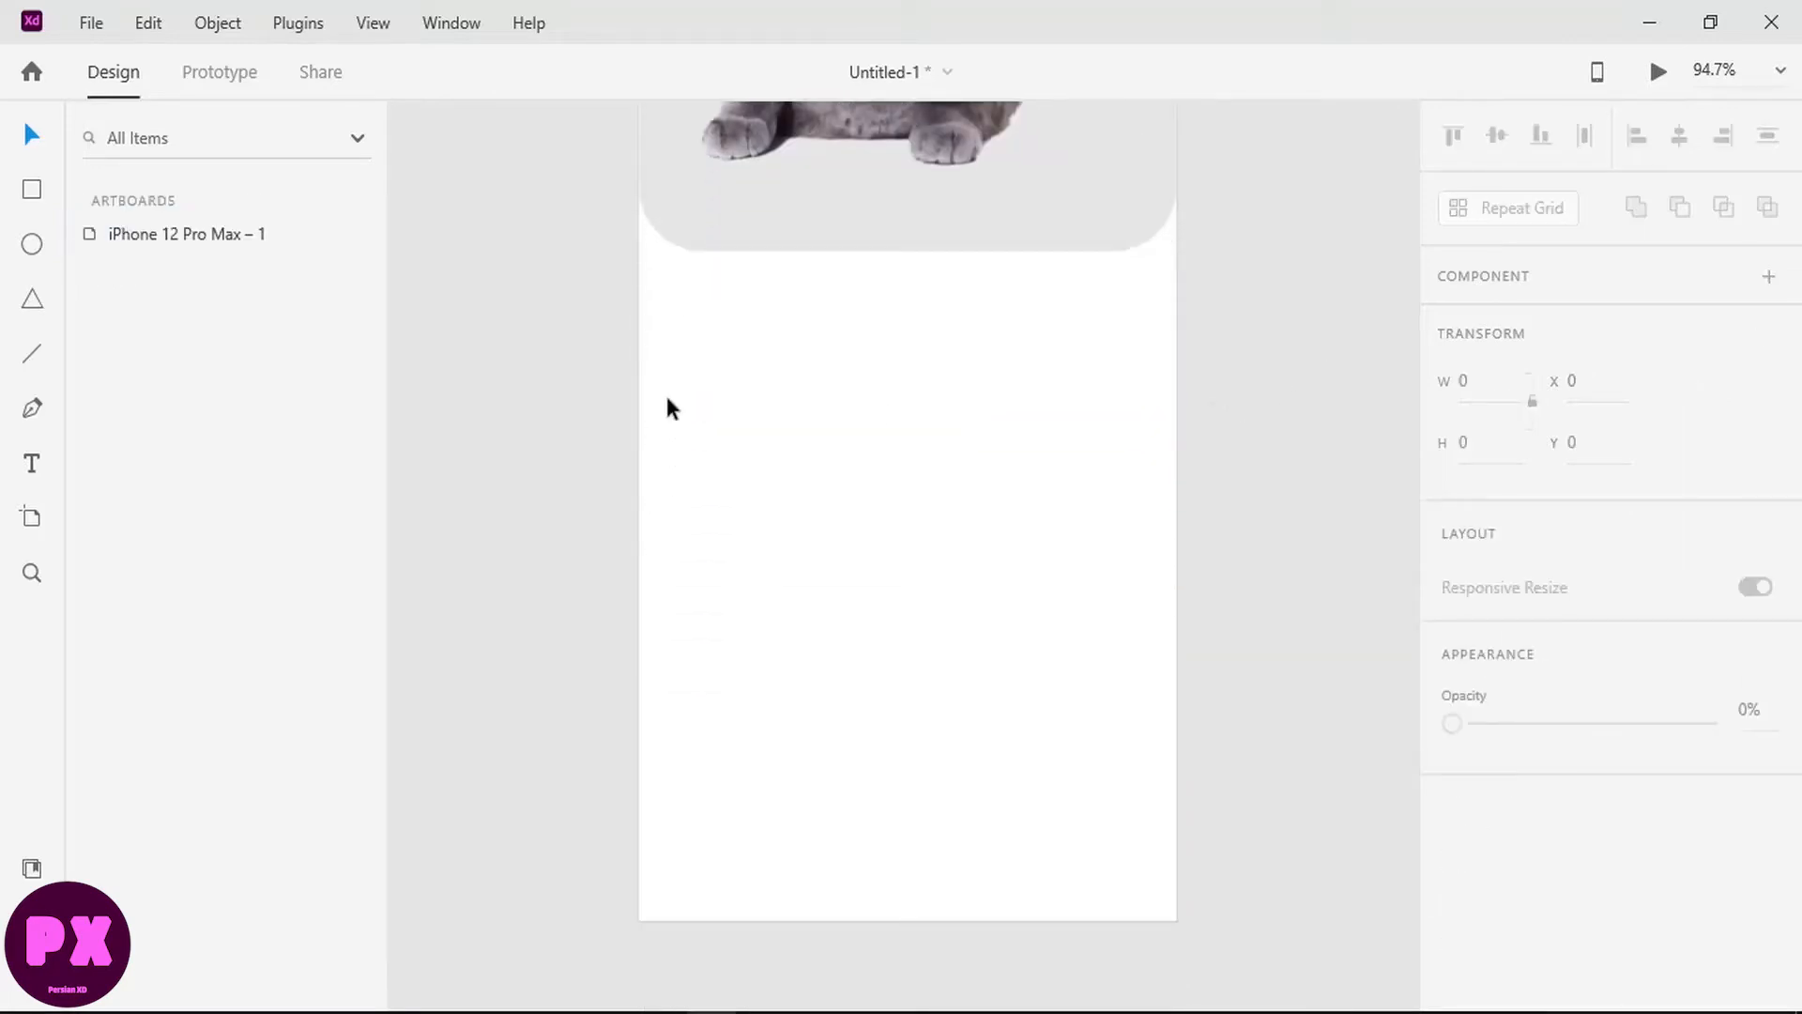
left_click(30, 469)
left_click(710, 347)
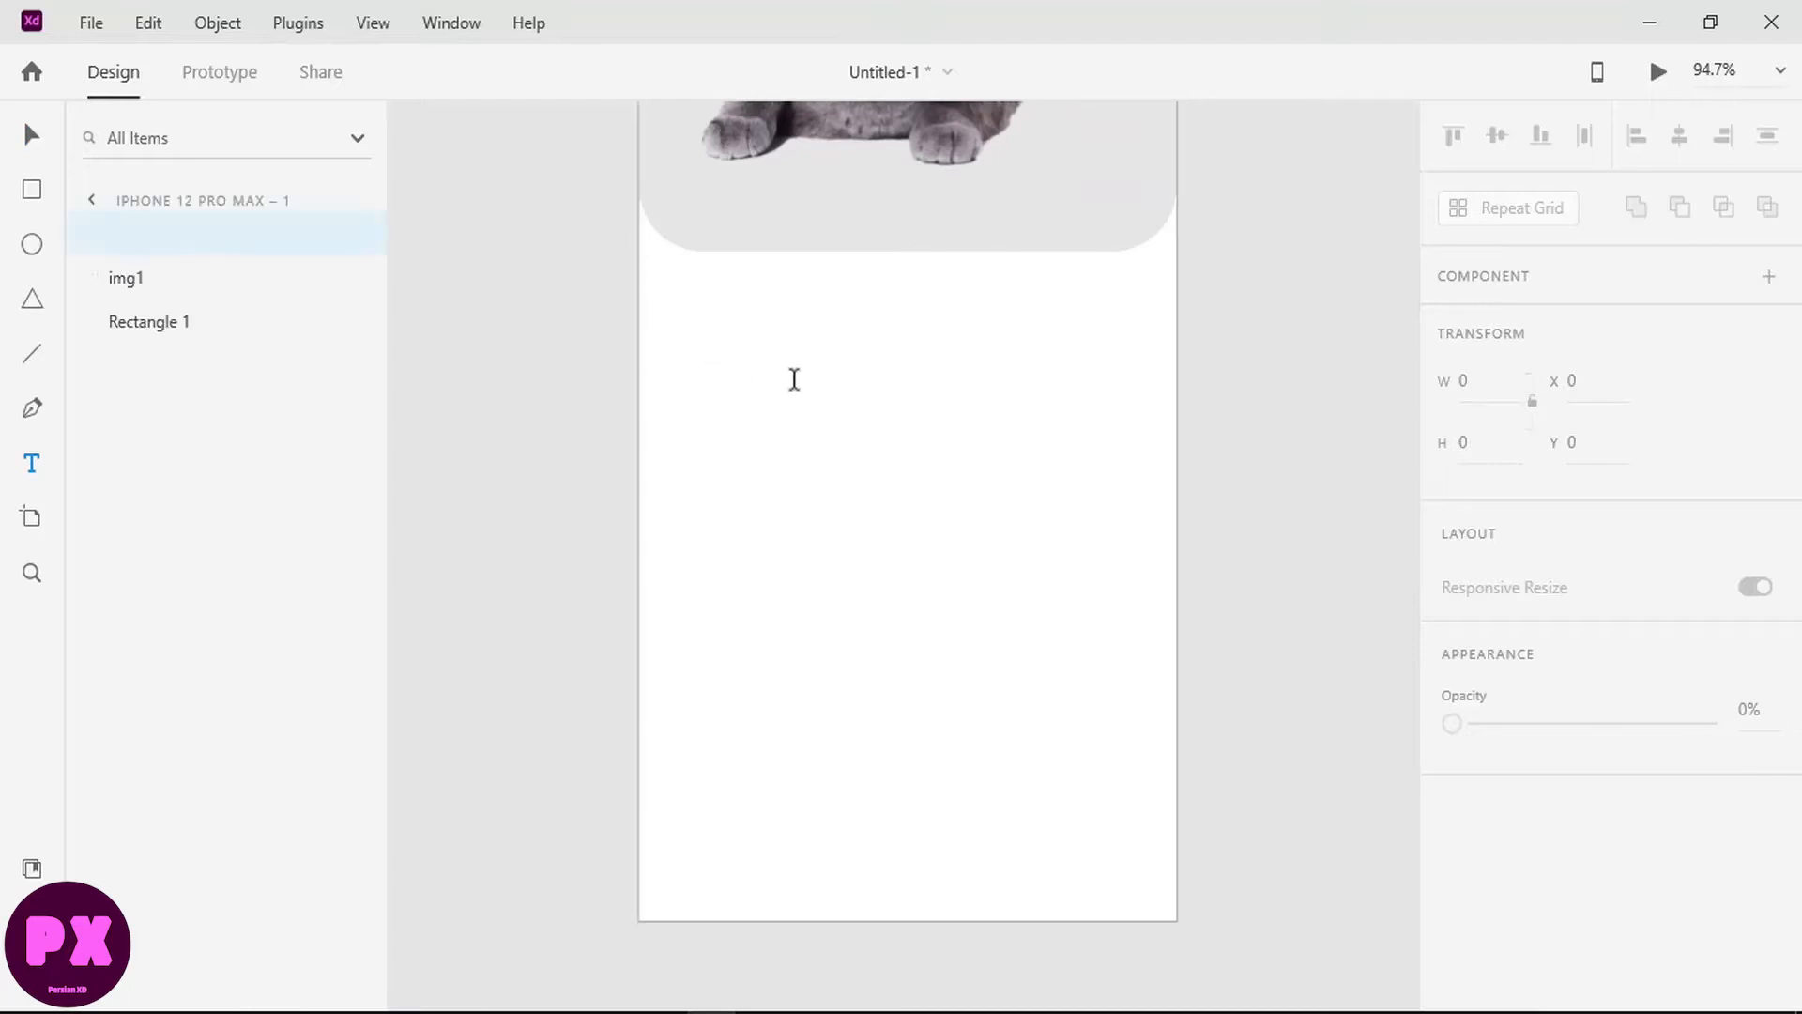
type("Find Your Fri")
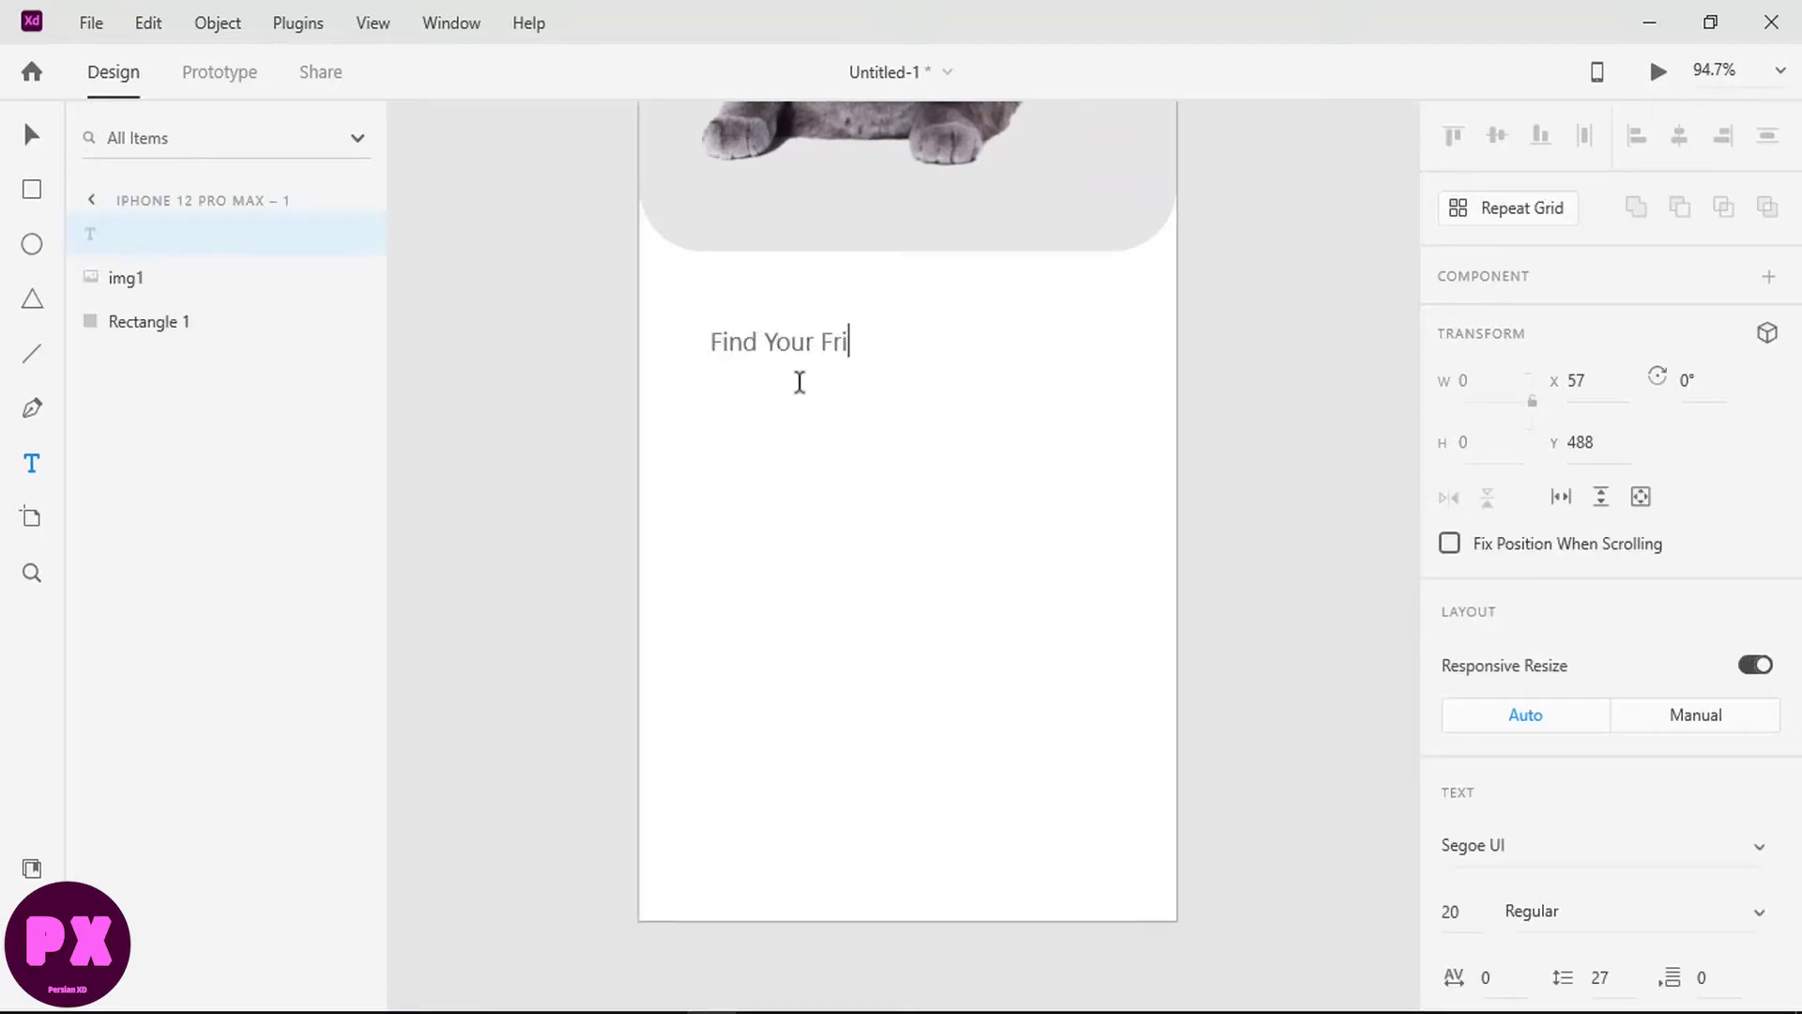
type("nde")
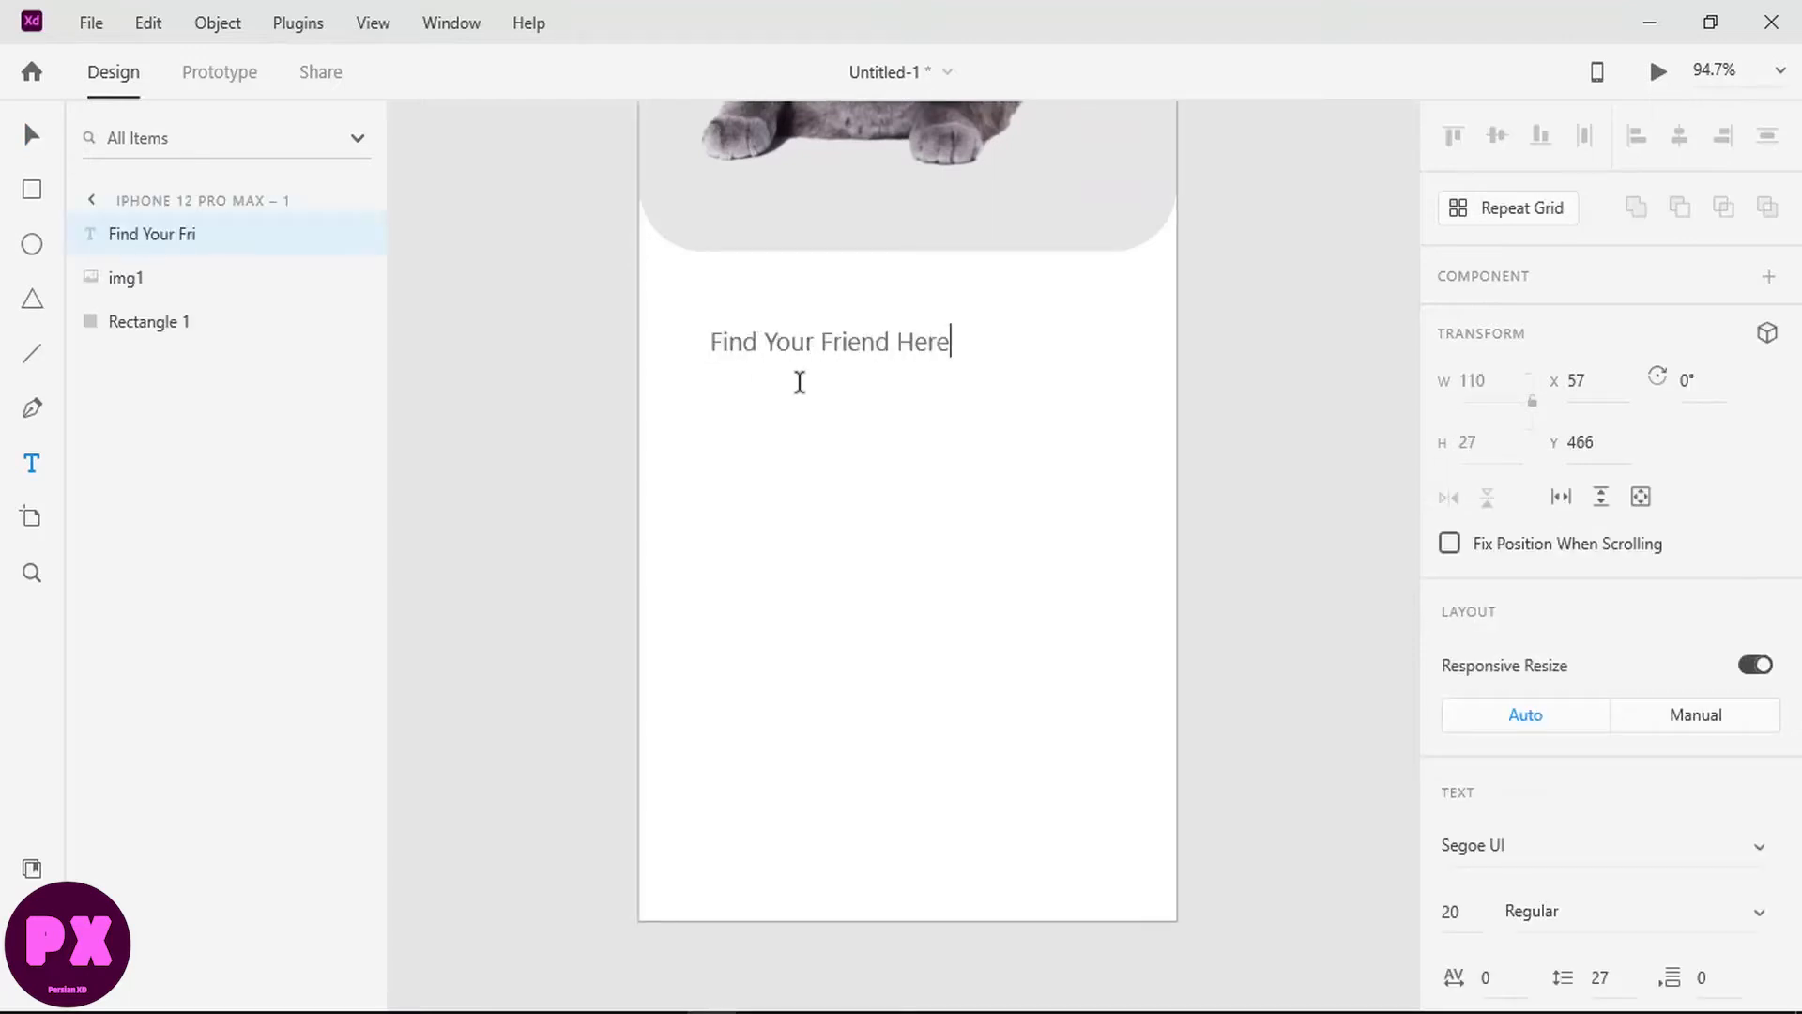
type(" Here")
Step: Make the heading Bold at font size 35 and move it slightly lower on the artboard
key("ctrl+a")
scroll(1595, 516, "down", 6)
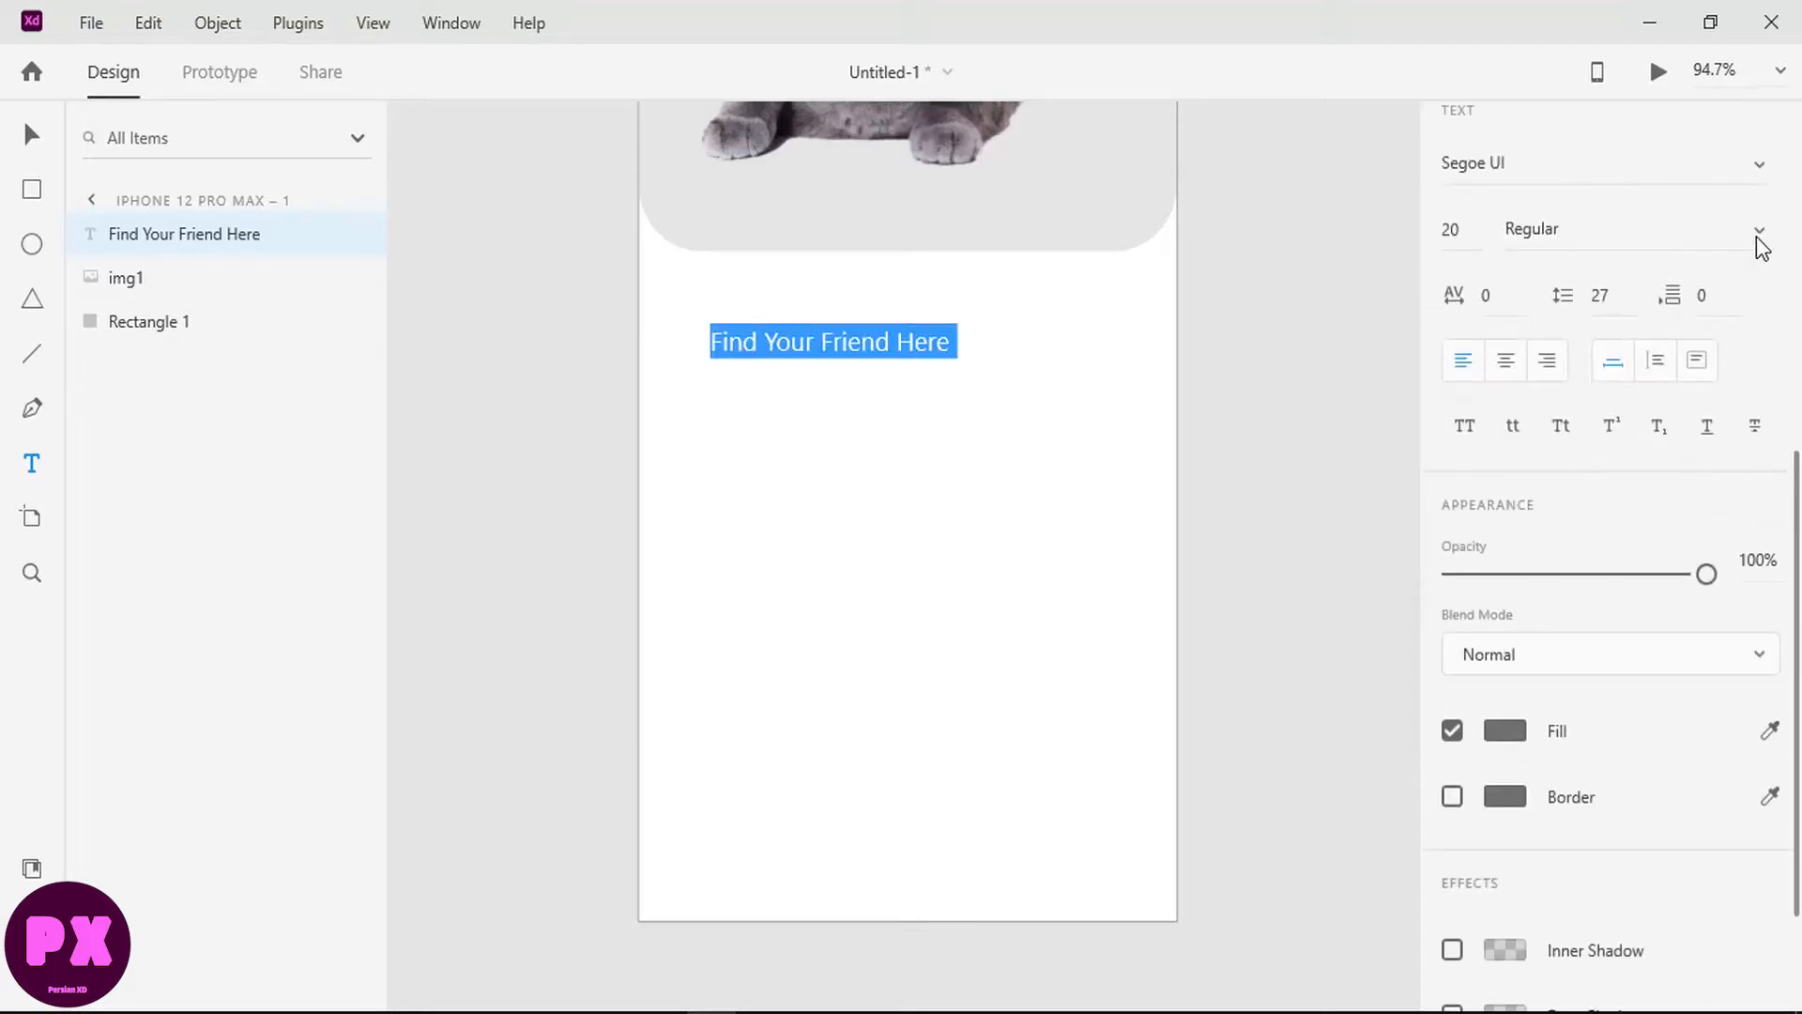
left_click(1757, 239)
left_click(1573, 510)
left_click(1470, 235)
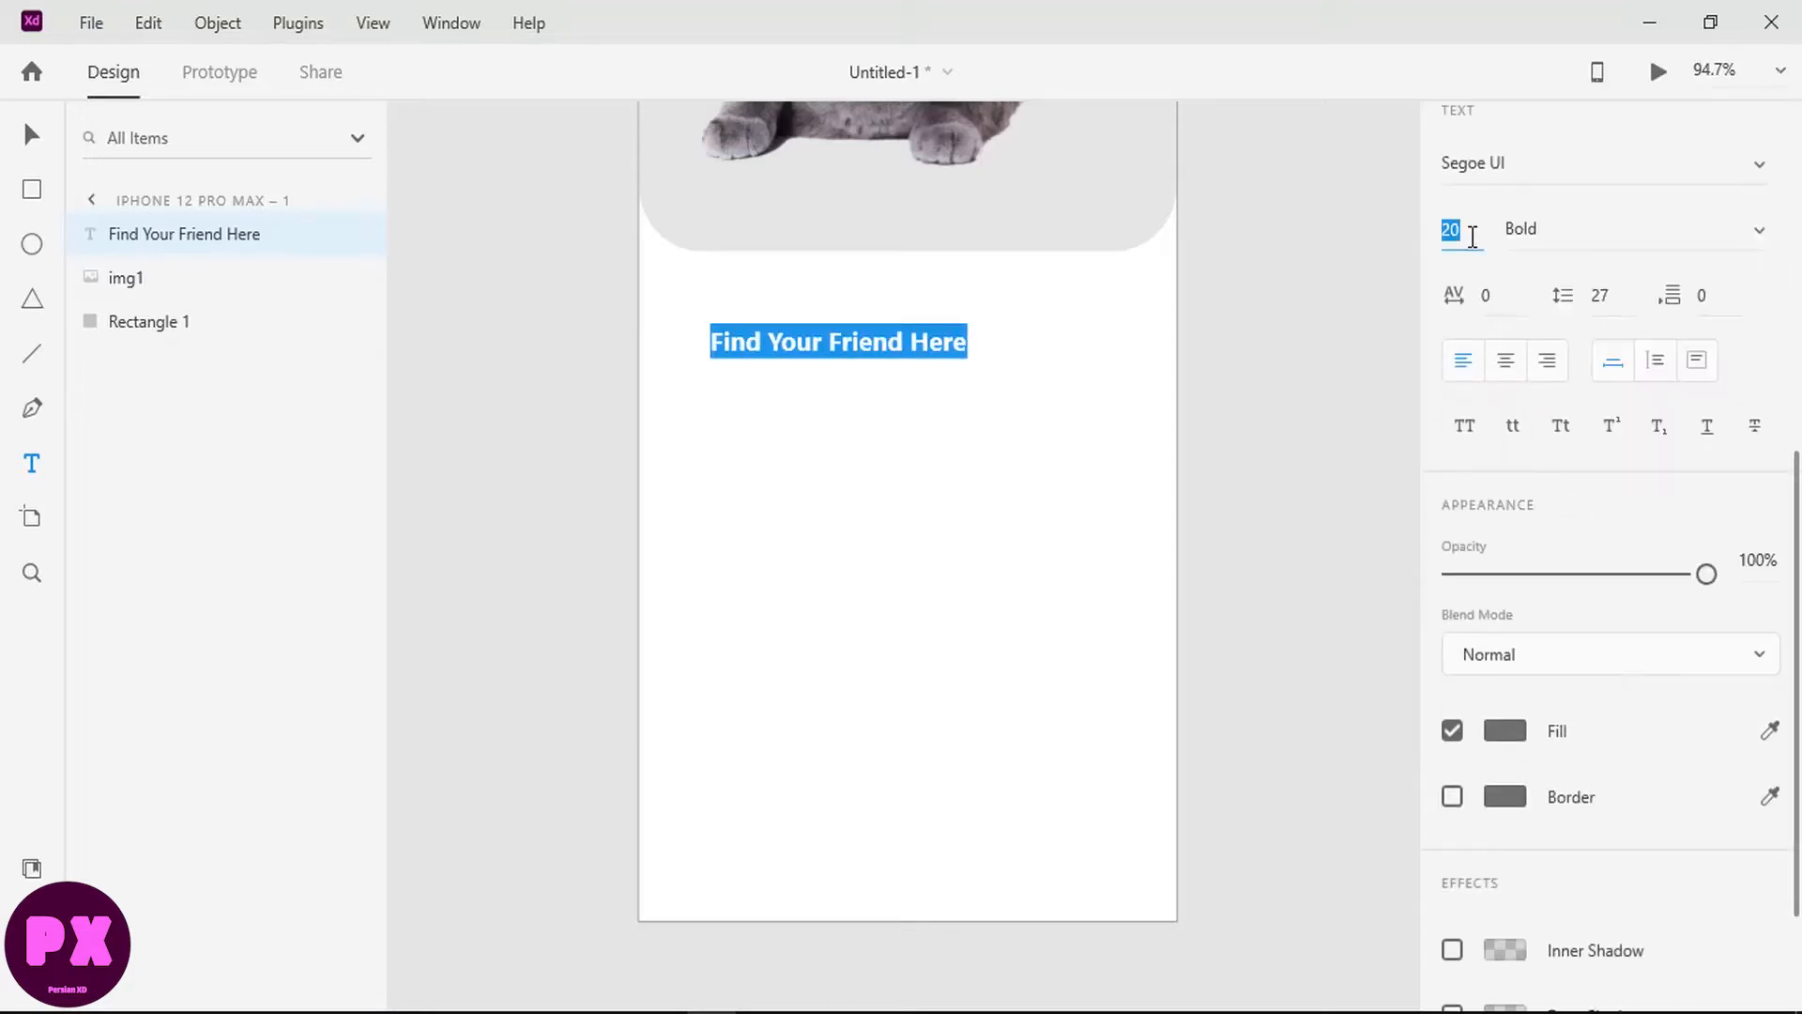
type("30")
key("Return")
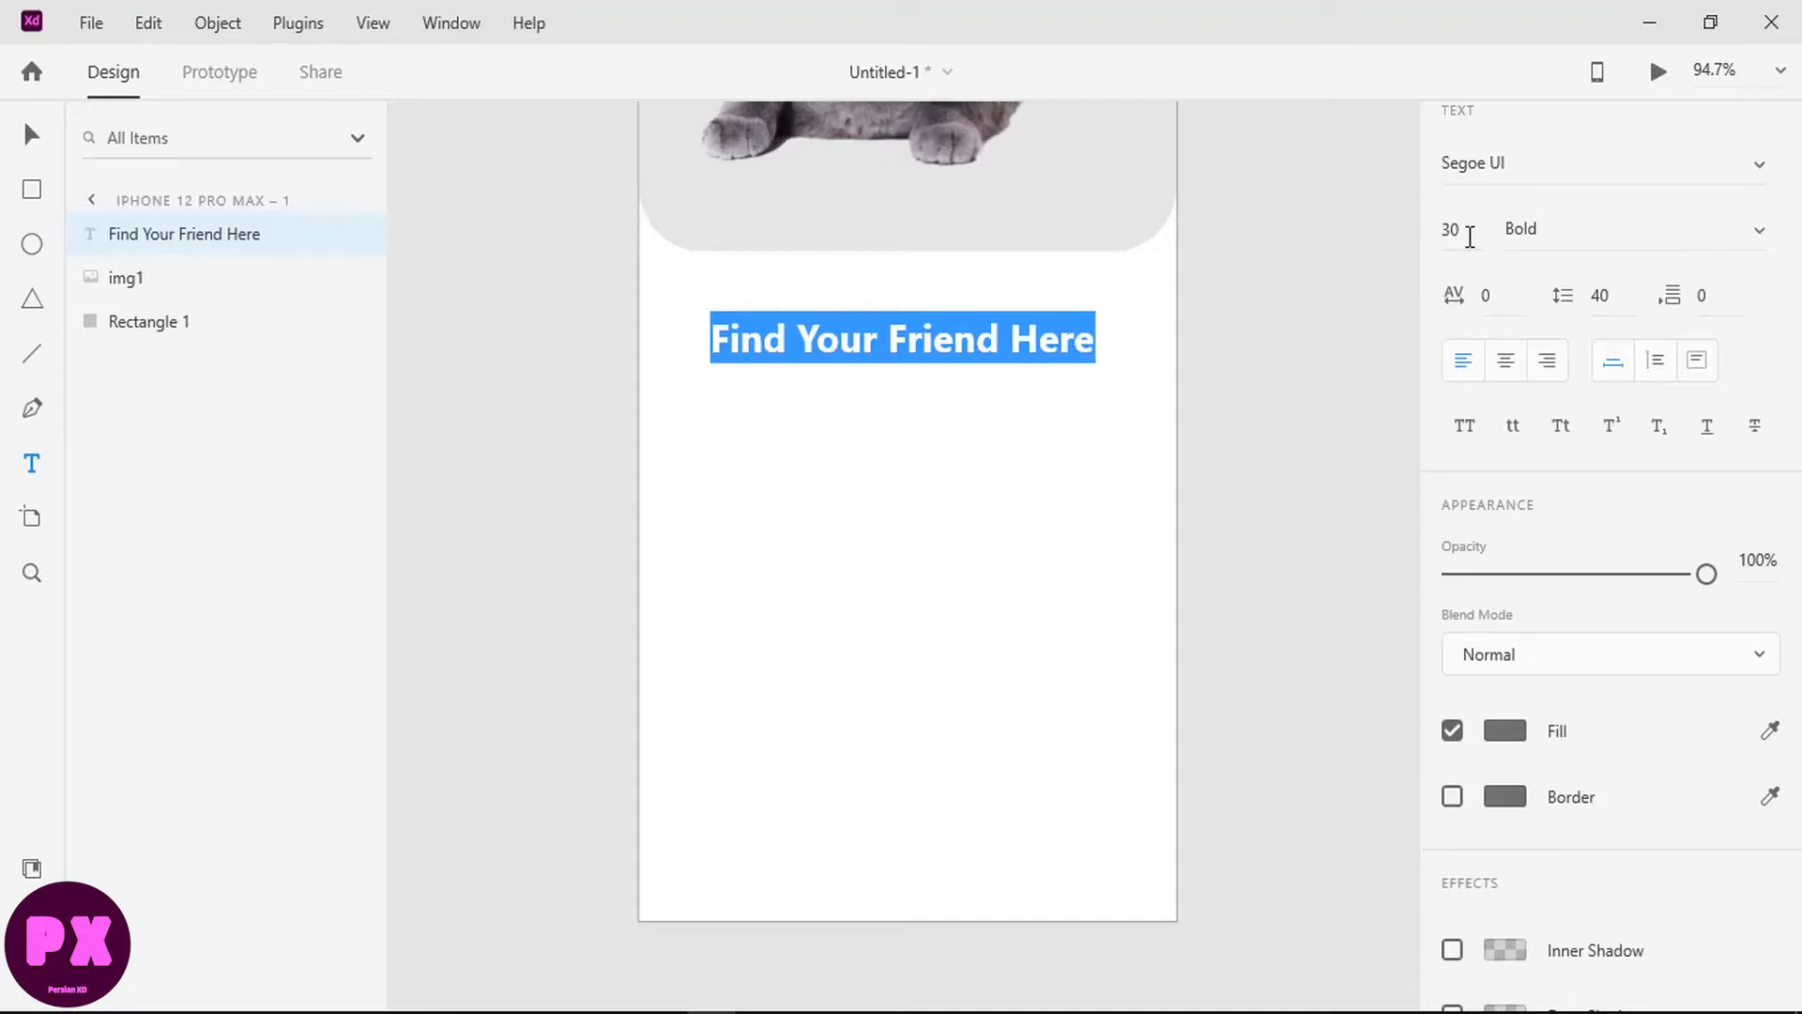
left_click(1470, 236)
type("35")
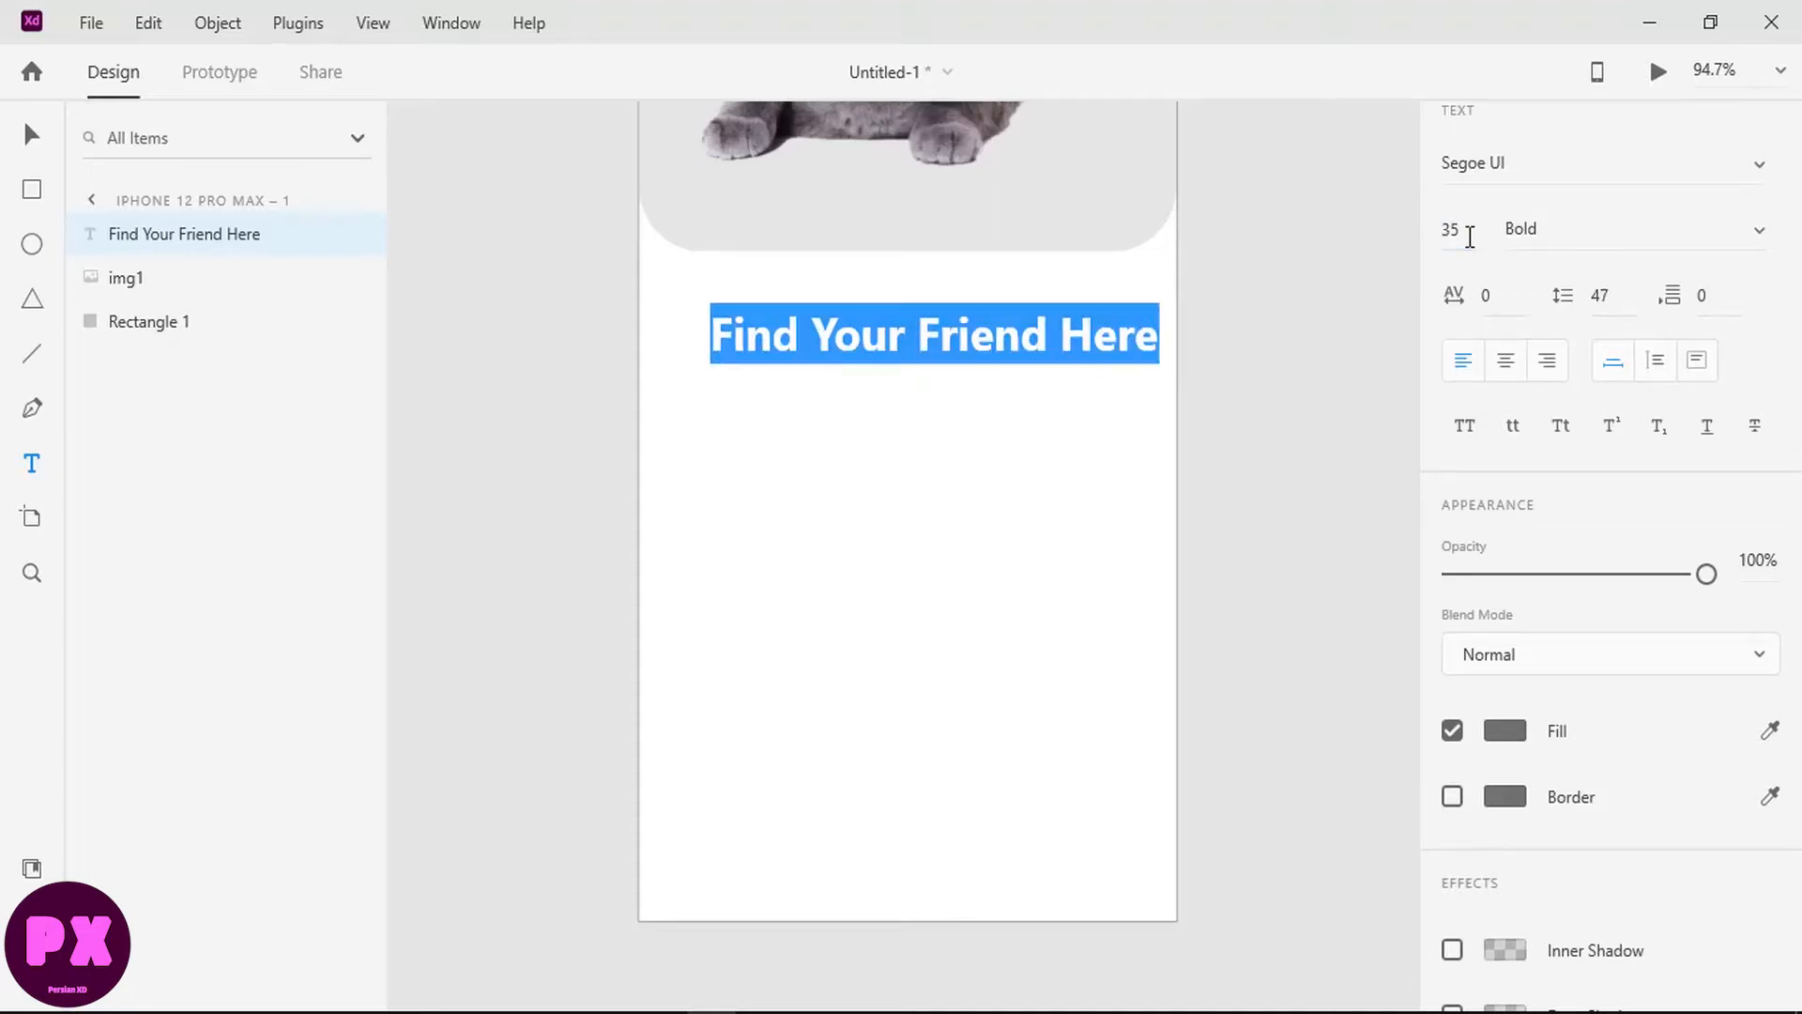
left_click(20, 150)
left_click_drag(954, 346, 934, 427)
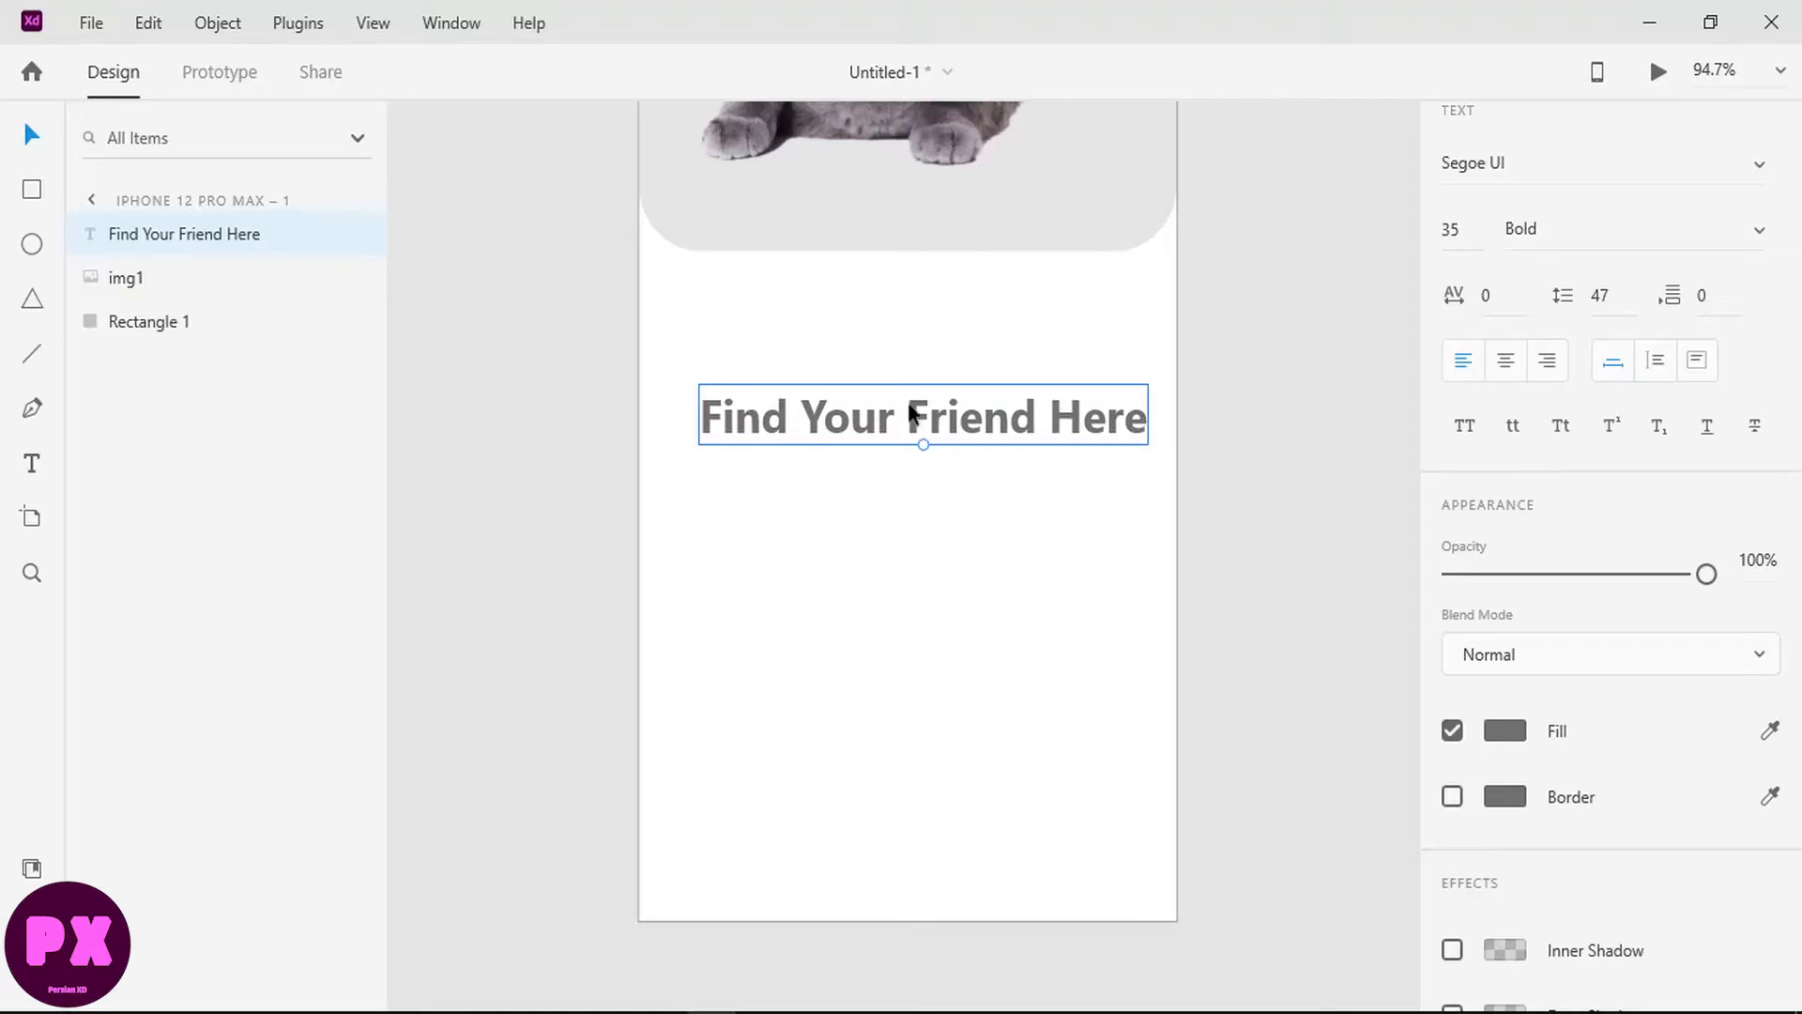
Step: Insert "New" and a line break before "Friend", and center-align the two-line heading
double_click(915, 418)
left_click(902, 415)
type("New")
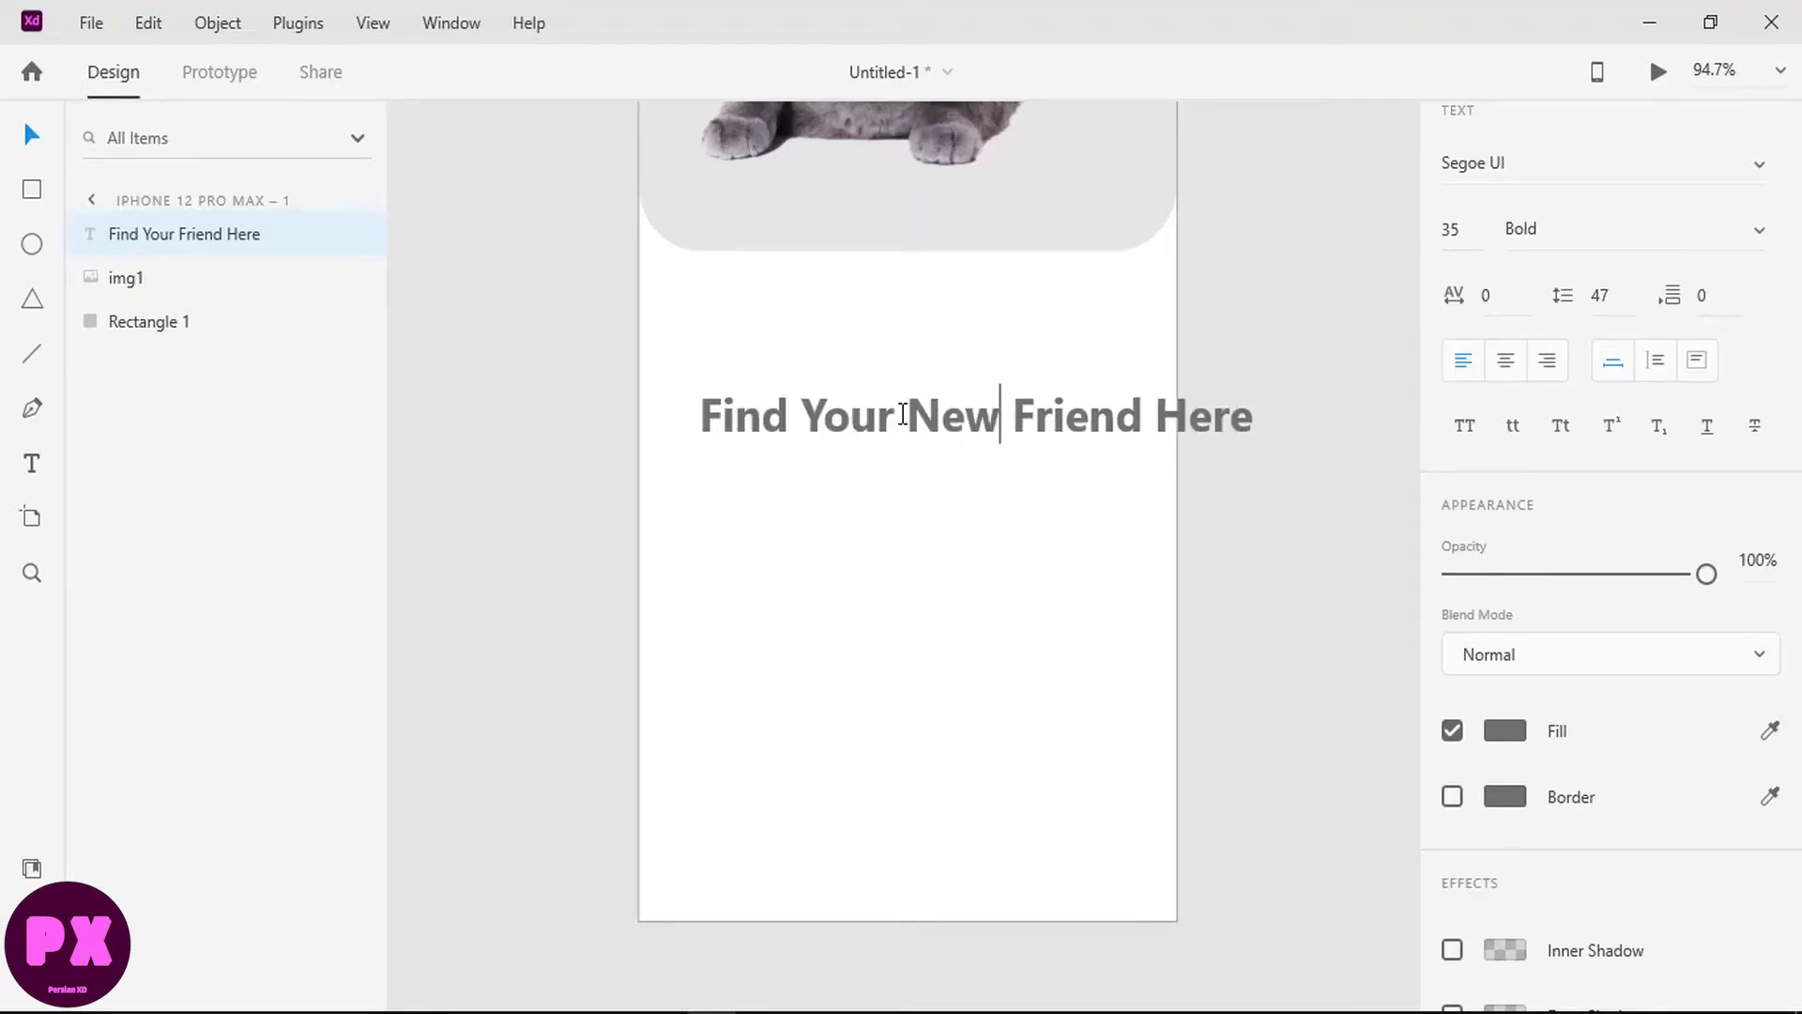
key("BackSpace")
key("BackSpace")
key("BackSpace")
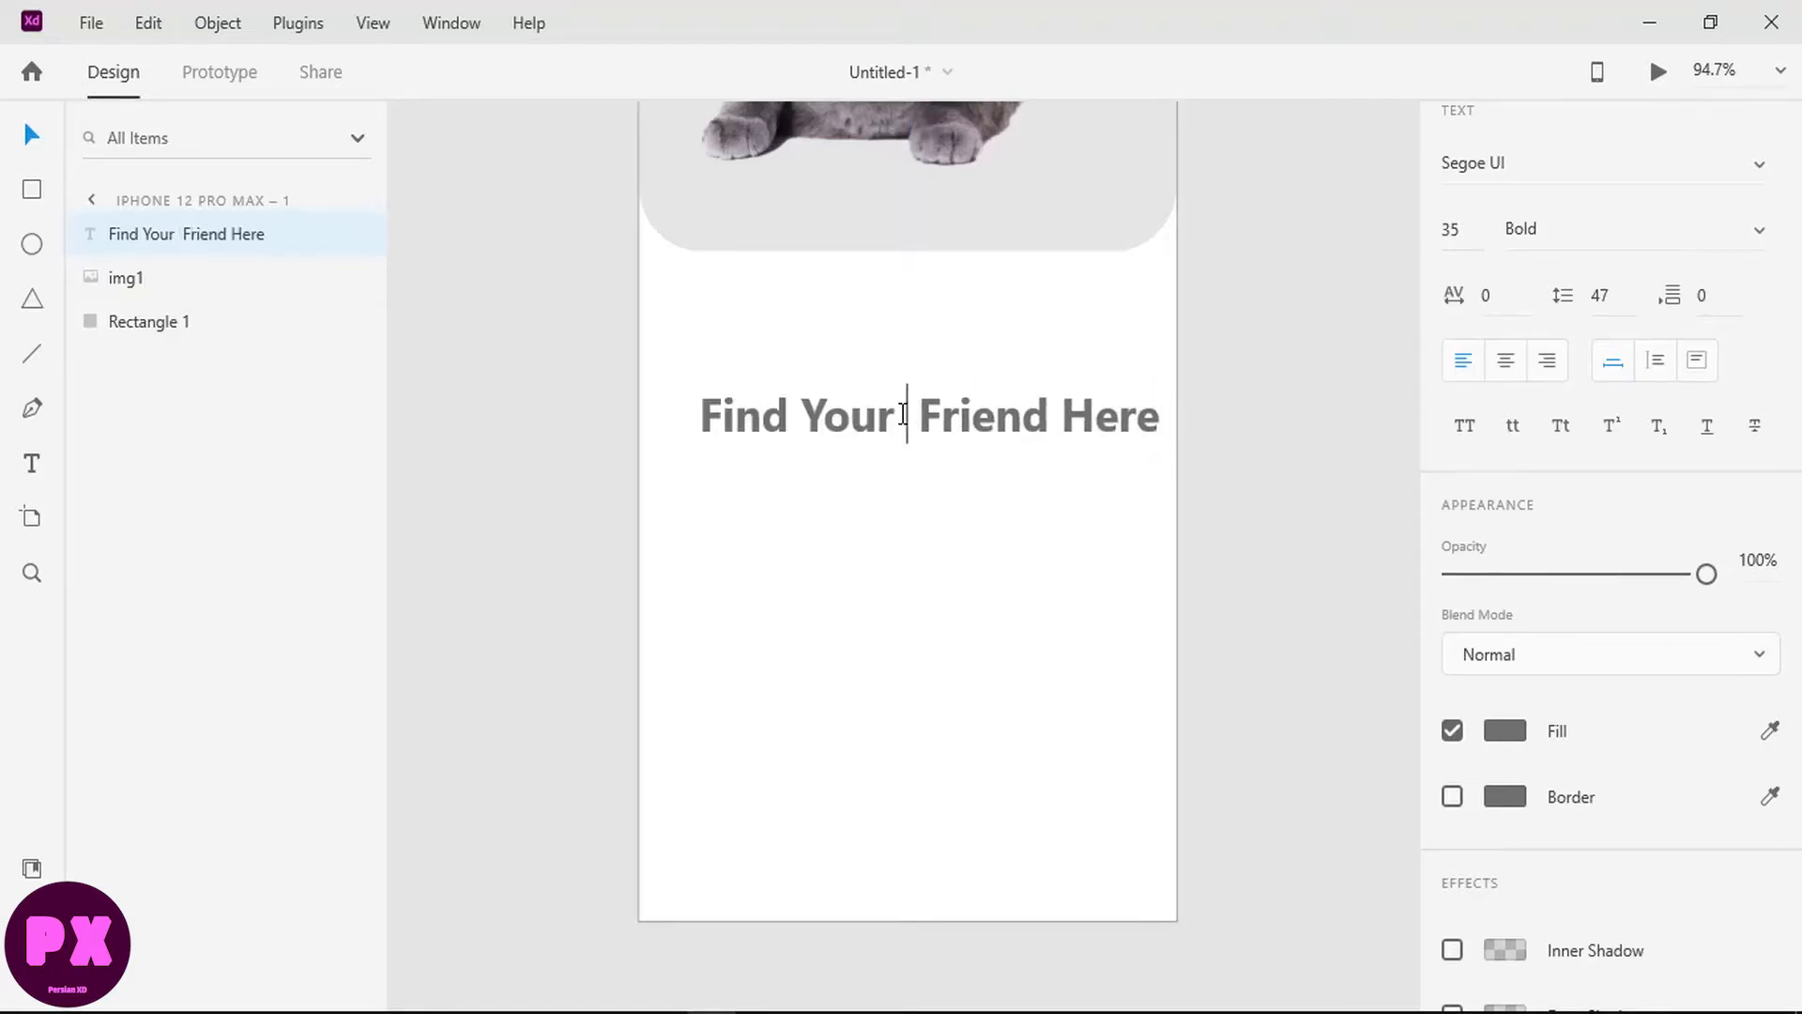
type("New")
key("Return")
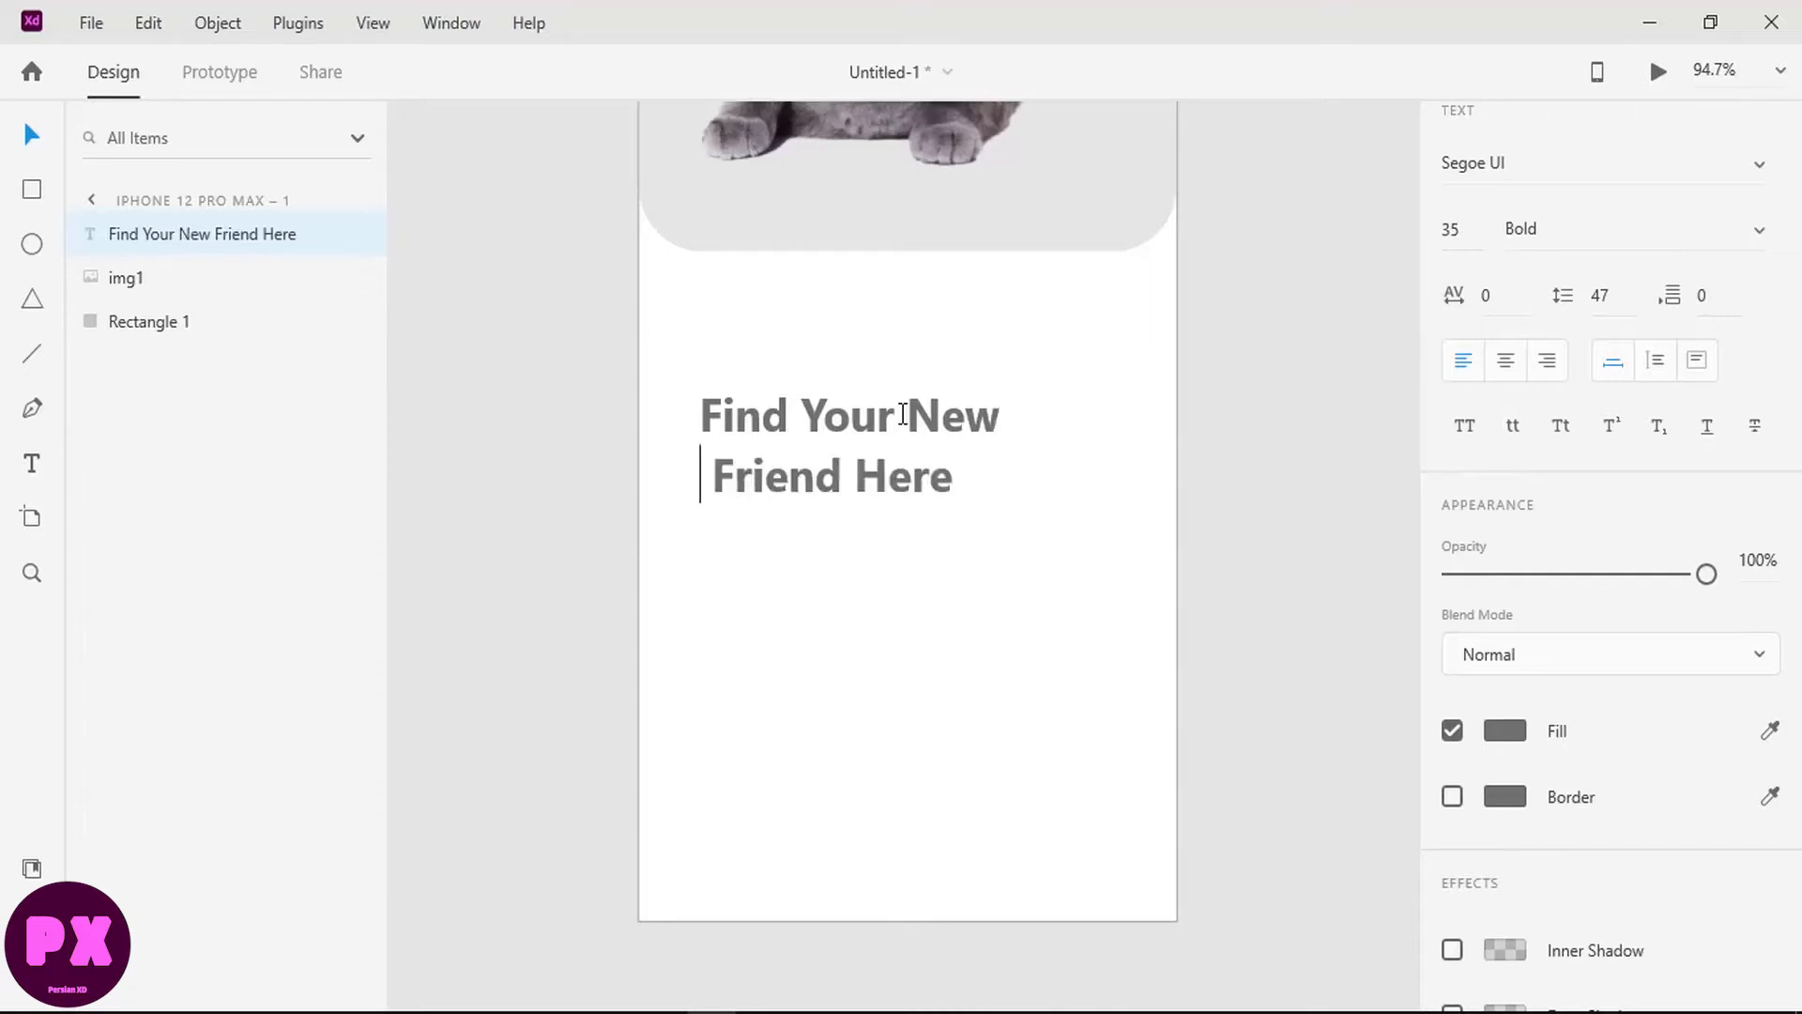
key("ctrl+a")
left_click(1507, 362)
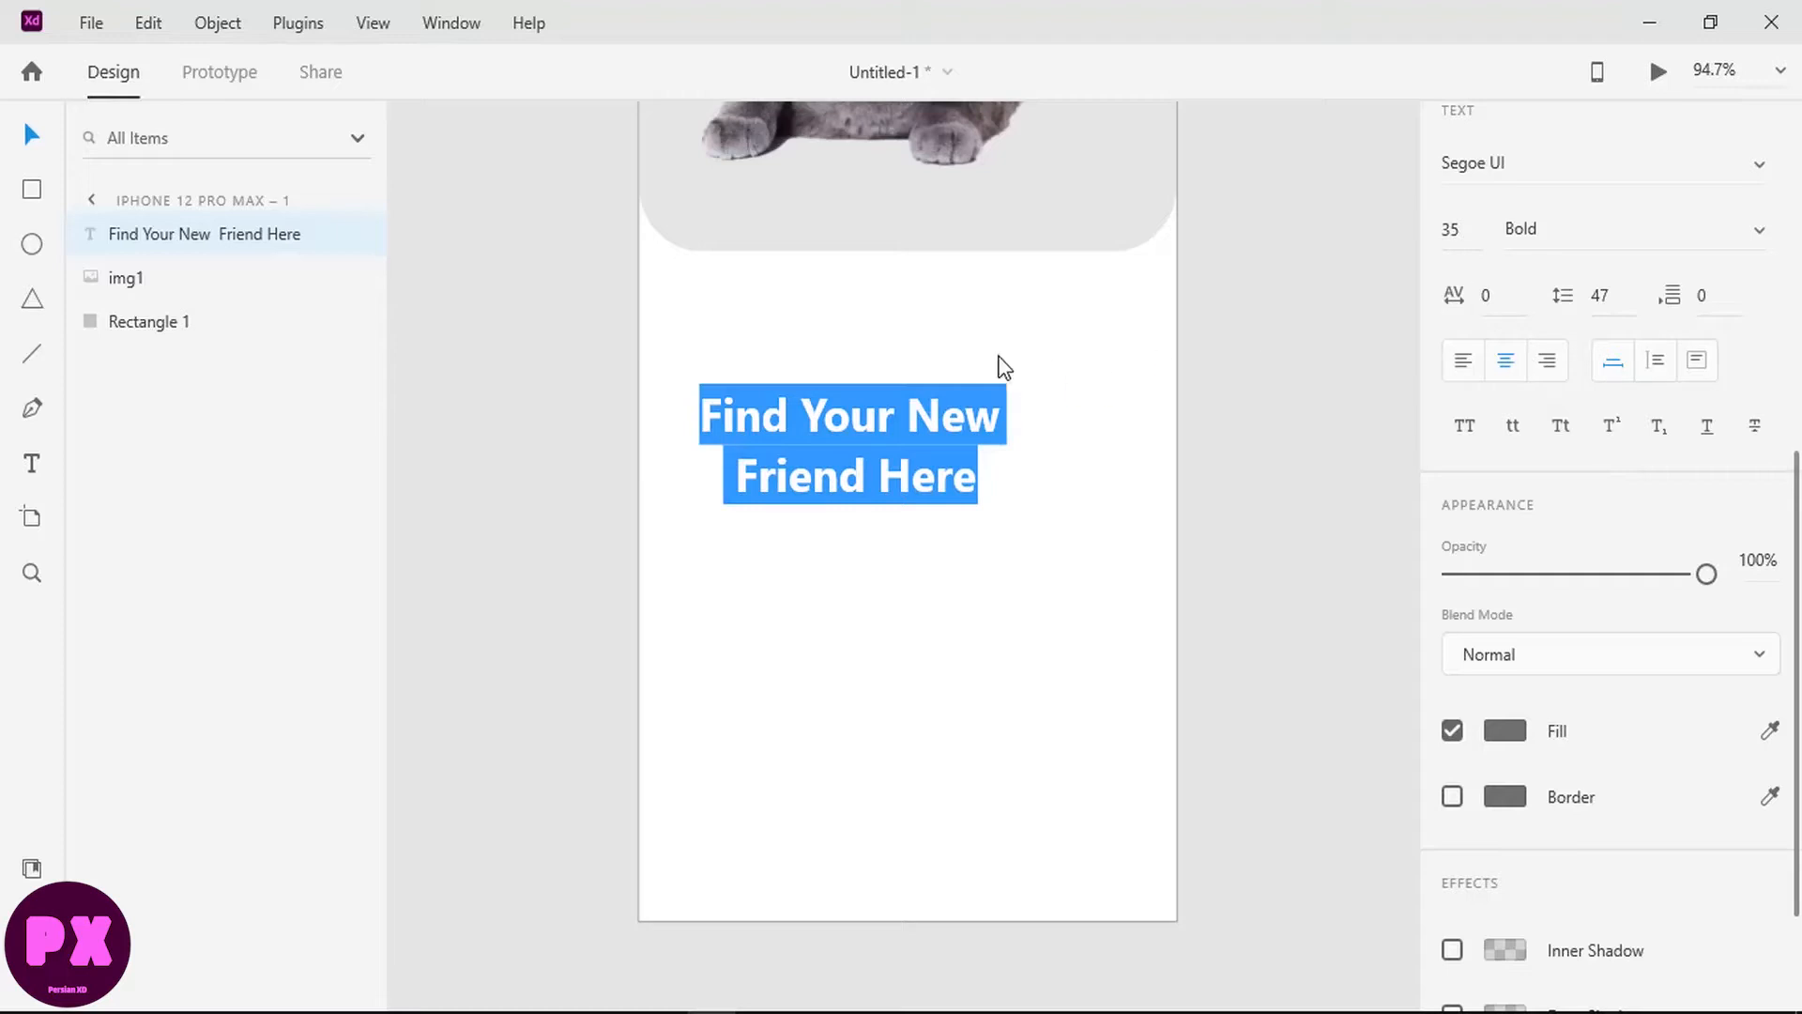
Step: Set the heading's fill to #000000 and position it horizontally centred on the artboard
left_click(1506, 730)
left_click_drag(1247, 678, 1001, 833)
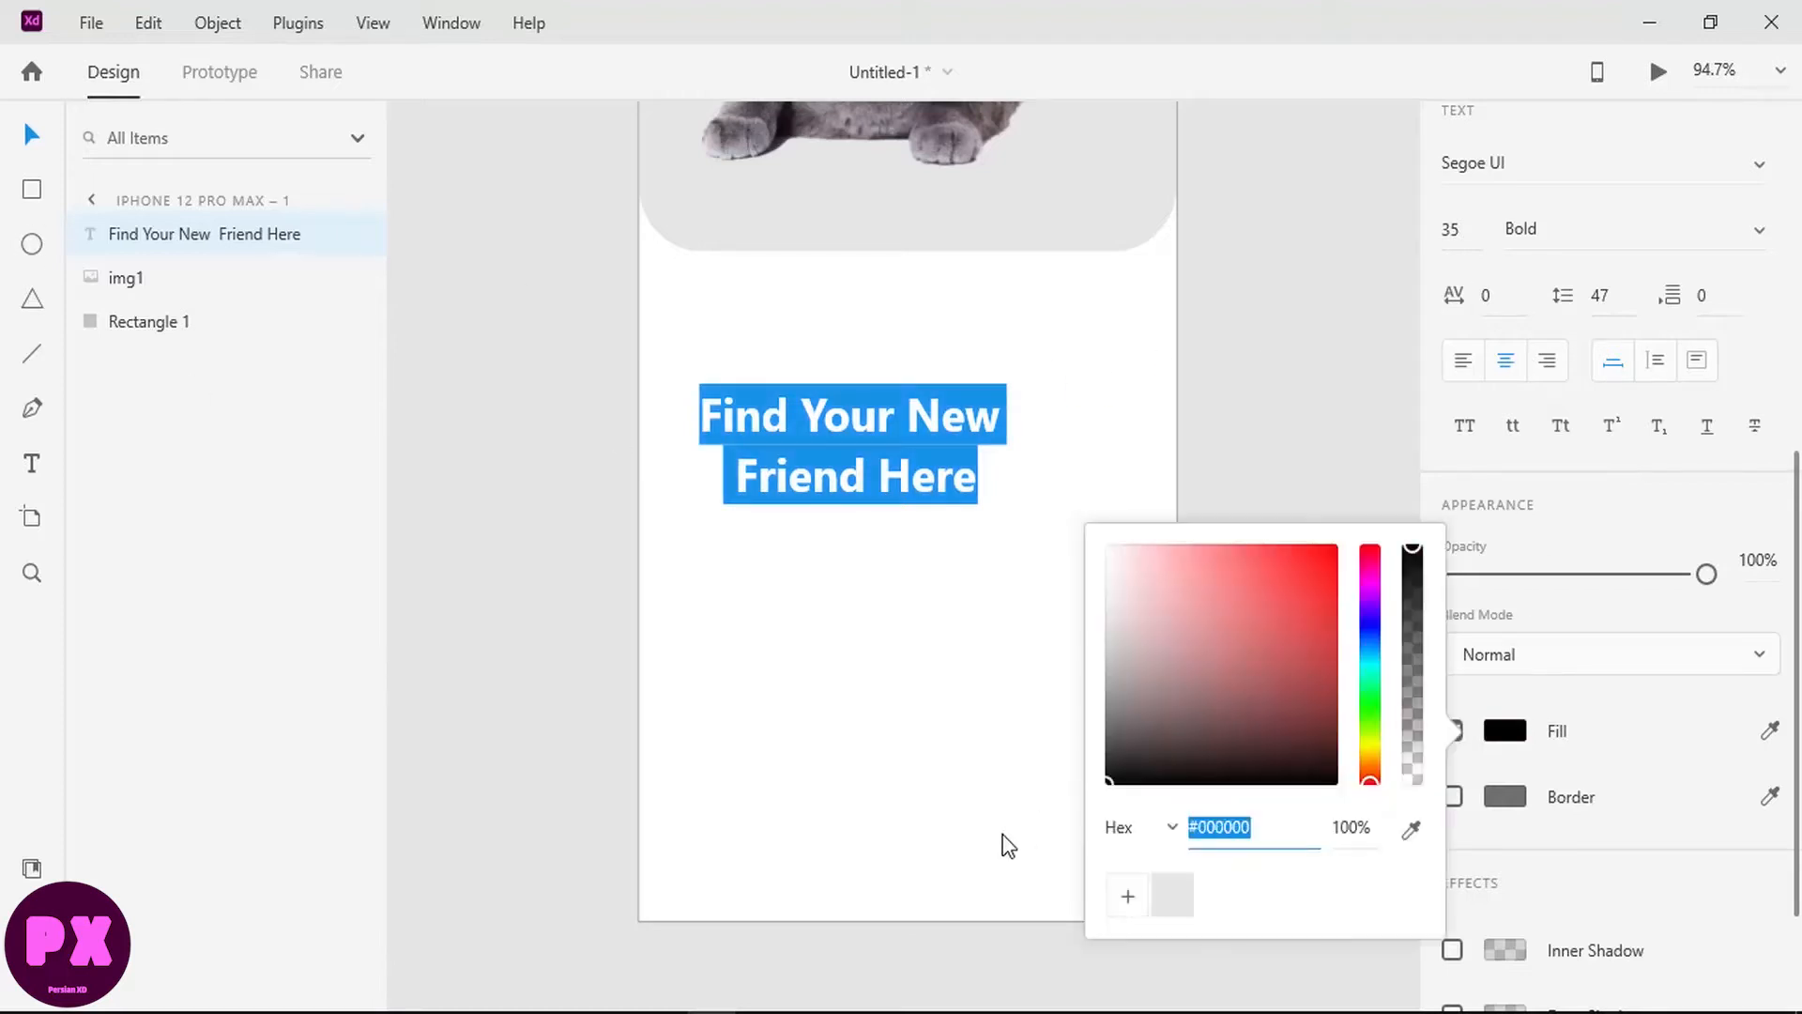
left_click(1356, 435)
left_click_drag(800, 425, 871, 457)
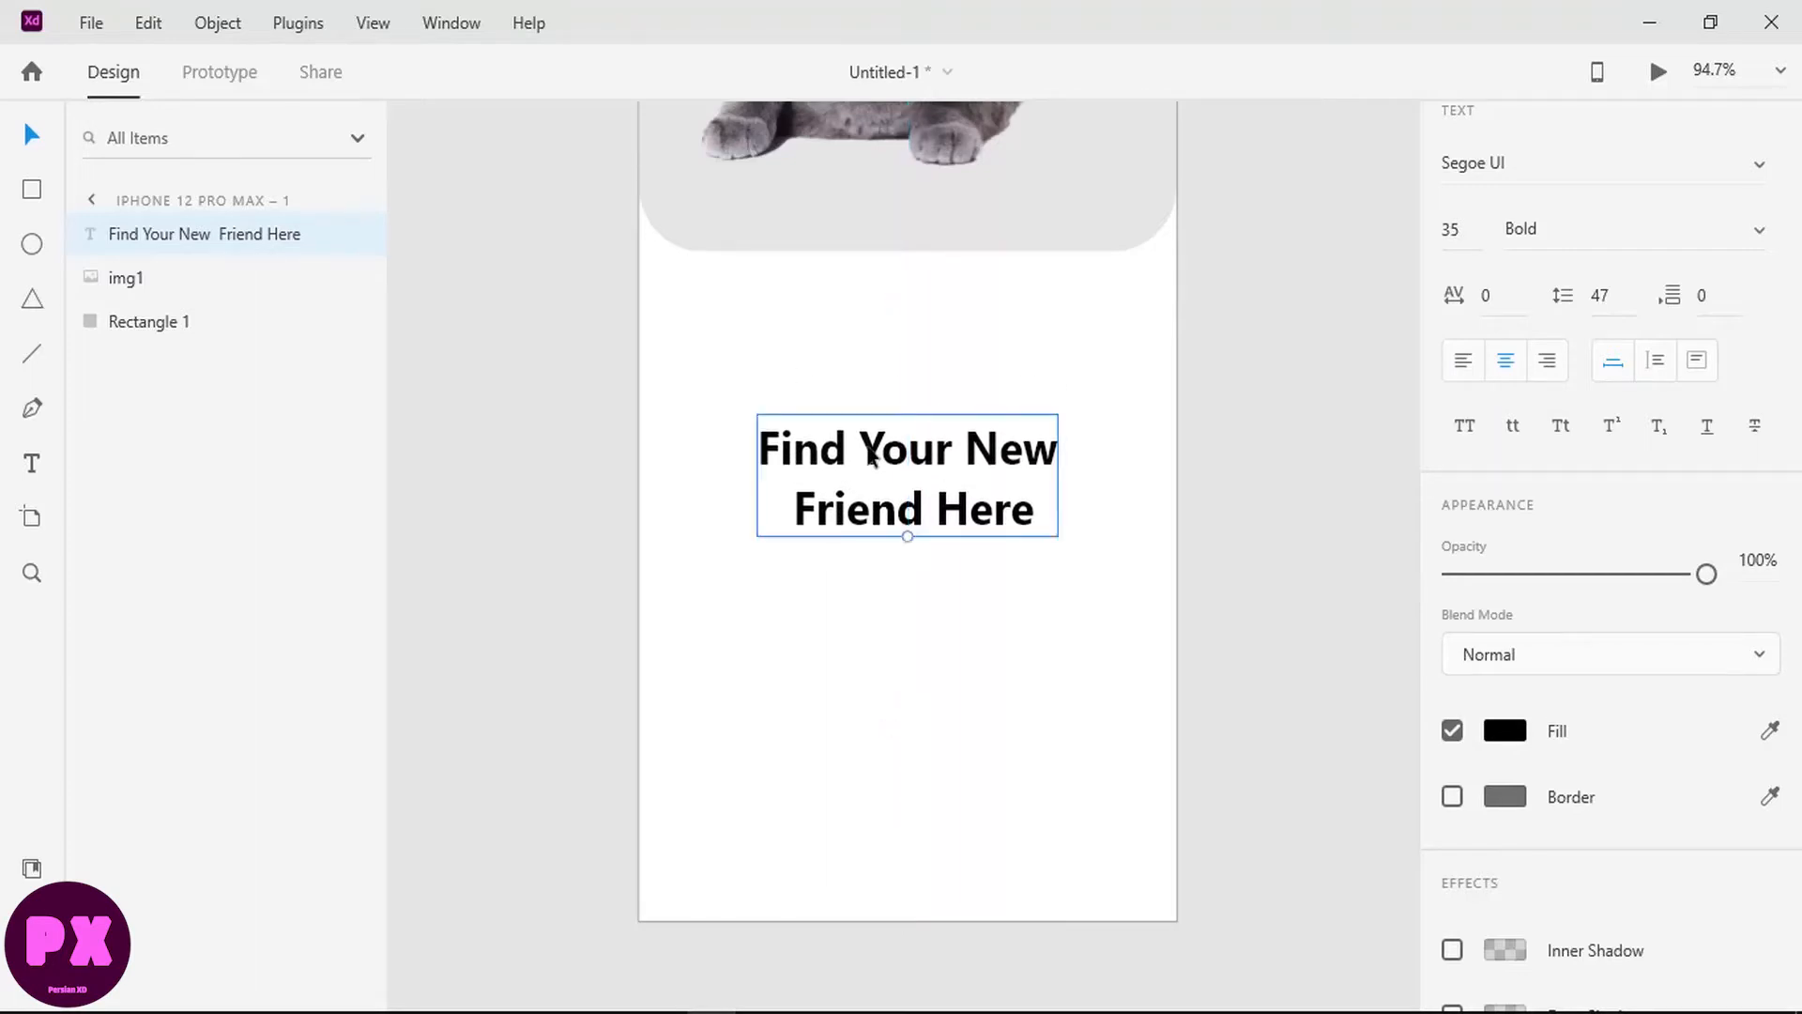
left_click(32, 463)
left_click(751, 601)
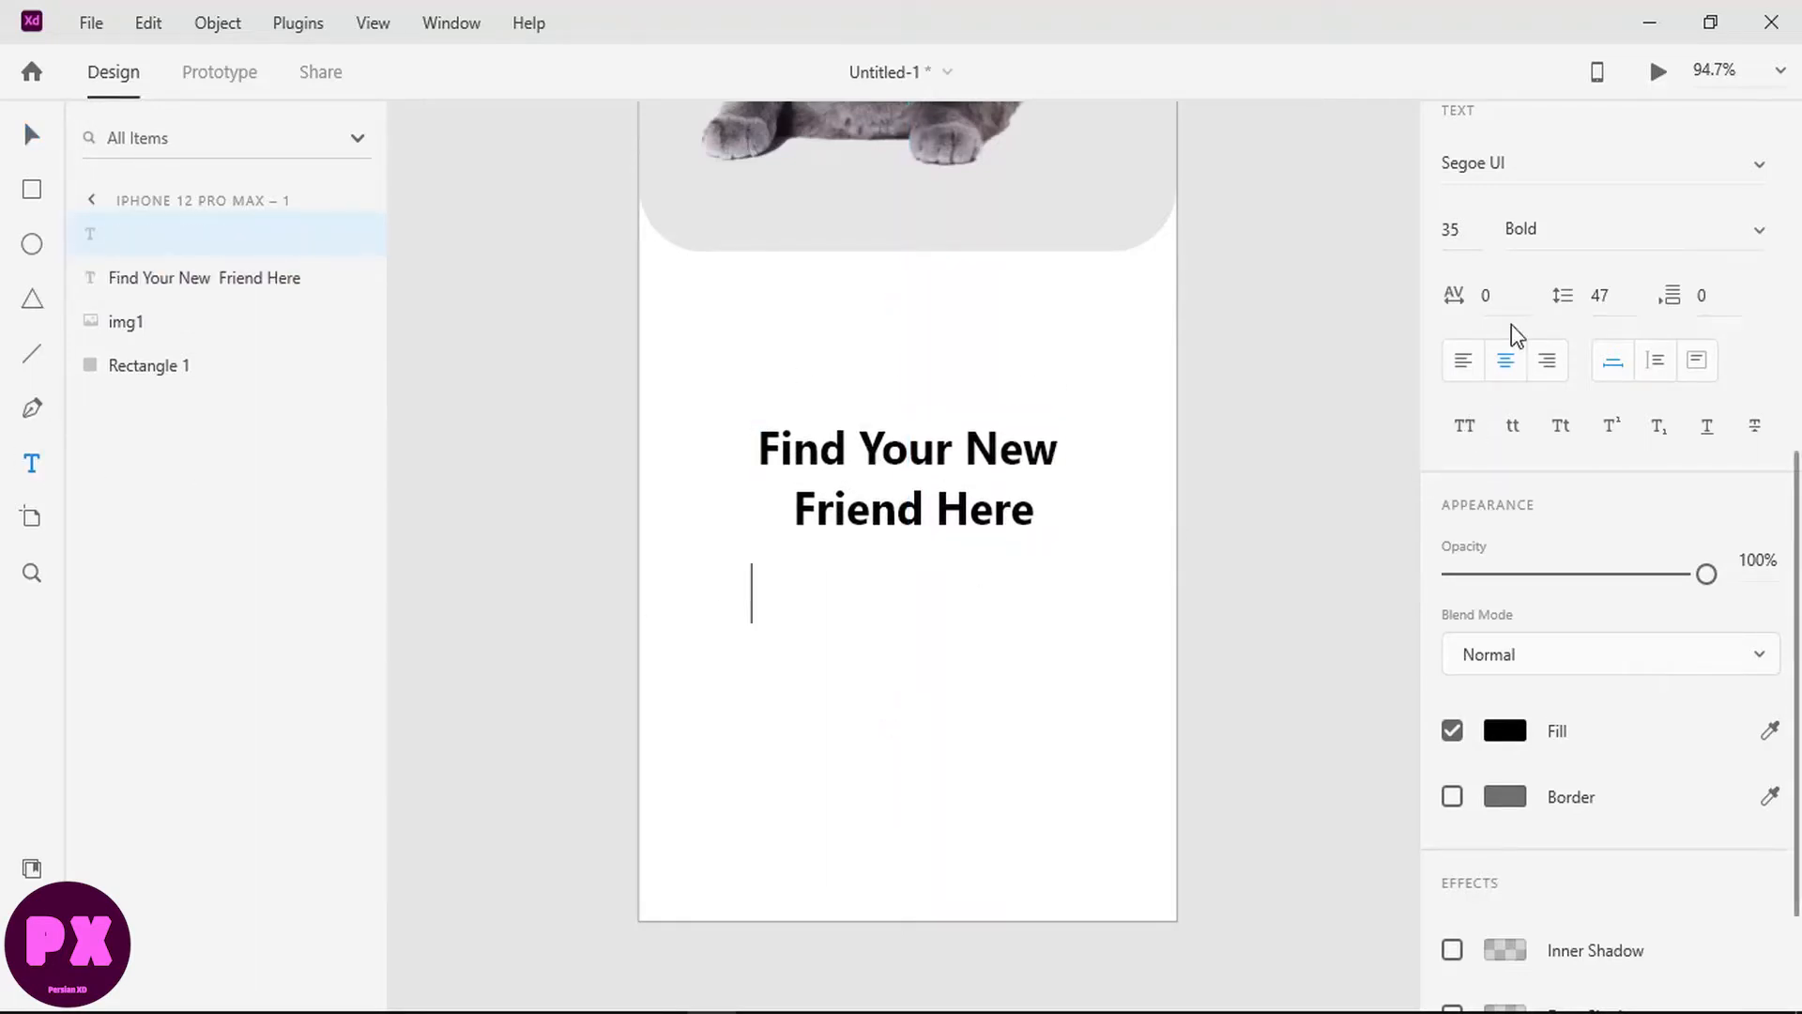
left_click(1457, 232)
type("20")
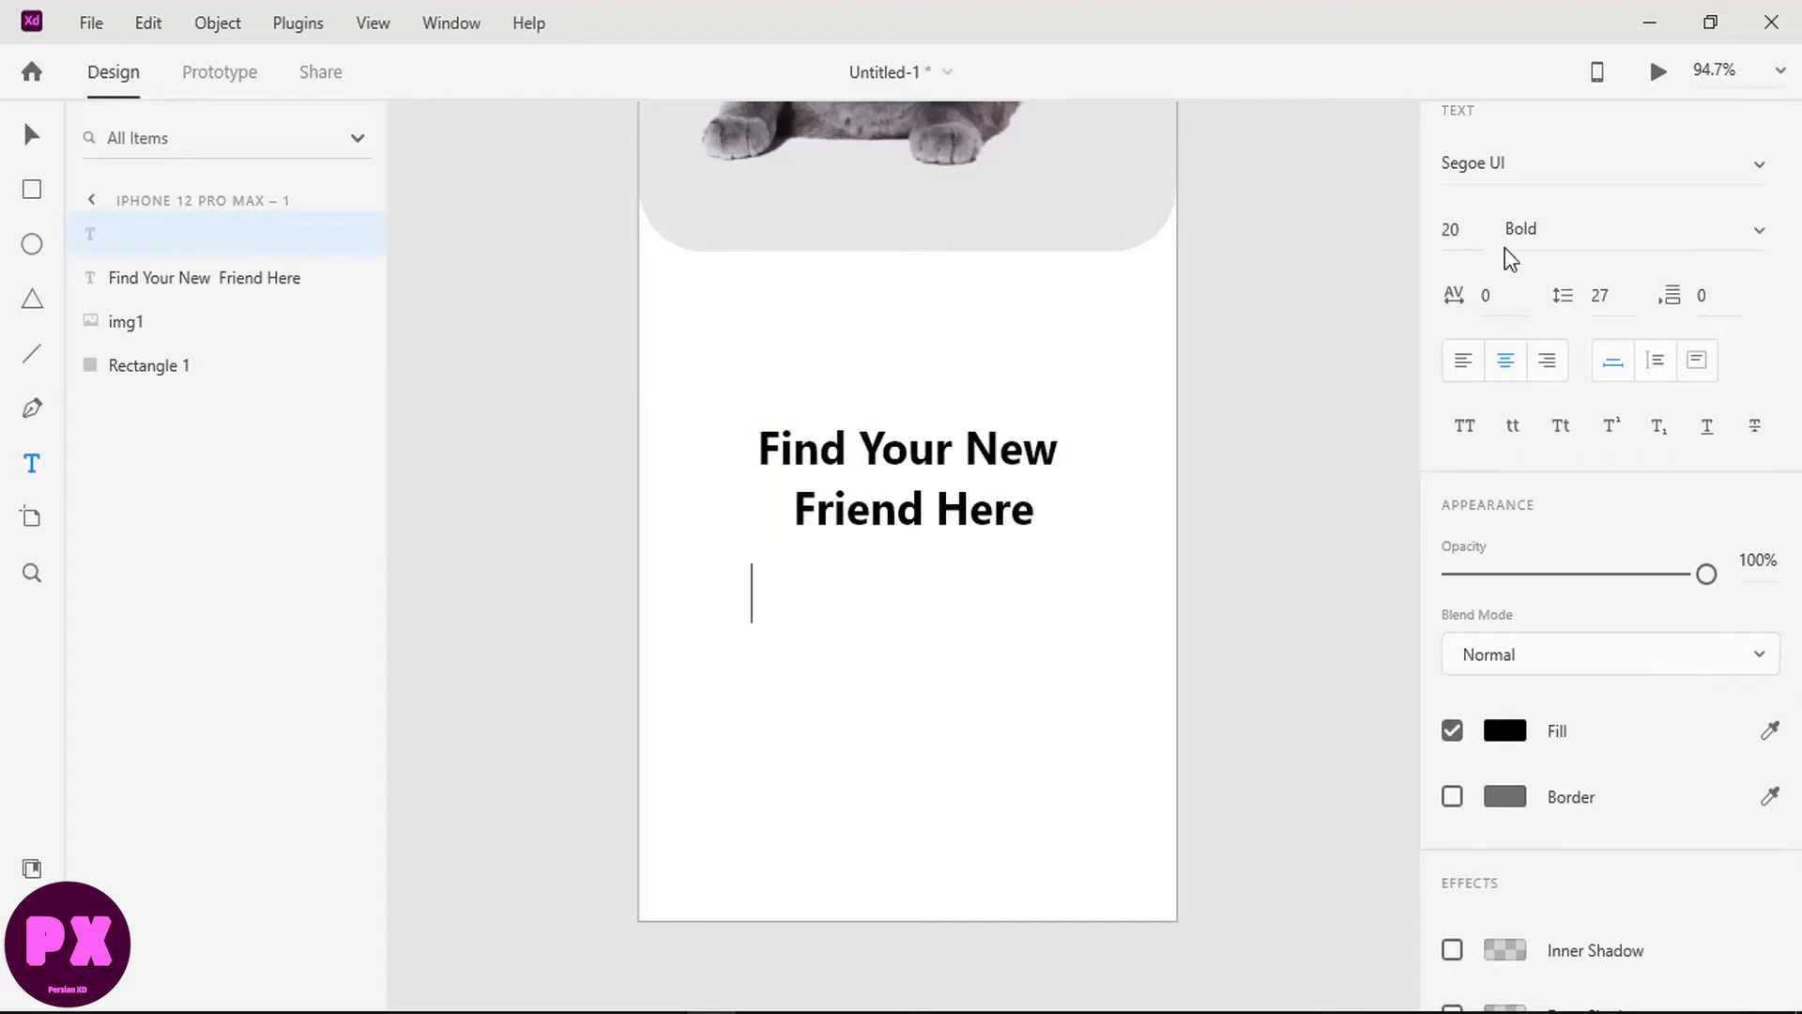
left_click(1505, 731)
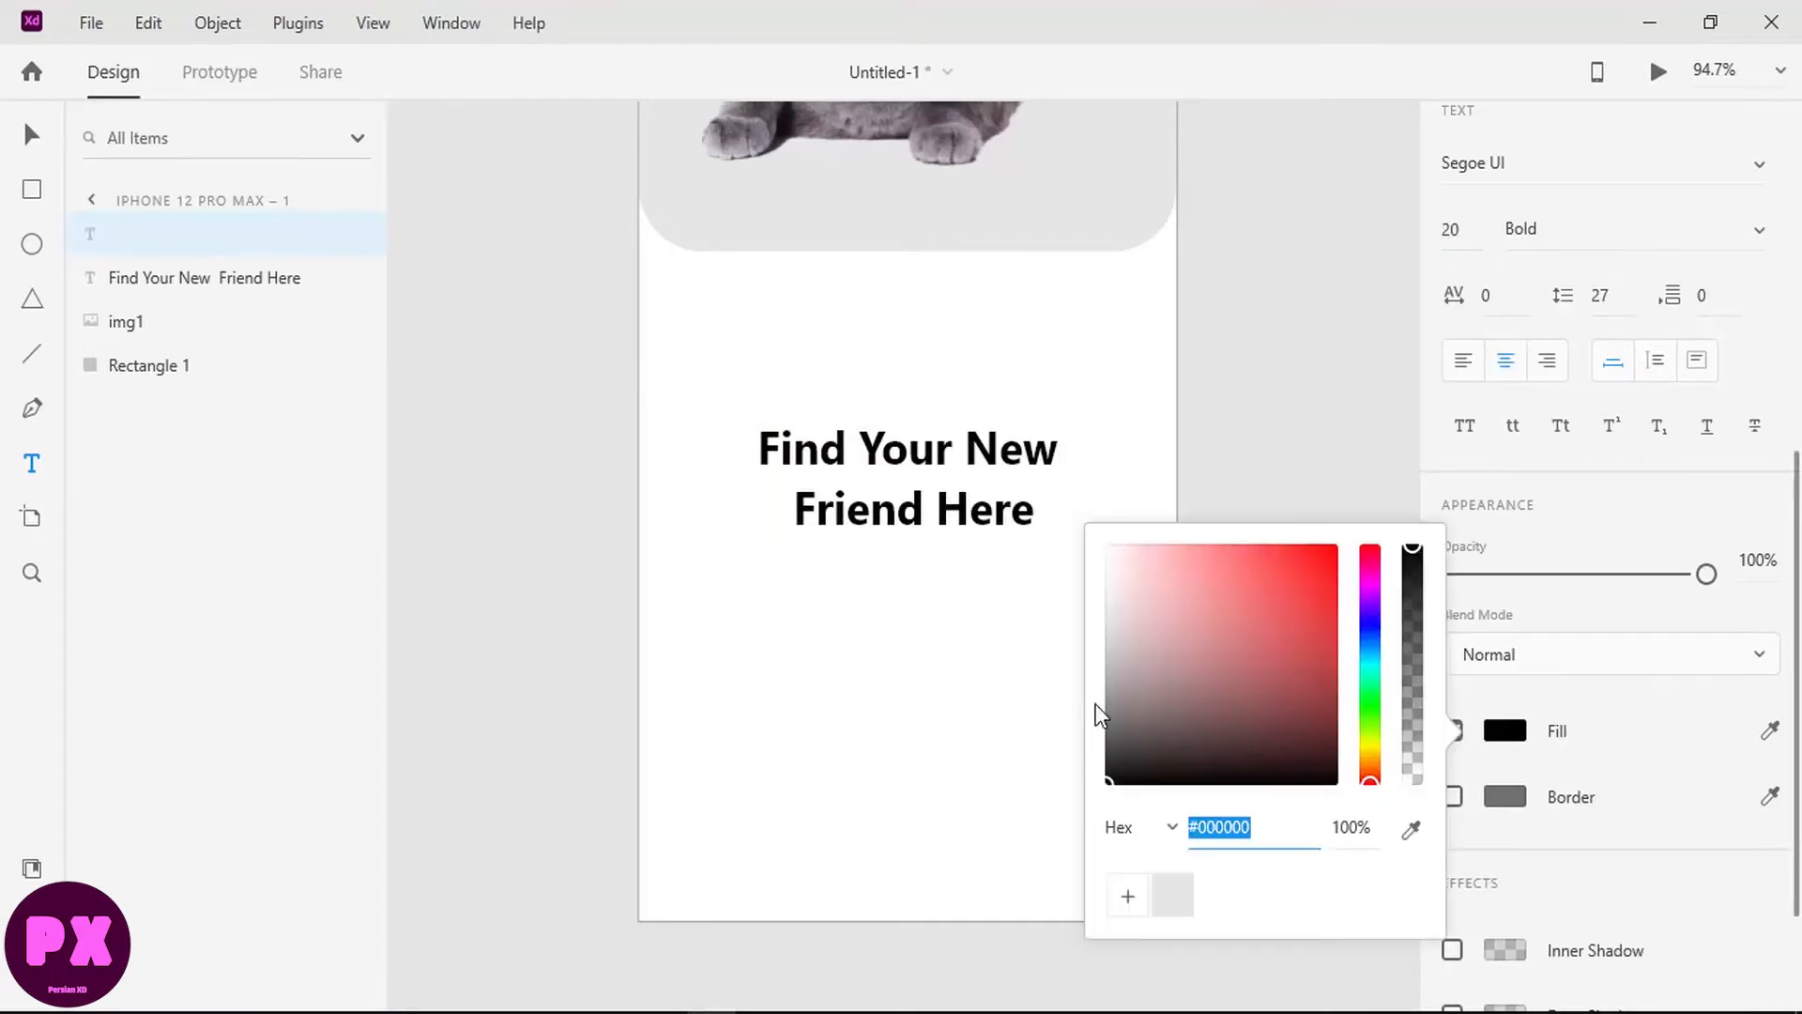
mouse_move(1124, 745)
left_mouse_down()
mouse_move(1084, 708)
mouse_move(1080, 734)
left_mouse_up()
Step: Add the text "we help you to find your favorite cat here" below the heading
left_click(780, 620)
left_click(780, 619)
type("we hge")
key("BackSpace")
key("BackSpace")
type("elpe you")
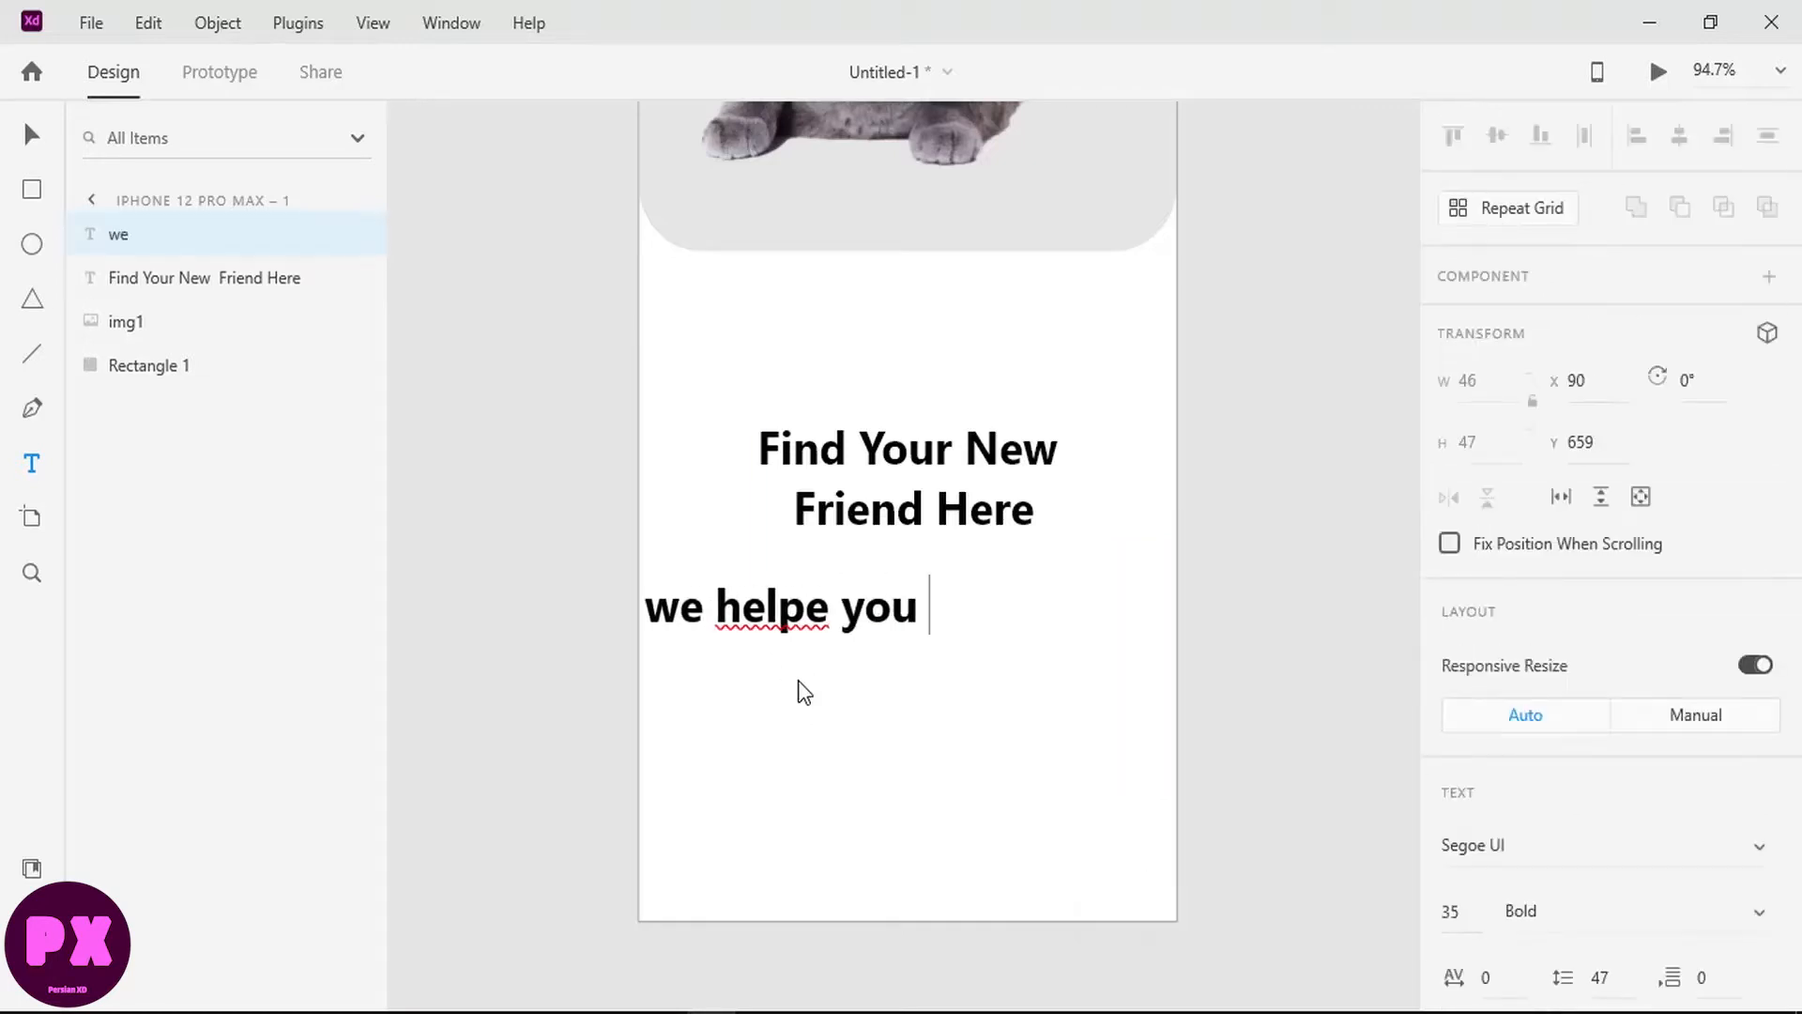
key("BackSpace")
key("BackSpace")
key("BackSpace")
key("BackSpace")
key("BackSpace")
key("BackSpace")
type("you to find your favorite cat here")
Step: Set the tagline's font size to 20 and its character spacing to 50
key("ctrl+a")
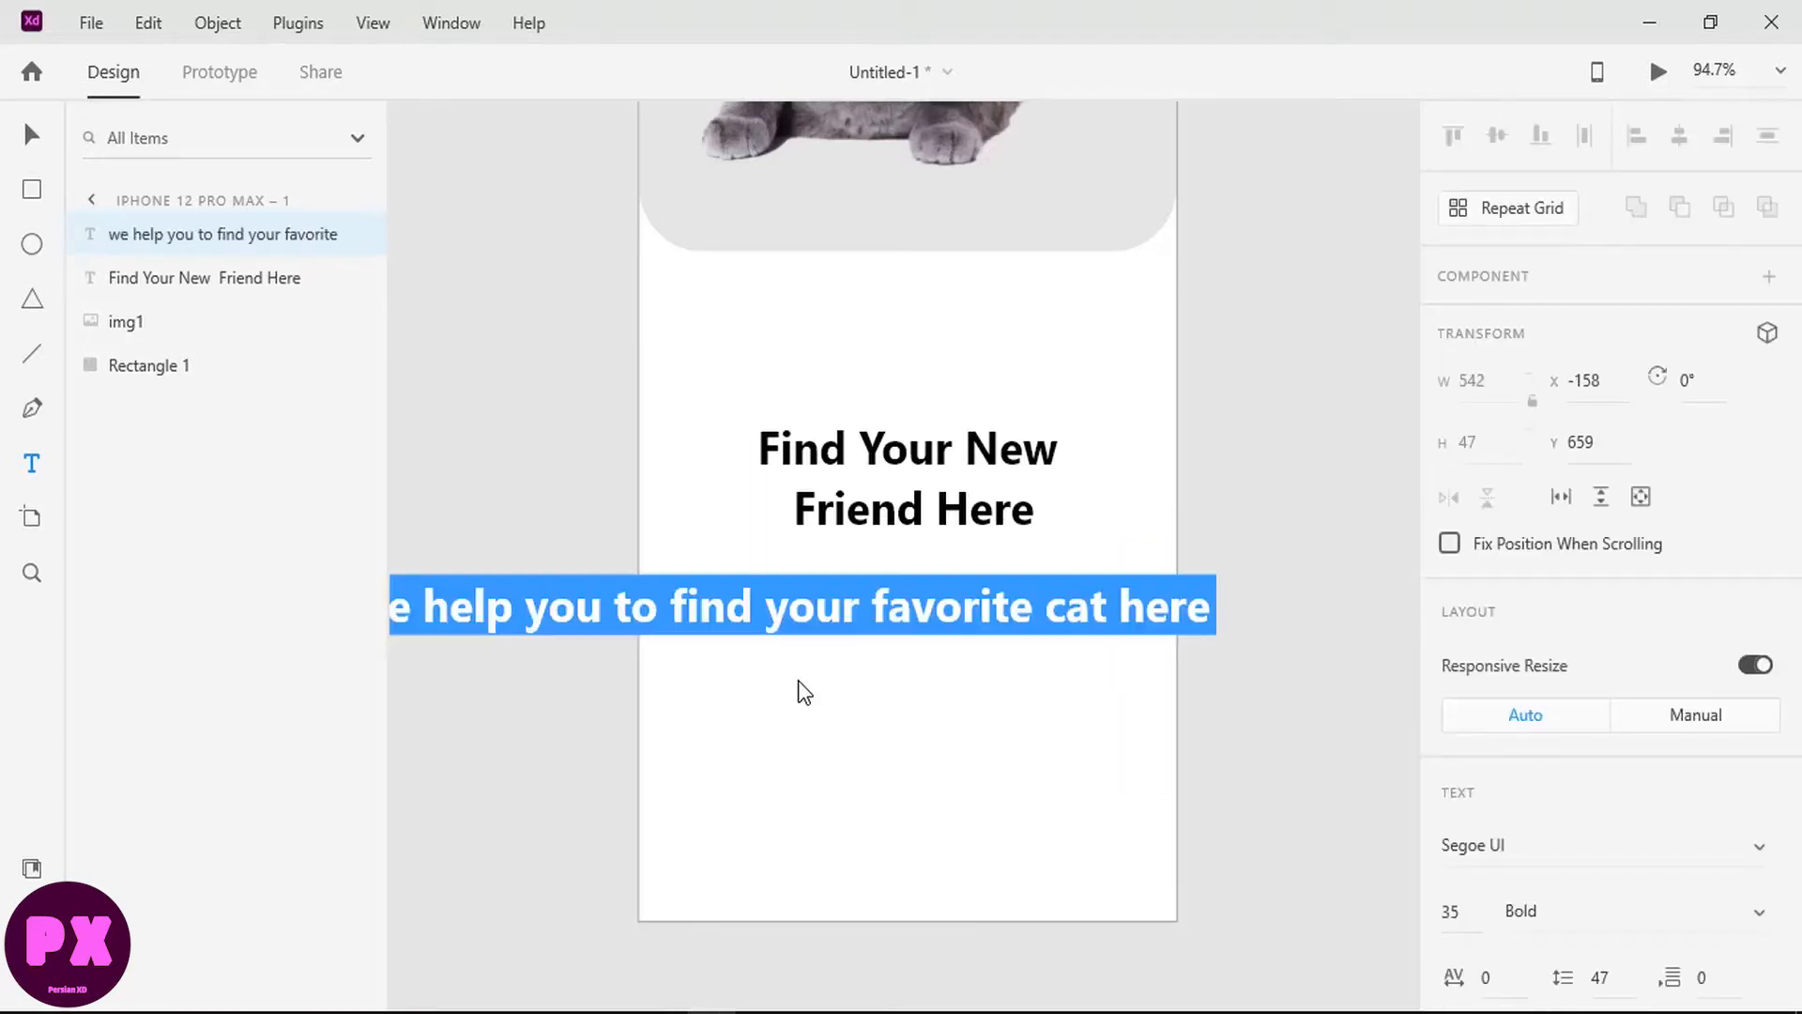
scroll(1592, 561, "down", 3)
scroll(1592, 561, "down", 3)
left_click(1459, 365)
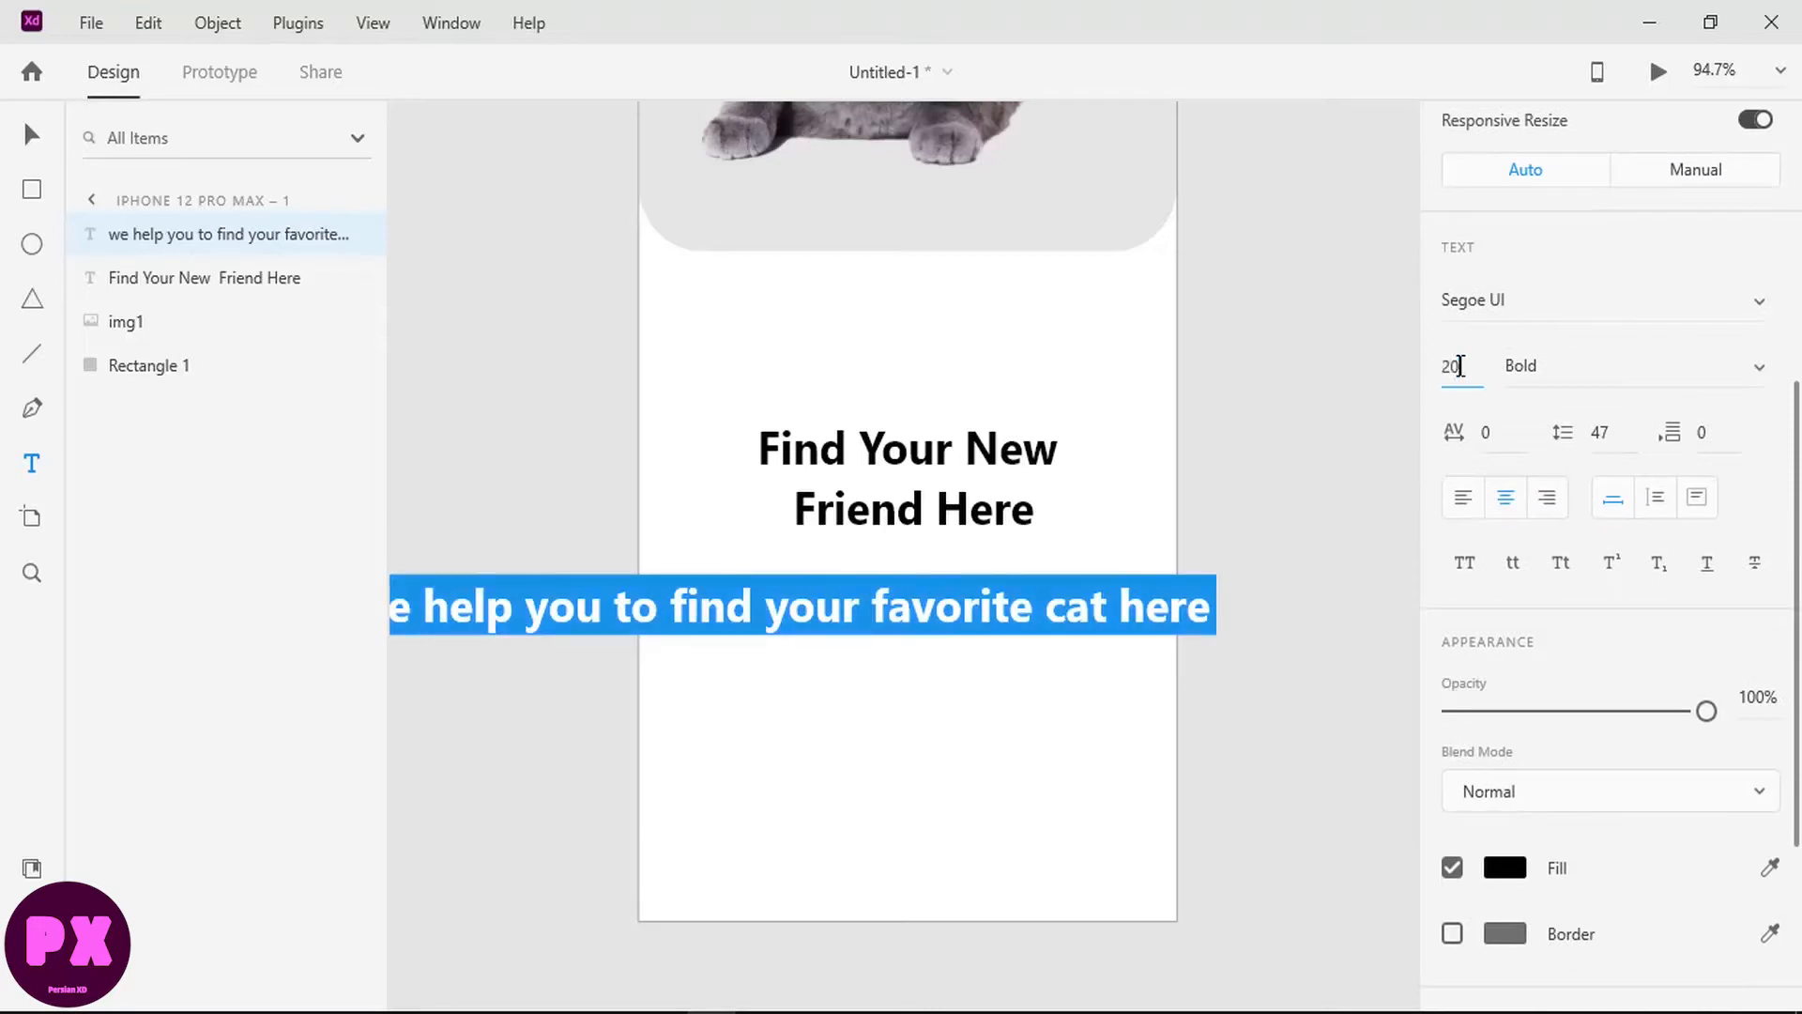
key("Return")
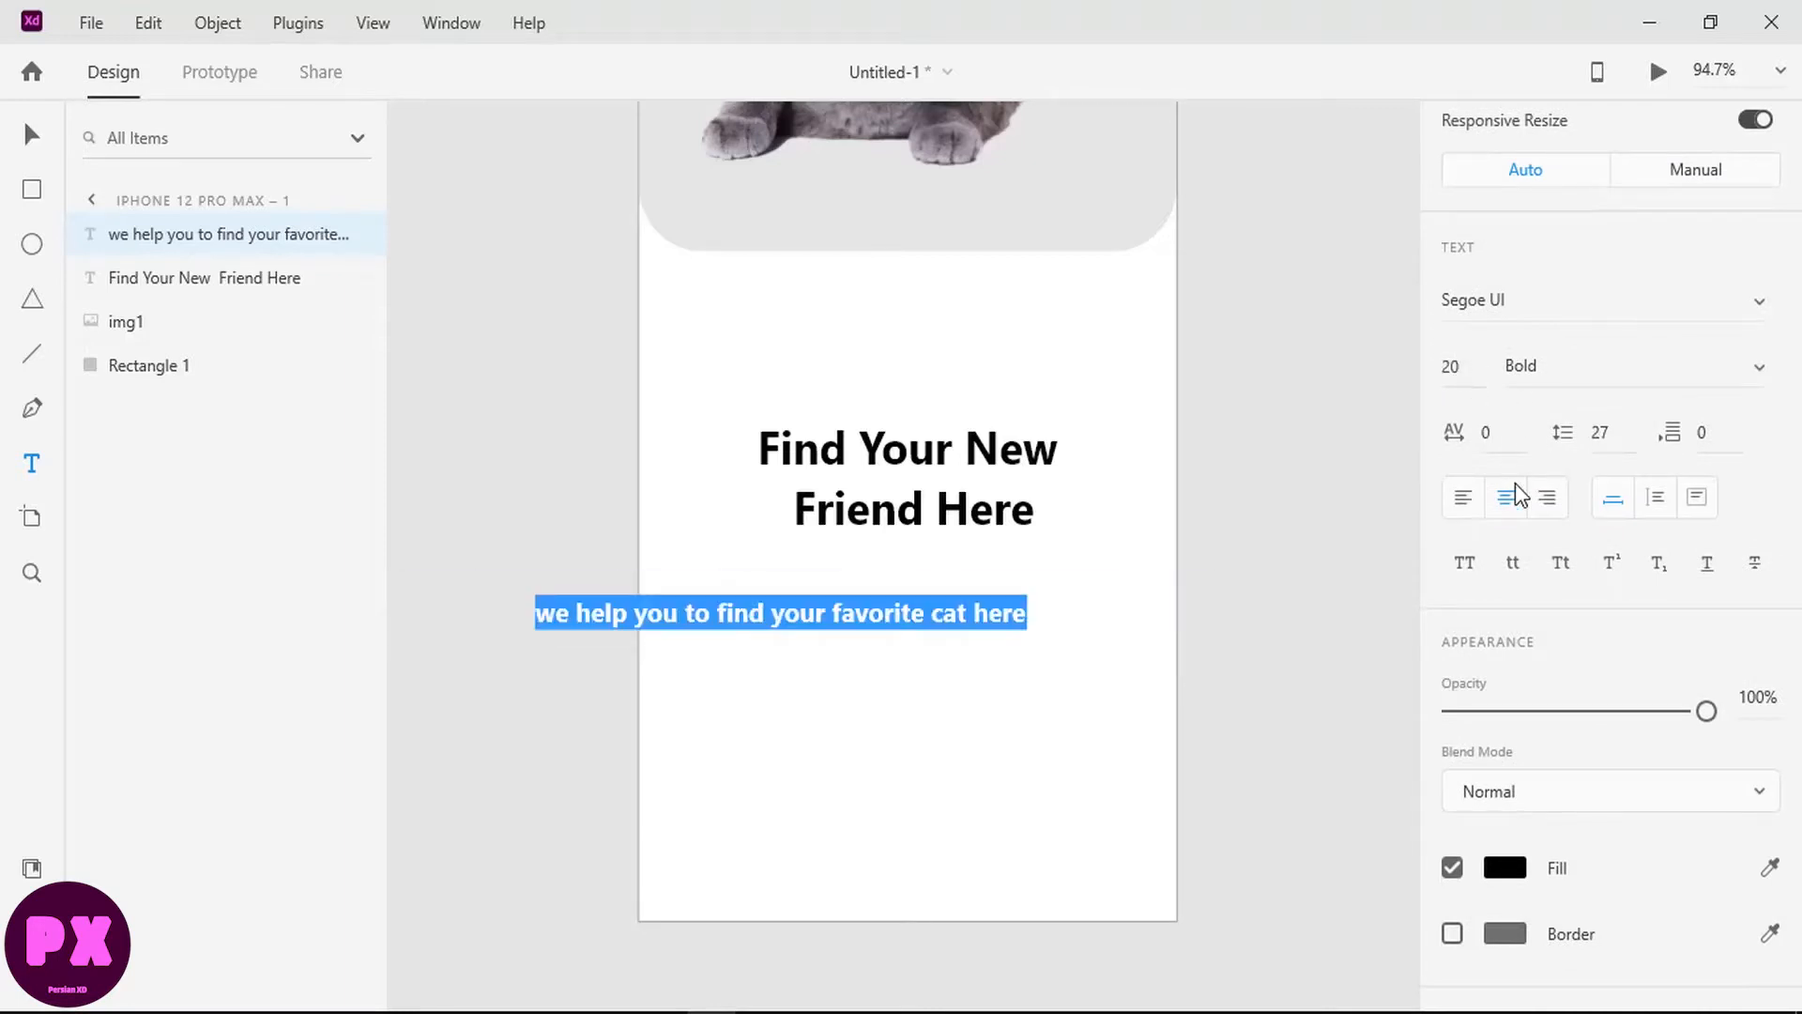
left_click(1488, 434)
type("20")
key("Return")
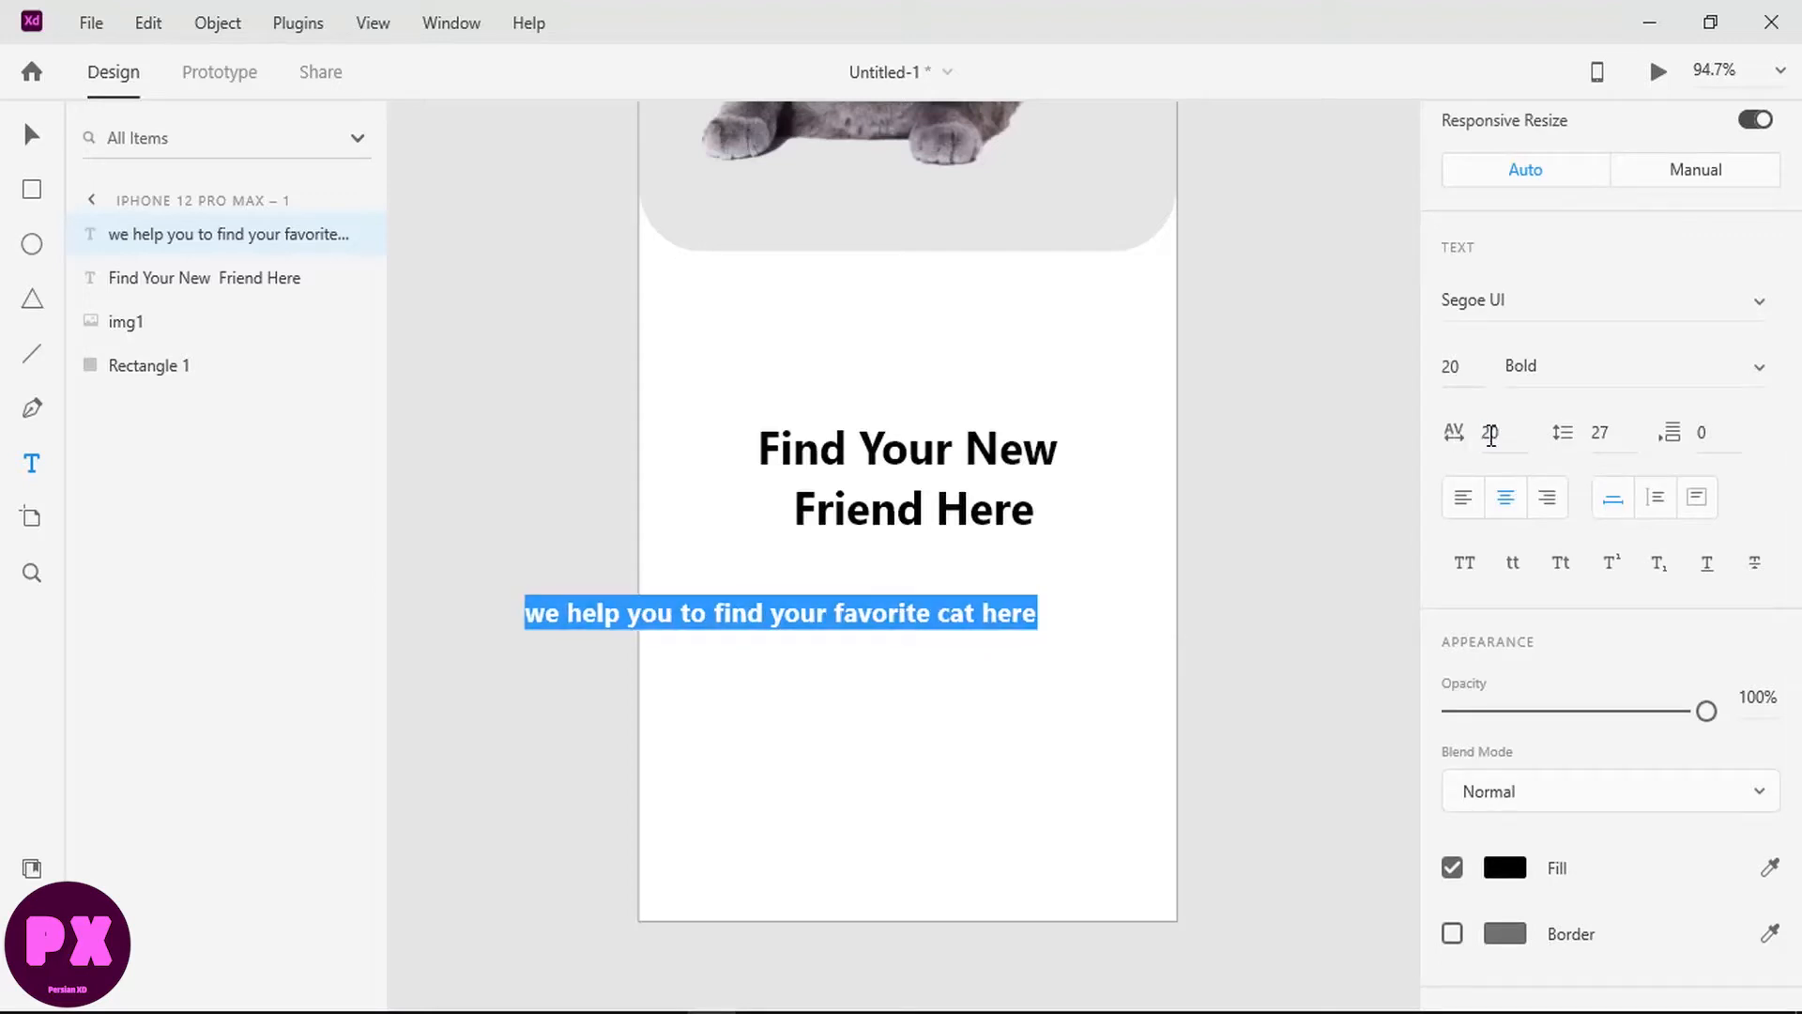
left_click(1490, 434)
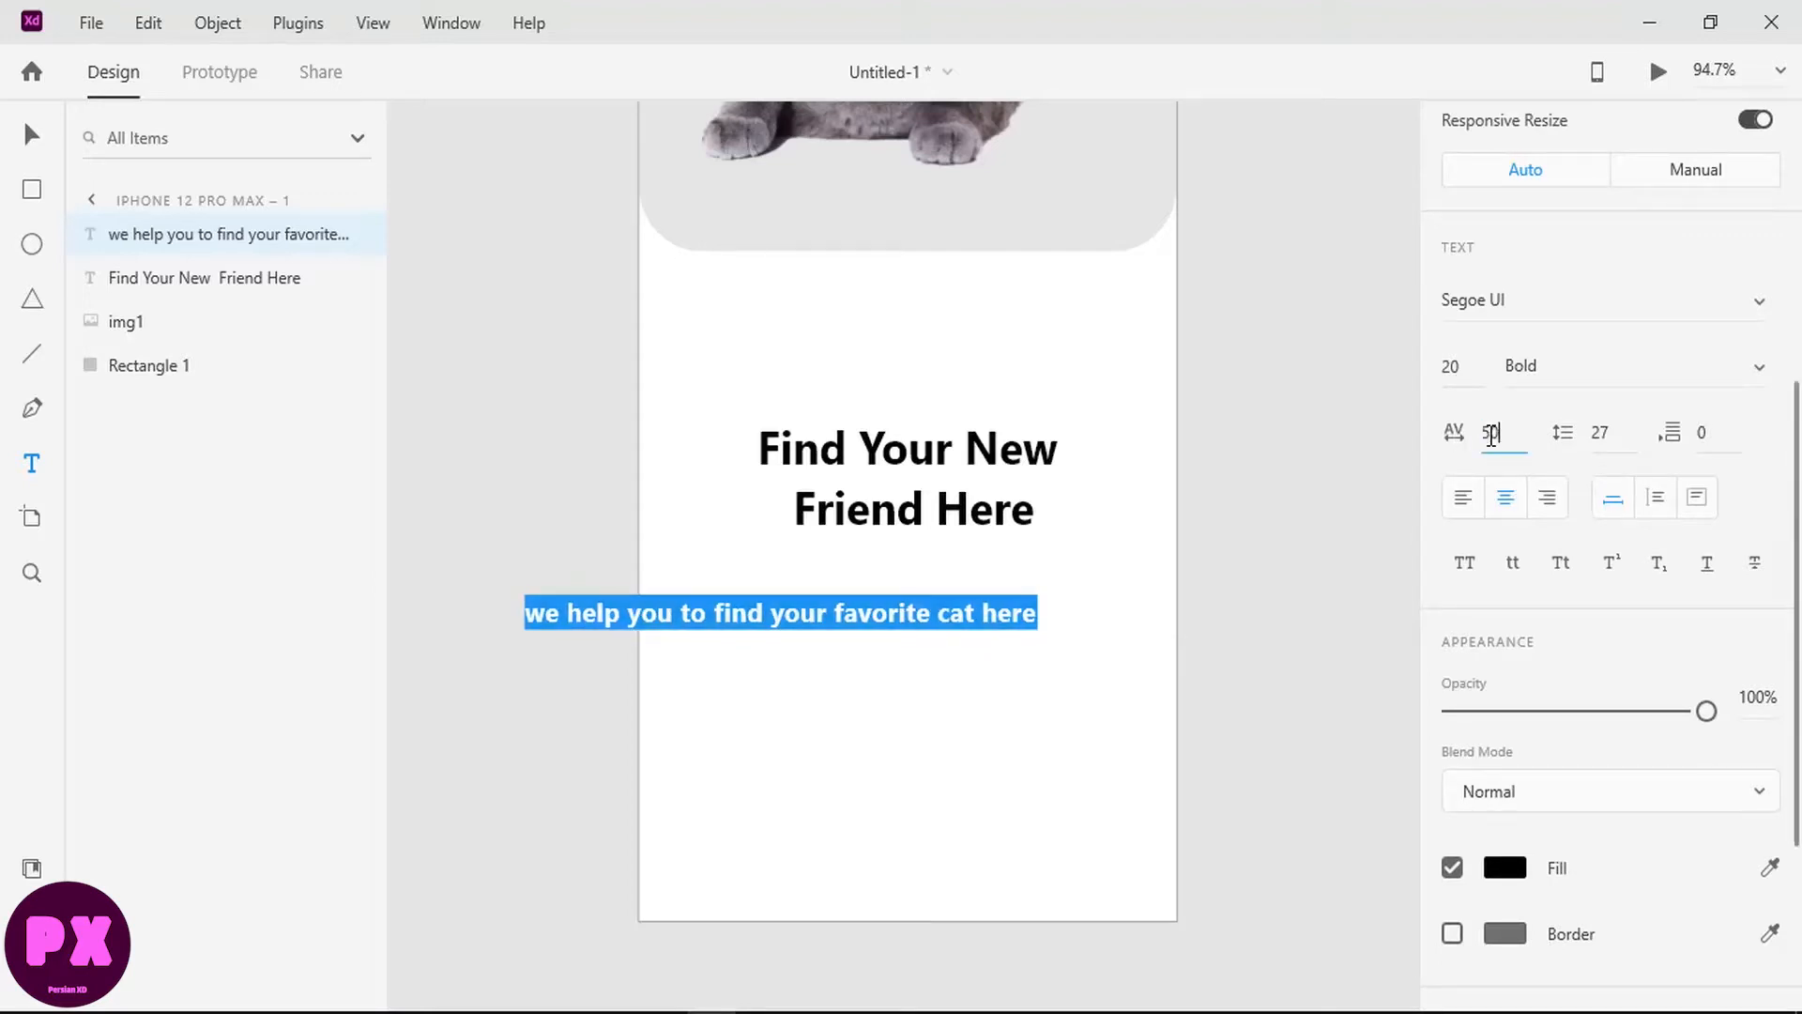
key("Return")
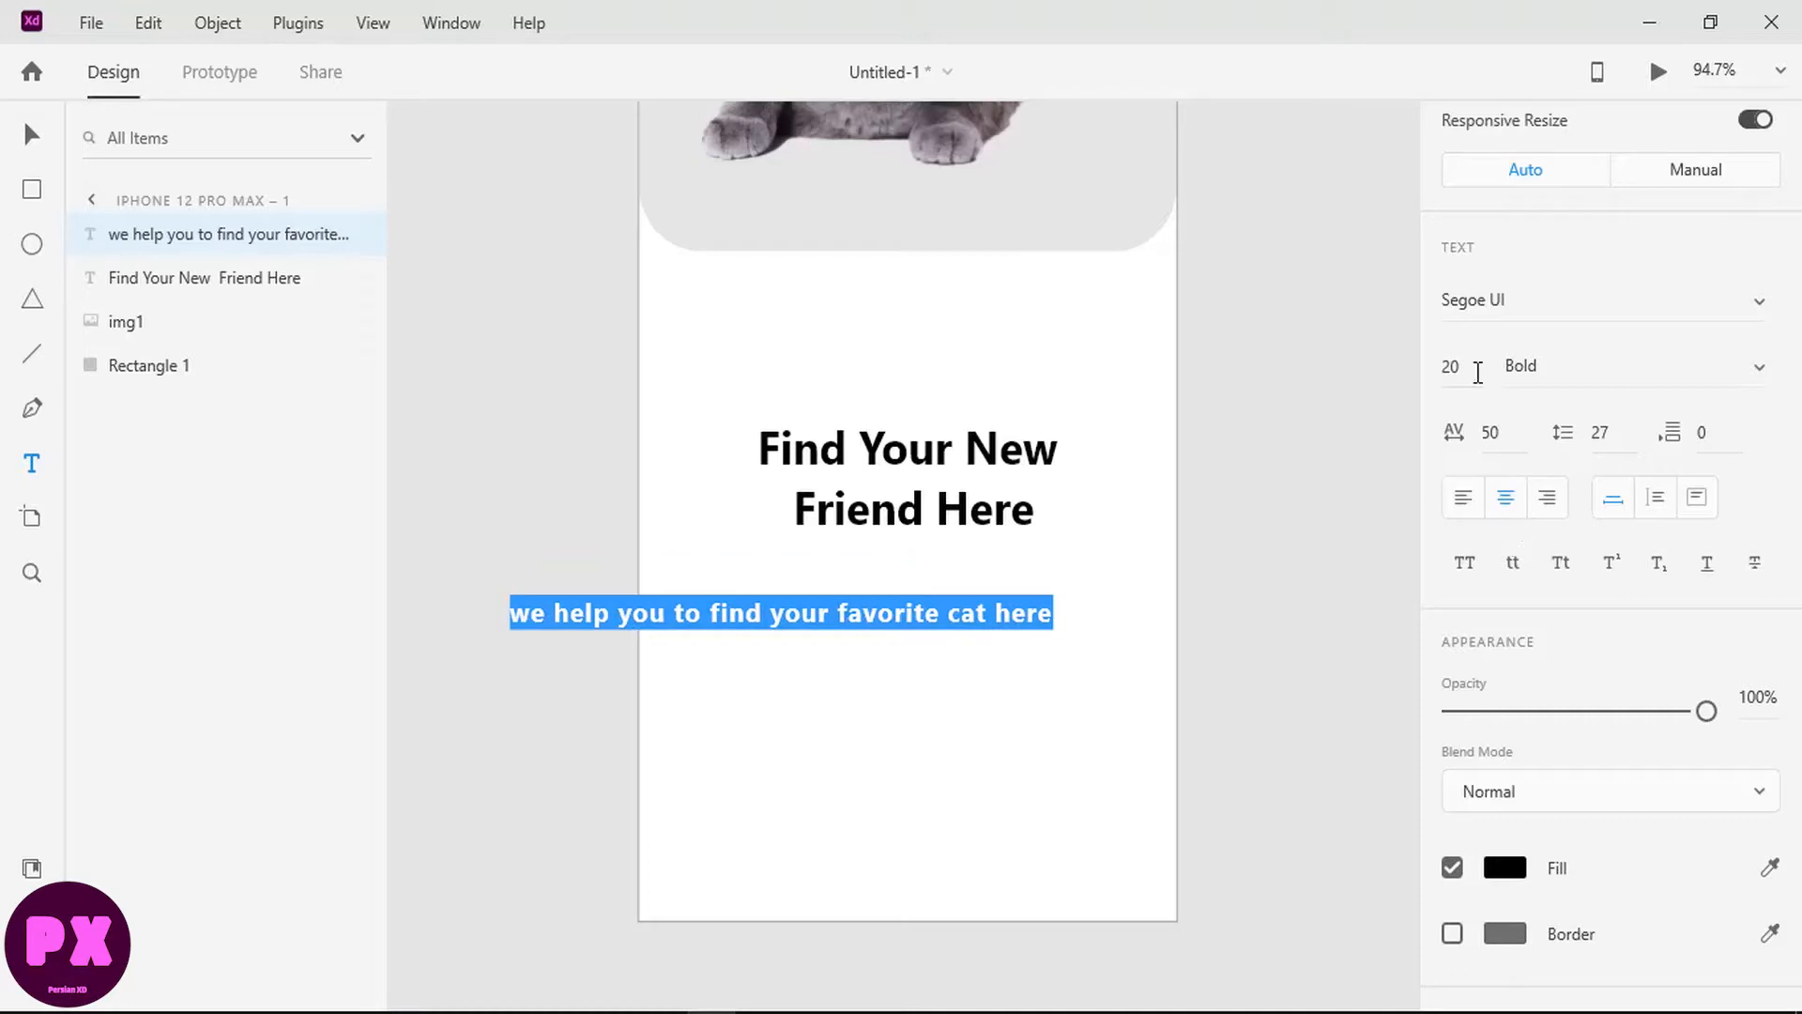
Step: Break the tagline onto a second line after "find" and set its fill to #585858
left_click(761, 611)
key("Return")
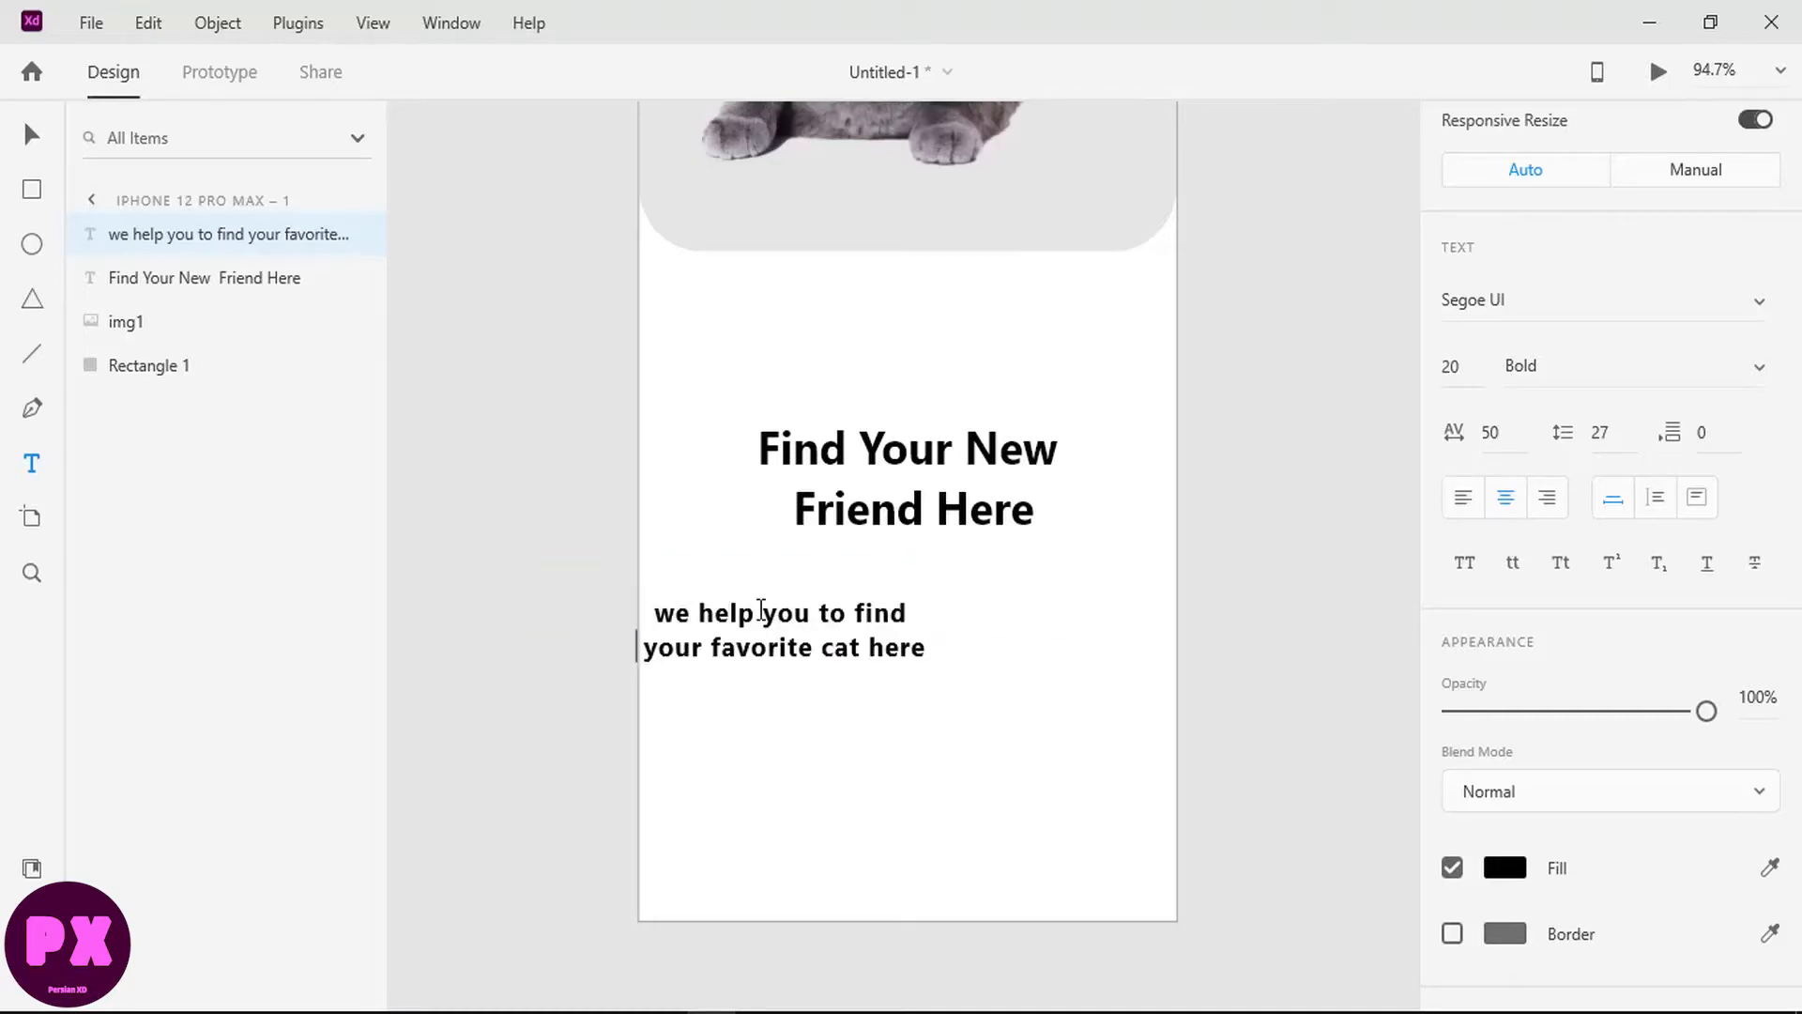
triple_click(761, 611)
key("ctrl+a")
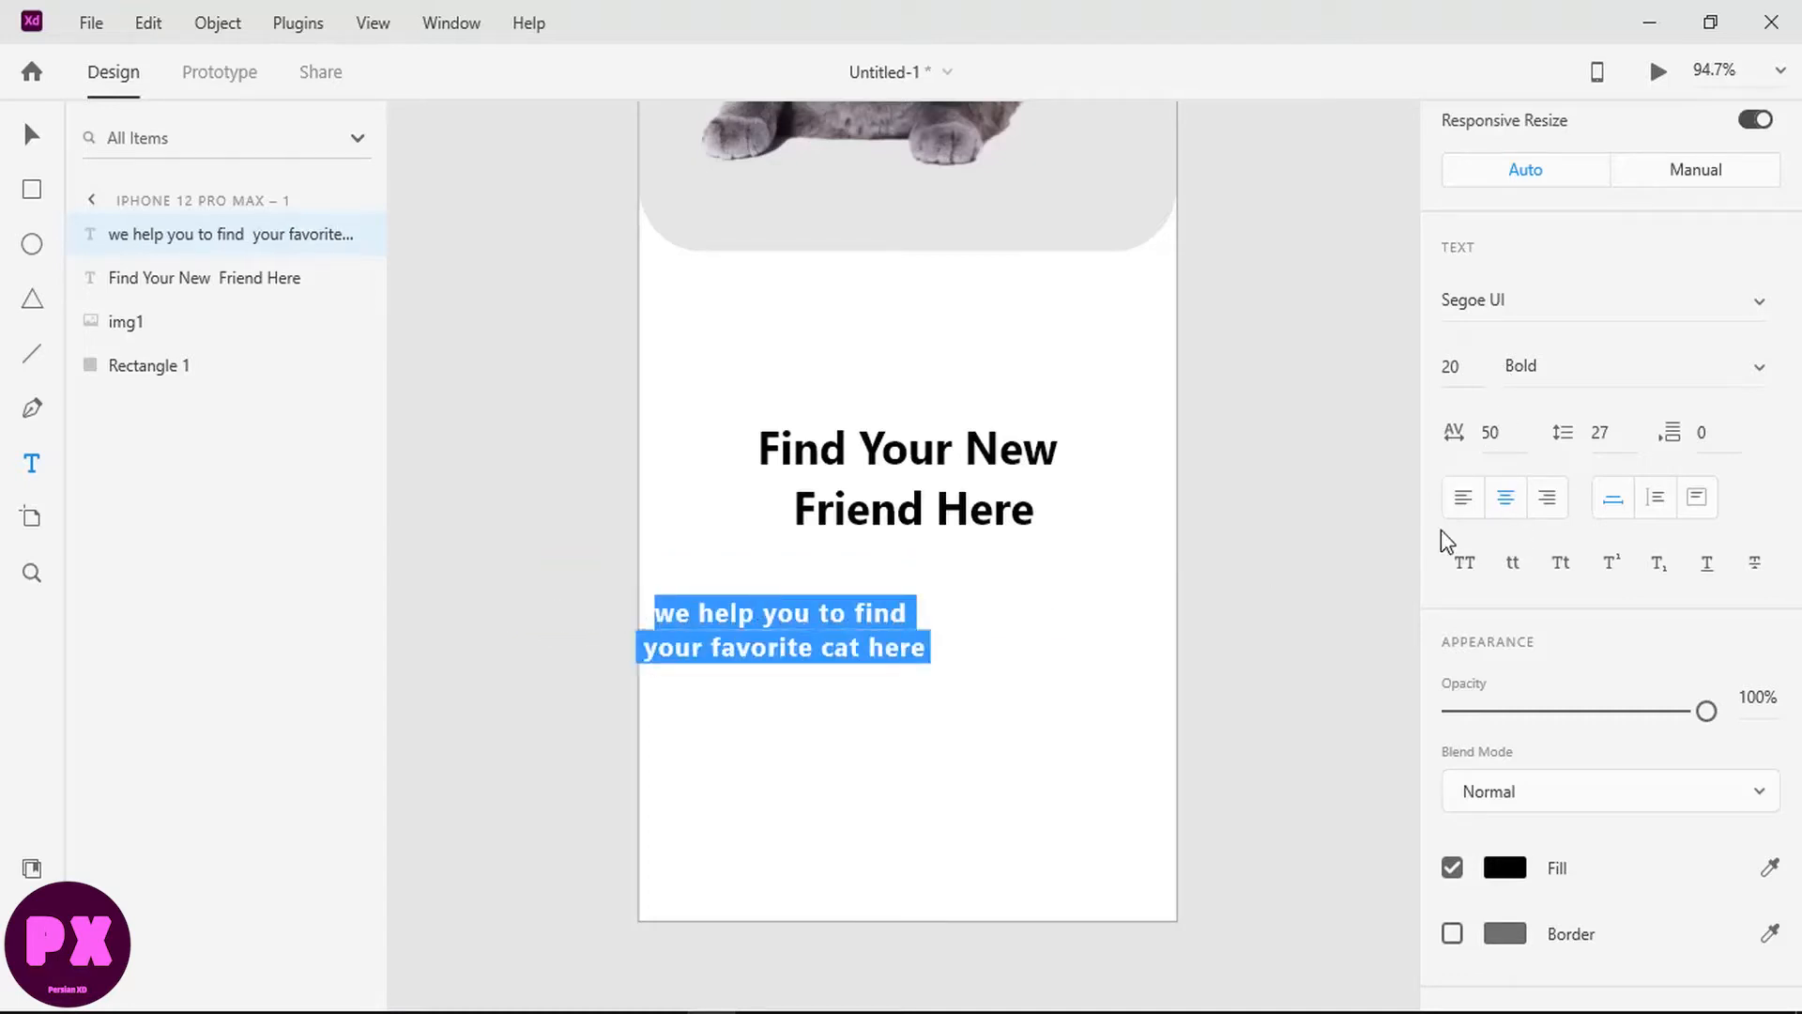
left_click(1505, 867)
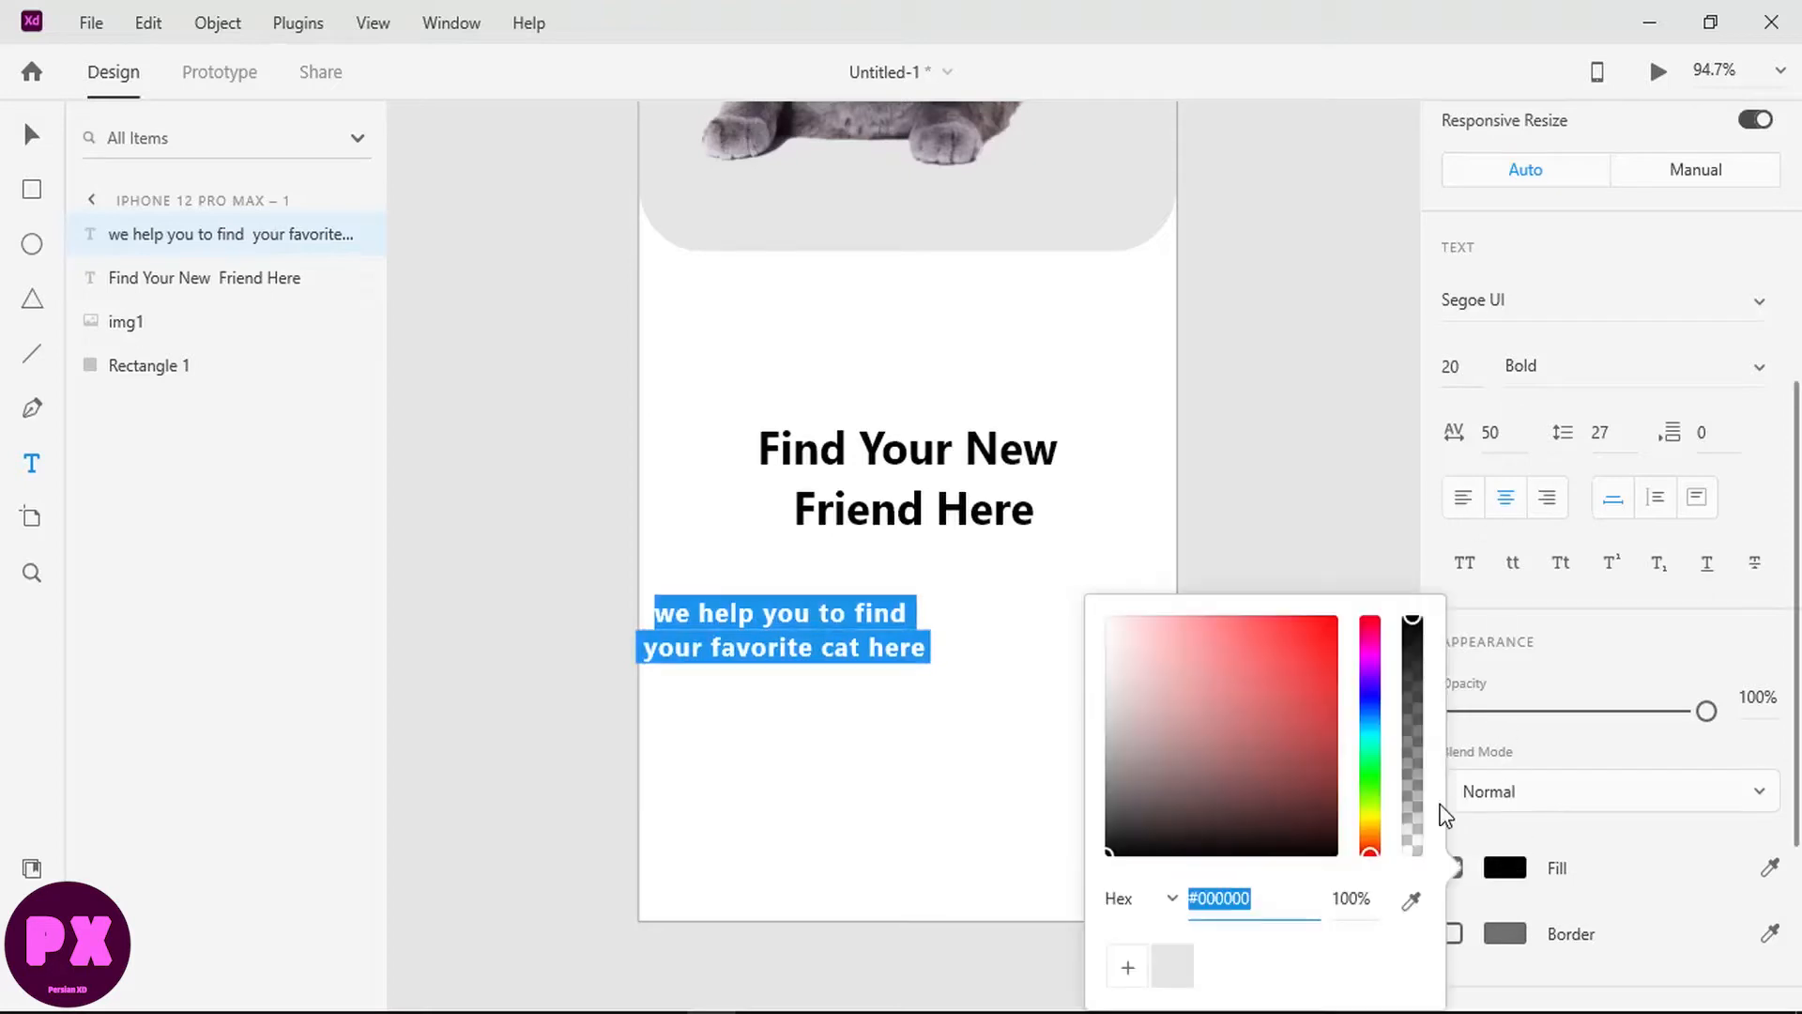
left_click_drag(1110, 821, 1094, 775)
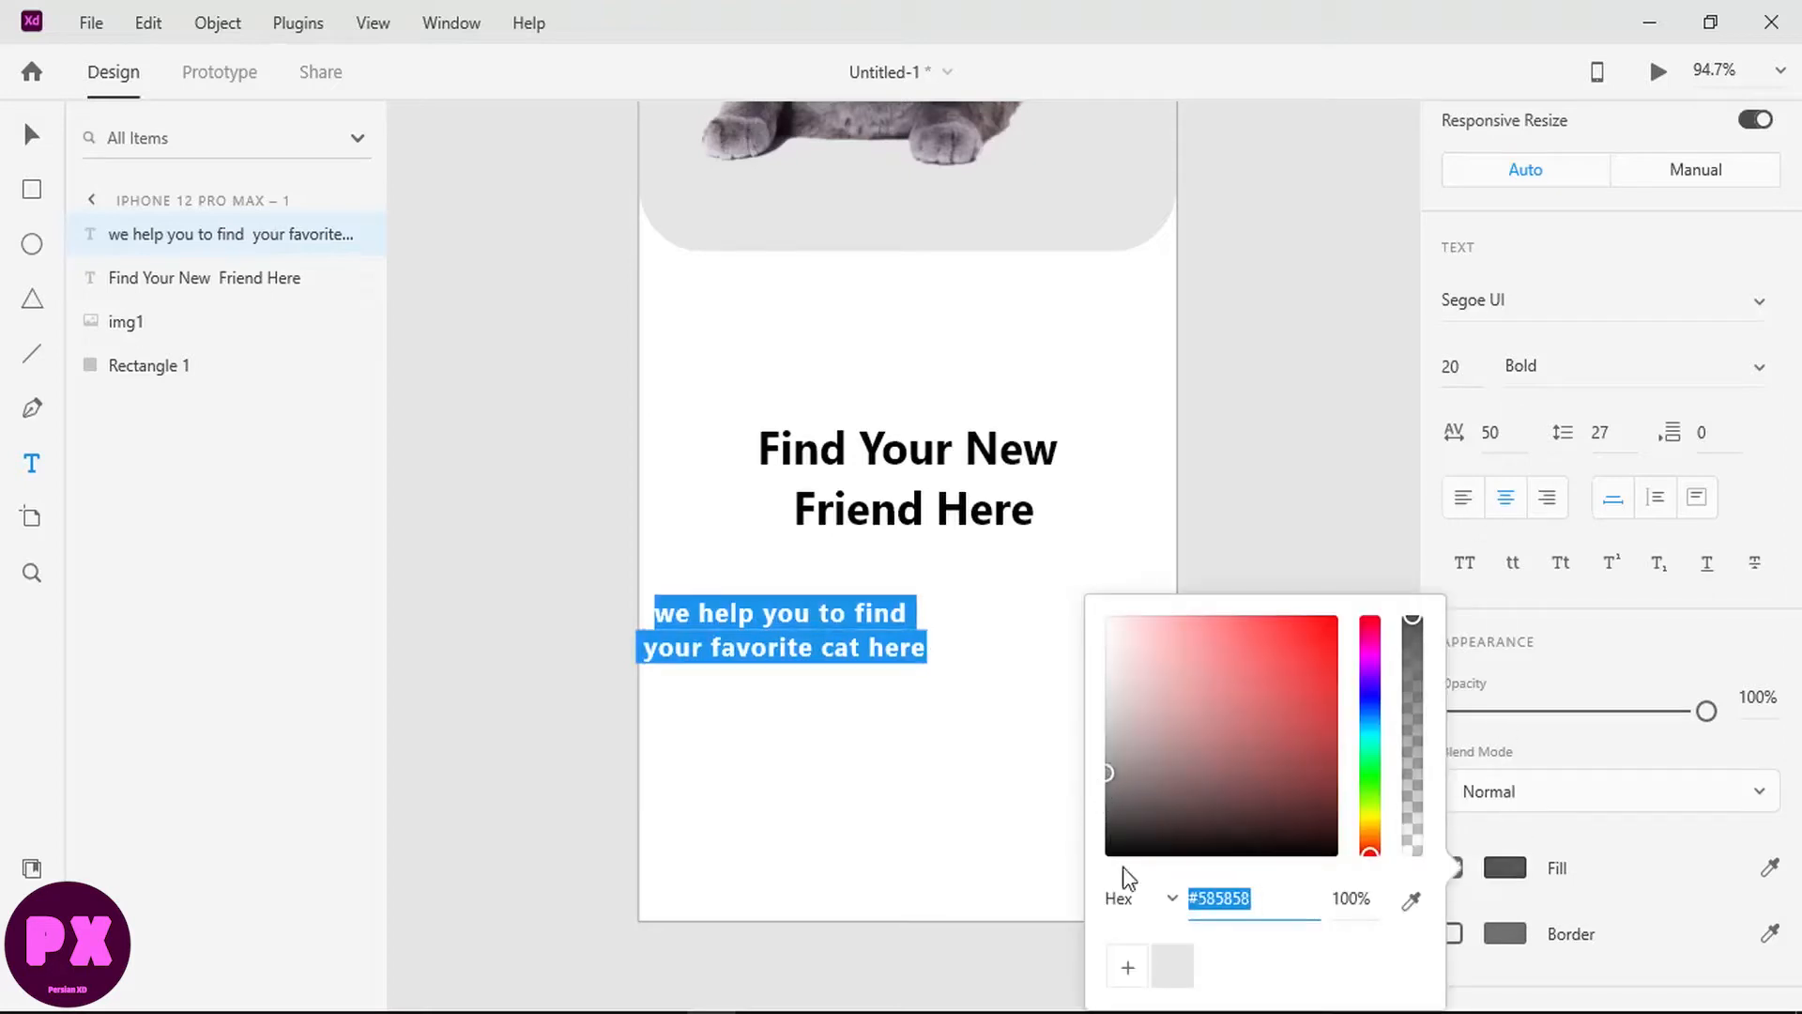
Step: Save the tagline's #585858 fill as a colour swatch
left_click(1128, 967)
left_click(871, 638)
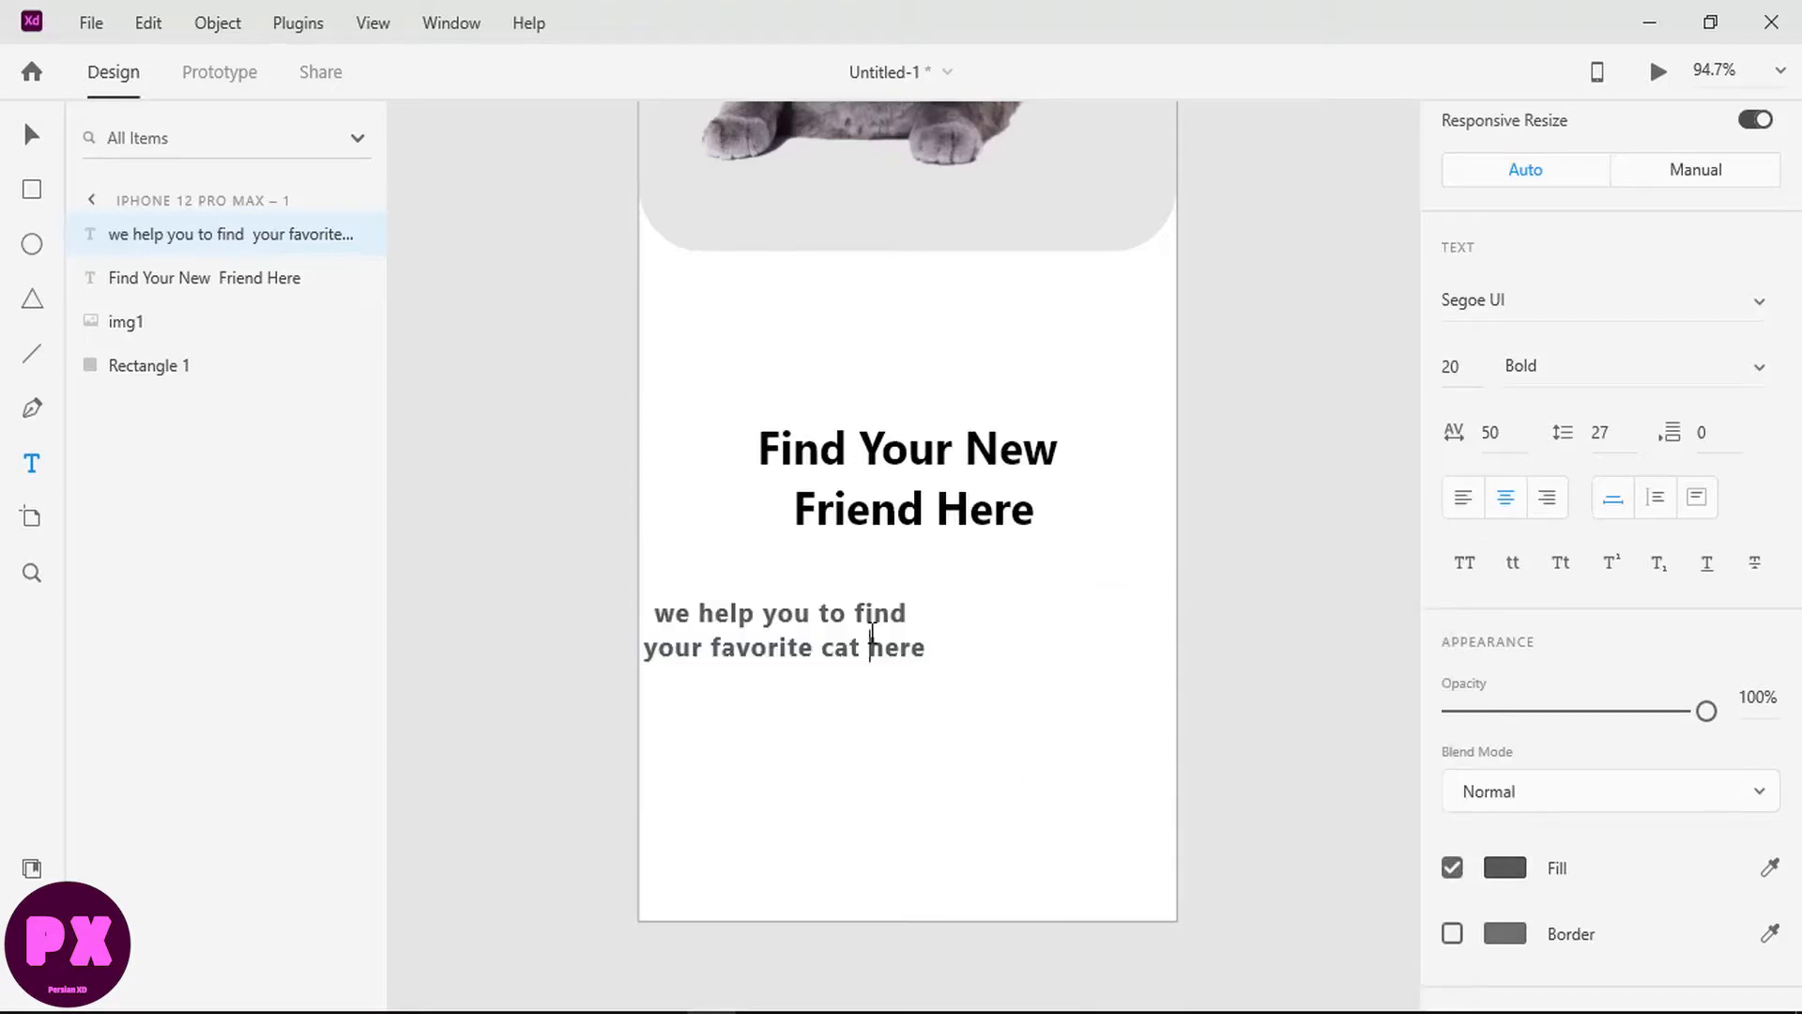
key("ctrl+a")
type("w")
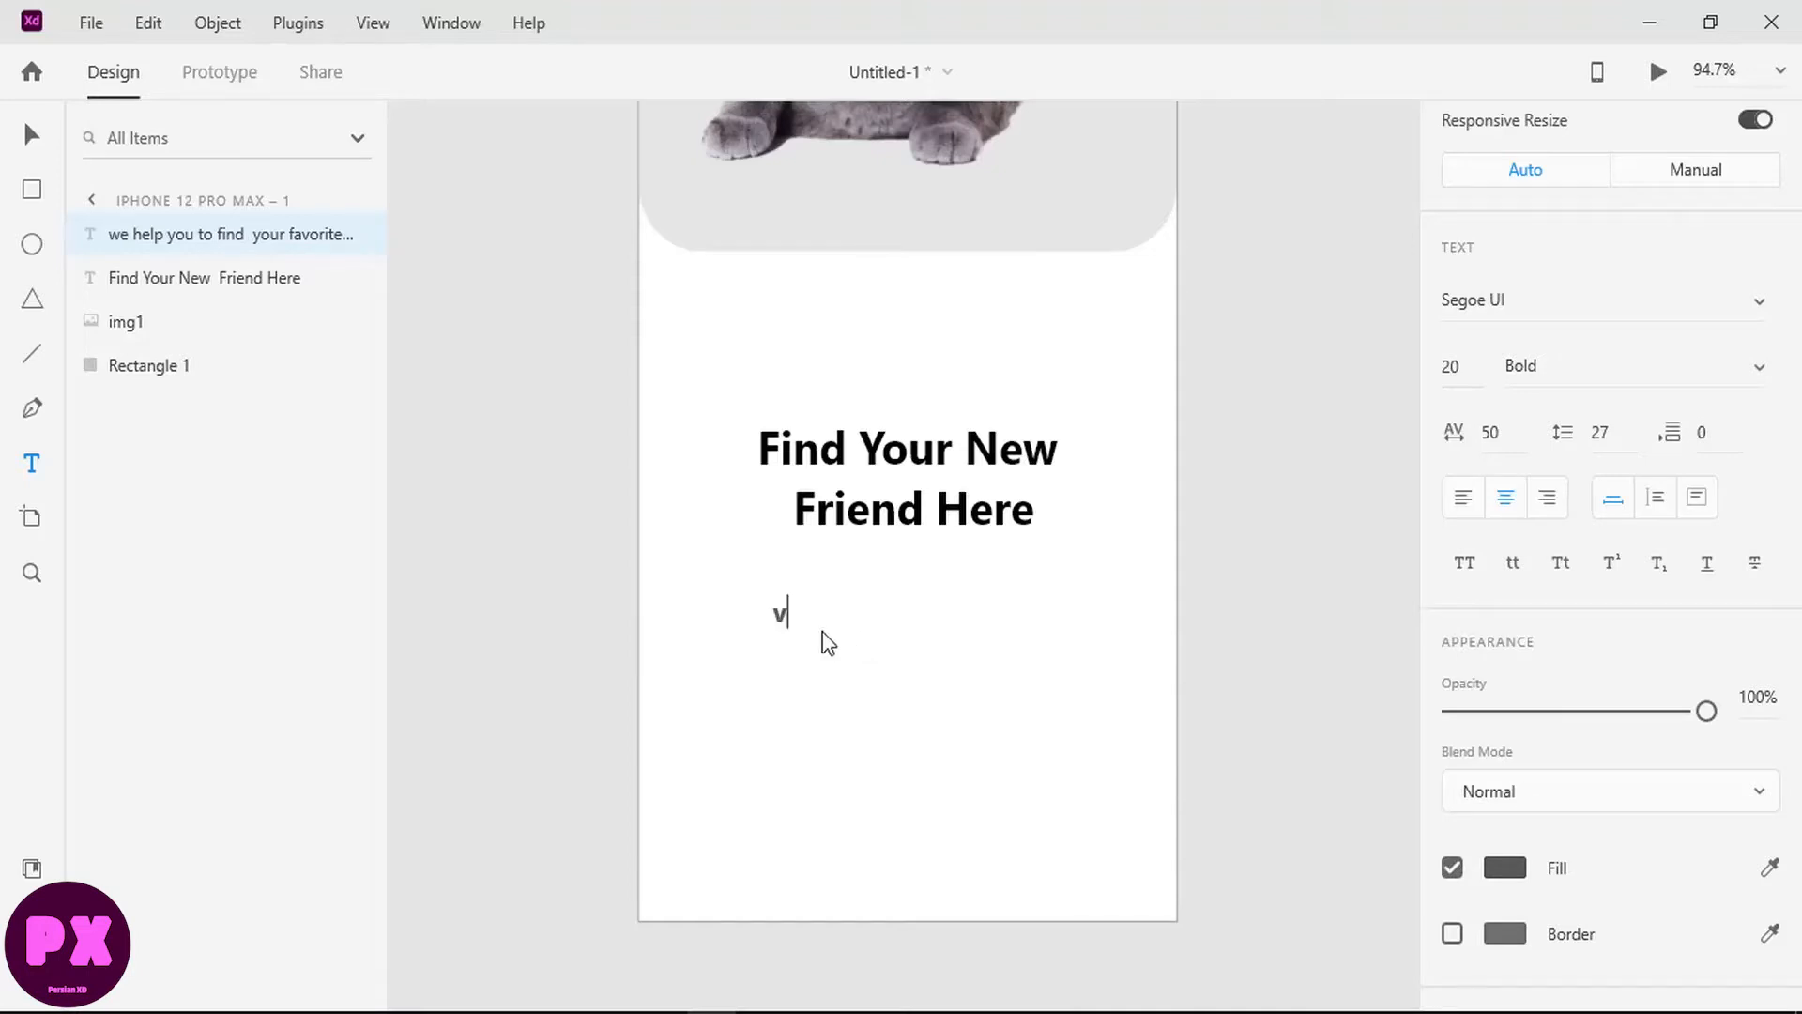
key("ctrl+z")
left_click(822, 627)
left_click(981, 635)
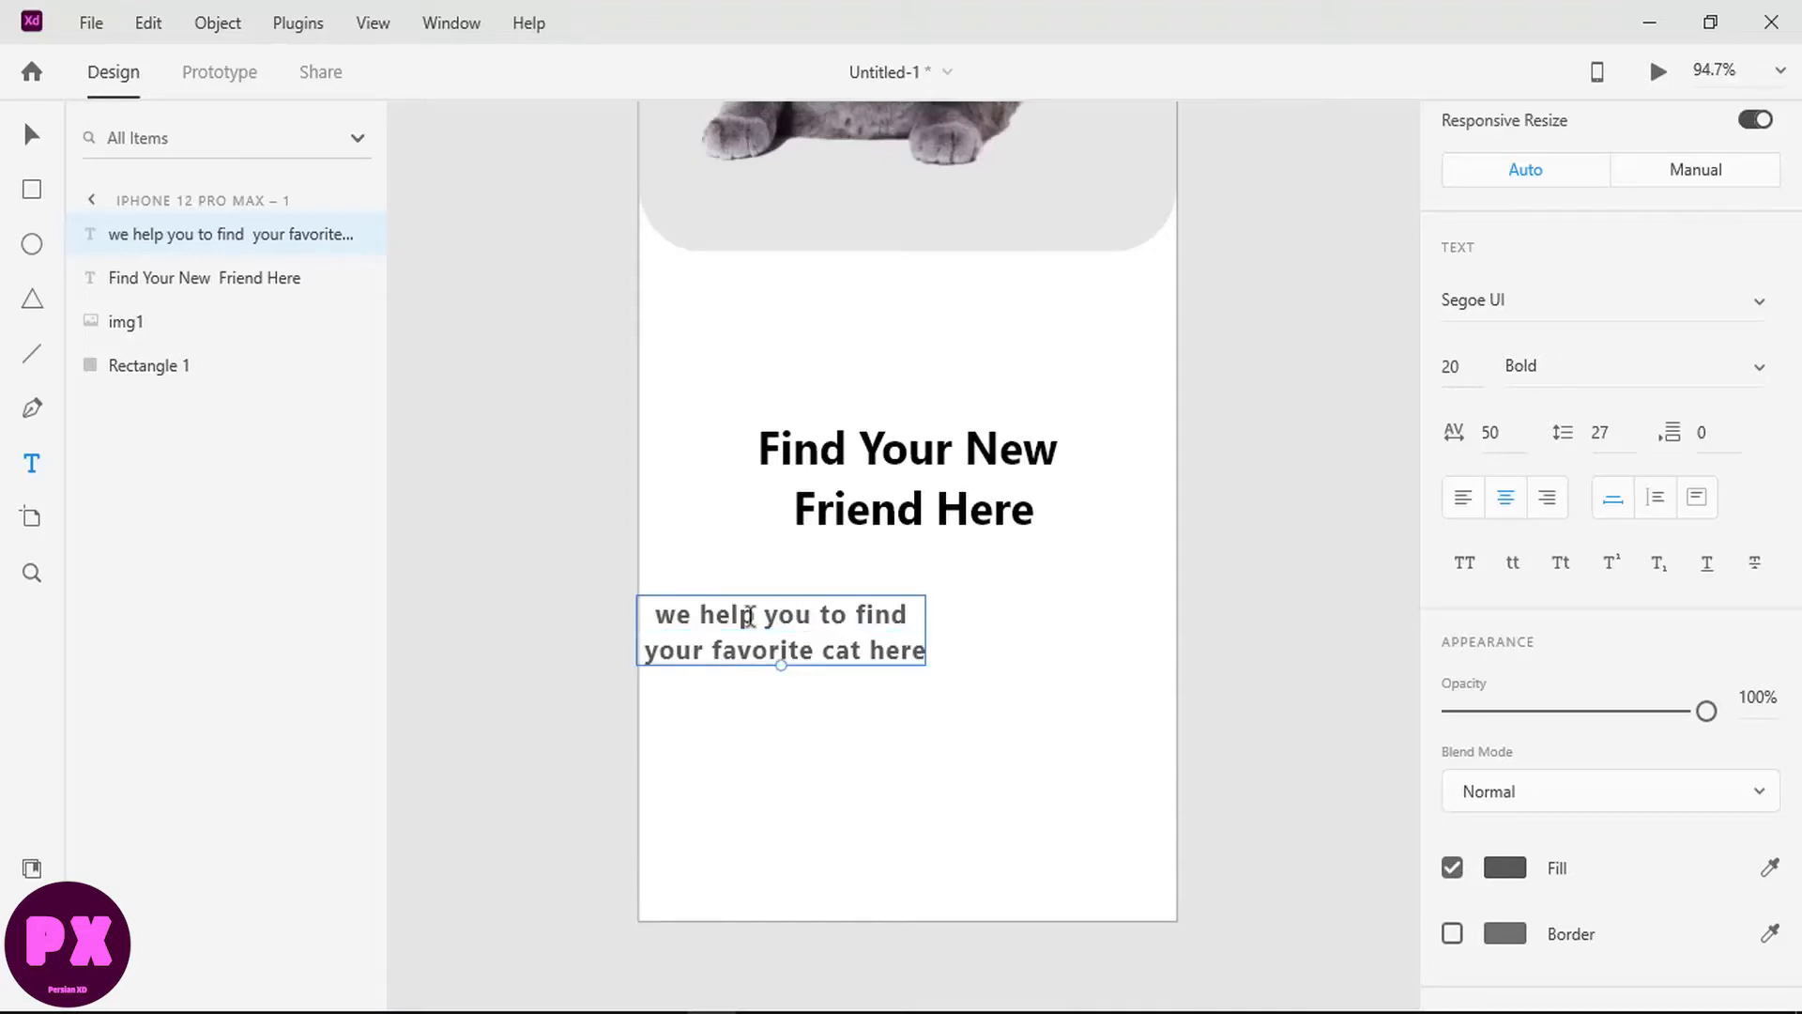
Step: Move the tagline directly beneath the heading and align the two texts on a common horizontal centre
key("Escape")
left_click_drag(748, 614, 872, 614)
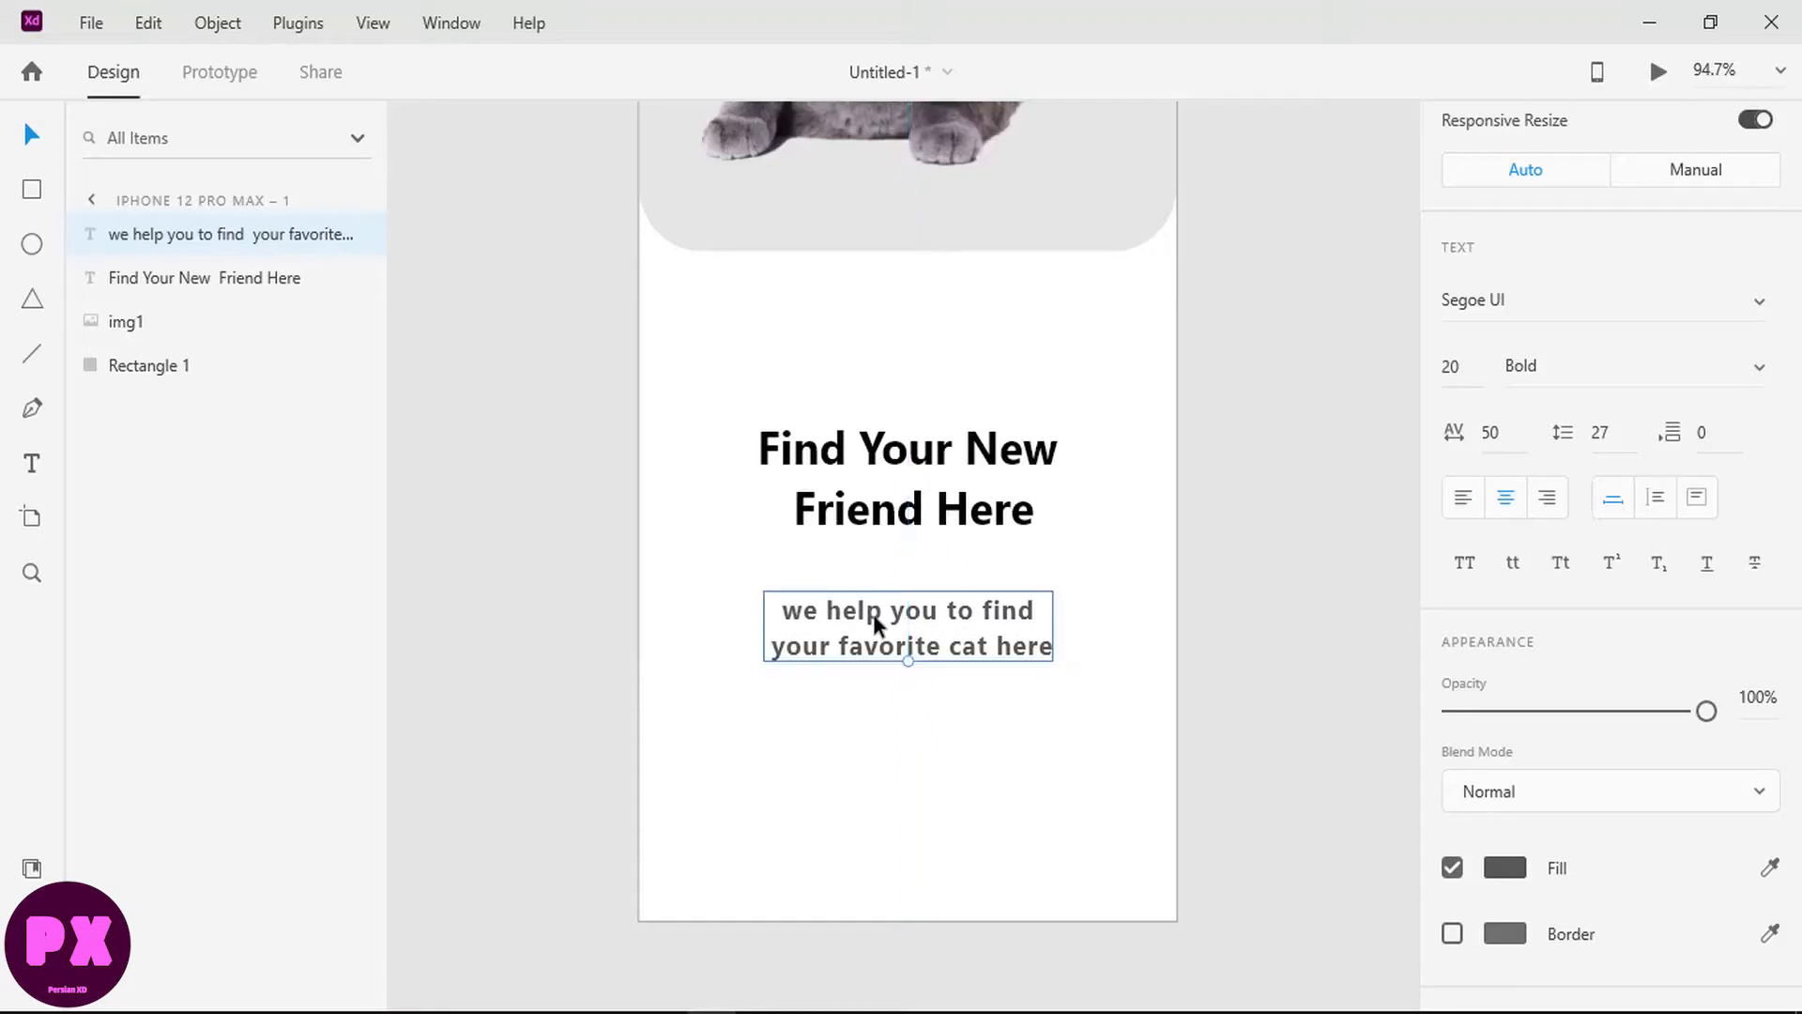
left_click(893, 509, "shift")
scroll(1666, 309, "up", 1)
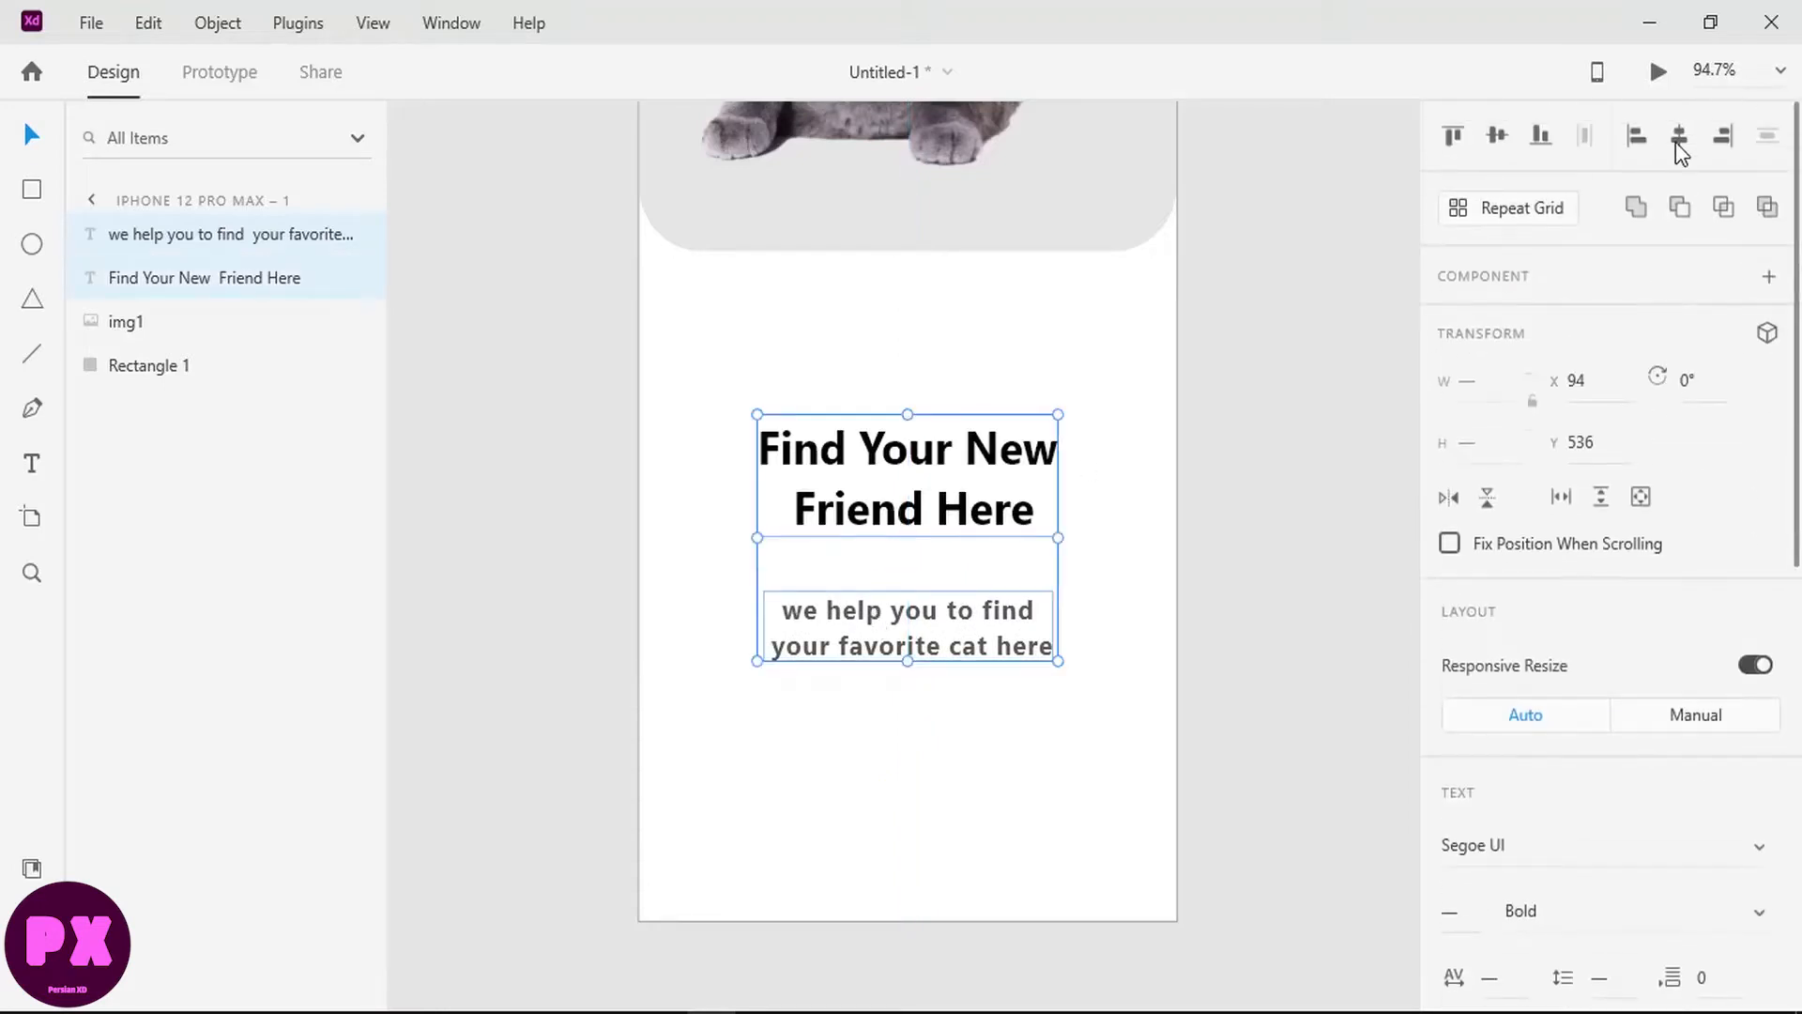
left_click(993, 358)
left_click(948, 629)
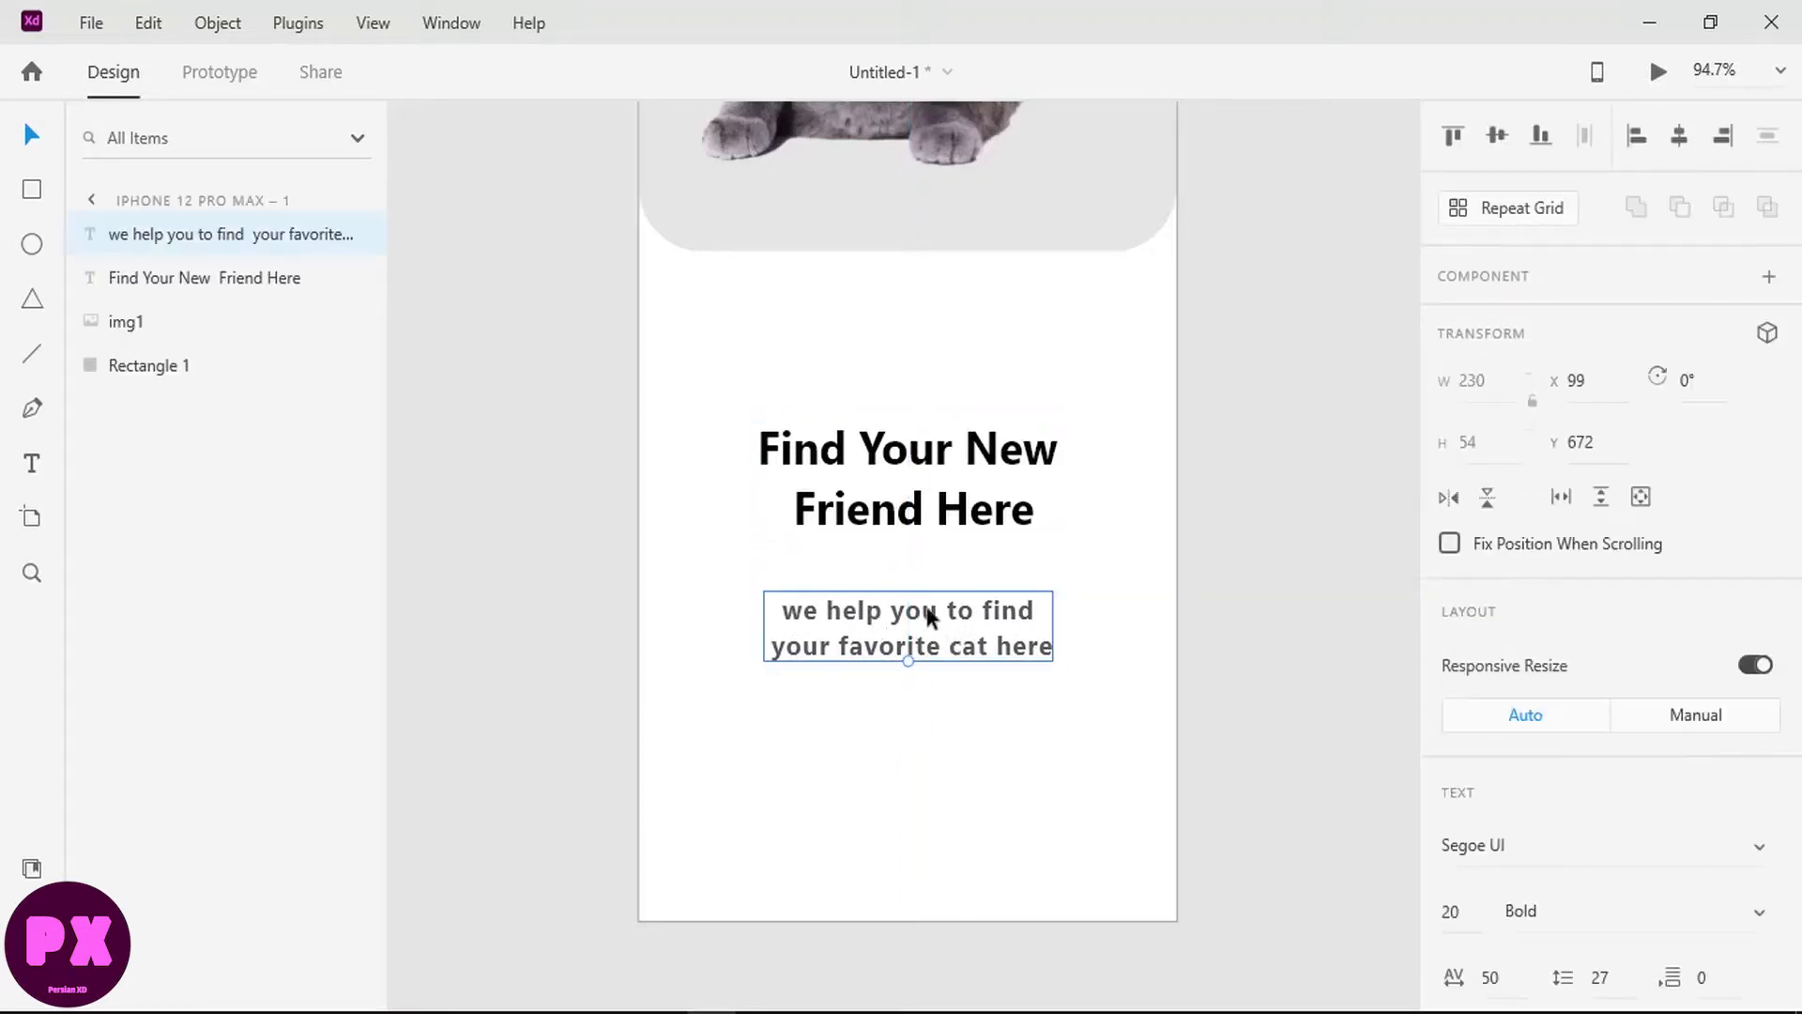
left_click(880, 478)
left_click(877, 631)
double_click(797, 611)
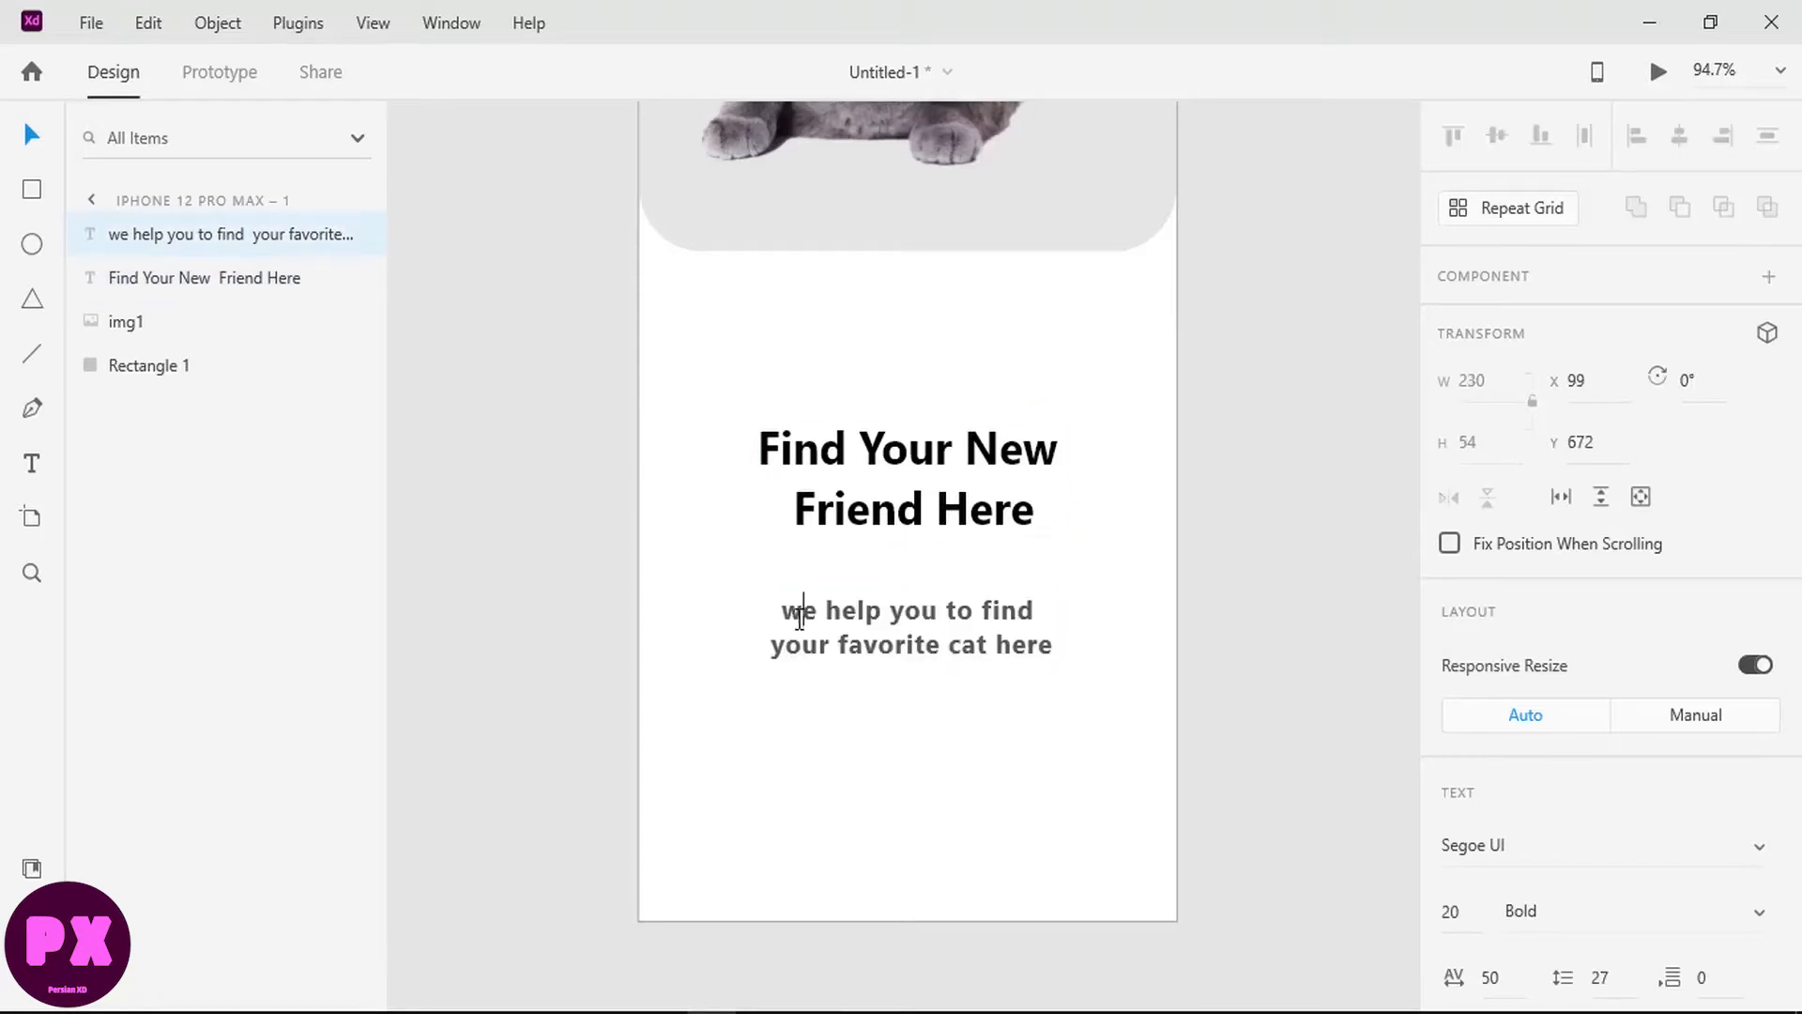
left_click_drag(804, 611, 791, 615)
left_click(817, 615)
key("Escape")
mouse_move(972, 635)
left_mouse_down()
mouse_move(952, 632)
mouse_move(971, 641)
left_mouse_up()
Step: Remove the extra space before "Friend" on the heading's second line
left_click(796, 514)
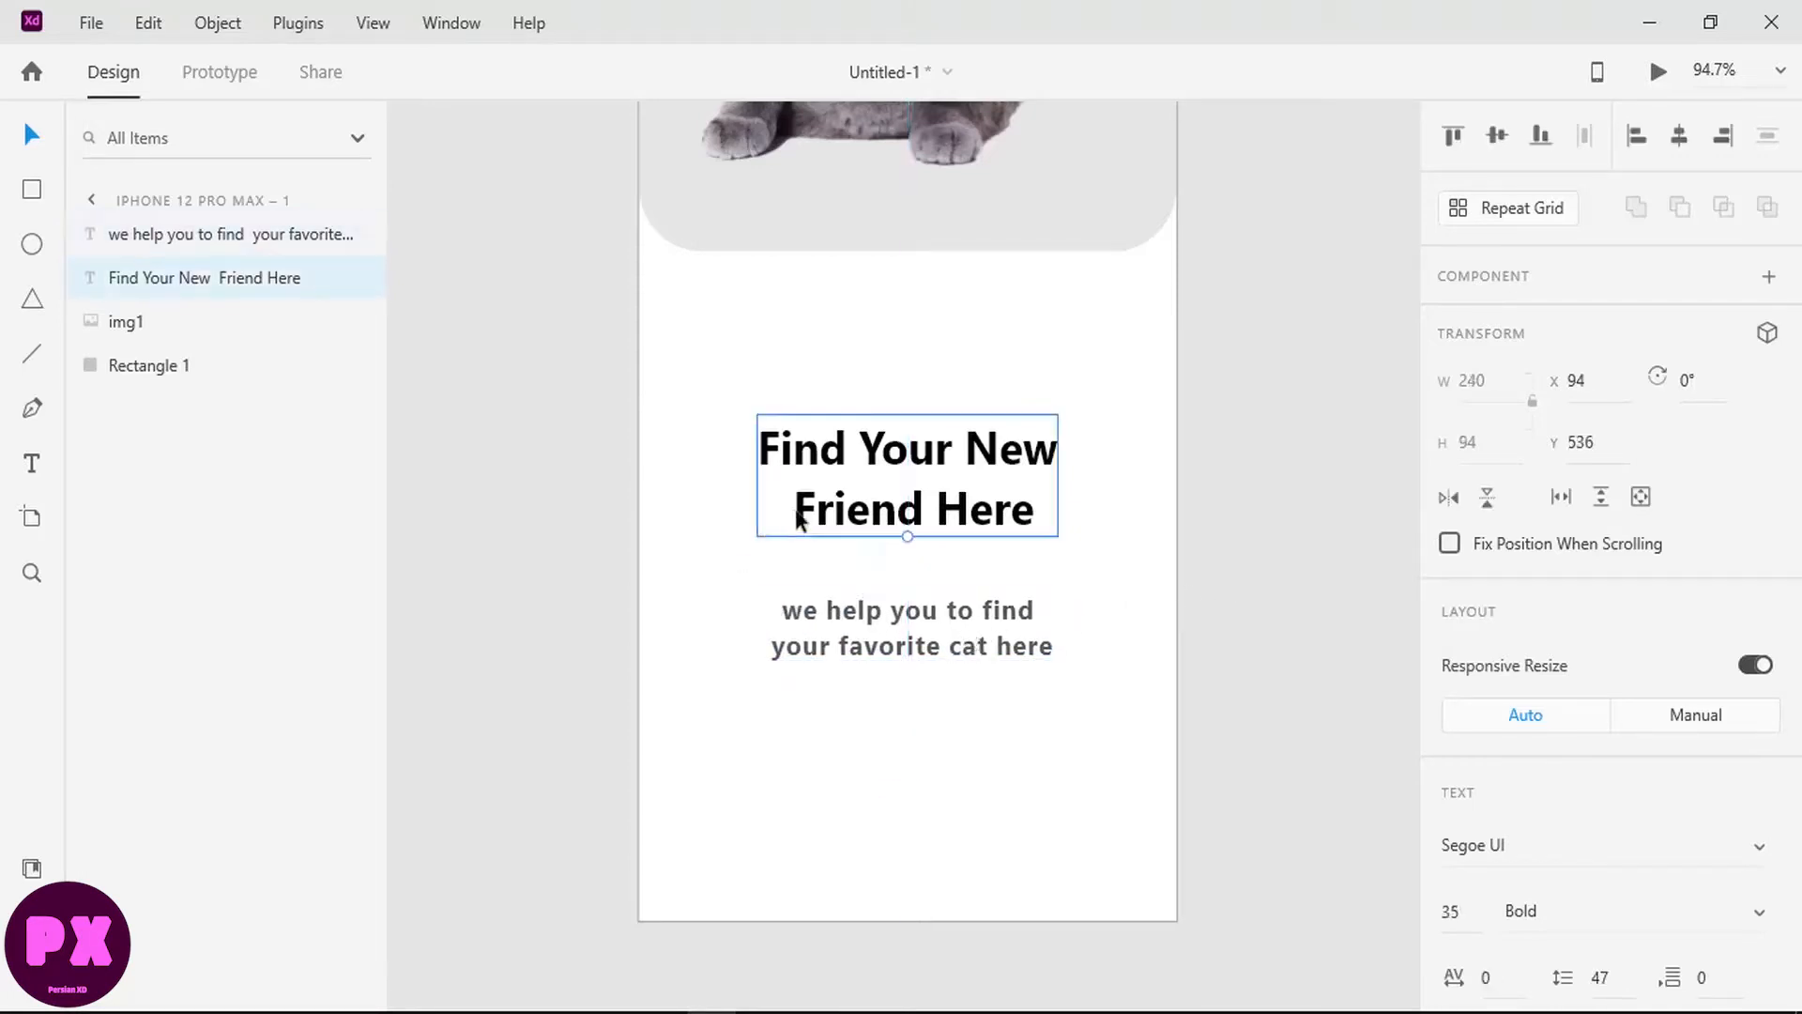
double_click(800, 511)
left_click(800, 512)
key("BackSpace")
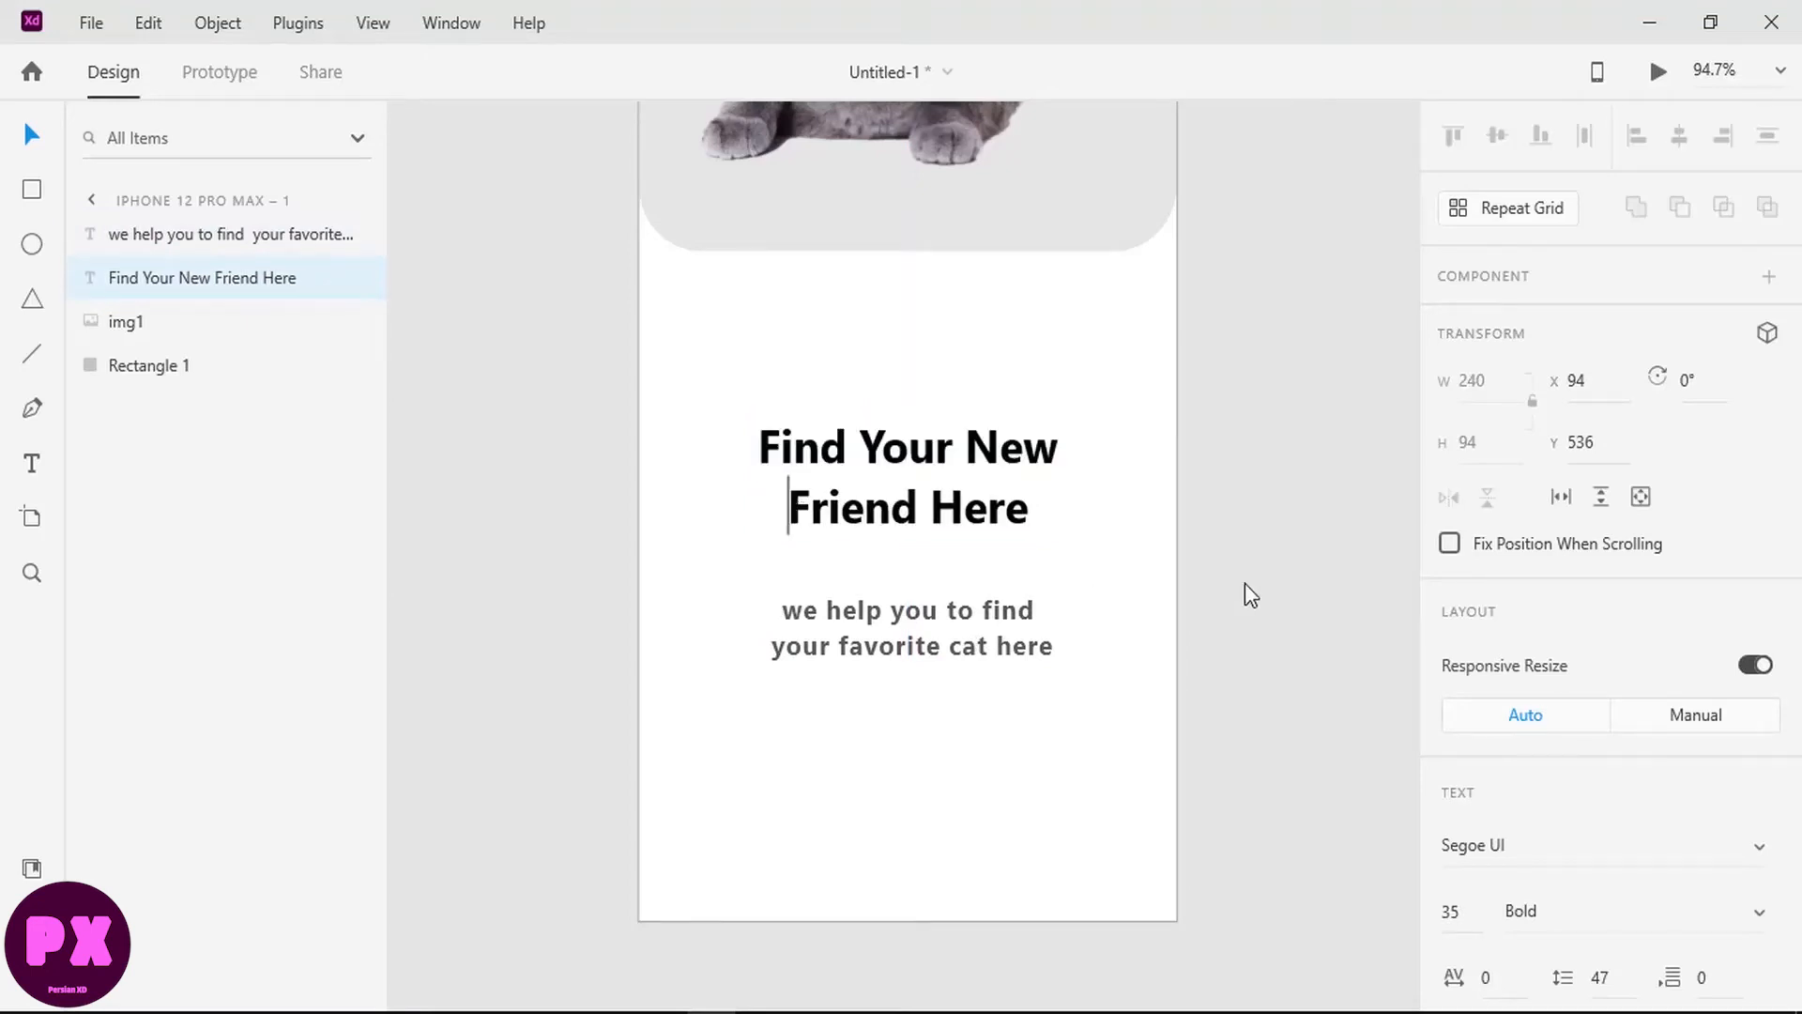
key("Escape")
Step: Align the tagline, the heading and the grey background rectangle to the same horizontal centre
left_click(907, 635)
left_click(905, 486, "shift")
left_click(917, 214, "shift")
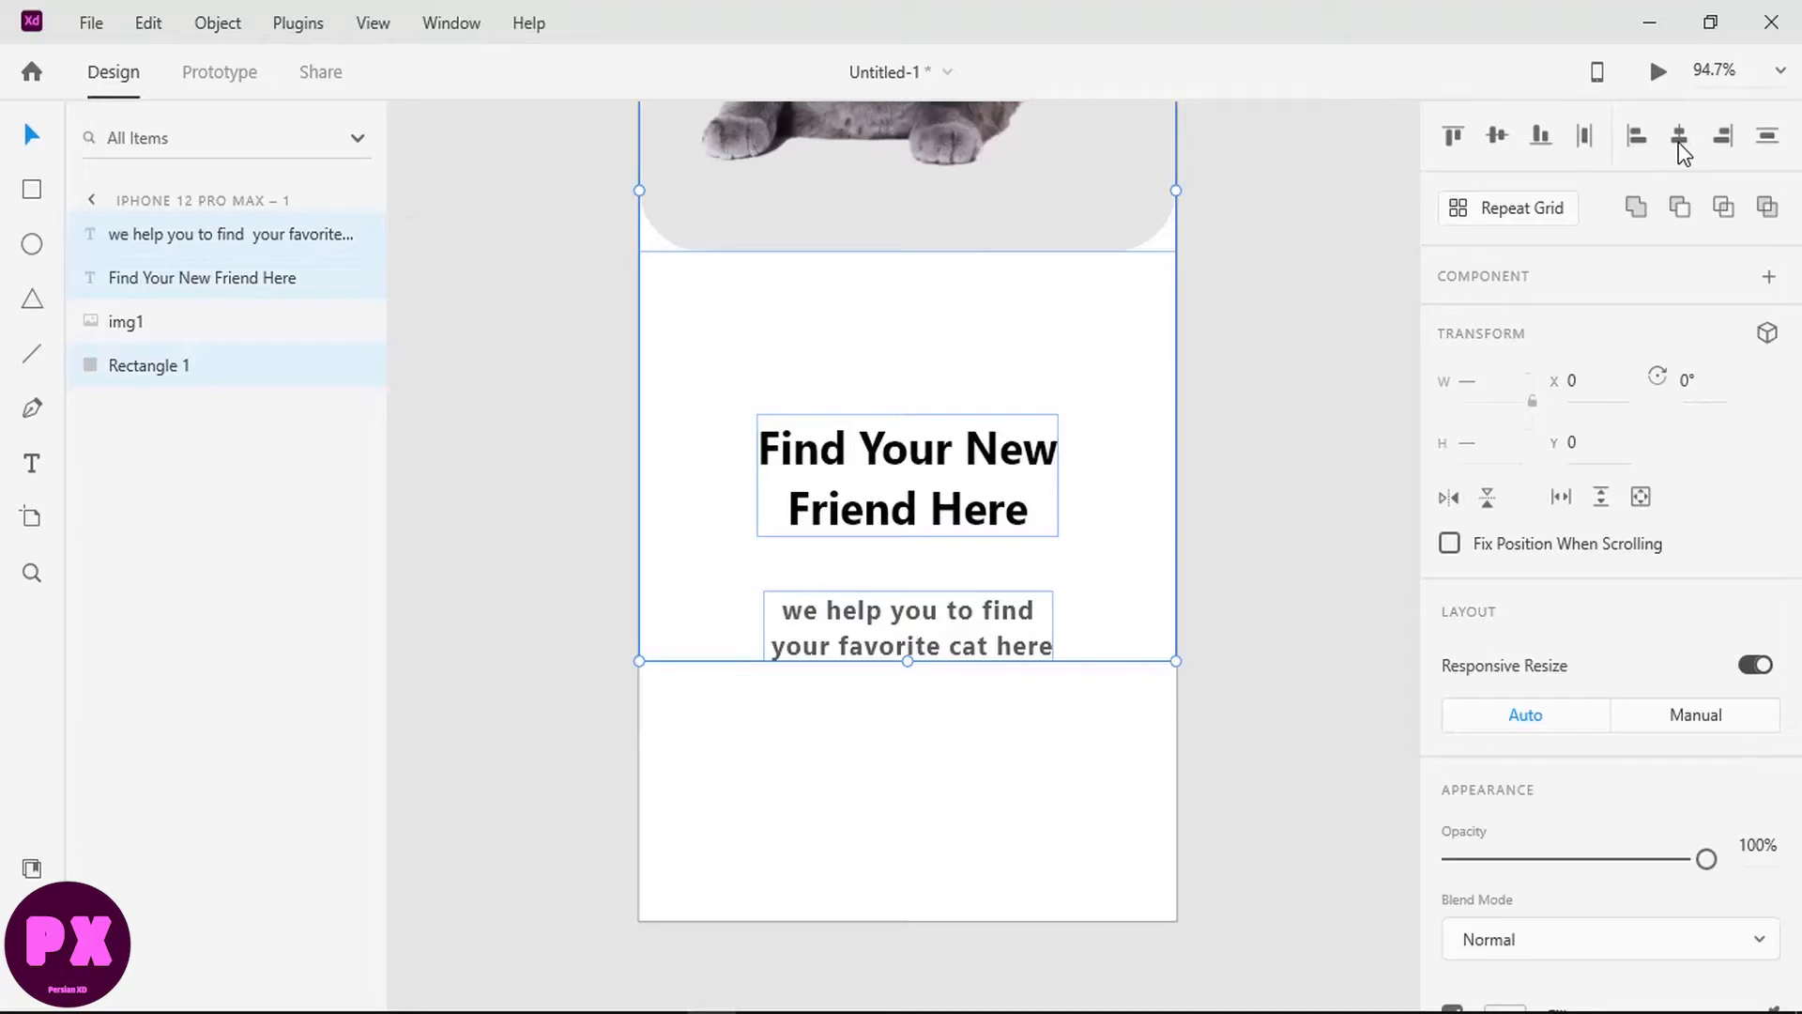
left_click(1134, 502)
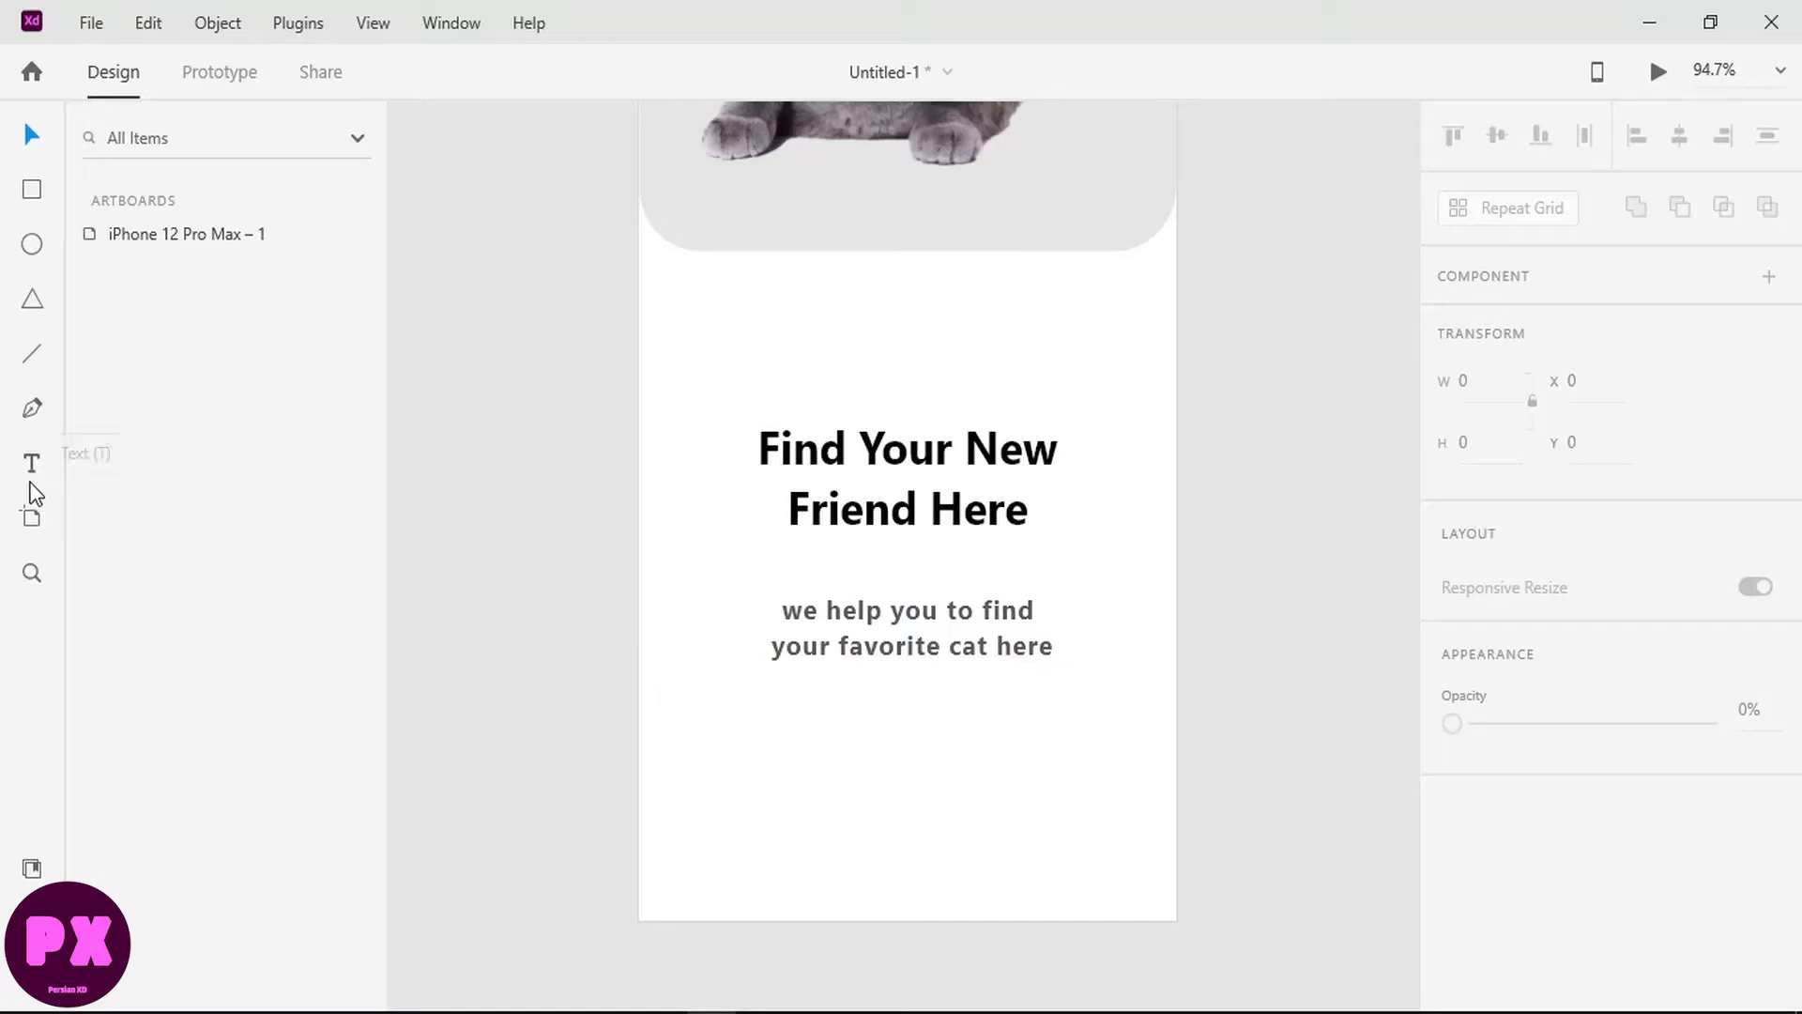
Step: Draw a borderless rectangle about 136 × 70 below the tagline, near the artboard's right edge
left_click(33, 195)
left_click_drag(968, 696, 1138, 787)
scroll(1561, 376, "down", 8)
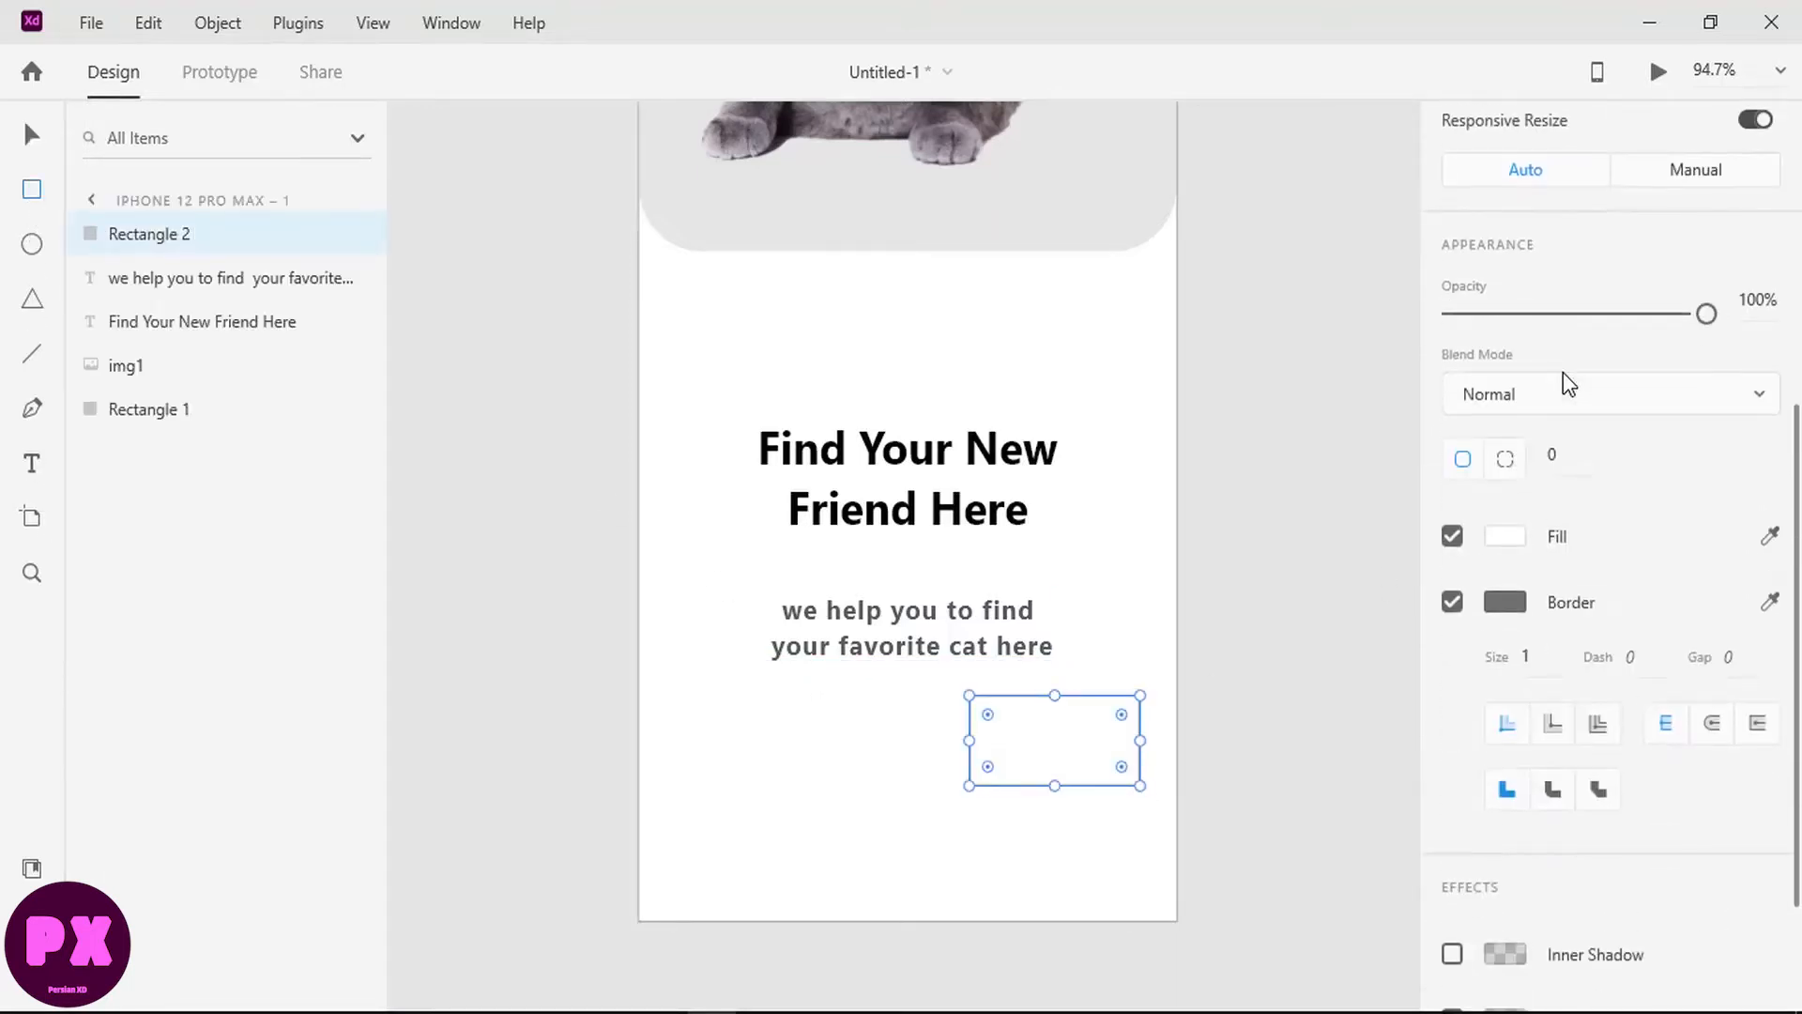
left_click(1454, 412)
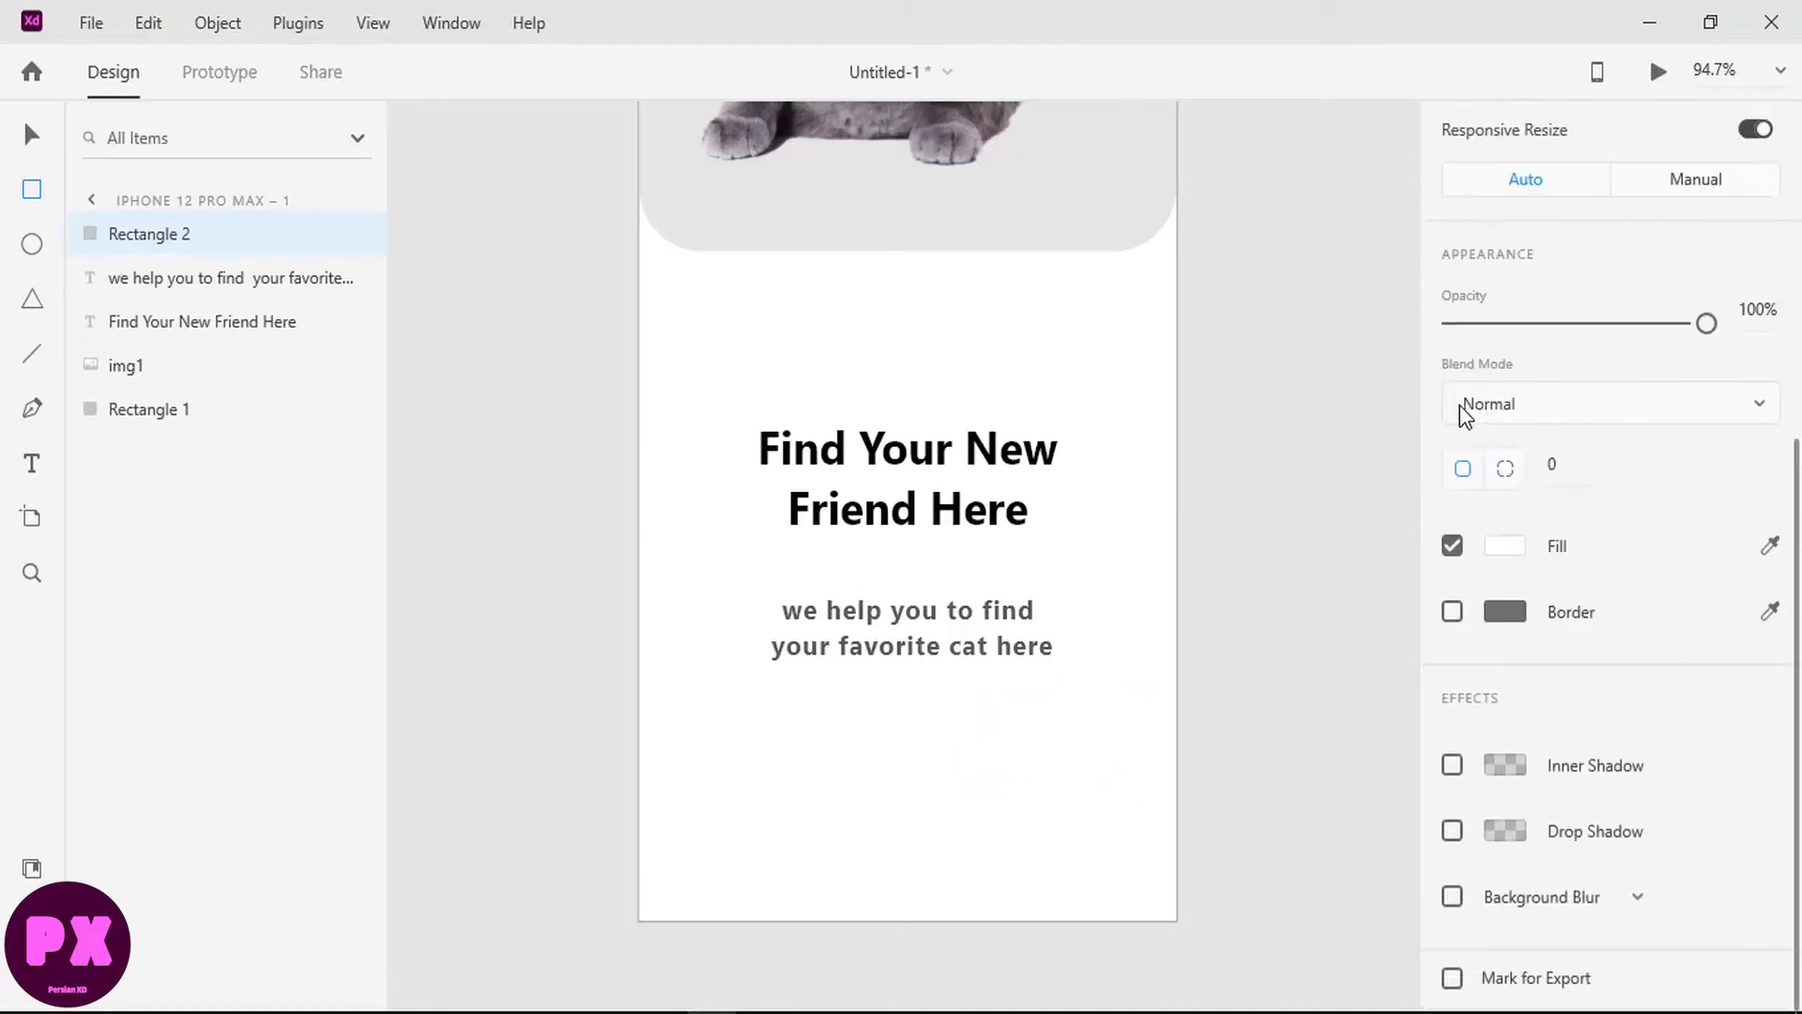
Step: Set the new rectangle's fill to #363636 and save that colour as a swatch
left_click(1502, 548)
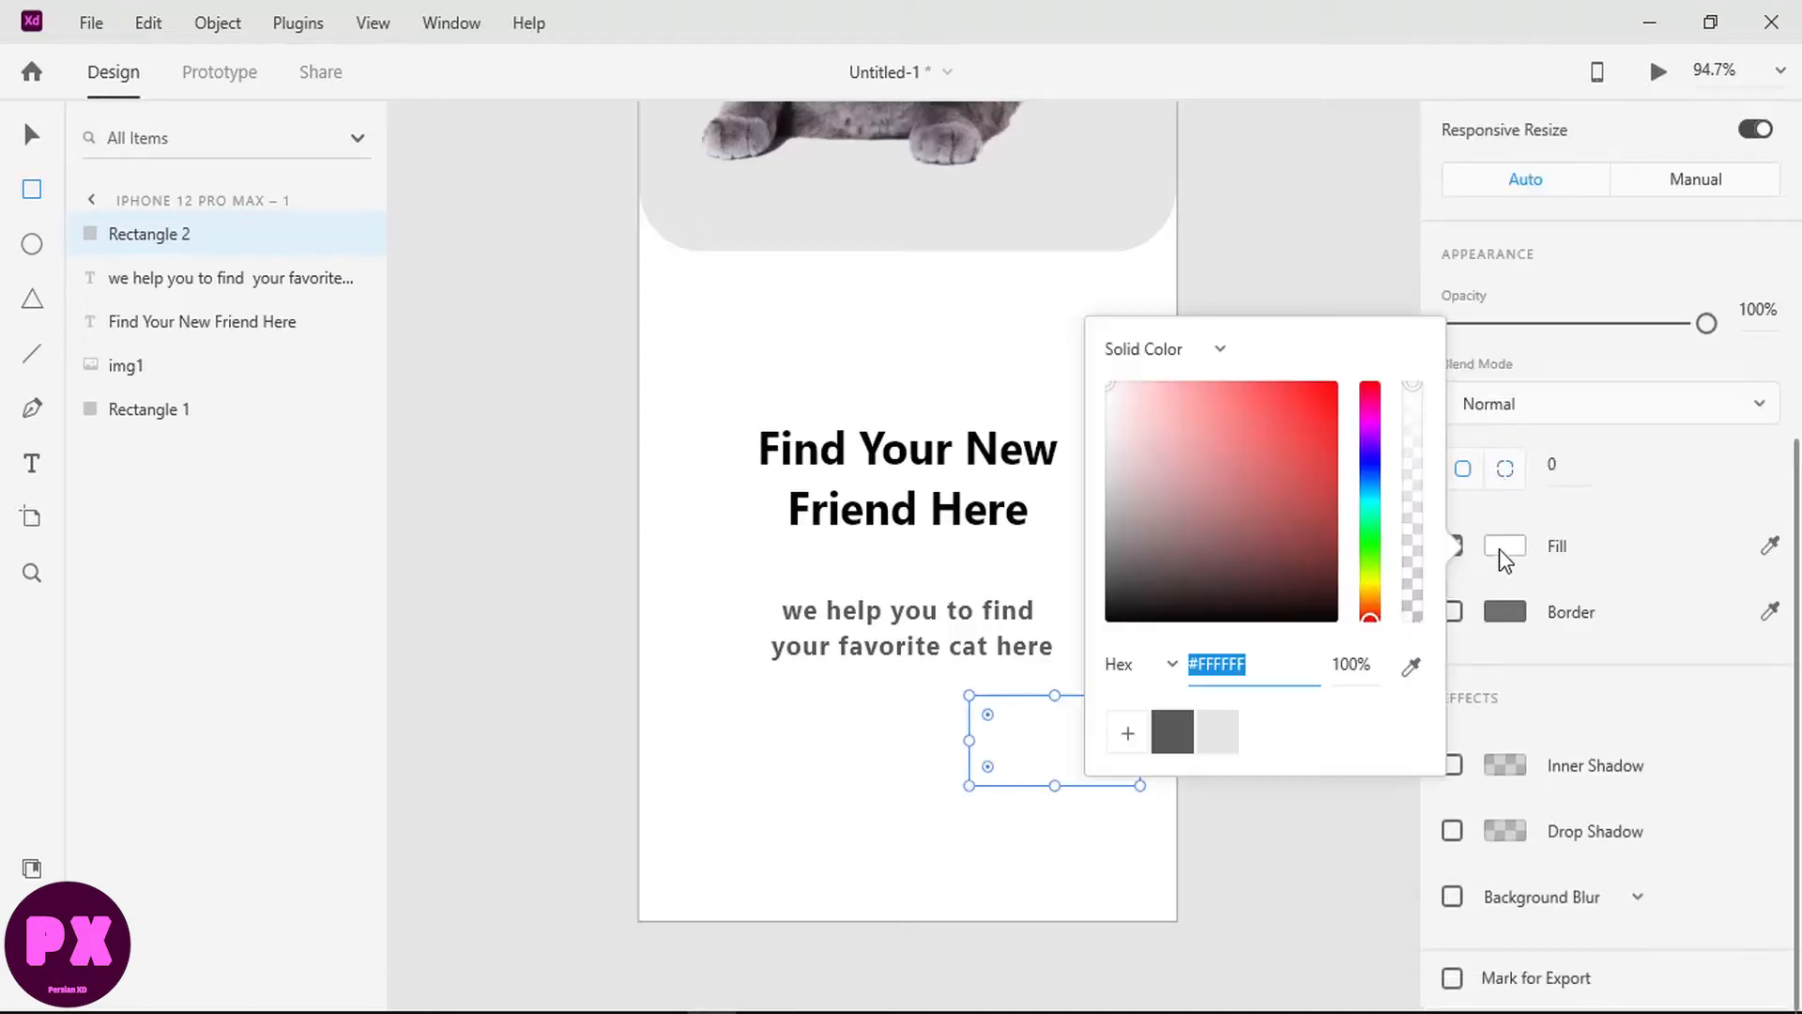
left_click(1174, 716)
left_click_drag(1112, 546, 1083, 569)
left_click(1128, 728)
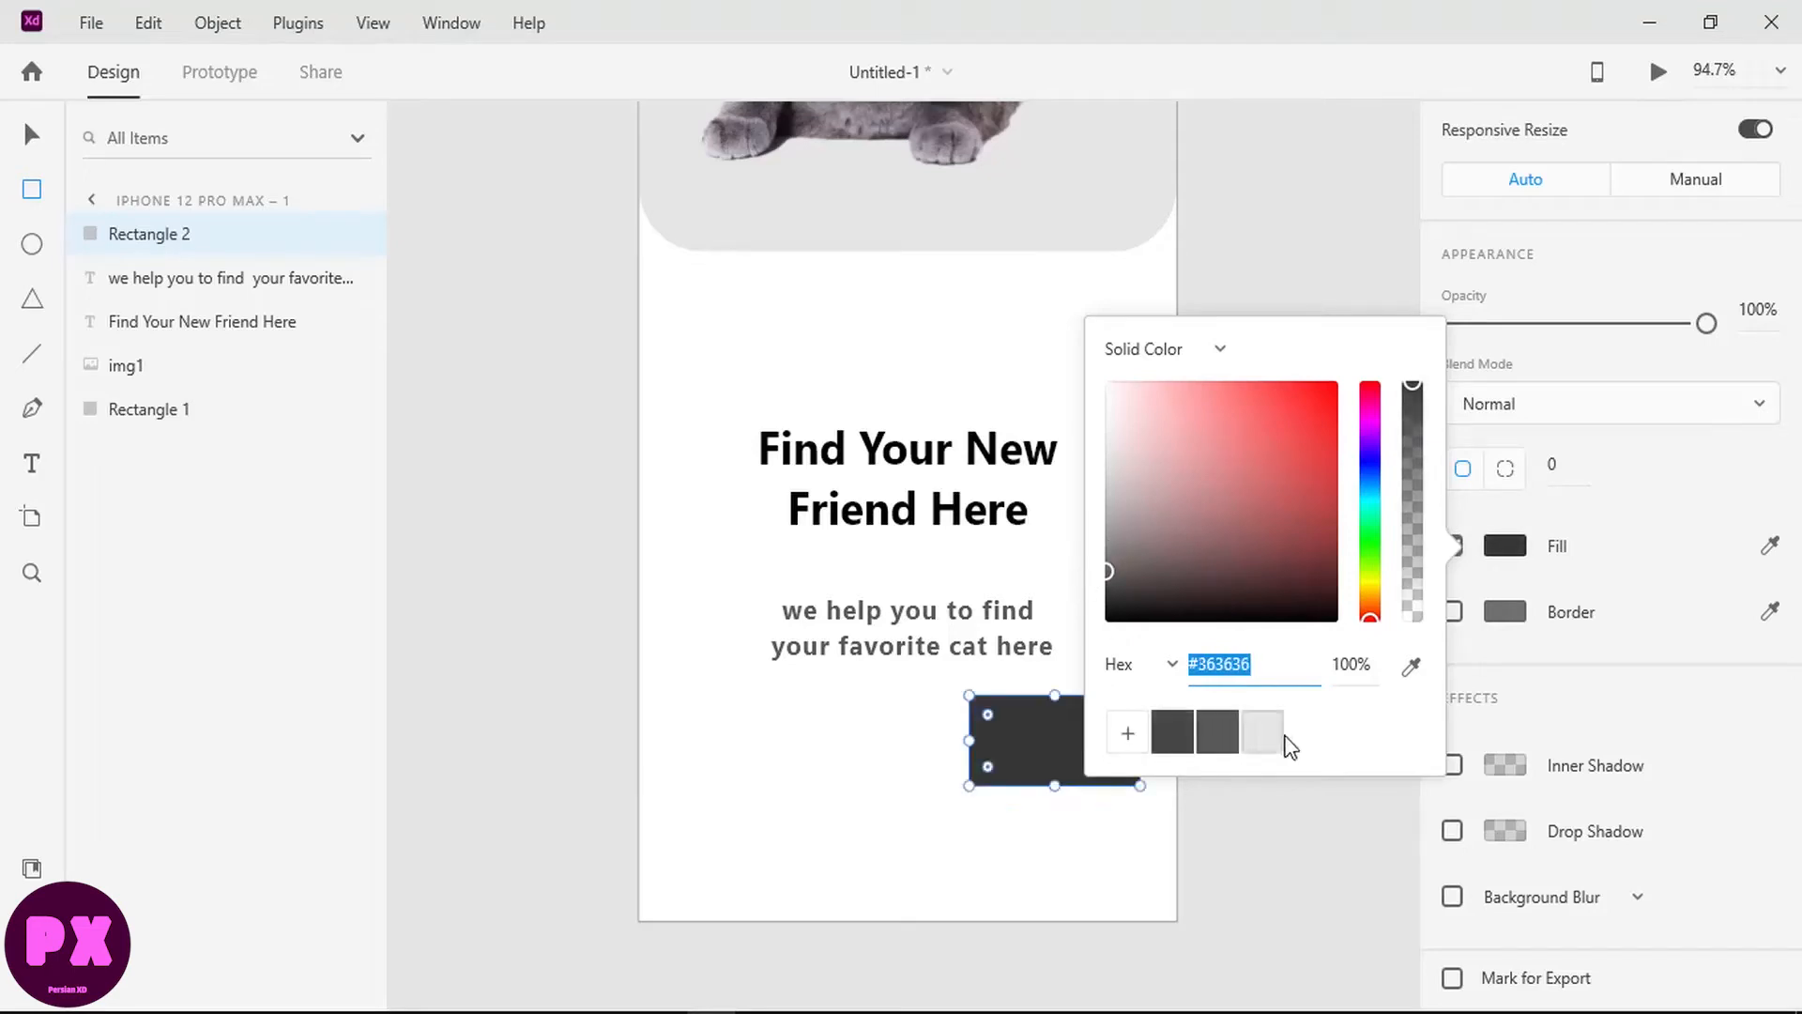
Step: Set the dark rectangle's corner radius to 10
left_click(1563, 469)
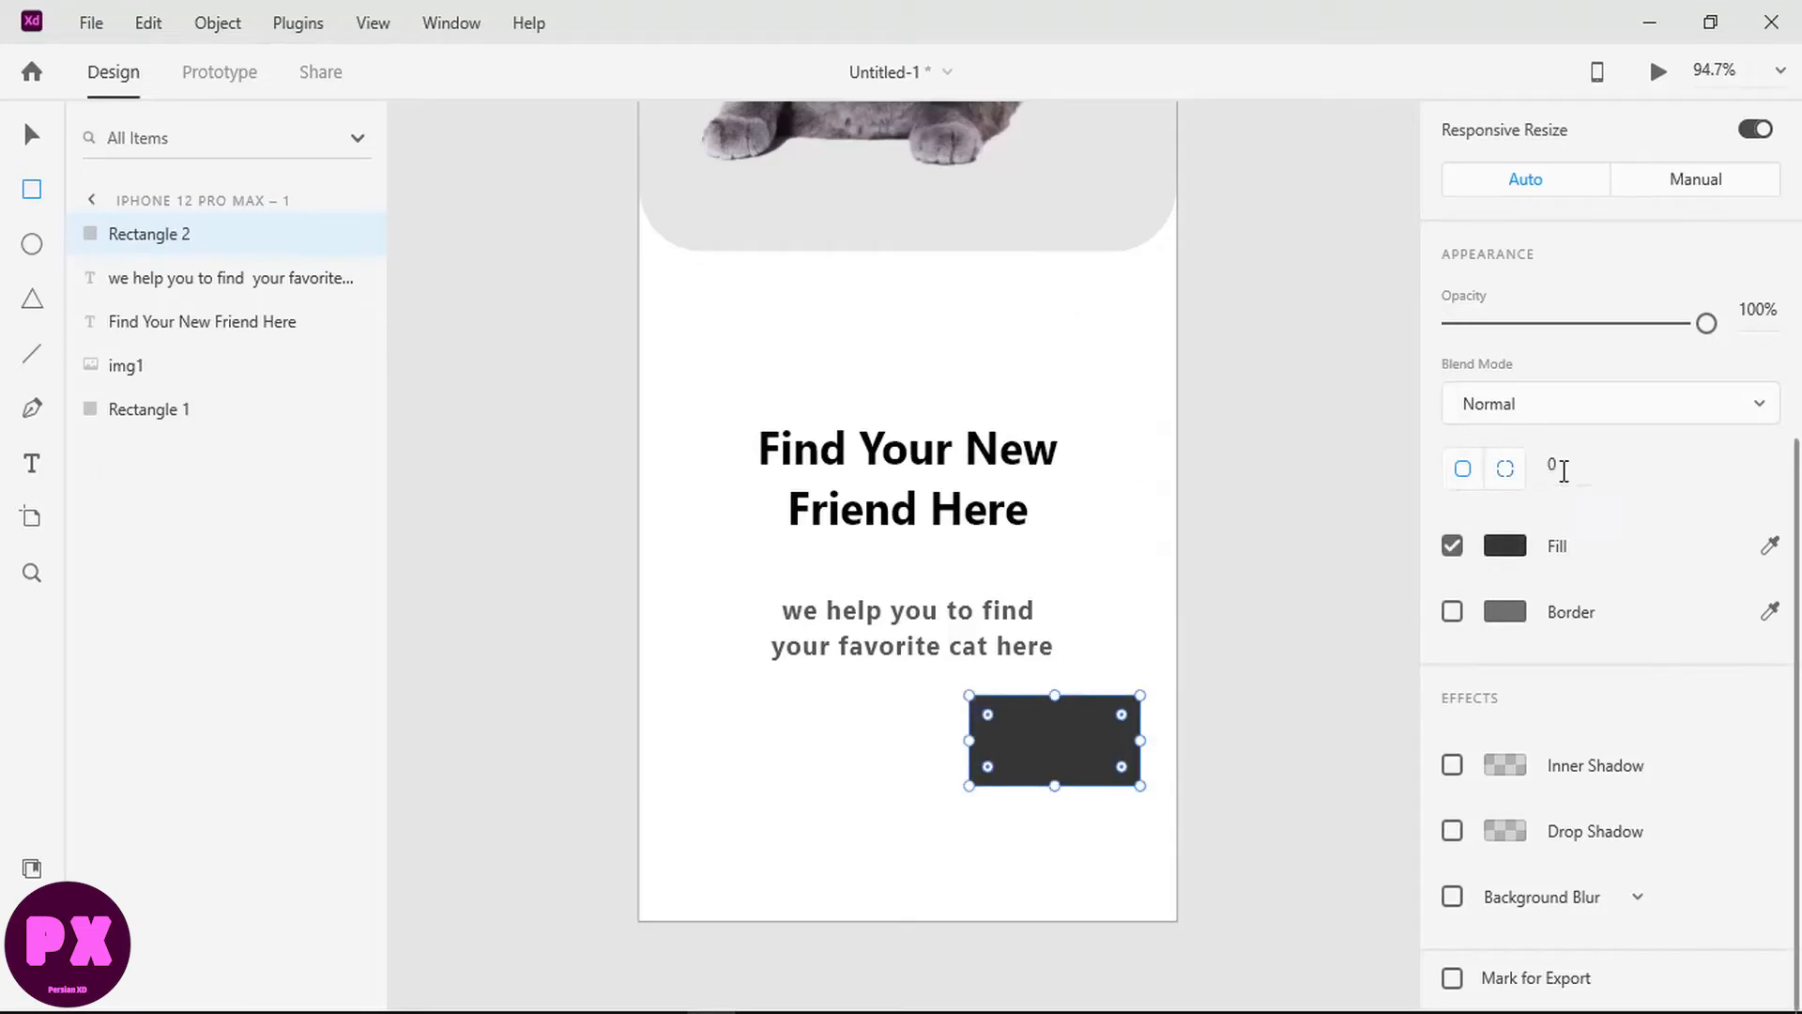
type("10")
key("Return")
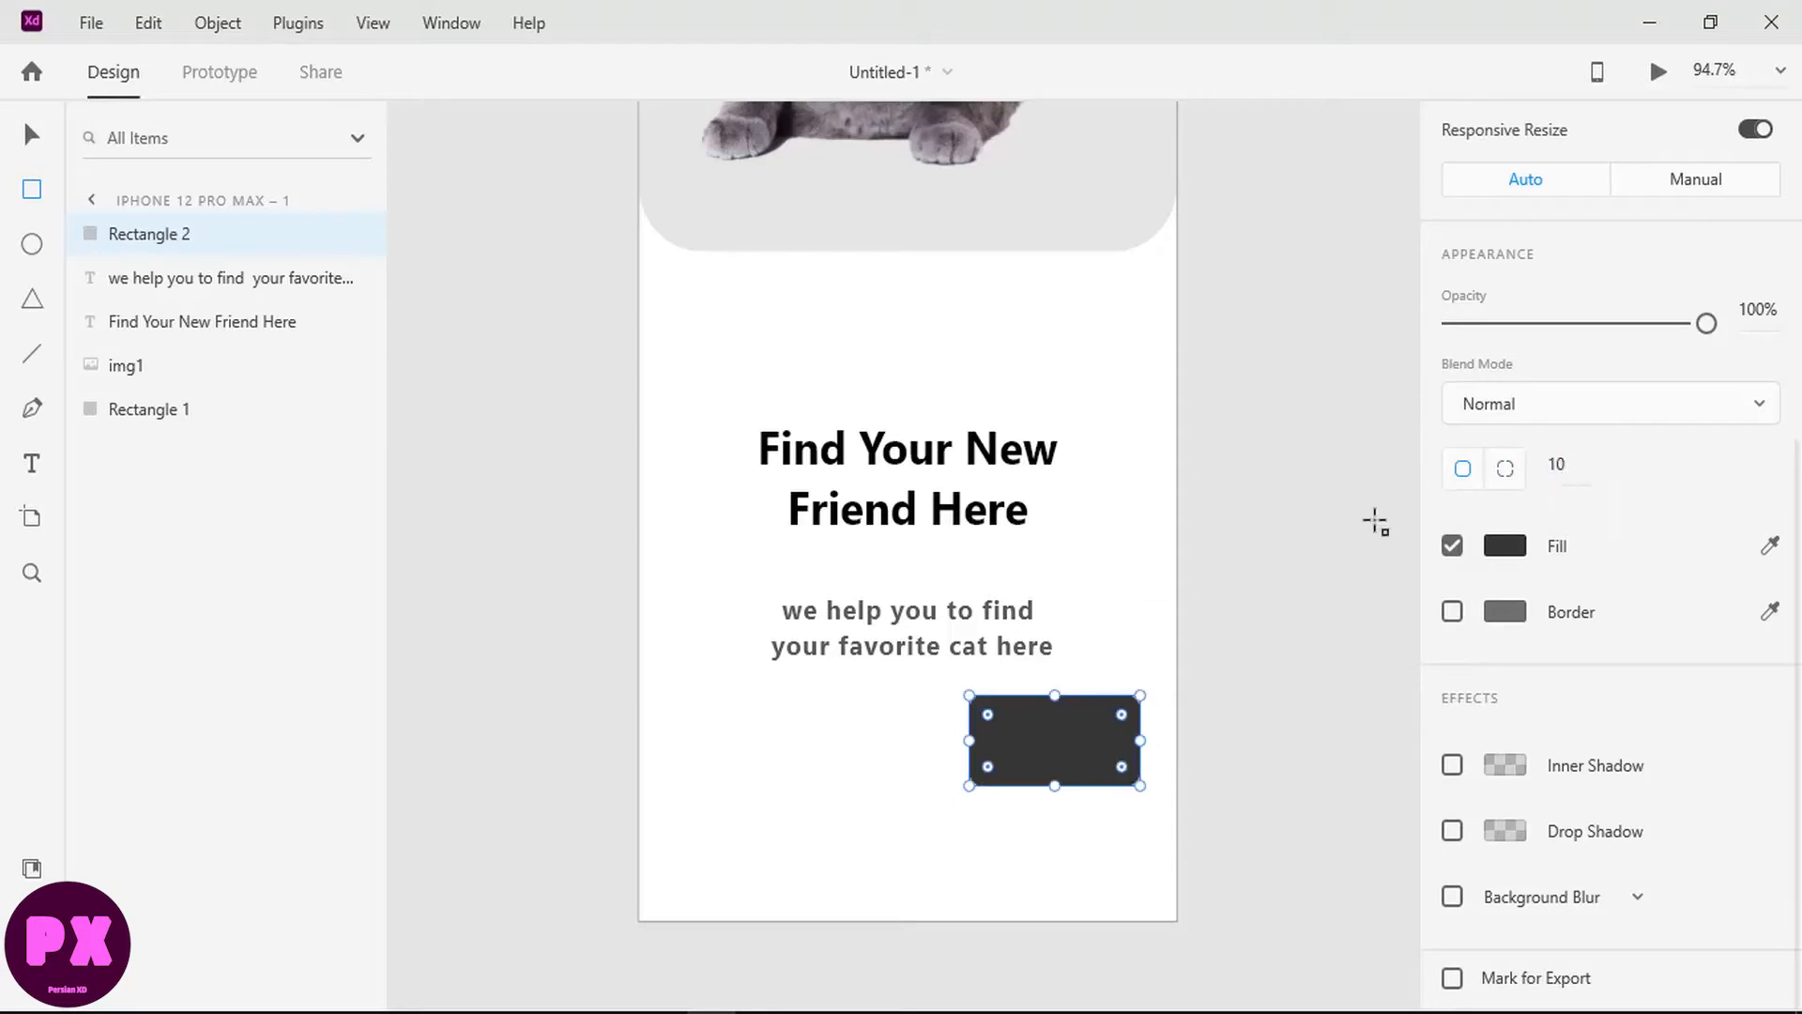
Step: Add the text "Next" on the dark rectangle and set its fill to white
key("t")
left_click(1010, 737)
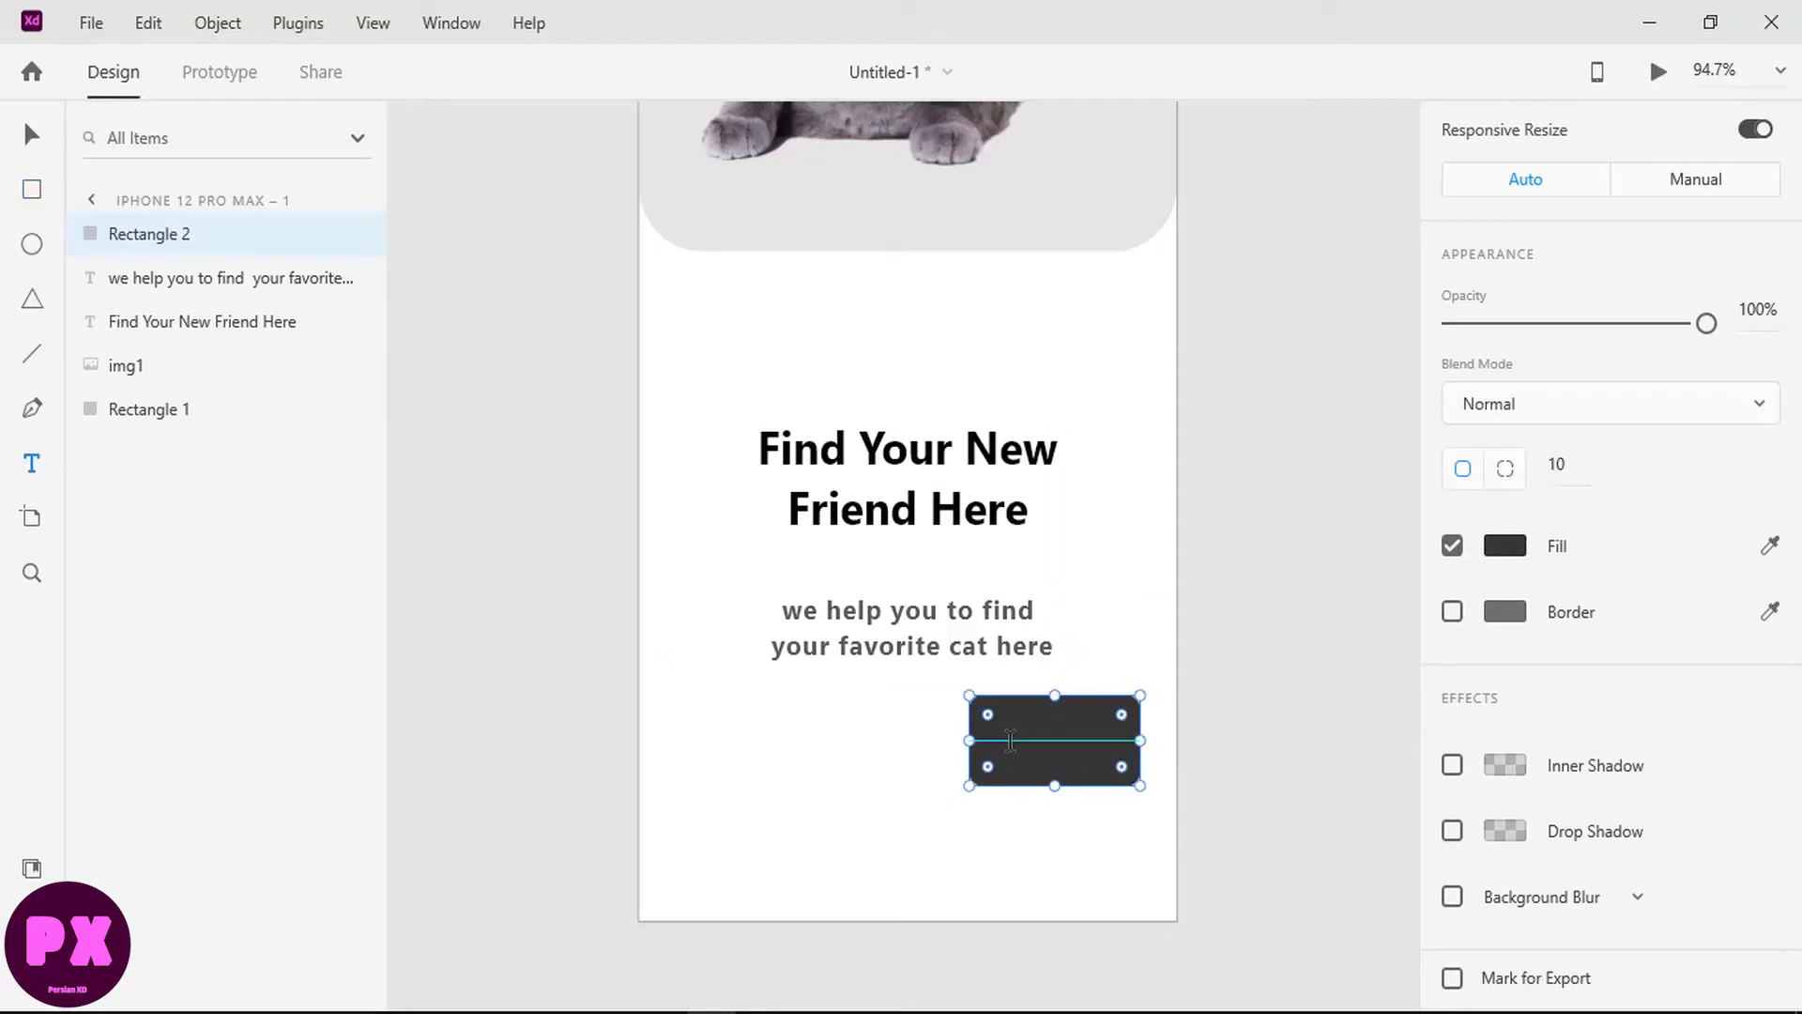
type("Next")
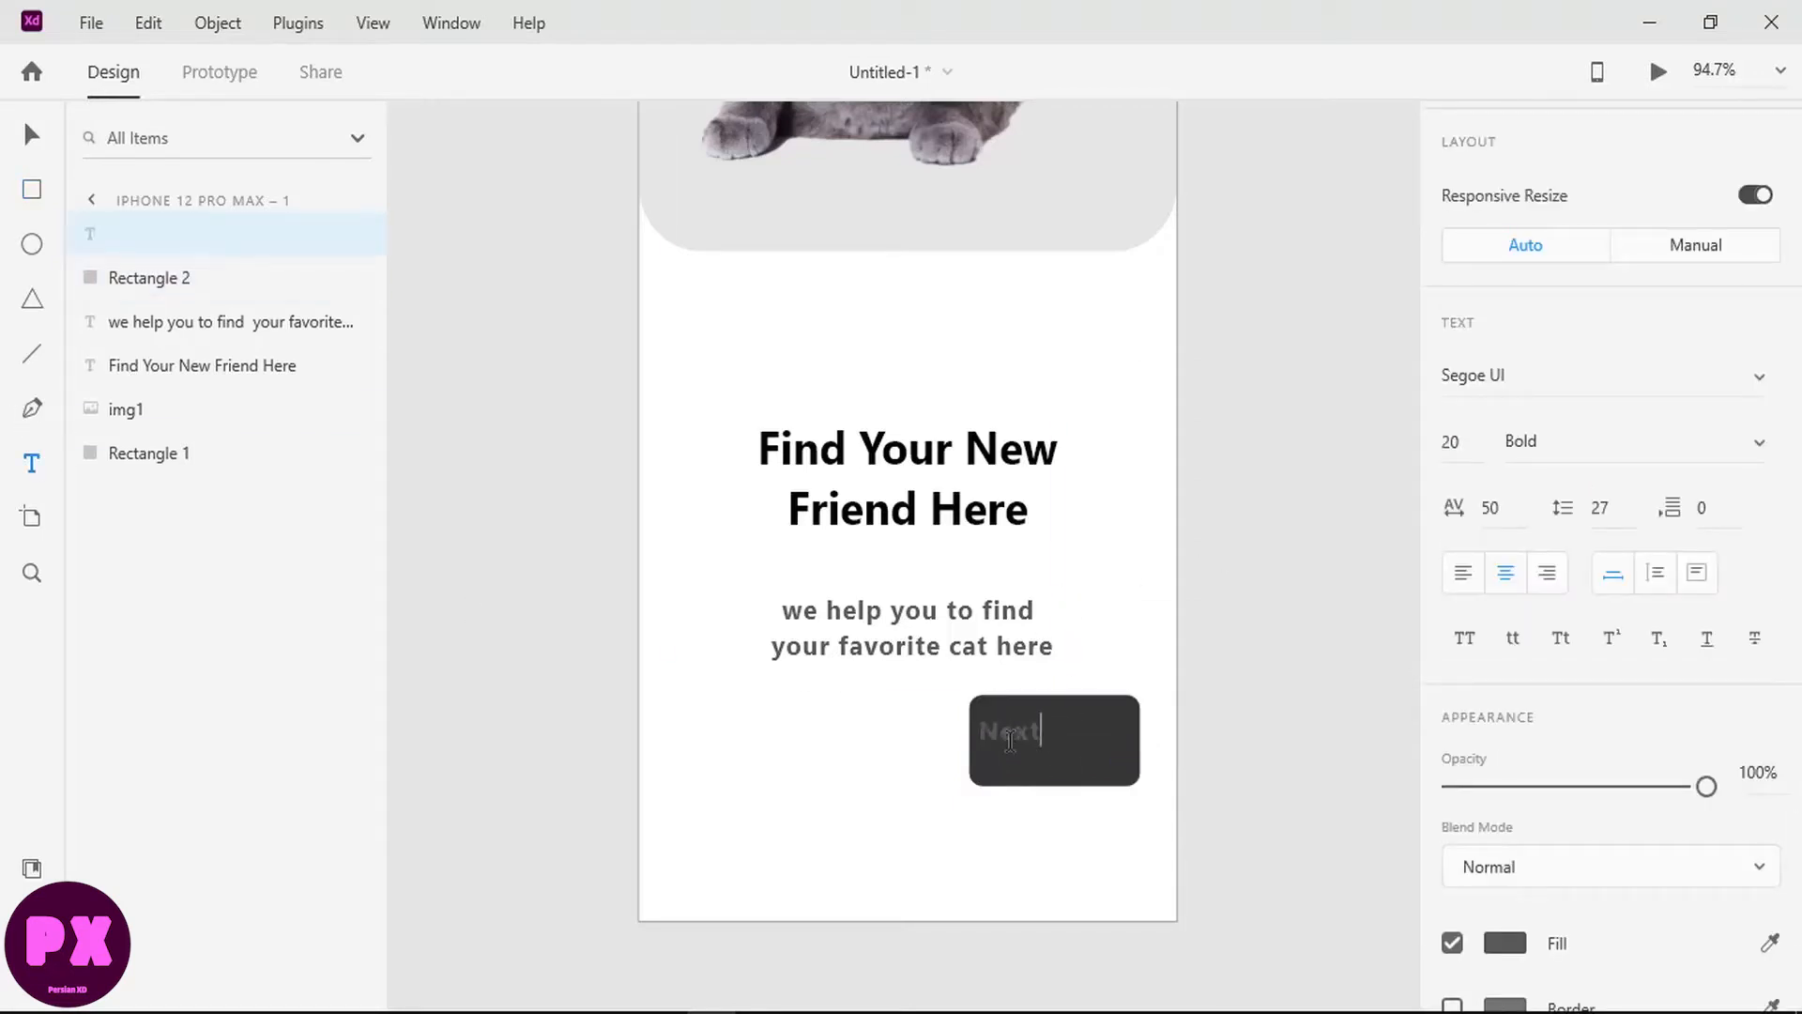
key("ctrl+a")
left_click(1504, 942)
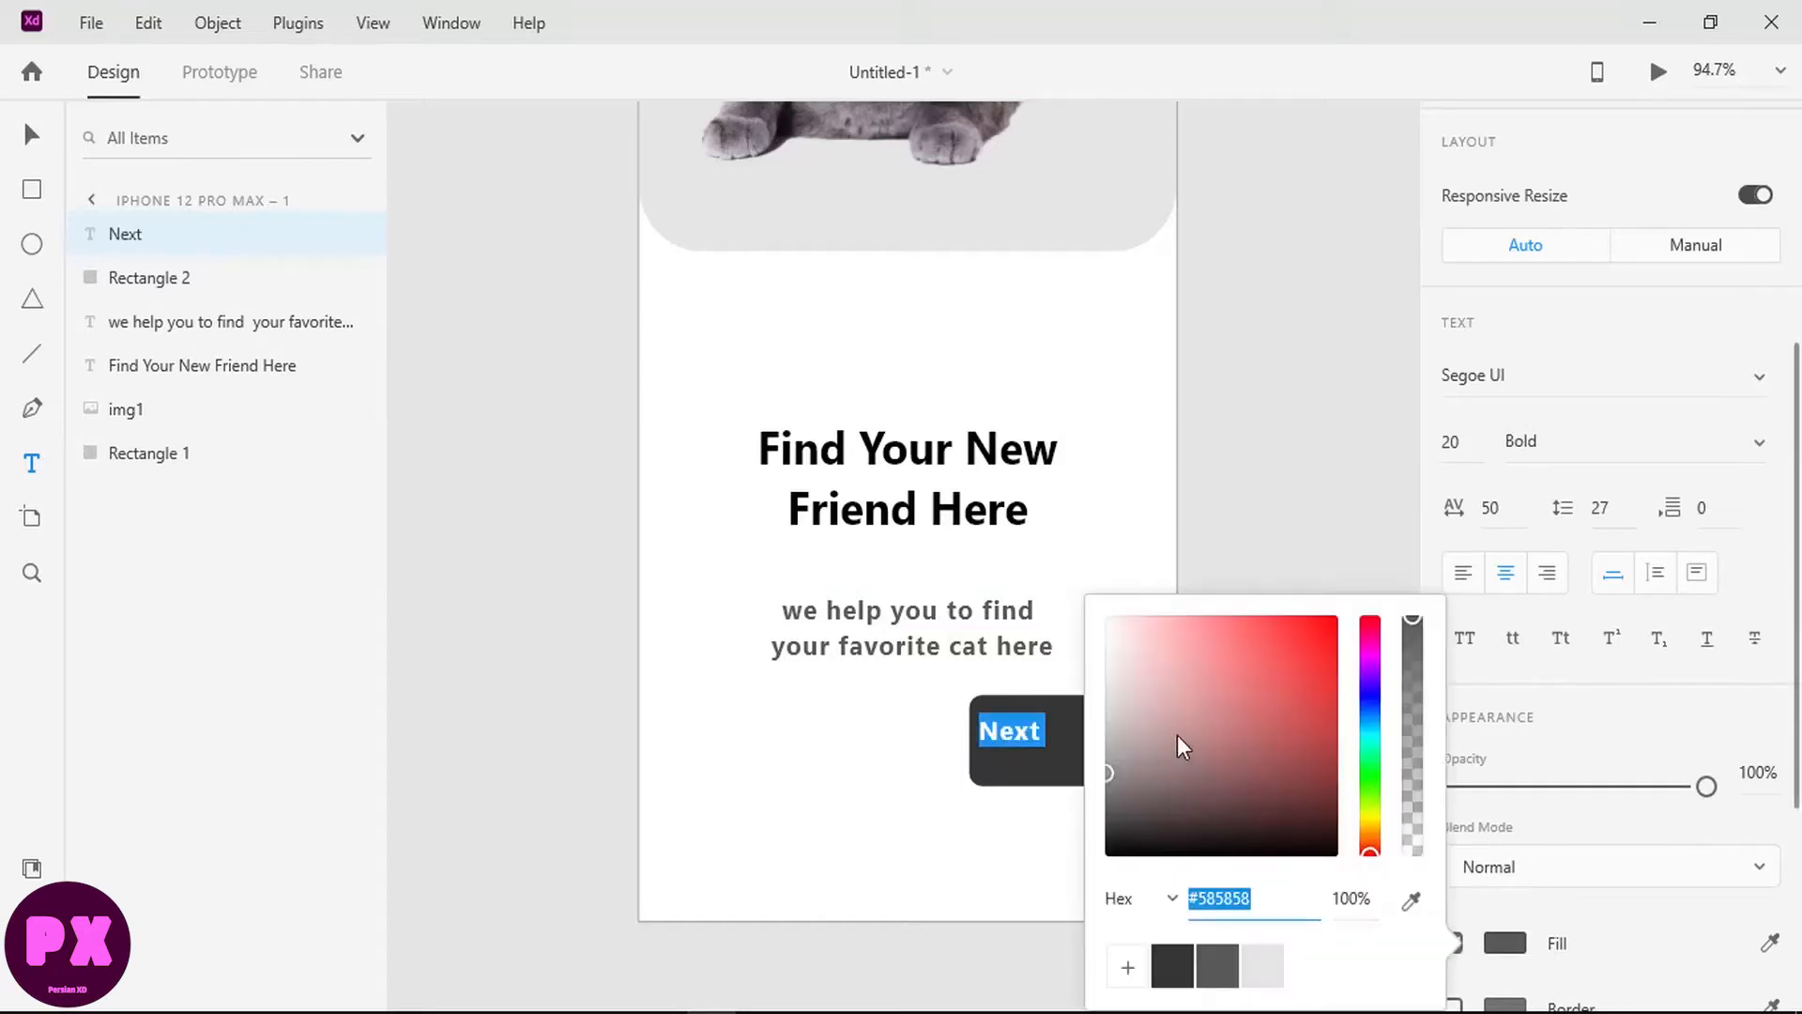
left_click_drag(1179, 742, 1066, 576)
left_click(1191, 506)
left_click(1013, 734)
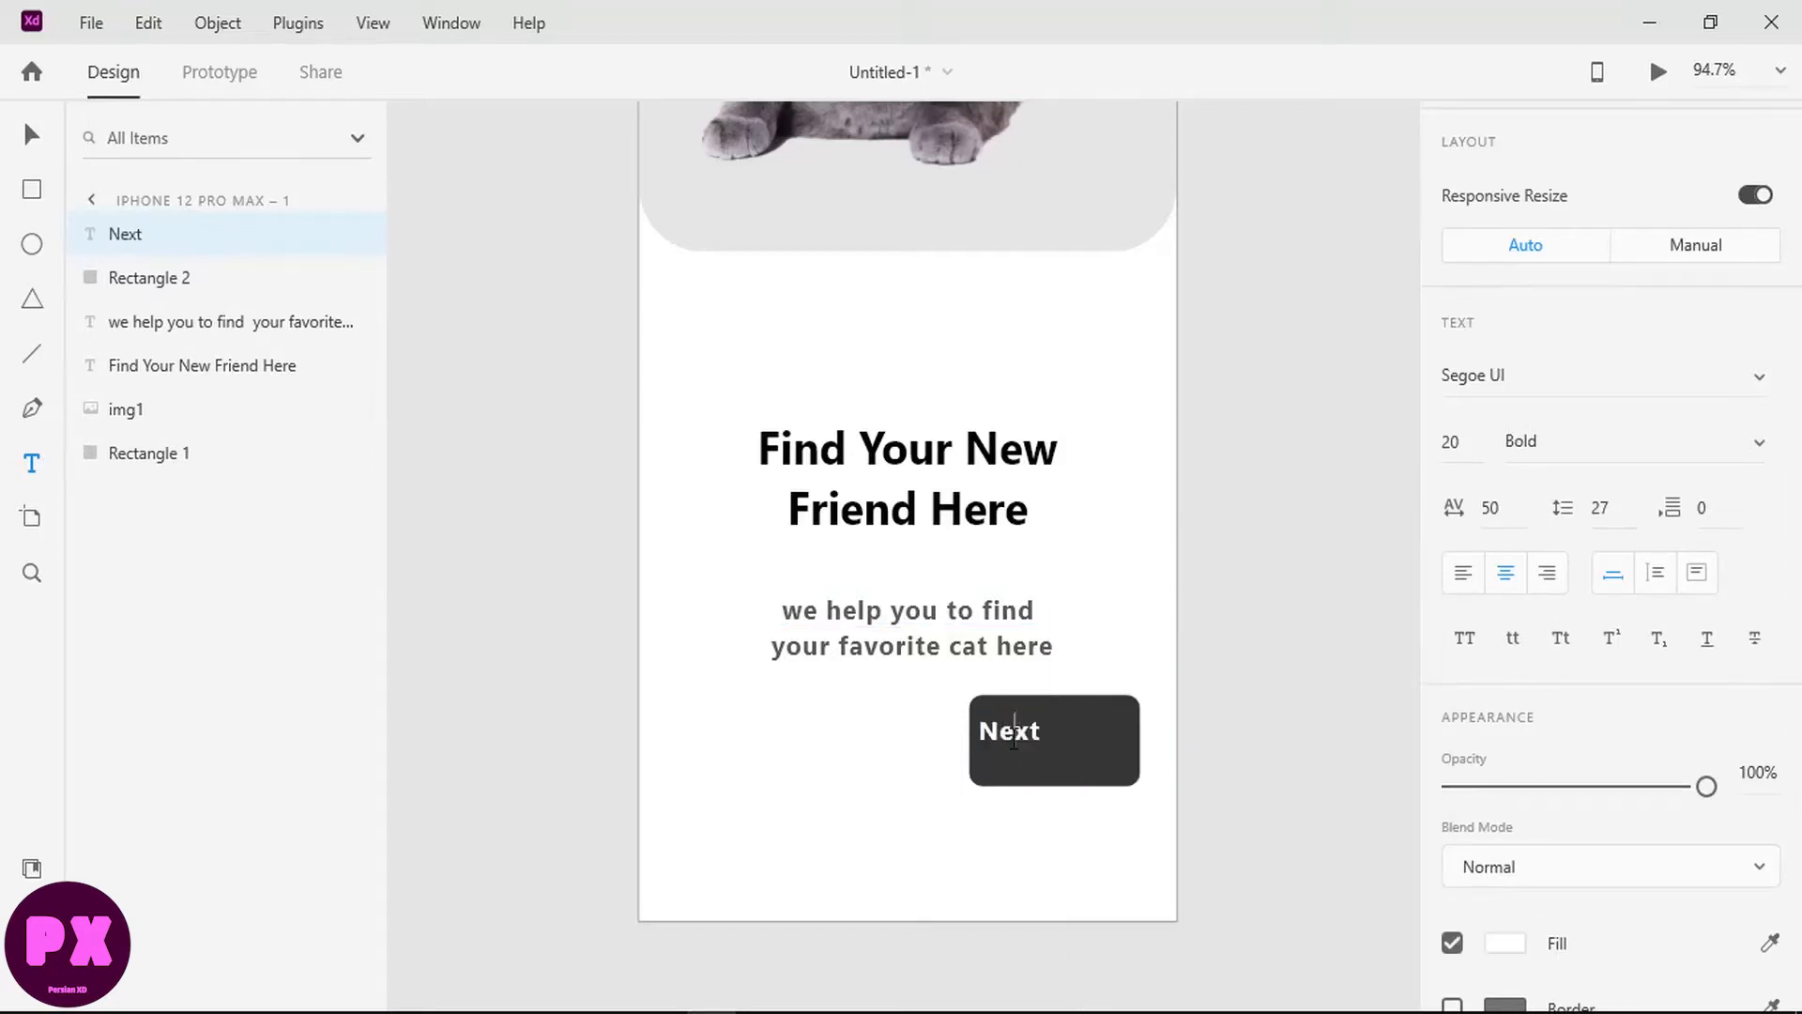
Step: Set the font size of the "Next" label to 25
double_click(1018, 730)
left_click(1453, 439)
type("2")
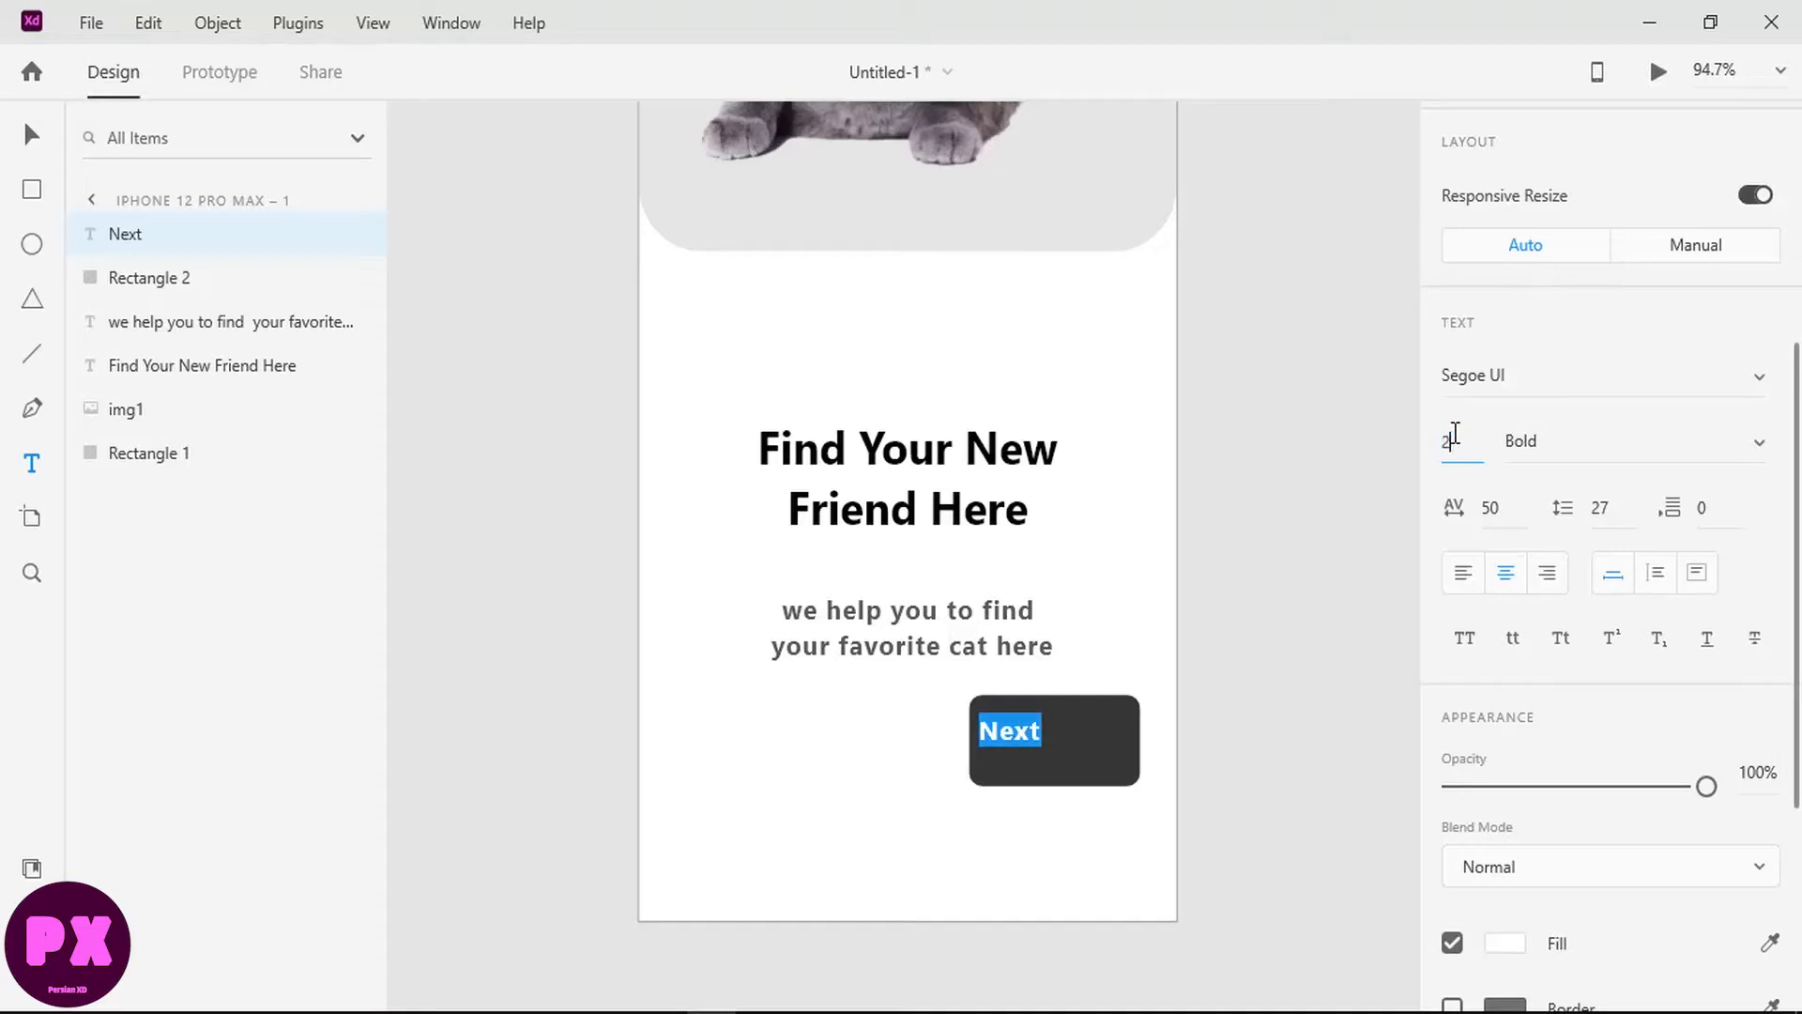
type("5")
key("Return")
key("Escape")
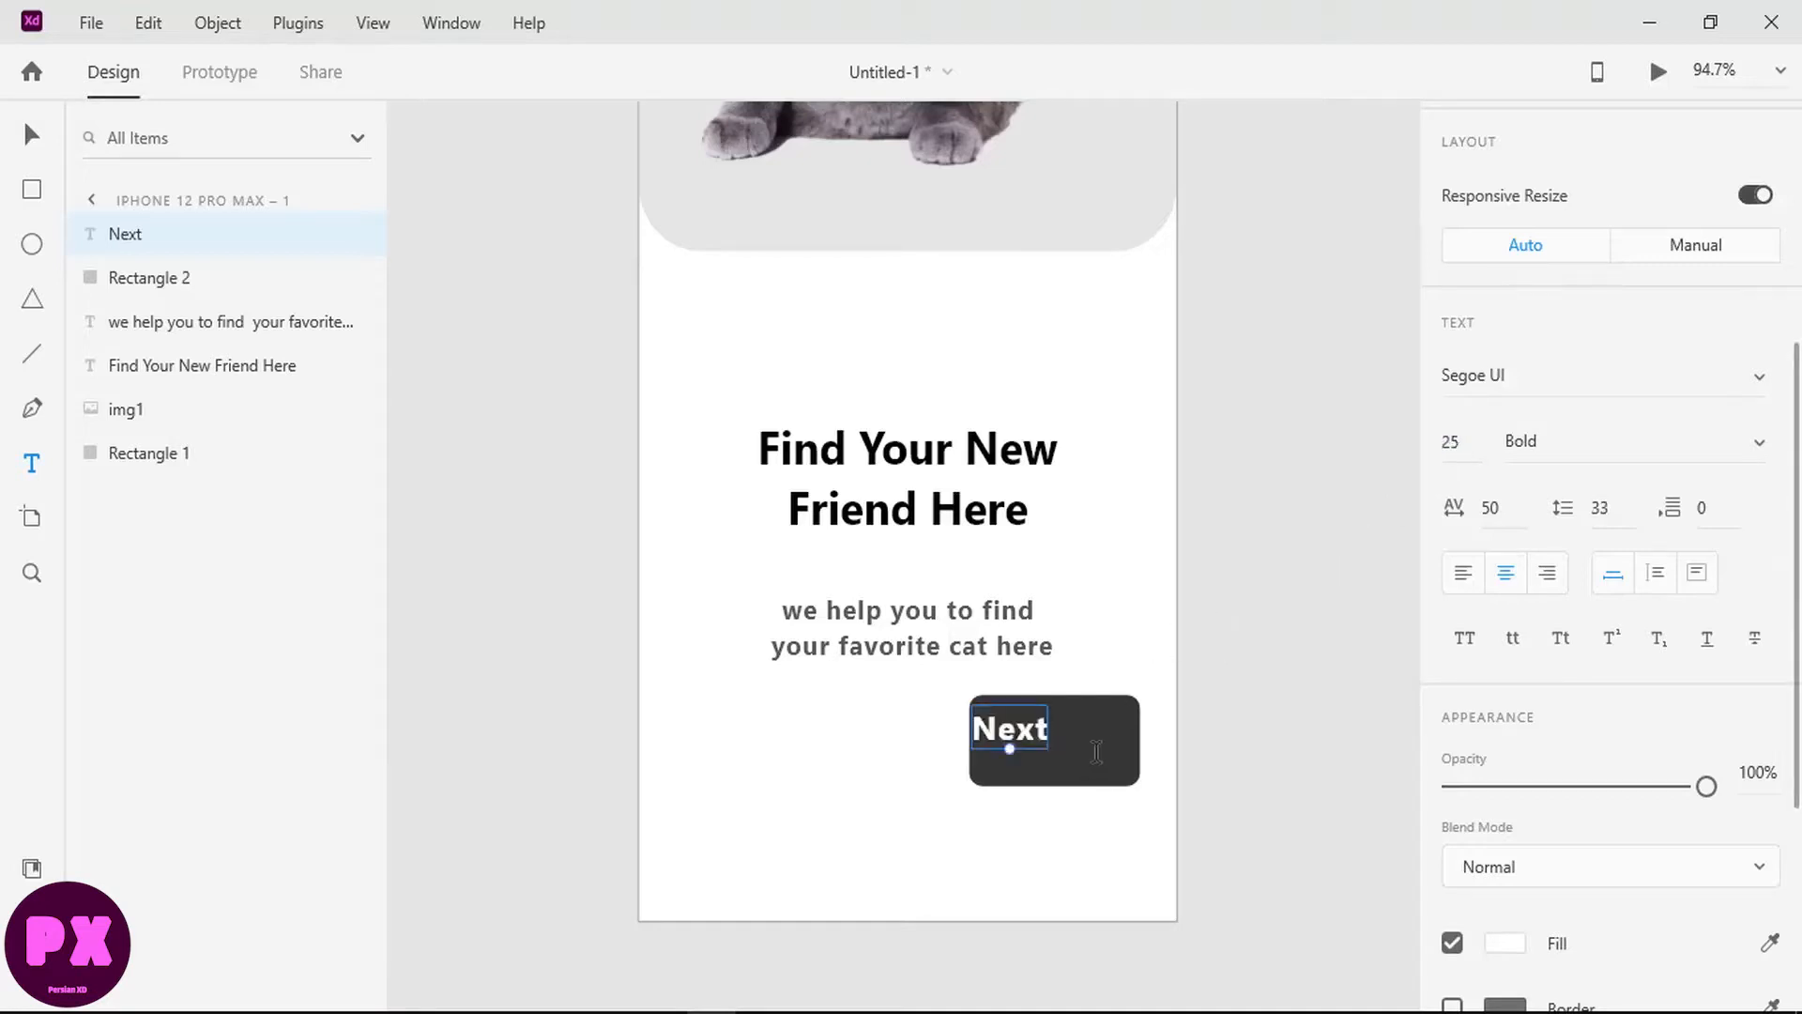
Step: Centre the "Next" label vertically and horizontally on the dark rectangle
left_click(1089, 756, "shift")
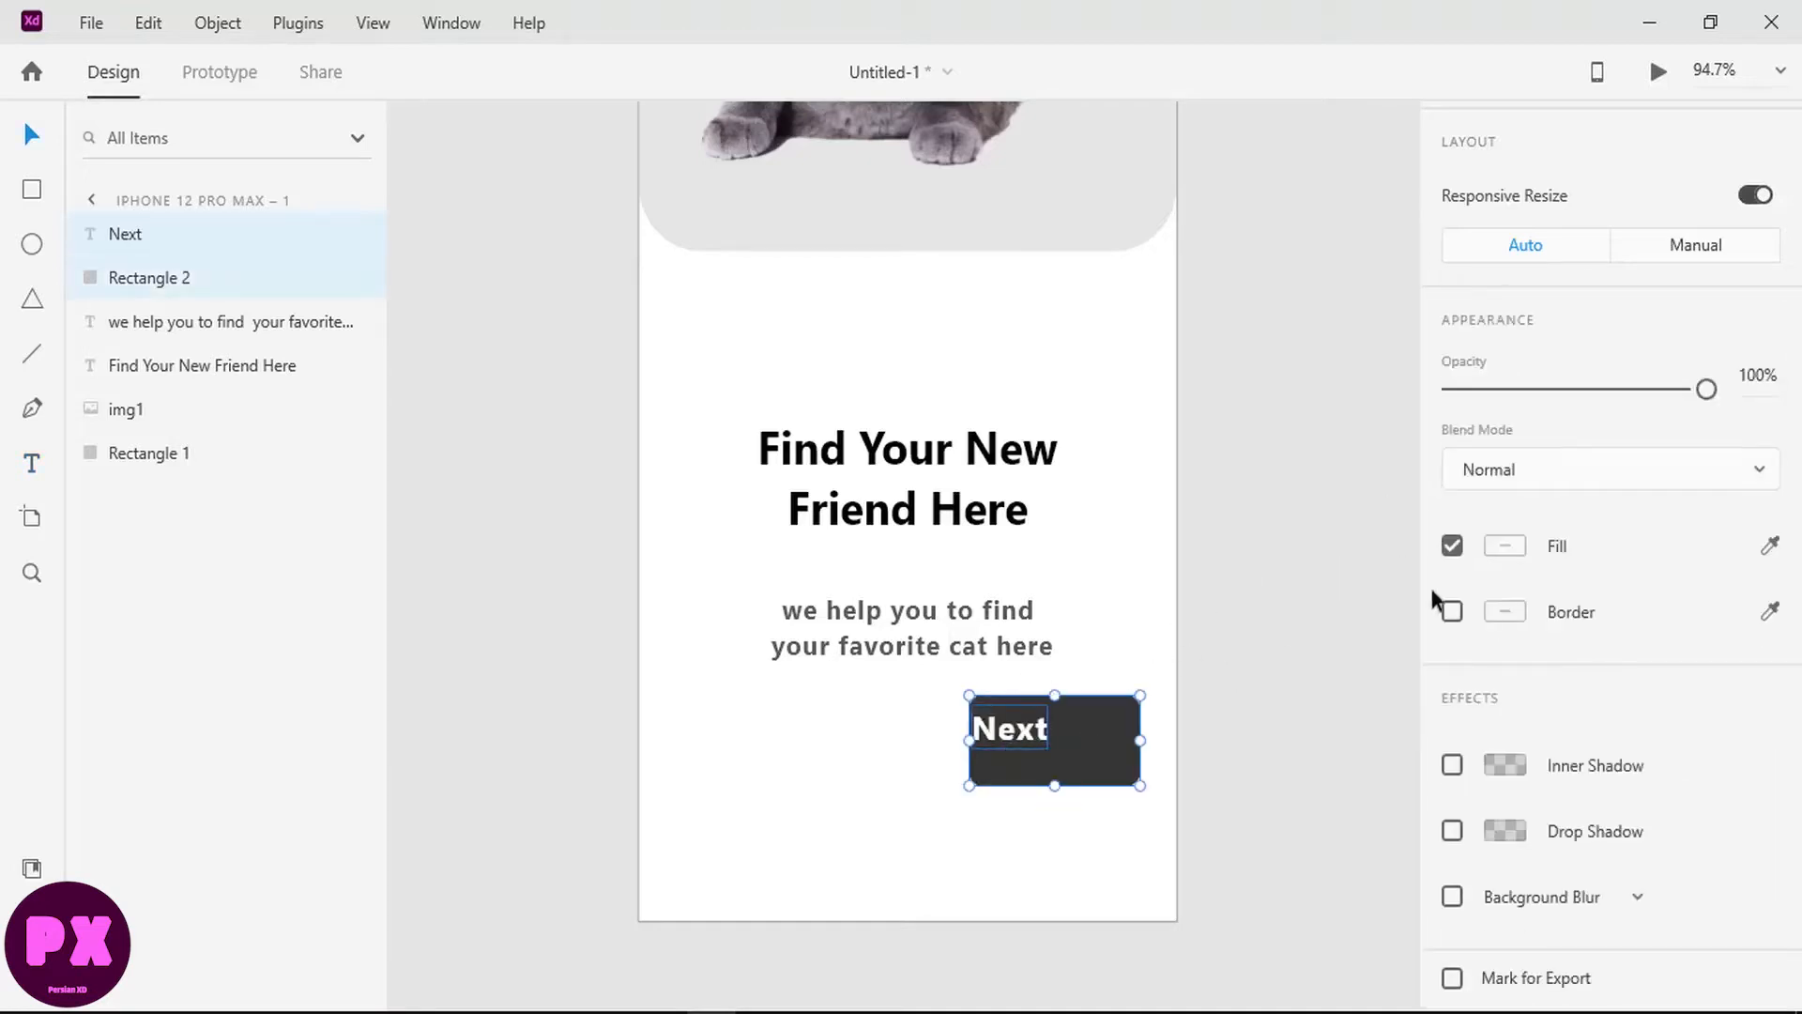
scroll(1608, 362, "up", 5)
left_click(1497, 135)
left_click(1679, 135)
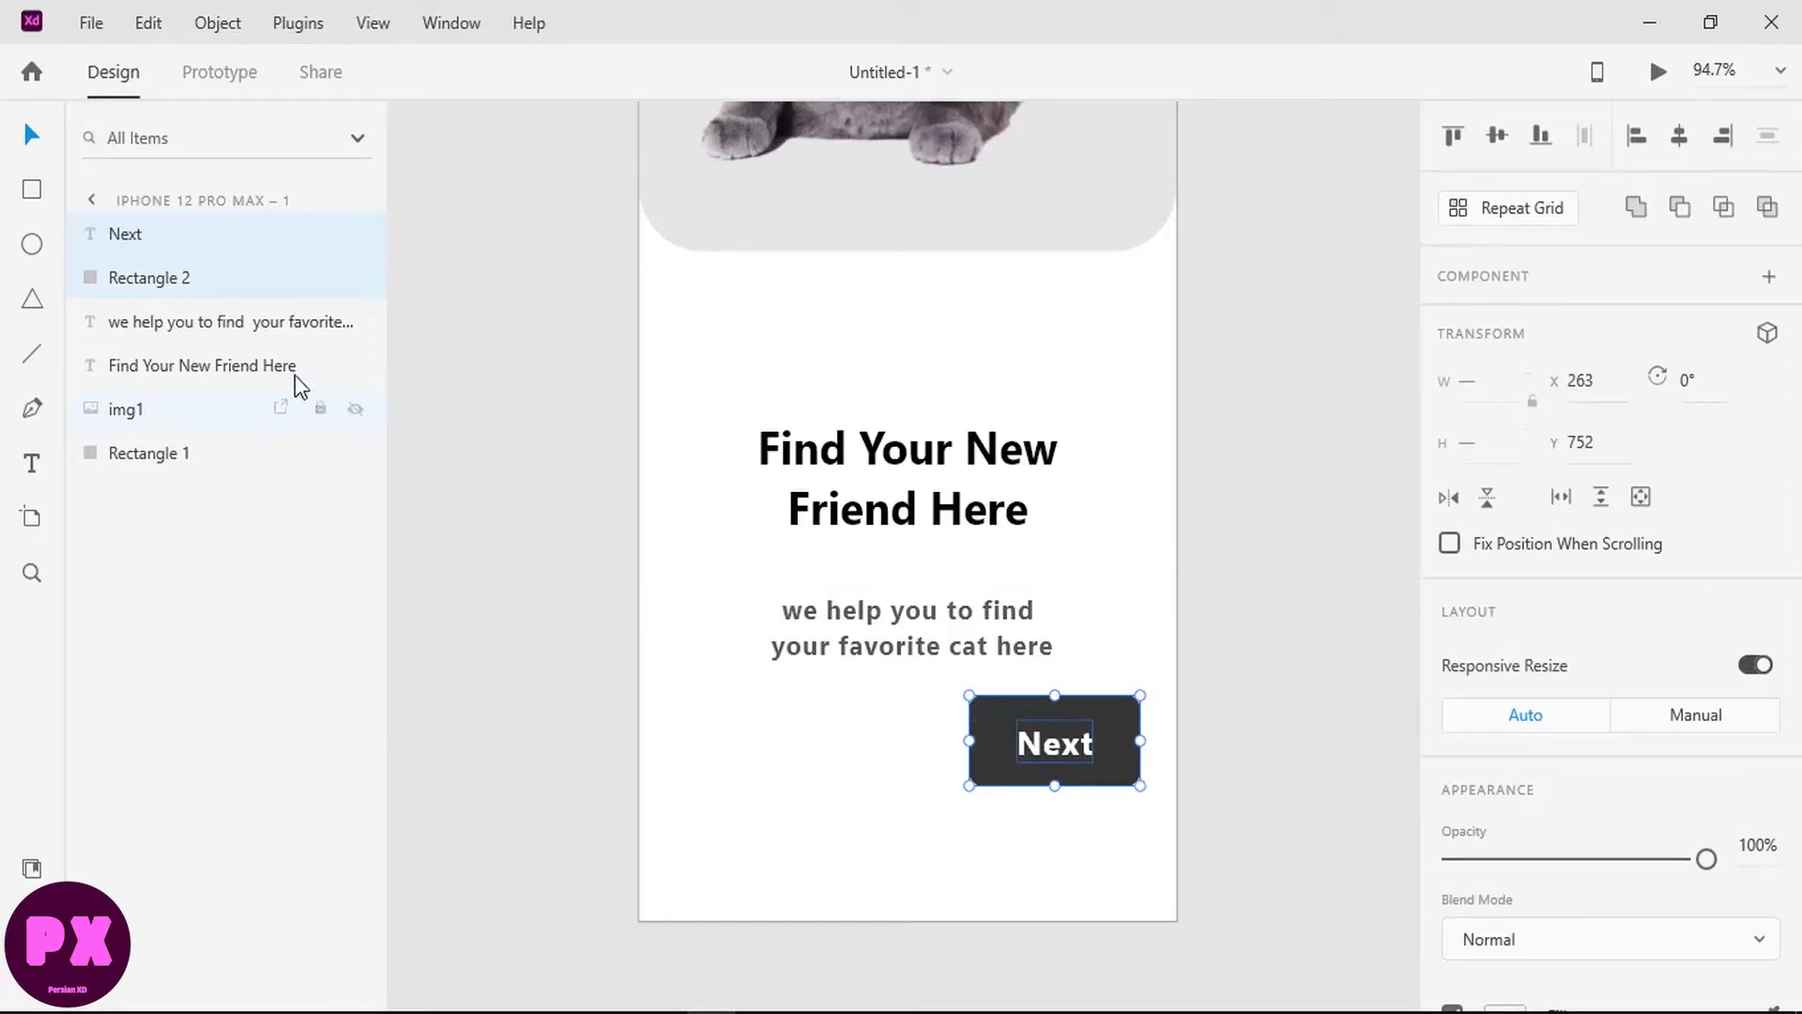
left_click(882, 738)
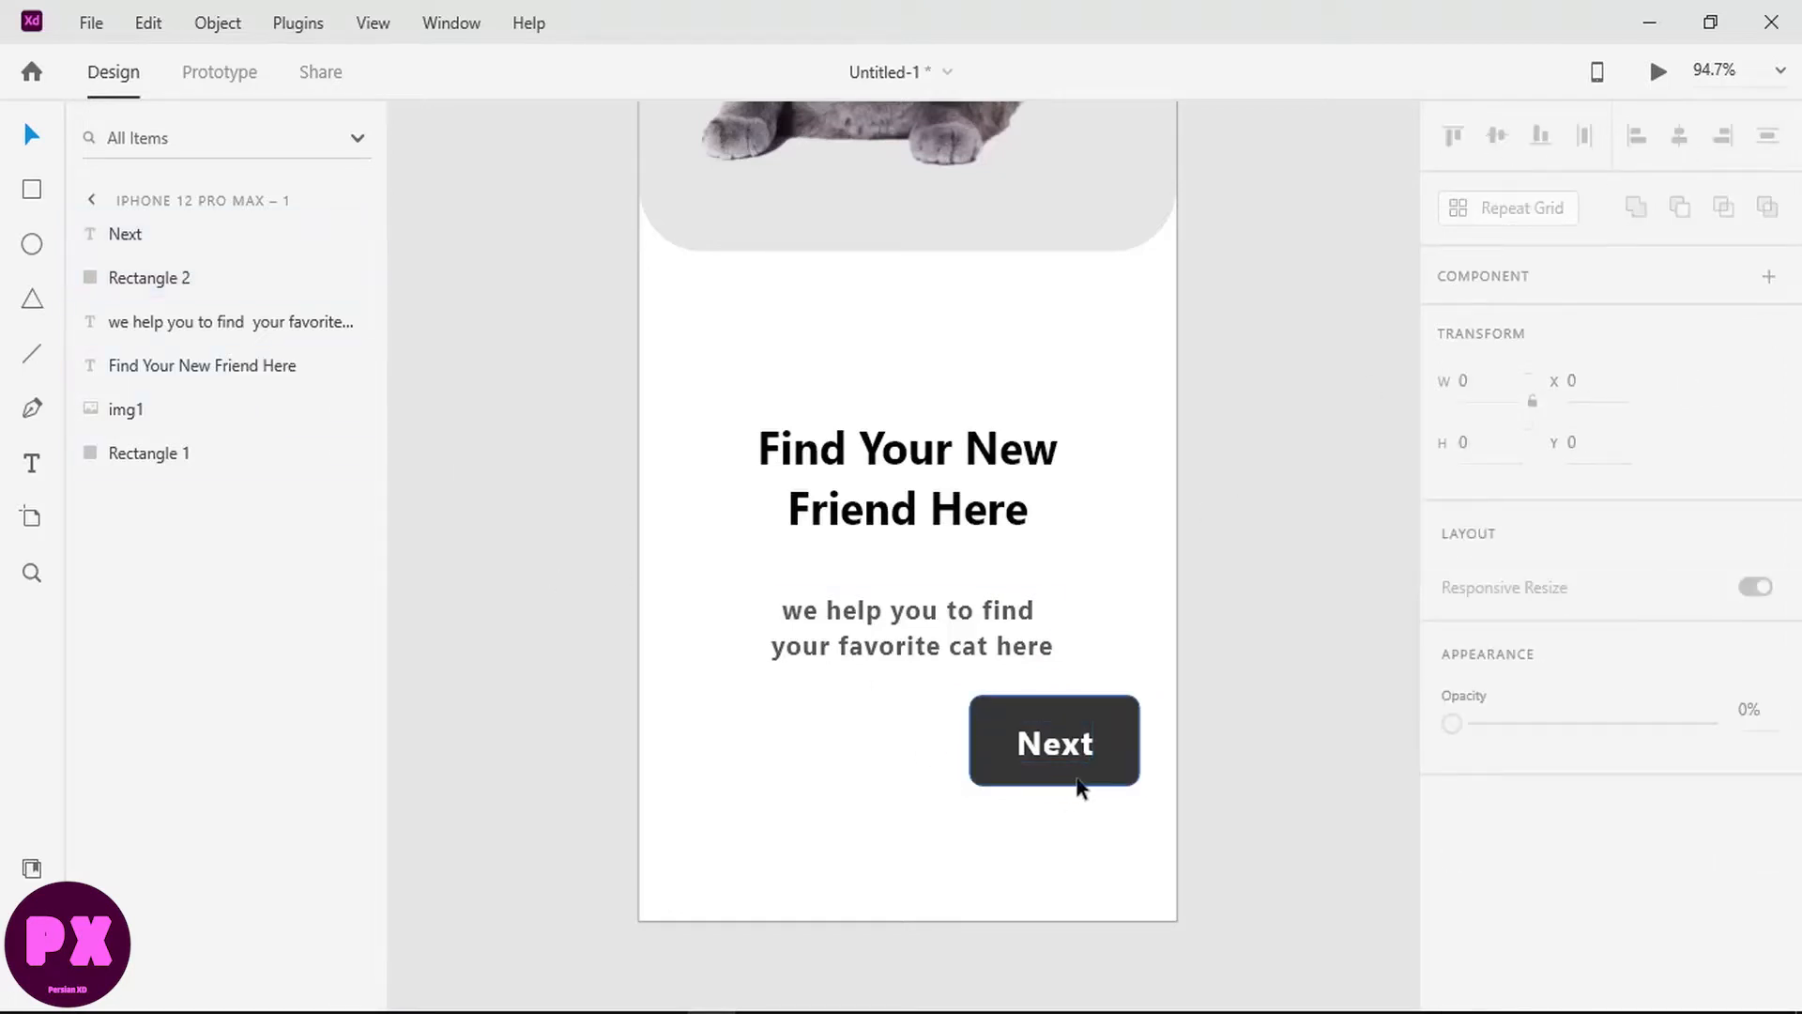
Step: Group the "Next" label with its rectangle as "button1" and move the group slightly down to about X 261, Y 768
left_click(1003, 740)
left_click(1041, 744, "shift")
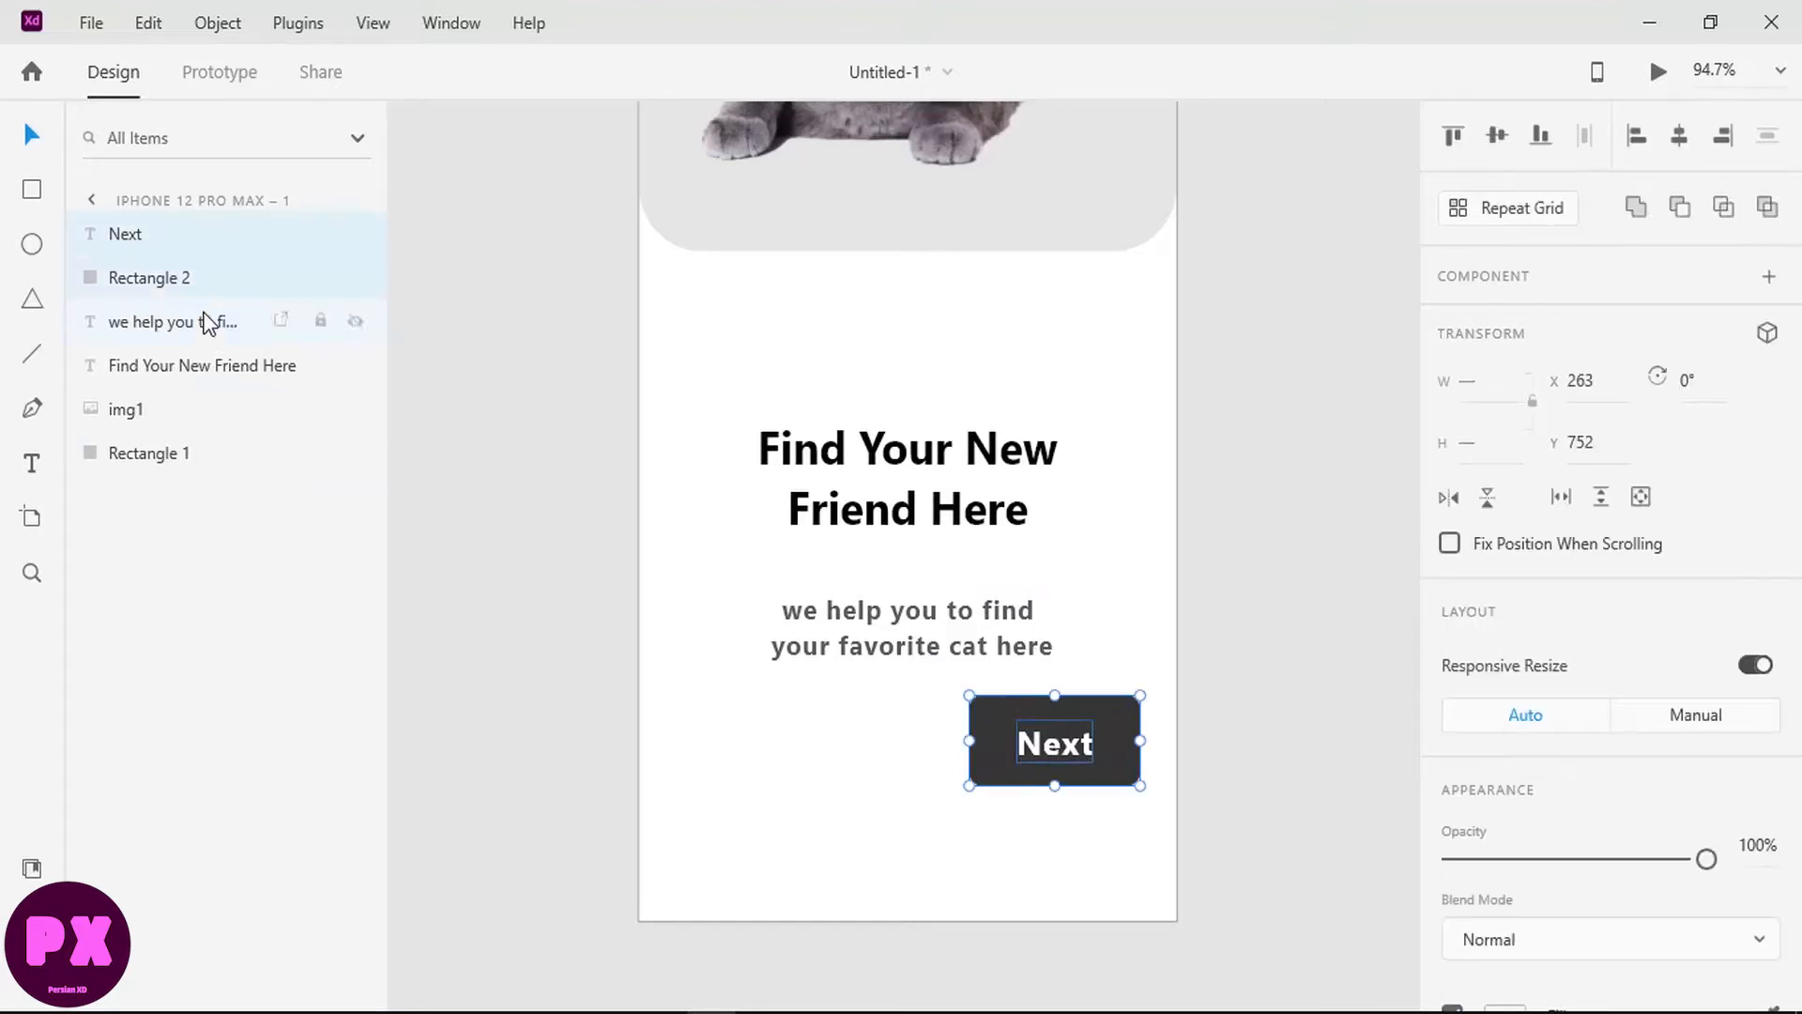
key("ctrl+g")
double_click(134, 235)
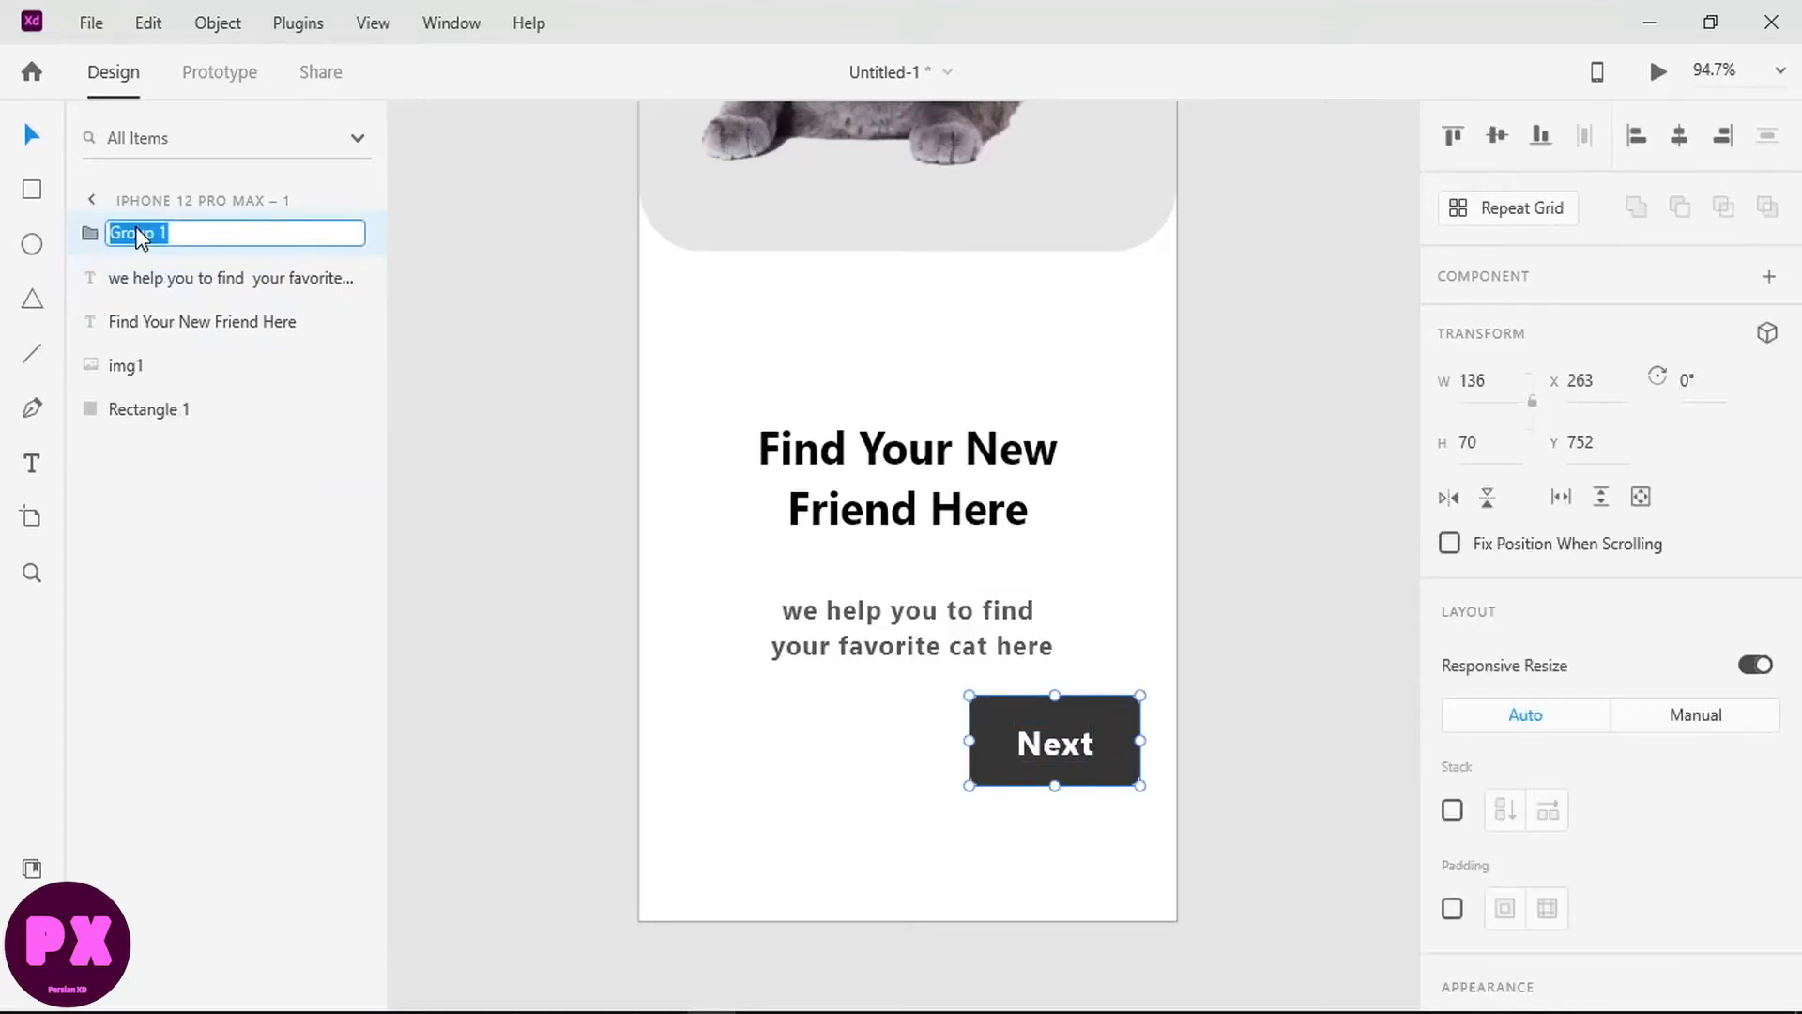
type("button1")
key("Return")
mouse_move(1053, 730)
left_mouse_down()
mouse_move(1030, 739)
mouse_move(1029, 765)
mouse_move(1051, 751)
left_mouse_up()
Step: Set the font size of the "Next" label inside the button1 group to 30
double_click(1049, 762)
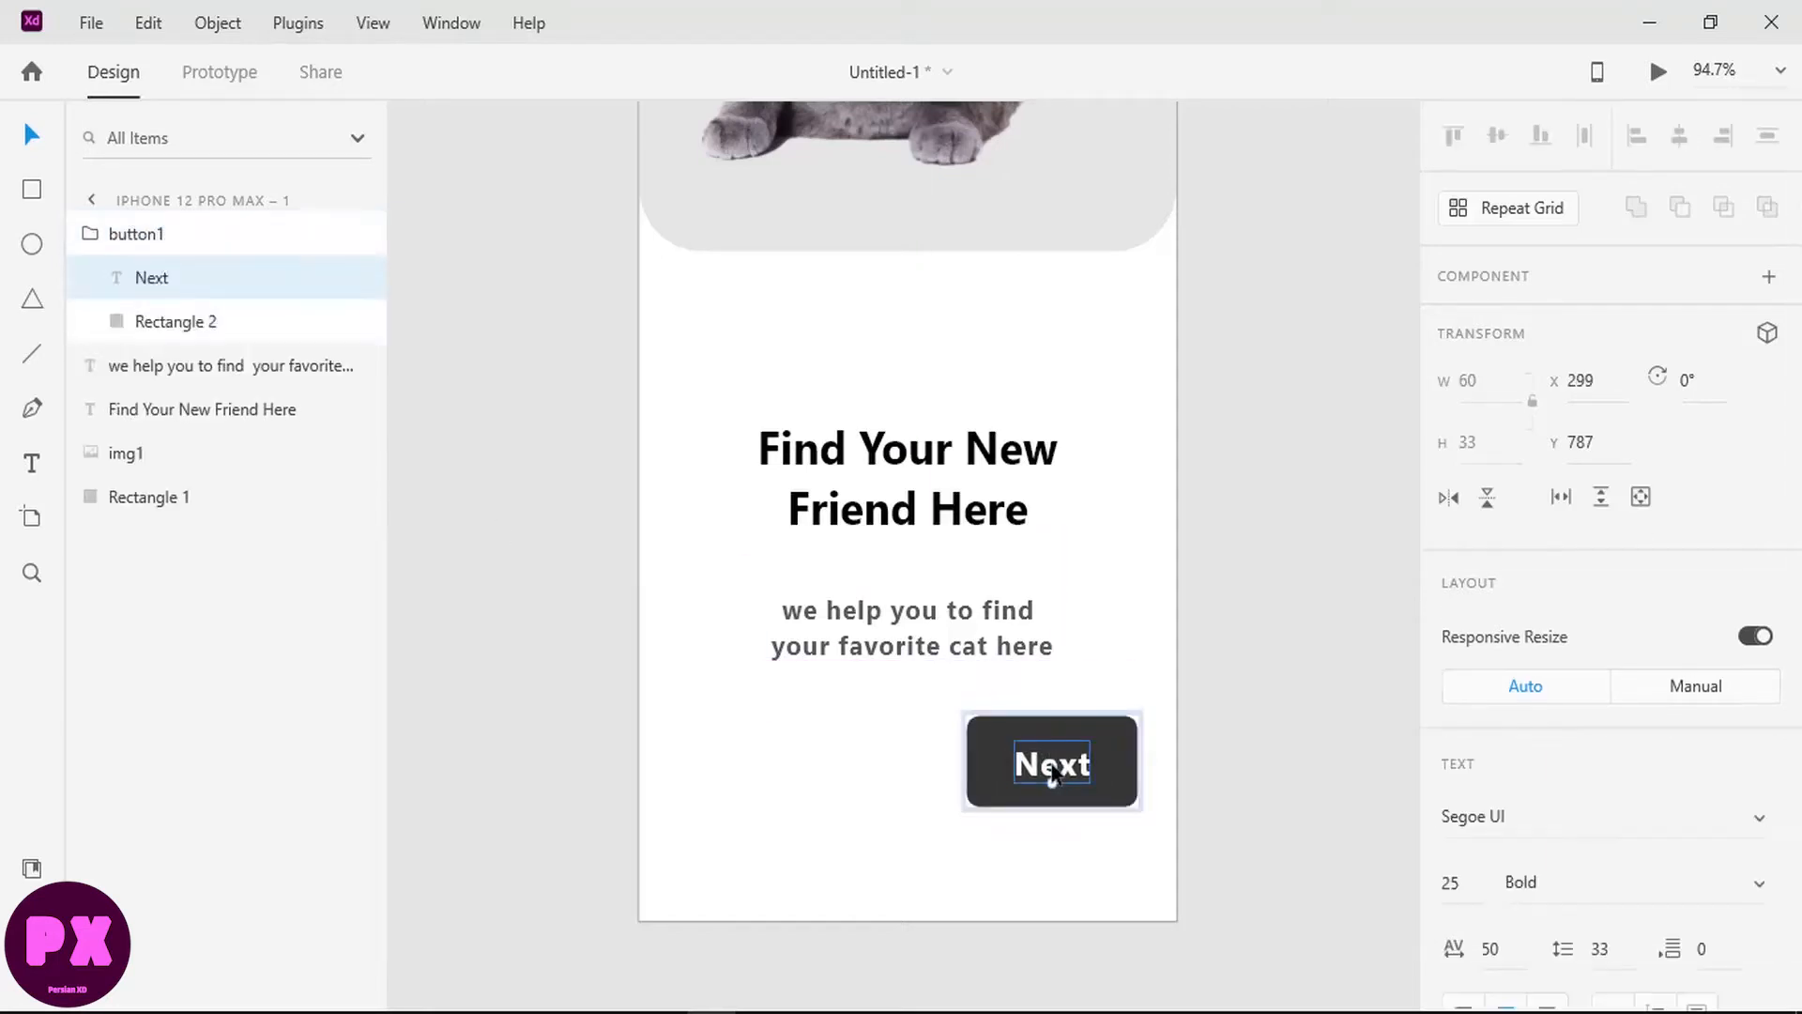
double_click(1052, 766)
scroll(1489, 495, "down", 5)
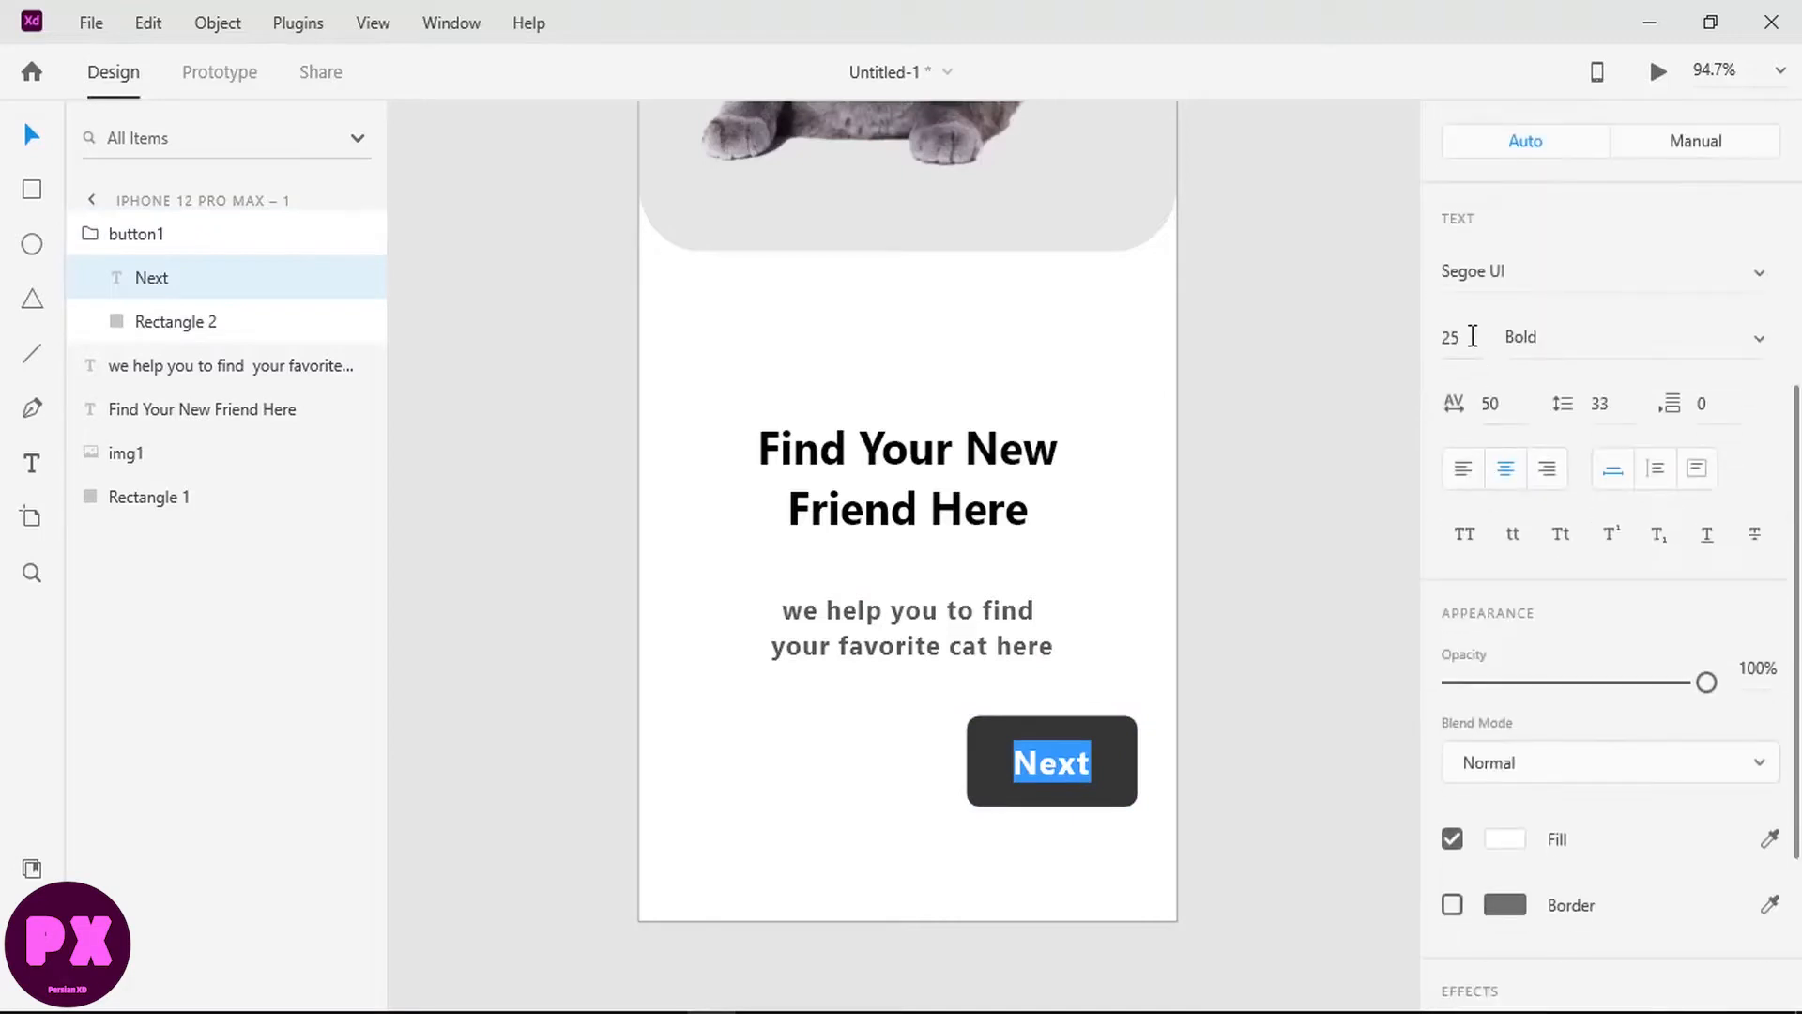
left_click(1467, 336)
type("30")
key("Return")
key("Escape")
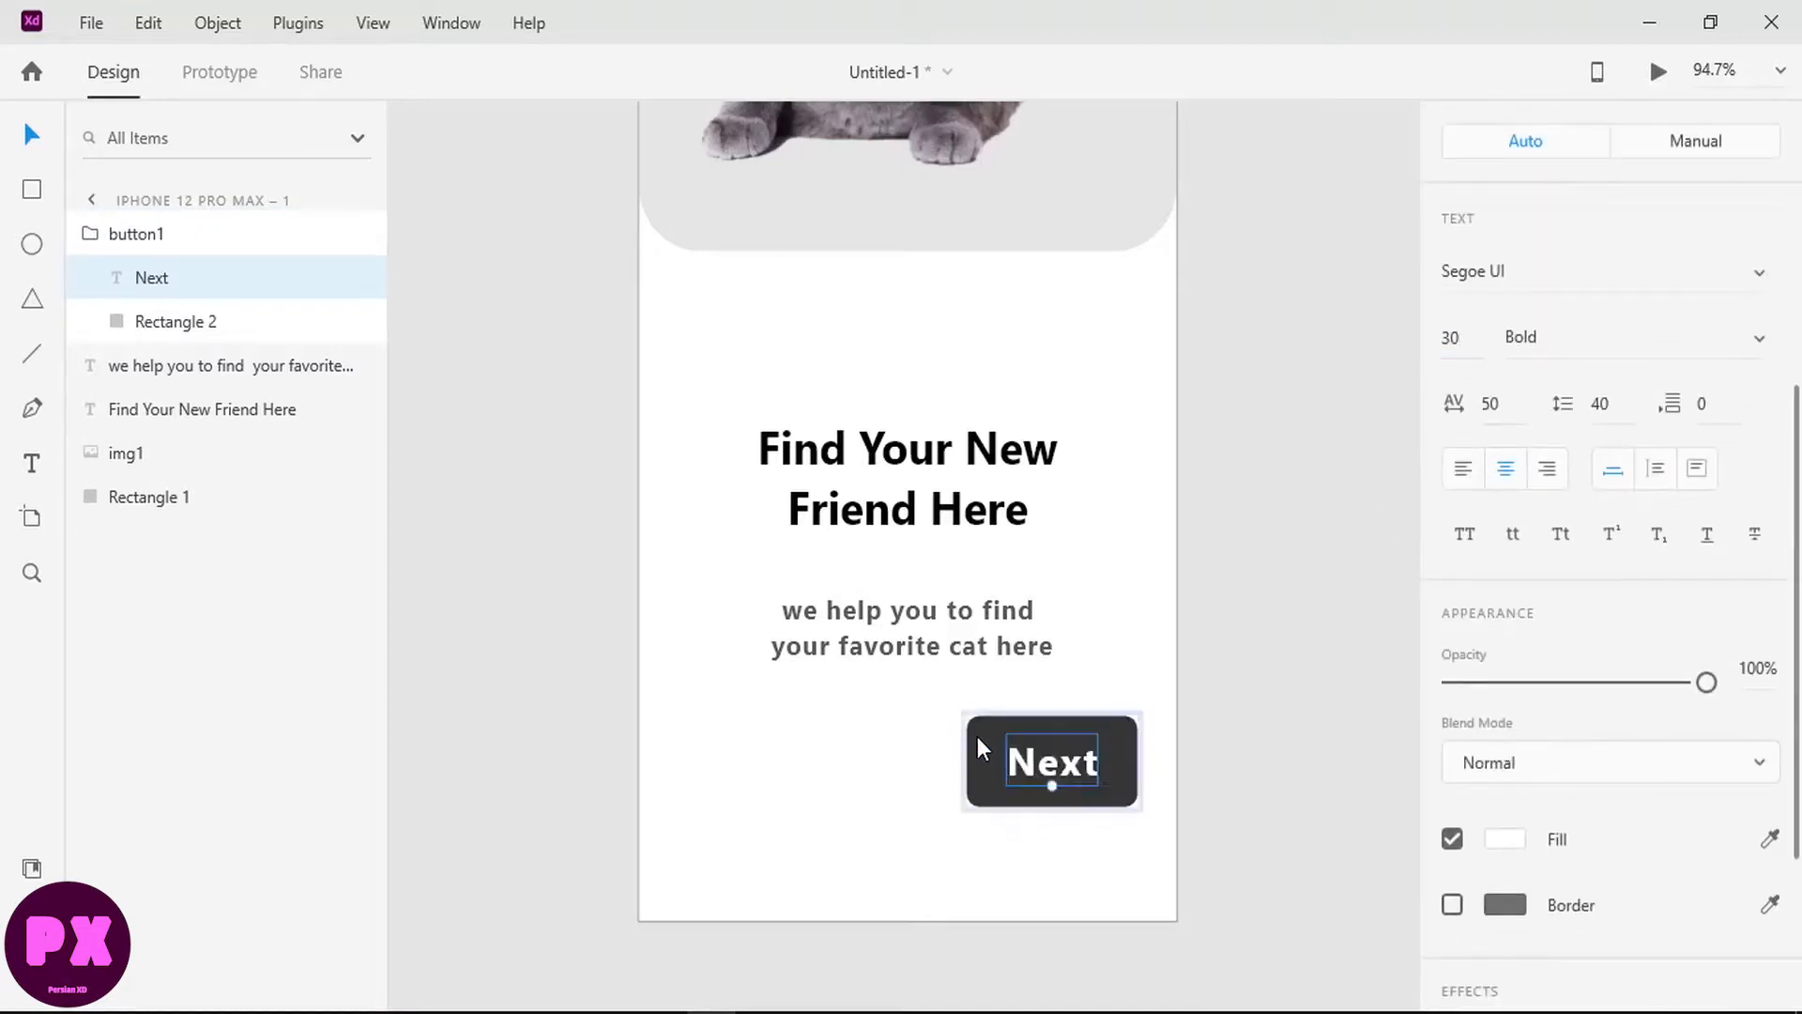
Step: Align the enlarged "Next" label to the vertical centre of the button rectangle
left_click(991, 751, "shift")
scroll(1502, 281, "up", 4)
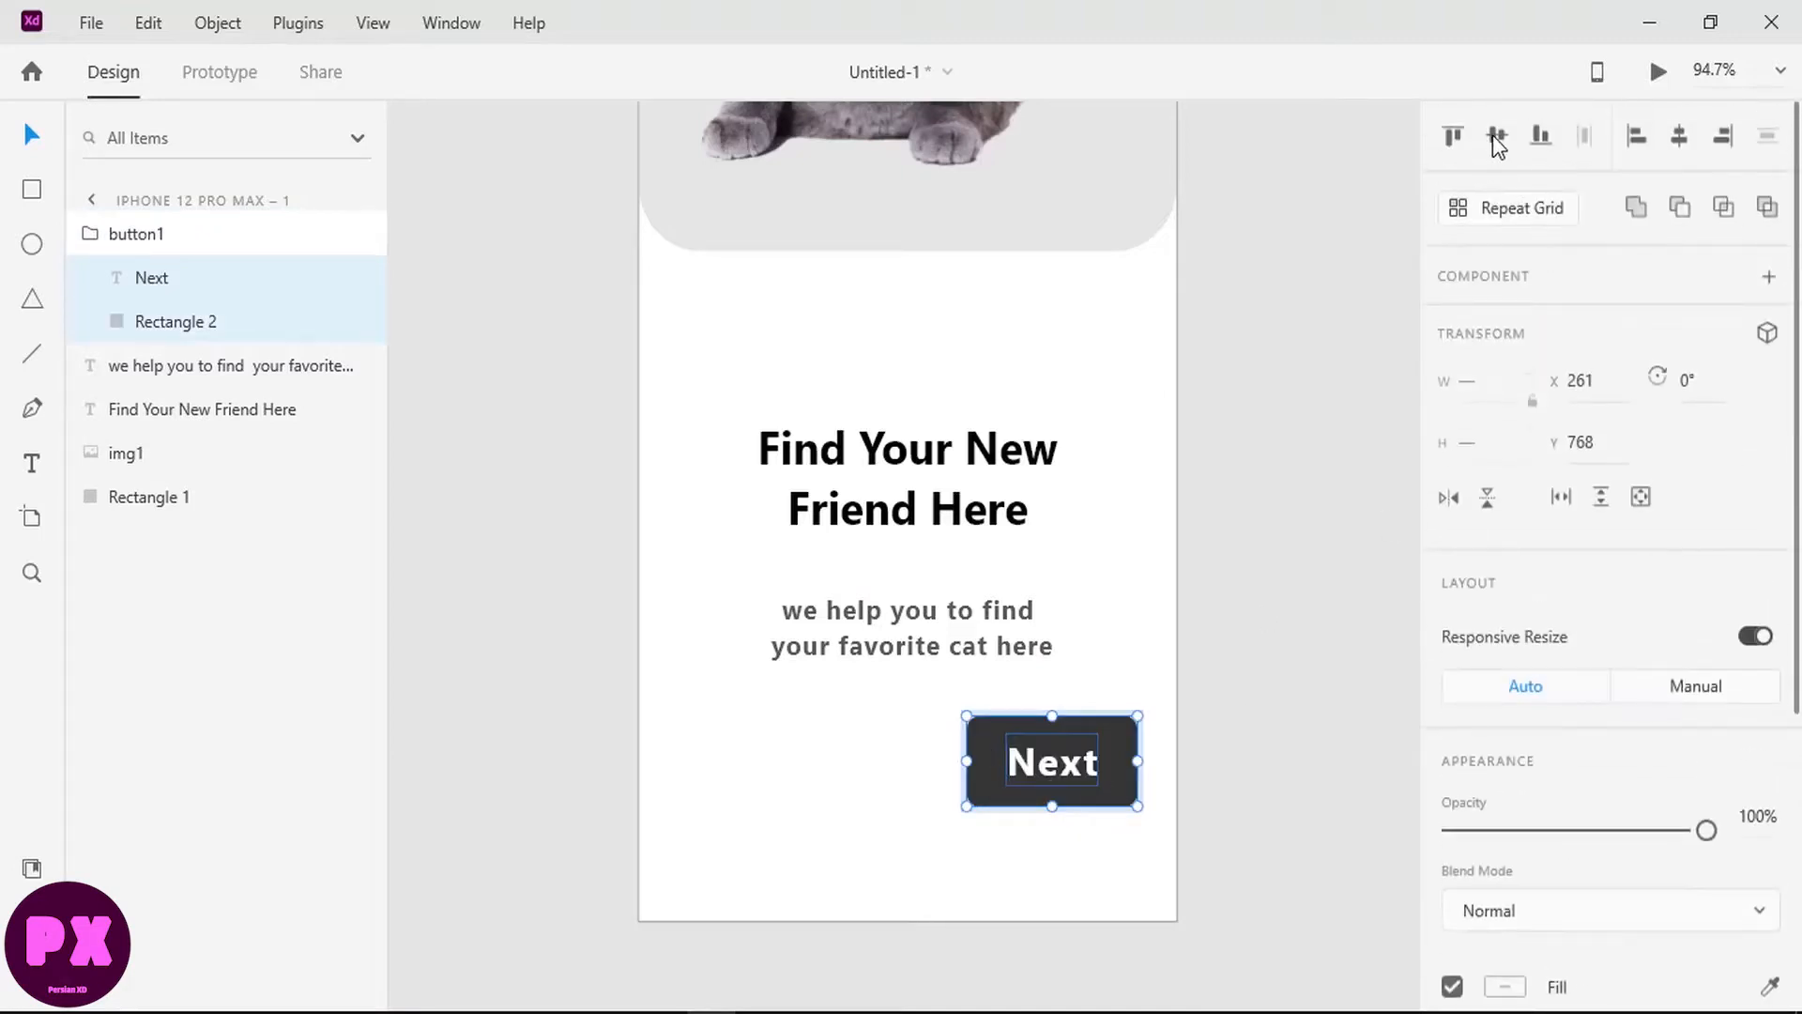
key("Escape")
Step: Set the corner radius of the dark rectangle inside the button1 group to 20
left_click(977, 742)
scroll(1497, 570, "down", 2)
scroll(1502, 563, "up", 2)
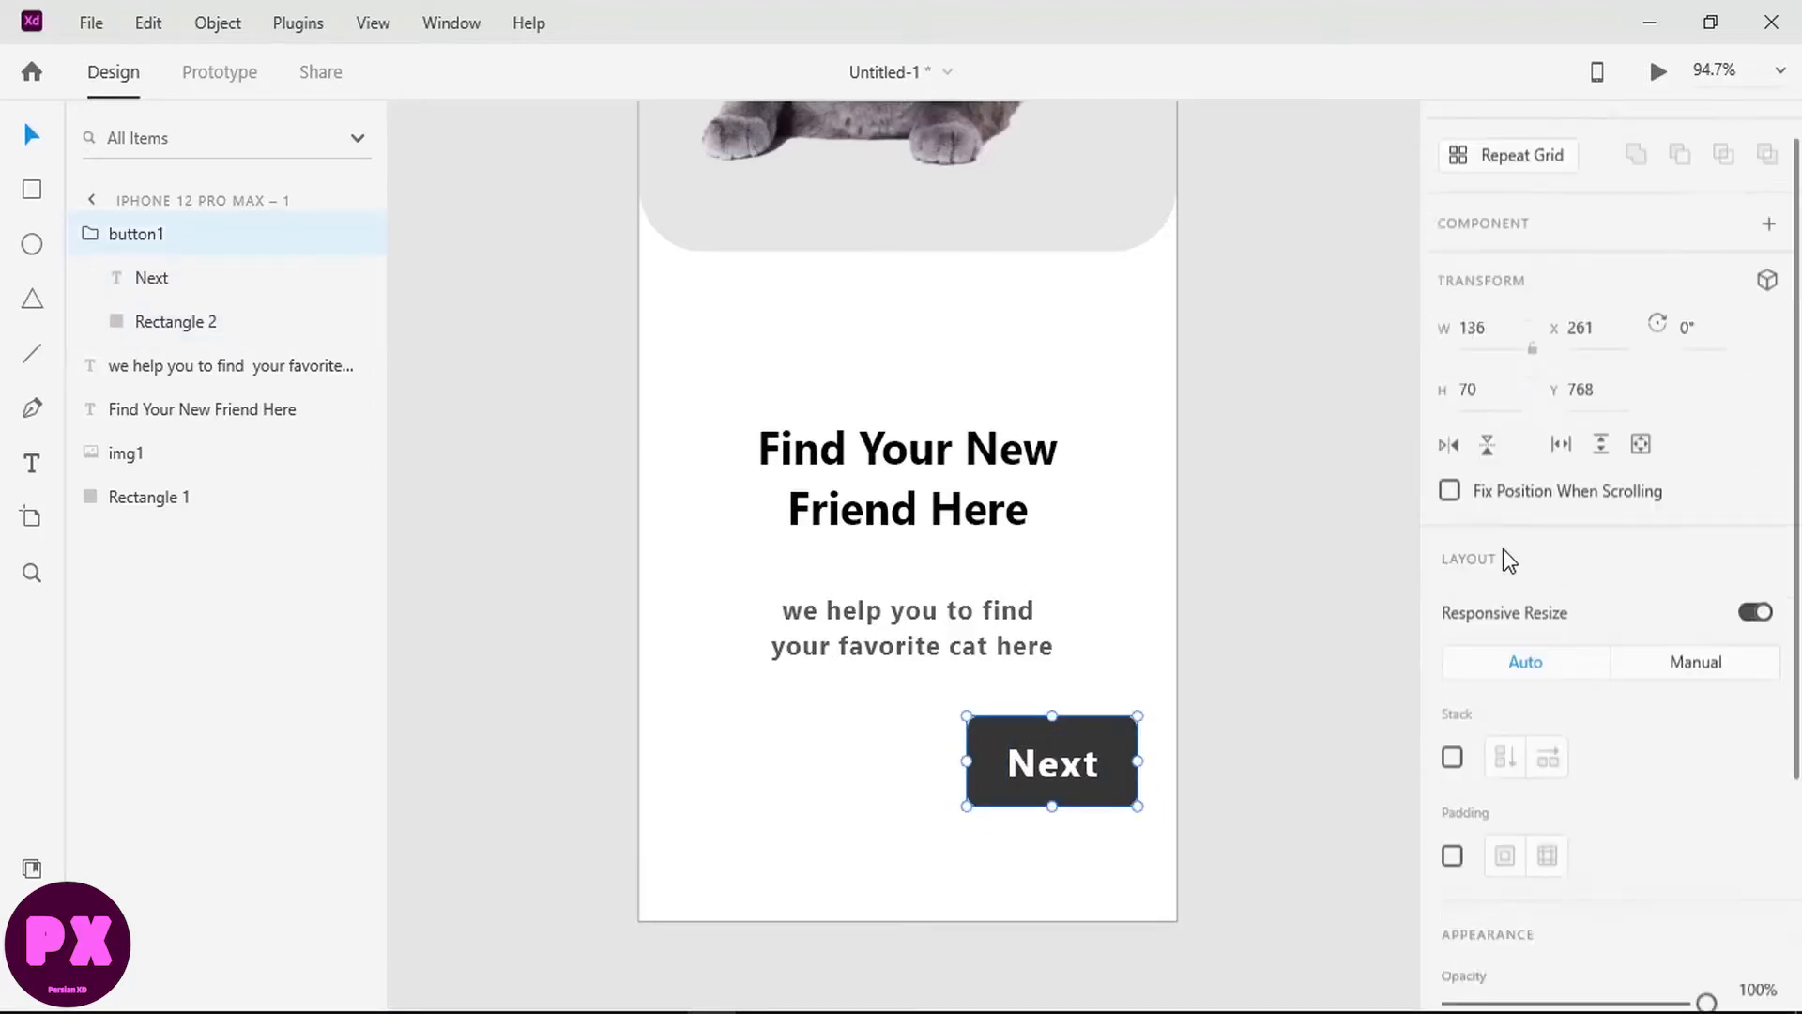
scroll(1501, 470, "down", 4)
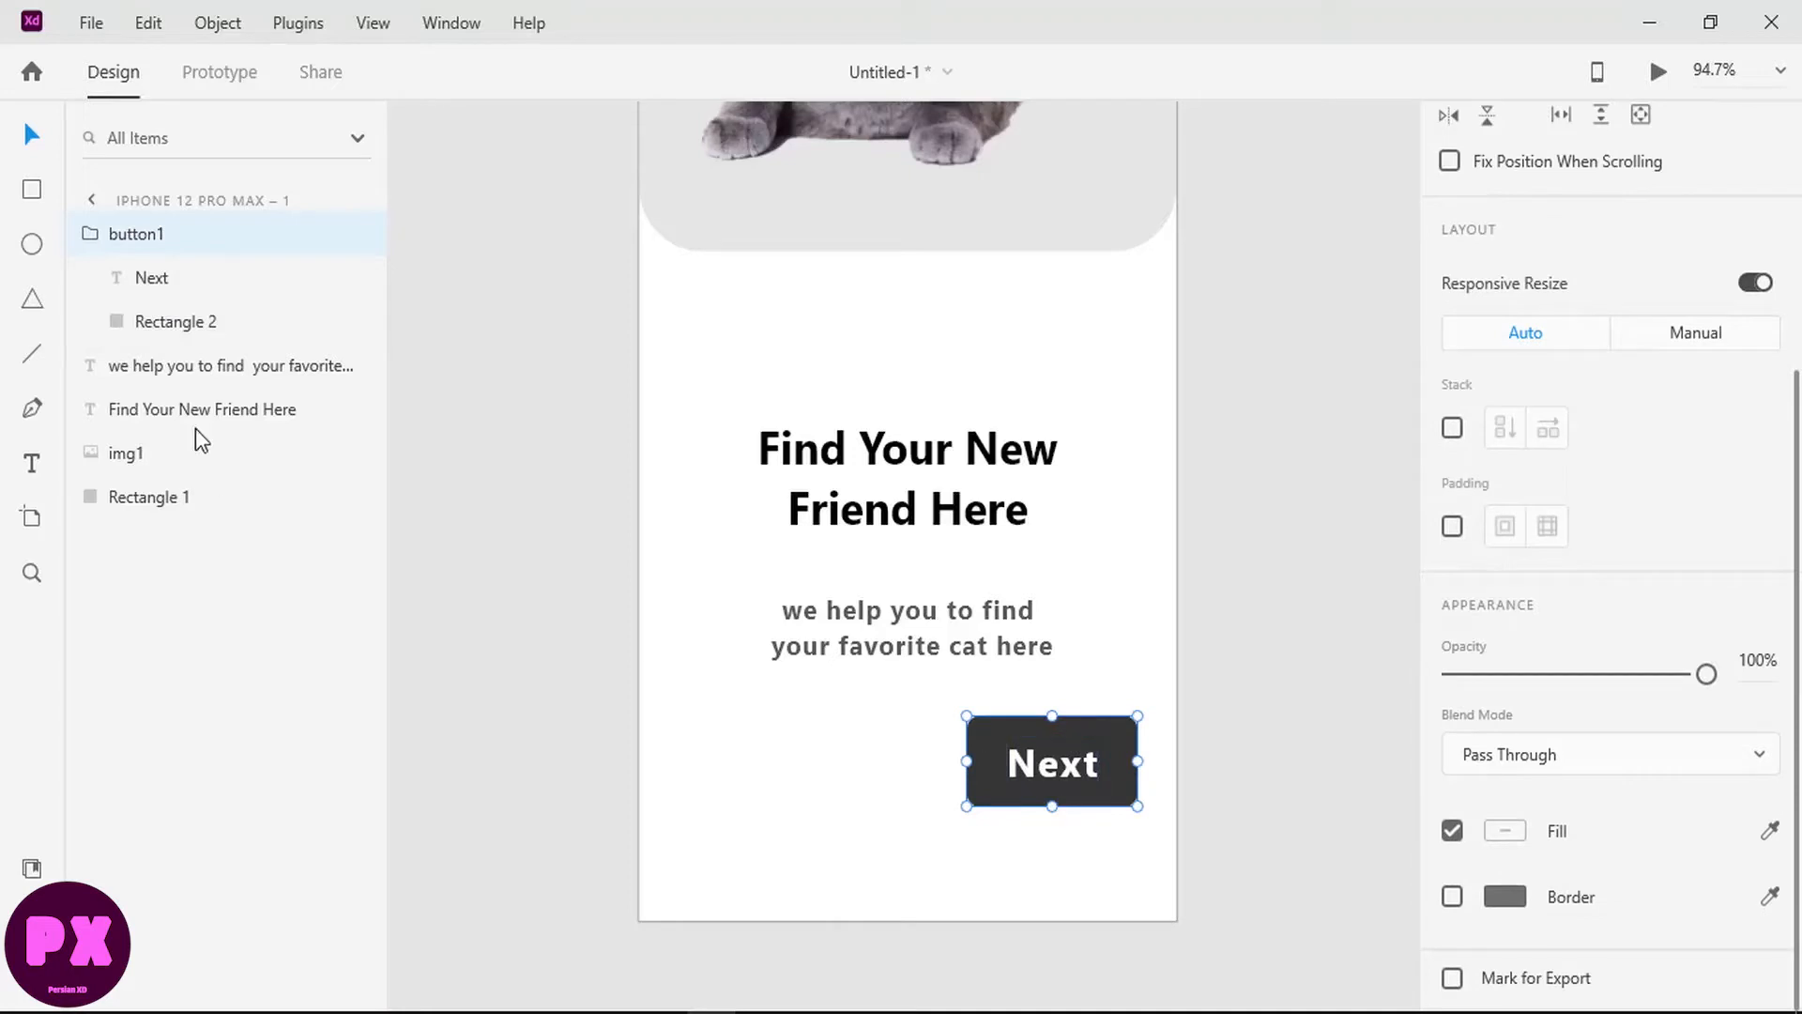
left_click(188, 321)
scroll(1561, 464, "down", 4)
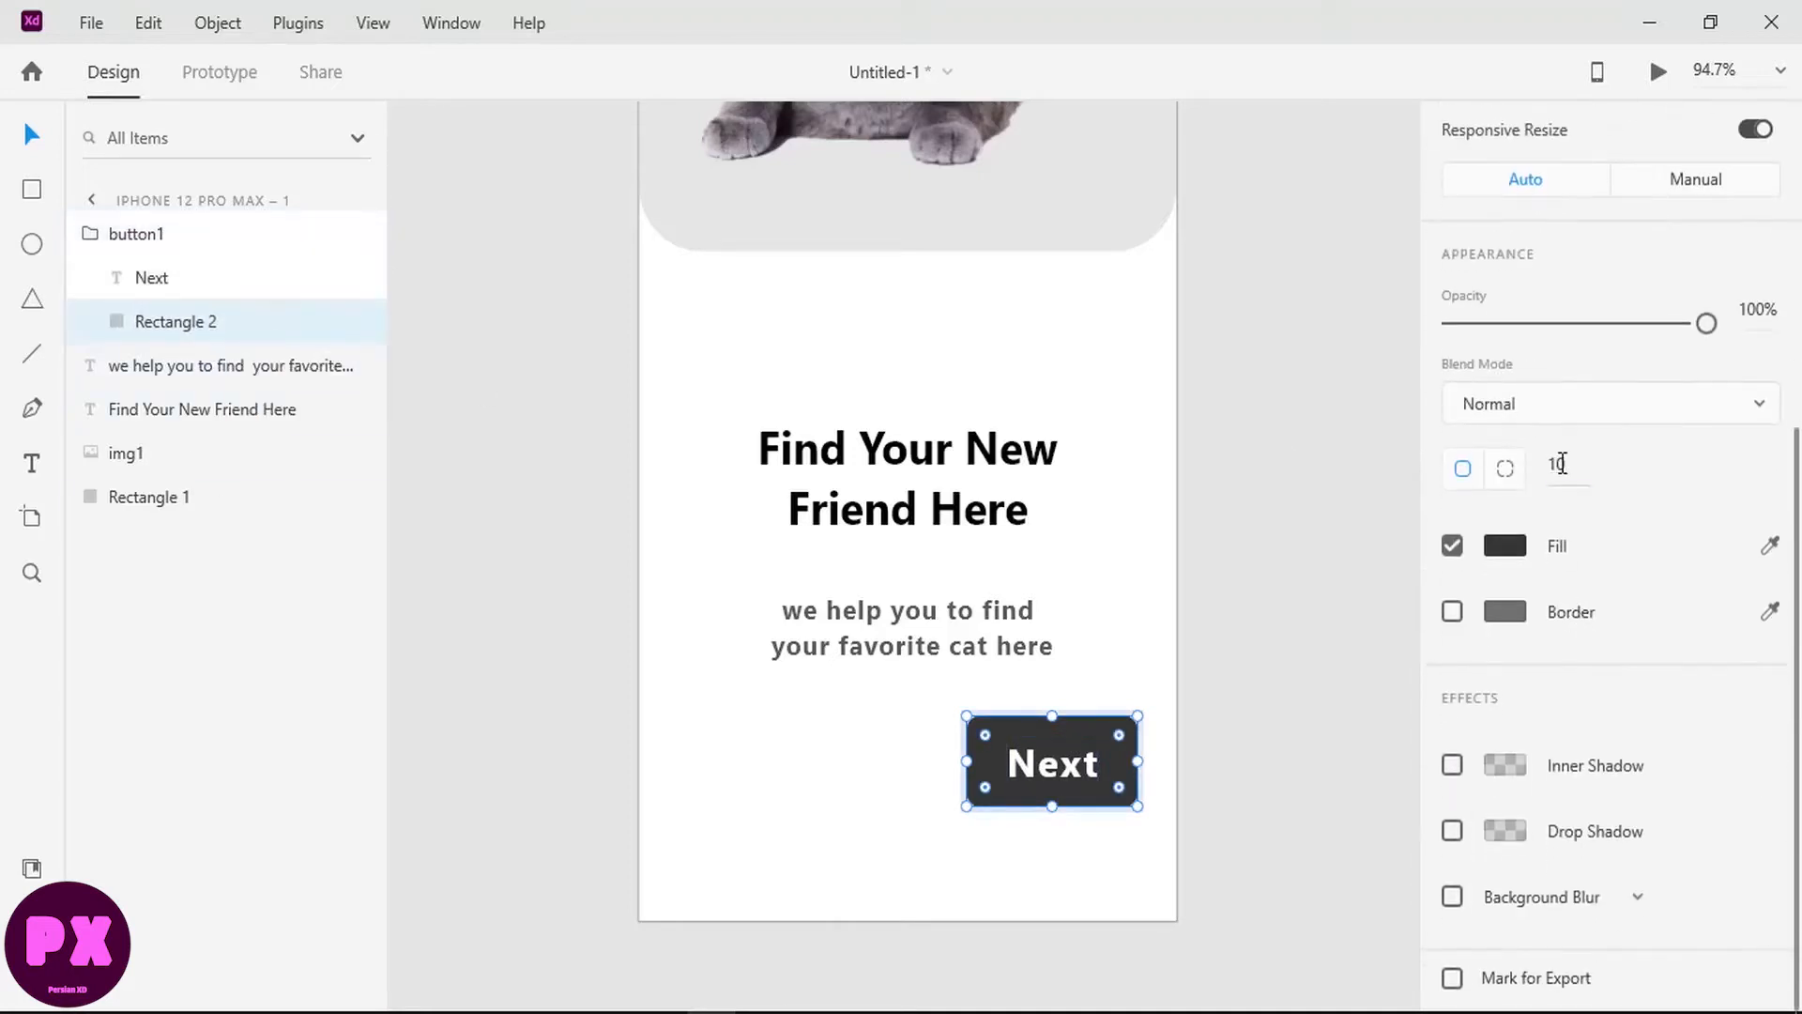
left_click(1561, 465)
type("20")
key("Return")
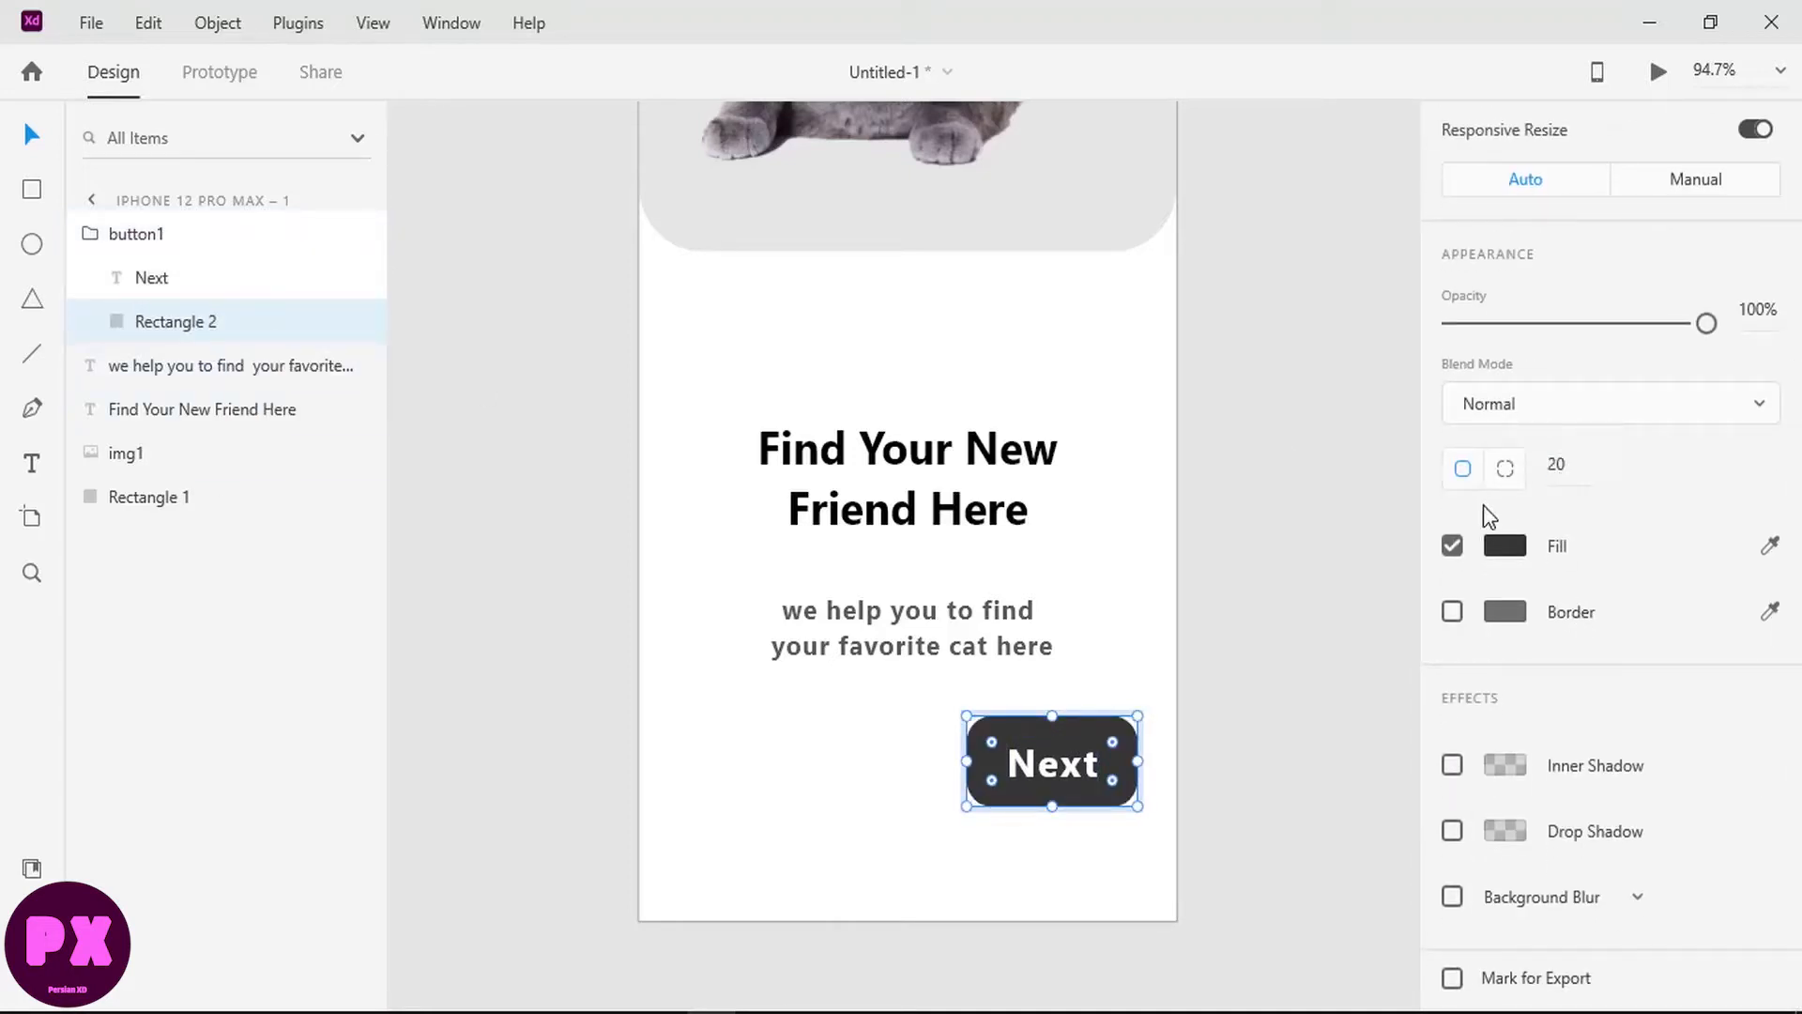
left_click(188, 278, "shift")
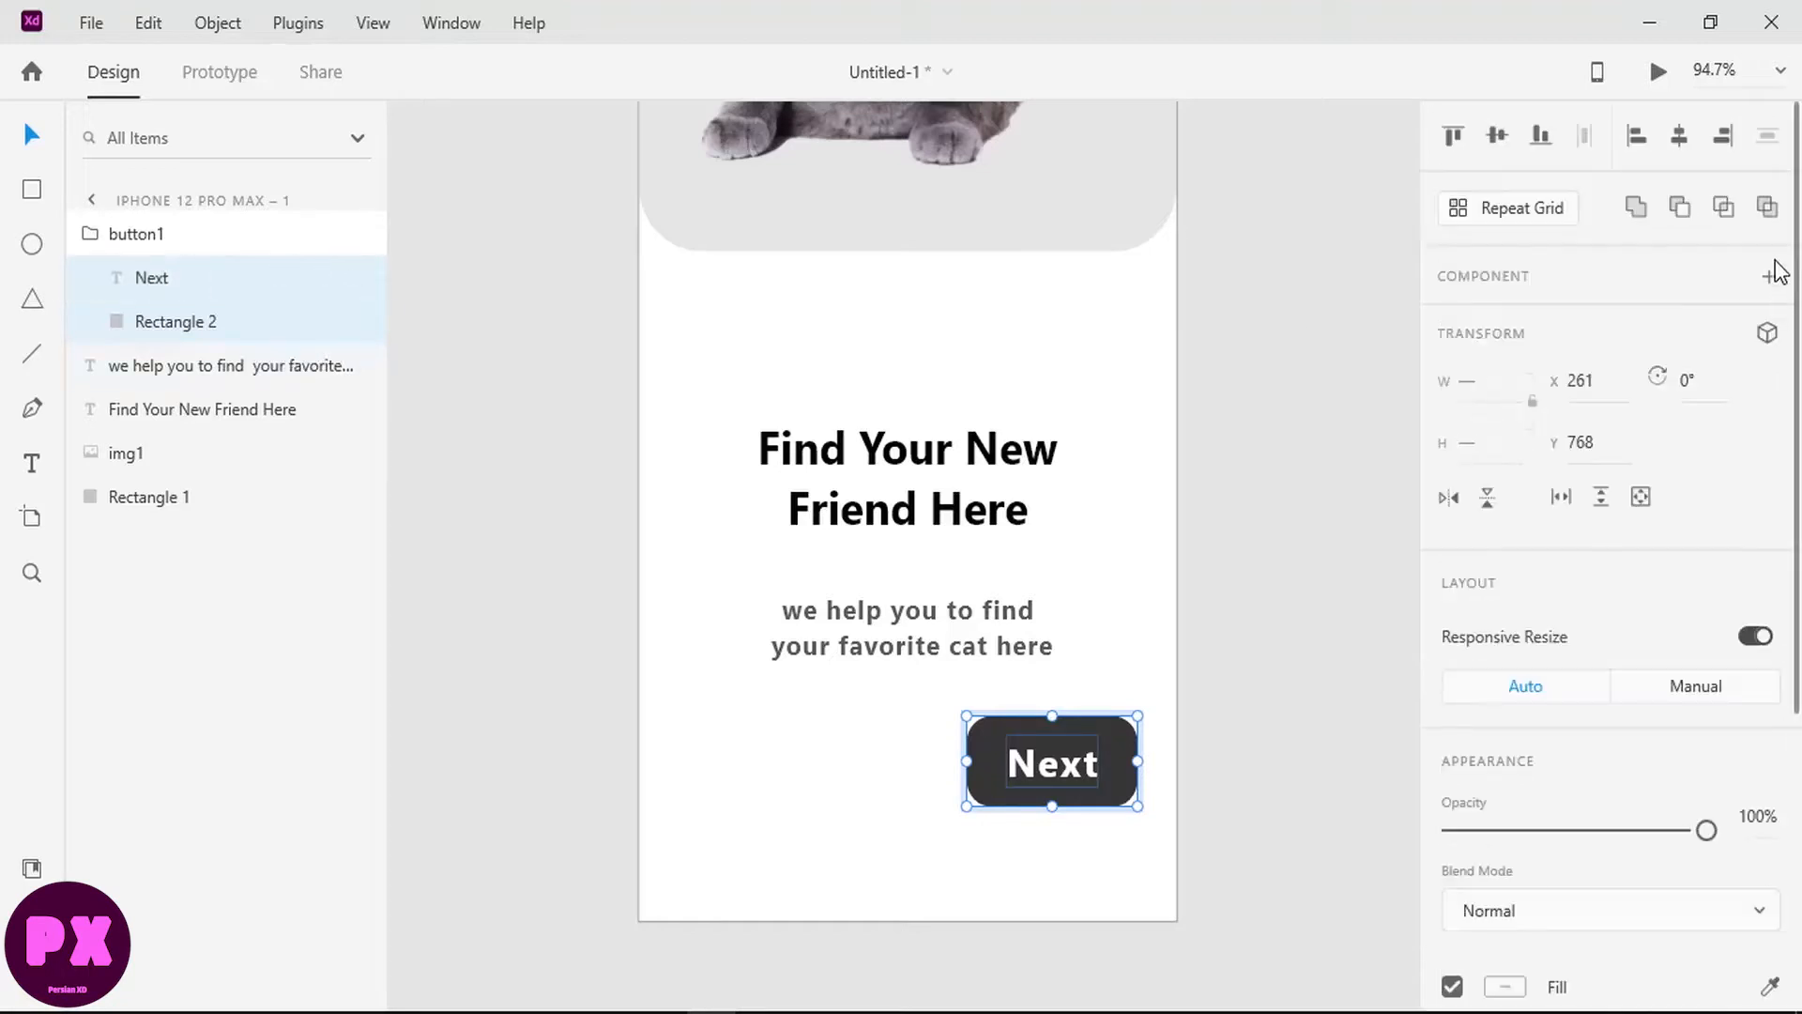
left_click(1239, 671)
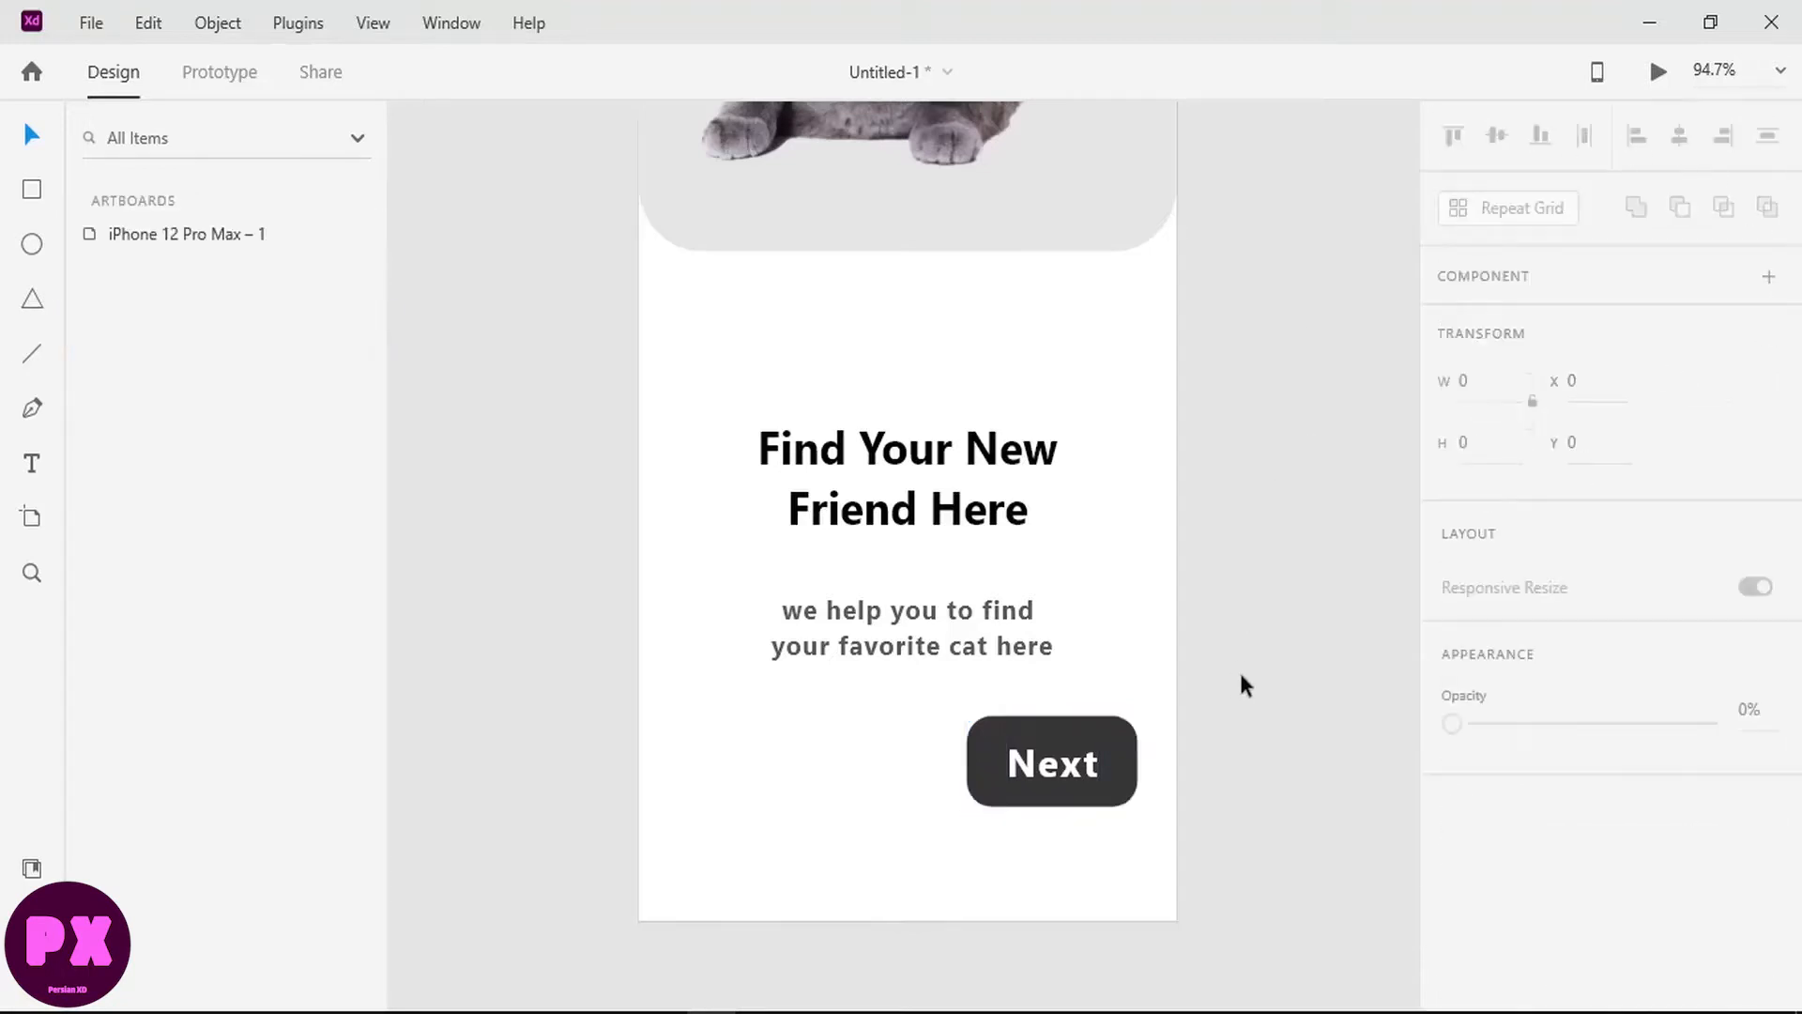
Step: Add a text label reading "Skip" on the empty area left of the Next button
left_click(23, 465)
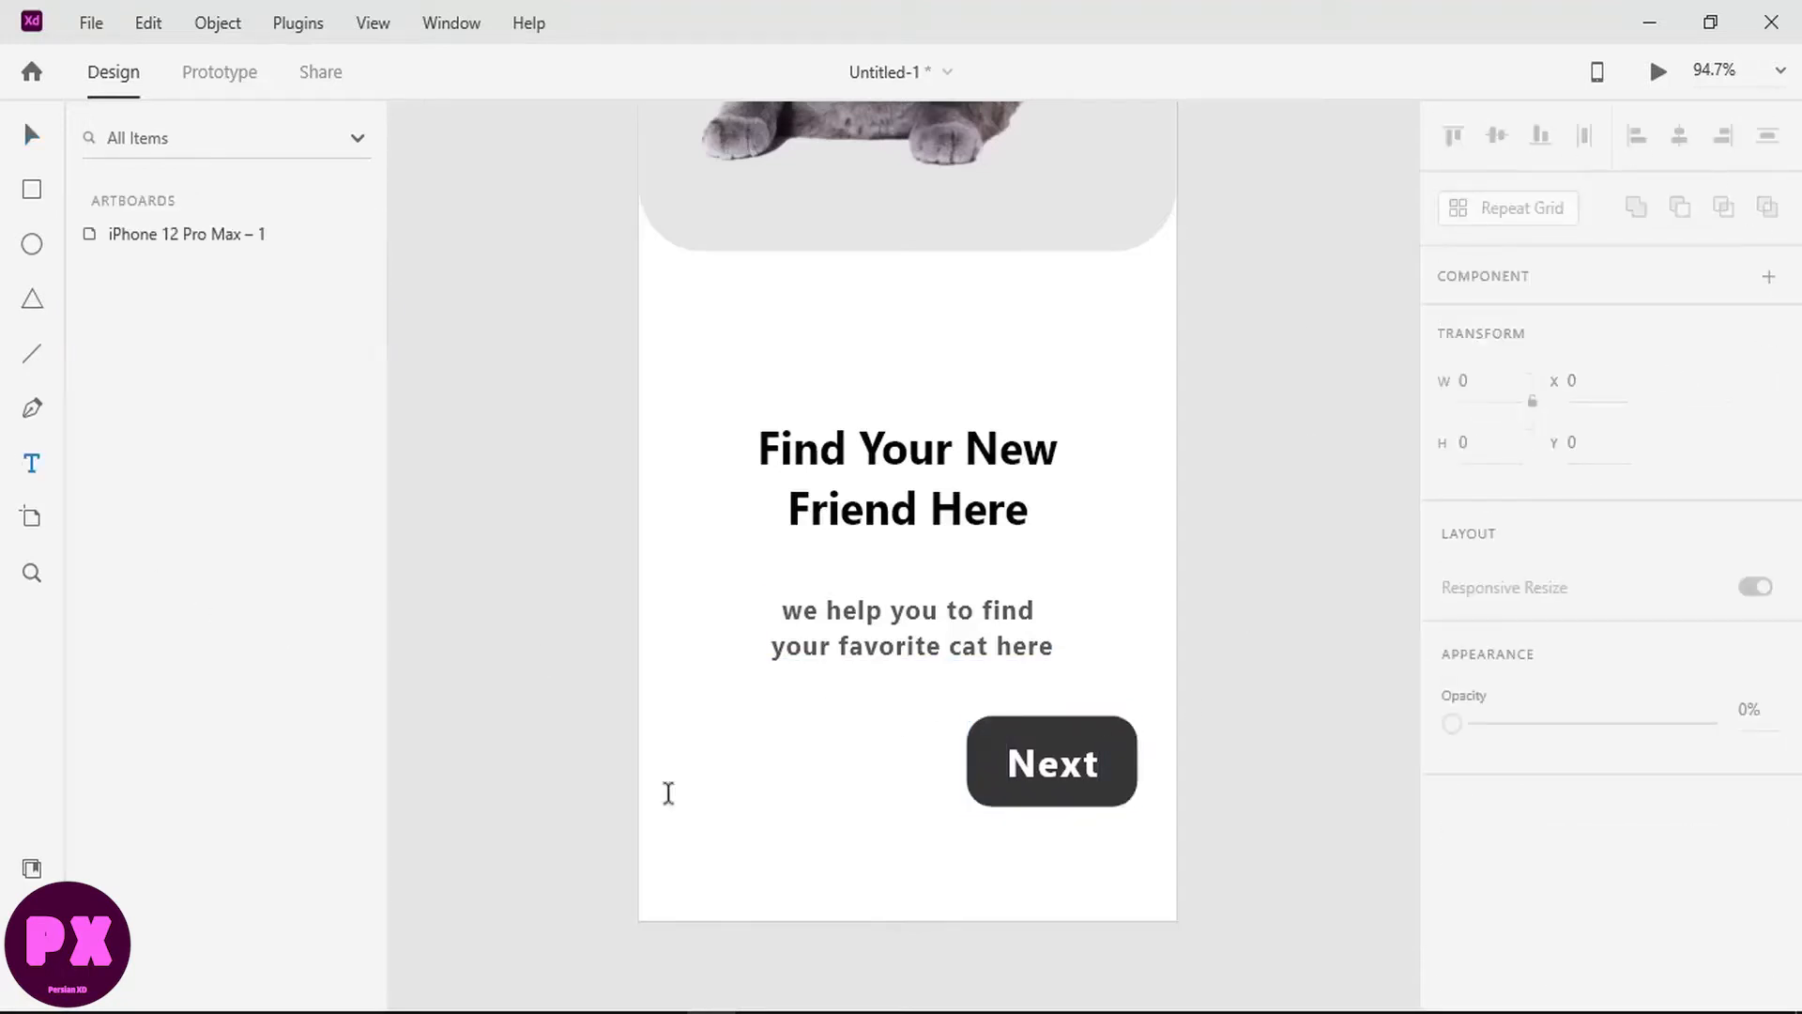
left_click(695, 748)
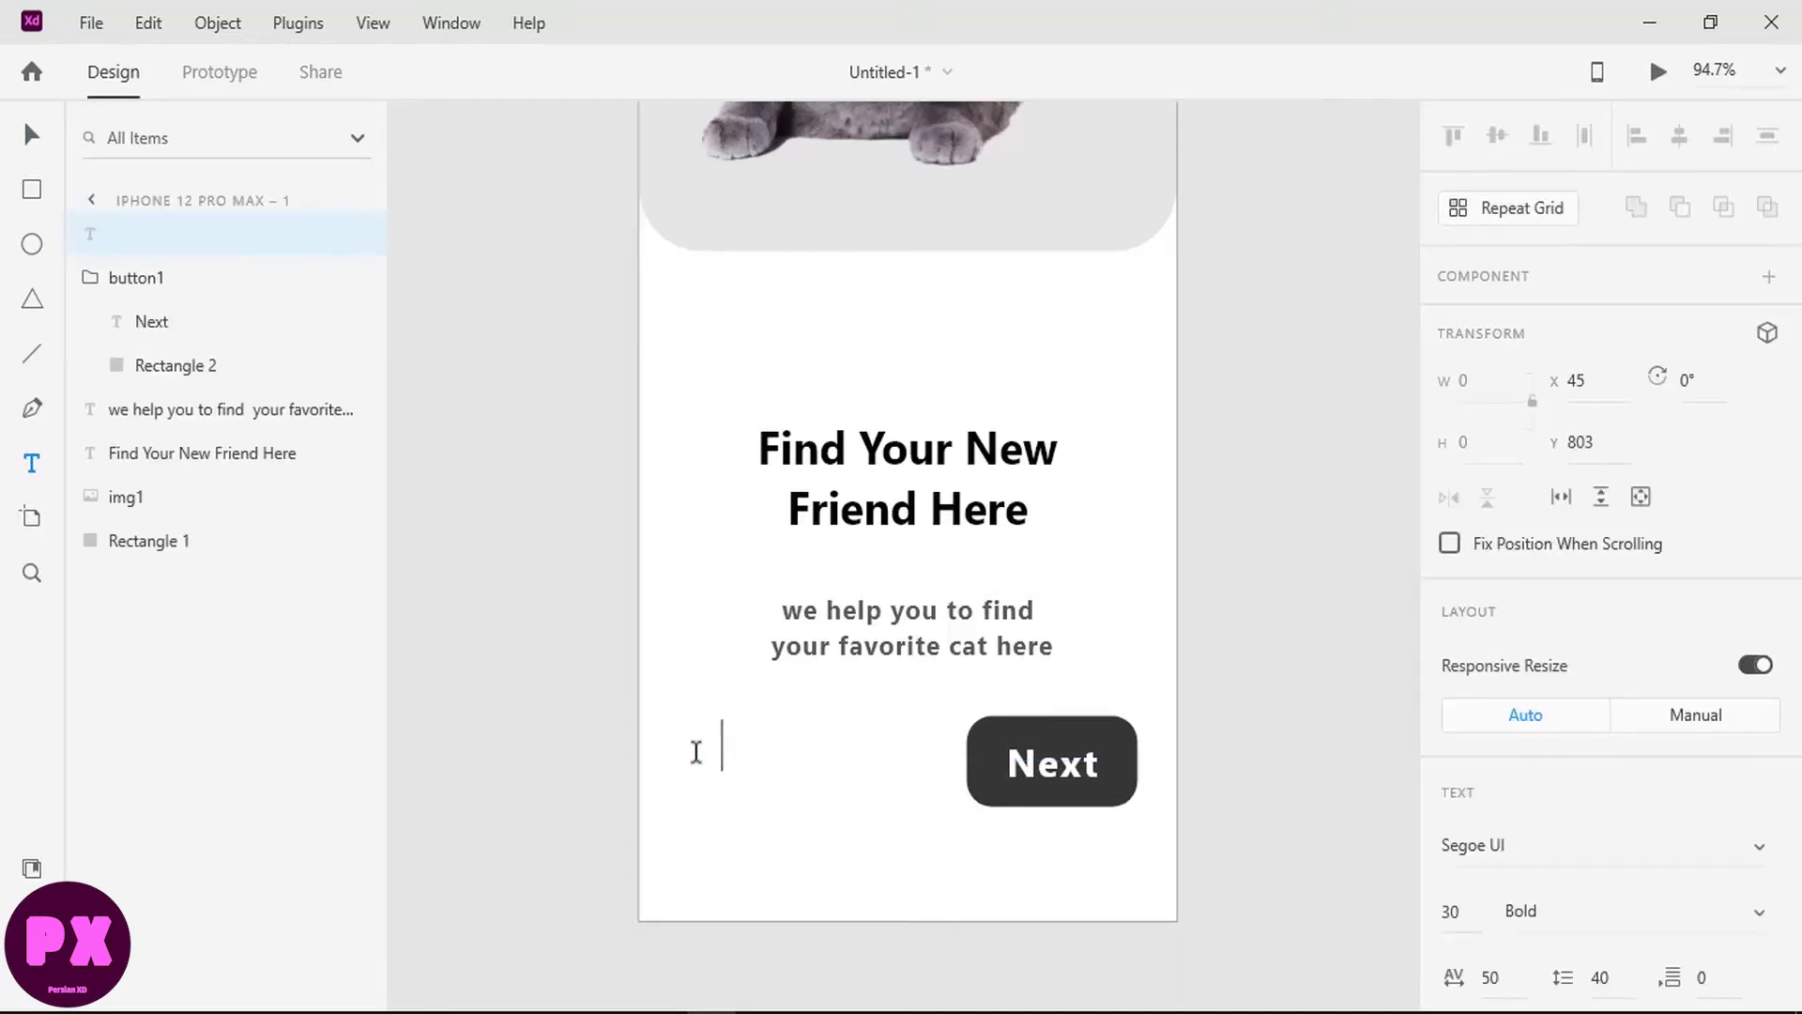
key("ctrl+a")
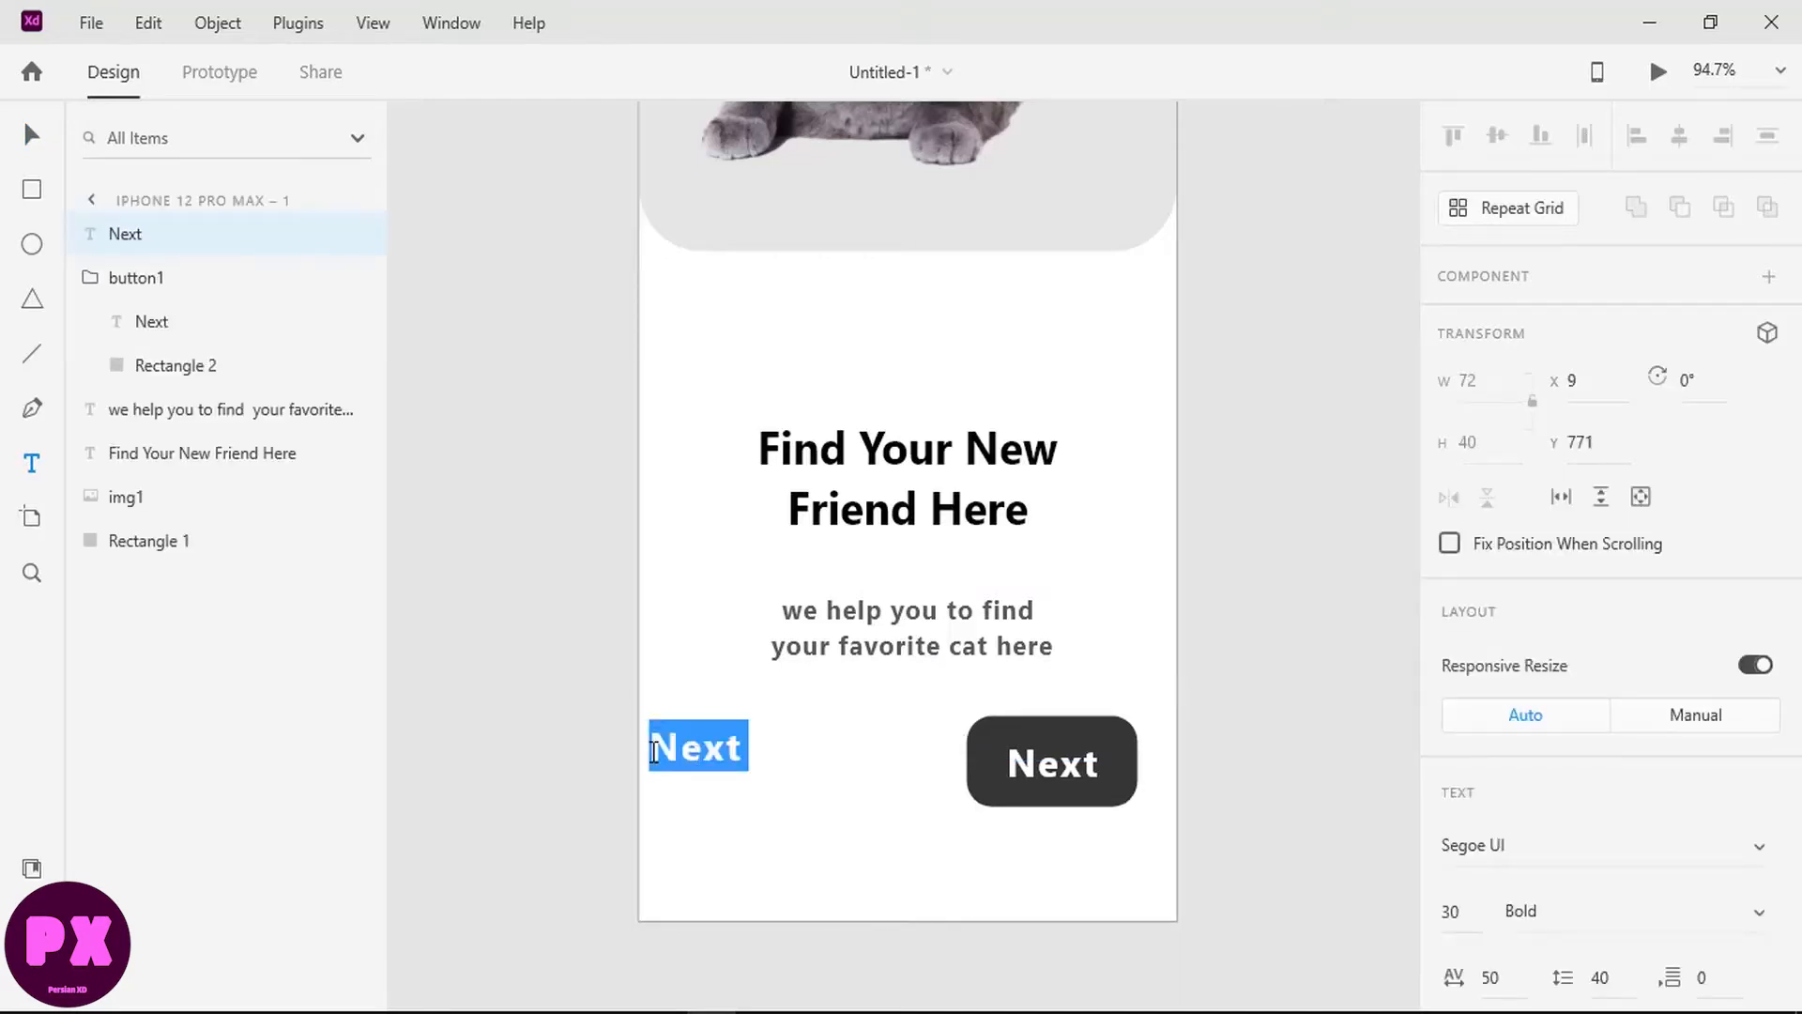
type("Skip")
key("ctrl+a")
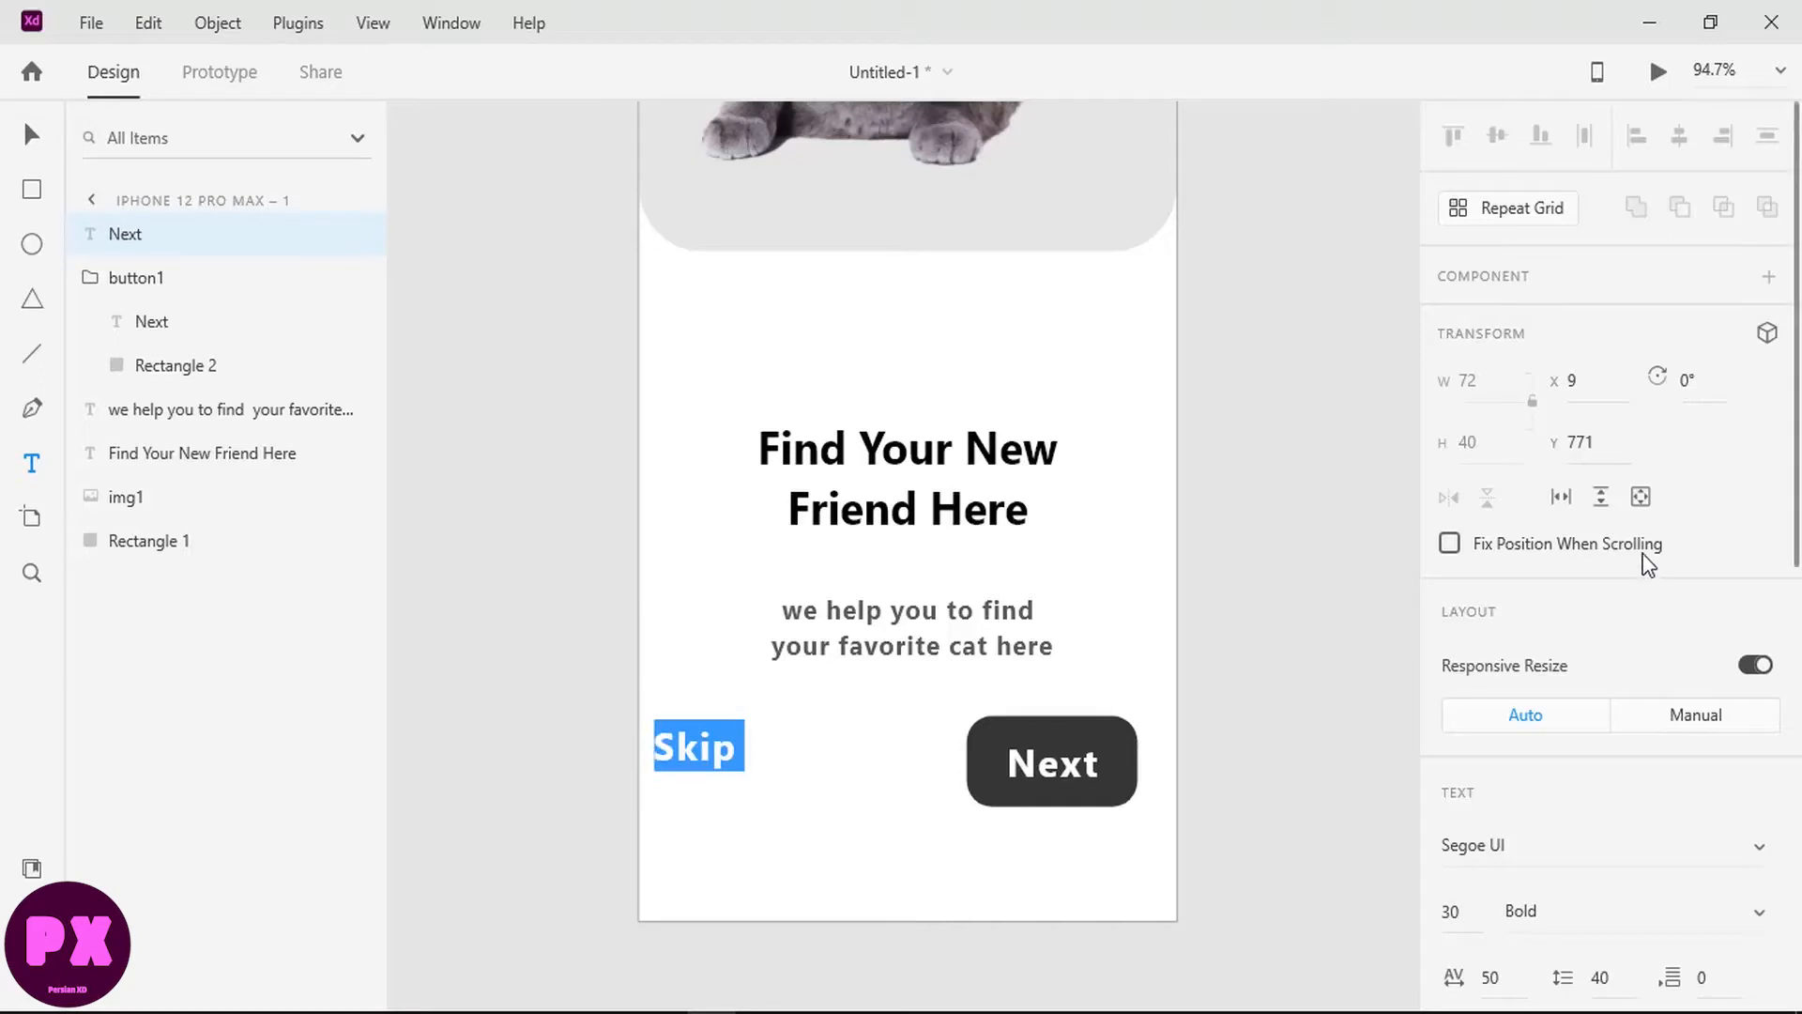
Step: Fill the "Skip" text with the darkest saved grey swatch
scroll(1658, 523, "down", 5)
left_click(1502, 871)
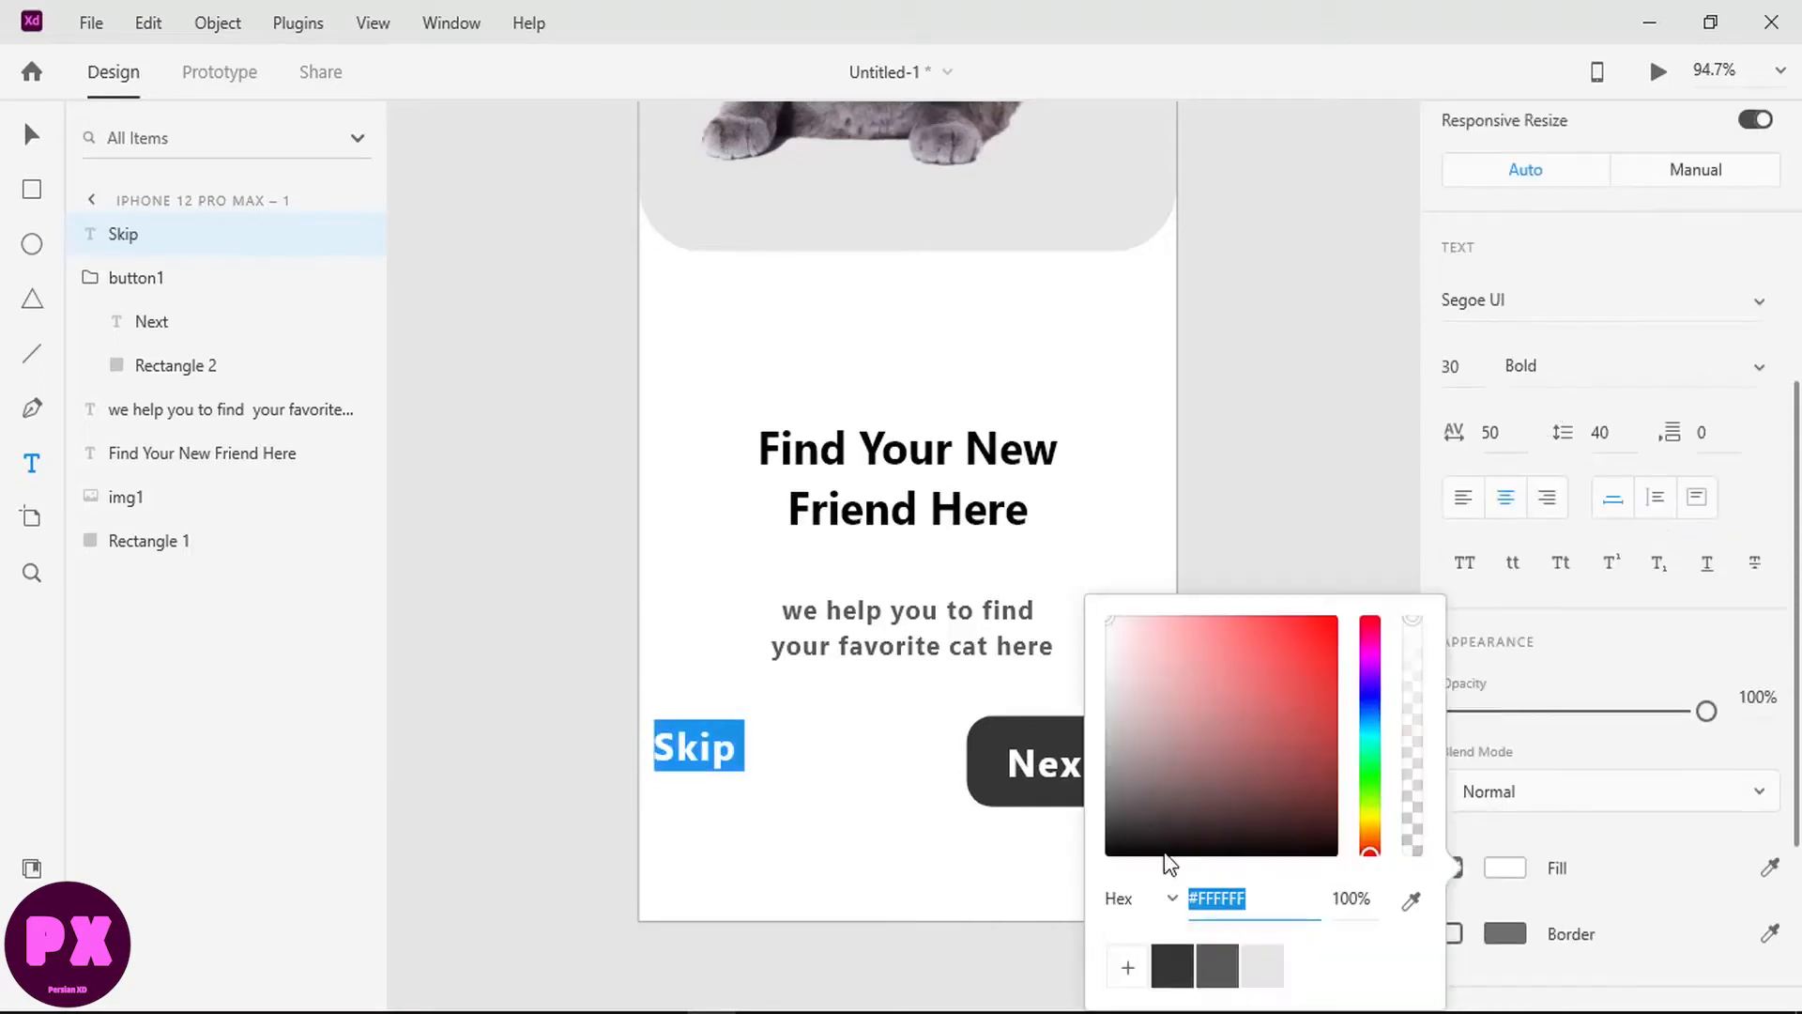
left_click(1172, 966)
left_click(562, 713)
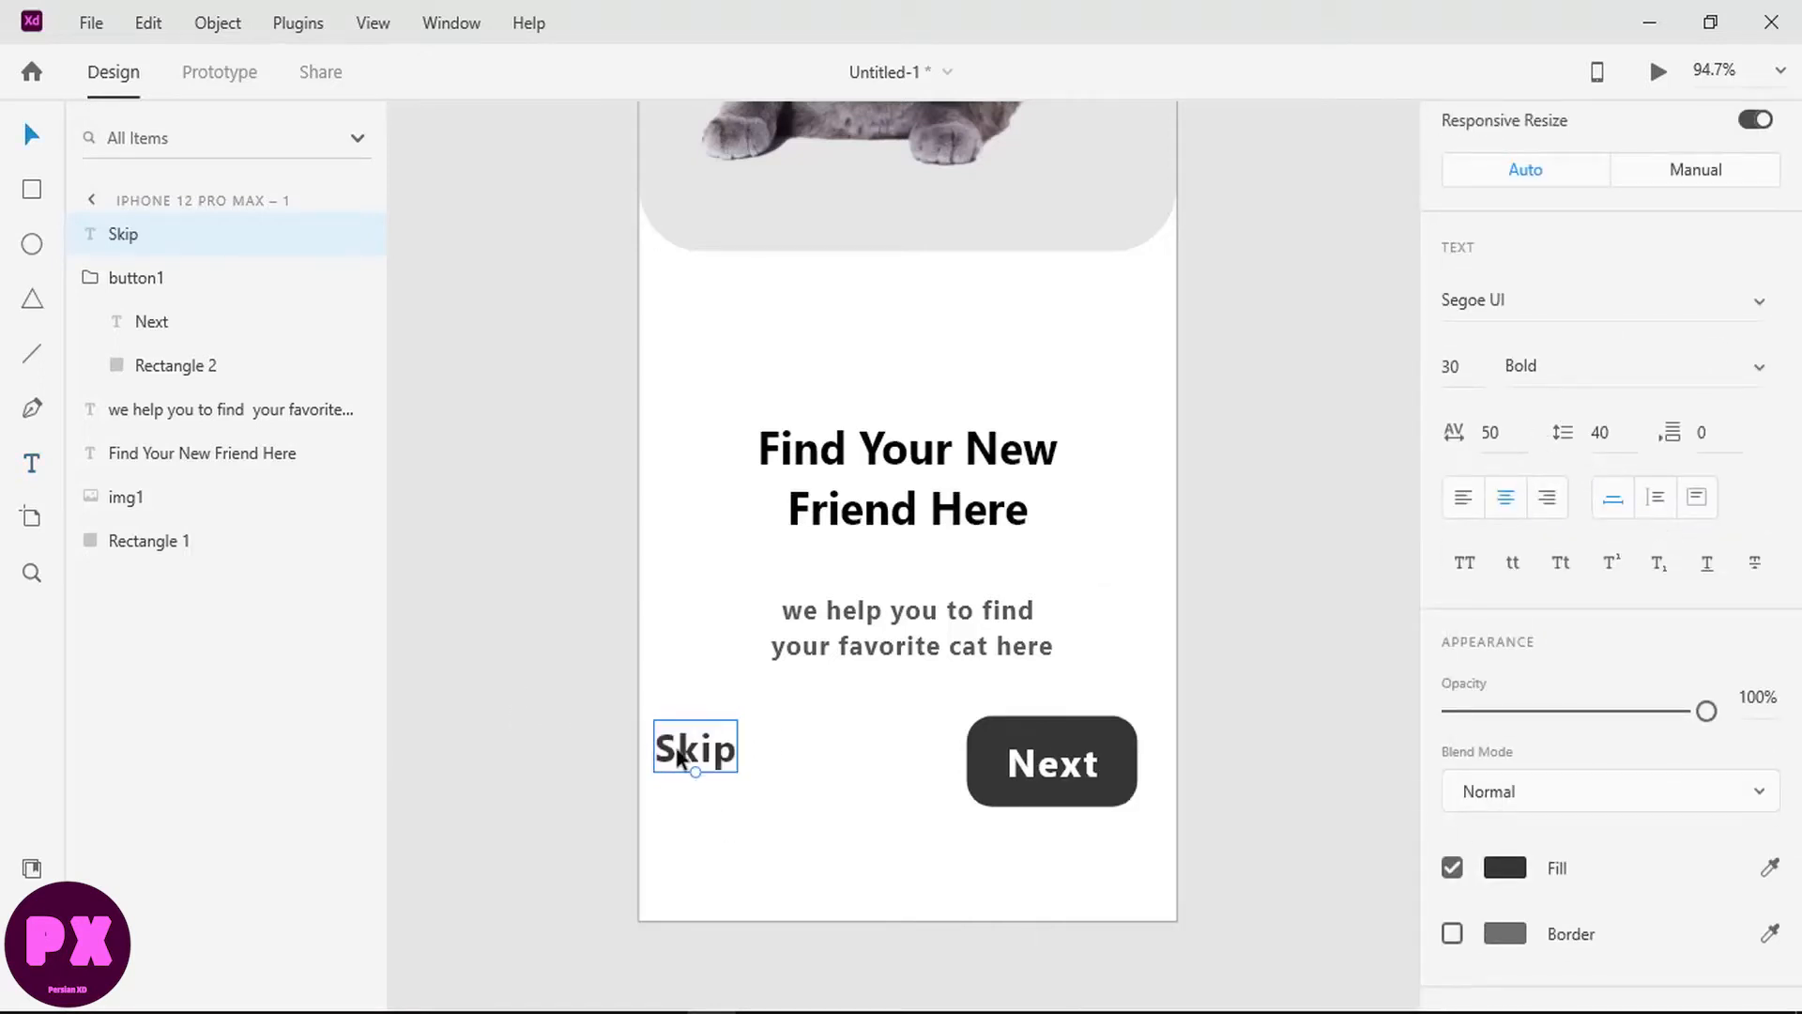
Step: Move the "Skip" label to about X 80, level with the "Next" label
left_click_drag(676, 746, 756, 778)
left_click_drag(766, 771, 772, 771)
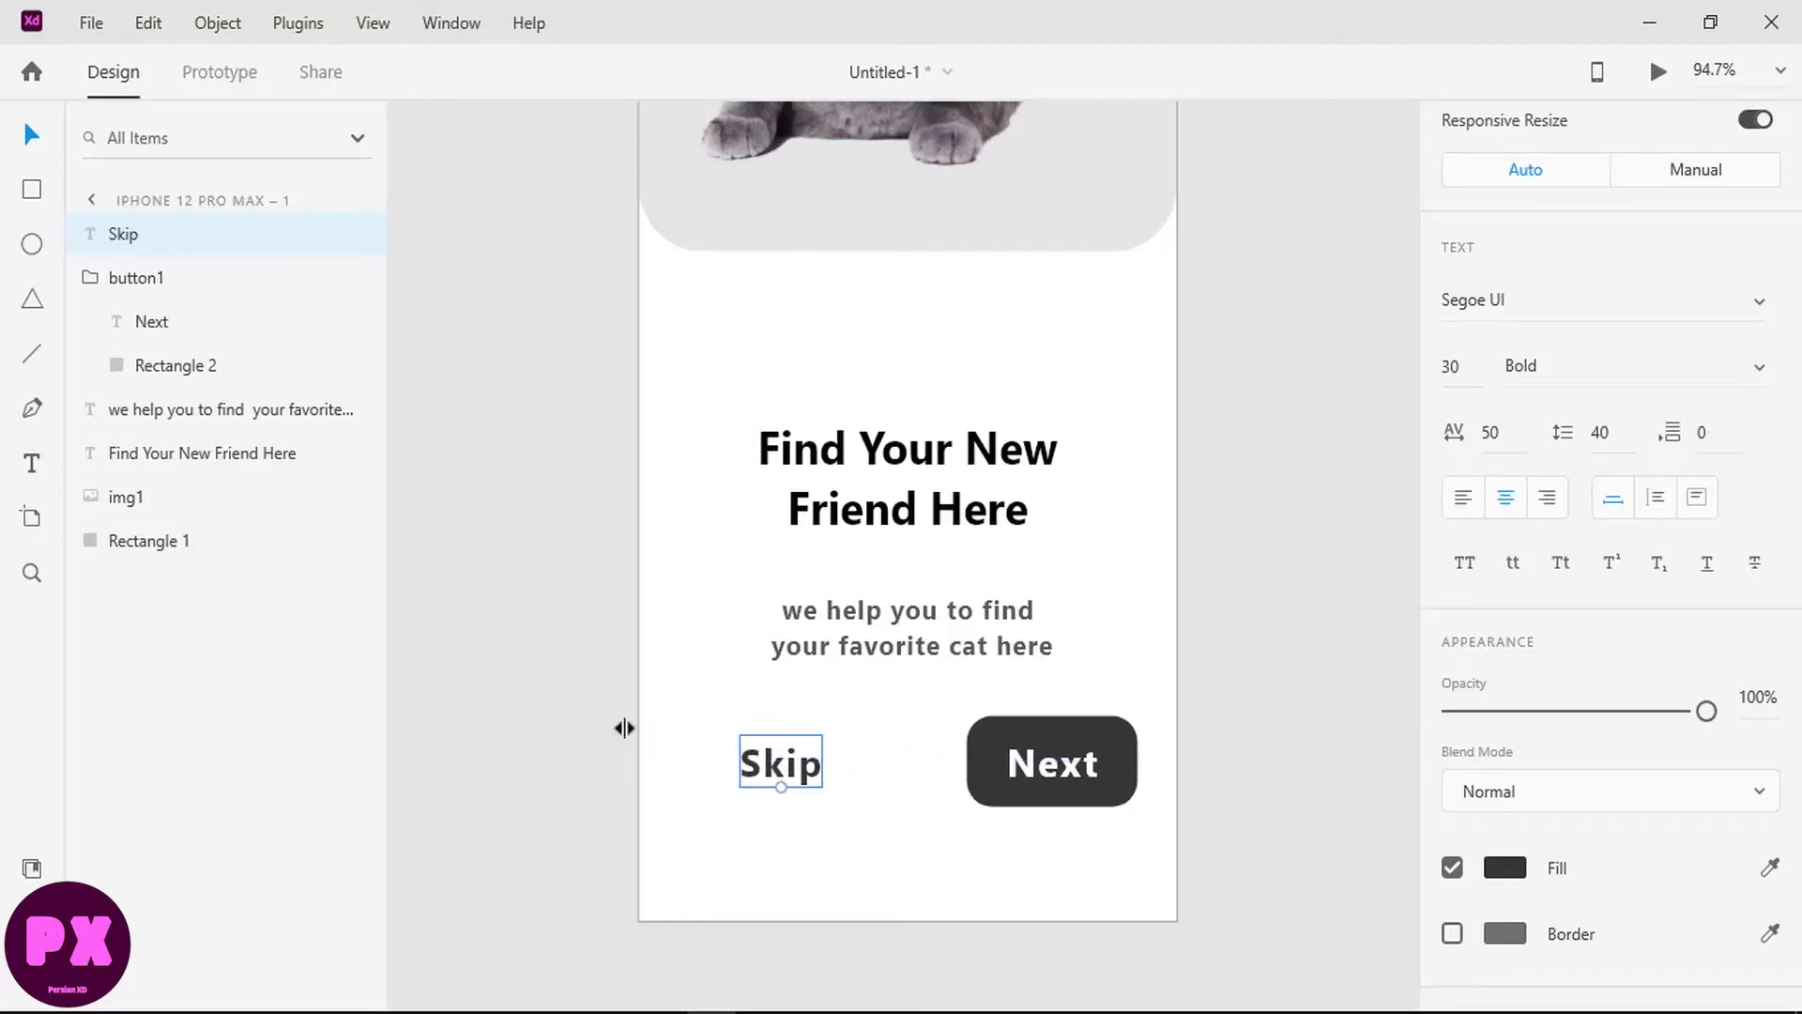
left_click(545, 692)
scroll(926, 696, "up", 1)
key("ctrl+0")
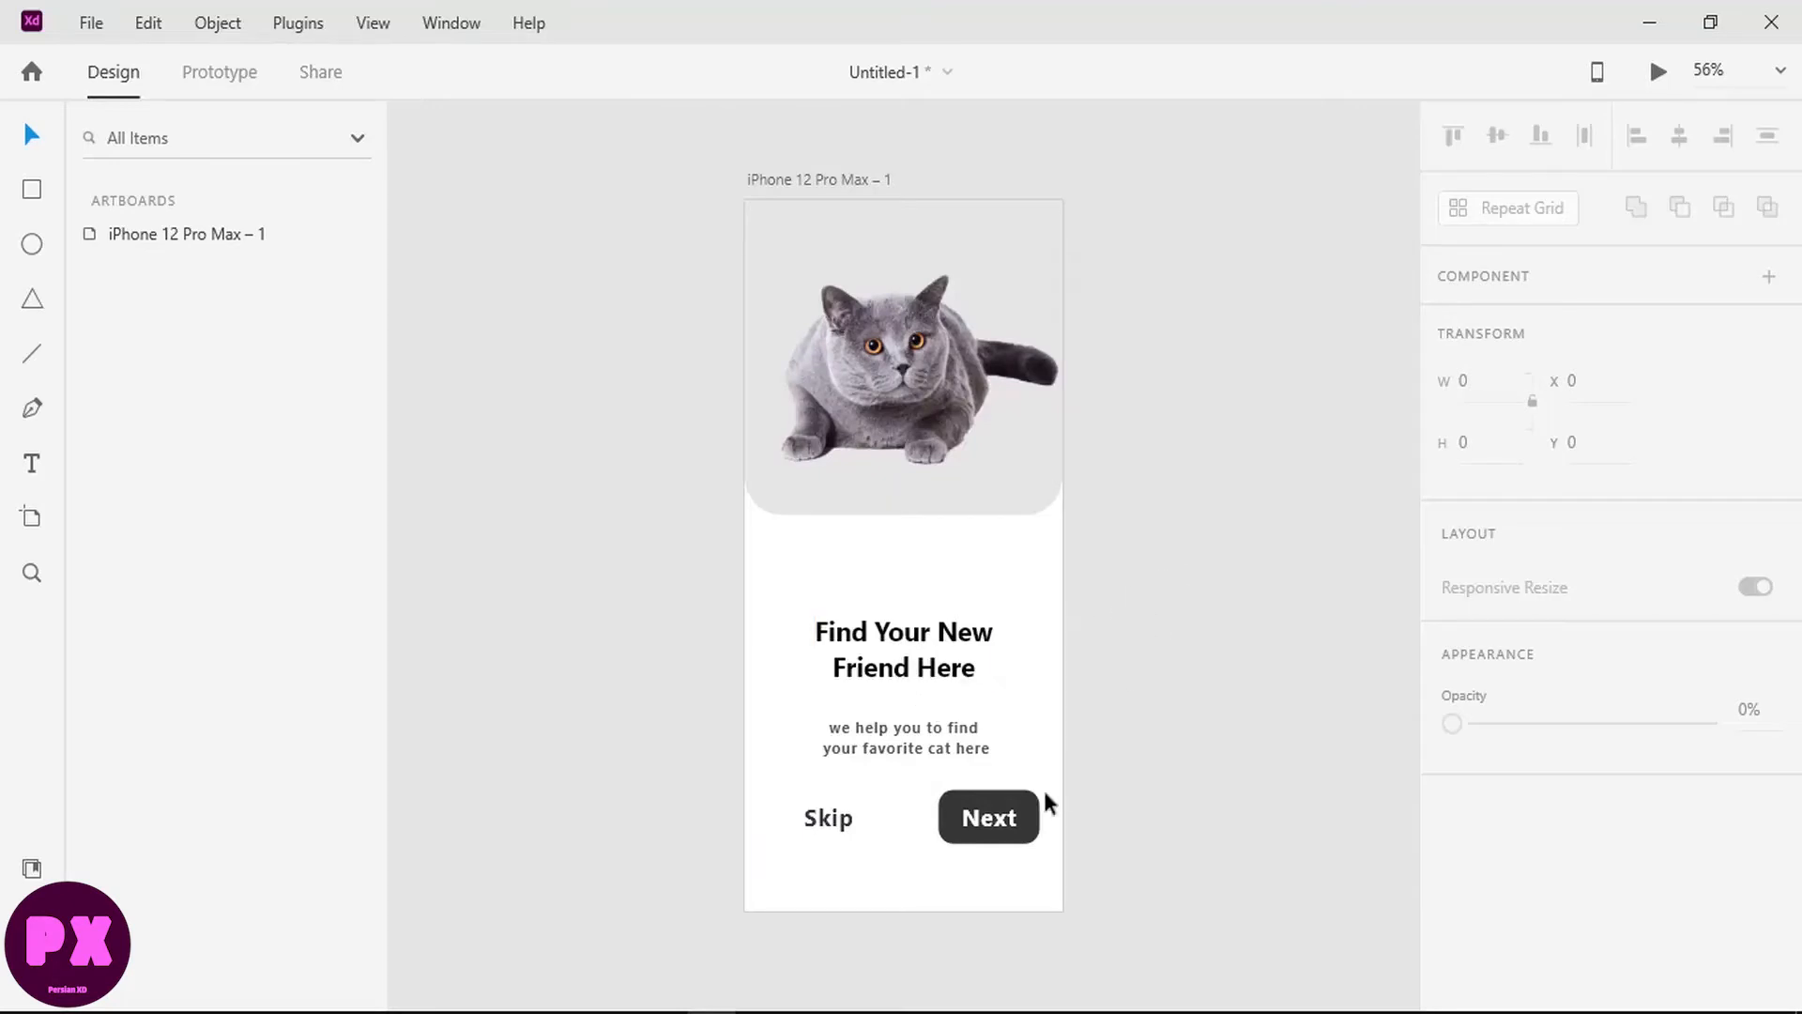
Step: Group the cat picture with its grey background rectangle, name the group "image" and collapse the button1 group
left_click(893, 450)
left_click(888, 487, "shift")
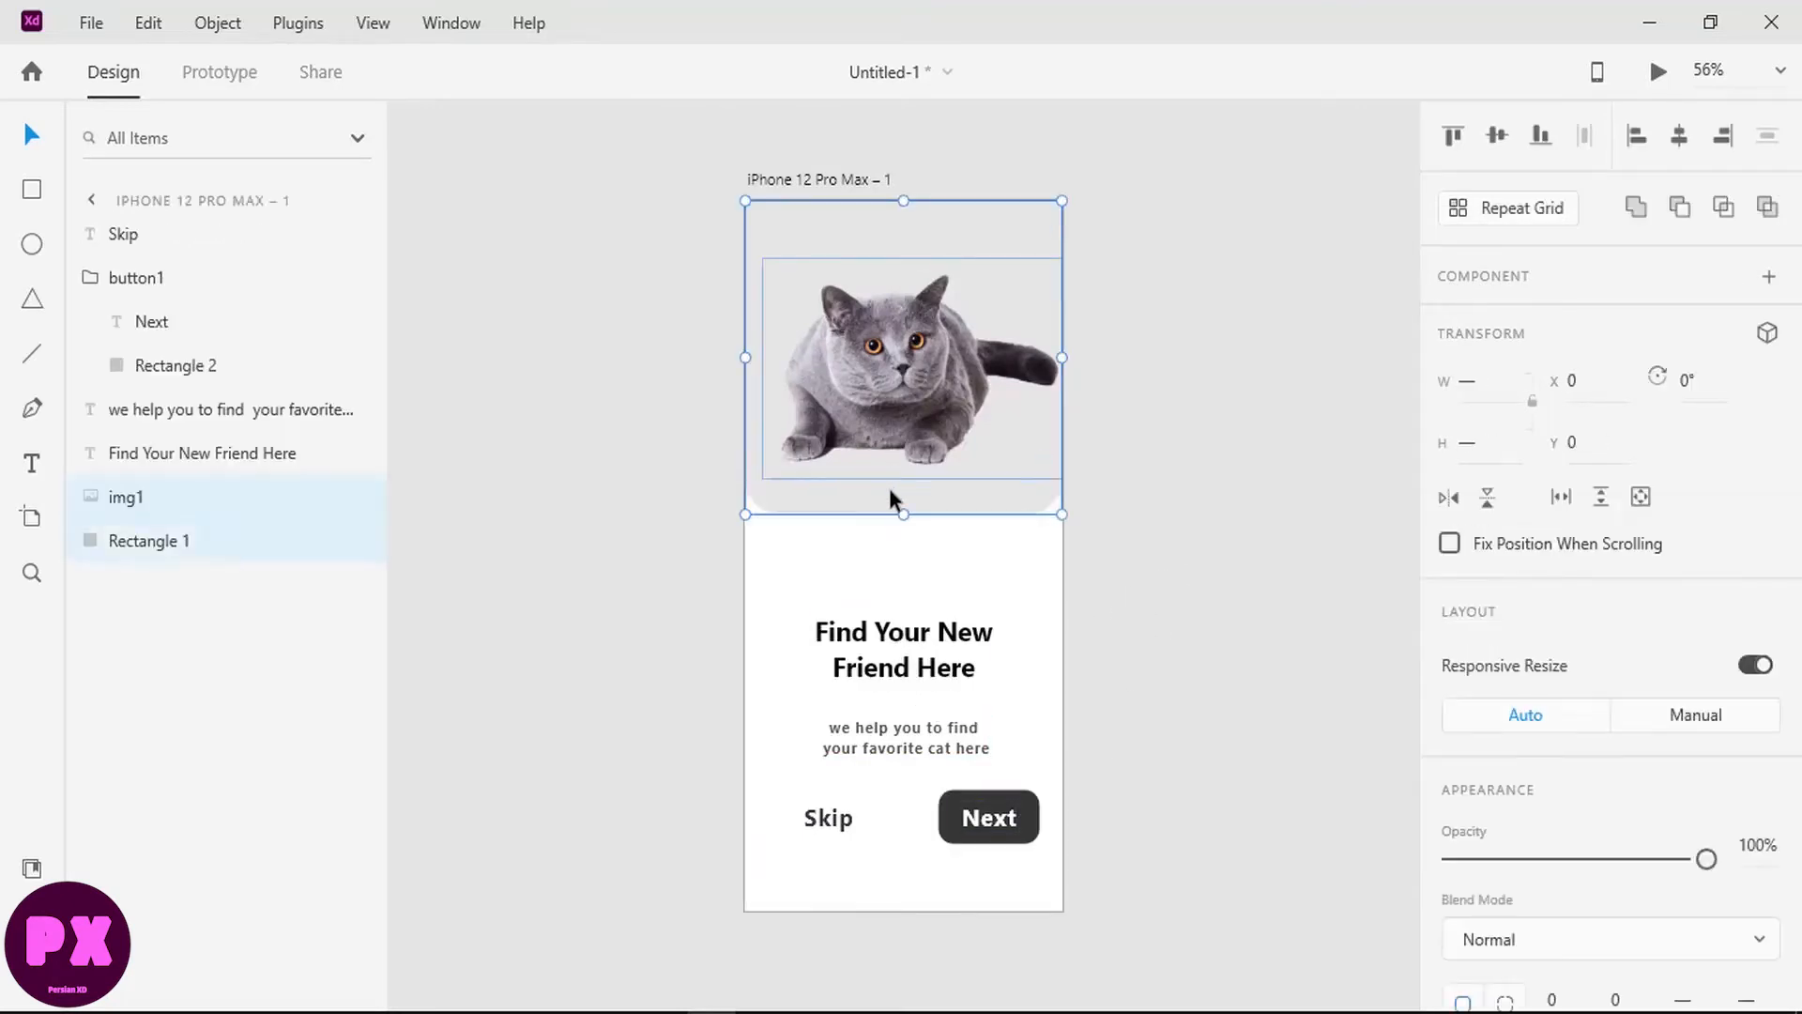
key("ctrl+g")
double_click(124, 497)
type("image")
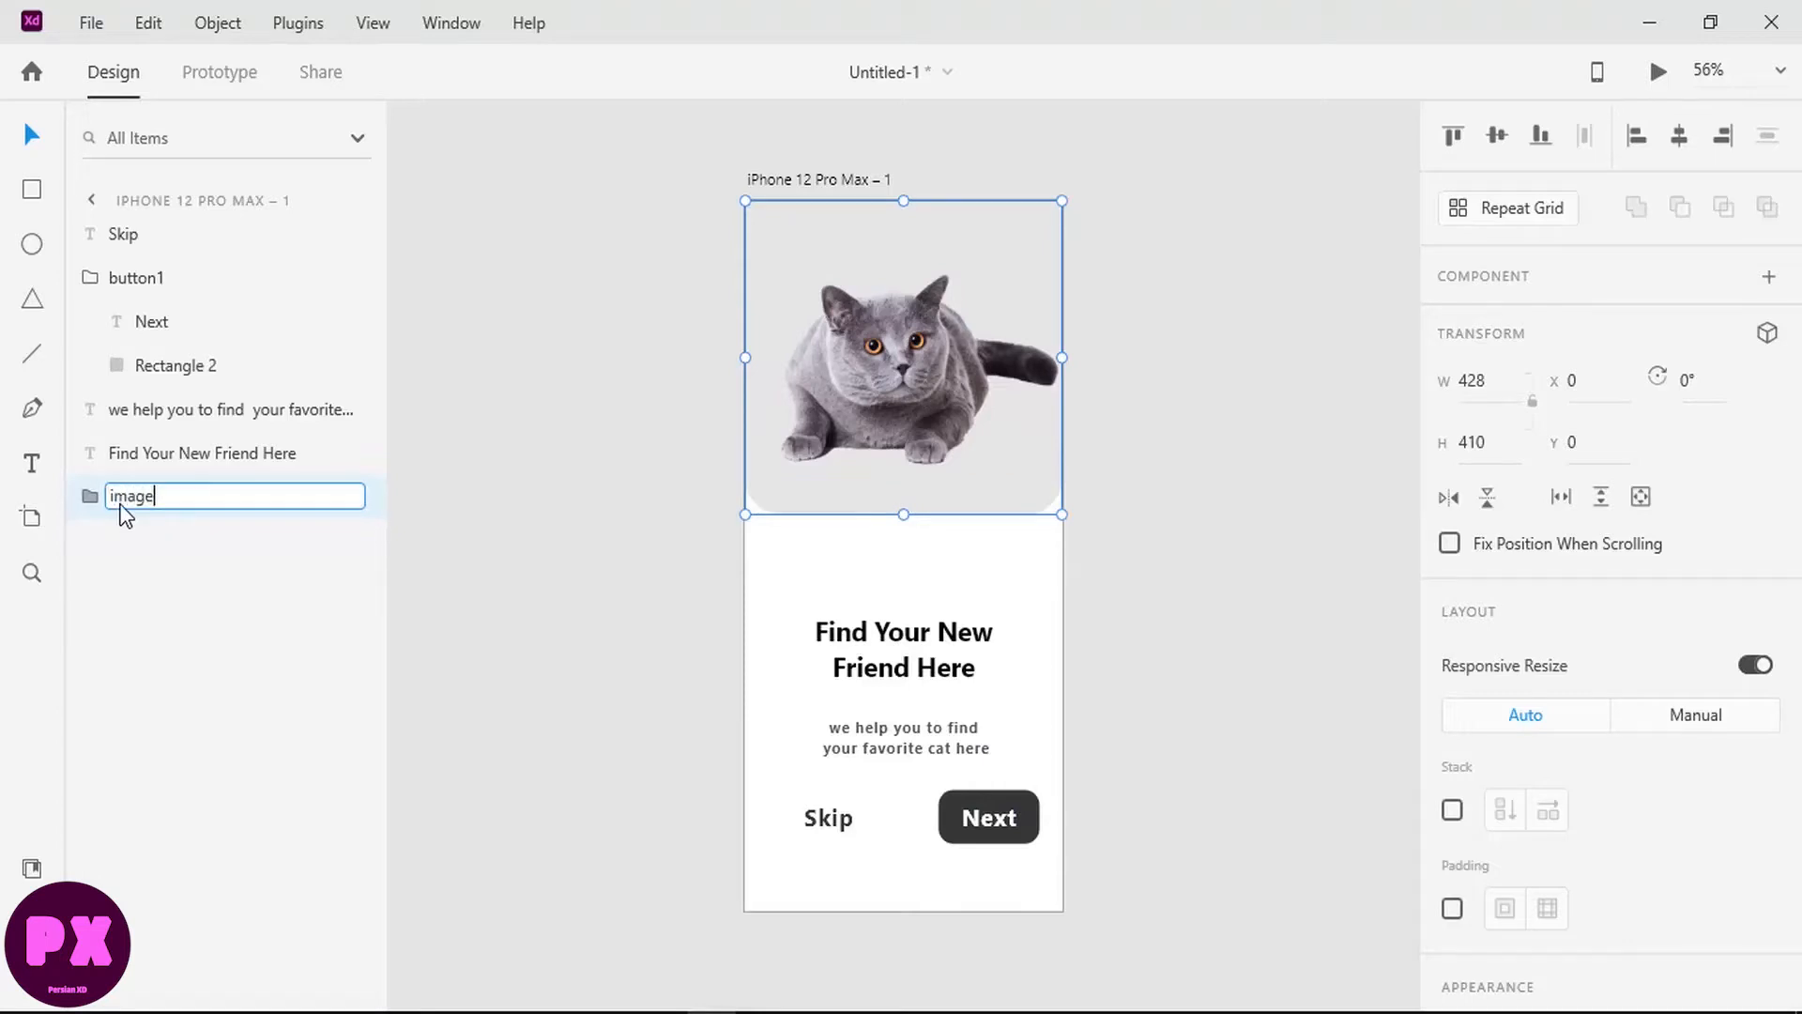
key("Return")
left_click(88, 285)
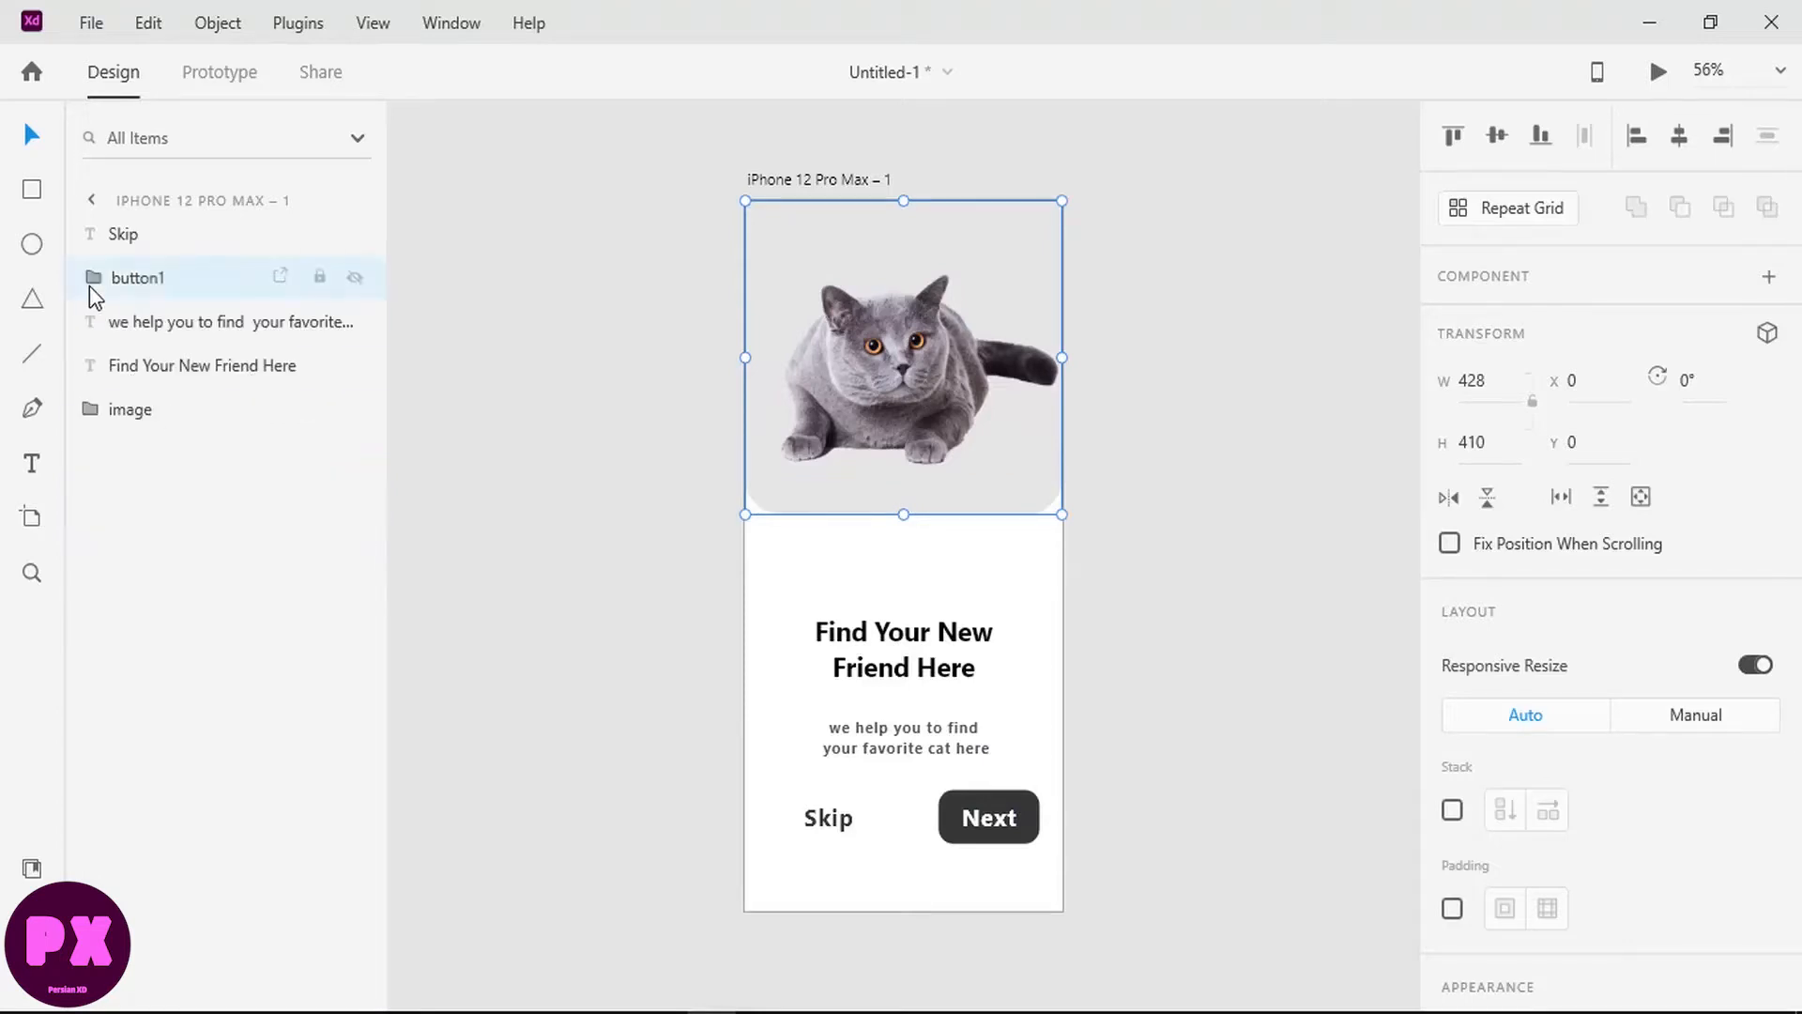
Step: Try to align the image group, heading, tagline, "Skip" label and Next button on one horizontal centre
left_click(88, 286)
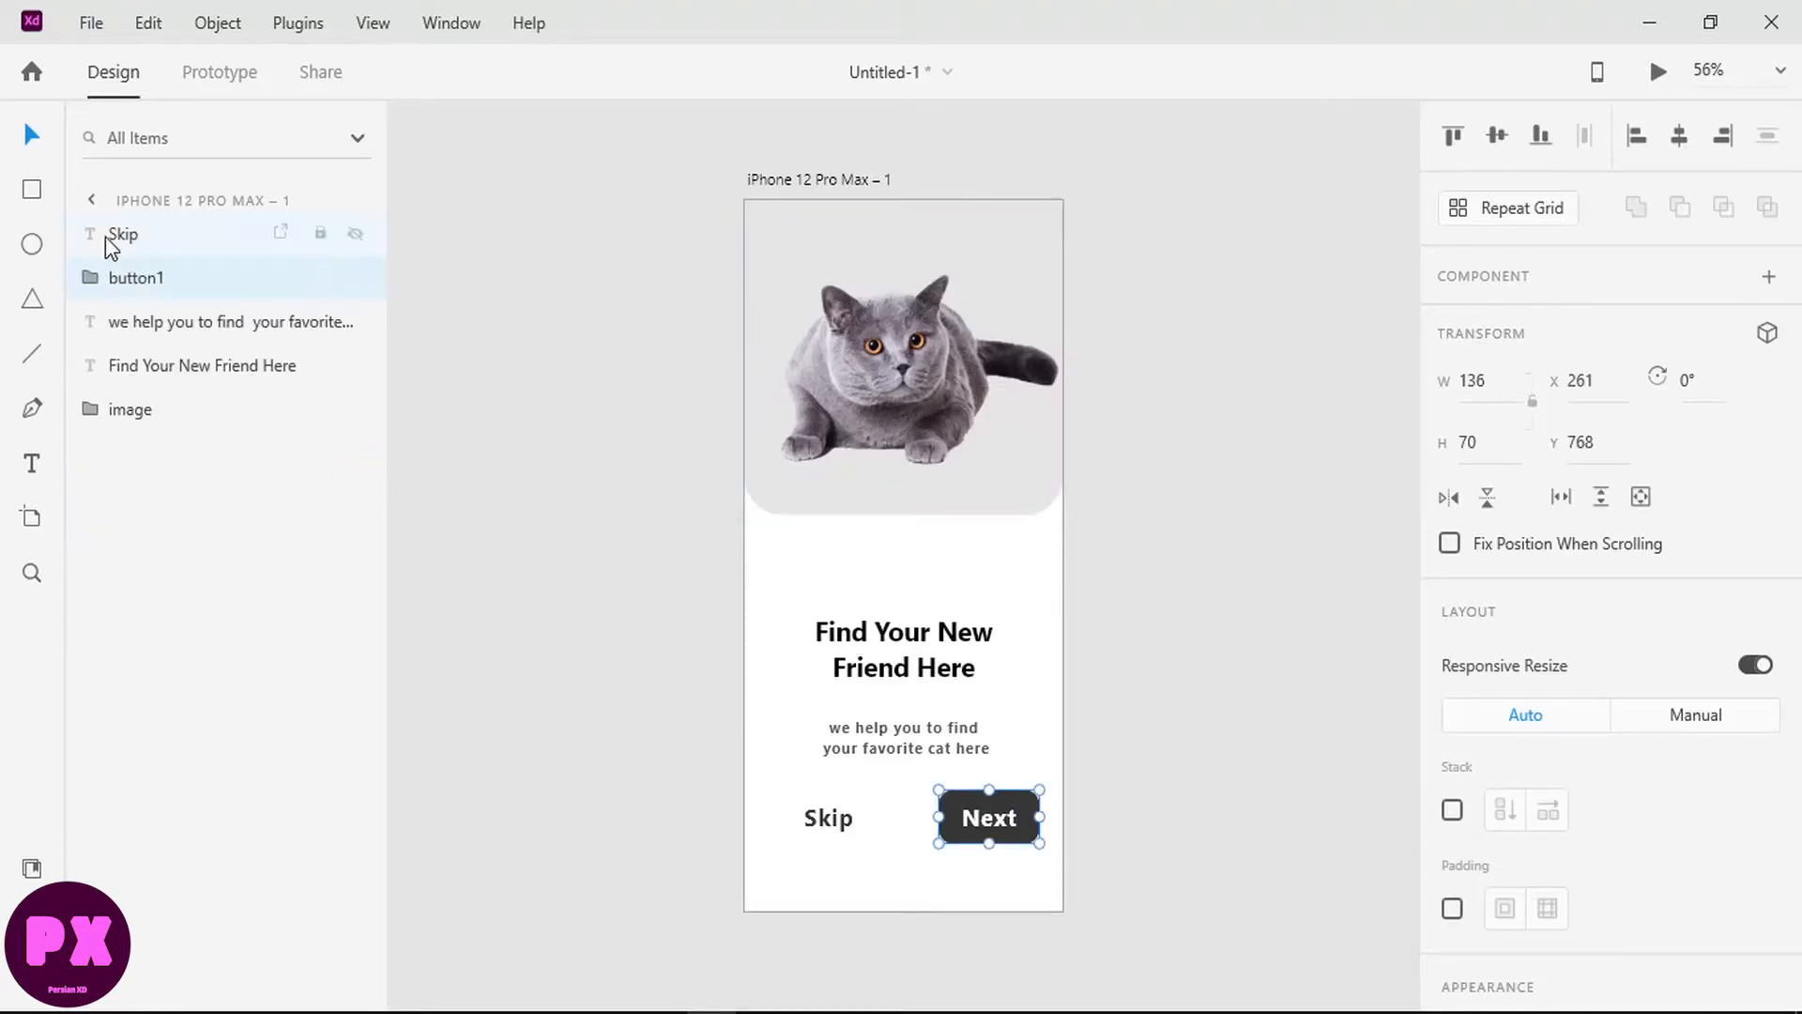
left_click(829, 818, "shift")
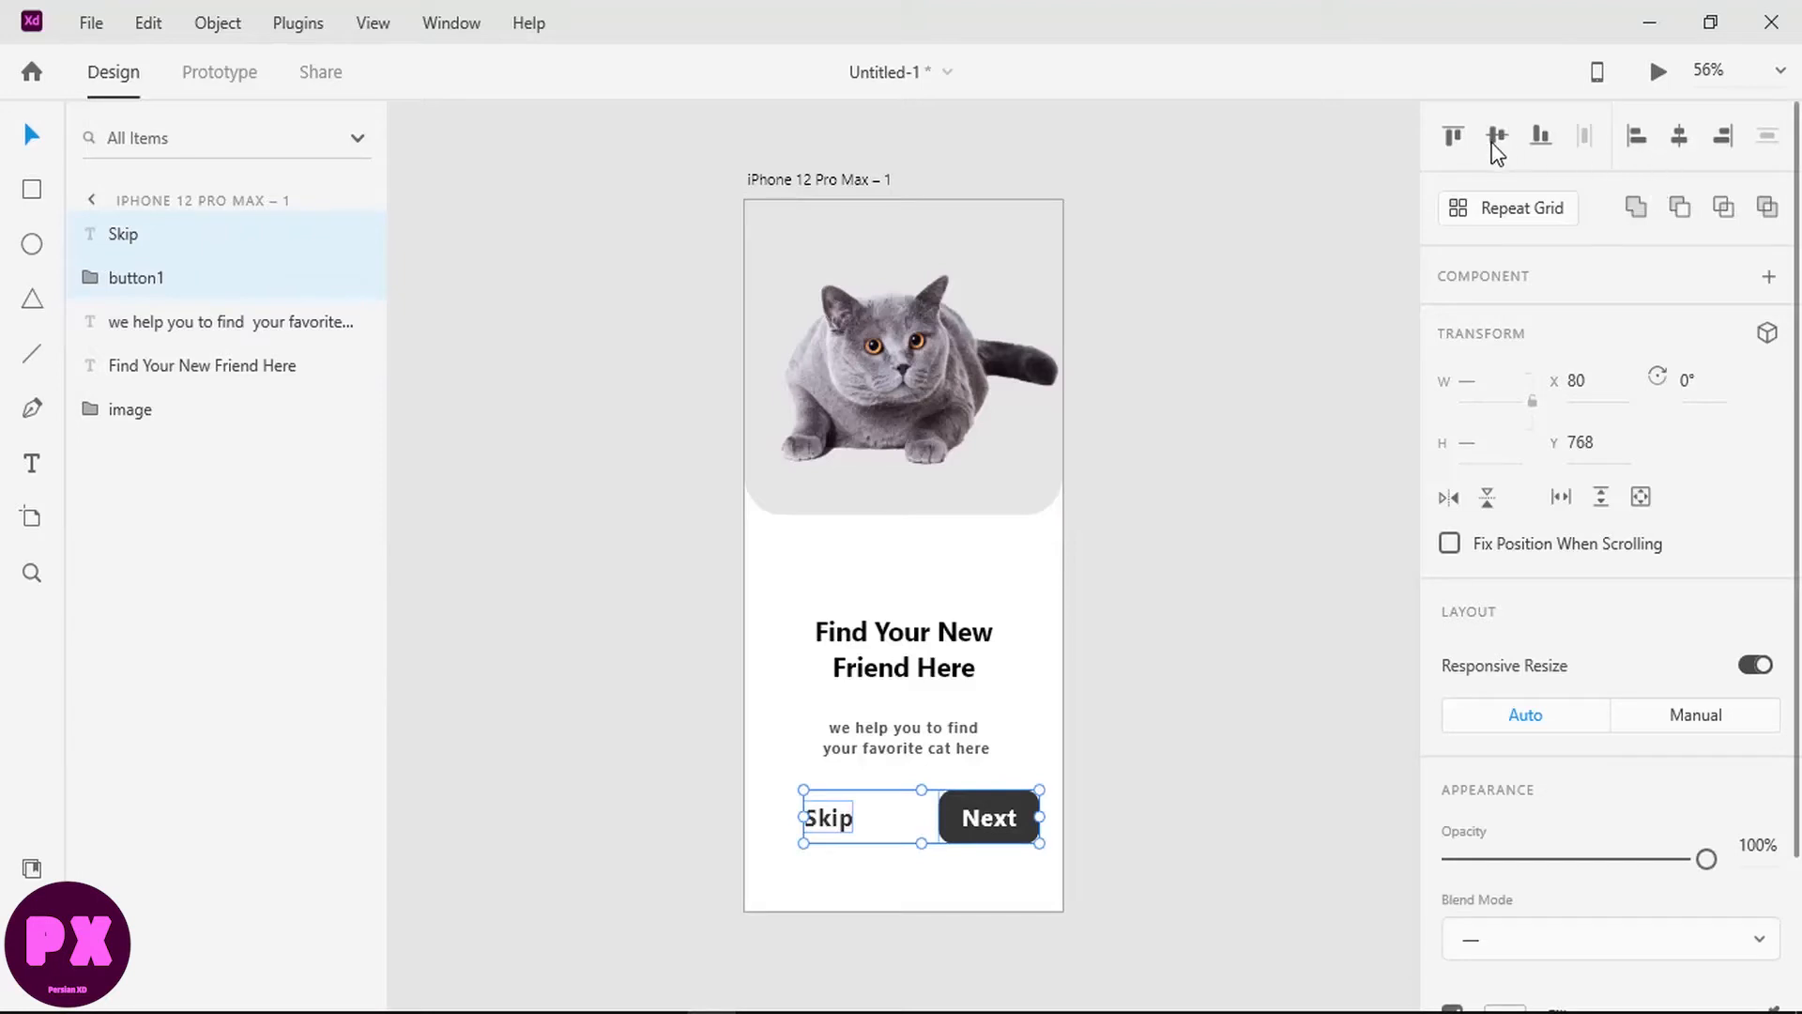
left_click(901, 728, "shift")
left_click(903, 648, "shift")
left_click(903, 482, "shift")
left_click(1680, 138)
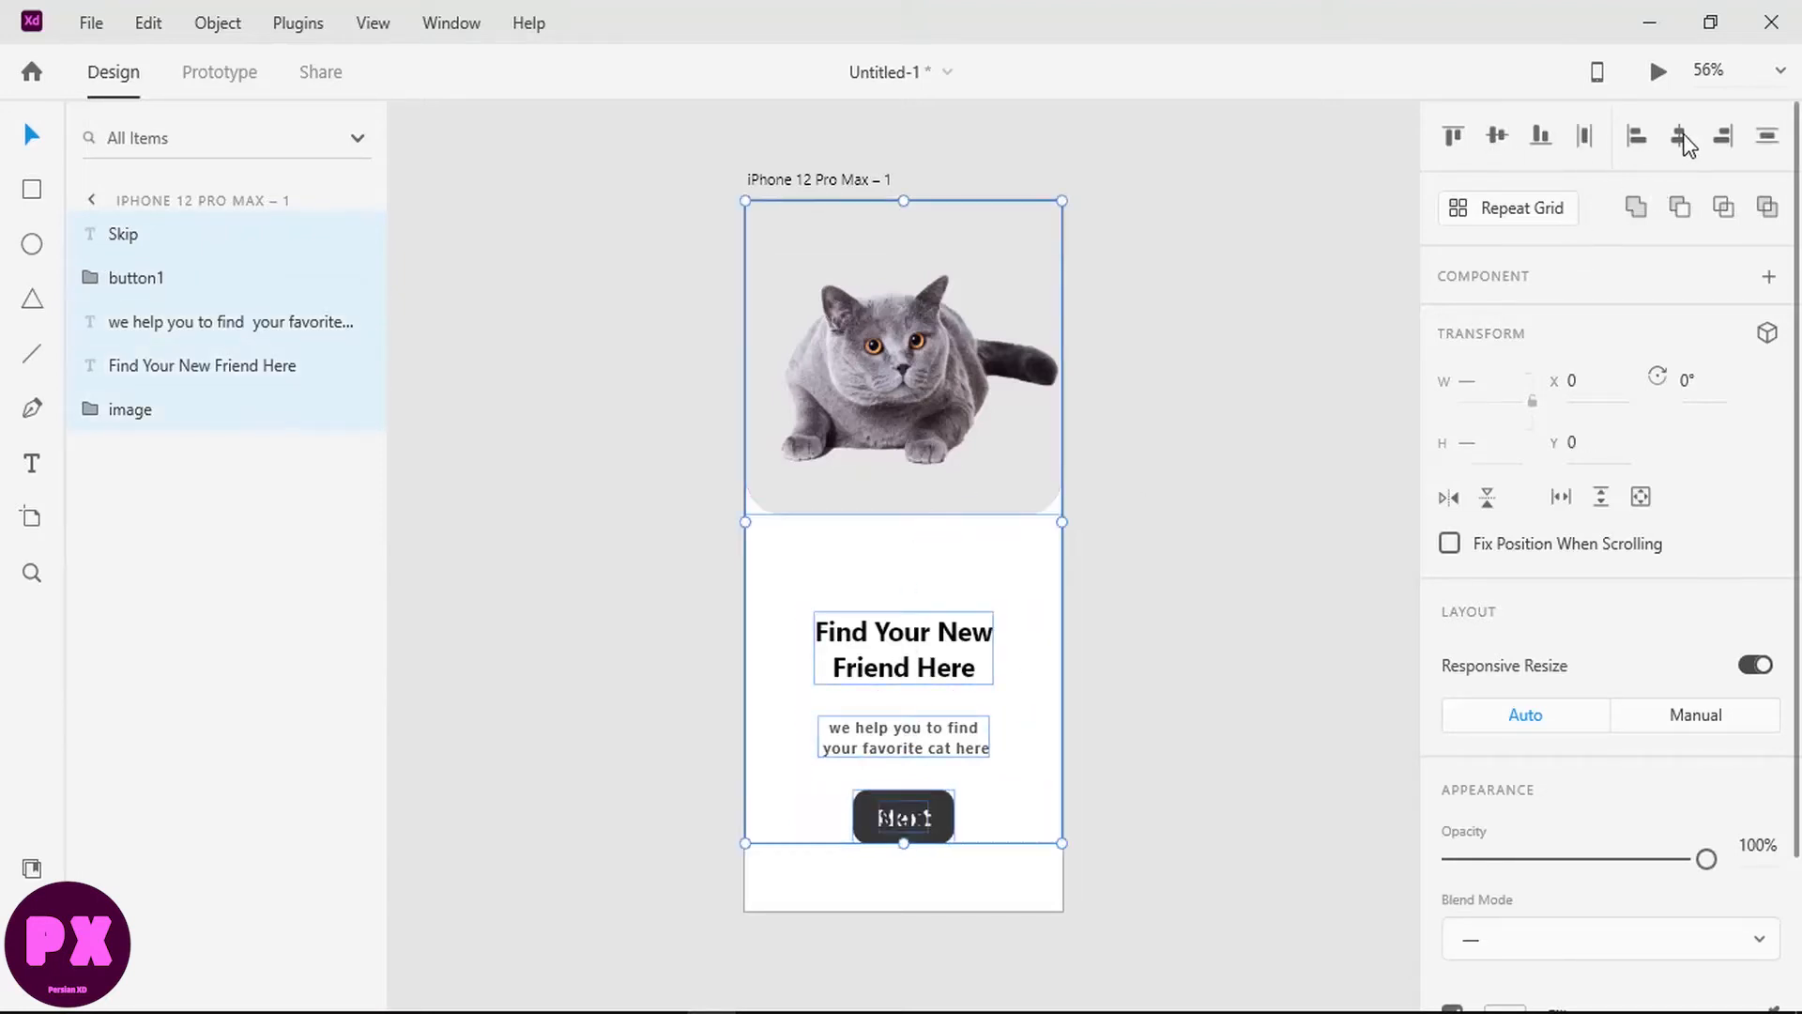
key("ctrl+z")
left_click(1164, 718)
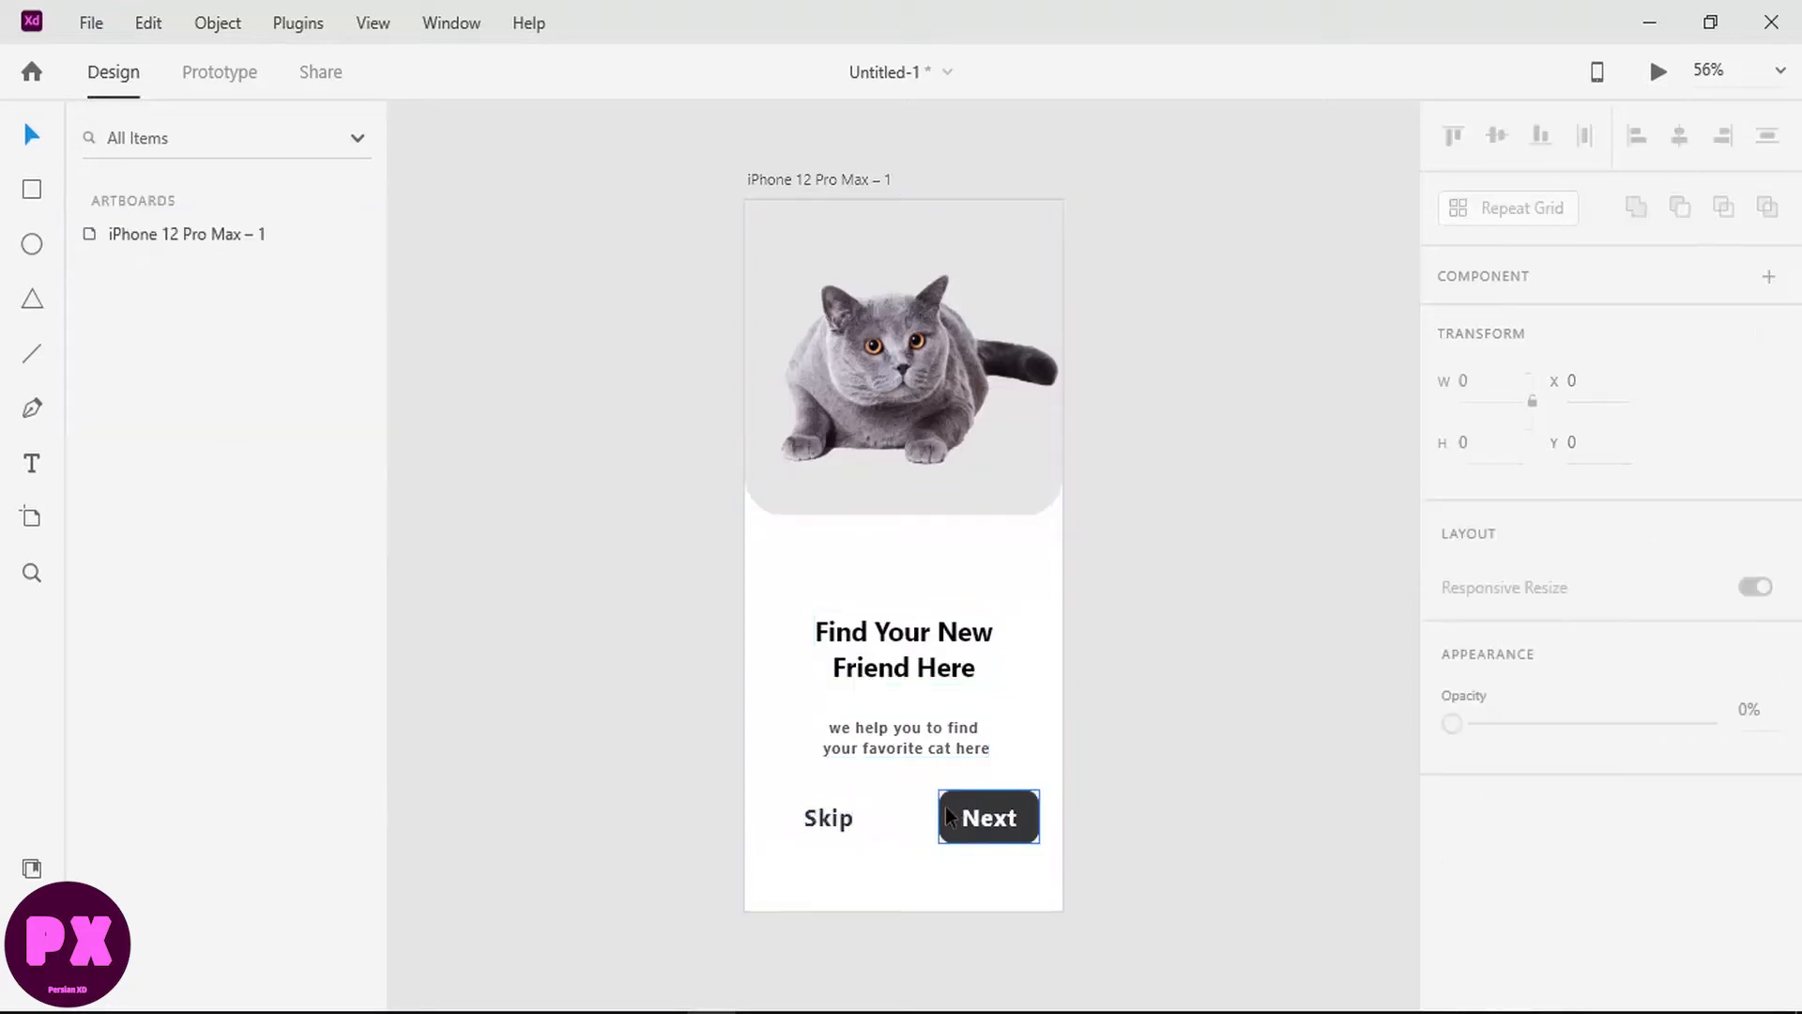
Step: Move the "Skip" label a little further left toward the artboard's edge, keeping it level with the Next button
left_click(830, 819)
mouse_move(835, 824)
left_mouse_down()
mouse_move(797, 823)
mouse_move(808, 813)
left_mouse_up()
left_click(655, 533)
Step: Add a second iPhone 12 Pro Max artboard to the right of the first one
scroll(655, 533, "down", 5)
scroll(657, 542, "up", 4)
key("a")
left_click(1087, 528)
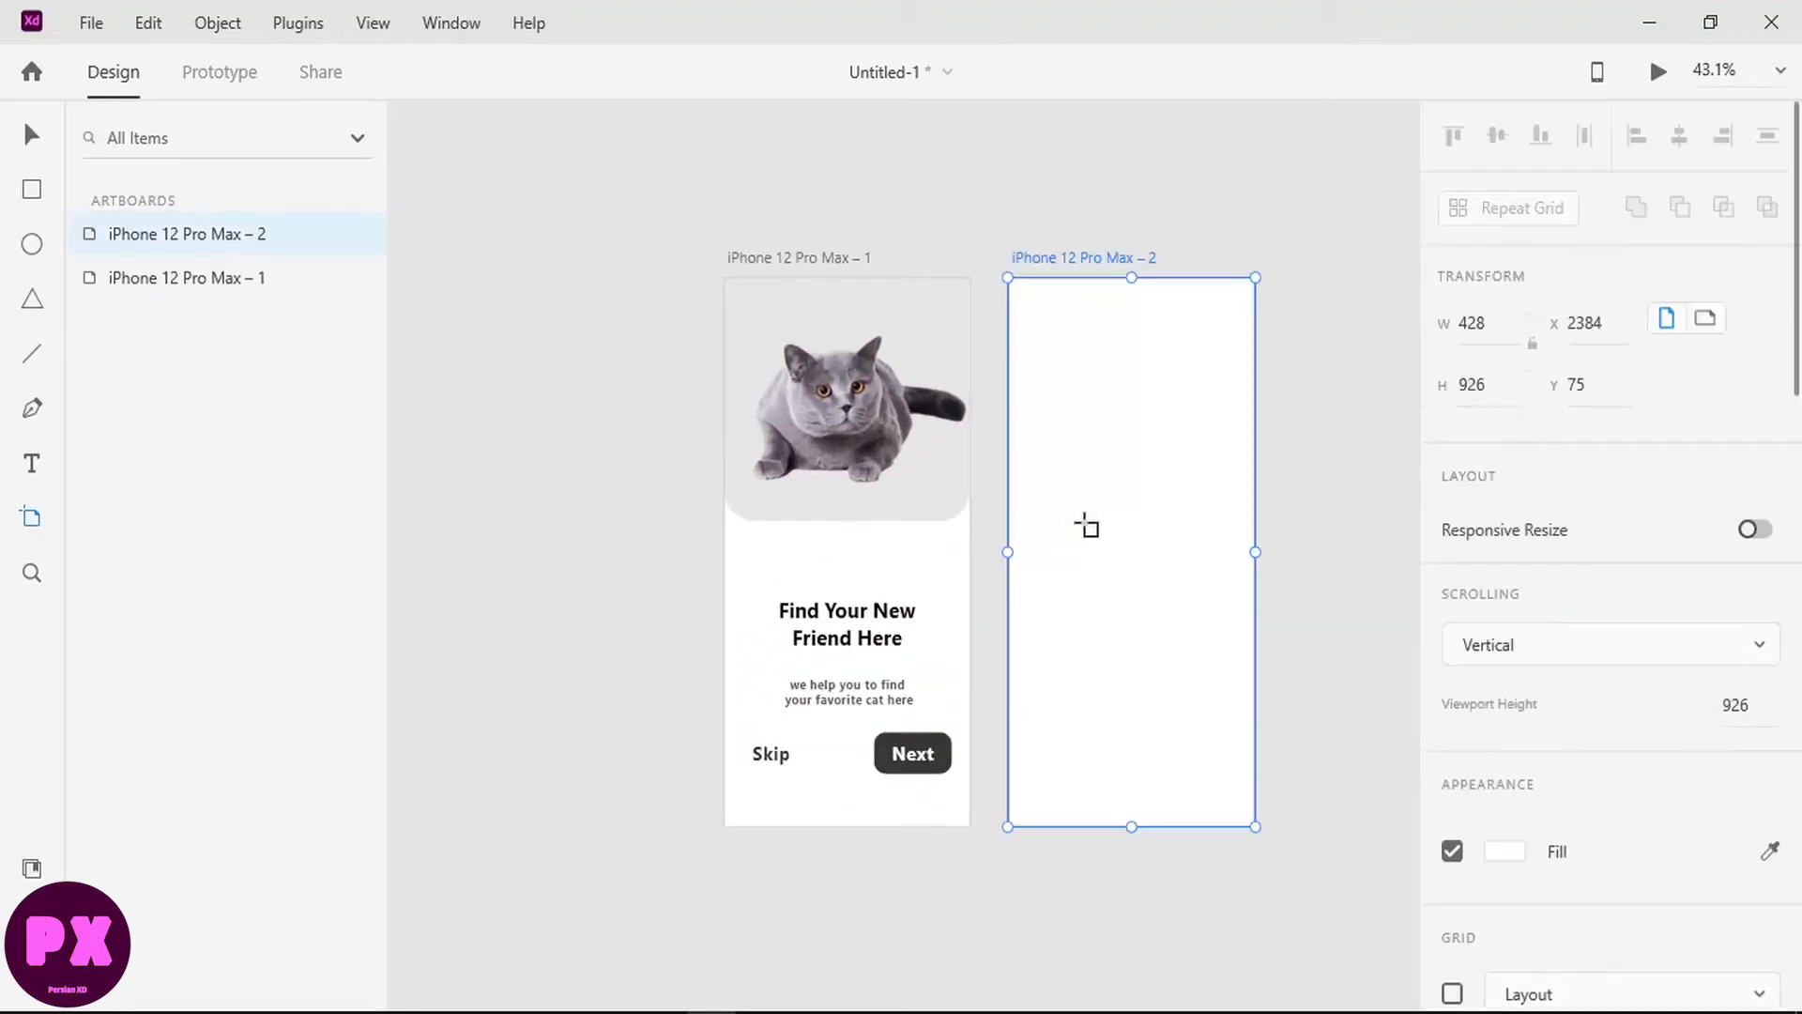
scroll(1081, 525, "up", 1)
key("v")
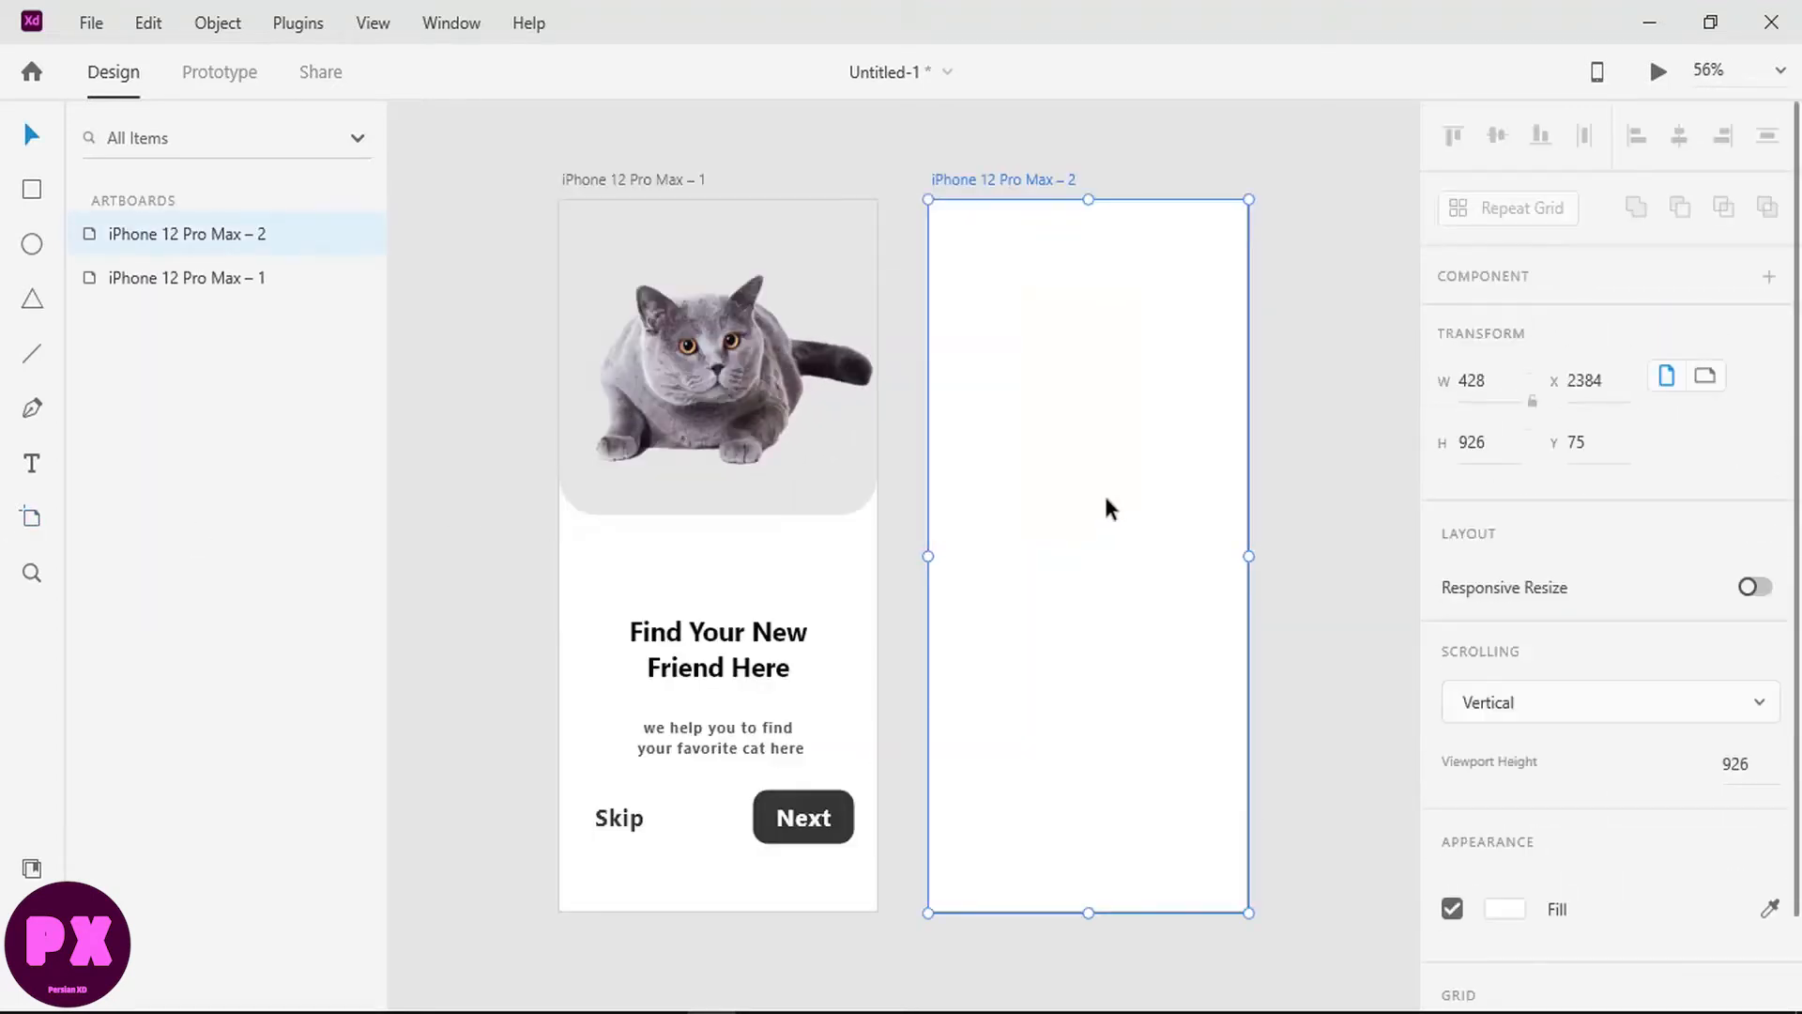
Step: Add a text label reading "Tokyo, Japan" near the upper left corner of the second artboard
scroll(1096, 492, "right", 5)
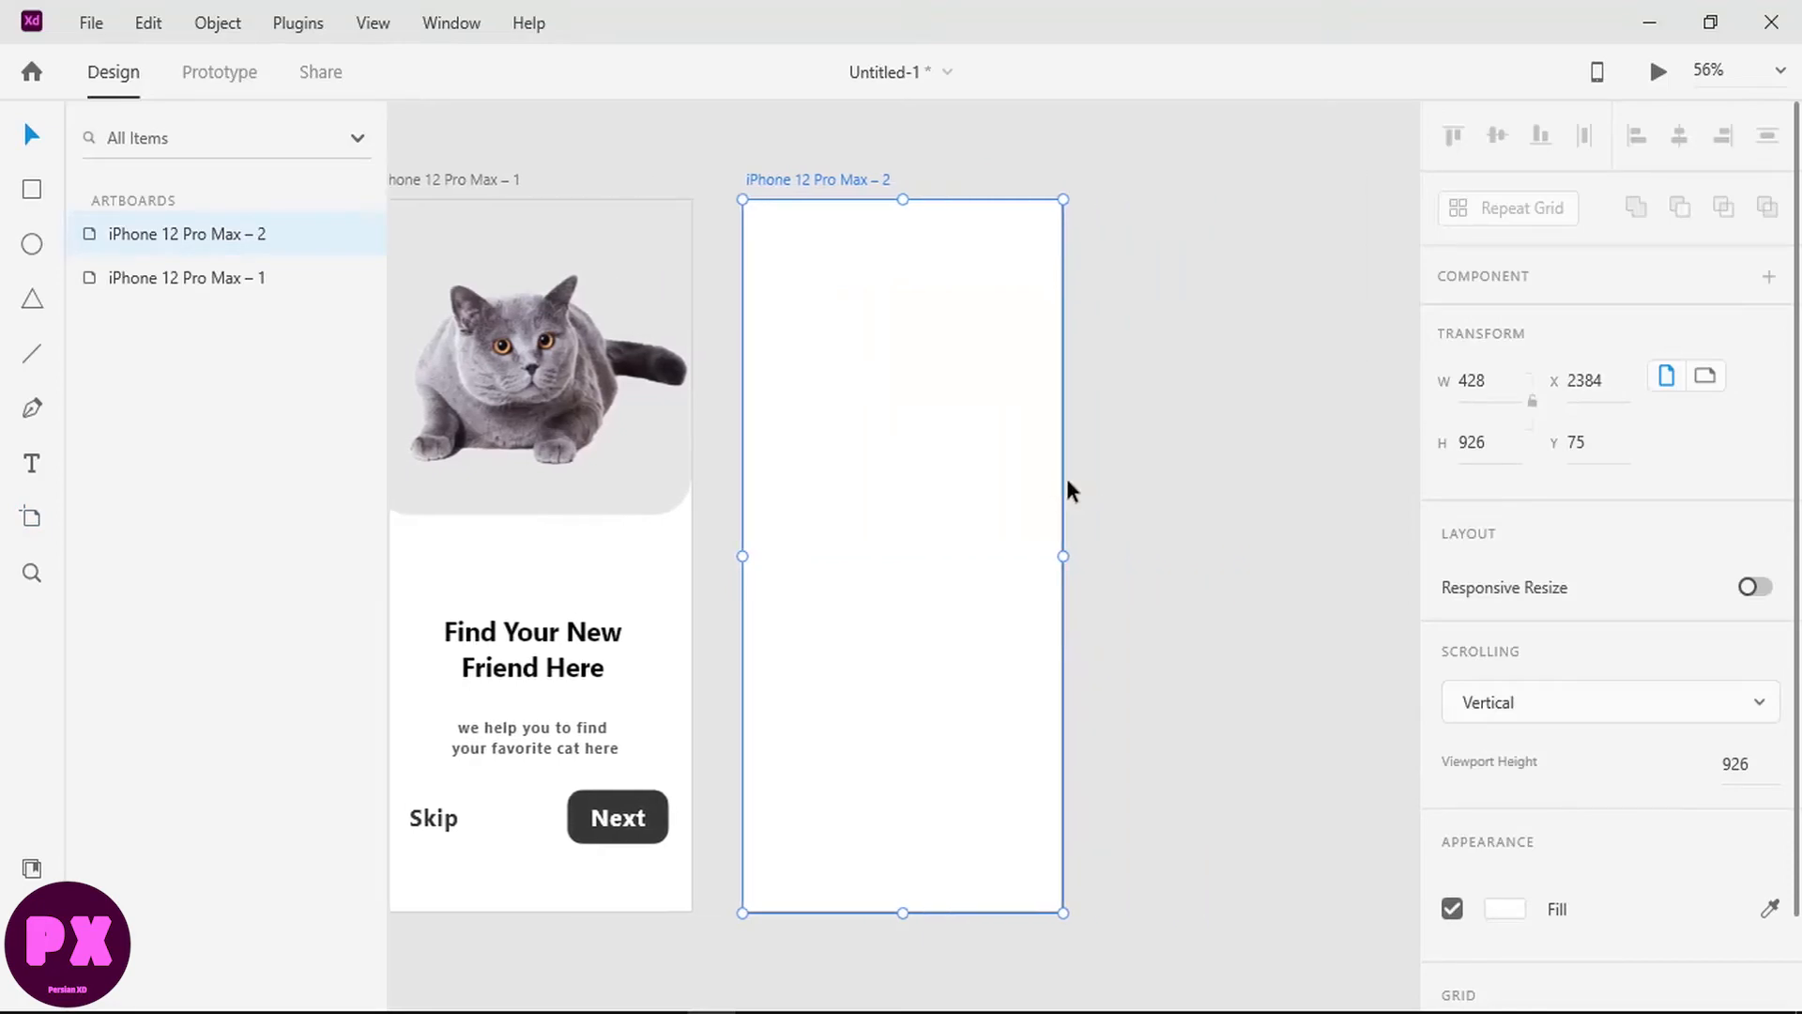
scroll(1066, 474, "up", 1)
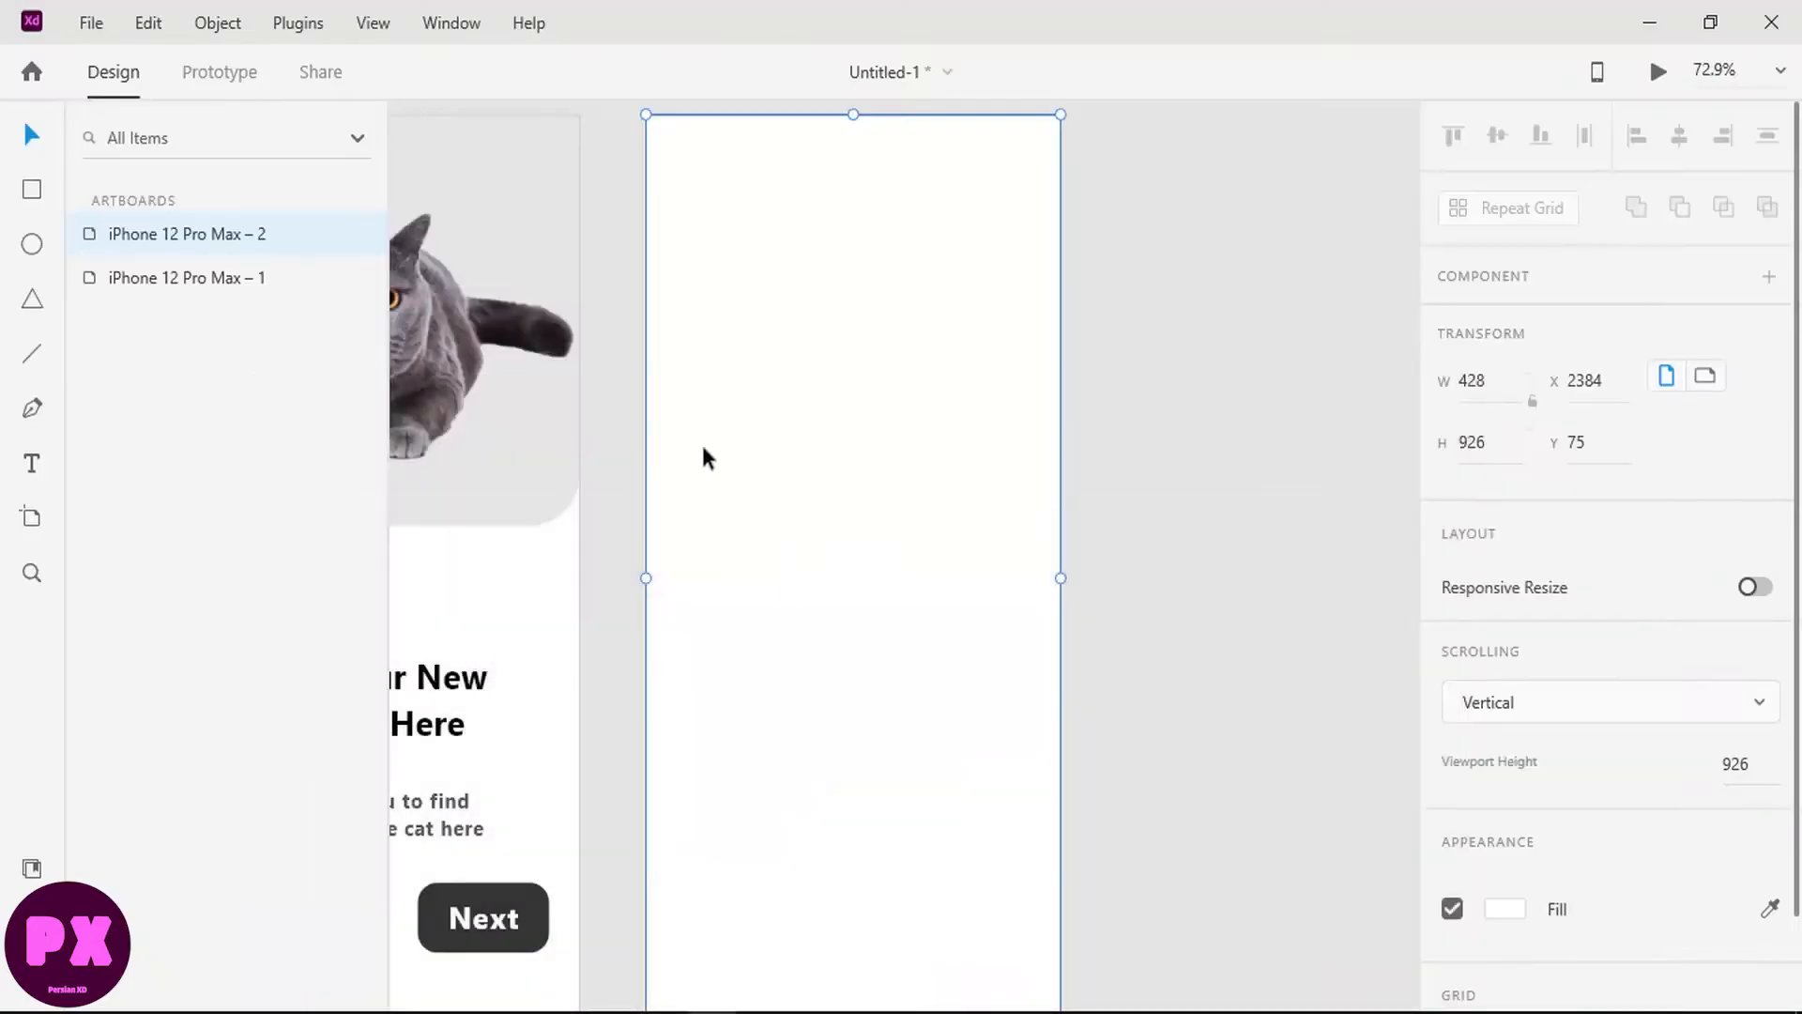
key("t")
left_click(672, 136)
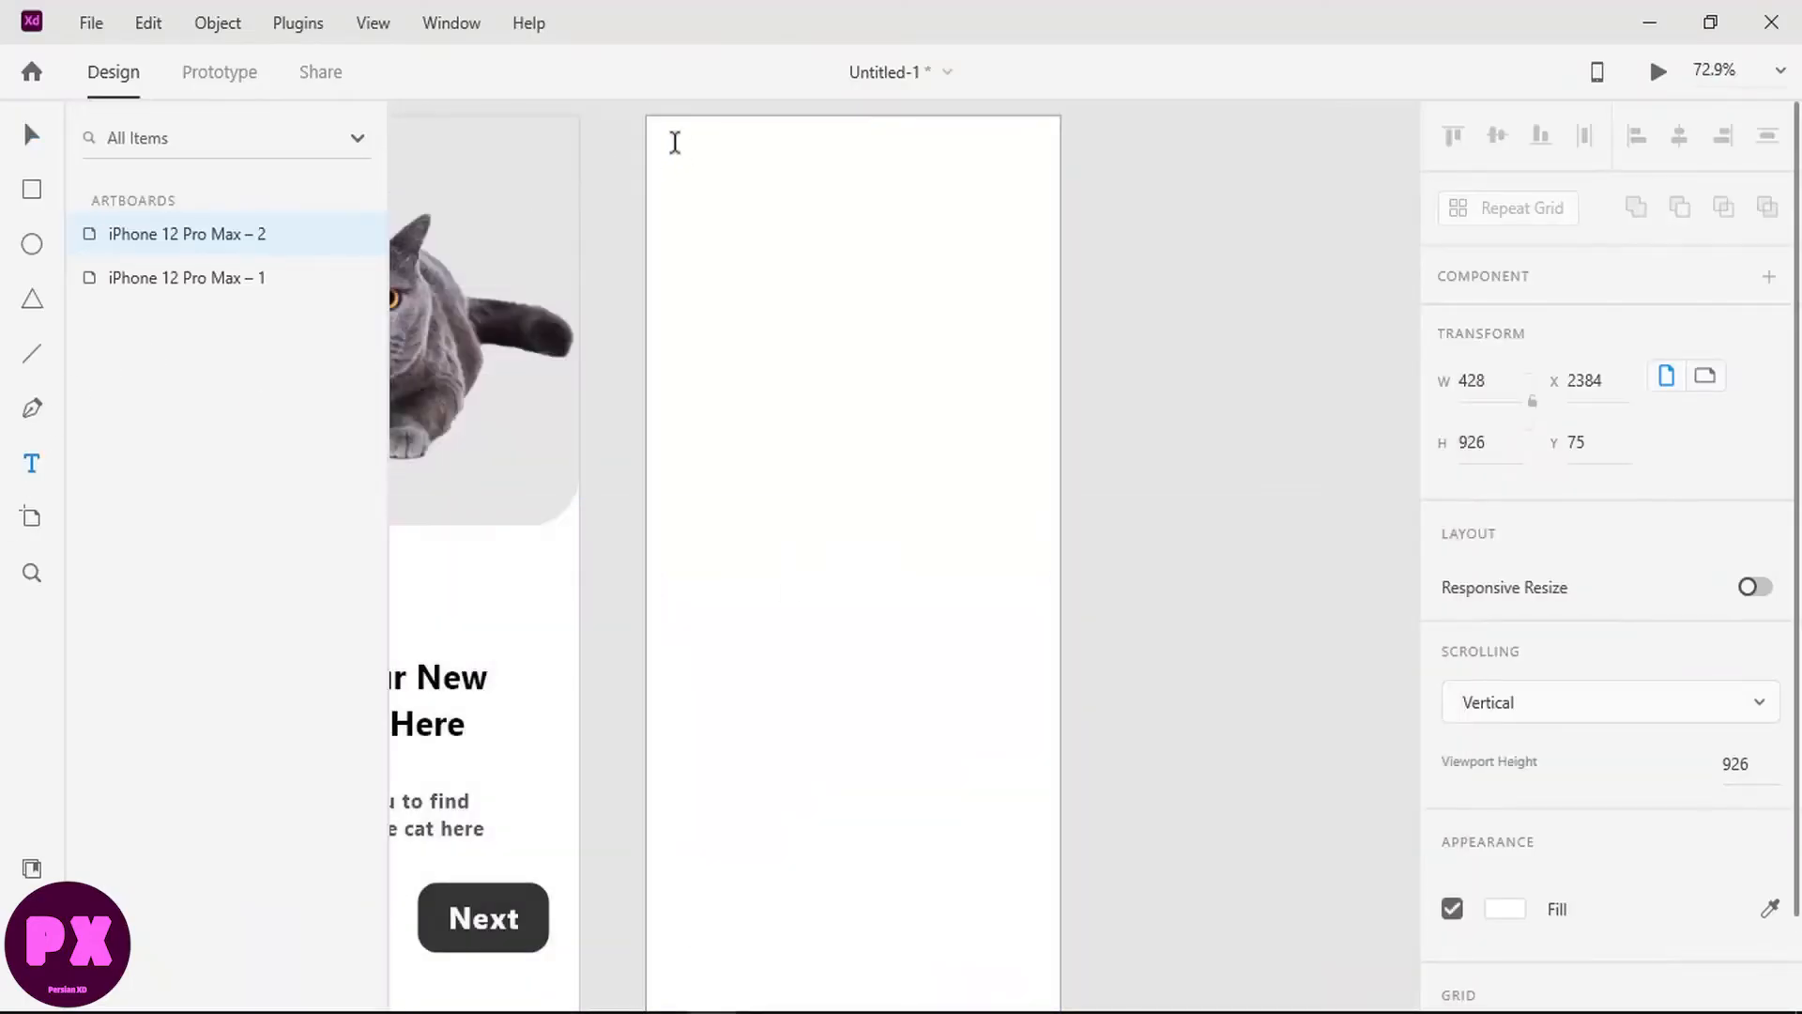
type("To")
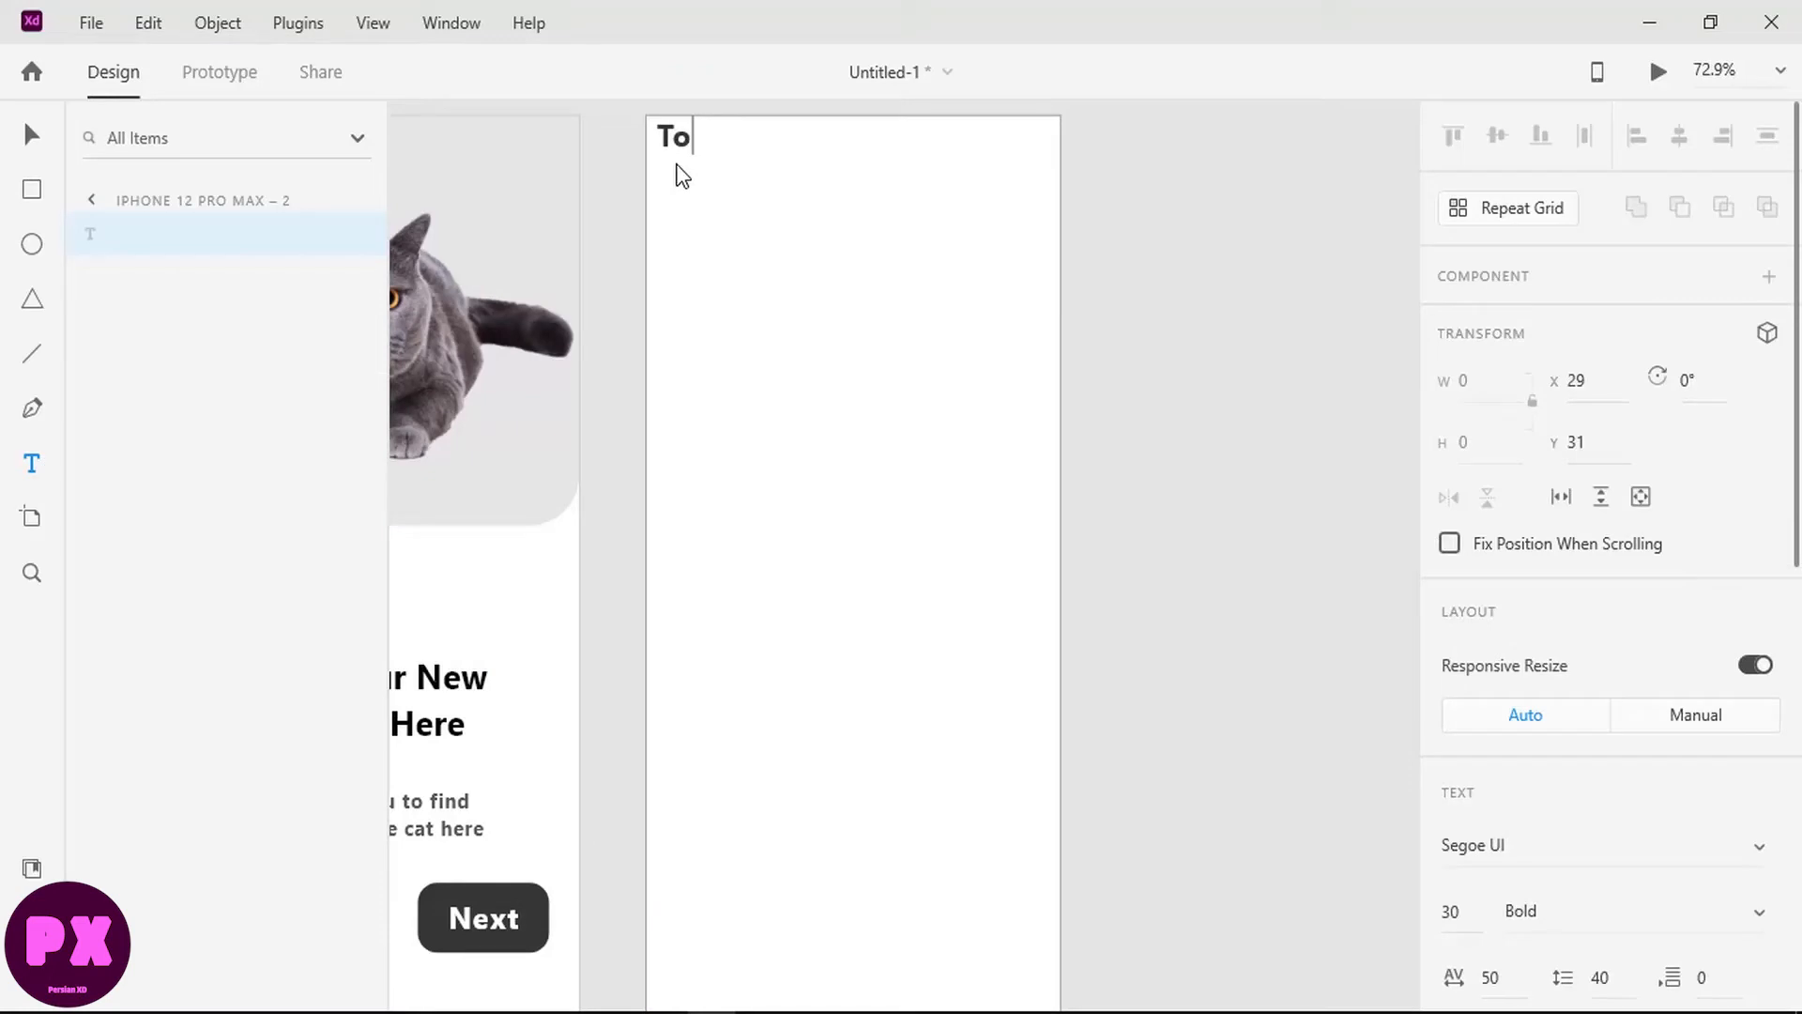
type("kyo, j")
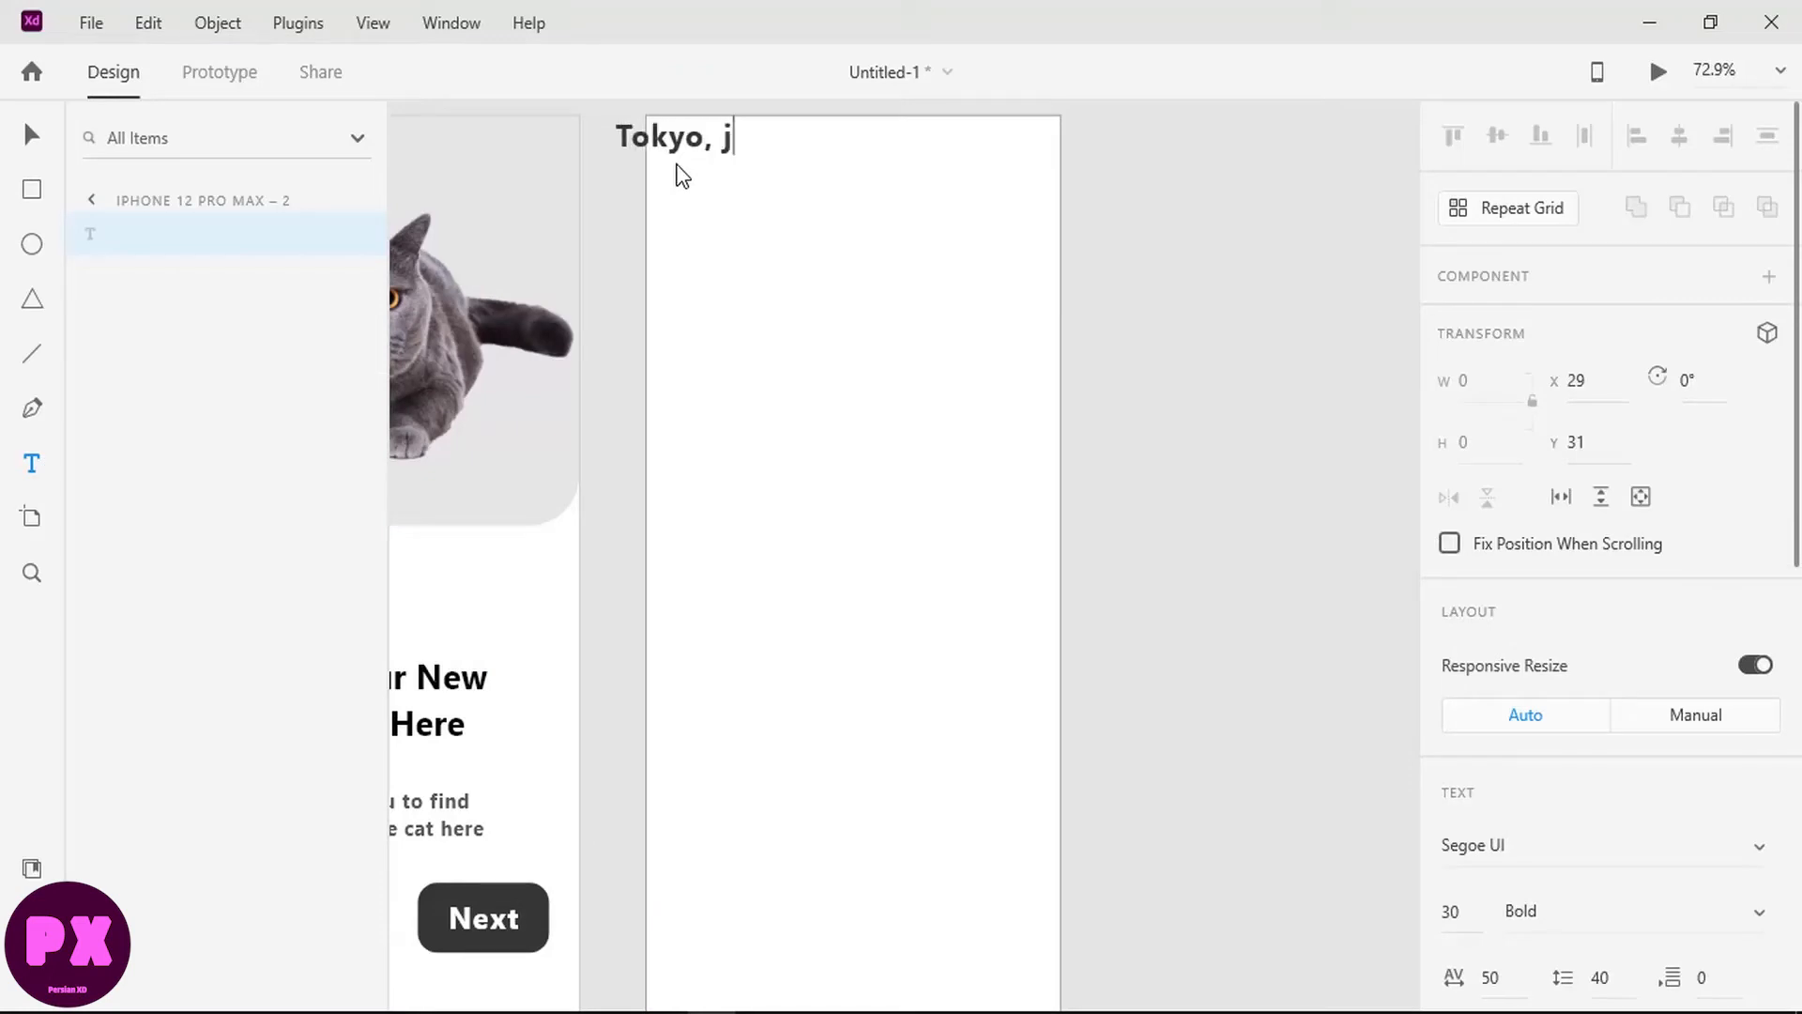
key("BackSpace")
type("Japan")
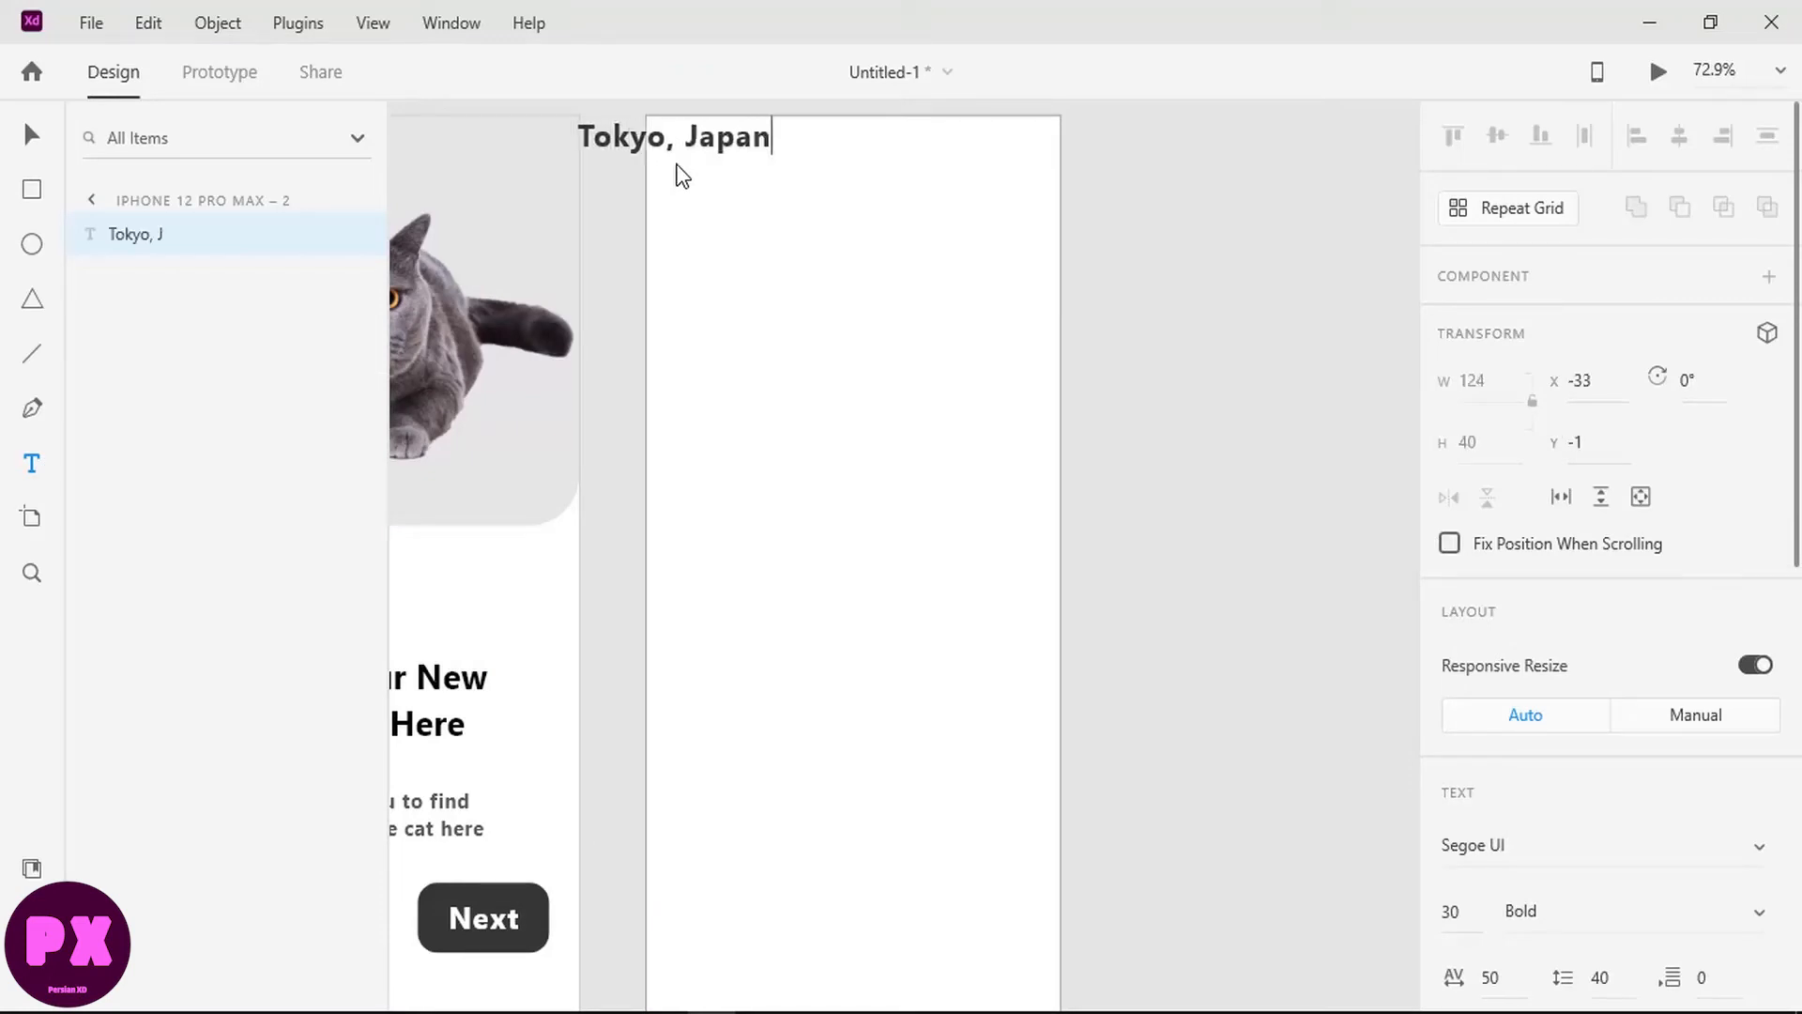
Step: Set the "Tokyo, Japan" label's font size to 20 and move it fully inside the second artboard's upper left corner
key("ctrl+a")
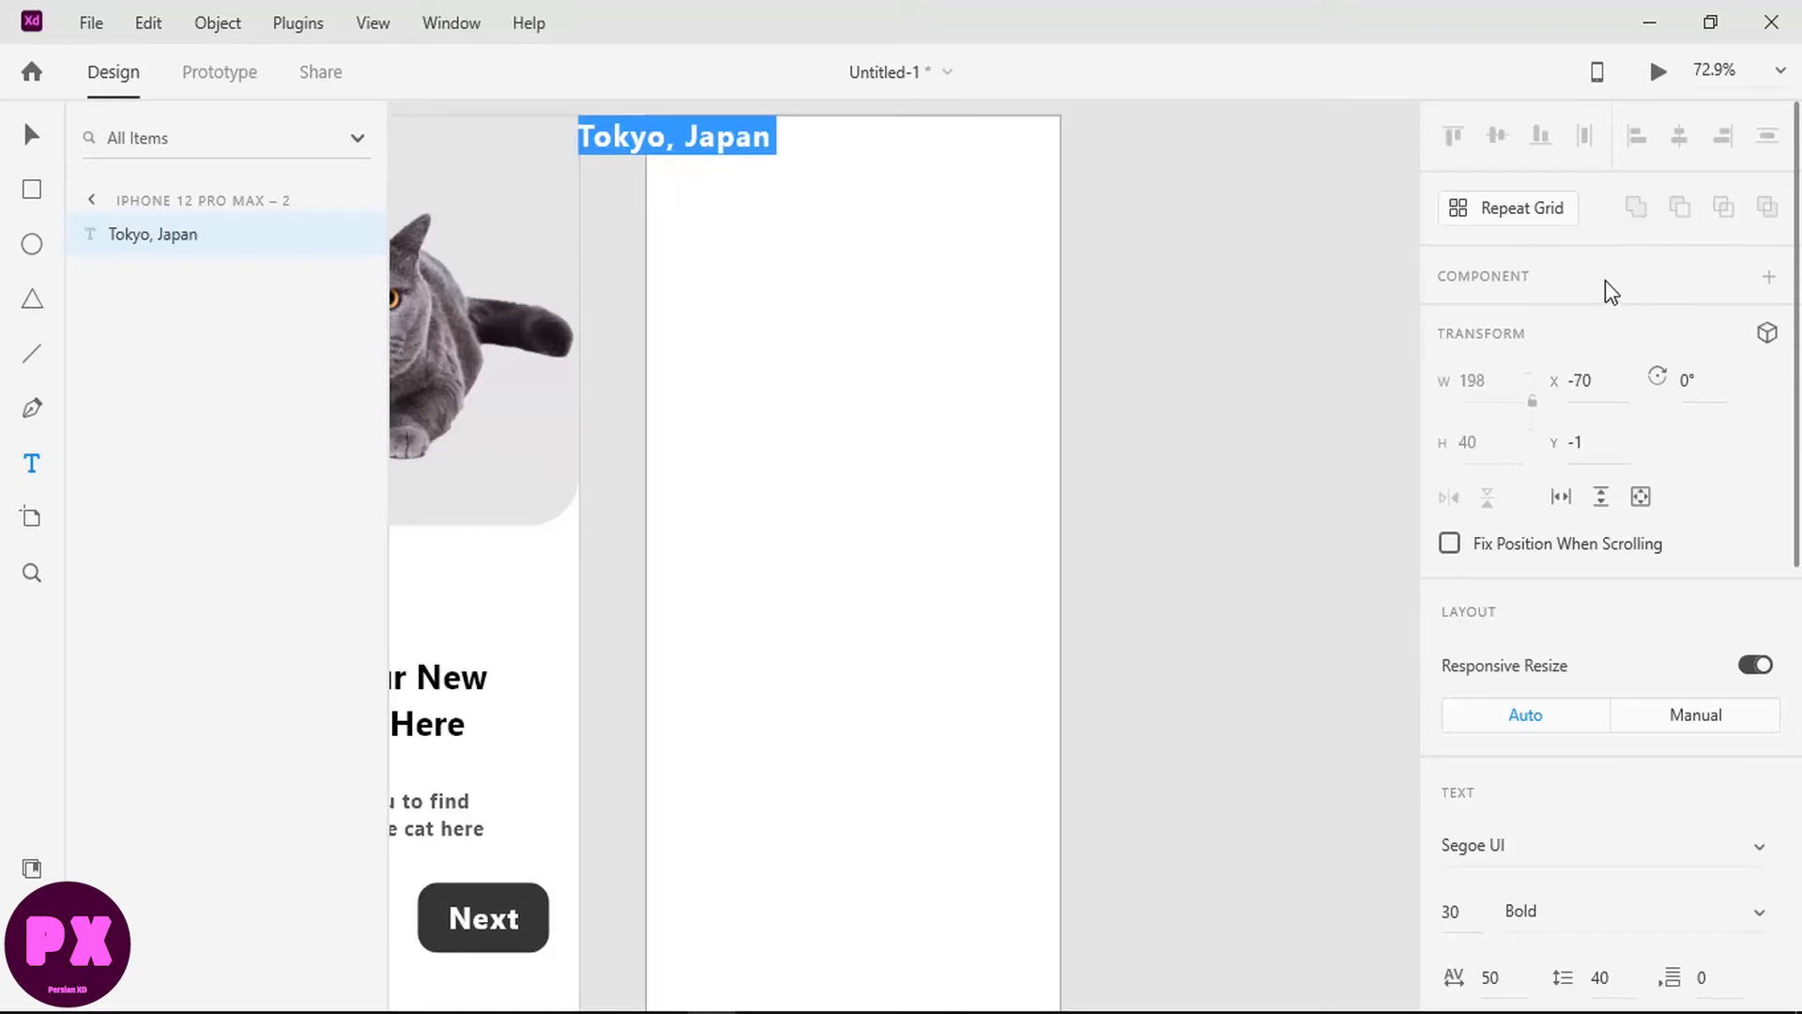
scroll(1493, 469, "down", 10)
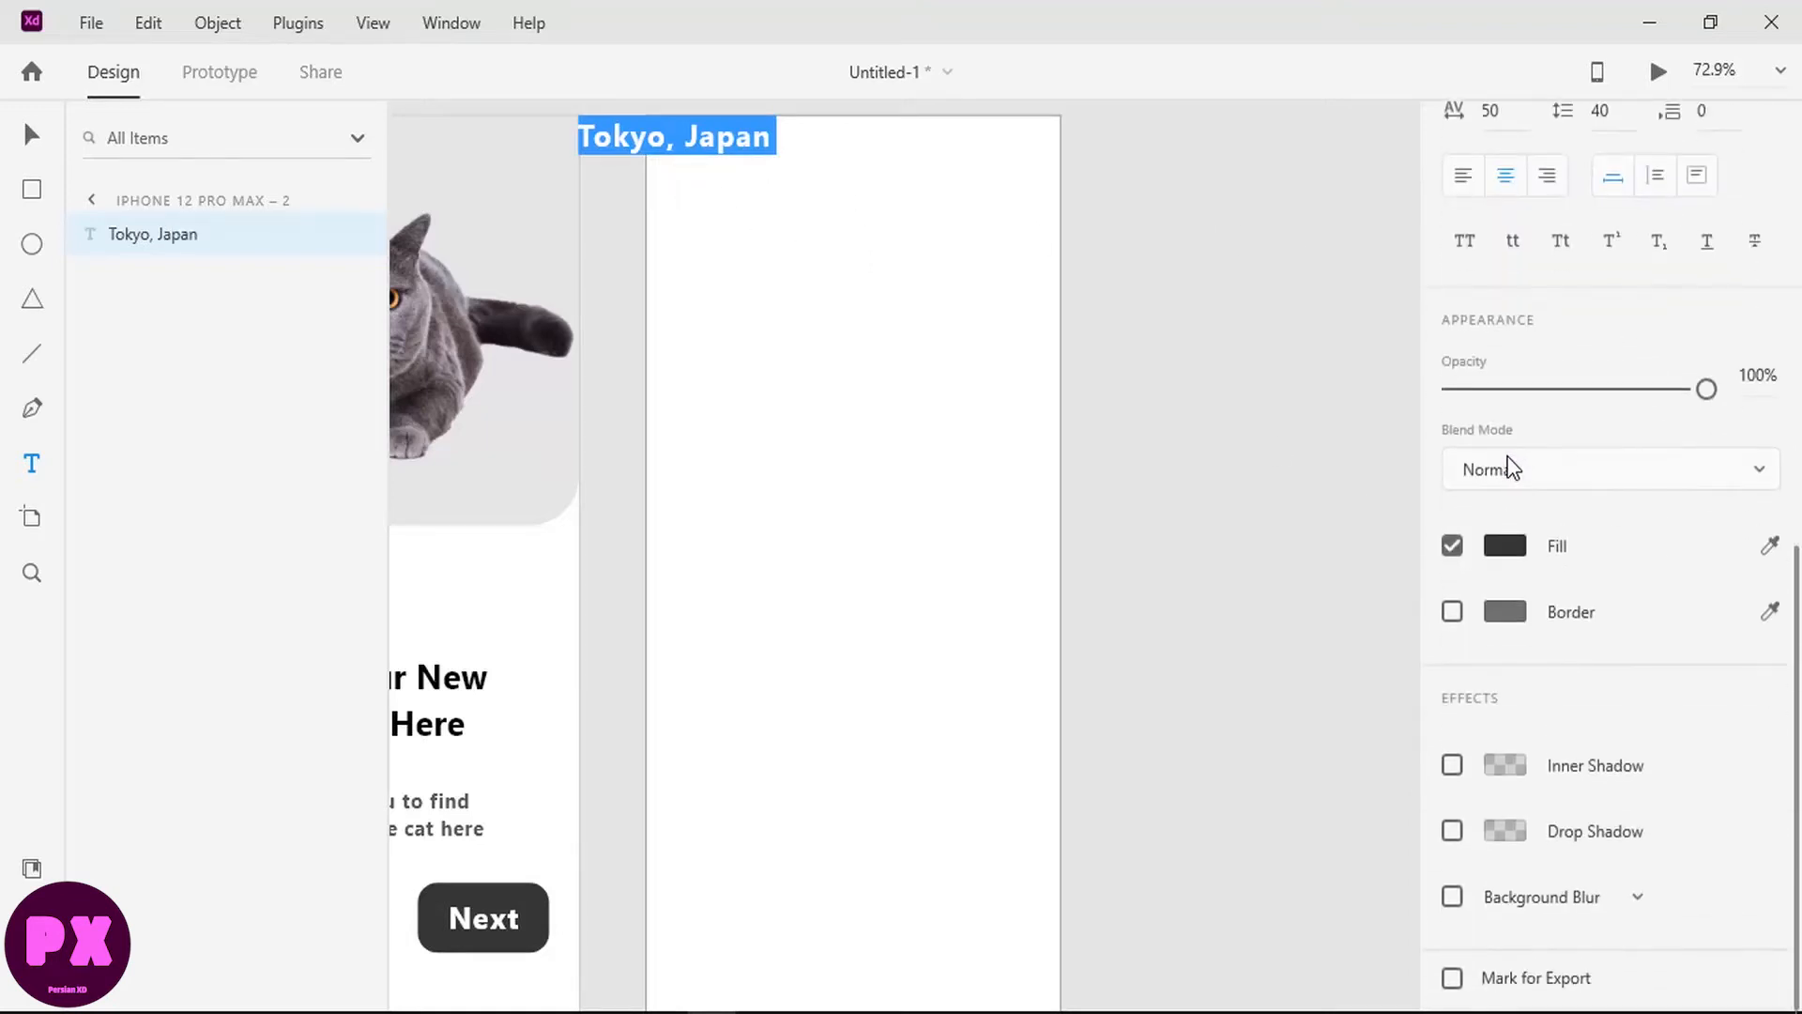
scroll(1511, 468, "up", 3)
left_click(1457, 318)
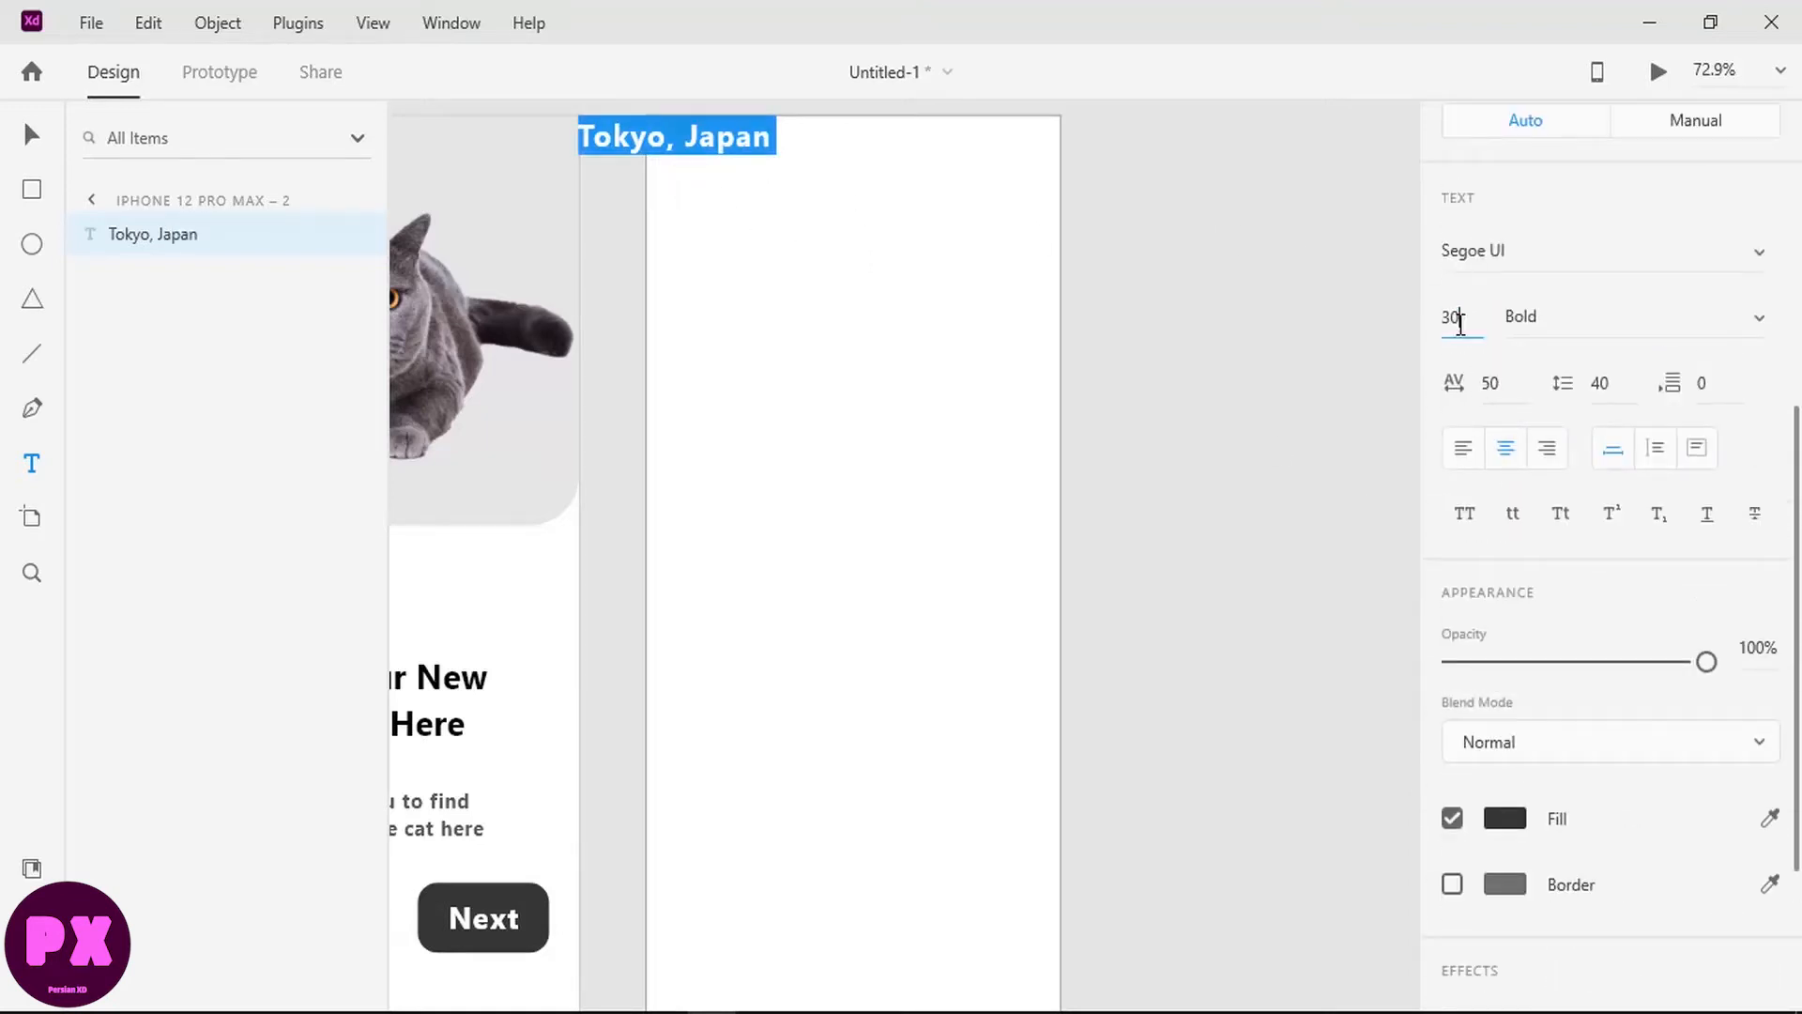
type("20")
key("Return")
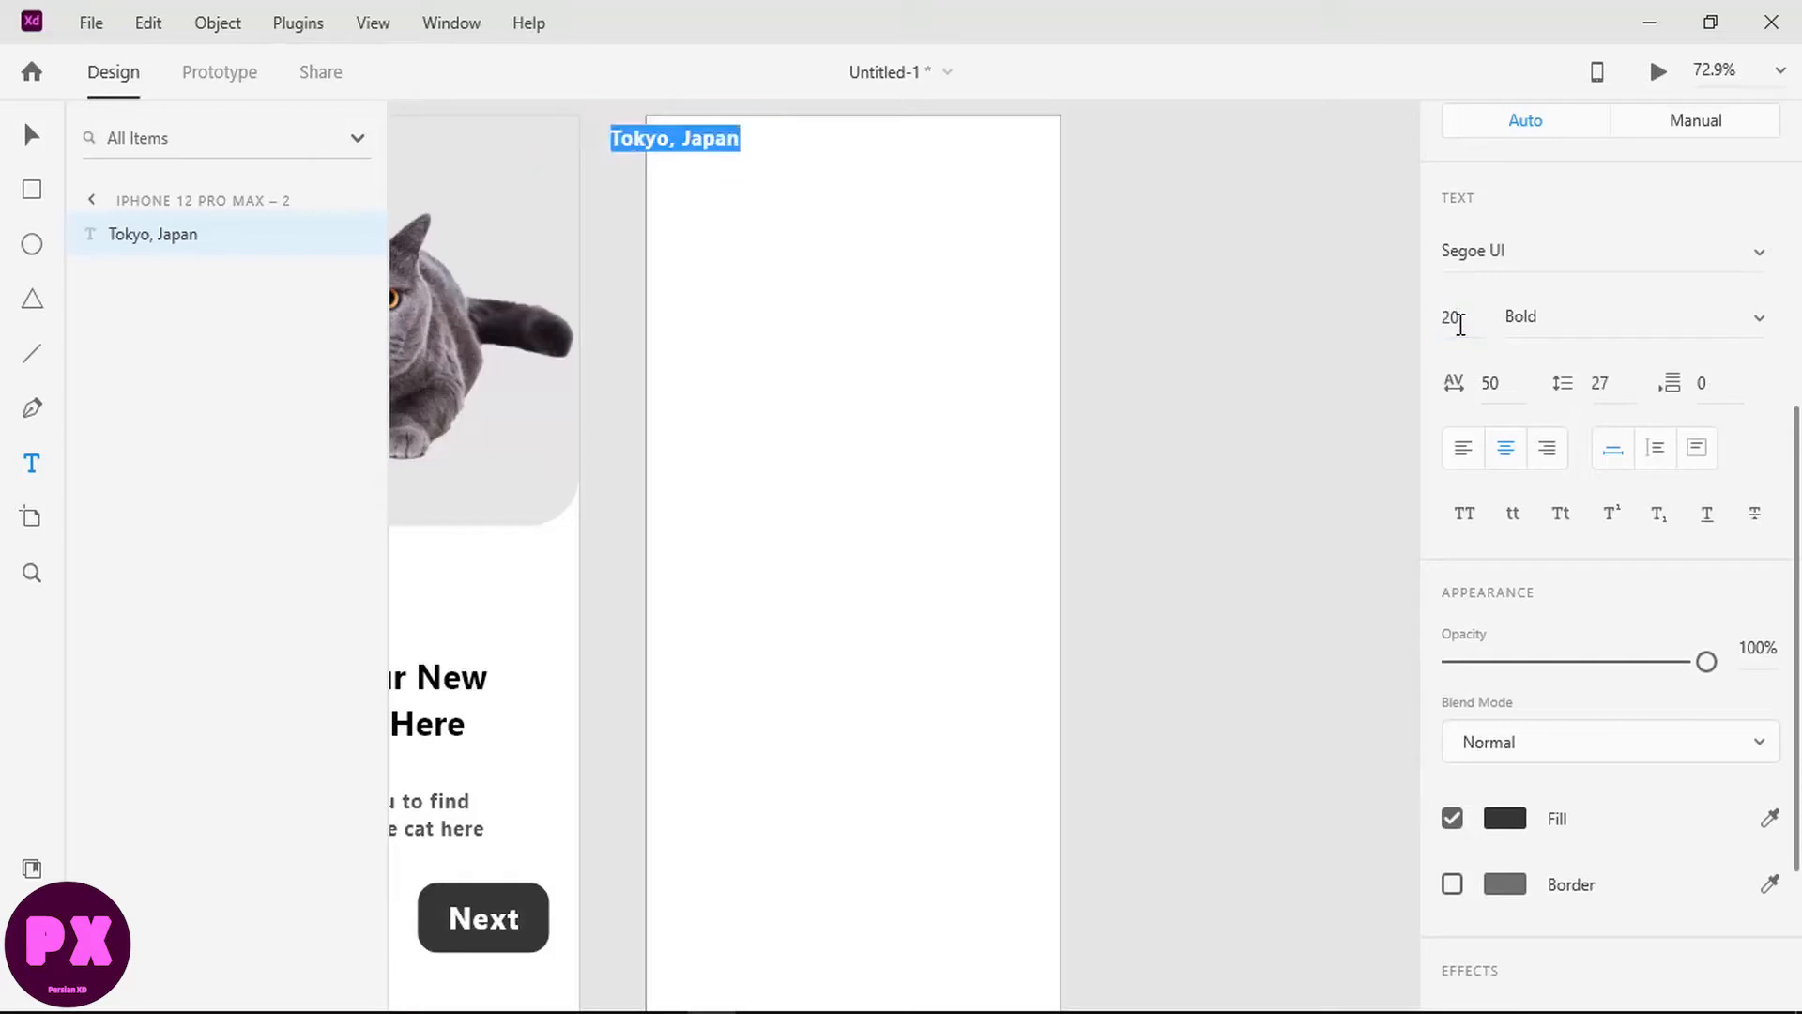
left_click(31, 136)
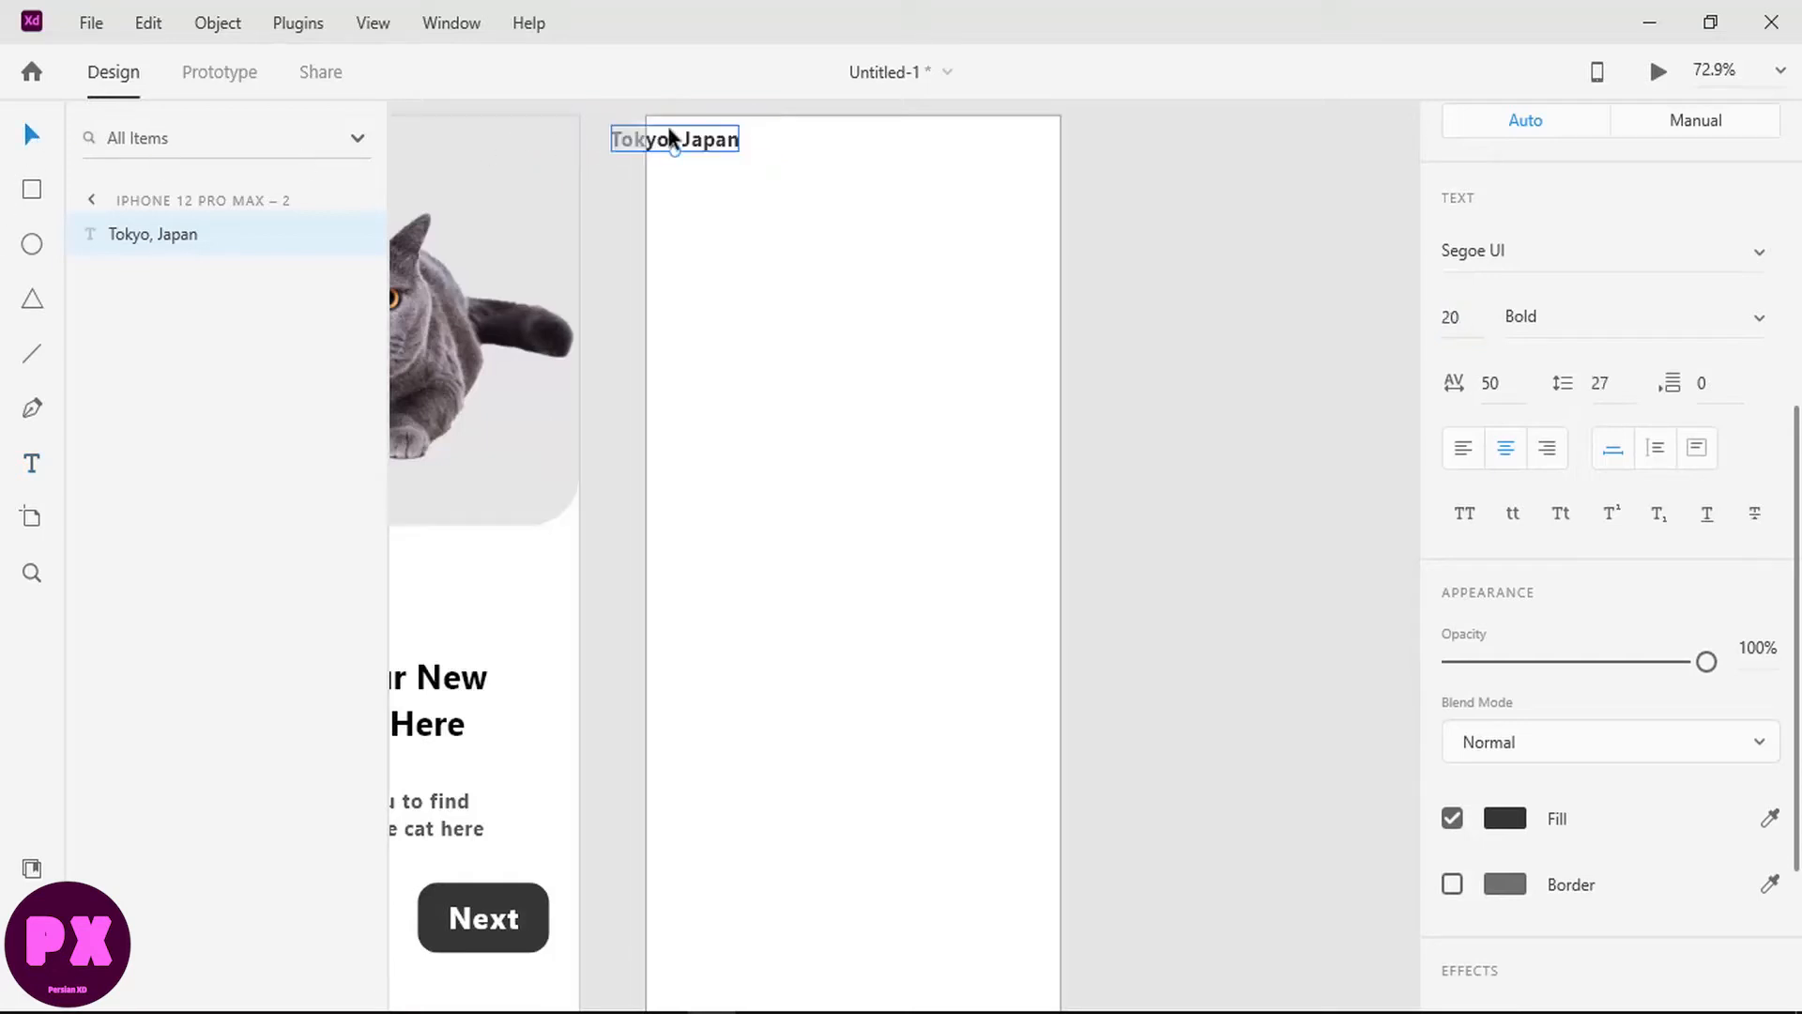
left_click_drag(668, 141, 698, 156)
Step: Import chat.png into the second artboard, shrink it to a small icon and place it near the upper right corner
left_click(1711, 22)
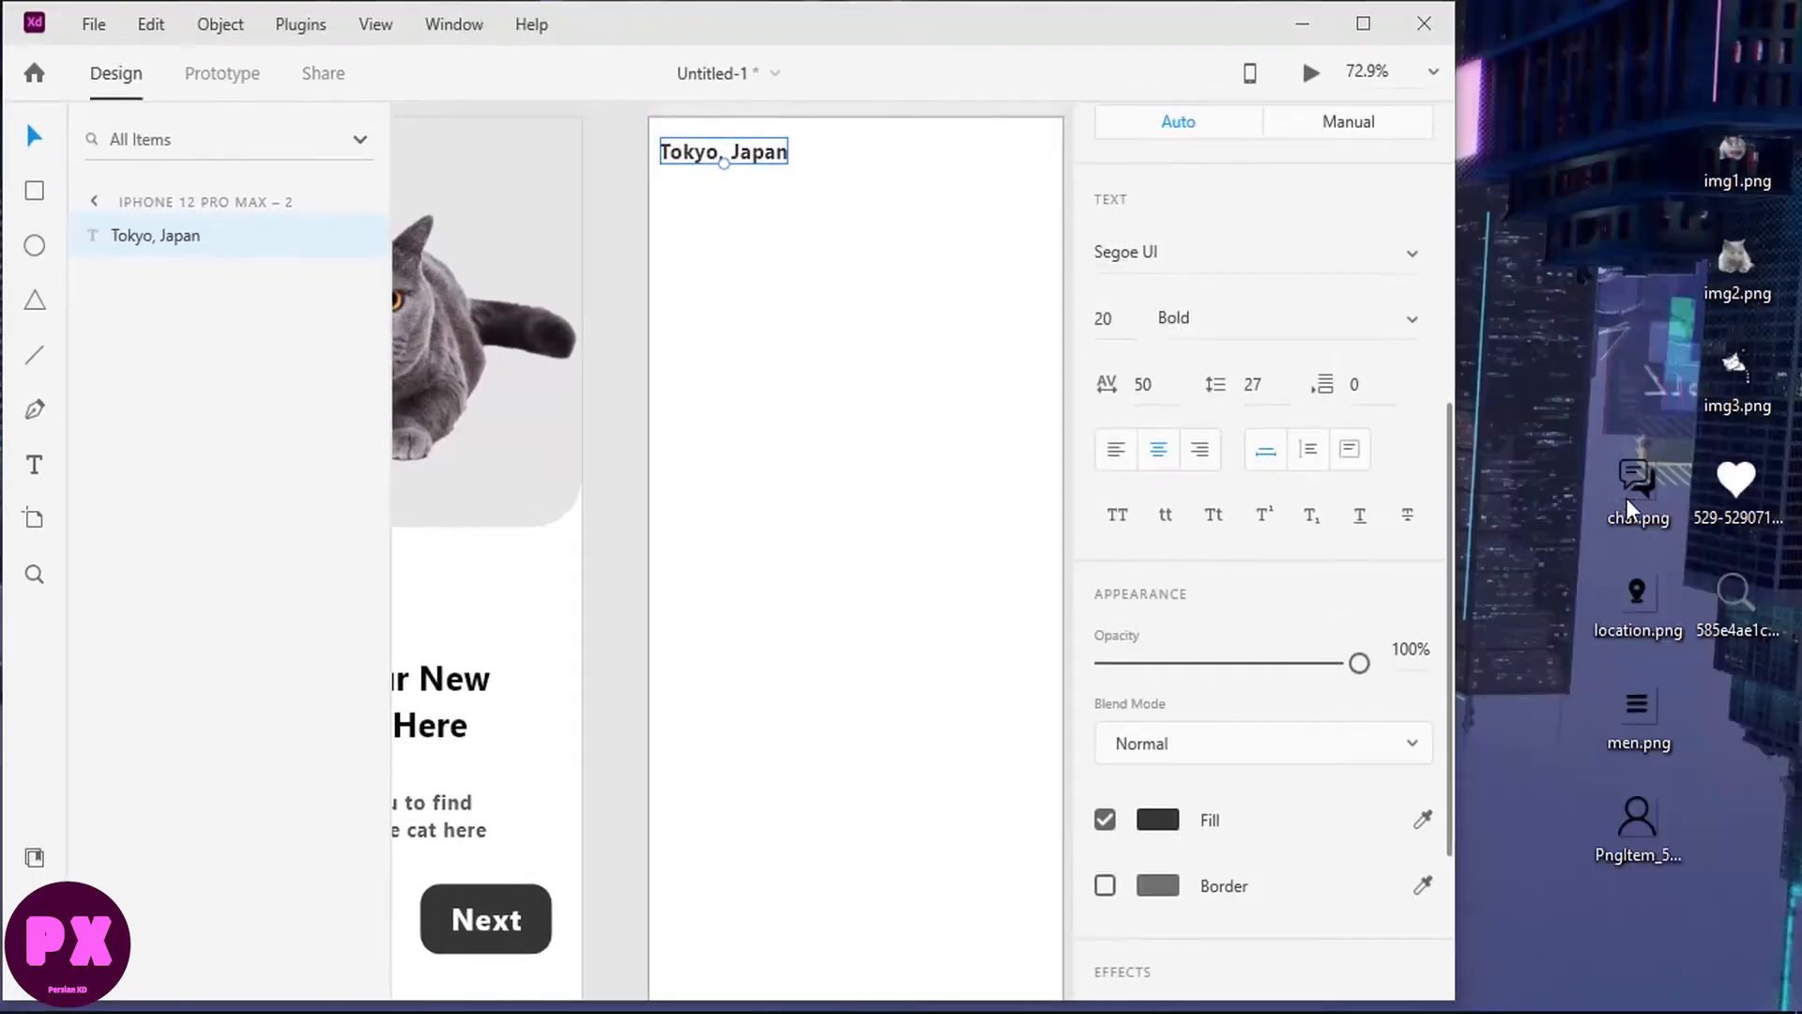
left_click_drag(1646, 476, 708, 322)
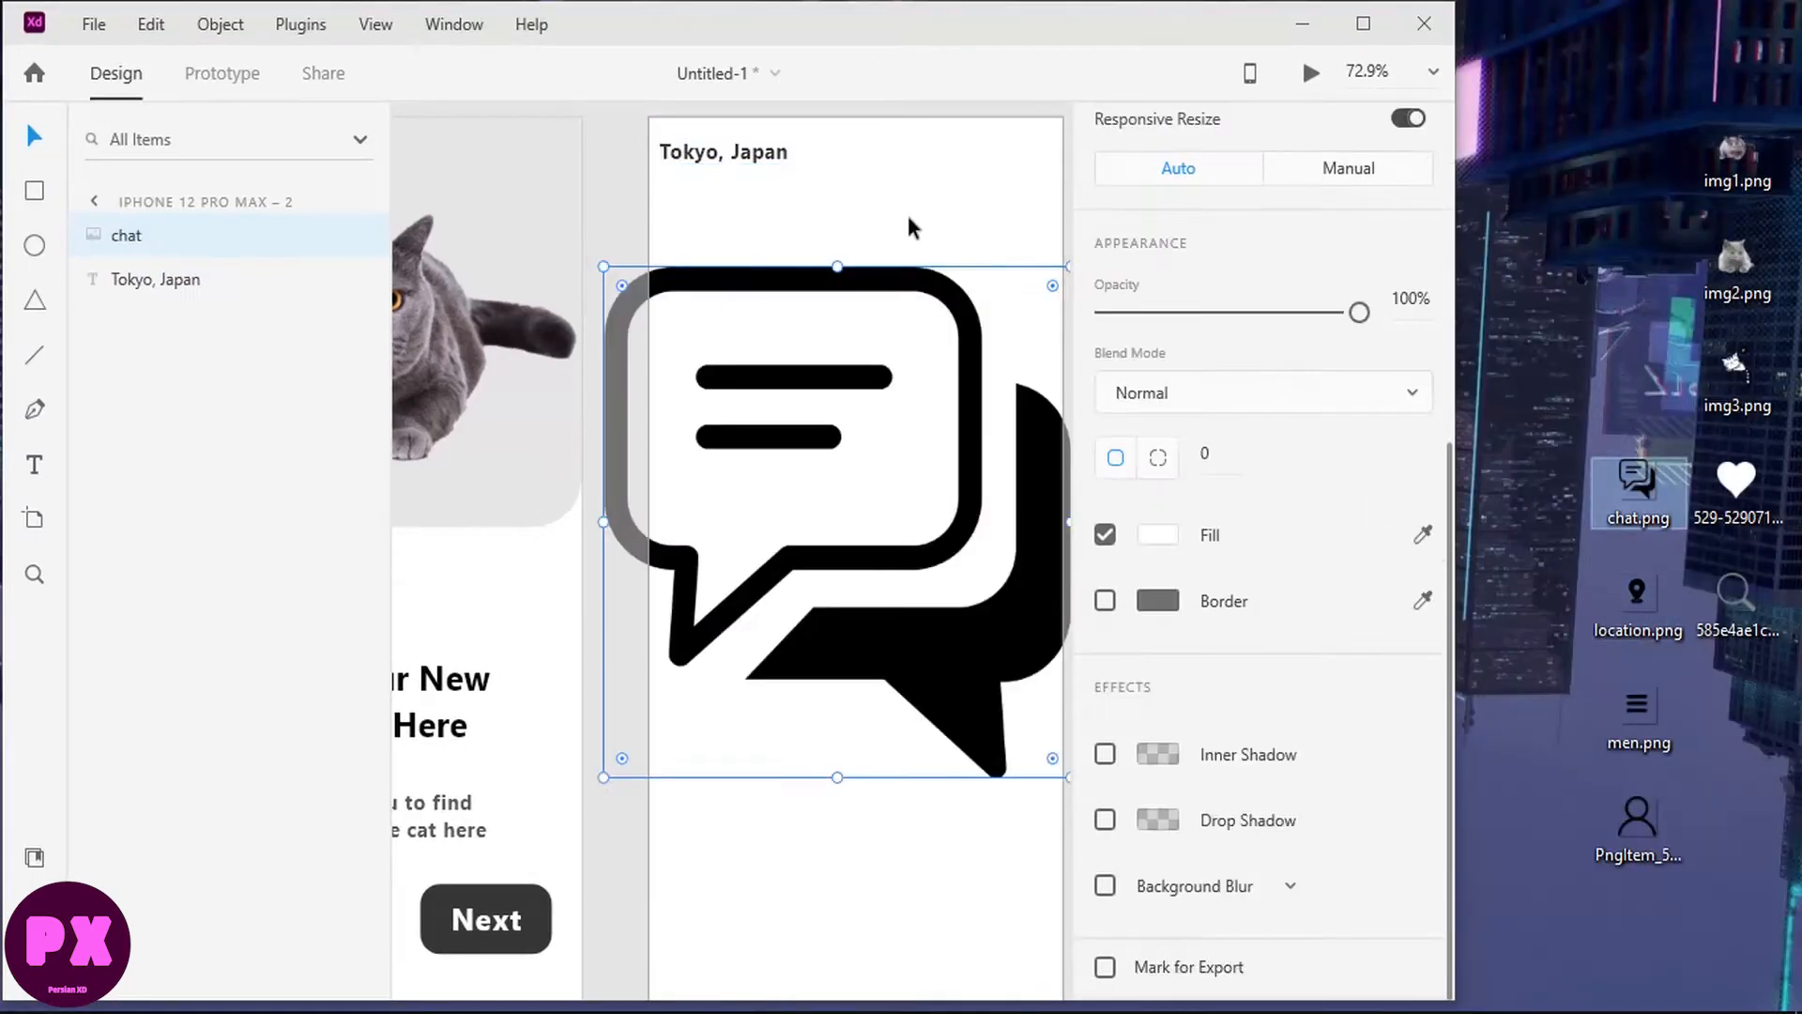
left_click(1363, 22)
left_click_drag(1071, 265, 708, 664)
left_click_drag(655, 718, 1007, 171)
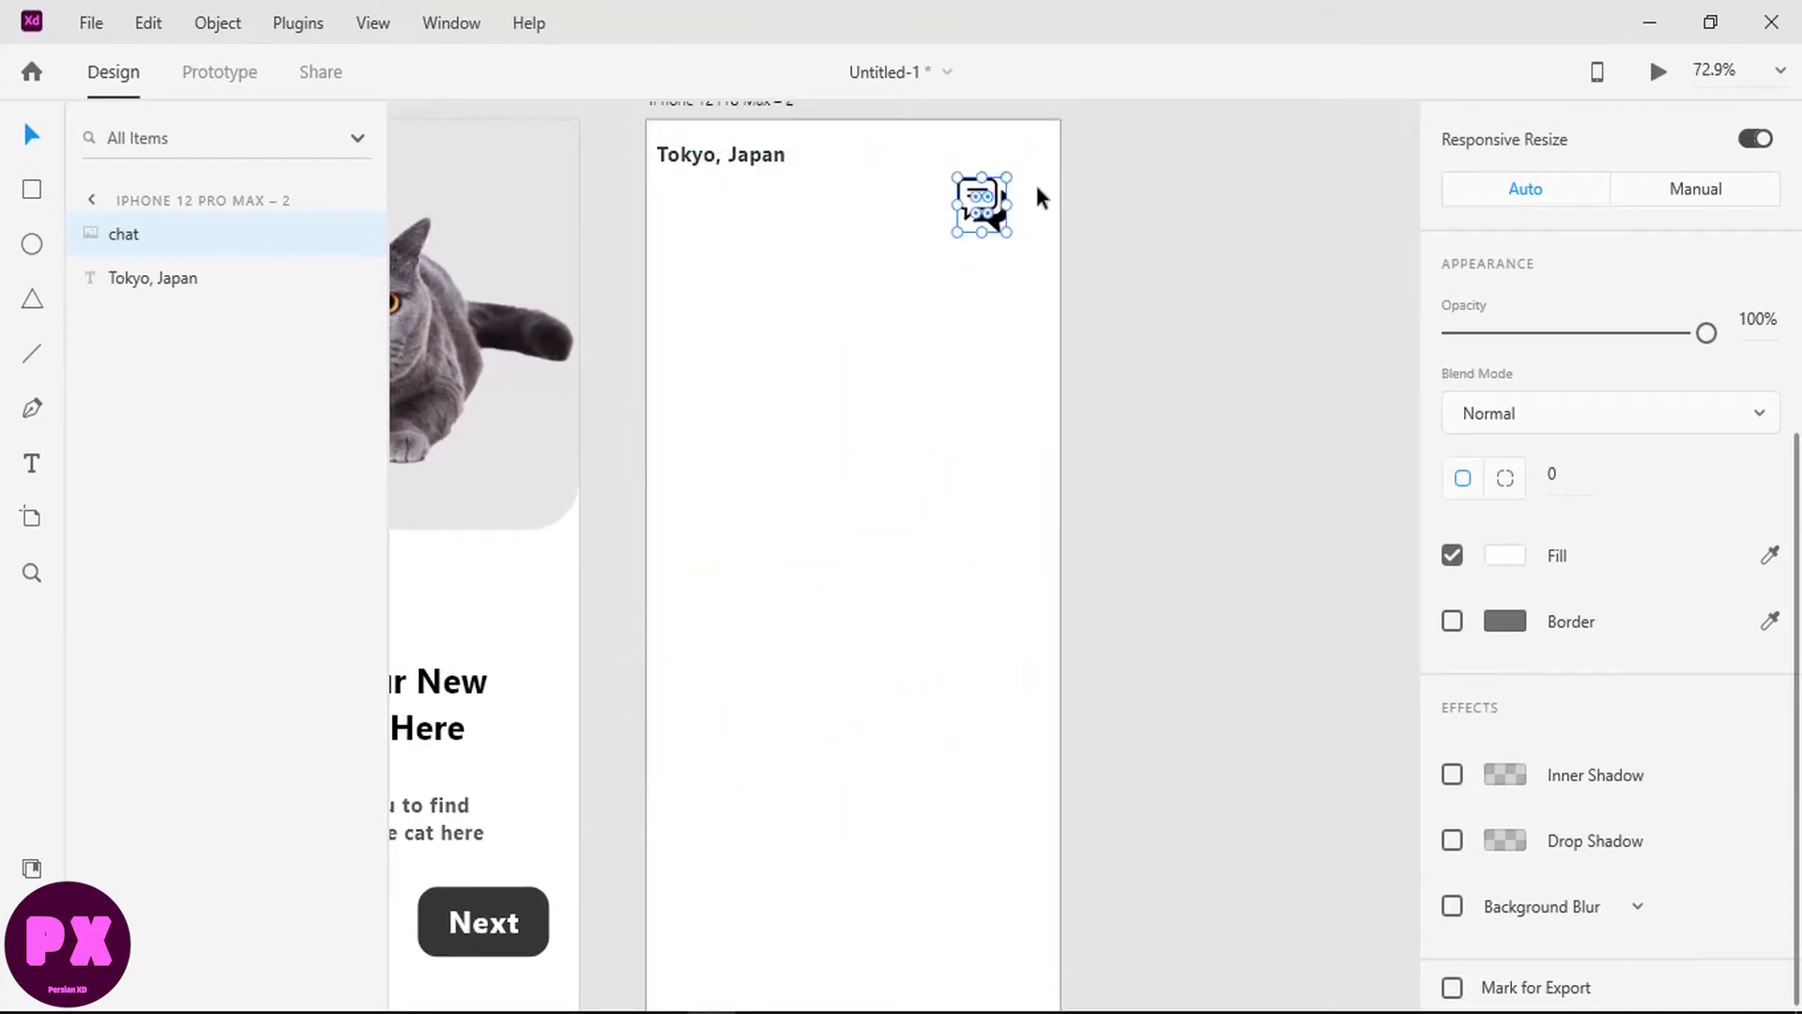
scroll(1047, 145, "up", 5)
scroll(920, 269, "down", 3)
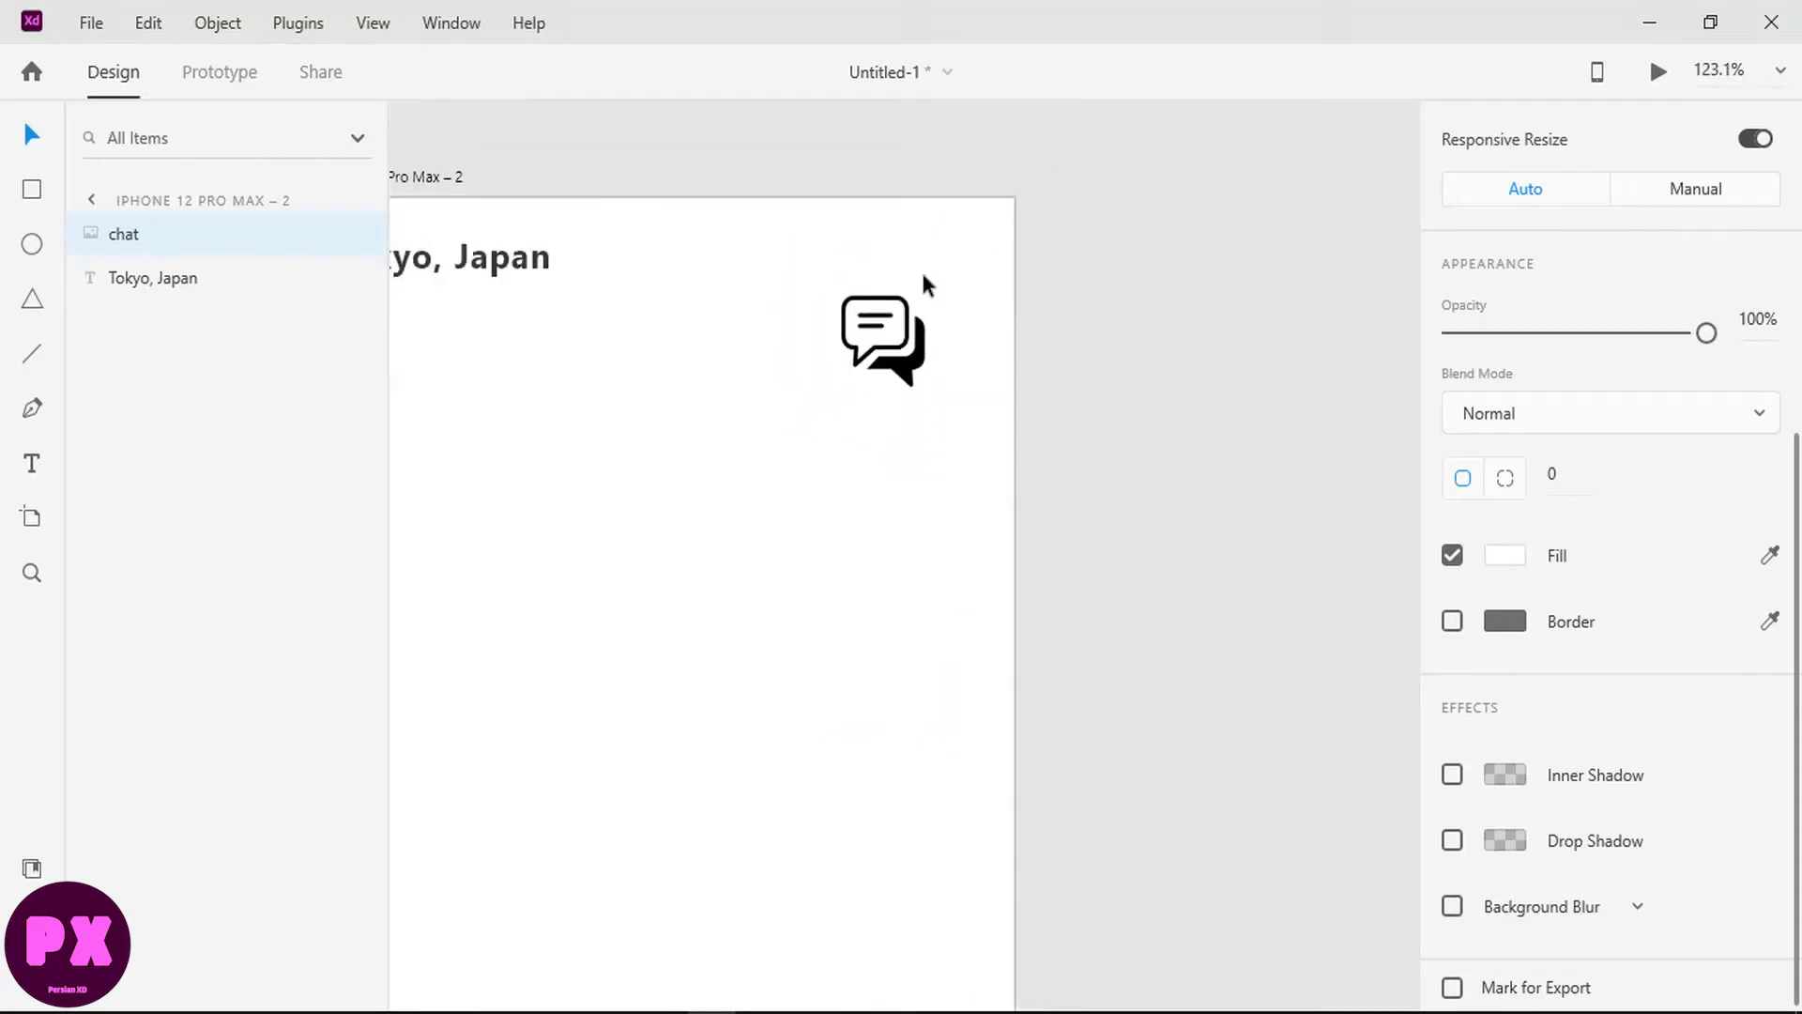
left_click_drag(879, 342, 968, 252)
Step: Align the chat icon and the "Tokyo, Japan" label on their vertical middles
left_click(504, 272, "shift")
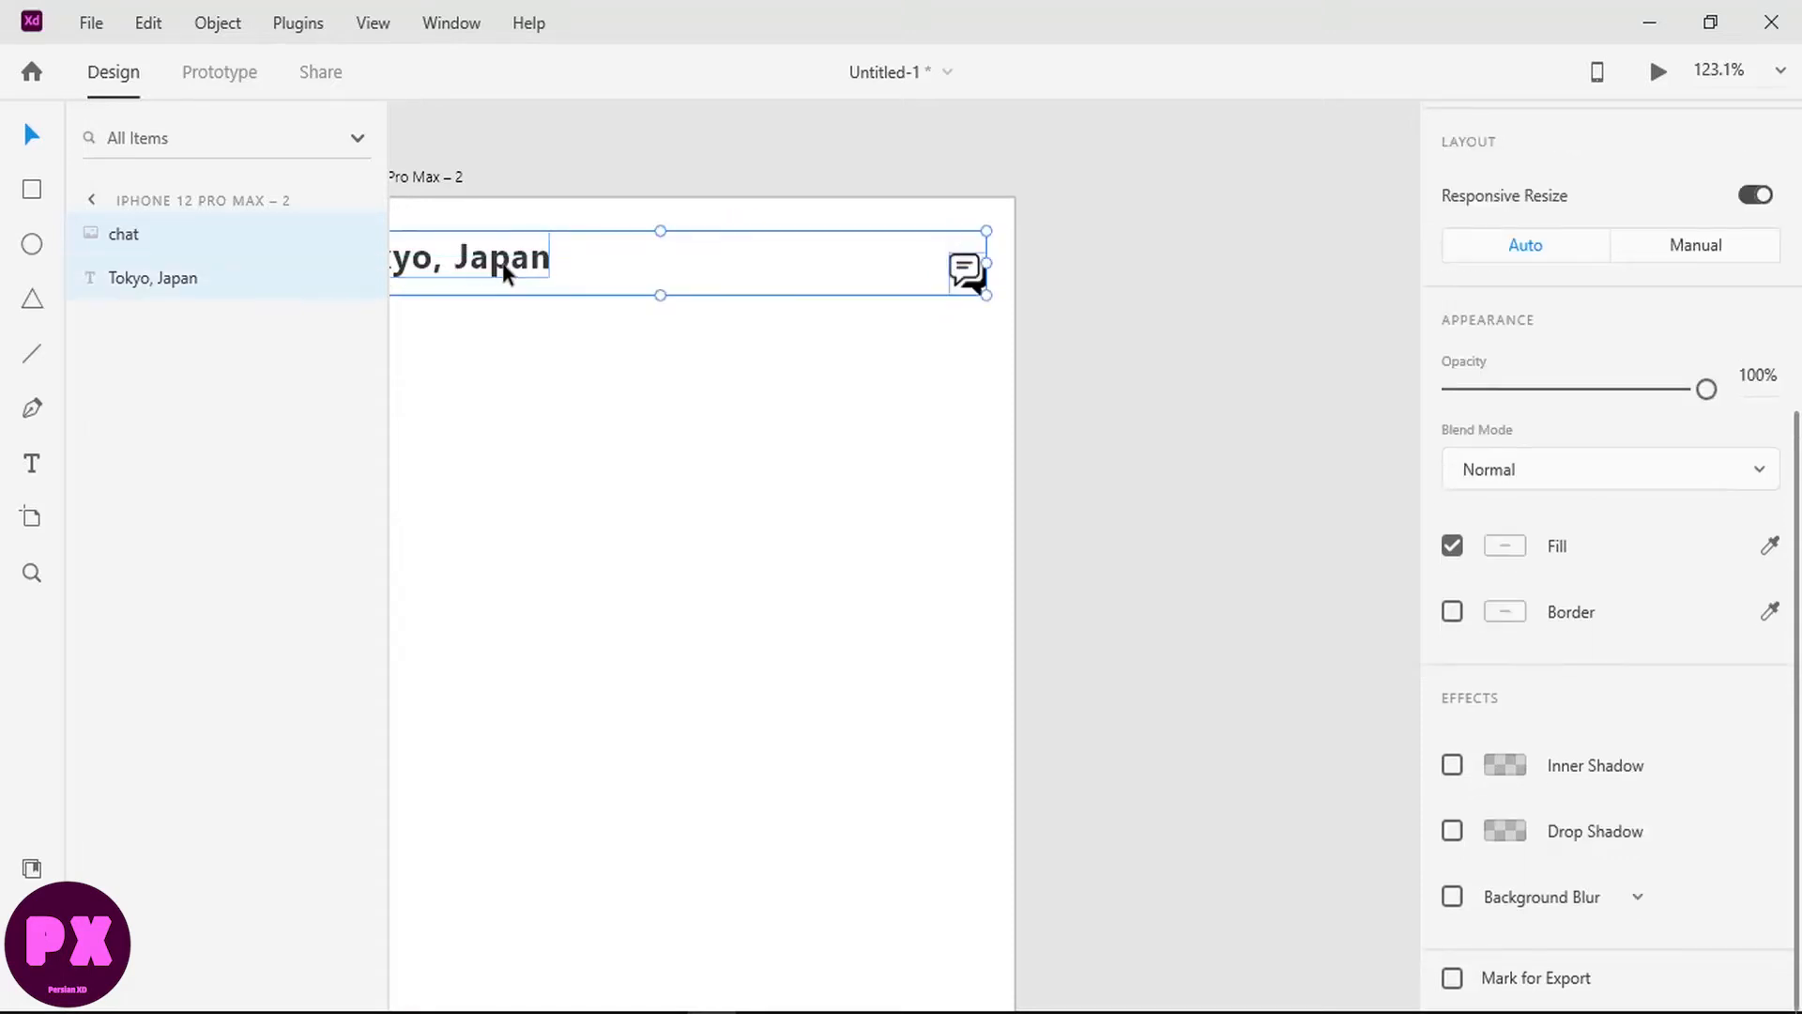
scroll(1562, 335, "up", 5)
left_click(1540, 136)
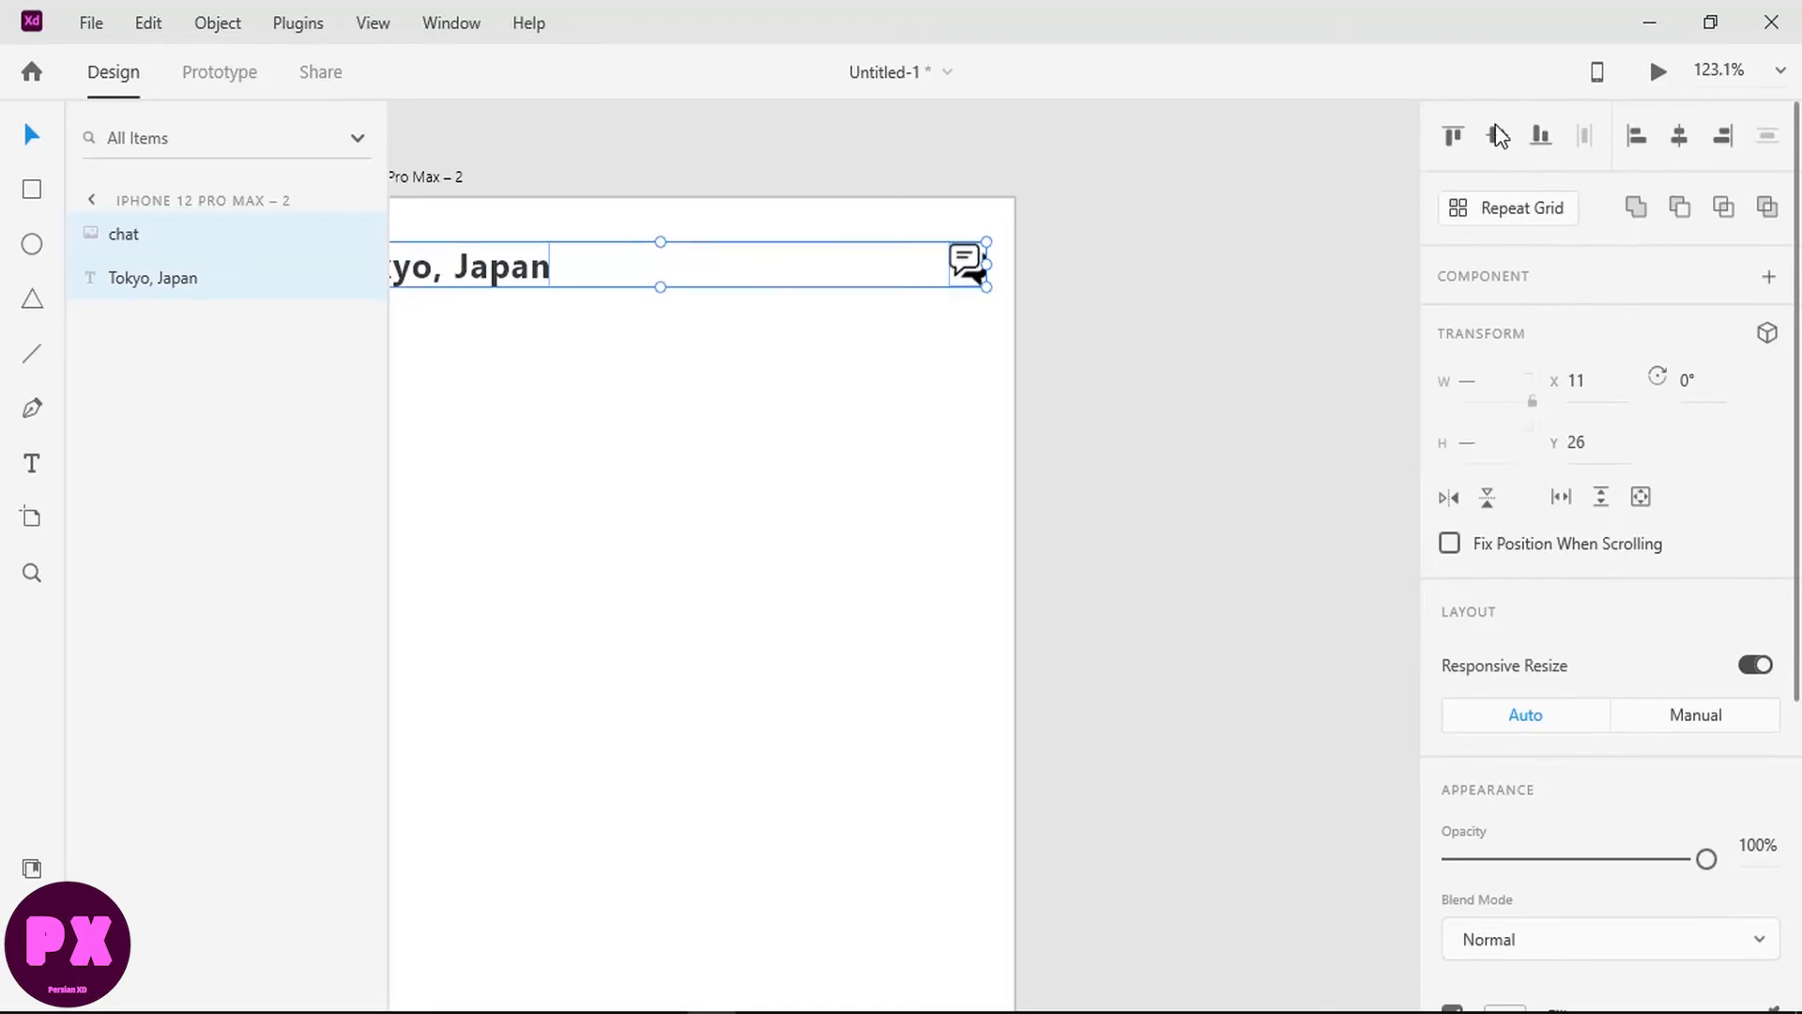
Step: Import the person icon image into the second artboard and set its width to 100 with proportions kept
left_click(1709, 23)
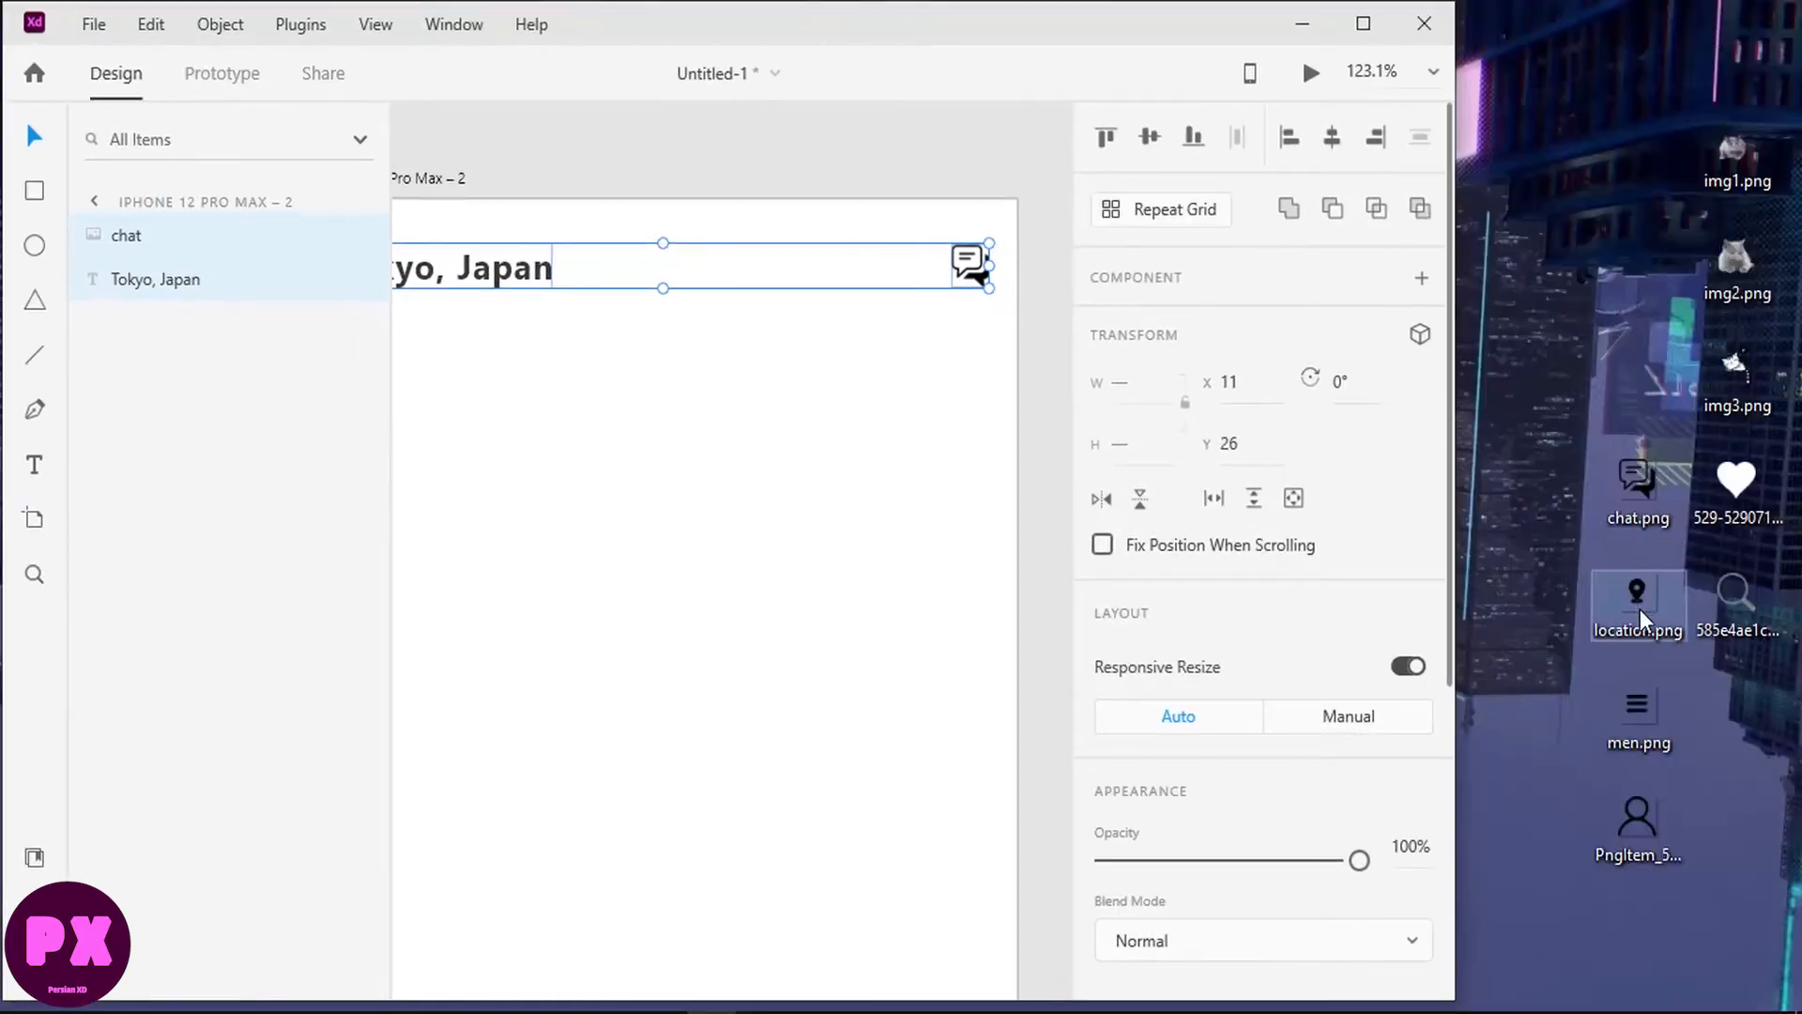
left_click_drag(1636, 817, 824, 398)
left_click(1362, 23)
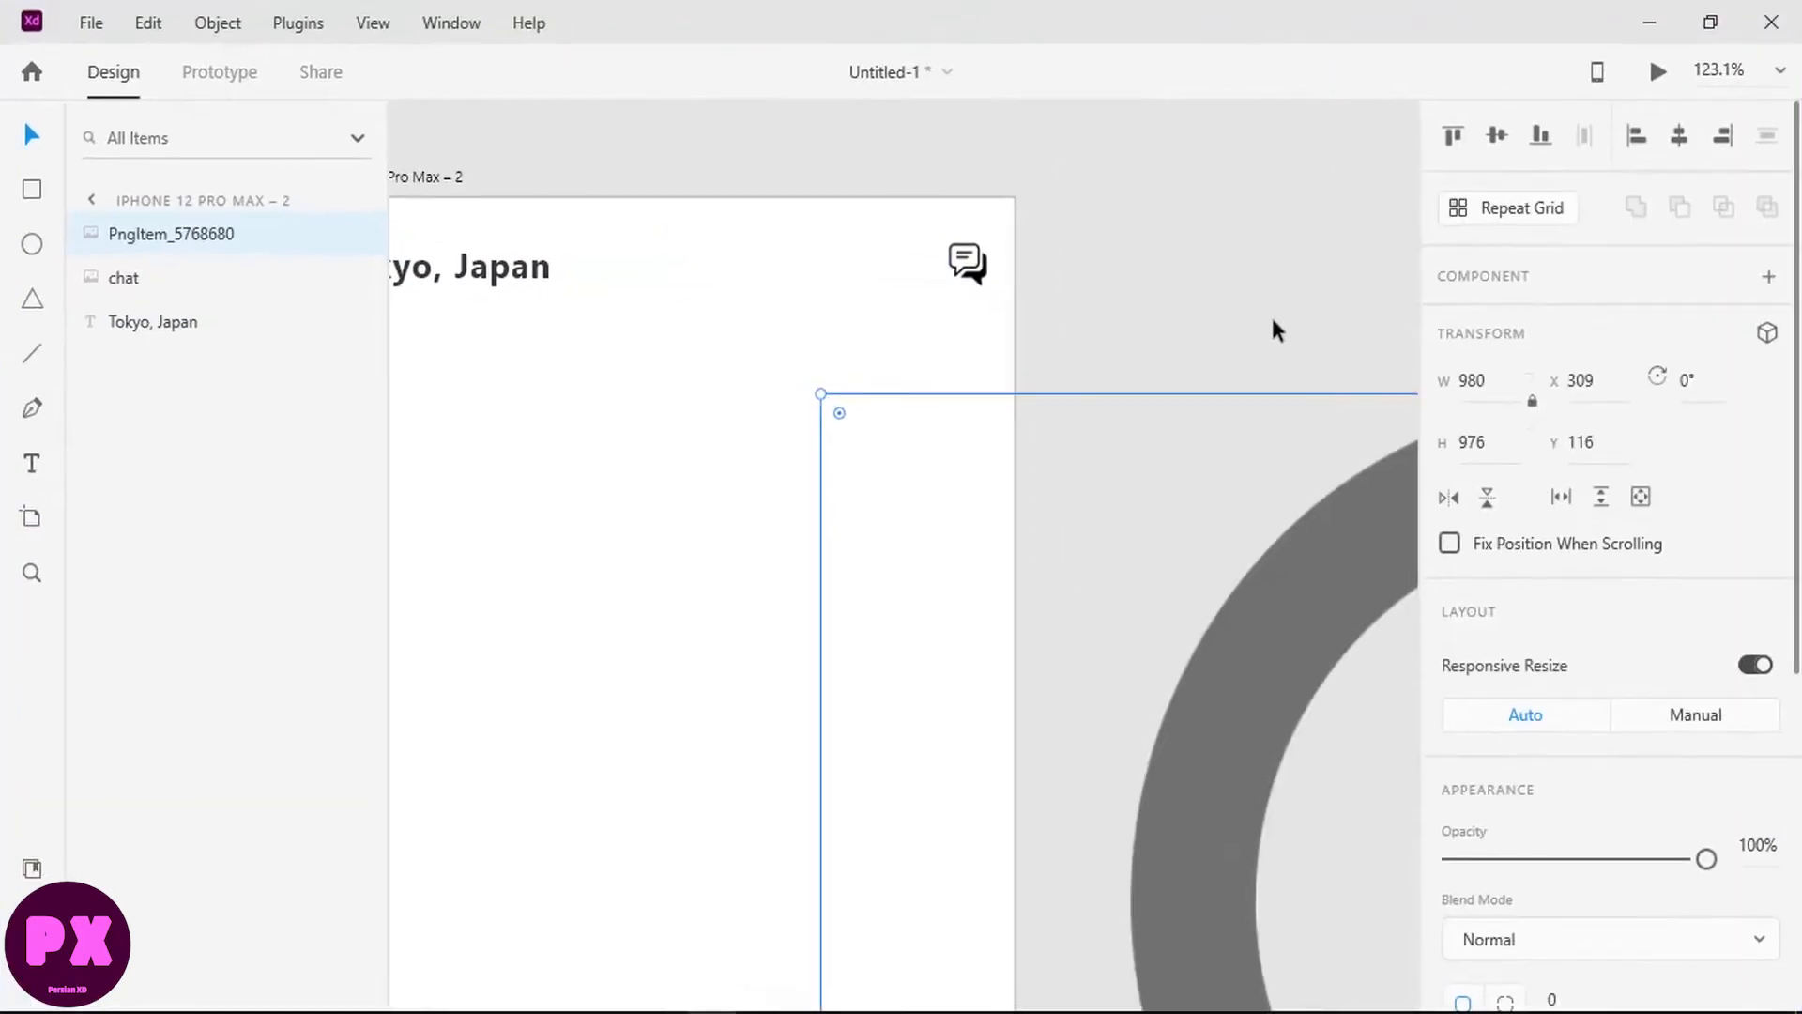
left_click(1472, 379)
type("100")
key("Return")
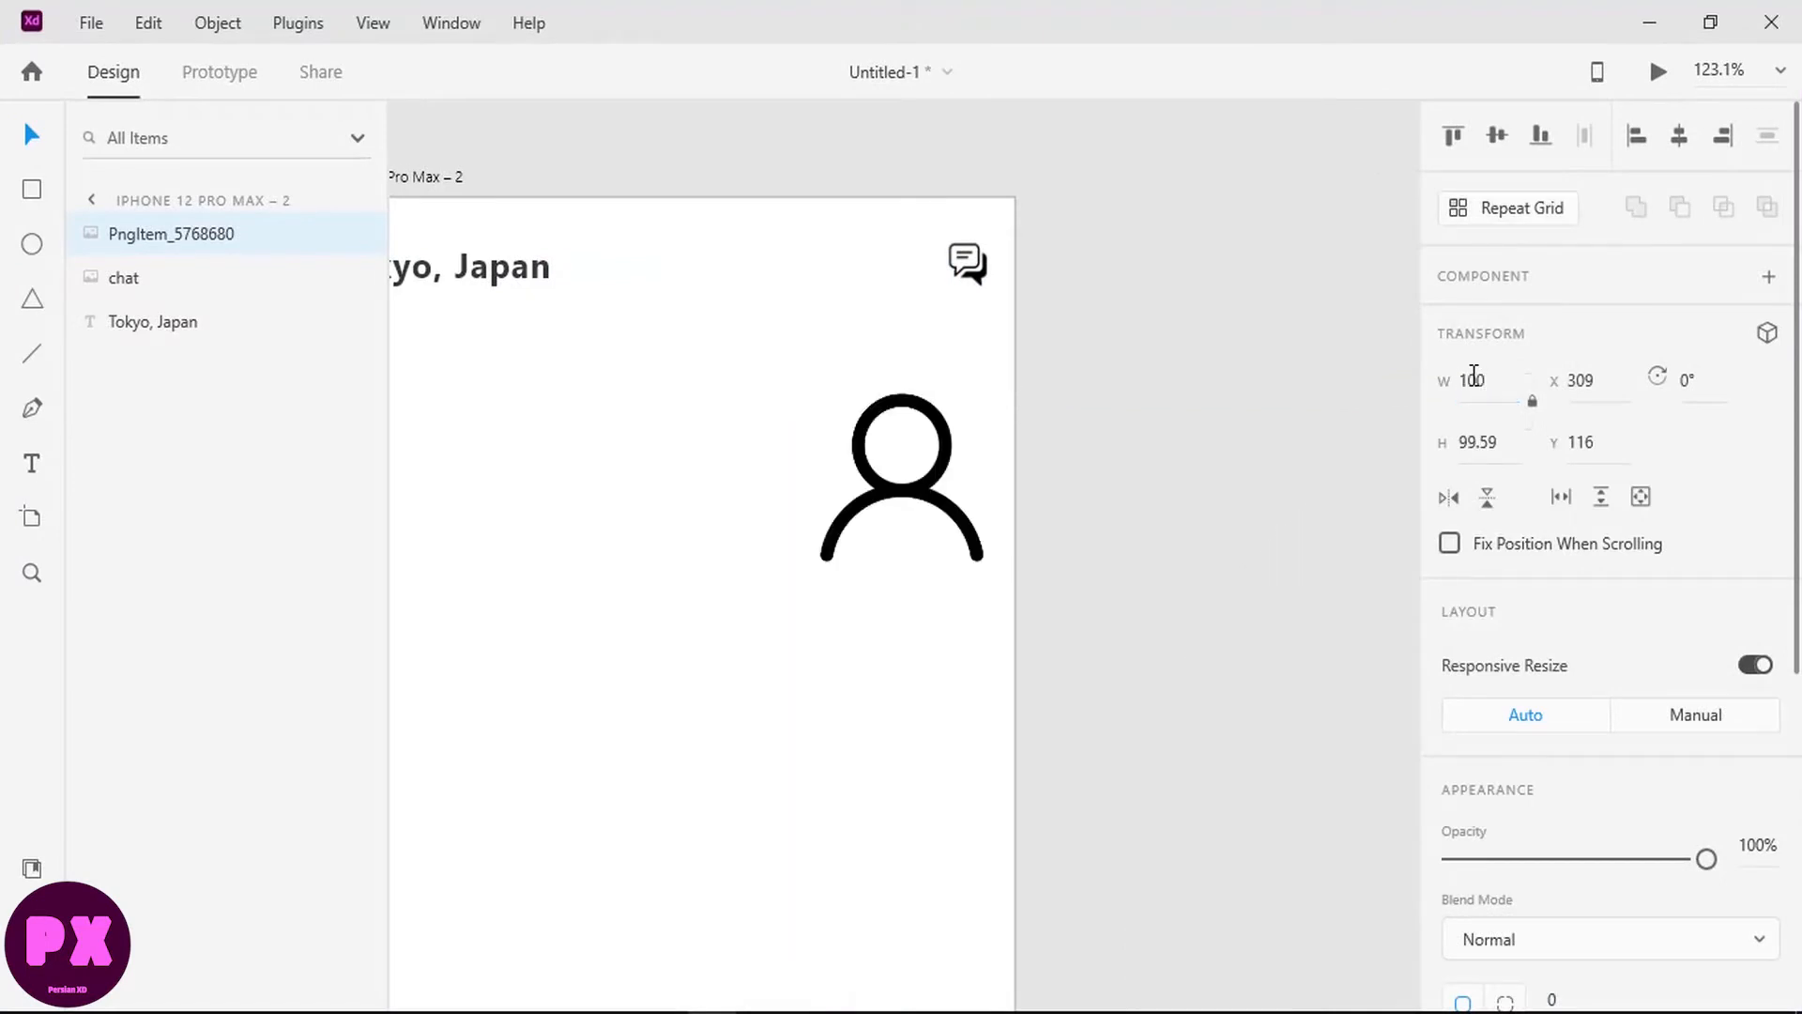
Step: Shrink the person icon to about 23 wide beside the chat icon and middle-align both icons with the "Tokyo, Japan" label
left_click_drag(902, 394, 907, 278)
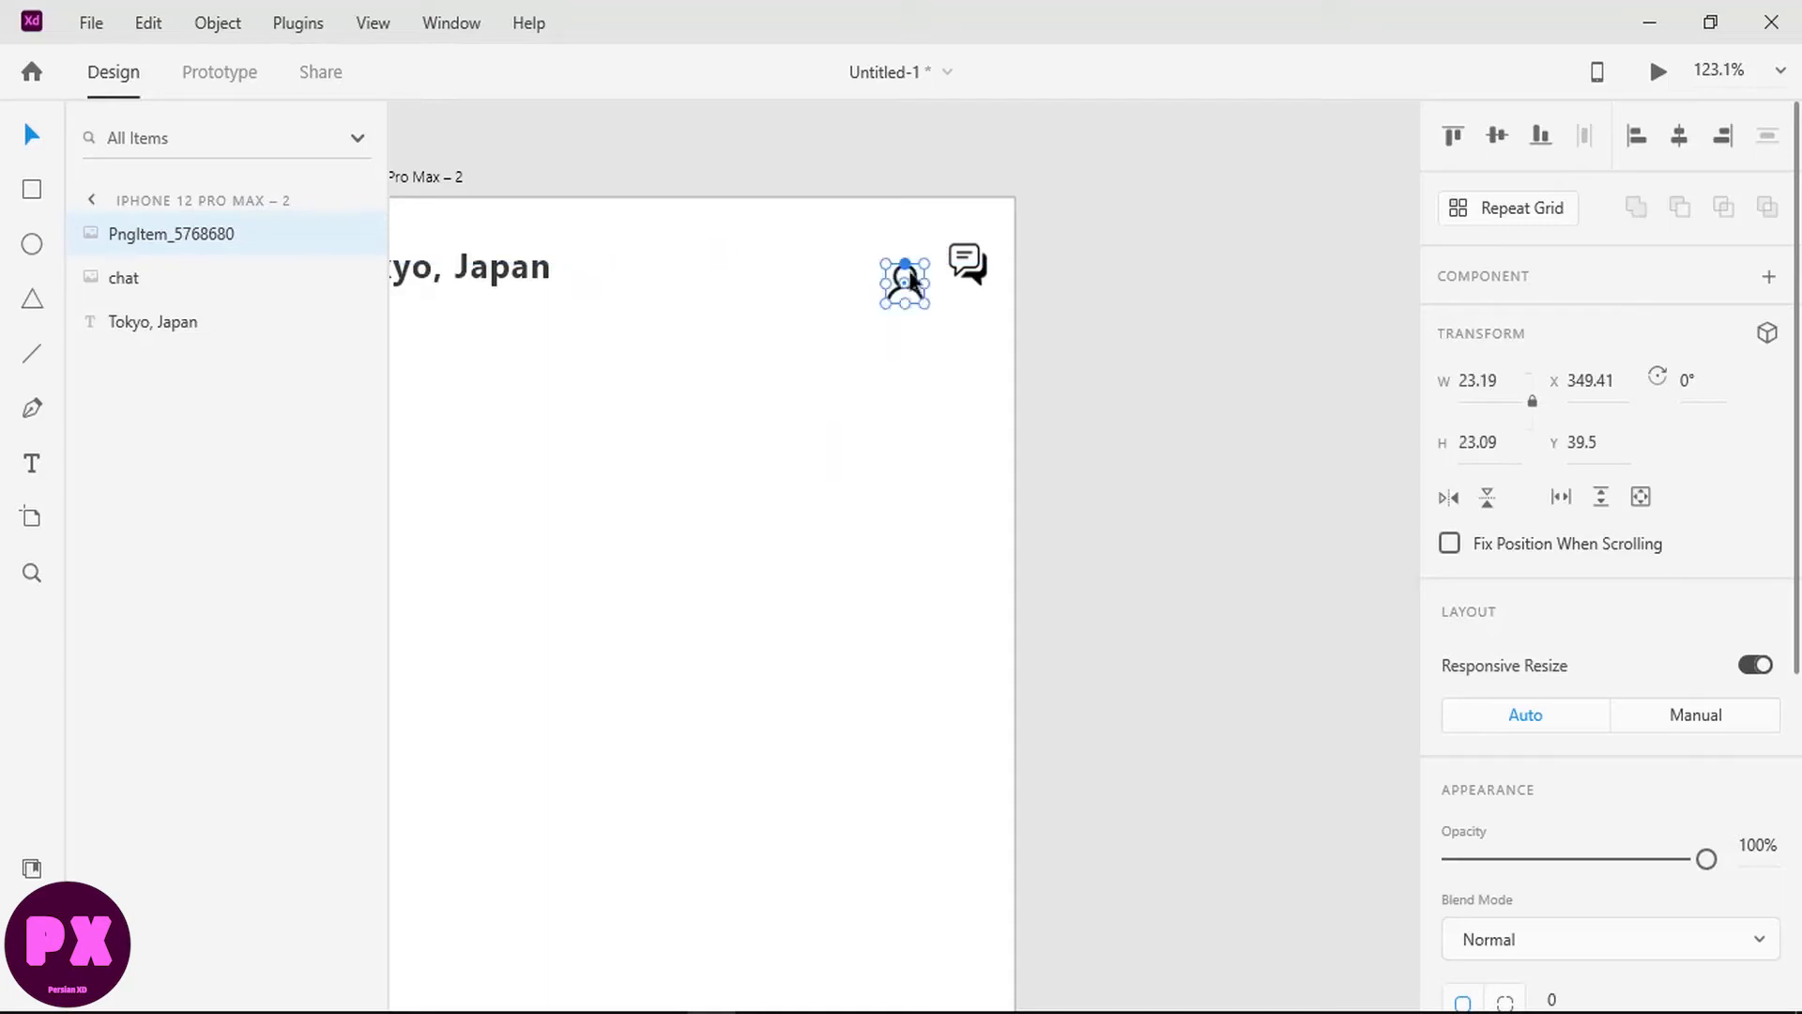
left_click(964, 266, "shift")
left_click(513, 270, "shift")
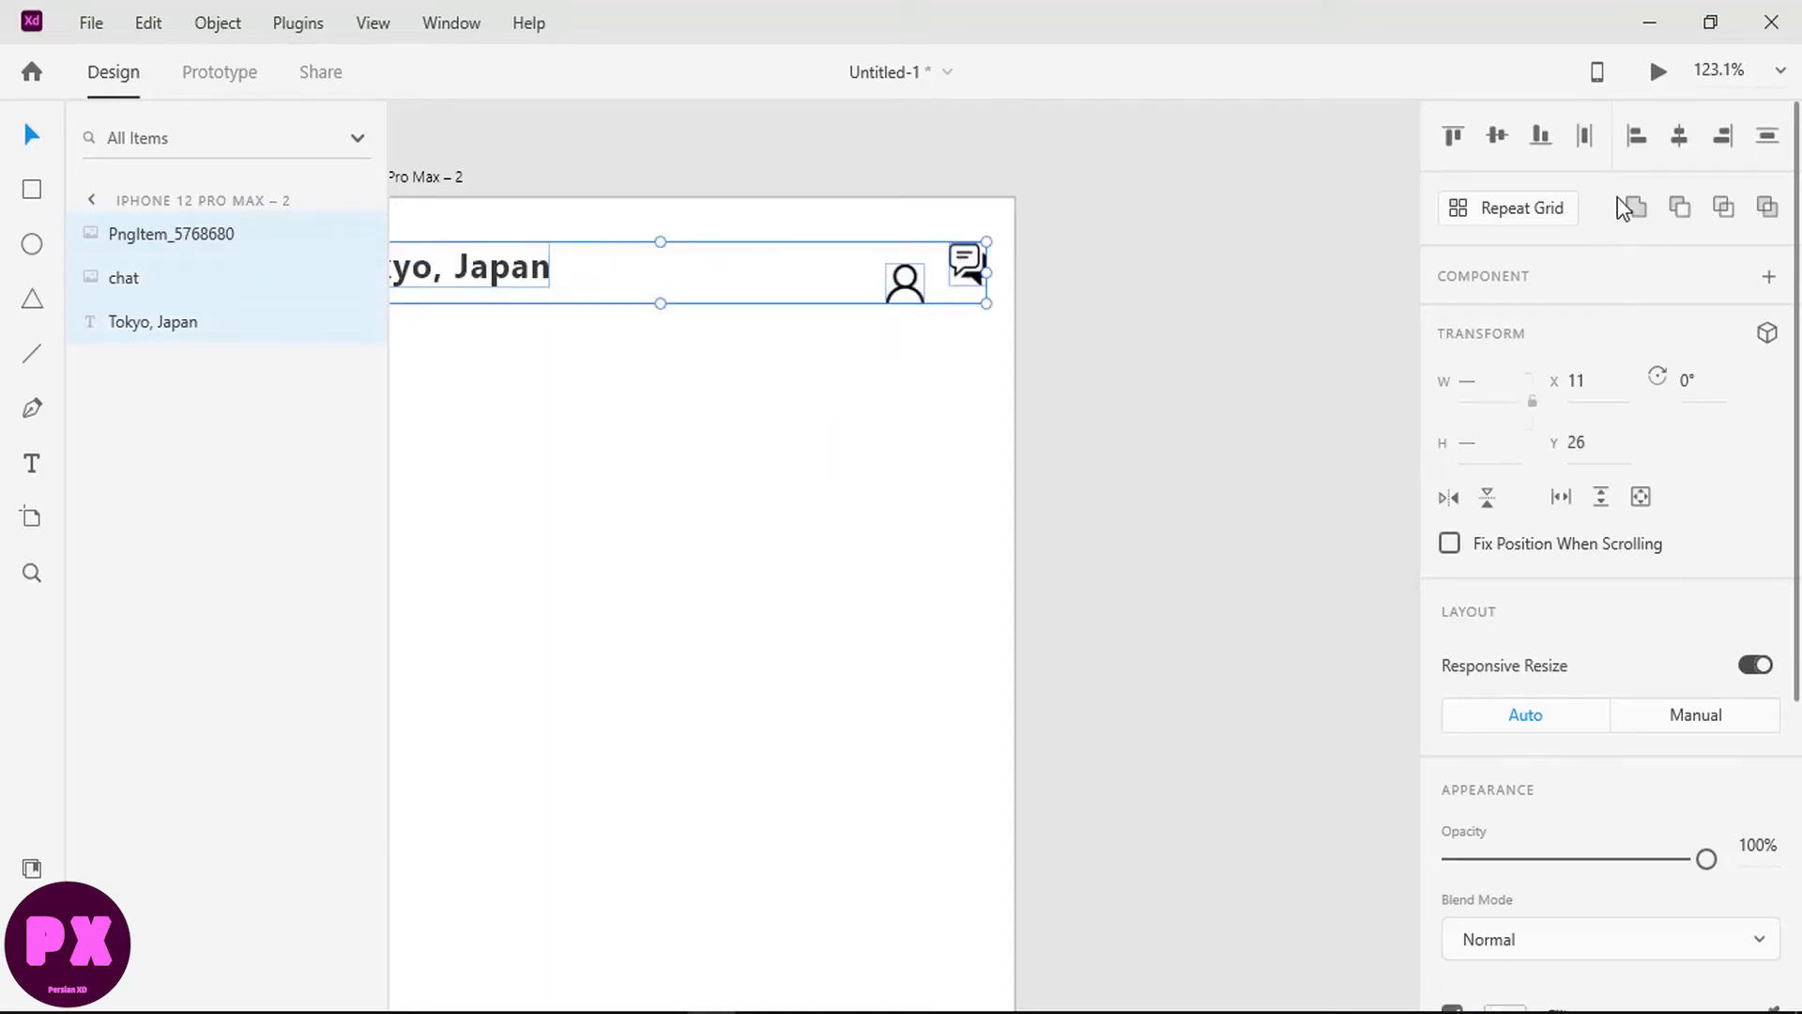
left_click(1500, 137)
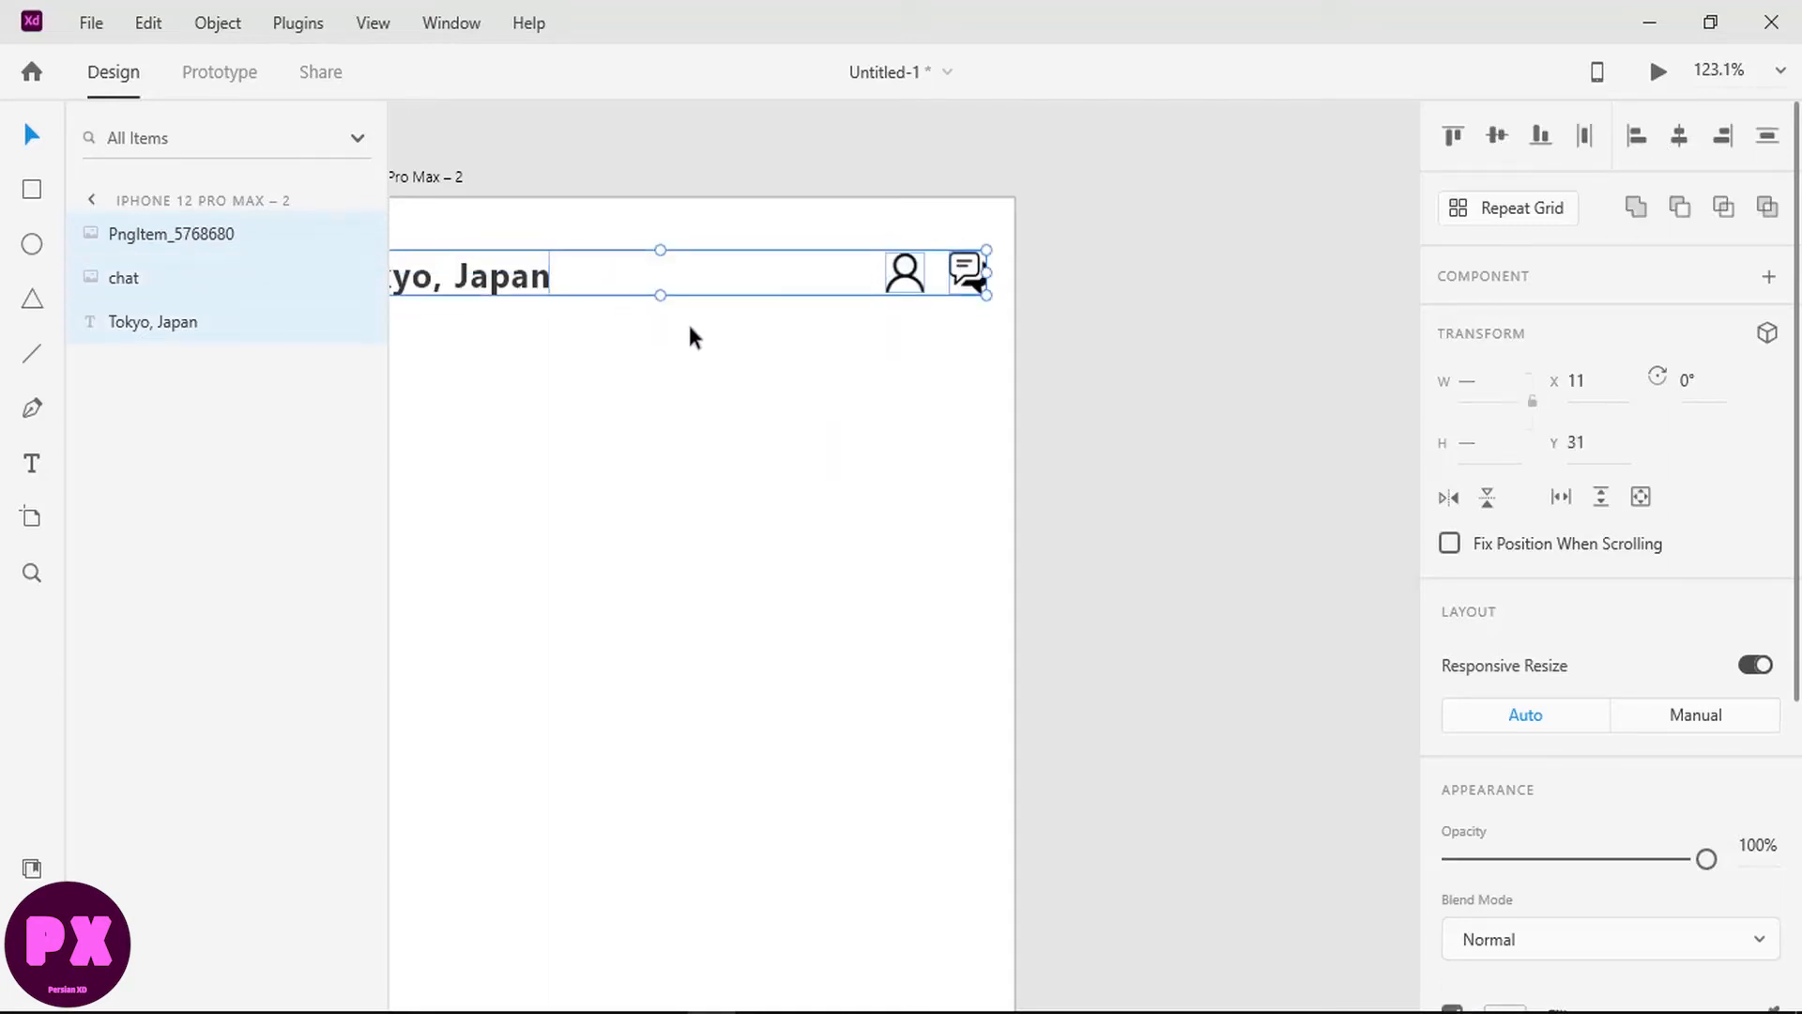
Step: Move the "Tokyo, Japan" label and both icons together slightly closer to the artboard's upper edge
scroll(704, 346, "up", 4)
scroll(706, 345, "down", 6)
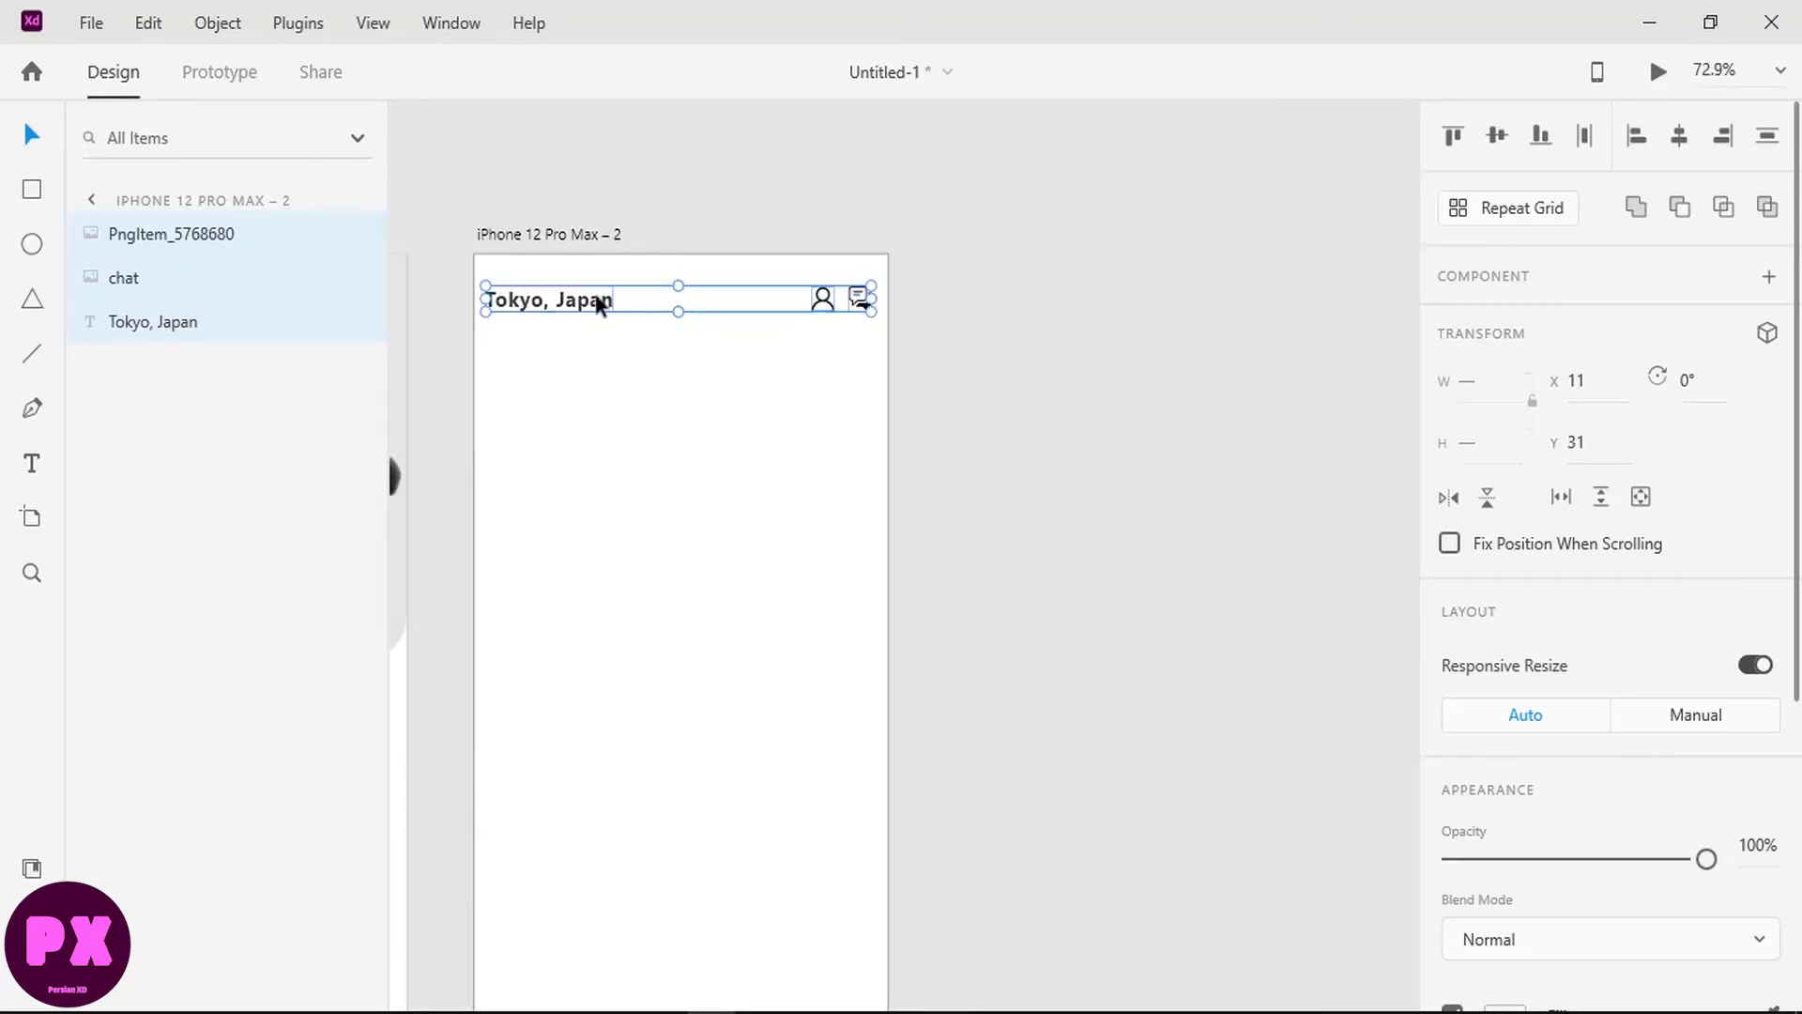
left_click_drag(598, 303, 595, 288)
left_click(1150, 346)
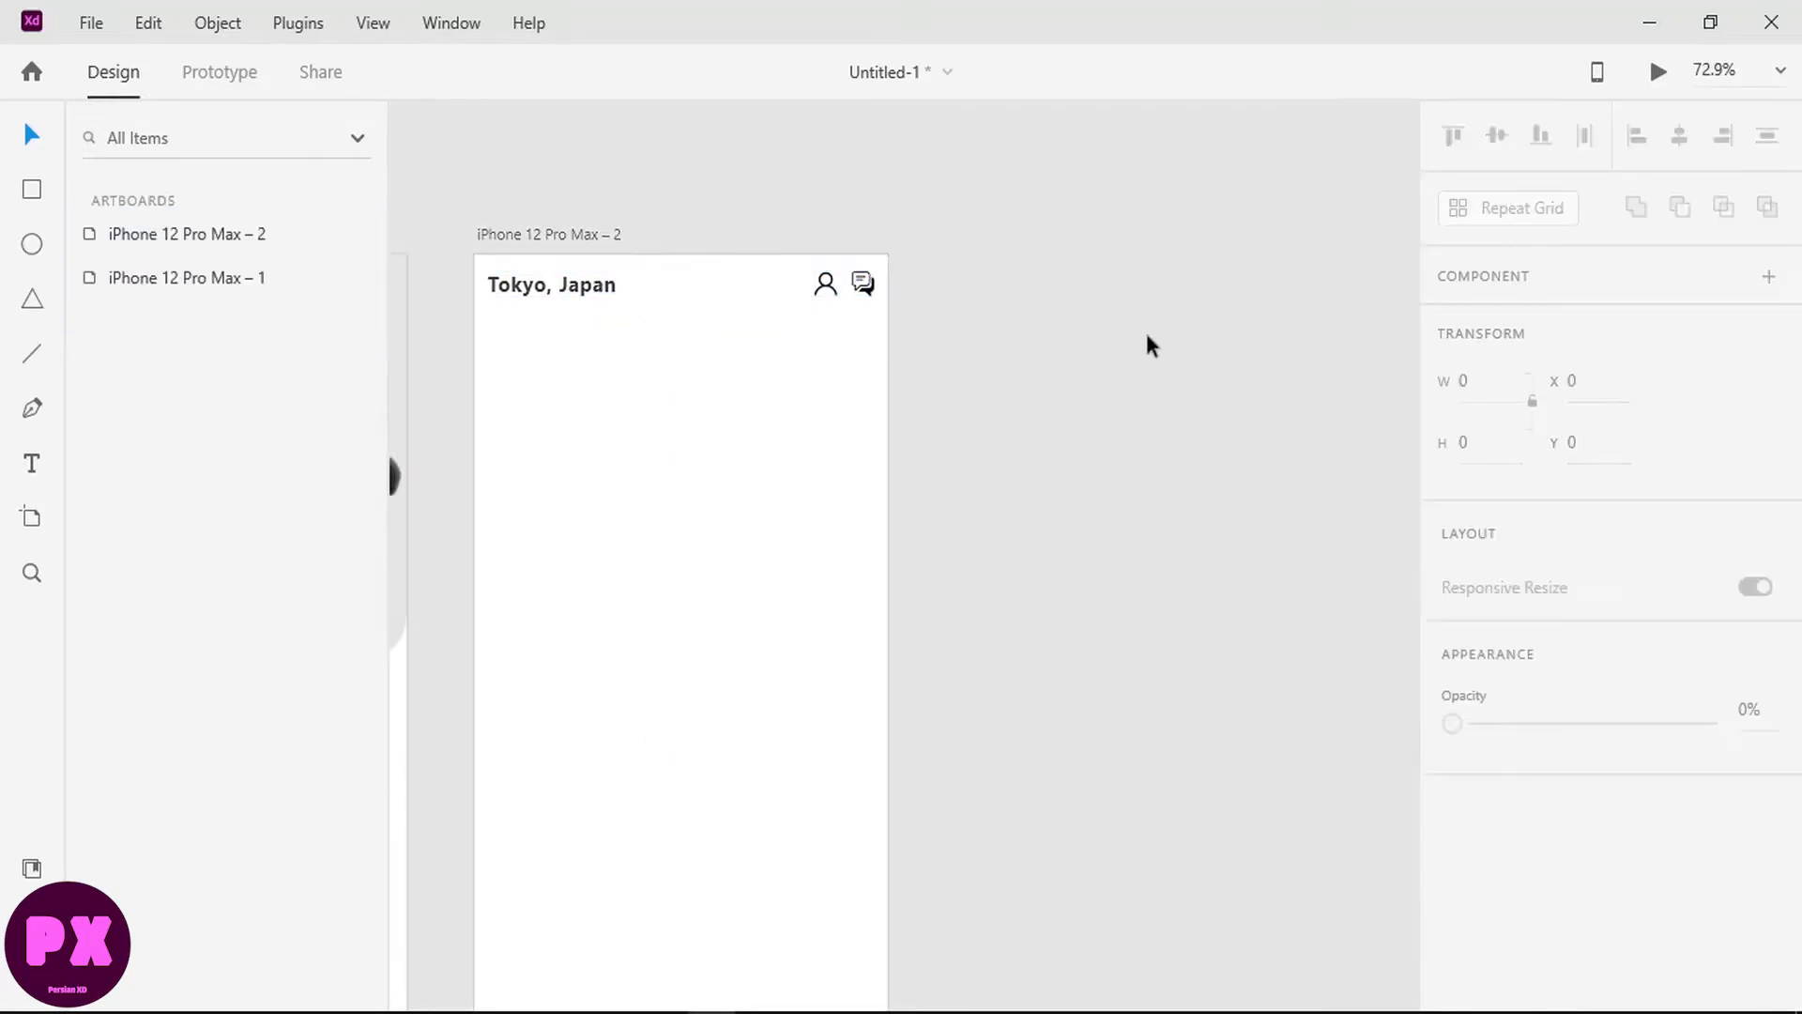
Step: Draw a rectangle about 400 by 236 below the header on the second artboard and set its corner radius to 25
scroll(853, 431, "down", 2)
scroll(853, 431, "left", 2)
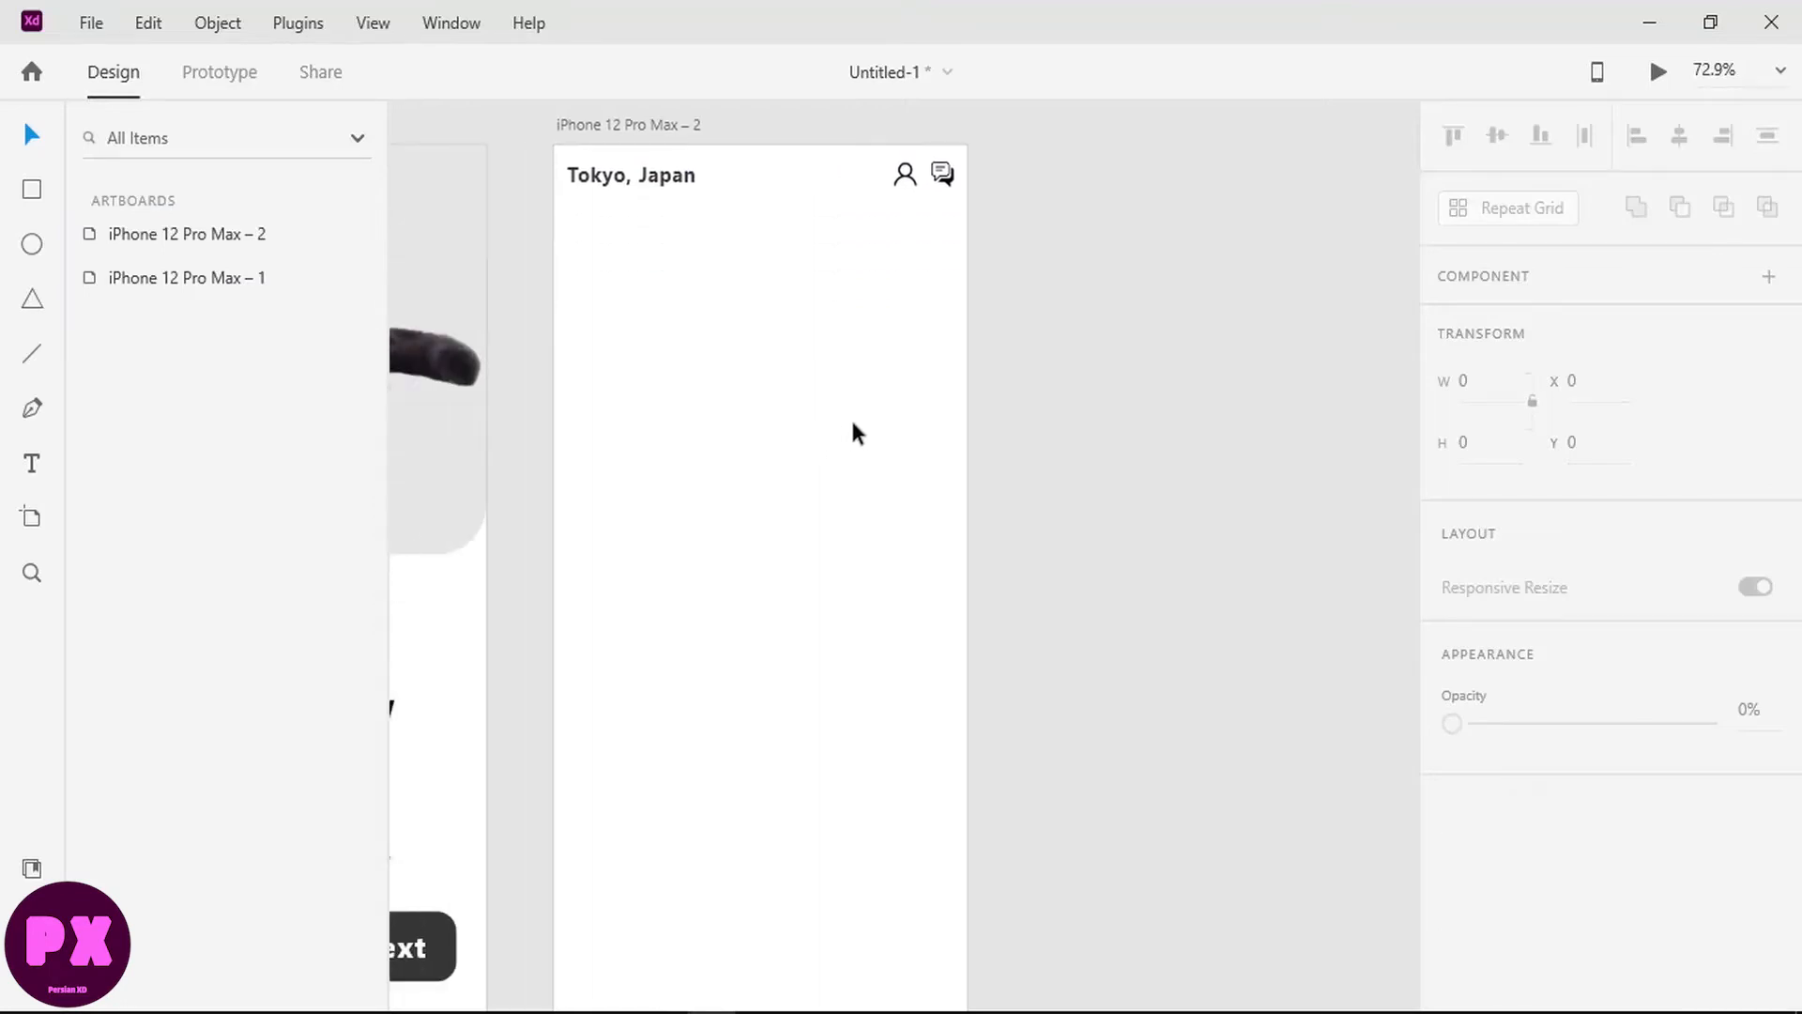
scroll(852, 424, "left", 4)
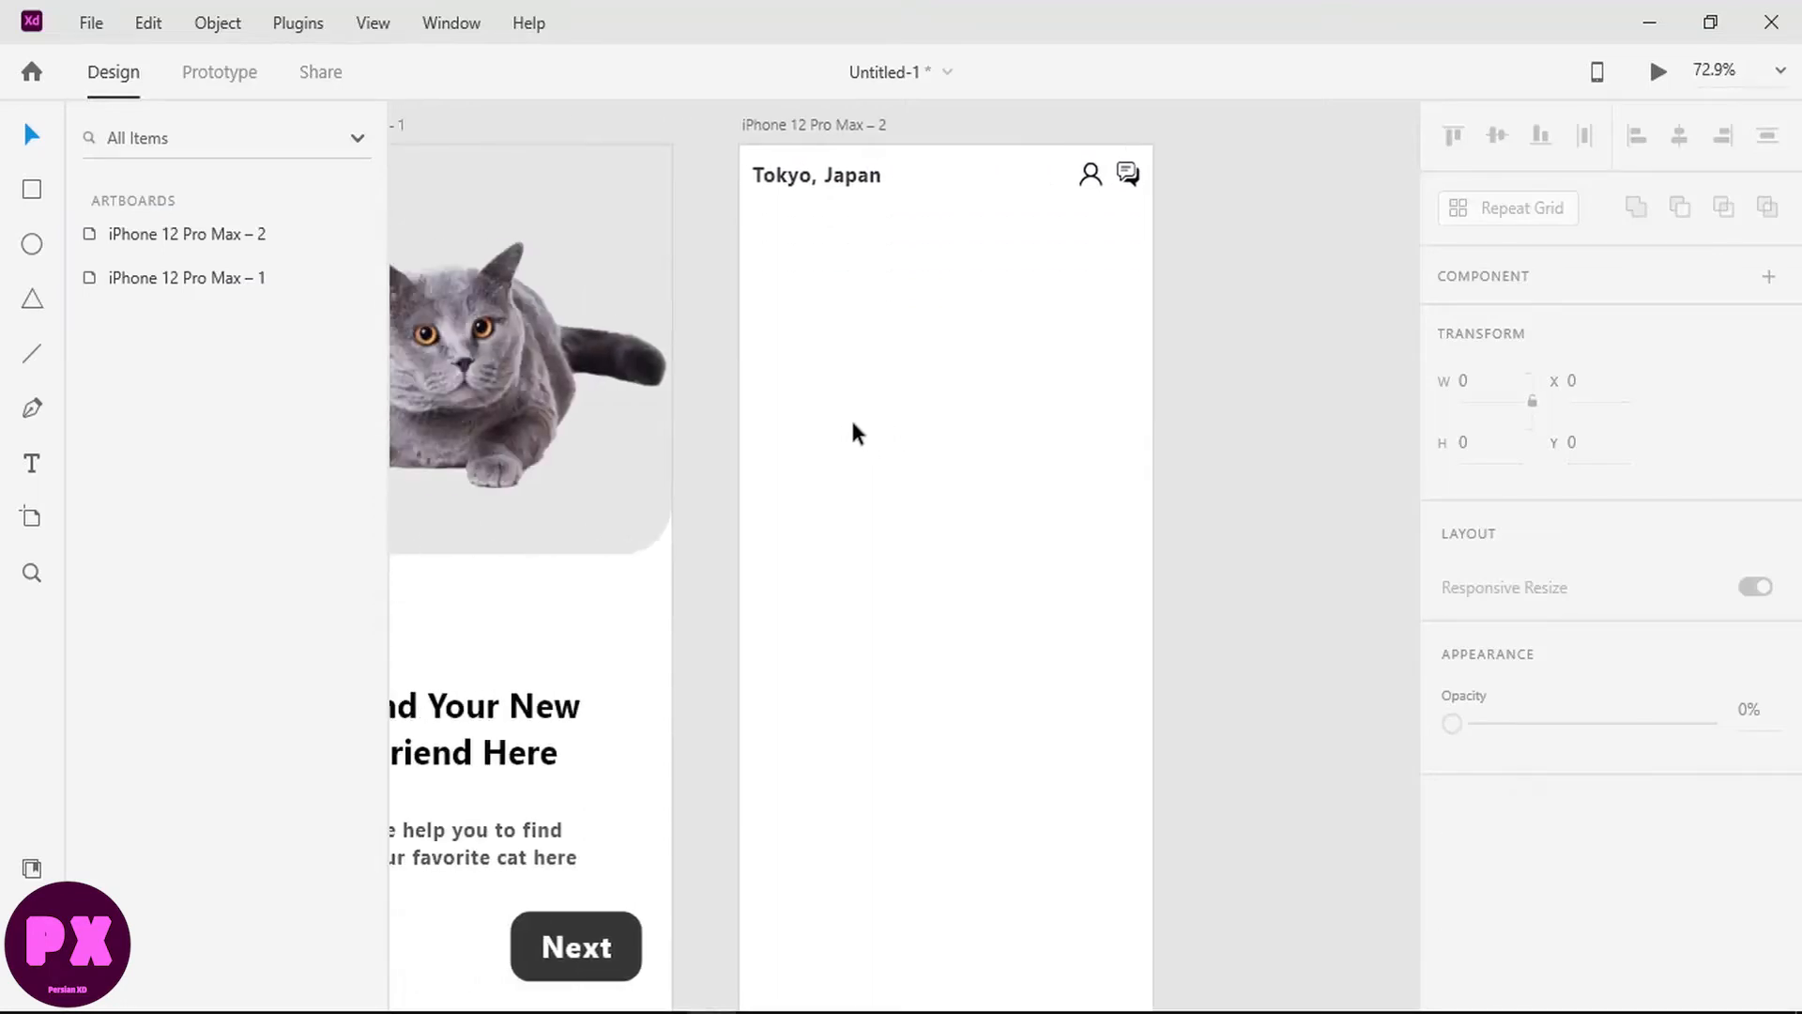
left_click(31, 188)
mouse_move(753, 234)
left_mouse_down()
mouse_move(1002, 360)
mouse_move(1138, 471)
left_mouse_up()
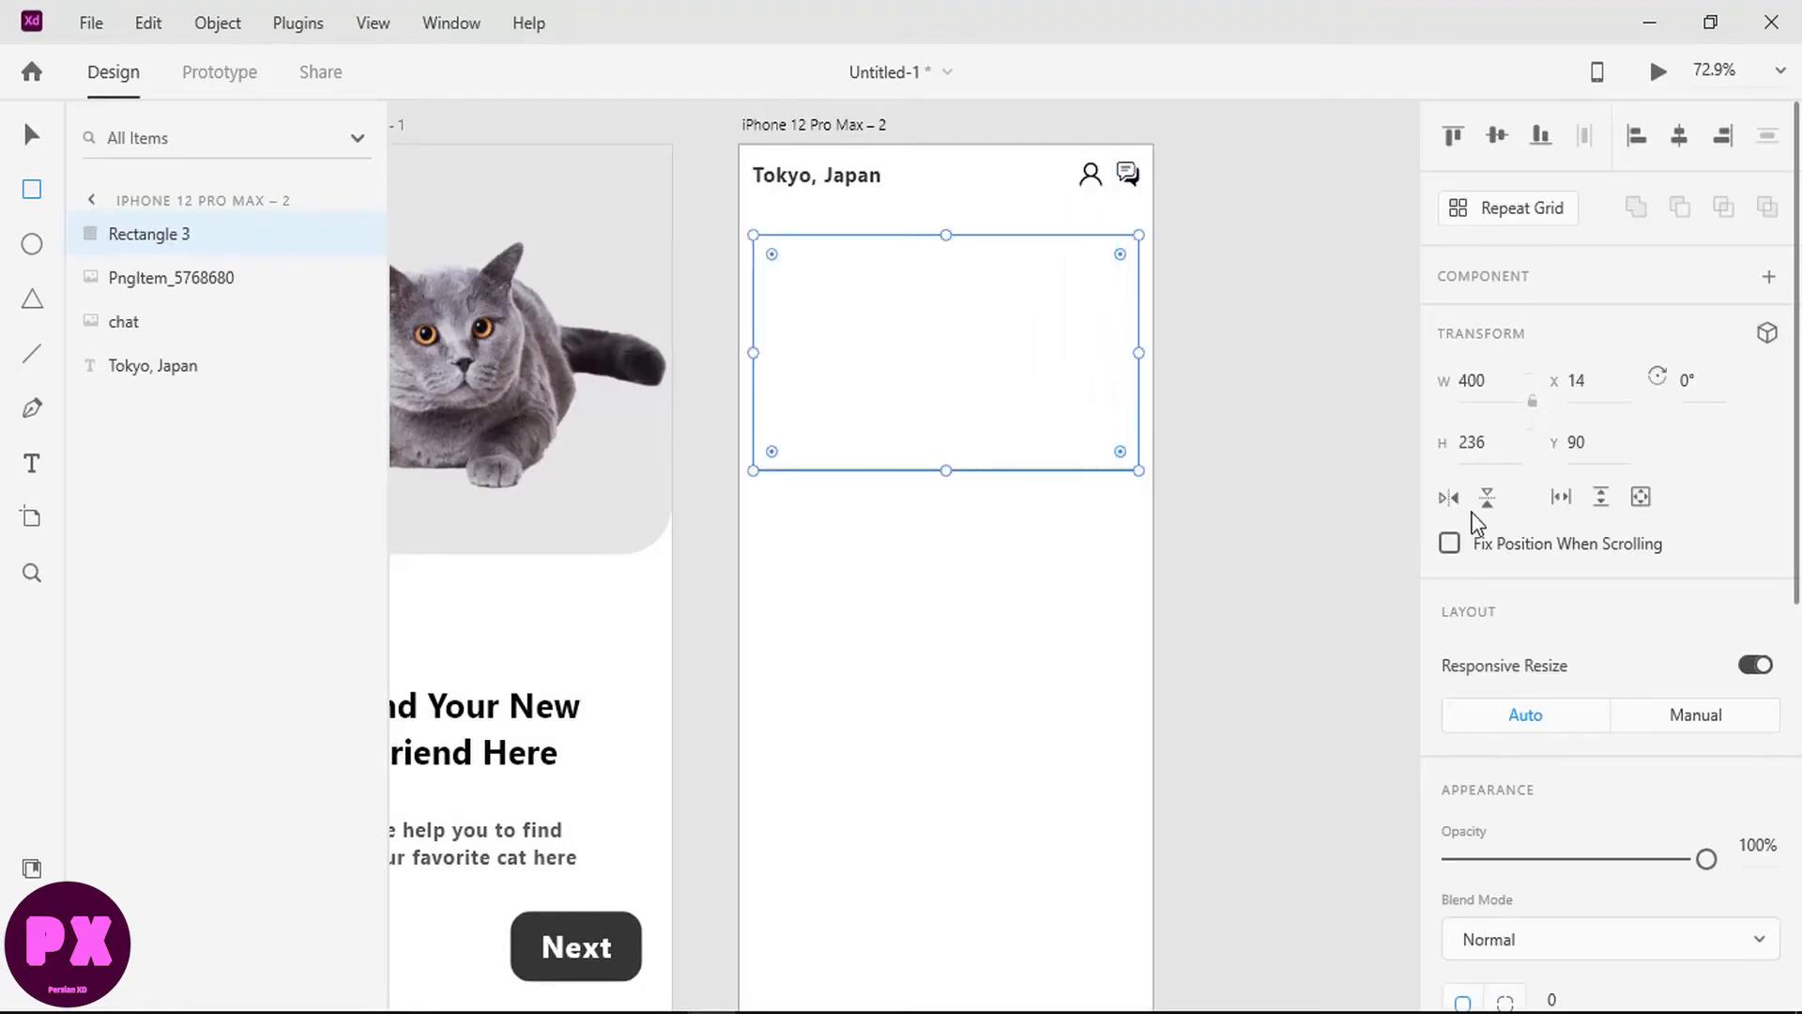
scroll(1538, 481, "down", 5)
left_click(1566, 456)
type("25")
key("Return")
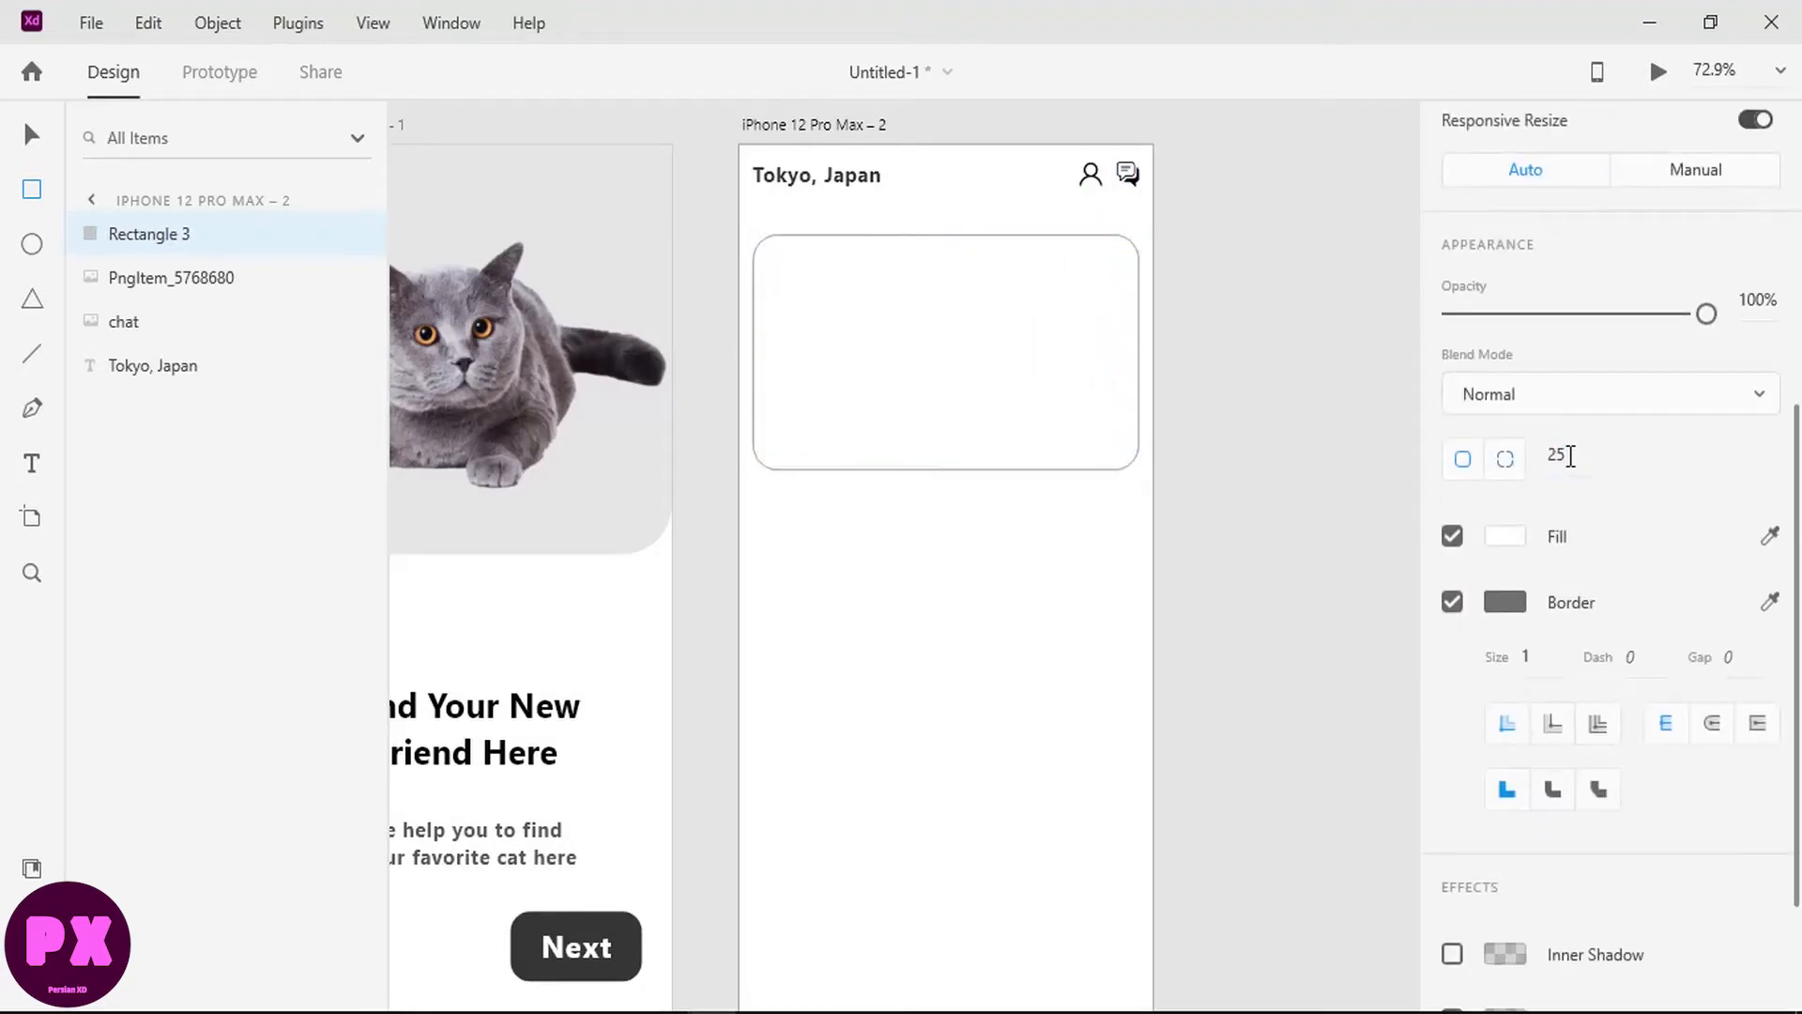
Step: Remove the rounded rectangle's border, fill it with the saved dark grey #363636 and nudge it slightly upward
left_click(1452, 601)
left_click(1505, 536)
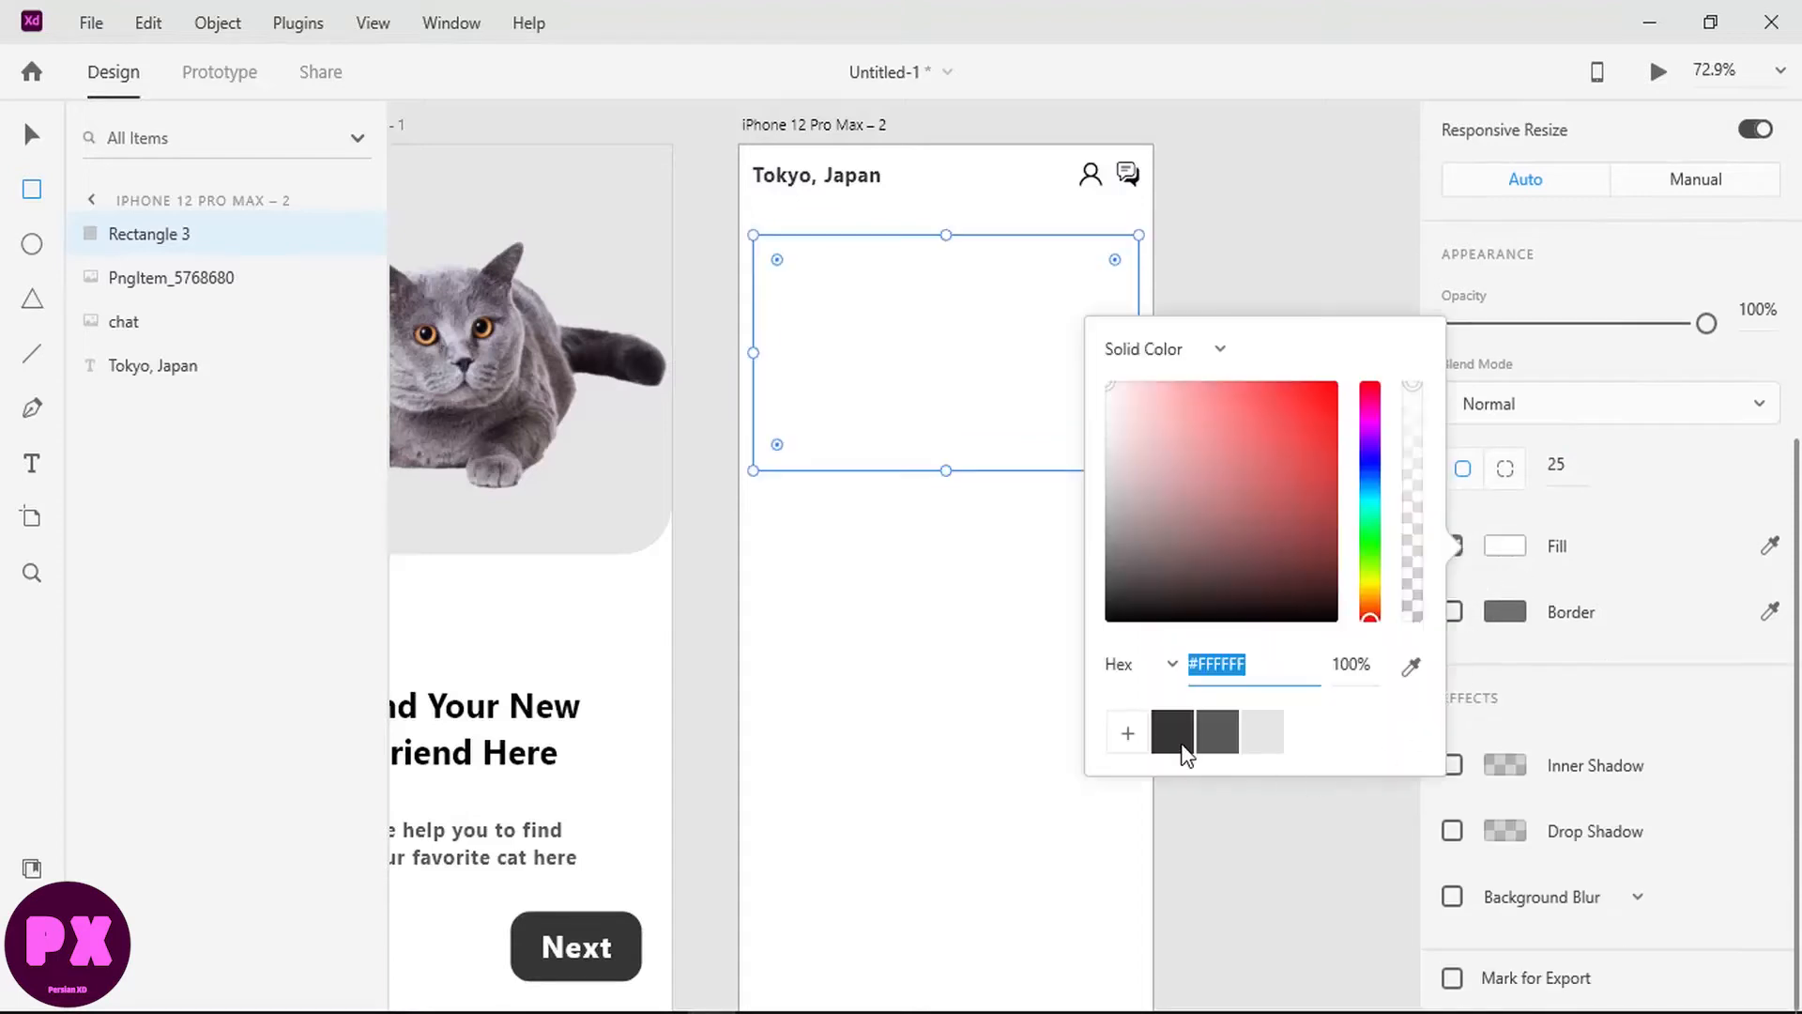
left_click(1185, 741)
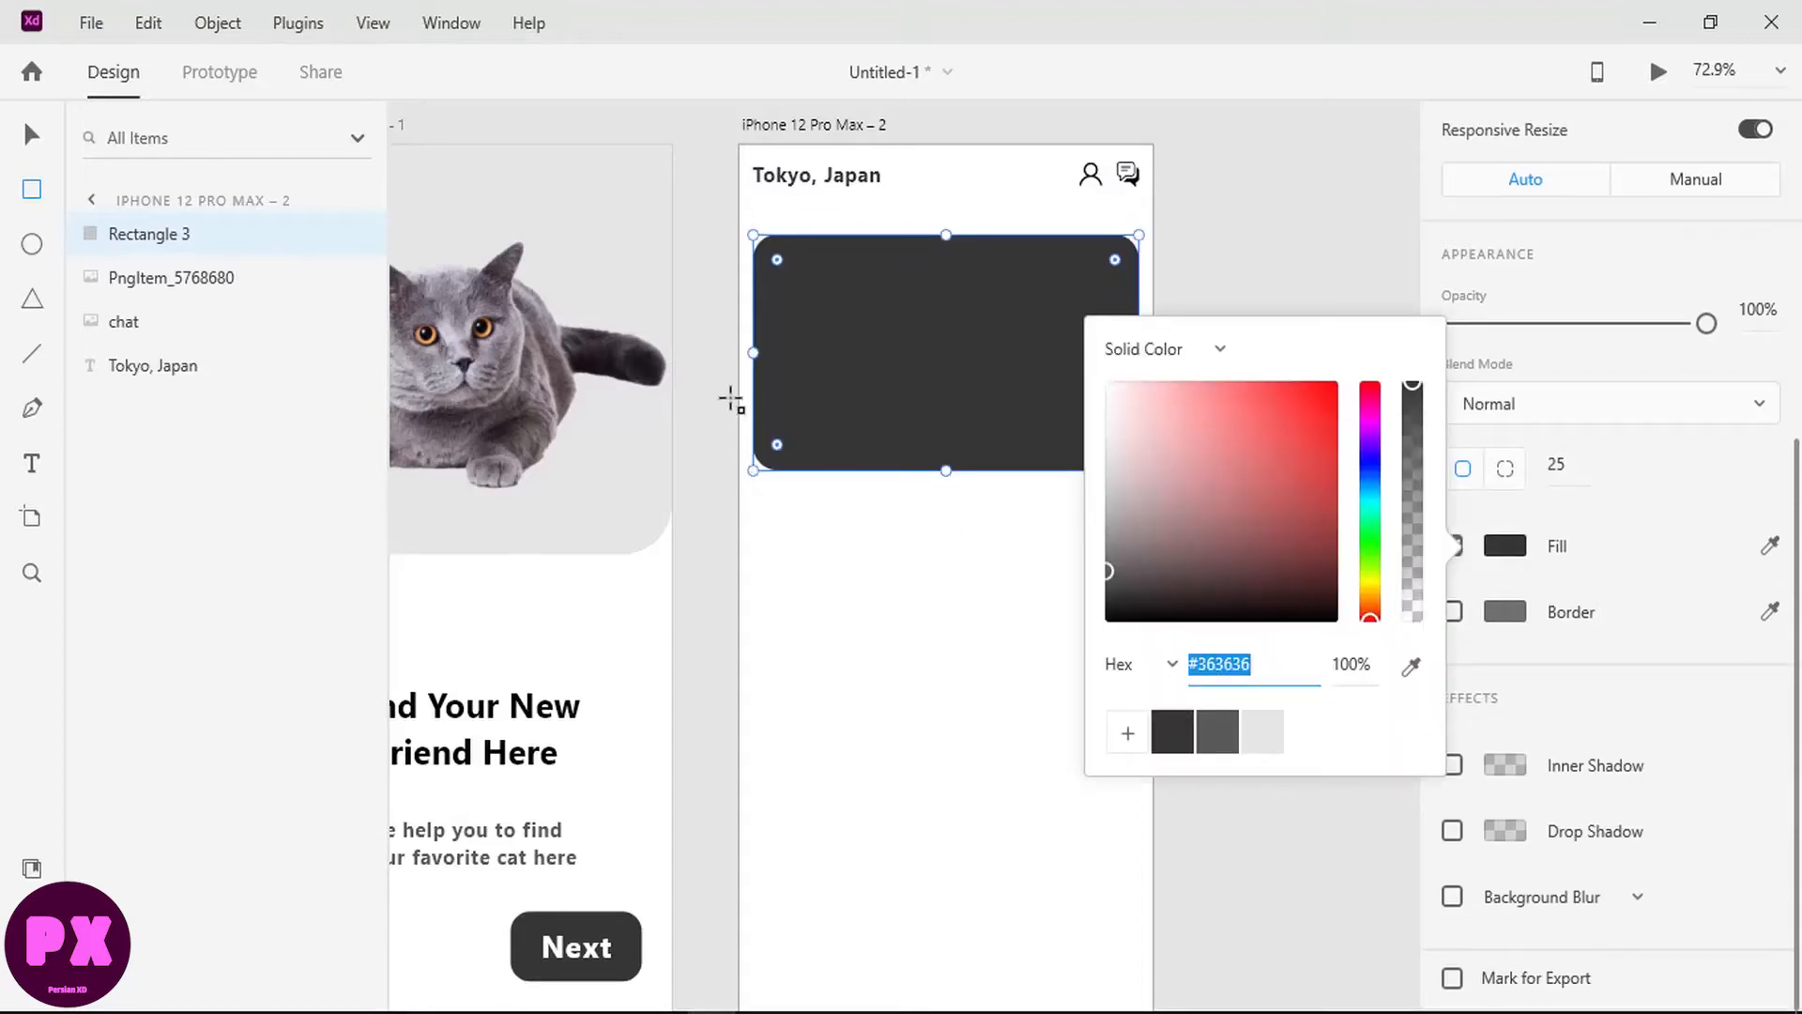
key("Escape")
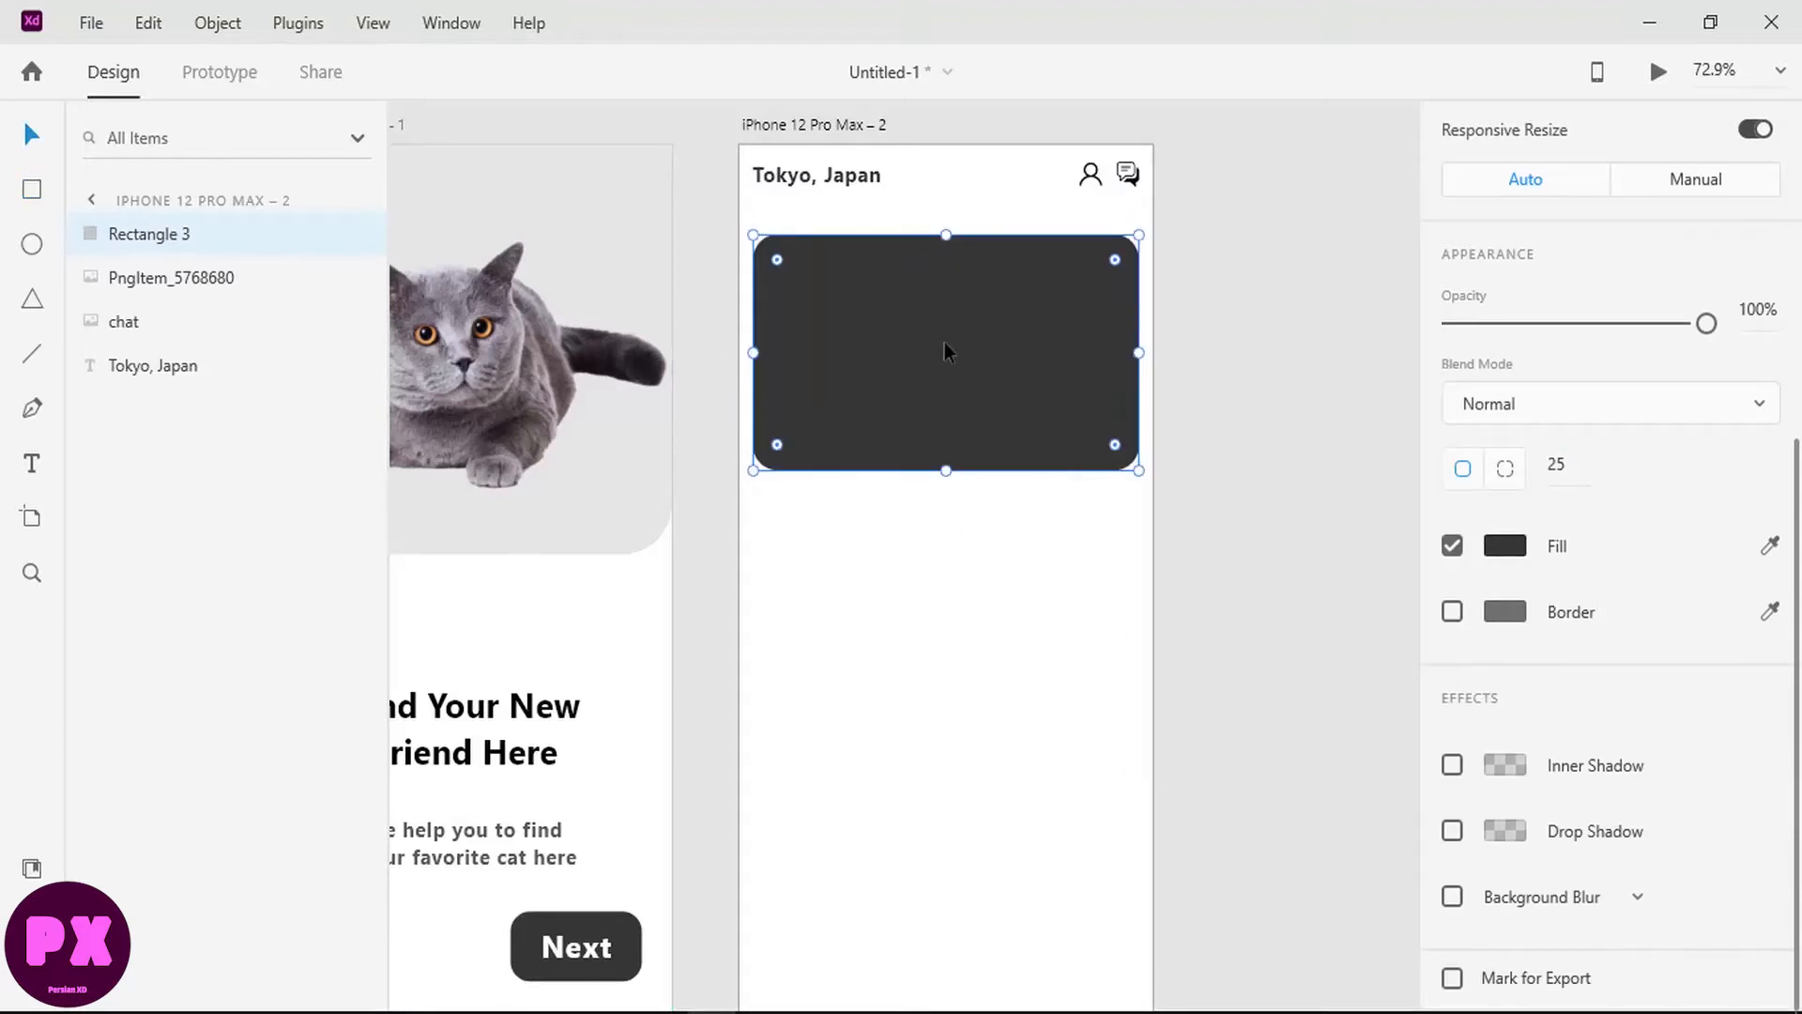
left_click_drag(944, 343, 940, 343)
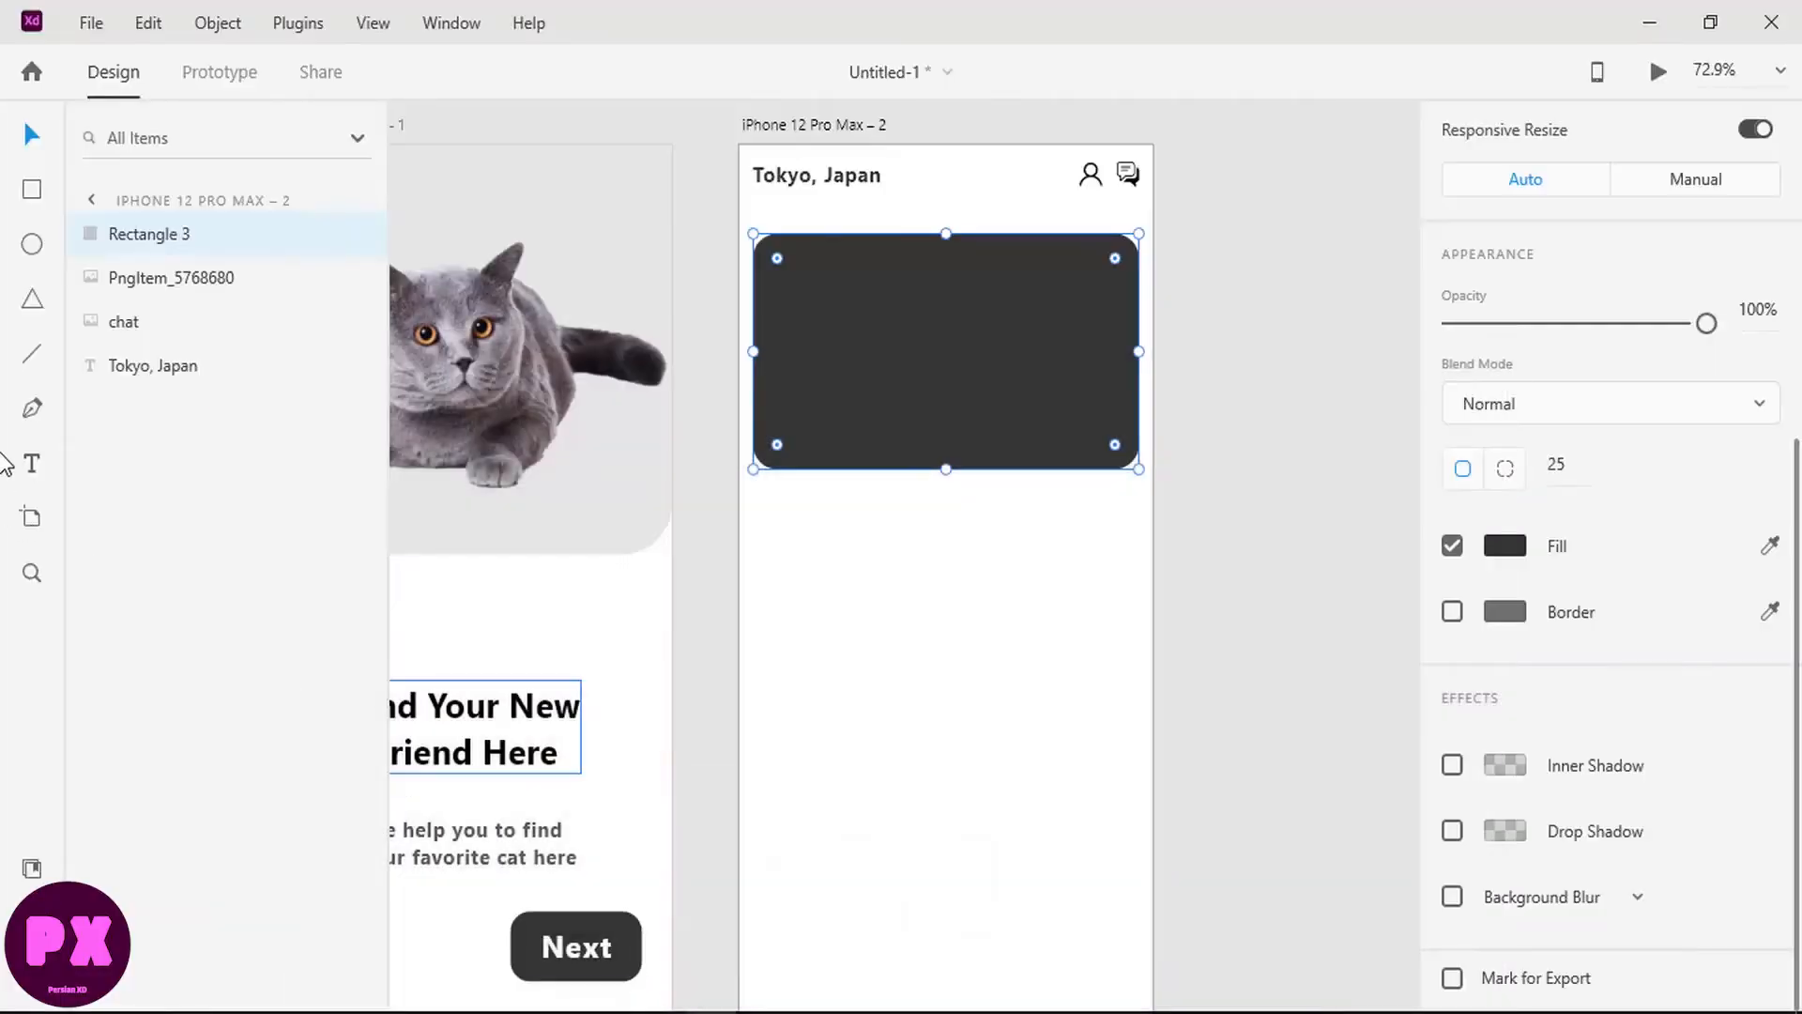
Step: Add the text "Donat" in the upper left part of the dark card and color it white (#FFFFFF)
left_click(32, 462)
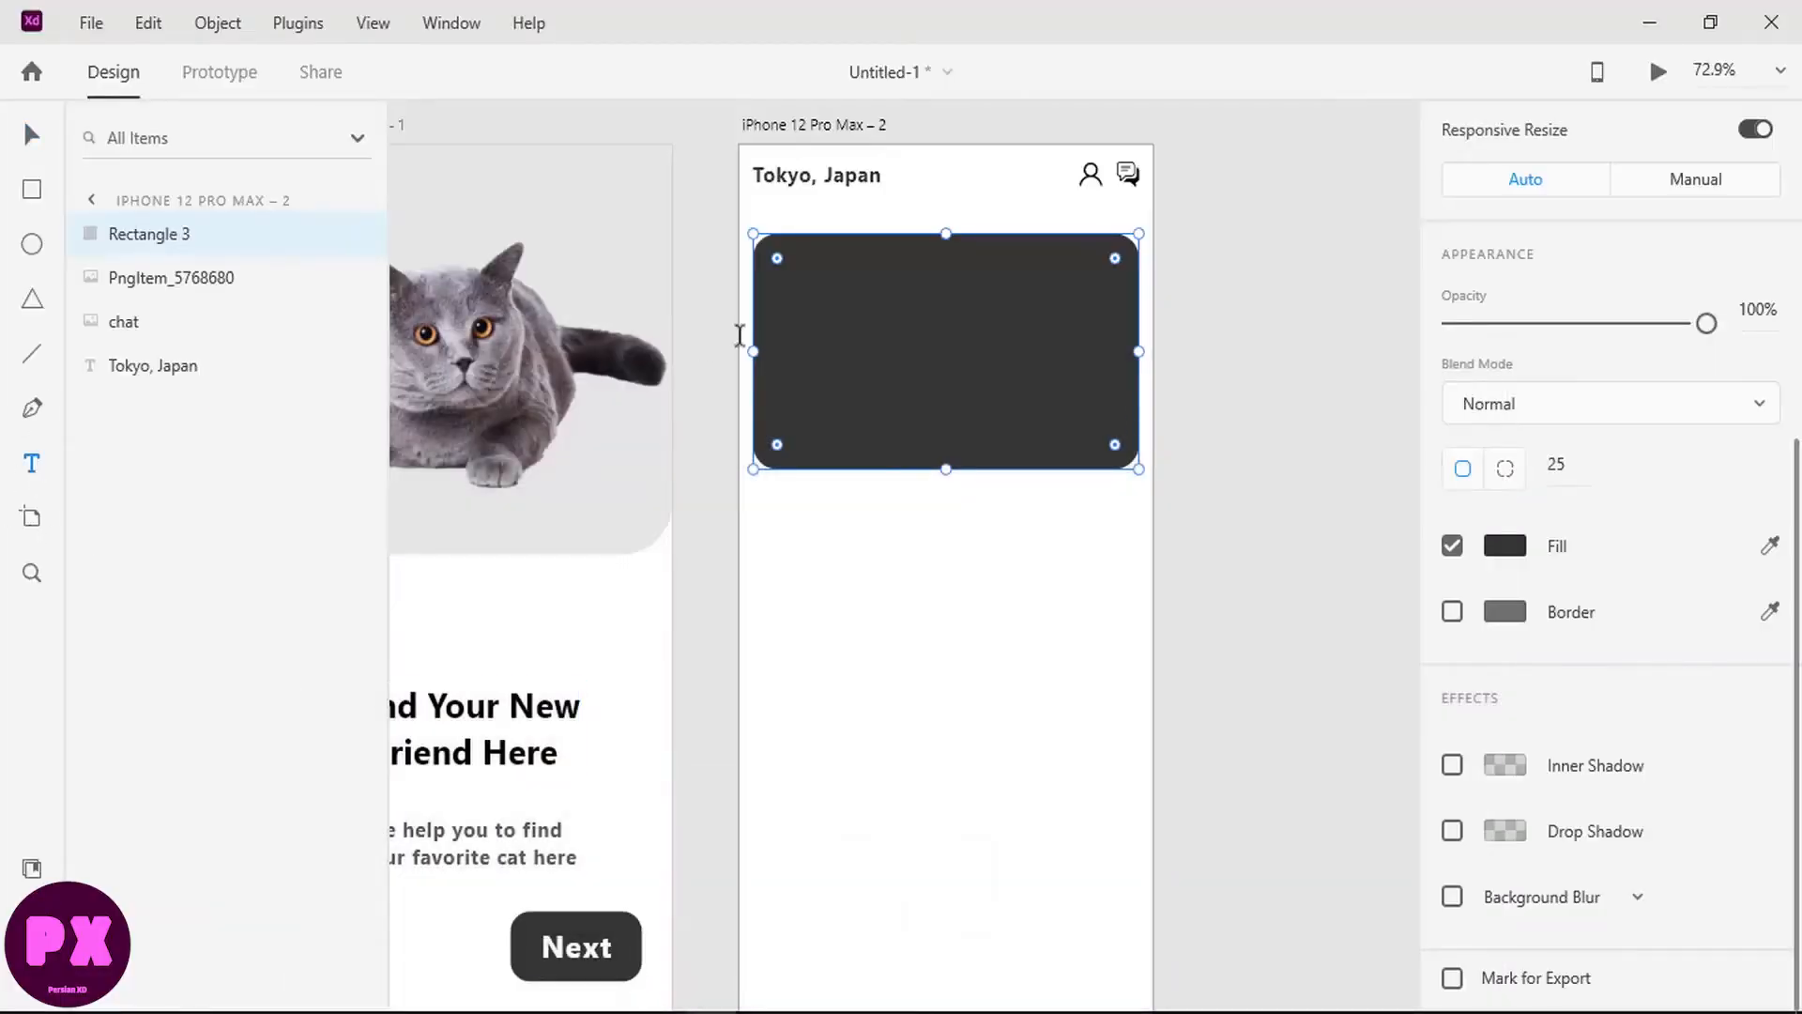
left_click(817, 289)
type("Adobt")
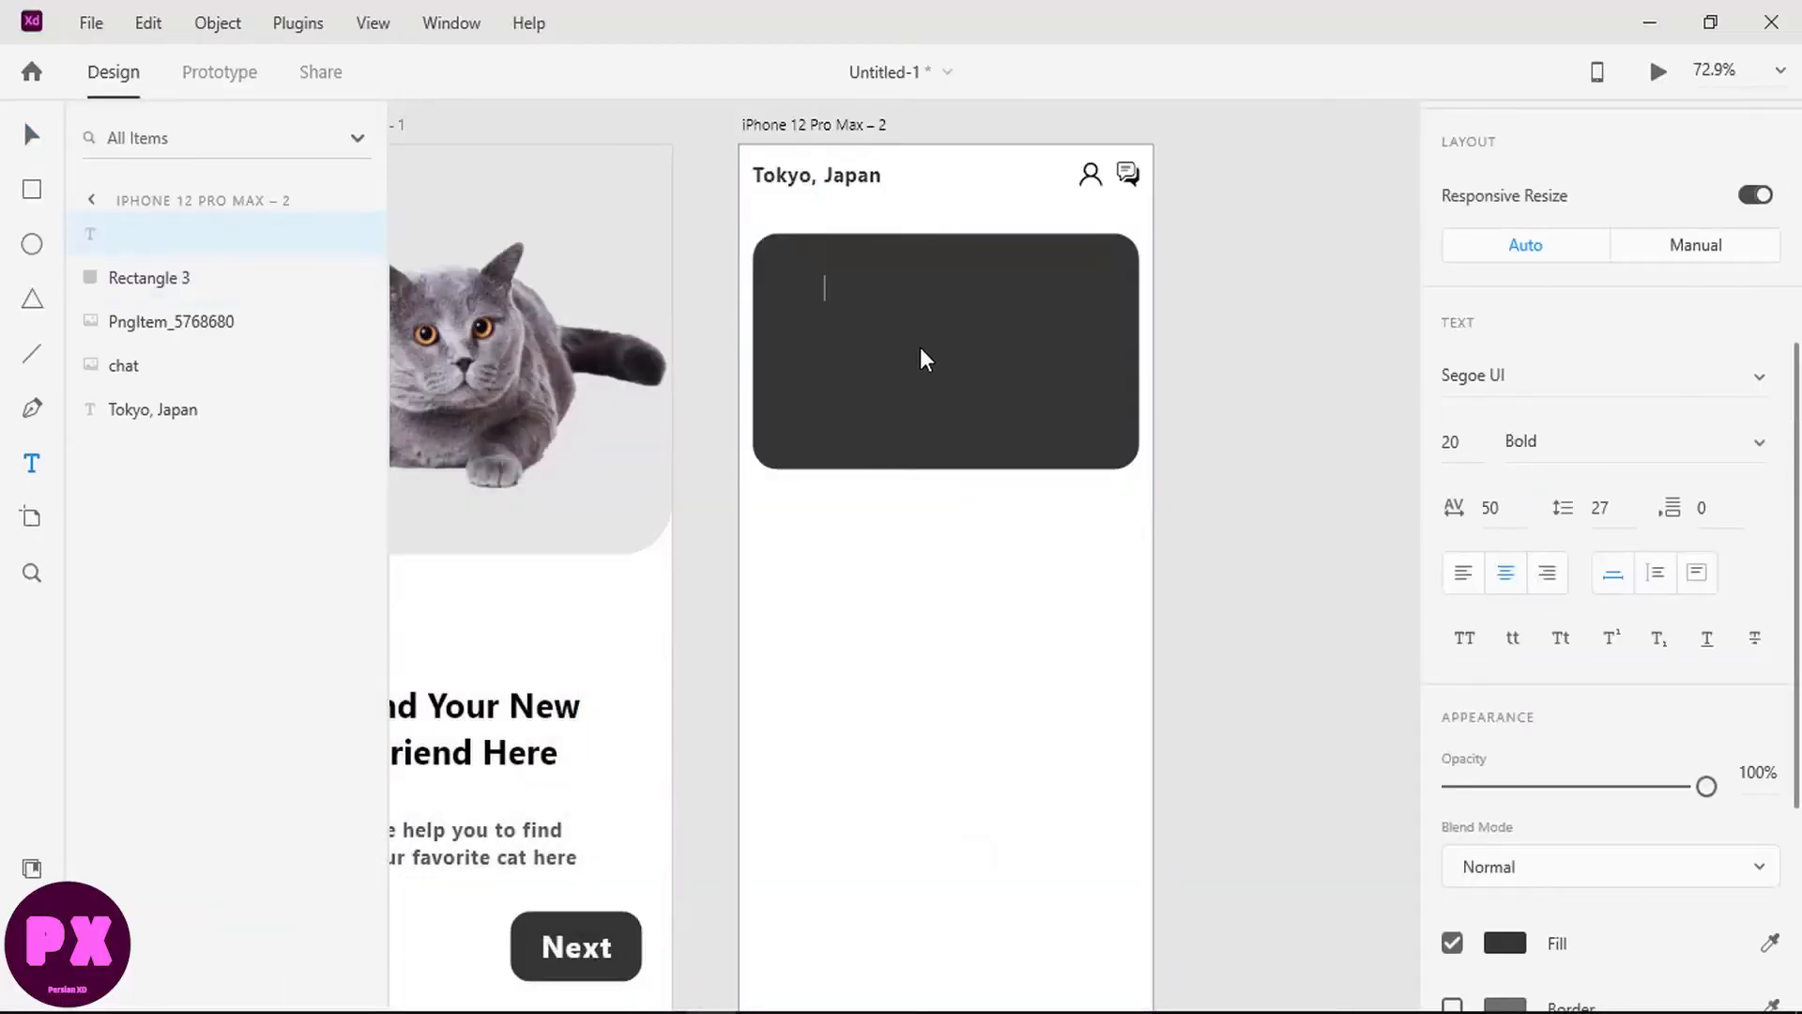
key("ctrl+a")
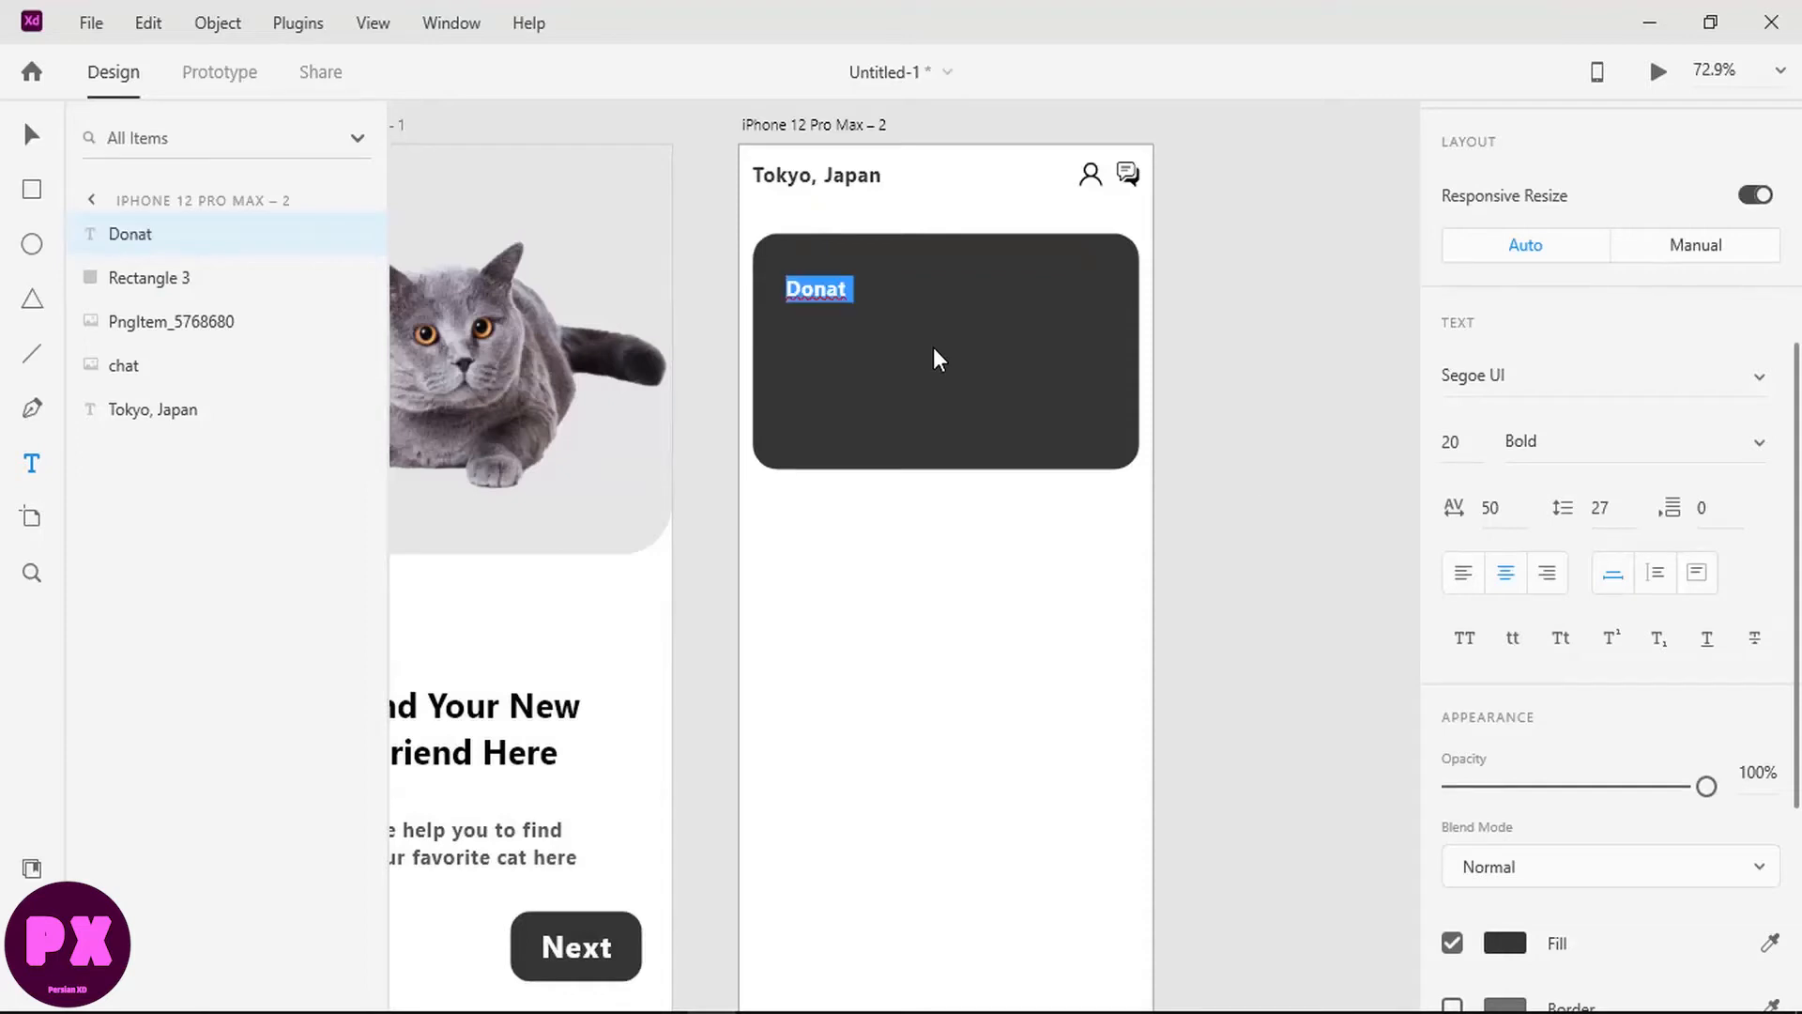
scroll(1512, 495, "down", 4)
left_click(1506, 546)
left_click_drag(1141, 448, 1093, 351)
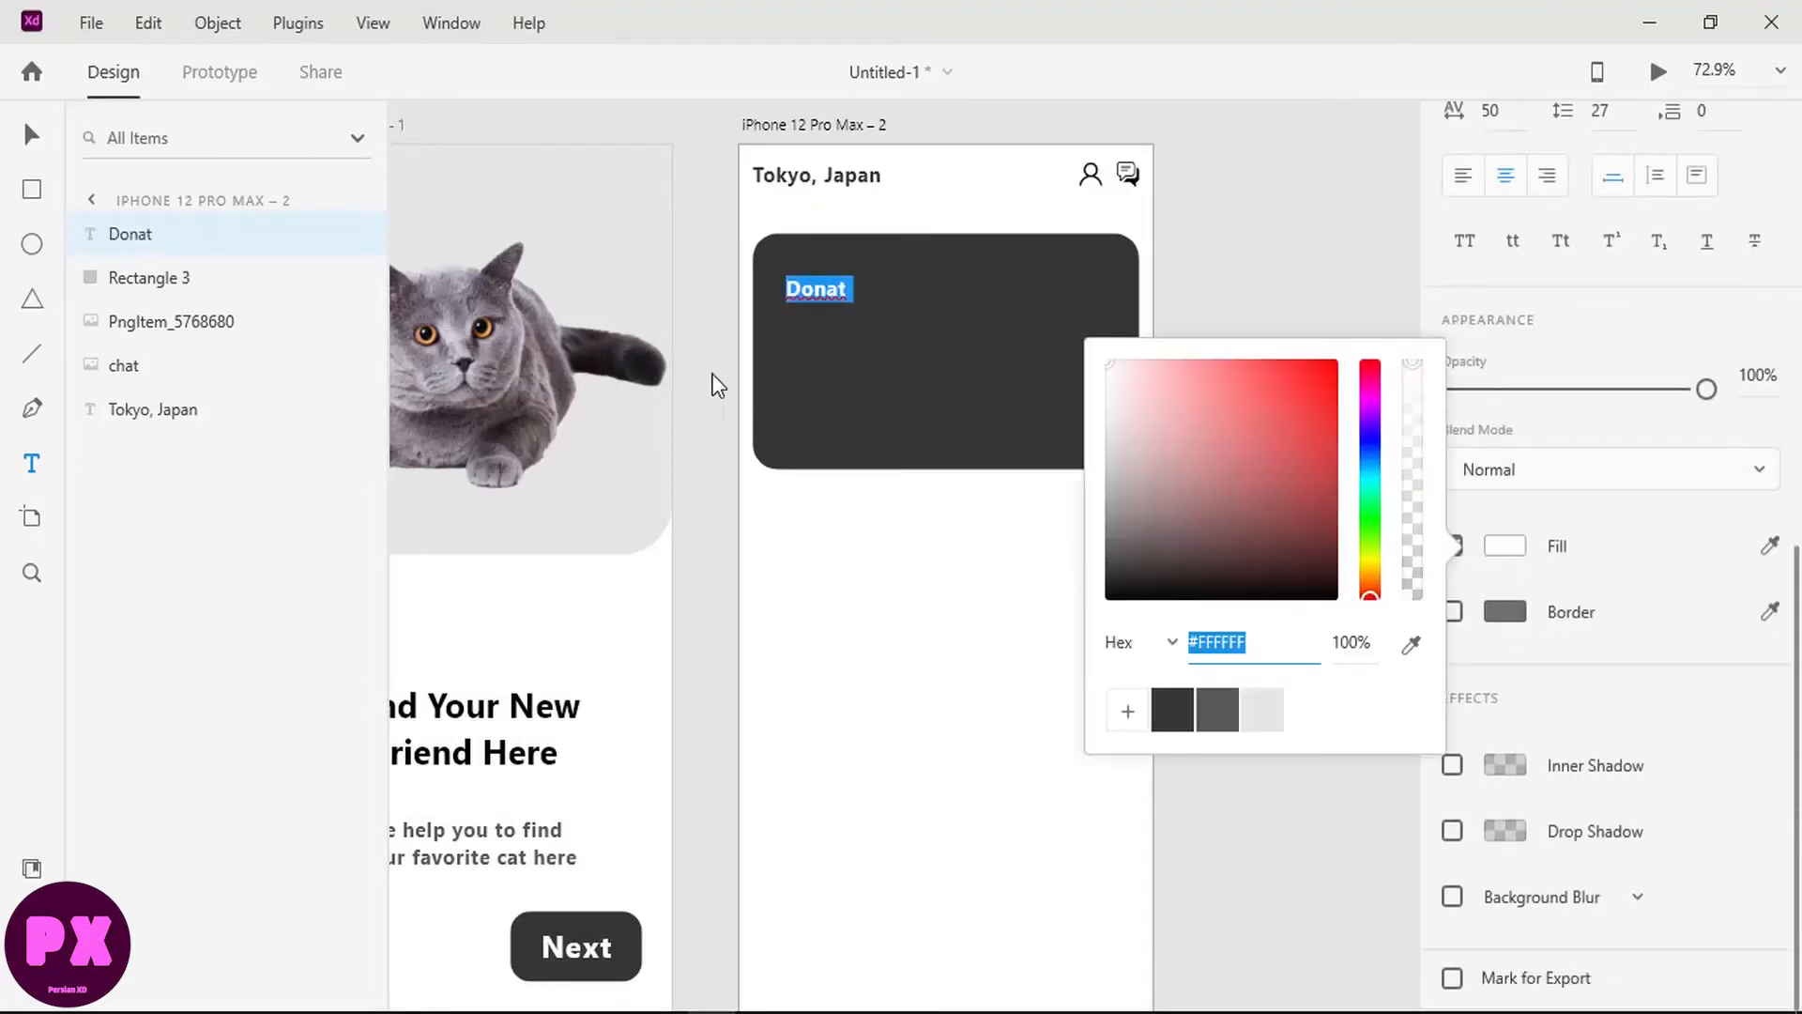
Step: Extend and correct the card's text so it reads "Donate Here for need cat"
left_click(817, 294)
double_click(851, 291)
left_click(852, 293)
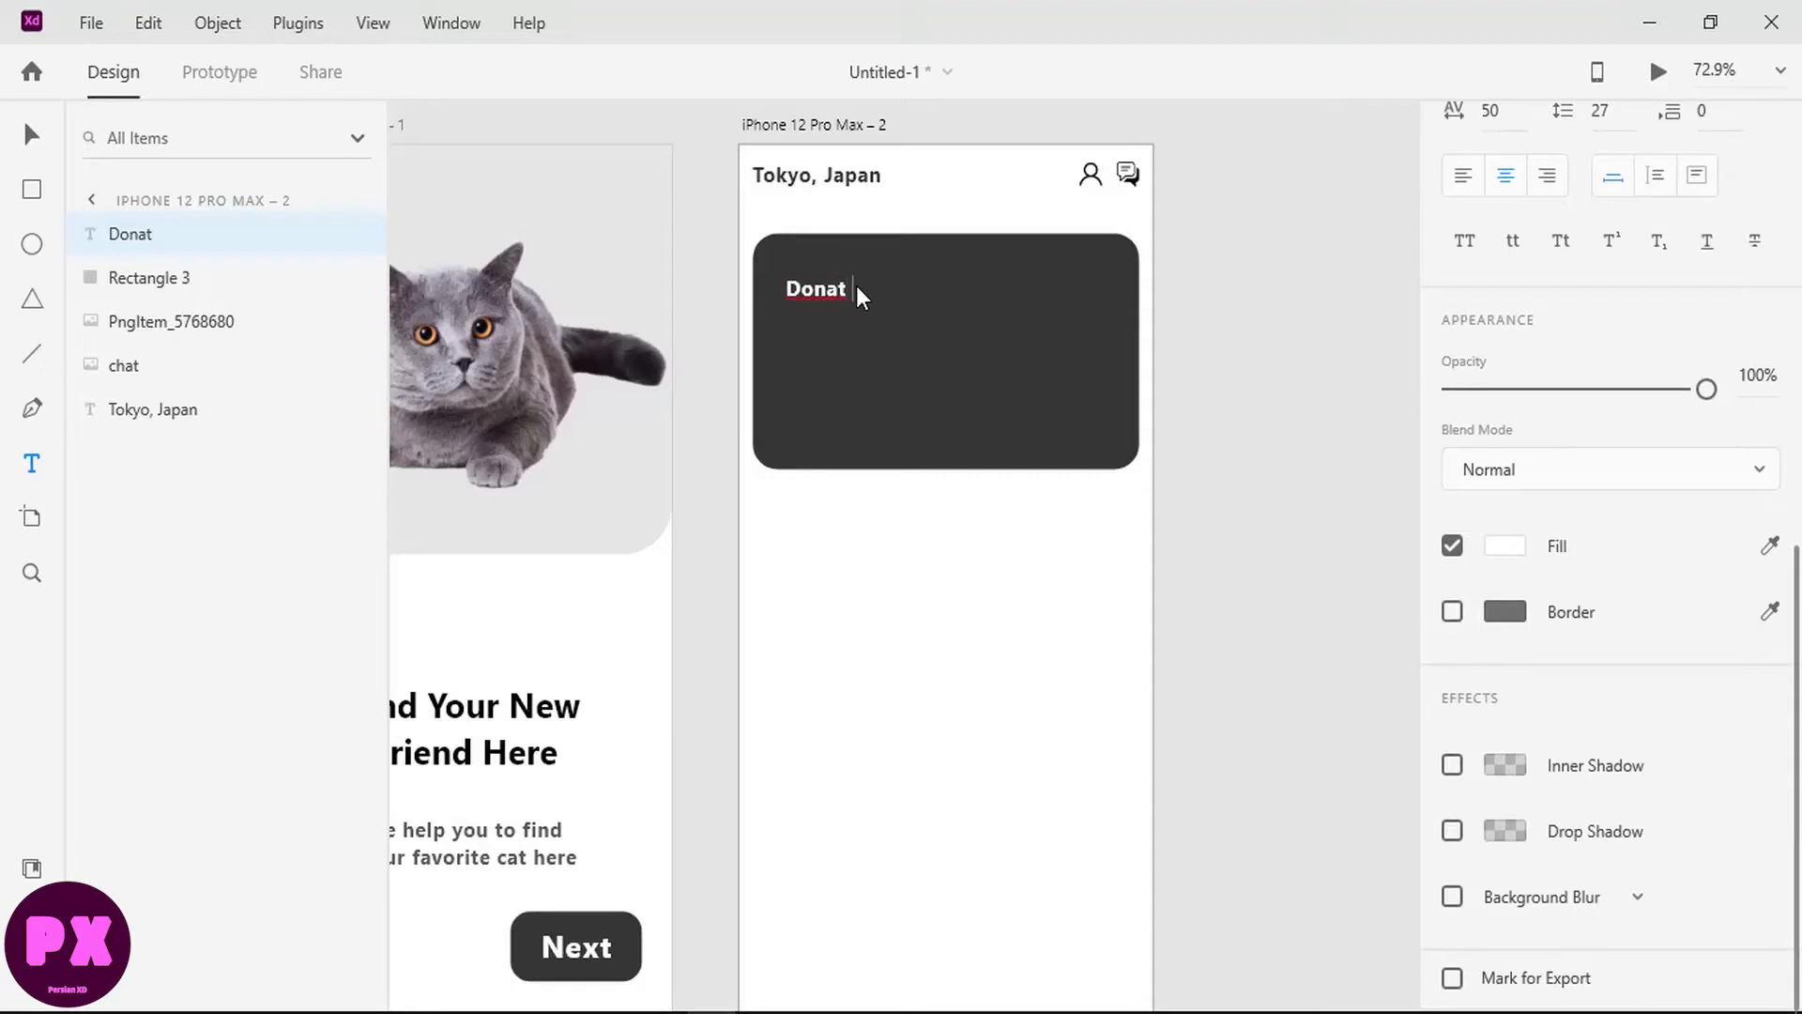
type("Here for ")
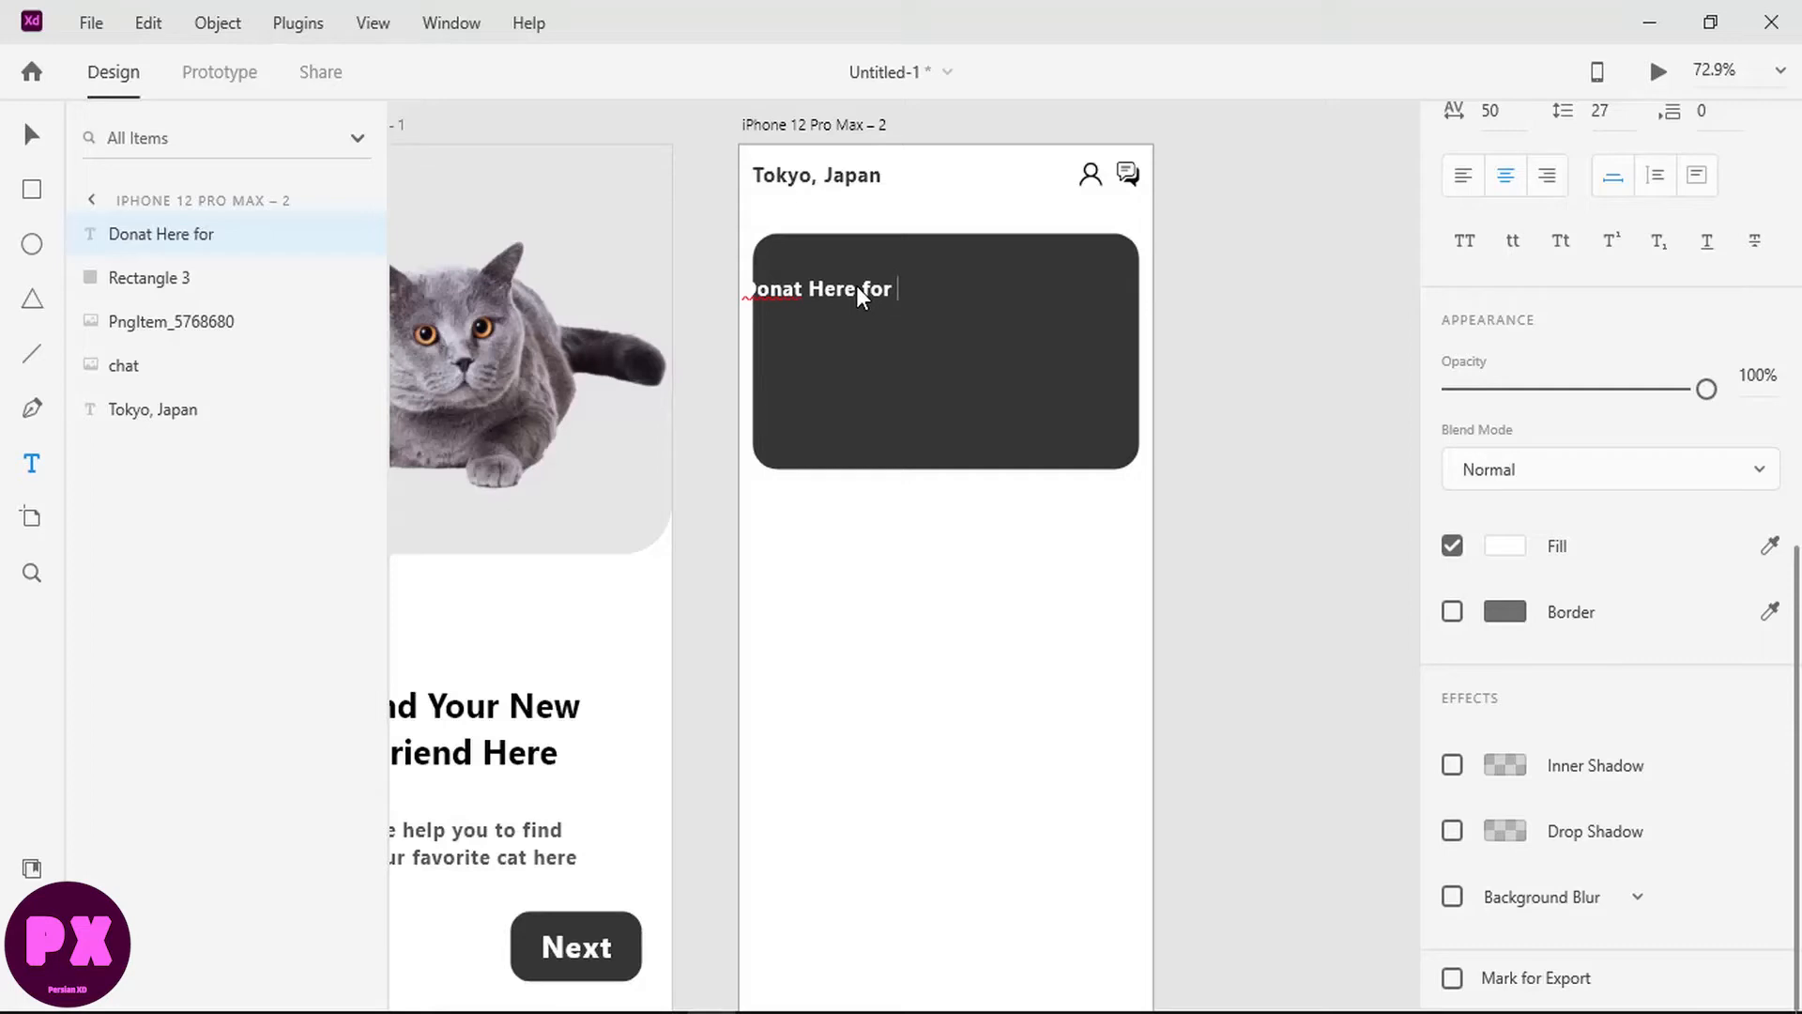
type("need c")
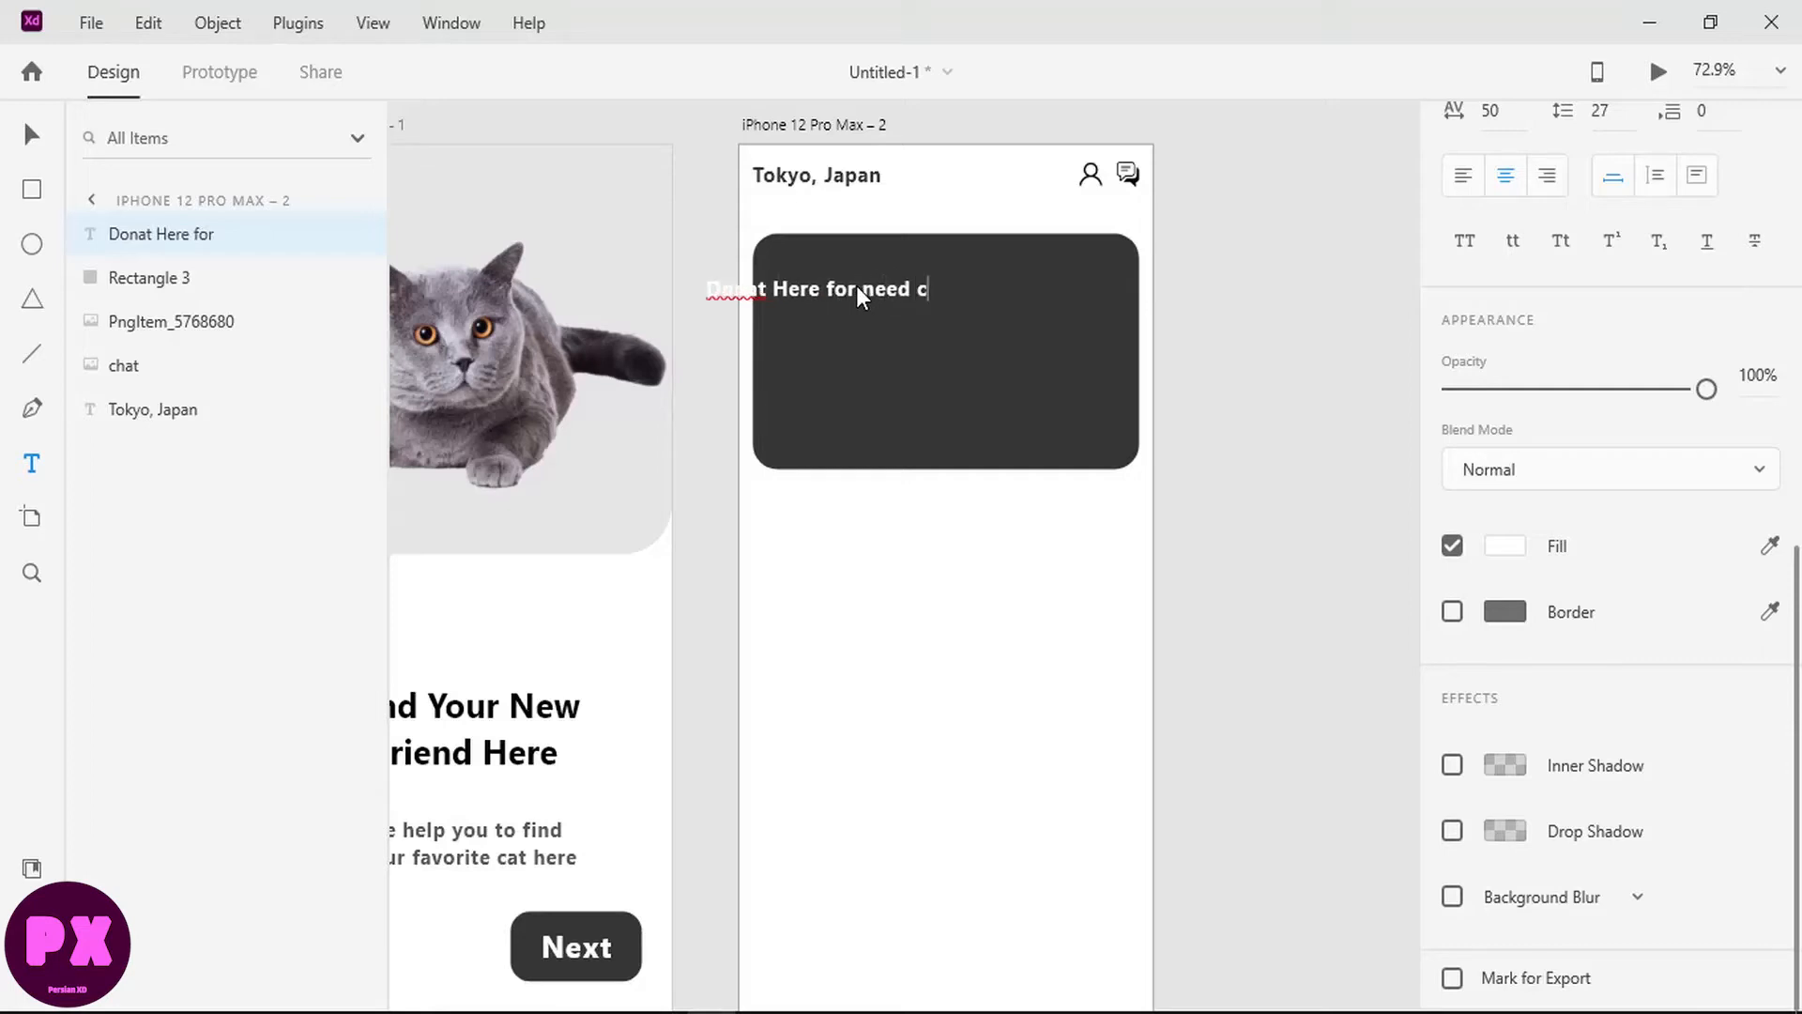
type("at")
key("ctrl+a")
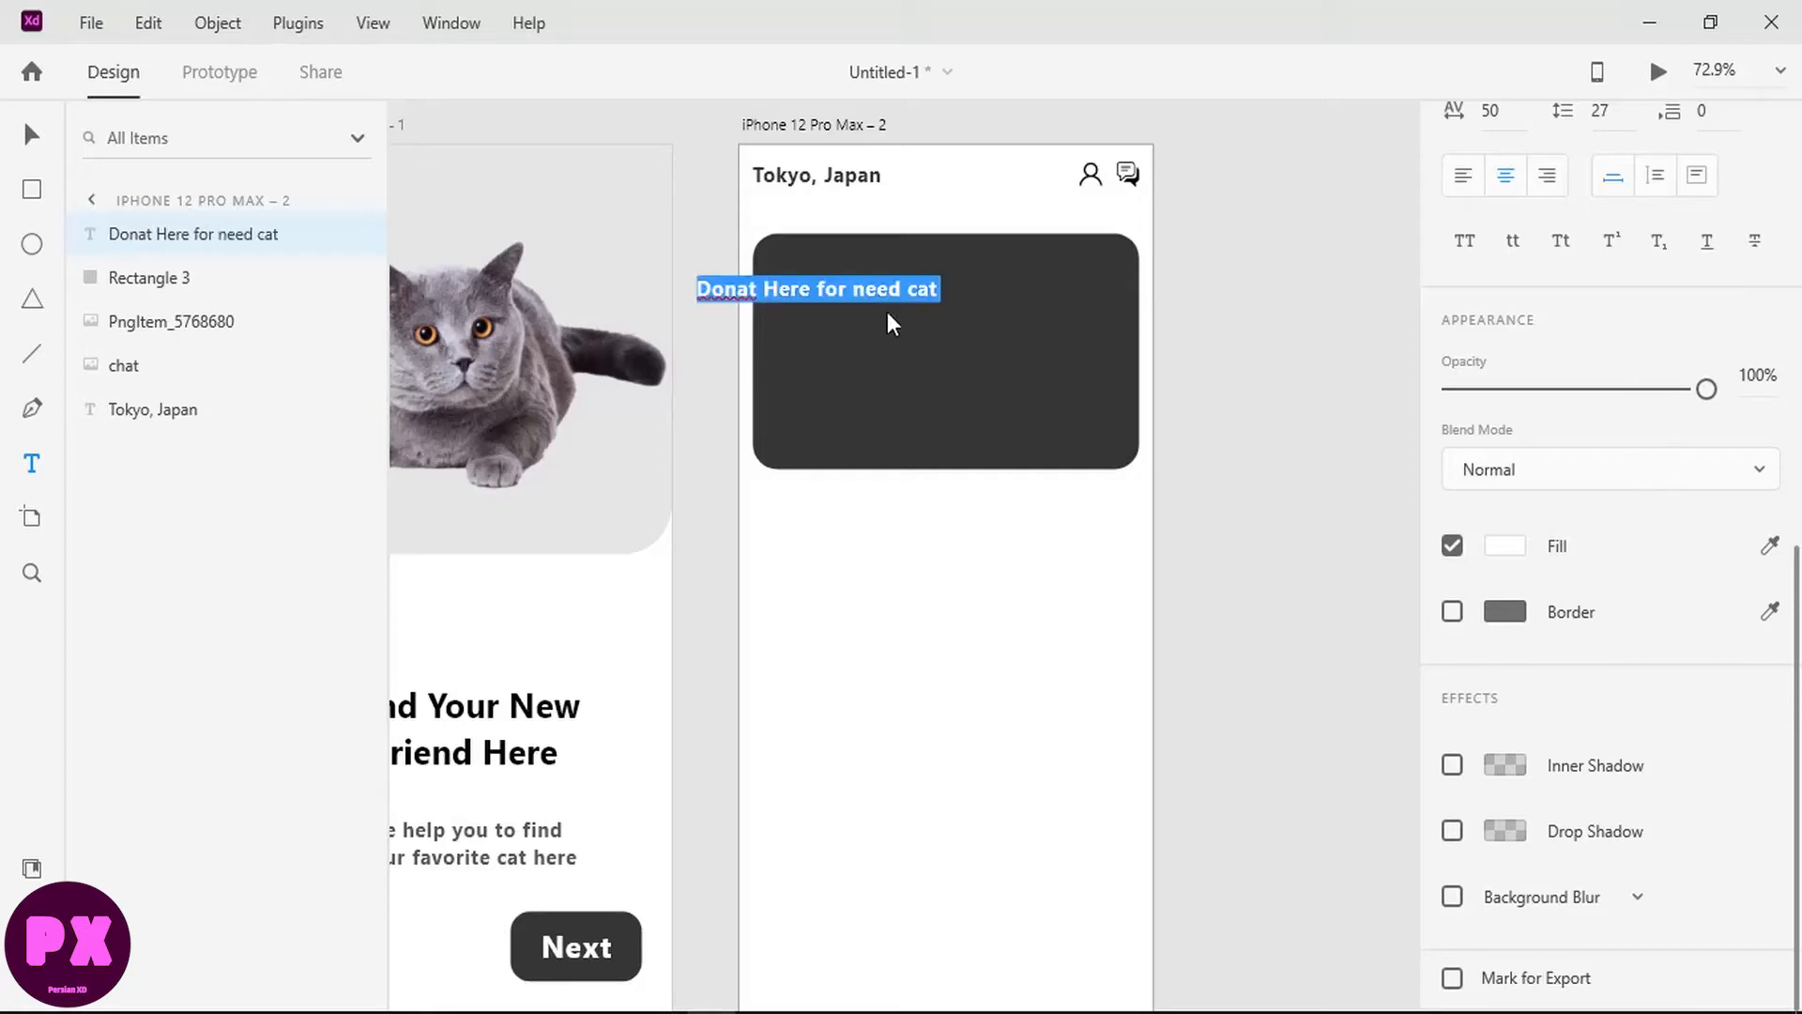
left_click(760, 289)
key("ctrl+a")
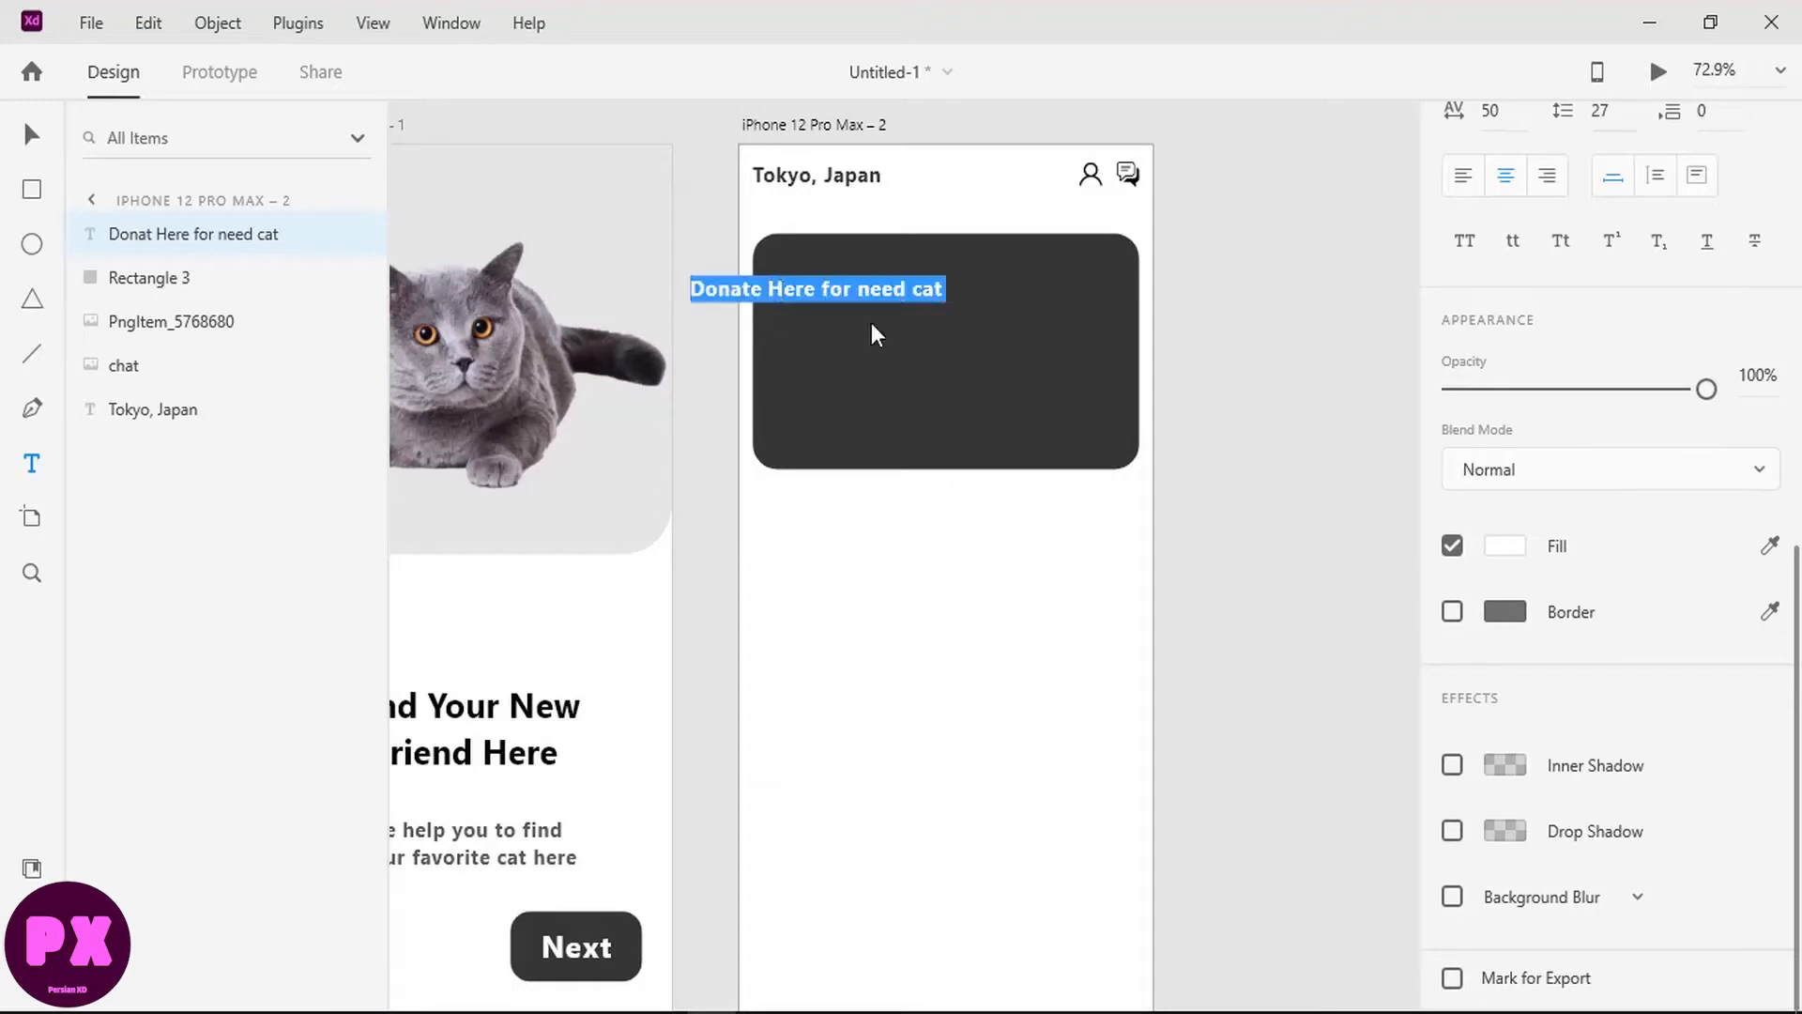
Step: Break the card text before "for need cat" and left-align its lines
scroll(1502, 496, "up", 2)
scroll(1506, 493, "up", 2)
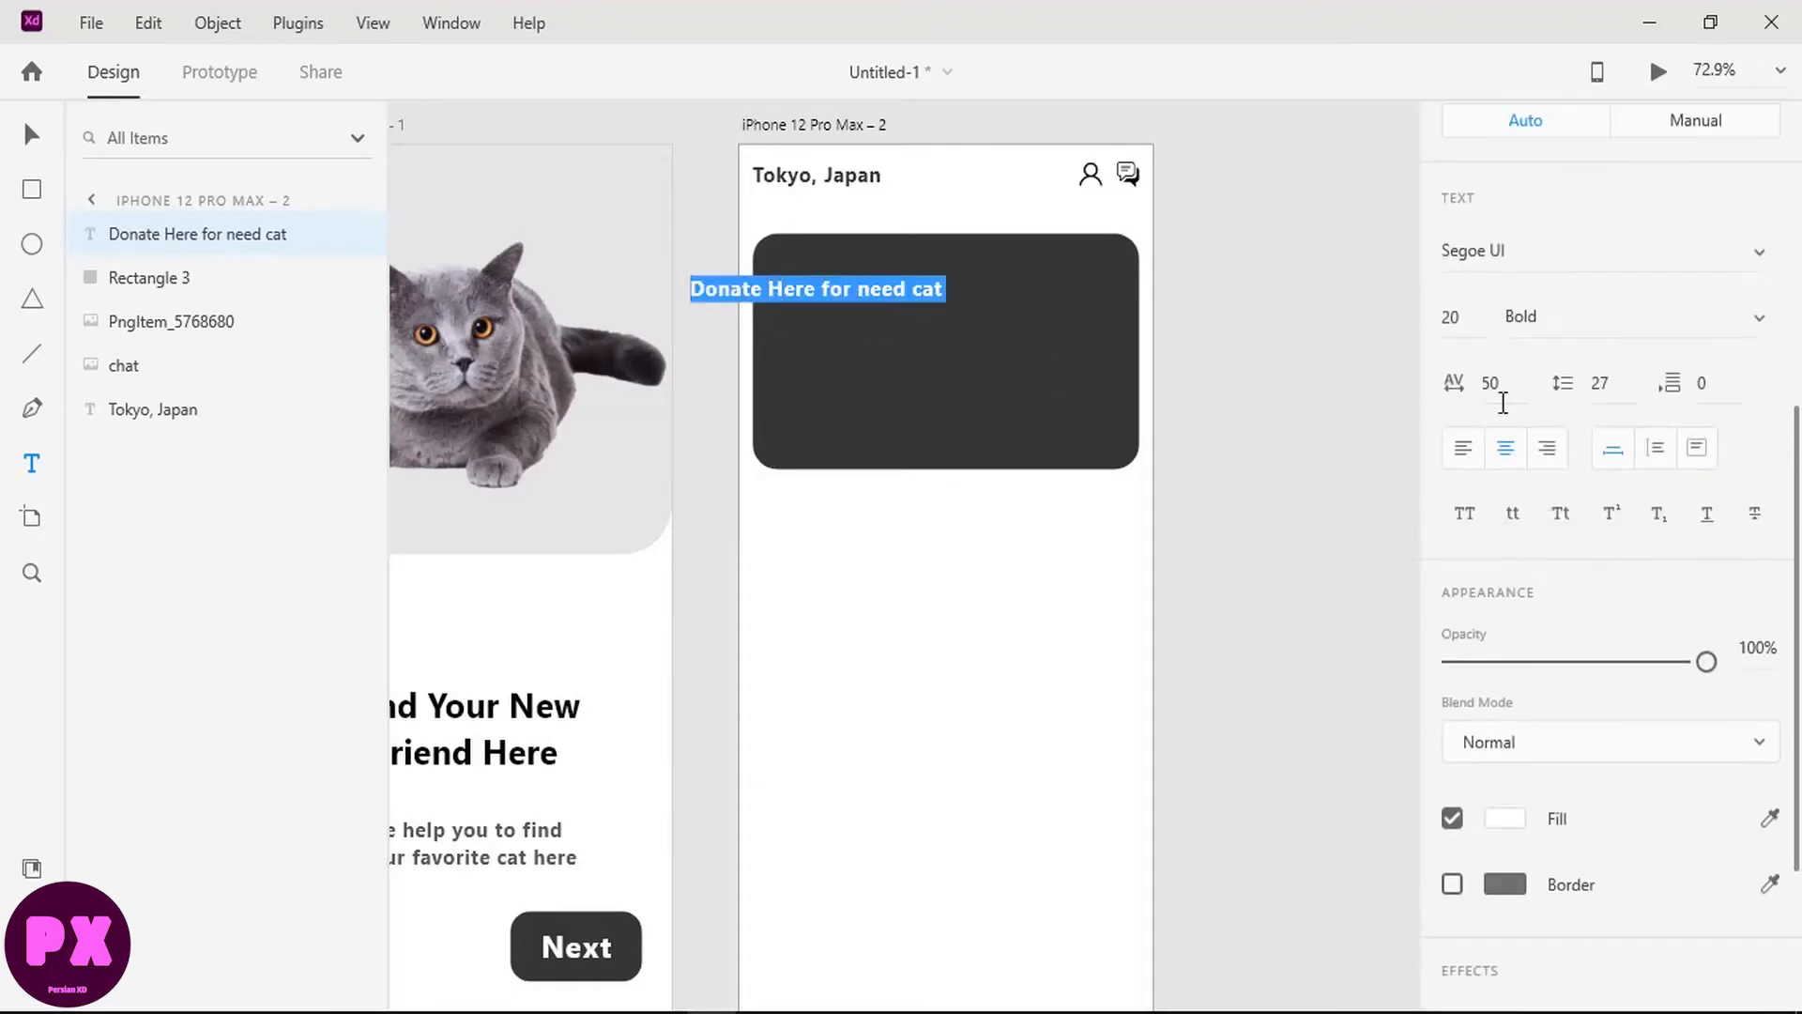
left_click(823, 293)
key("Return")
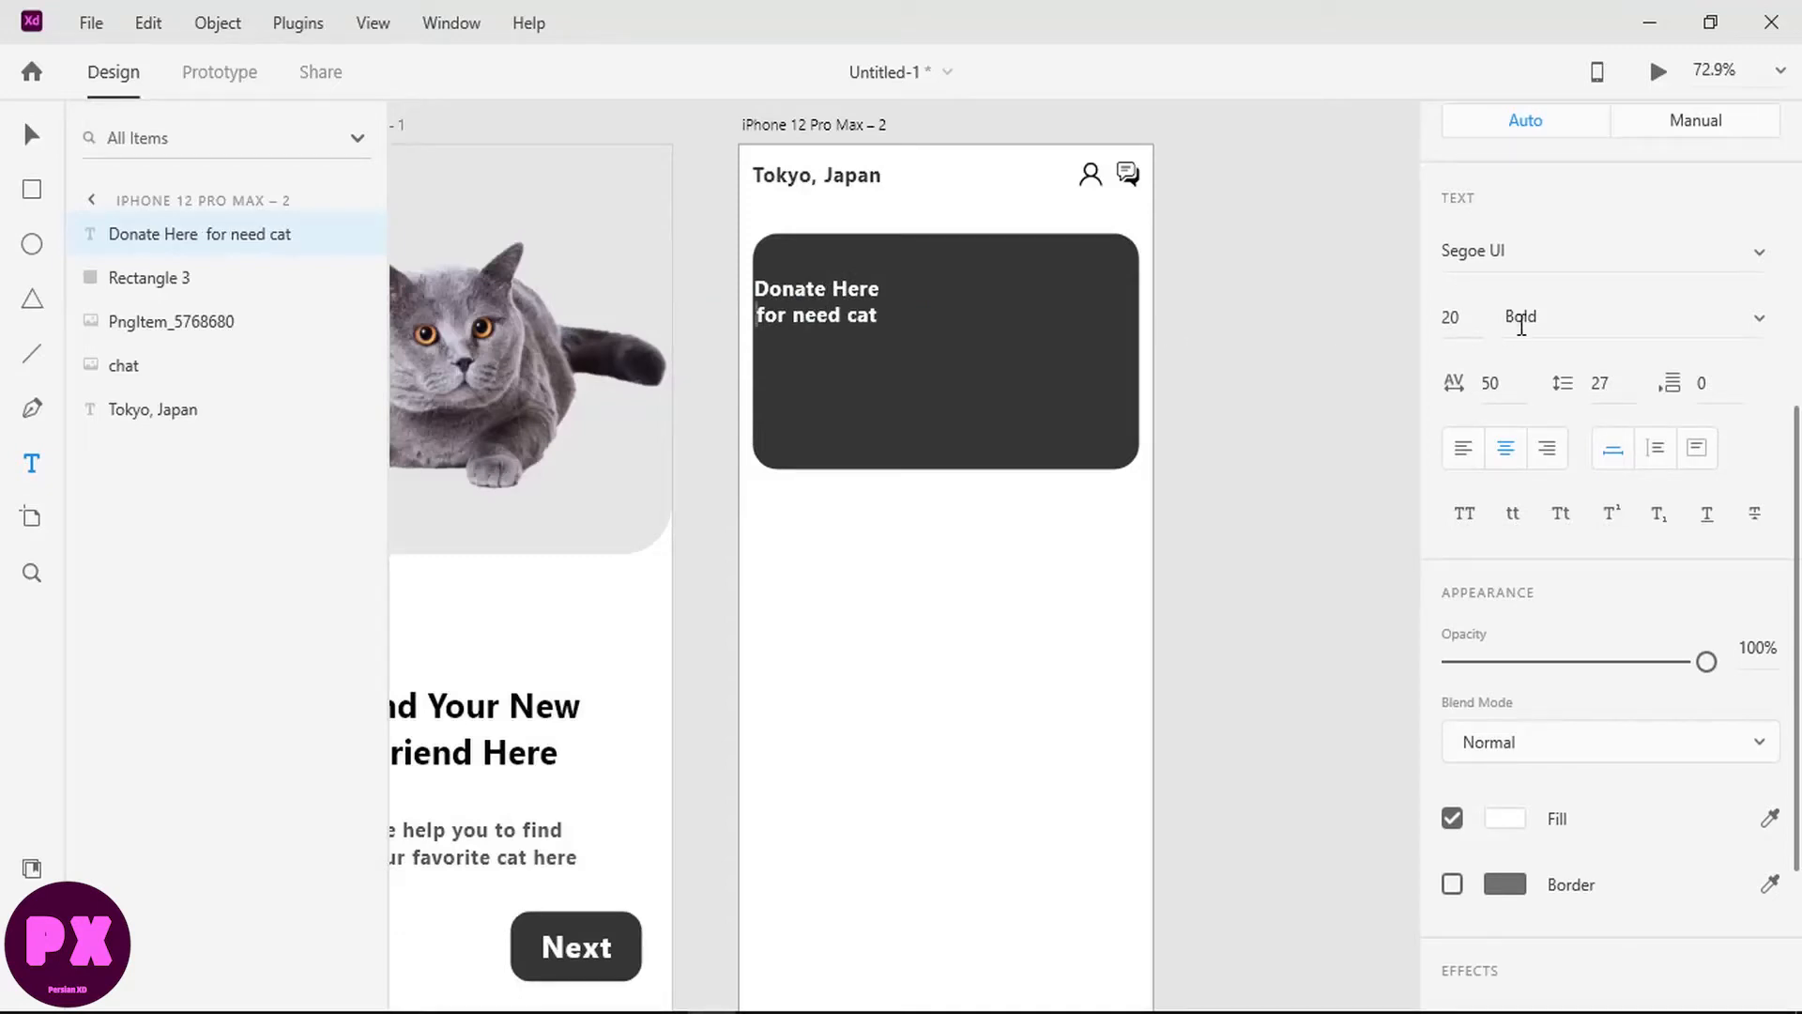
left_click(1464, 451)
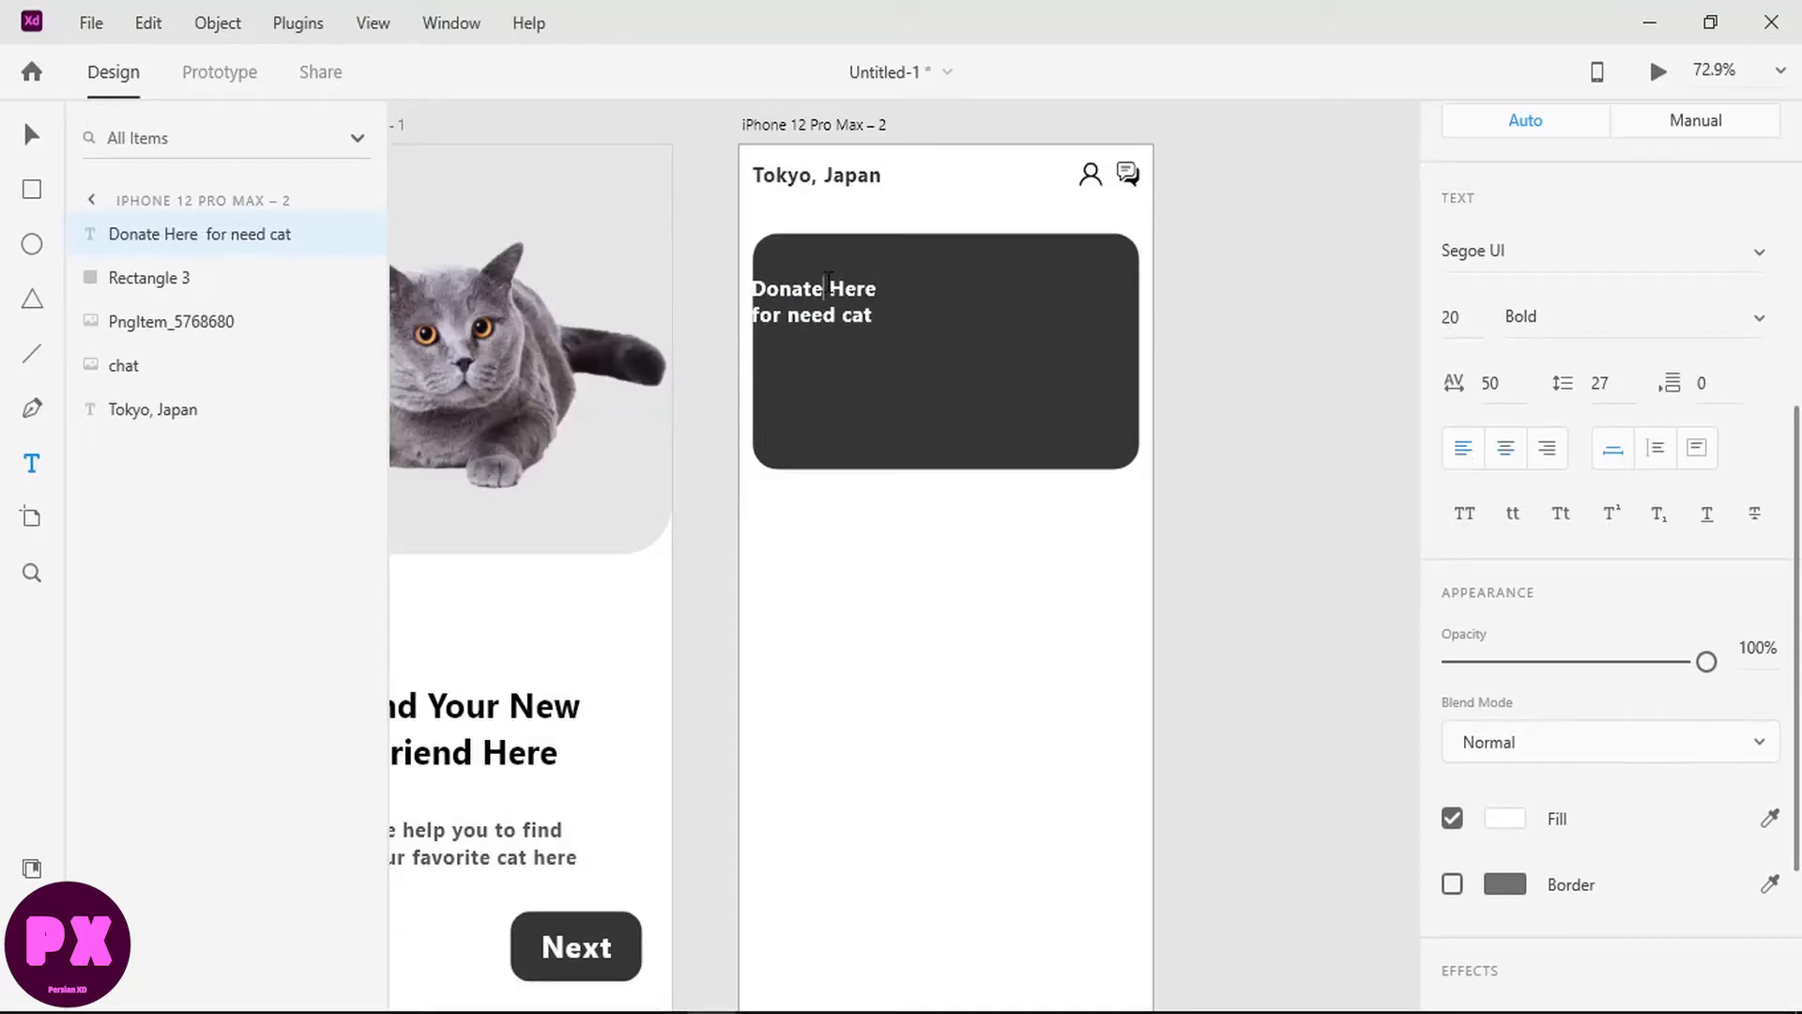
Step: Rearrange the card text into three lines: "Donate", "Here" and "for need cat"
key("Return")
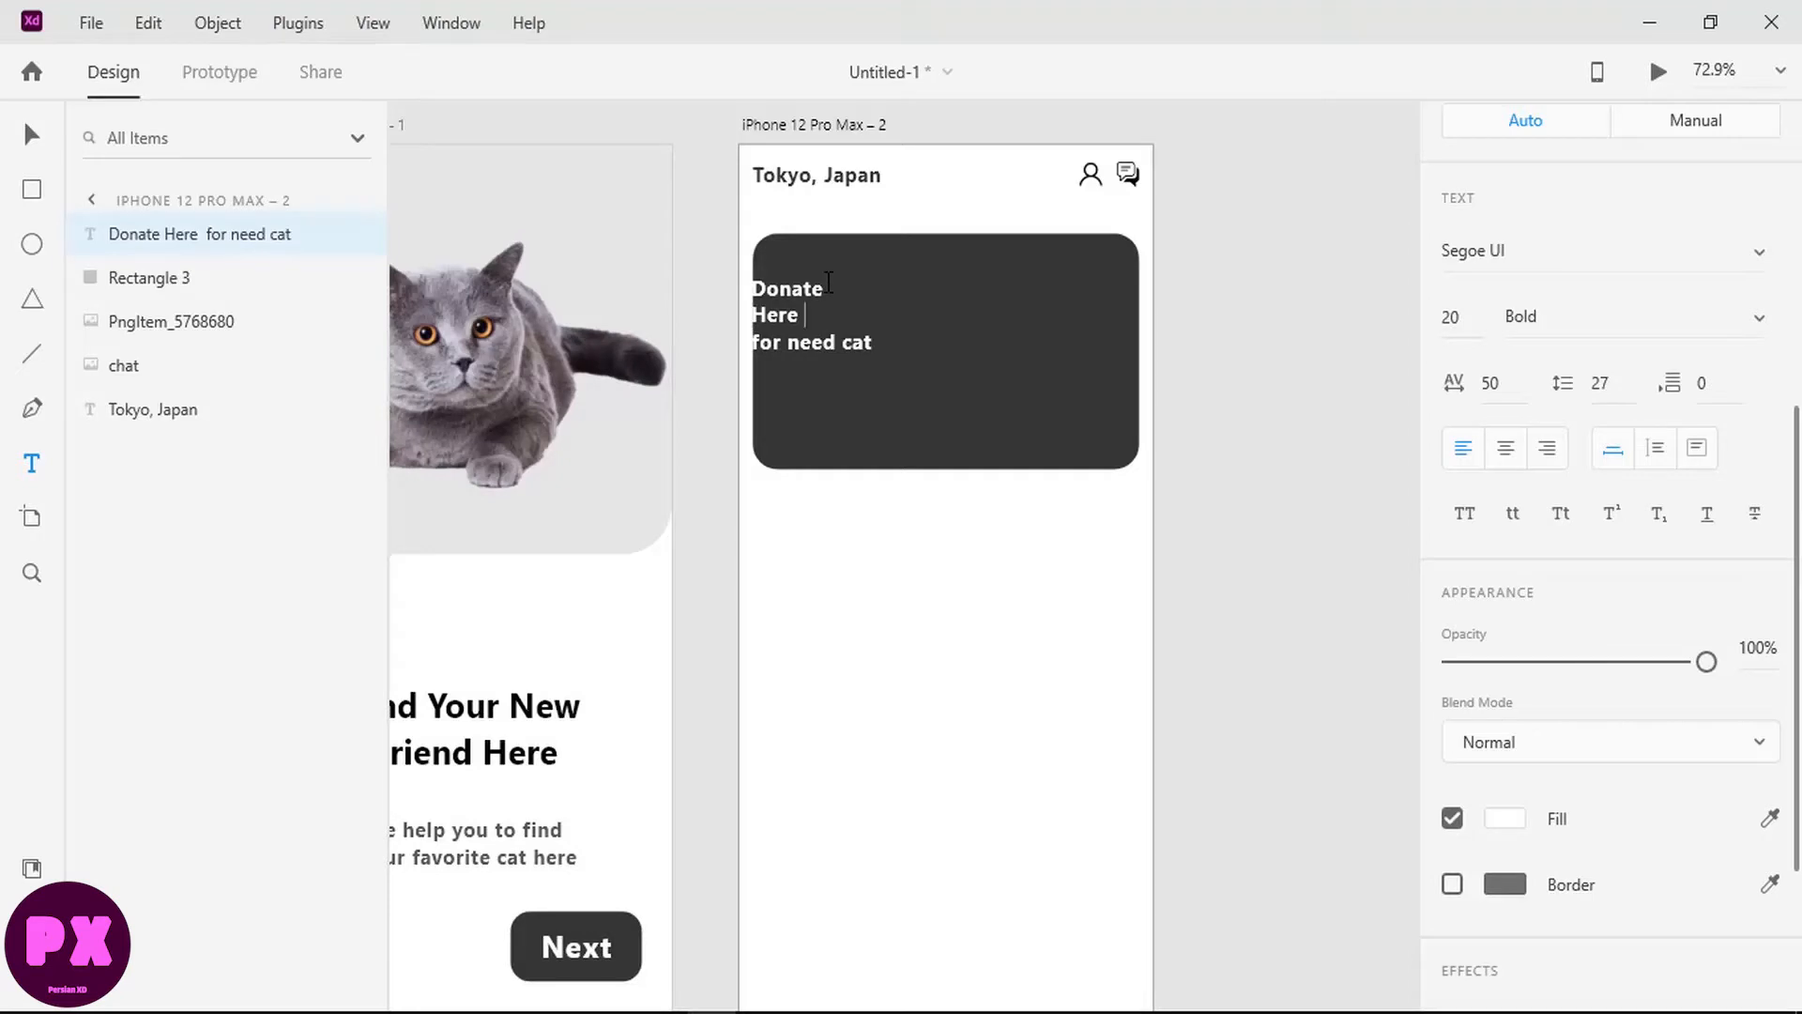
key("Delete")
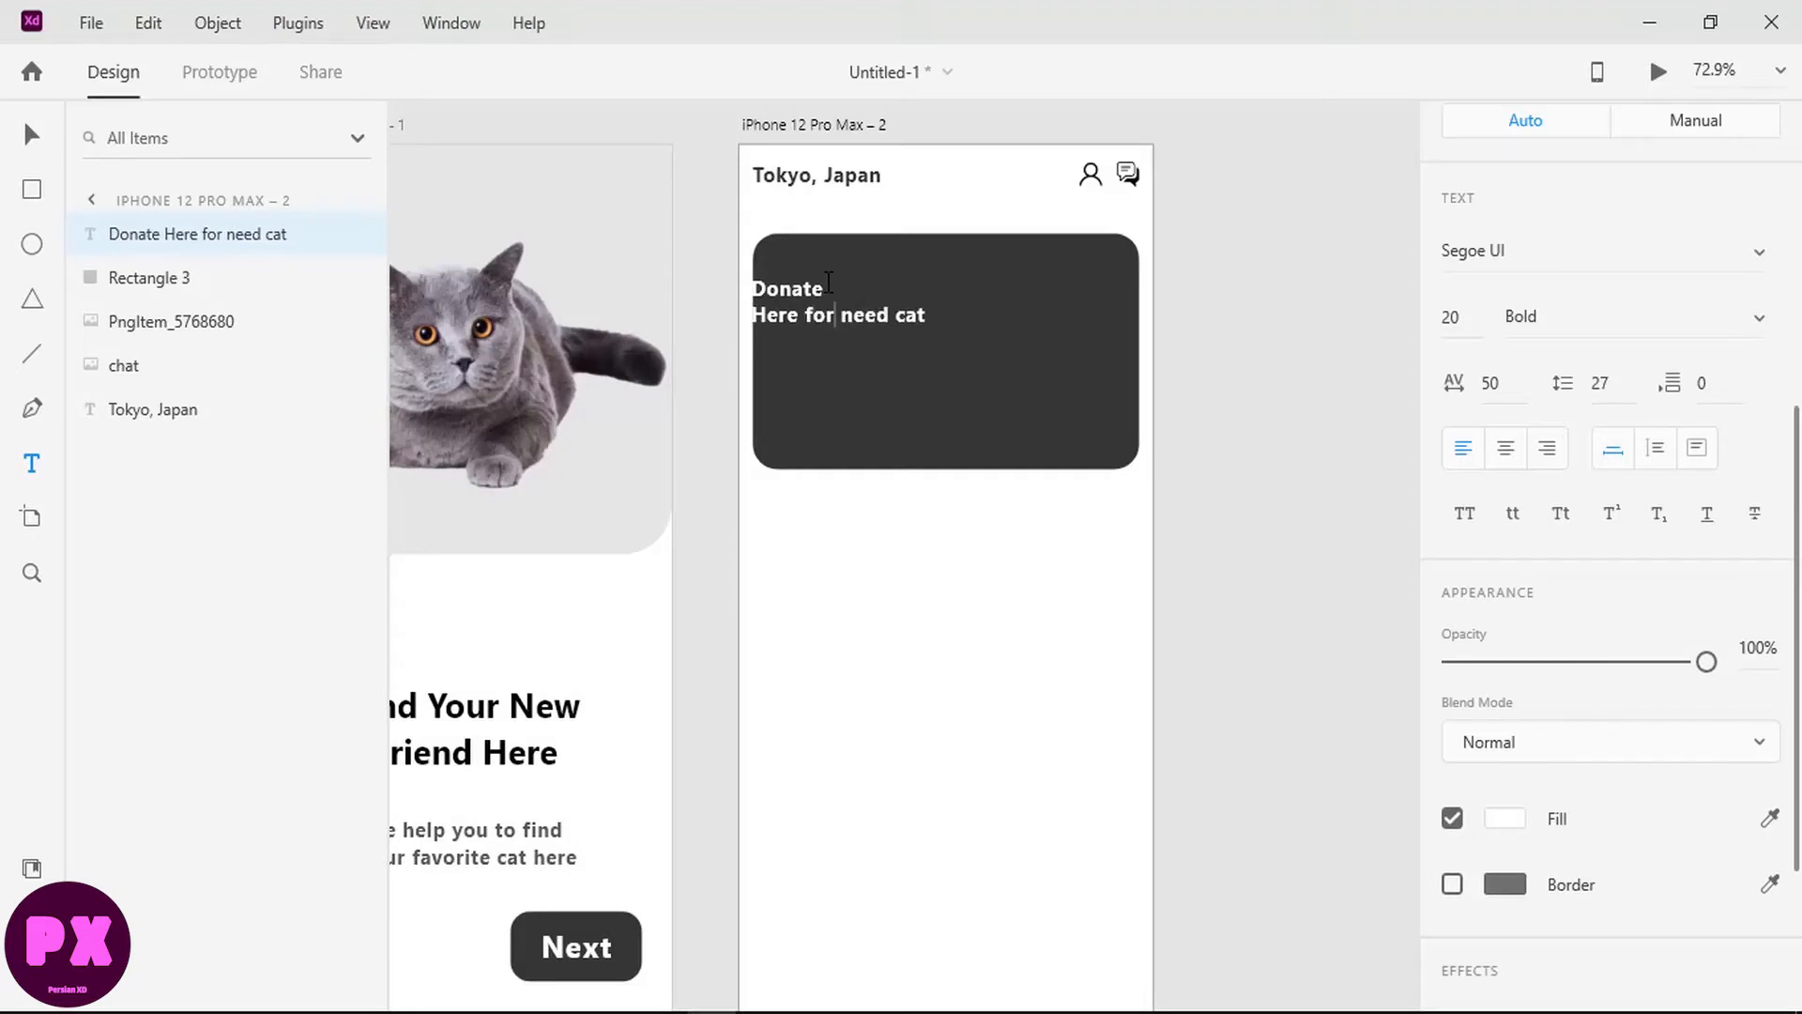
key("Return")
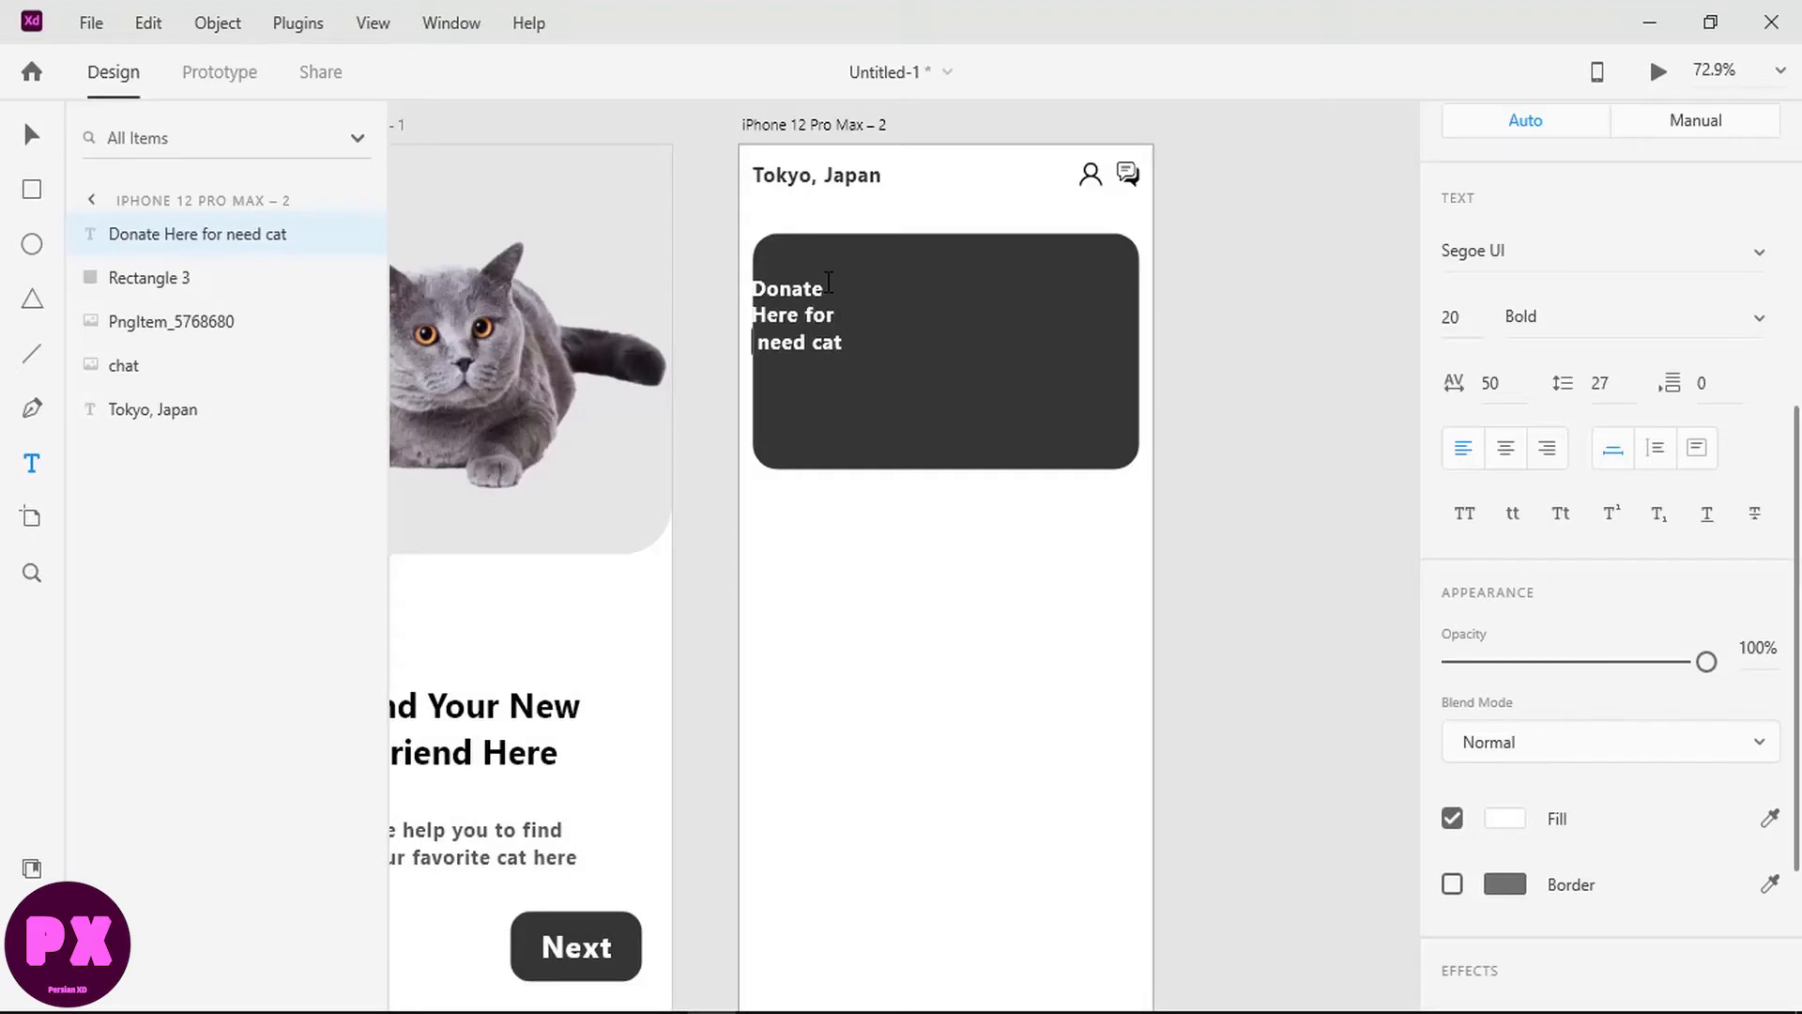
key("BackSpace")
key("Return")
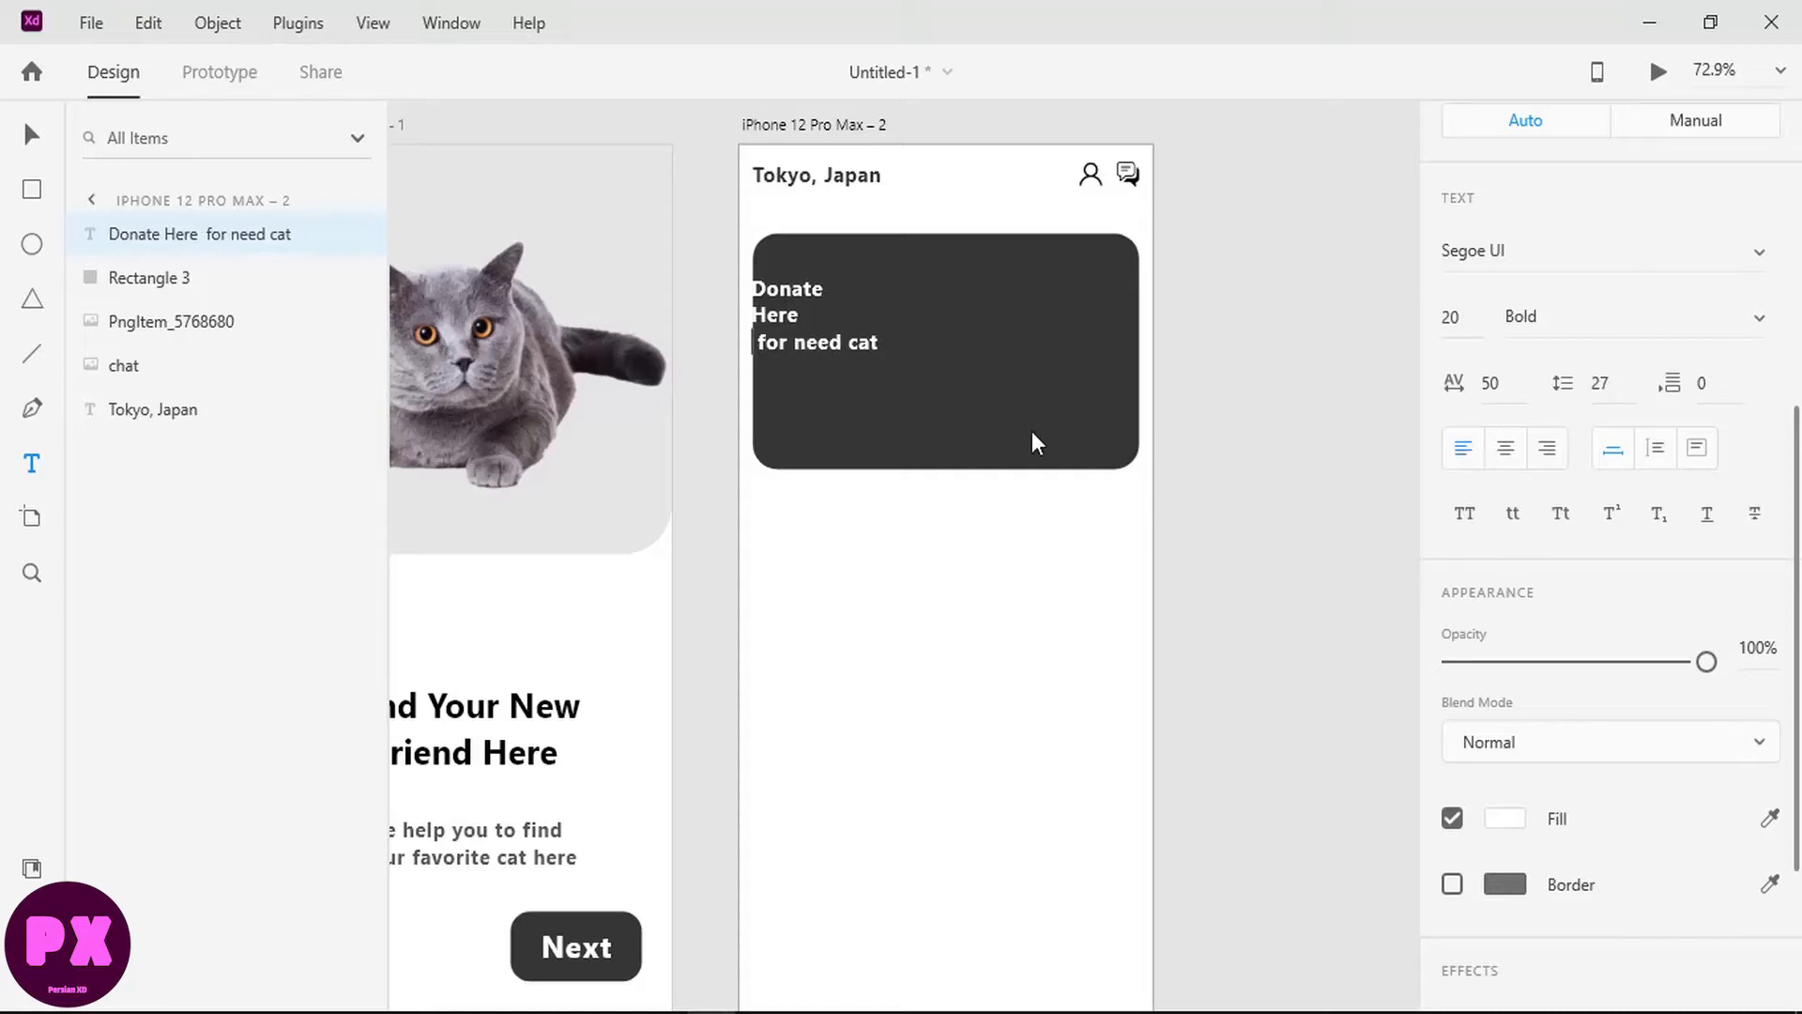
key("Delete")
key("Escape")
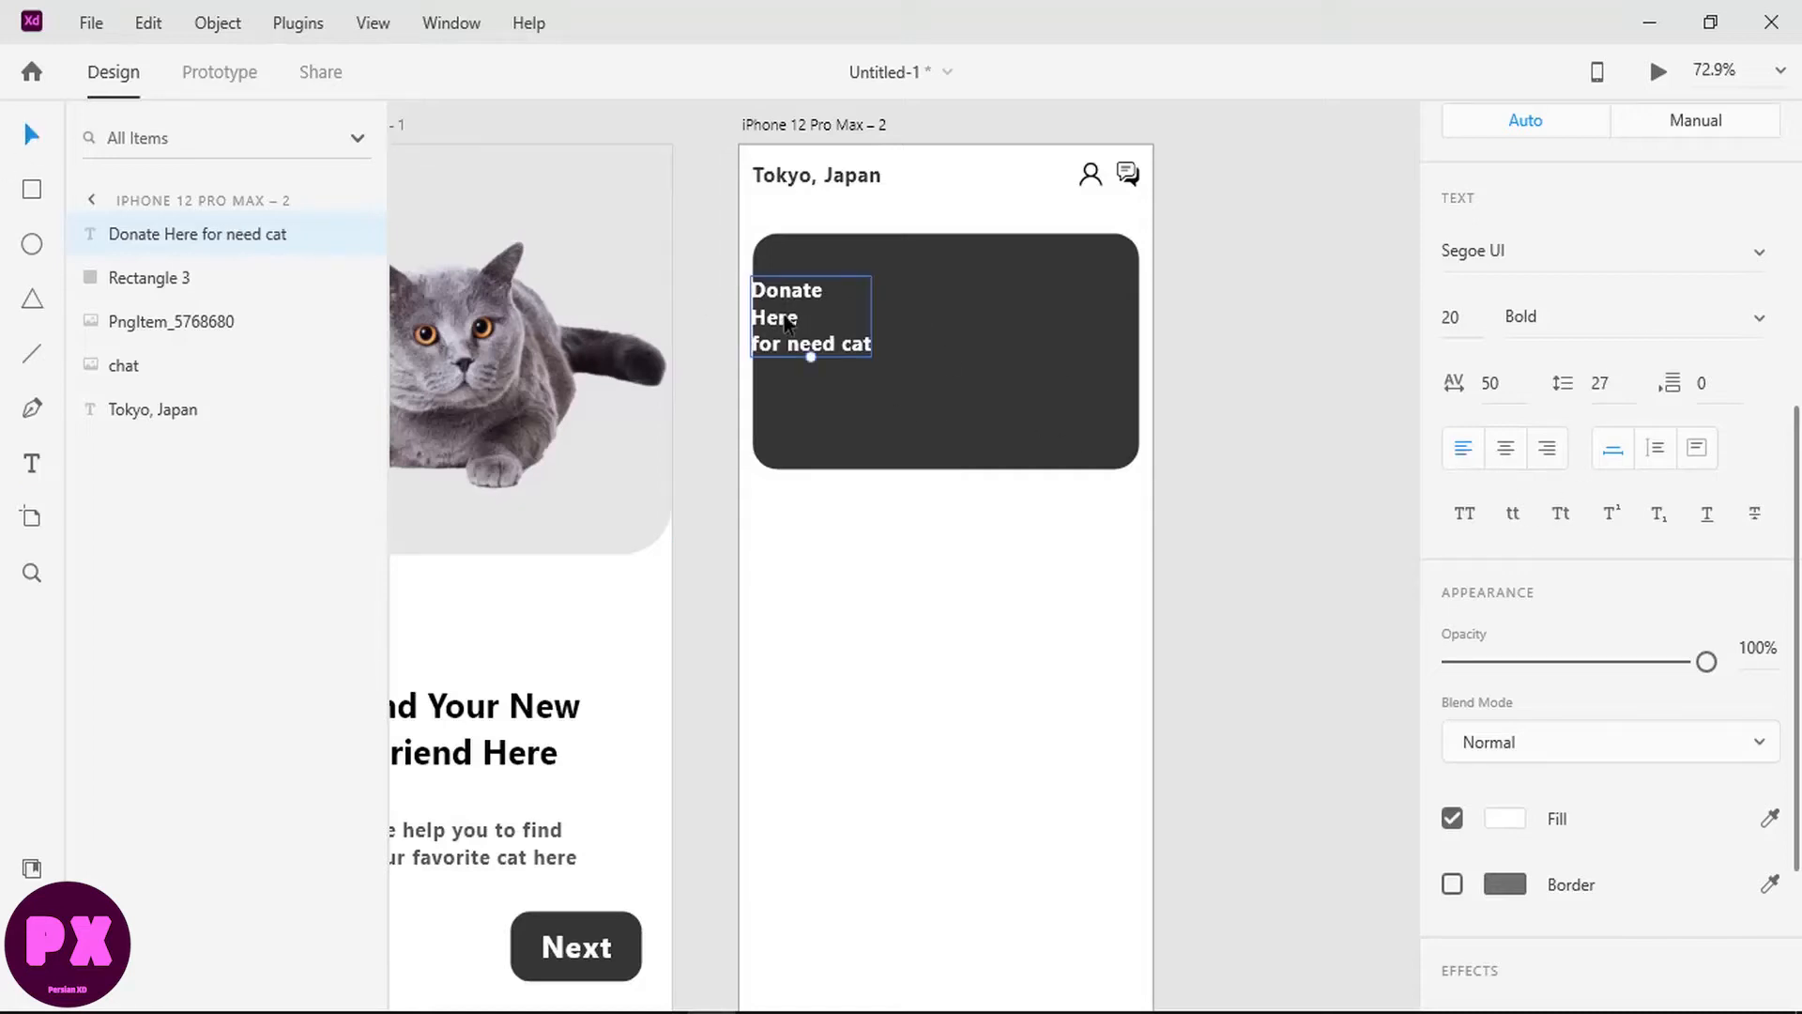
Step: Move the three-line text inside the upper left part of the dark card and set its font size to 30
left_click_drag(791, 322, 820, 308)
double_click(820, 308)
key("ctrl+a")
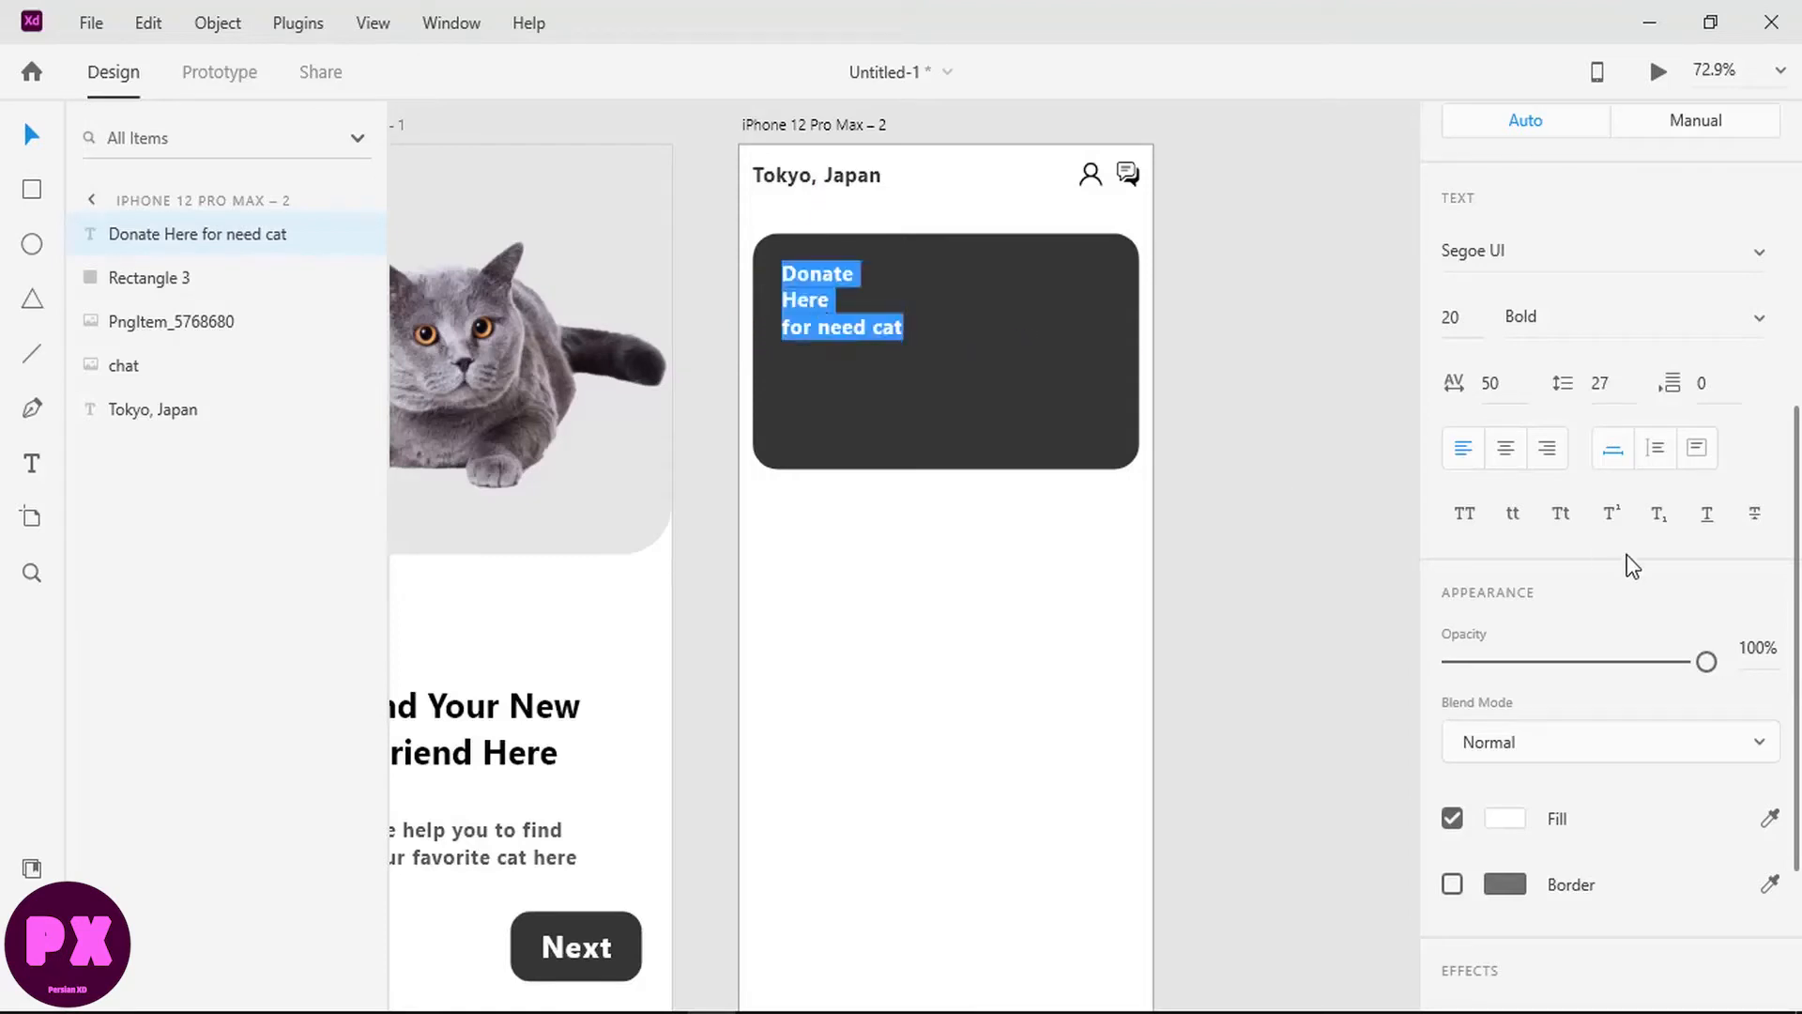
left_click(1464, 324)
type("30")
key("Return")
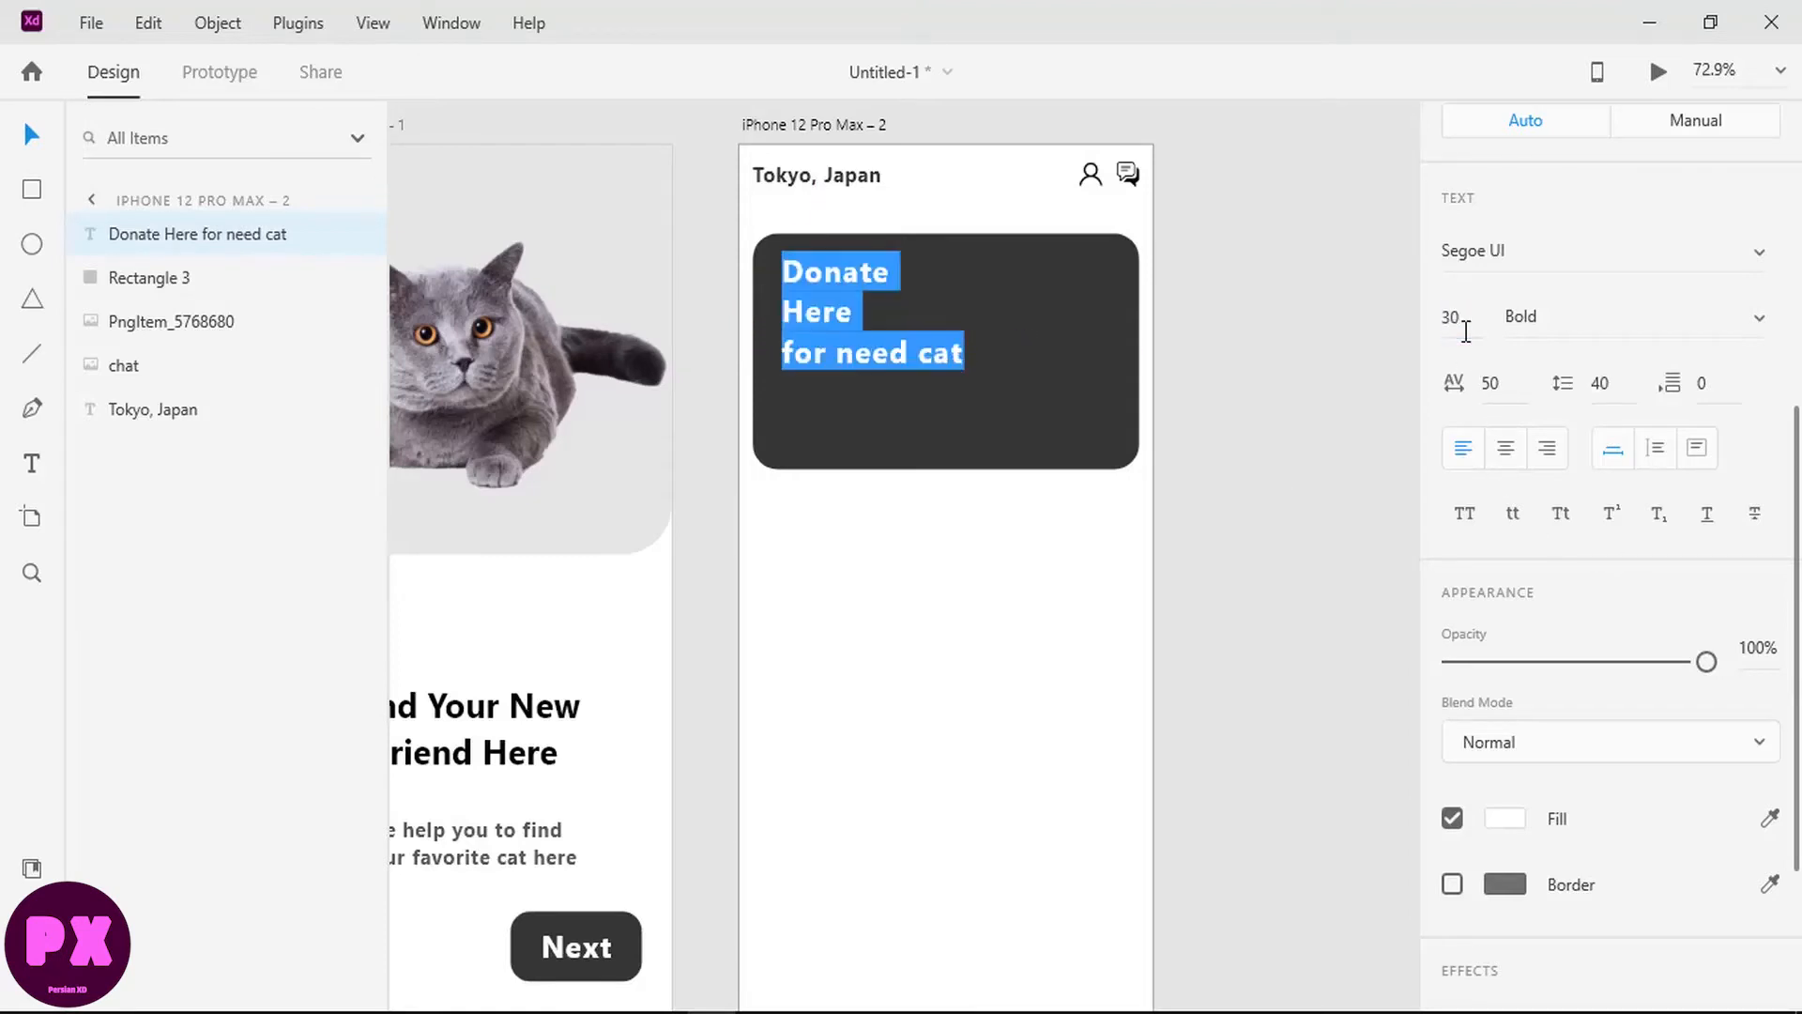
left_click(42, 150)
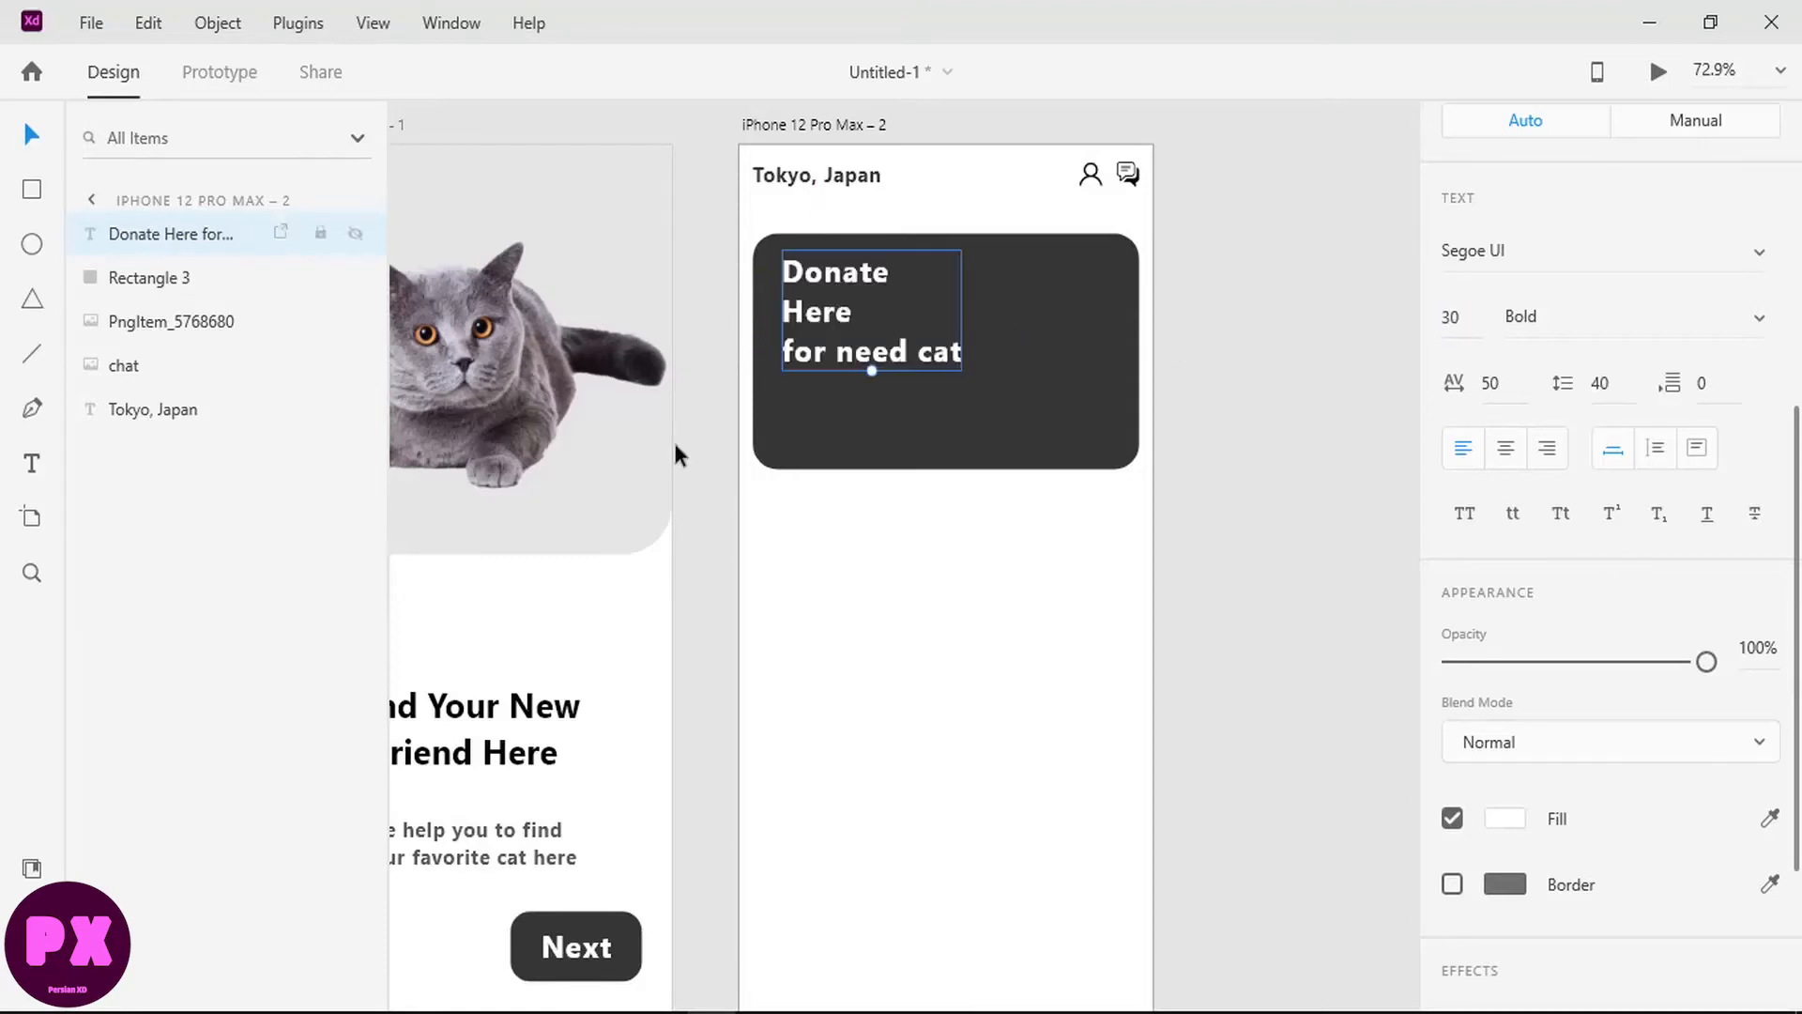
Step: Reword the last line of the card text to "for cat care needs"
double_click(836, 351)
left_click(836, 352)
type("cat")
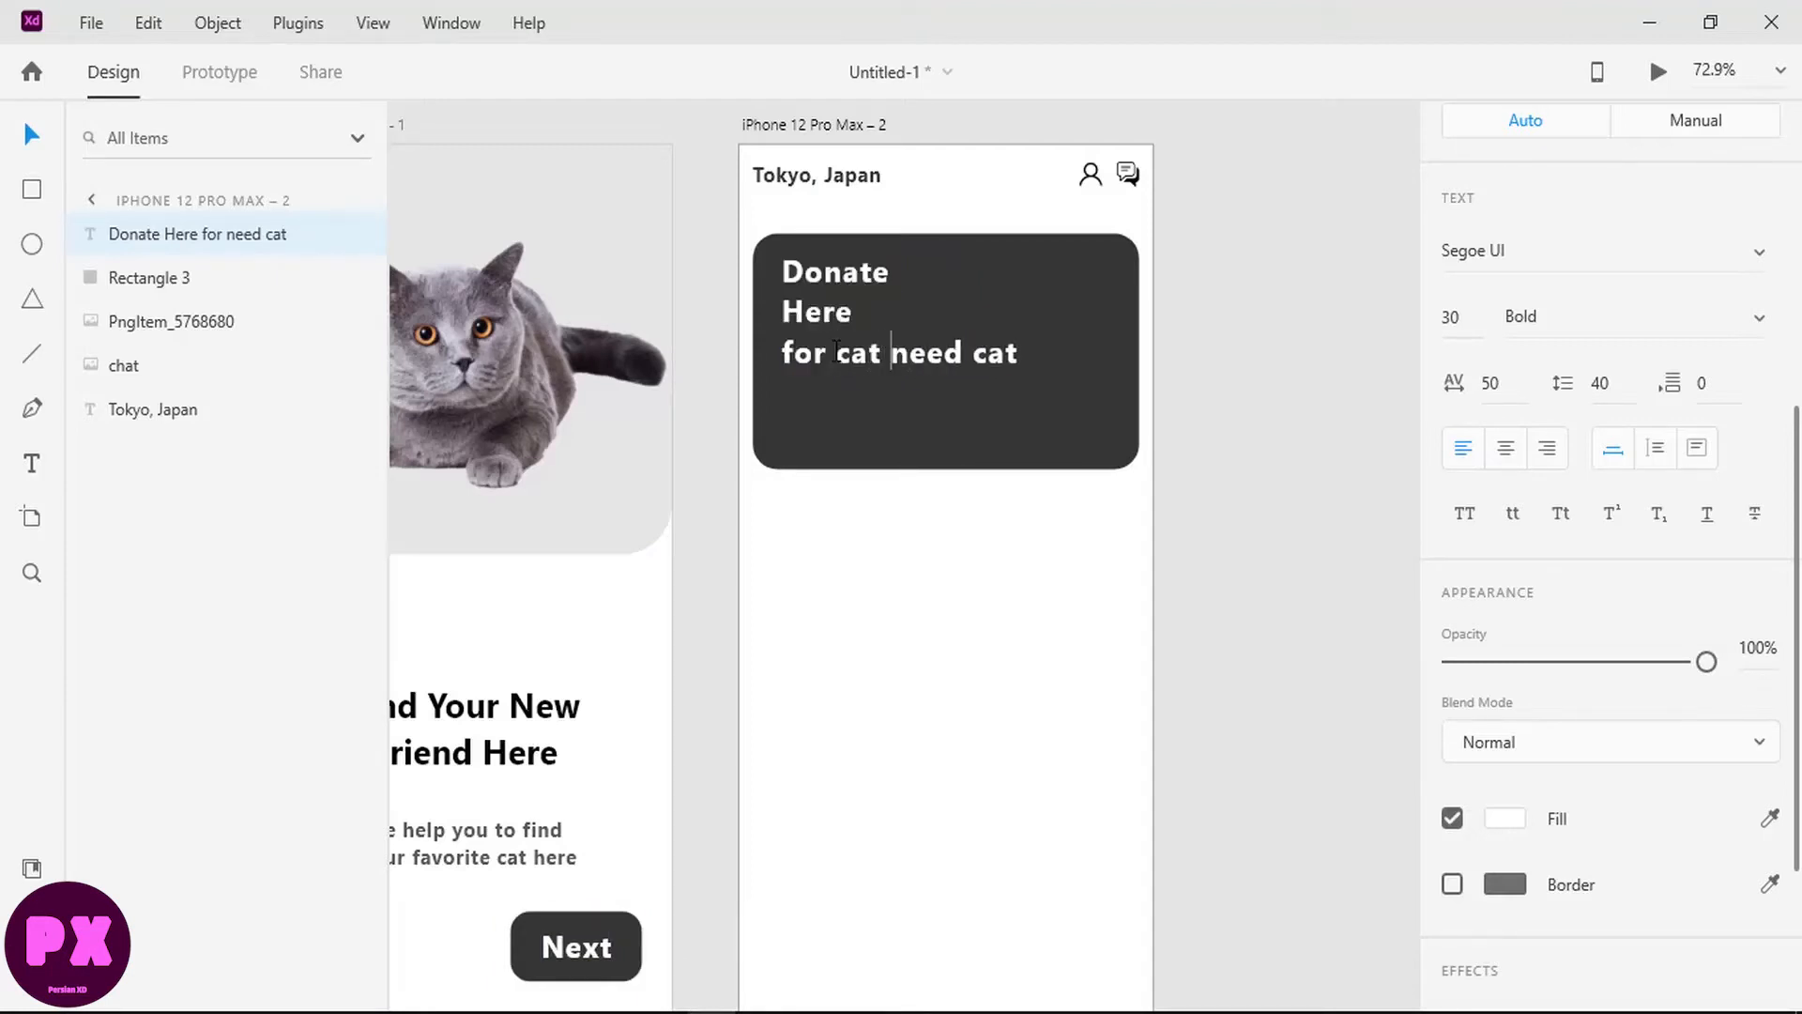
type(" care need")
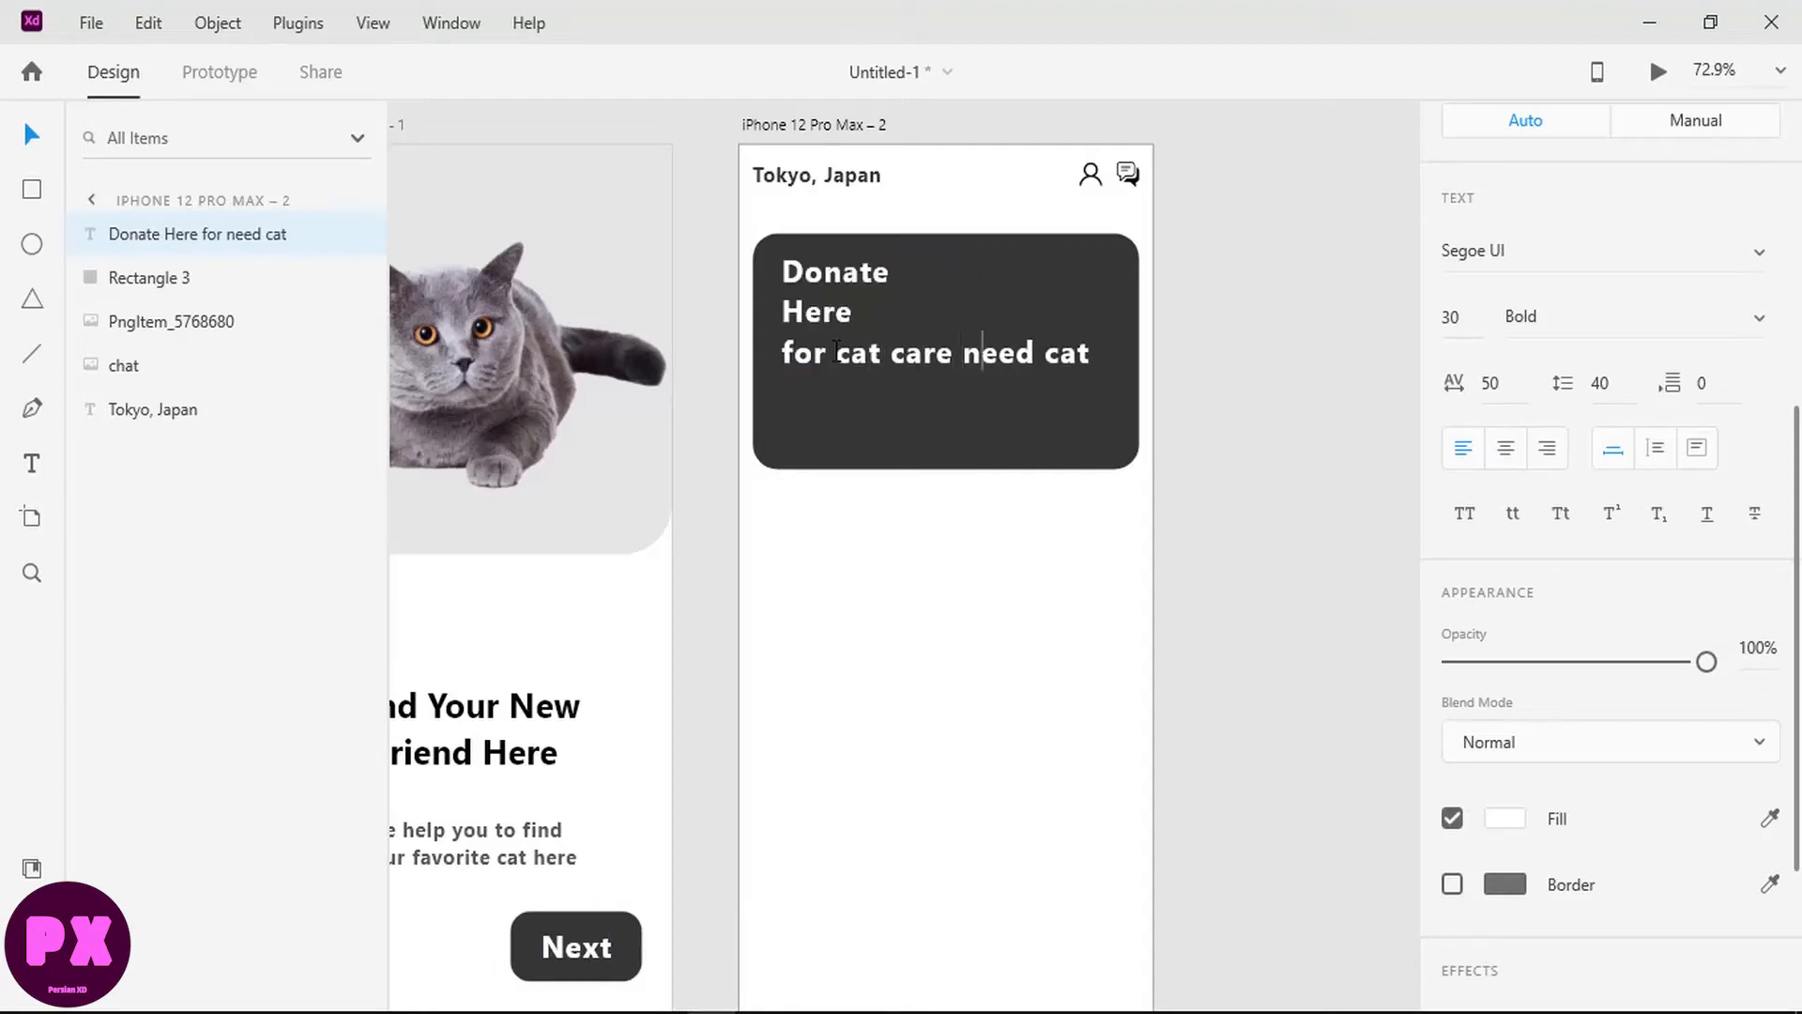
type("s")
key("Delete")
key("Delete")
key("Delete")
key("Delete")
Step: Rebreak the card text as "Donate", "Here for", "cat care needs" and shift it slightly down and left within the card
key("ctrl+a")
left_click(786, 352)
key("BackSpace")
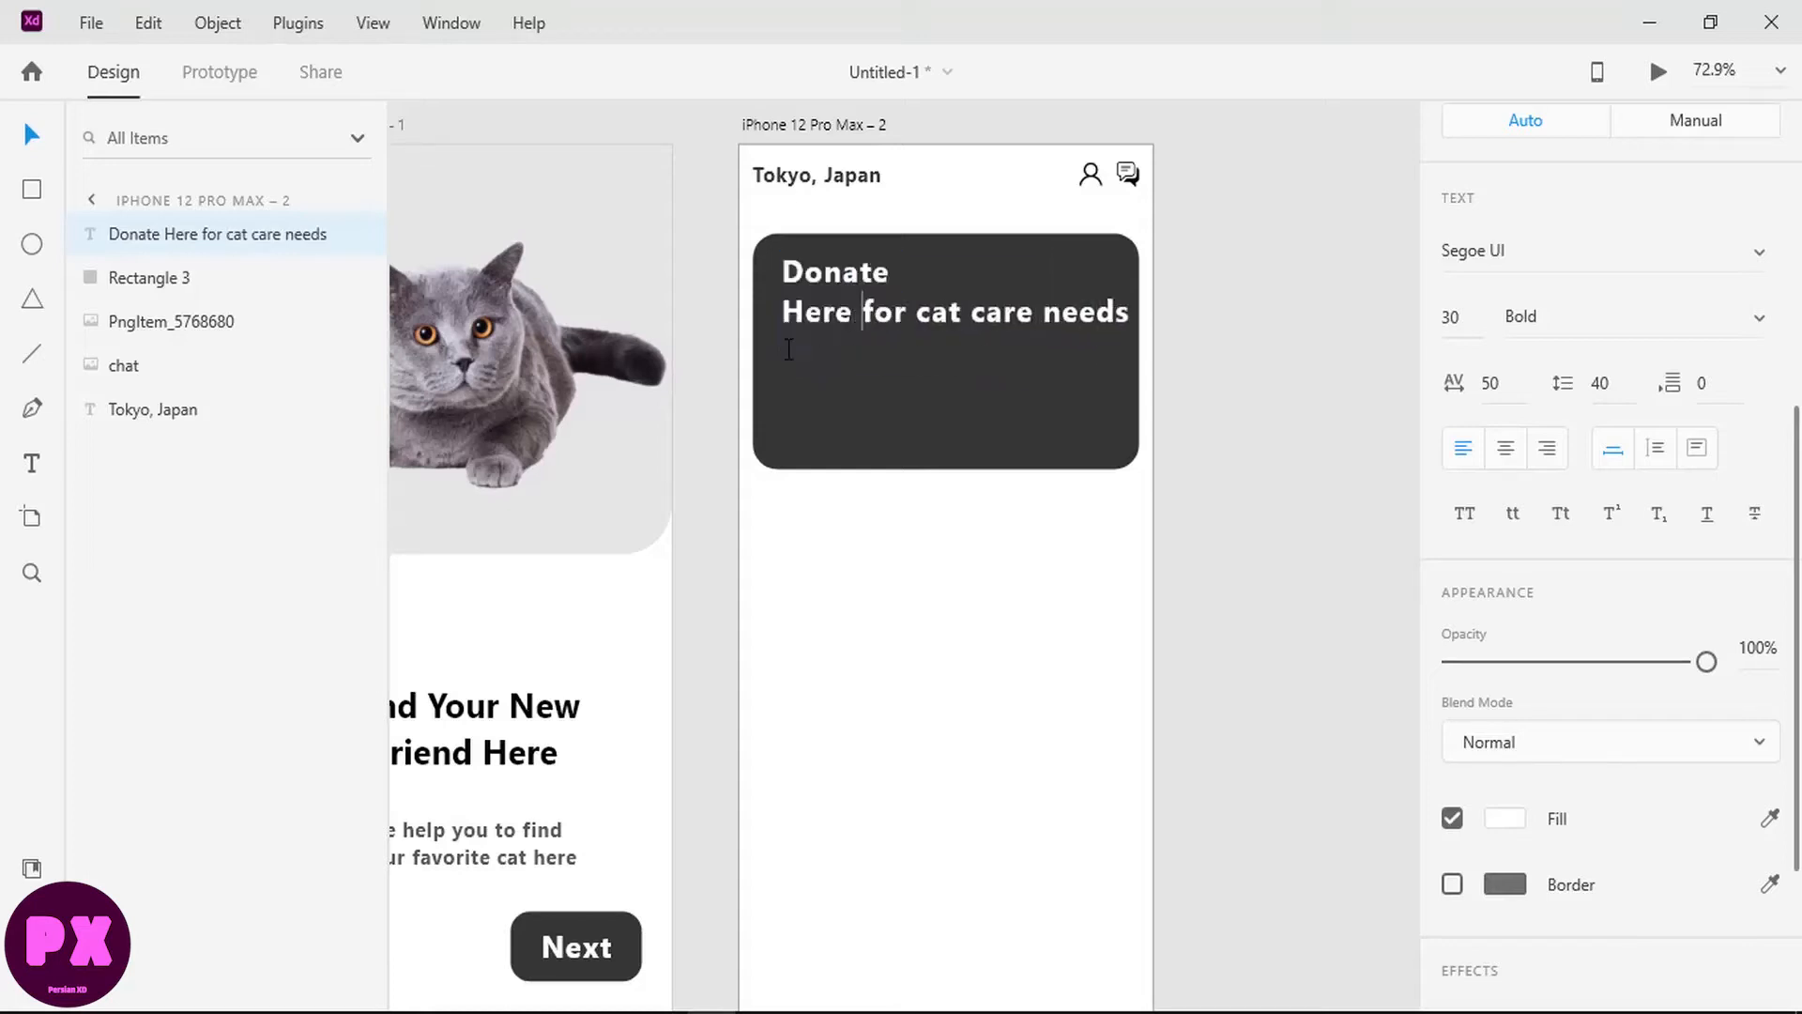
key("BackSpace")
key("Return")
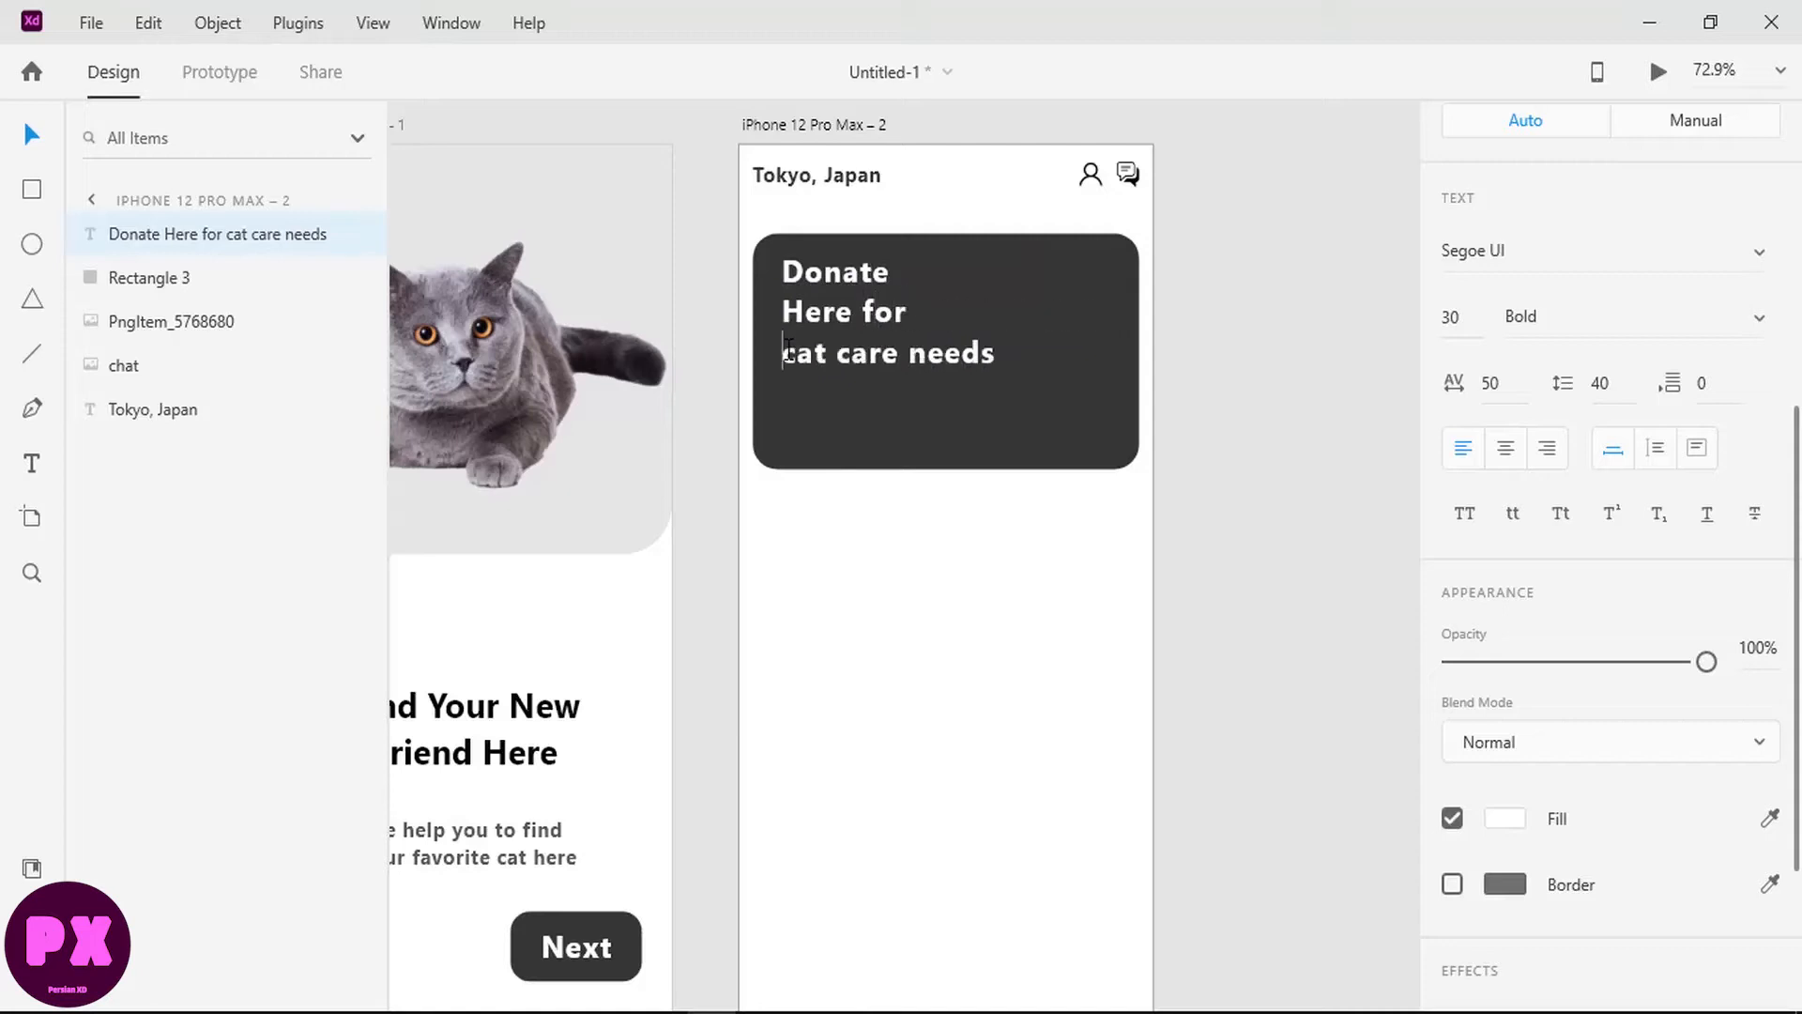
key("ctrl+a")
left_click(30, 135)
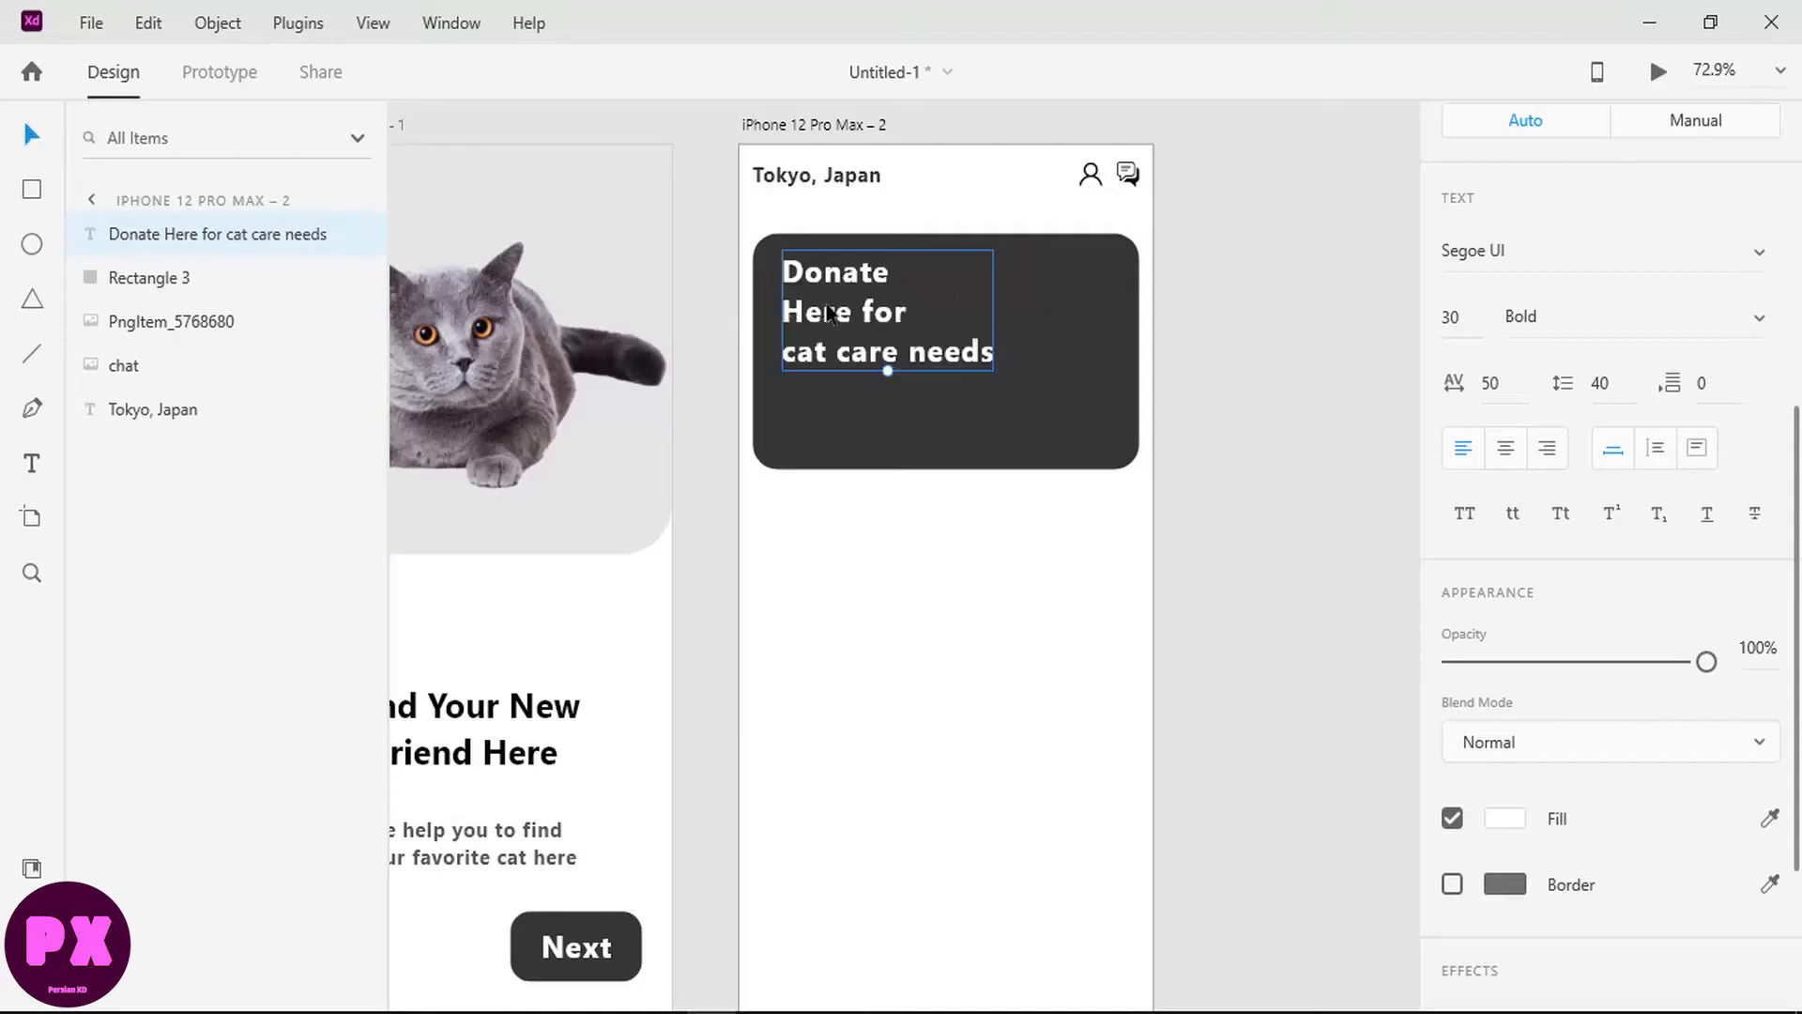
left_click_drag(828, 308, 796, 329)
left_click(799, 347)
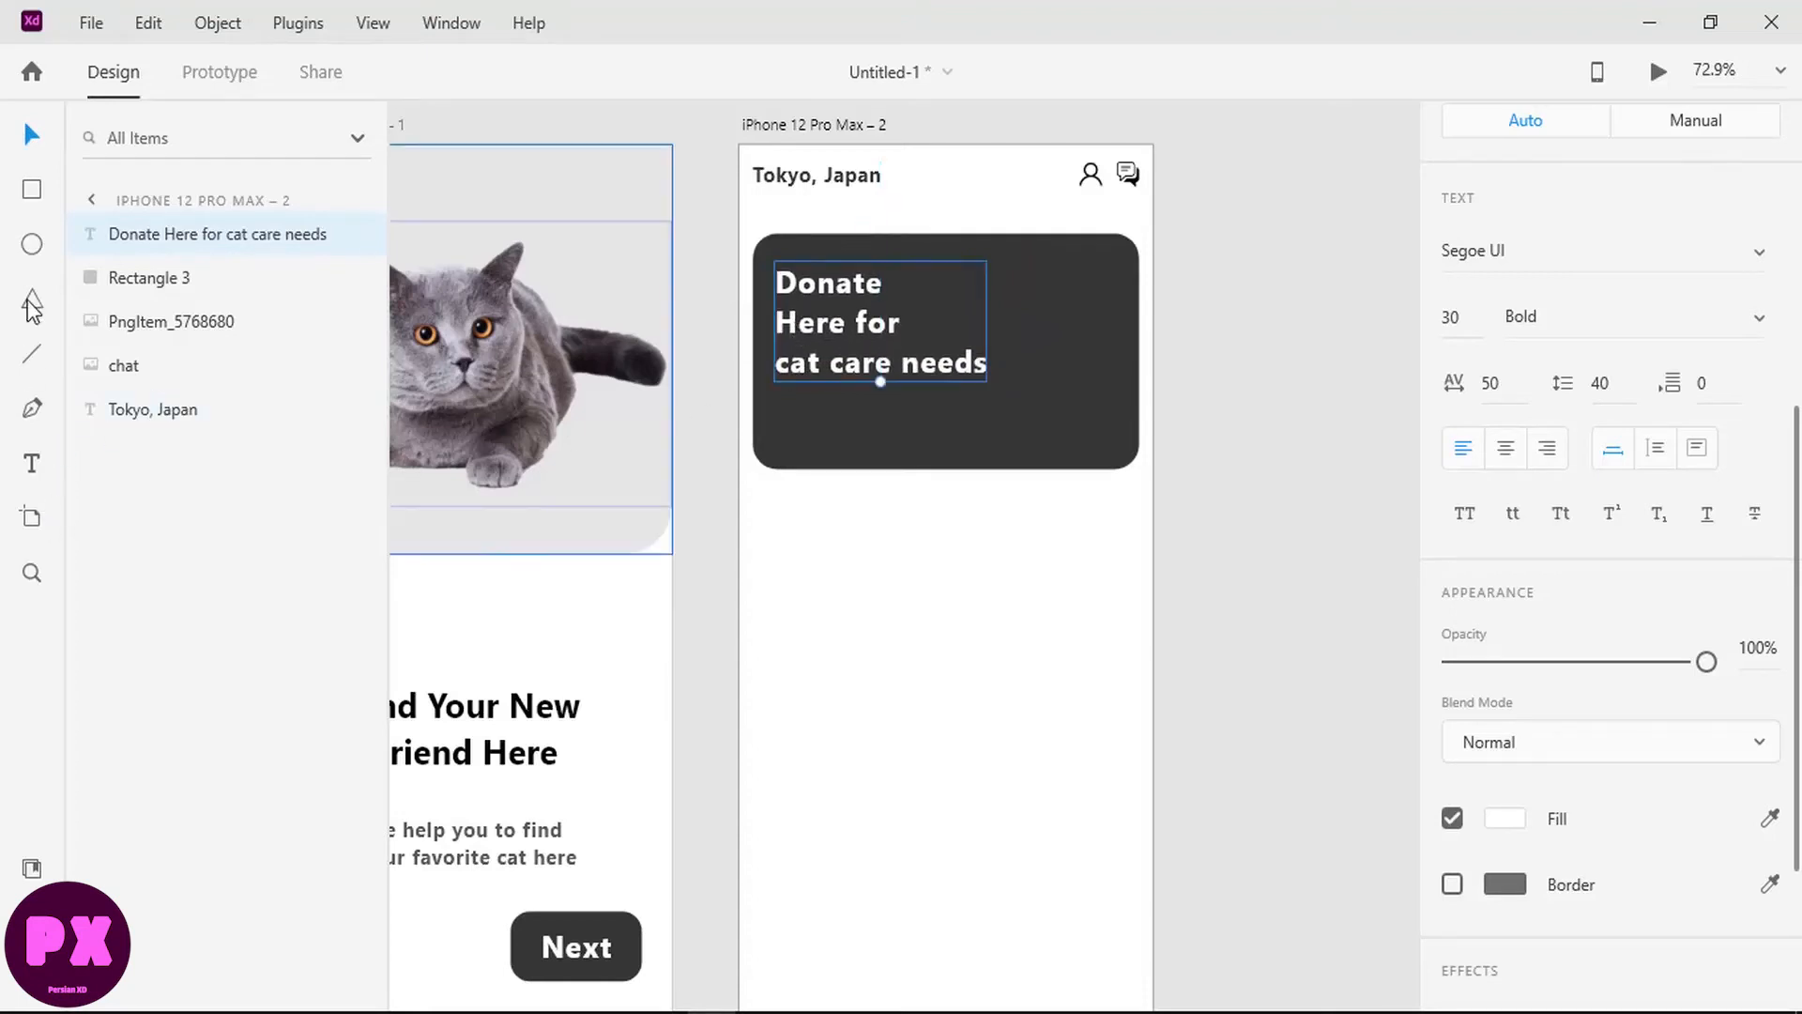
Step: Draw a small white rectangle below the card text, remove its border and set its corner radius to 20
left_click(34, 192)
left_click_drag(777, 402, 917, 453)
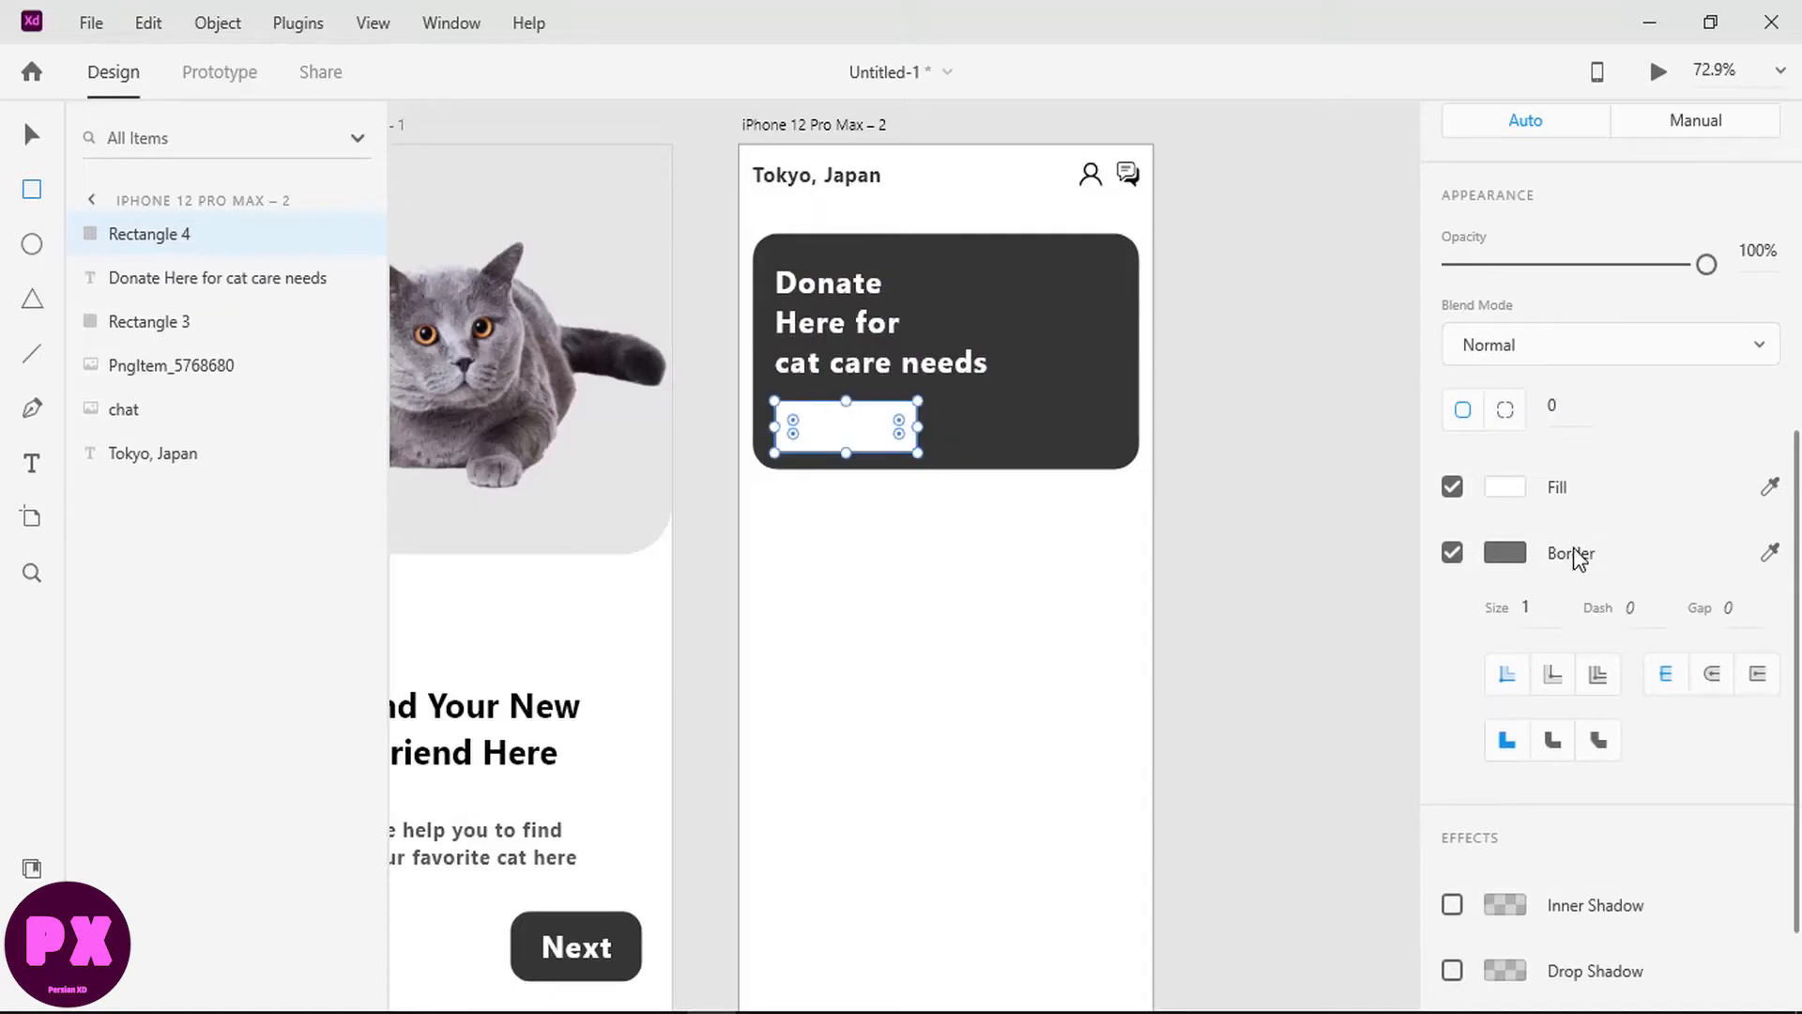
left_click(1452, 551)
left_click(1505, 547)
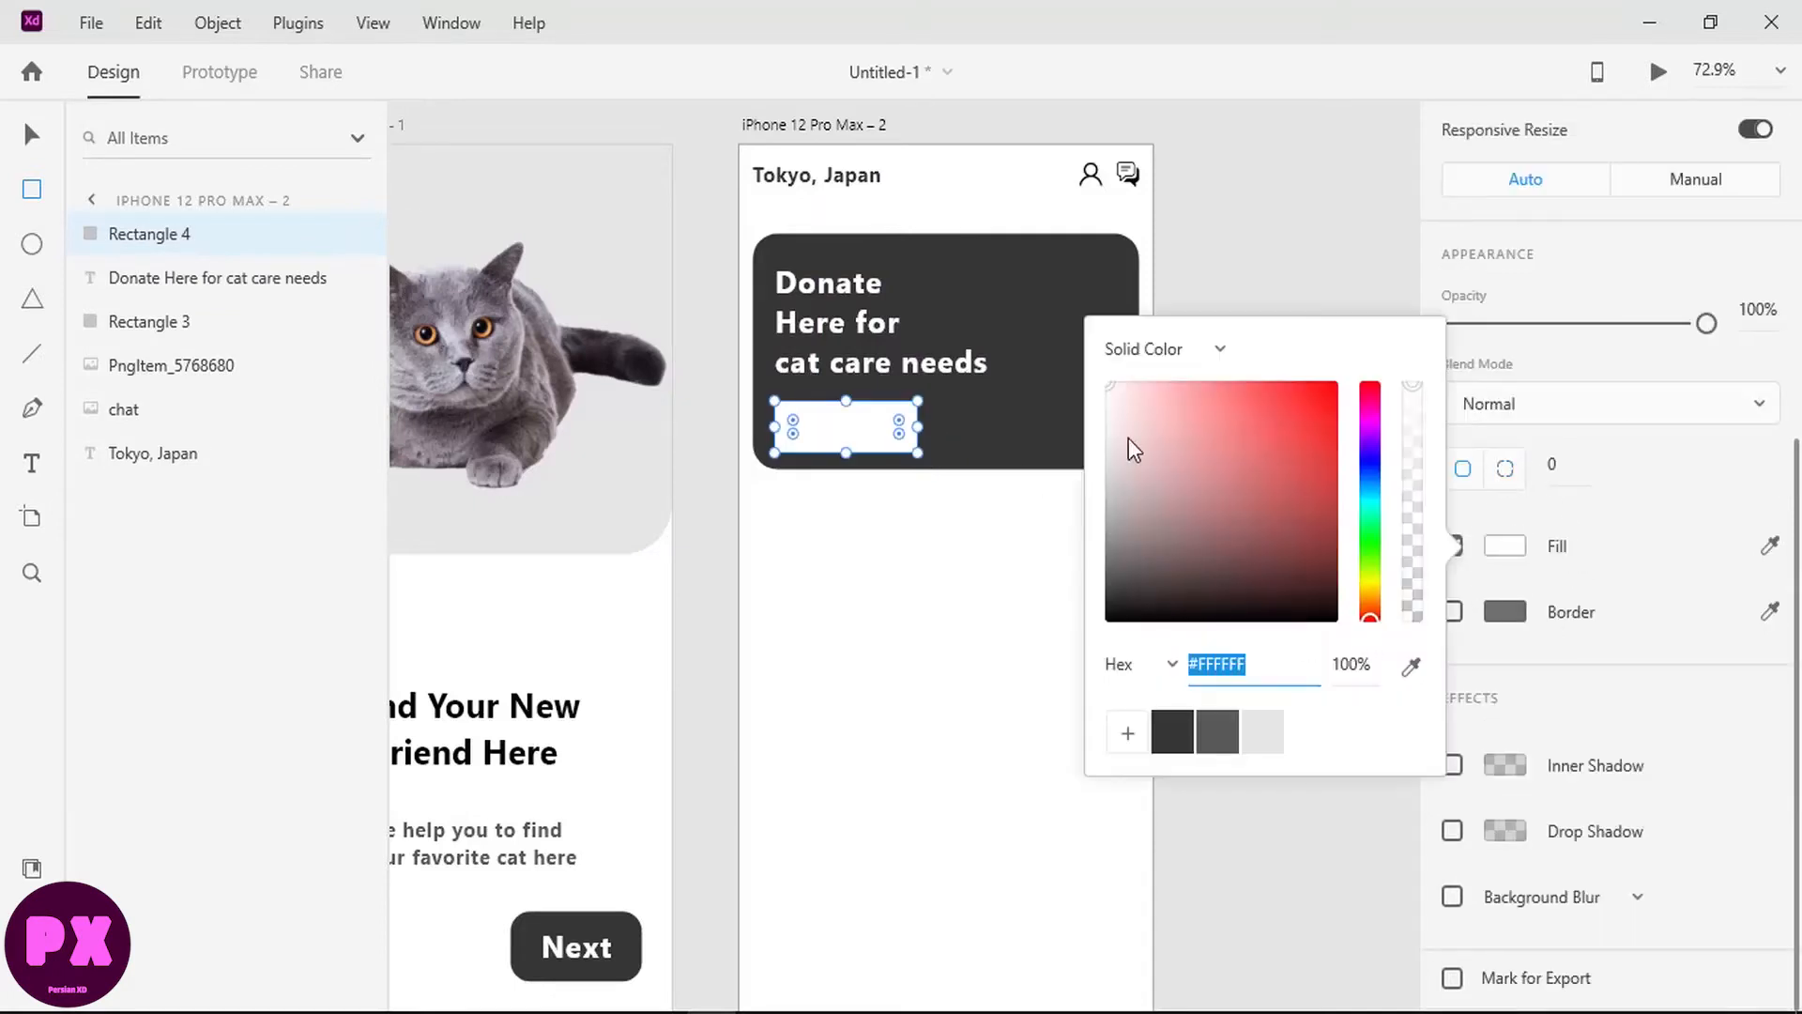
left_click(1558, 463)
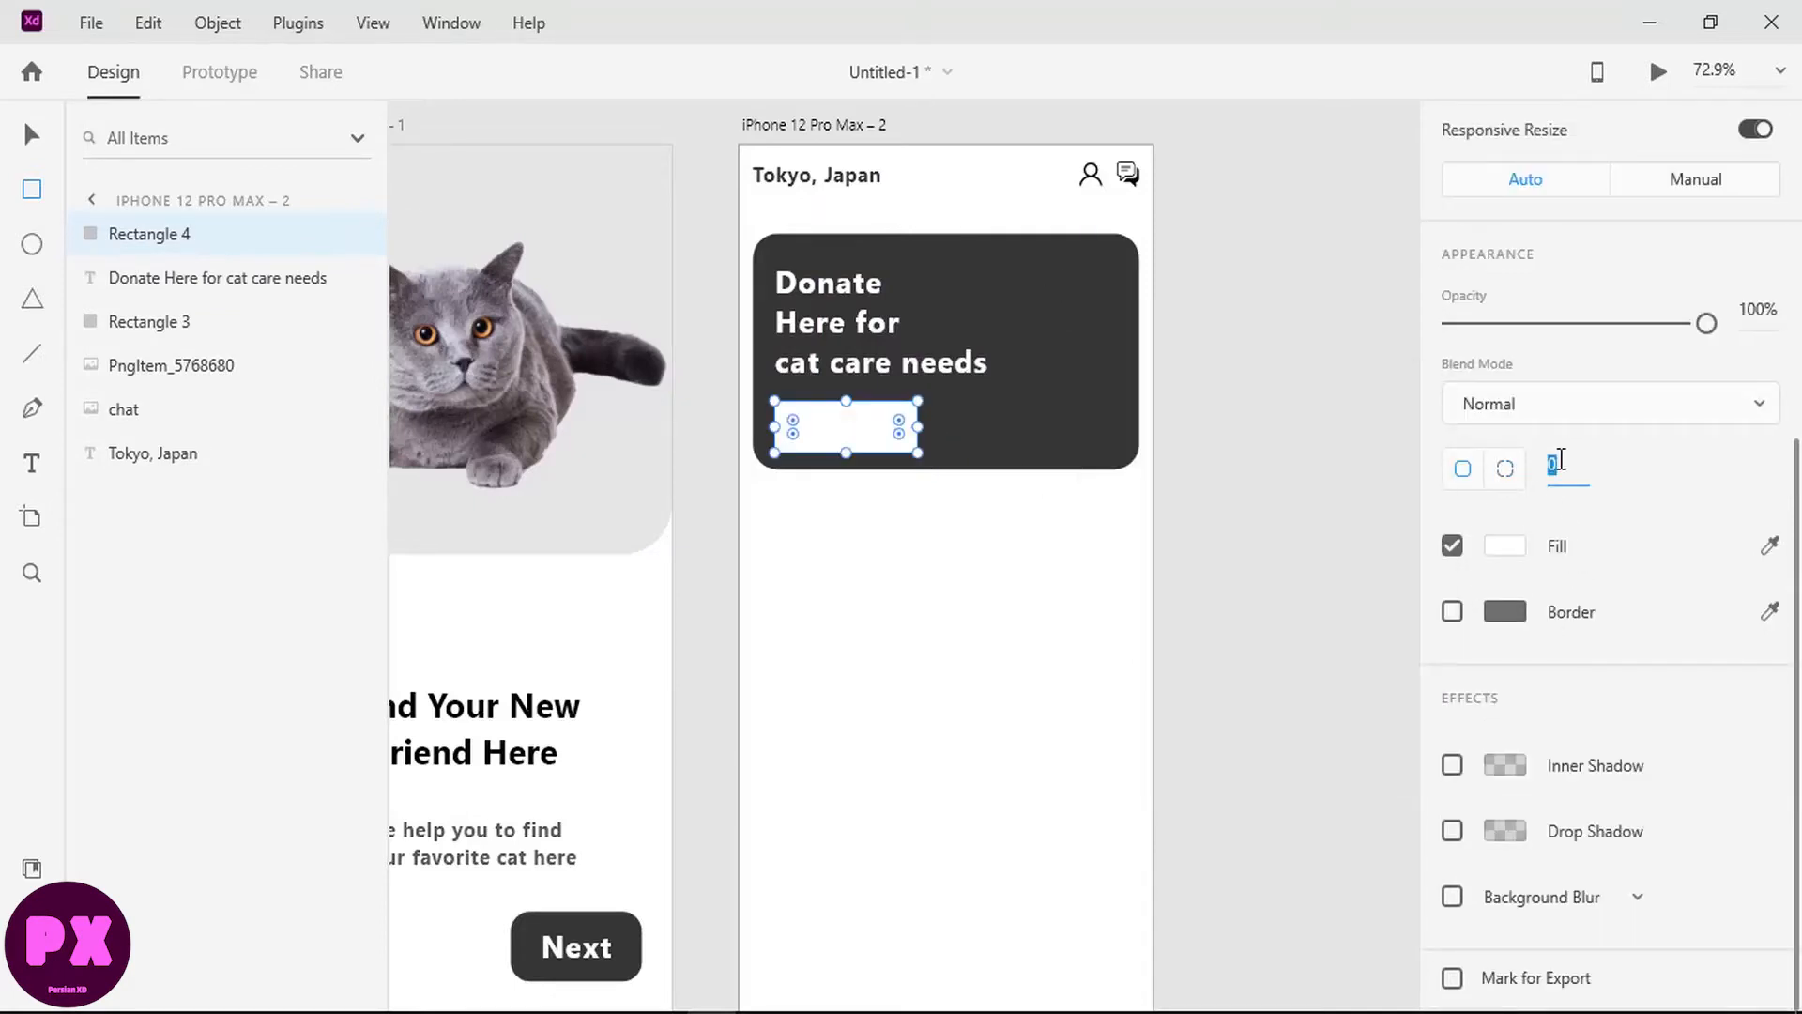
type("20")
key("Return")
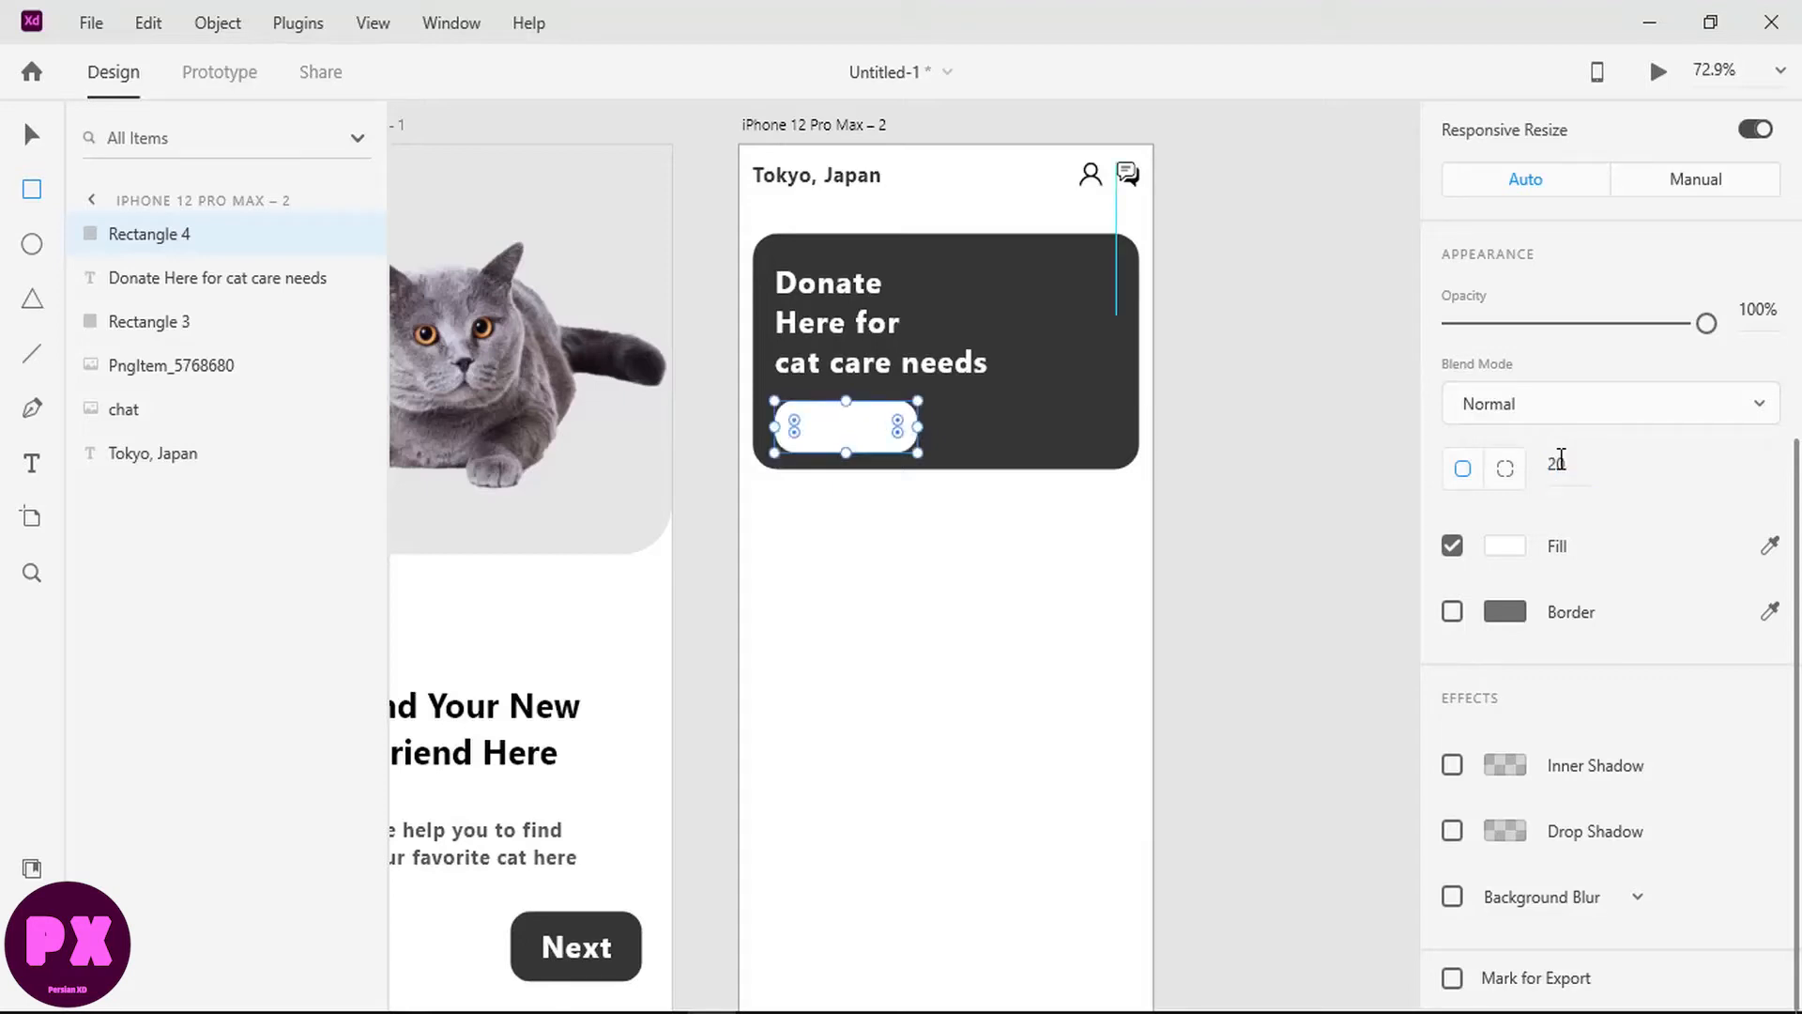
Step: Narrow the white rectangle slightly, nudge it upward and set its corner radius to 15
left_click_drag(917, 428, 900, 423)
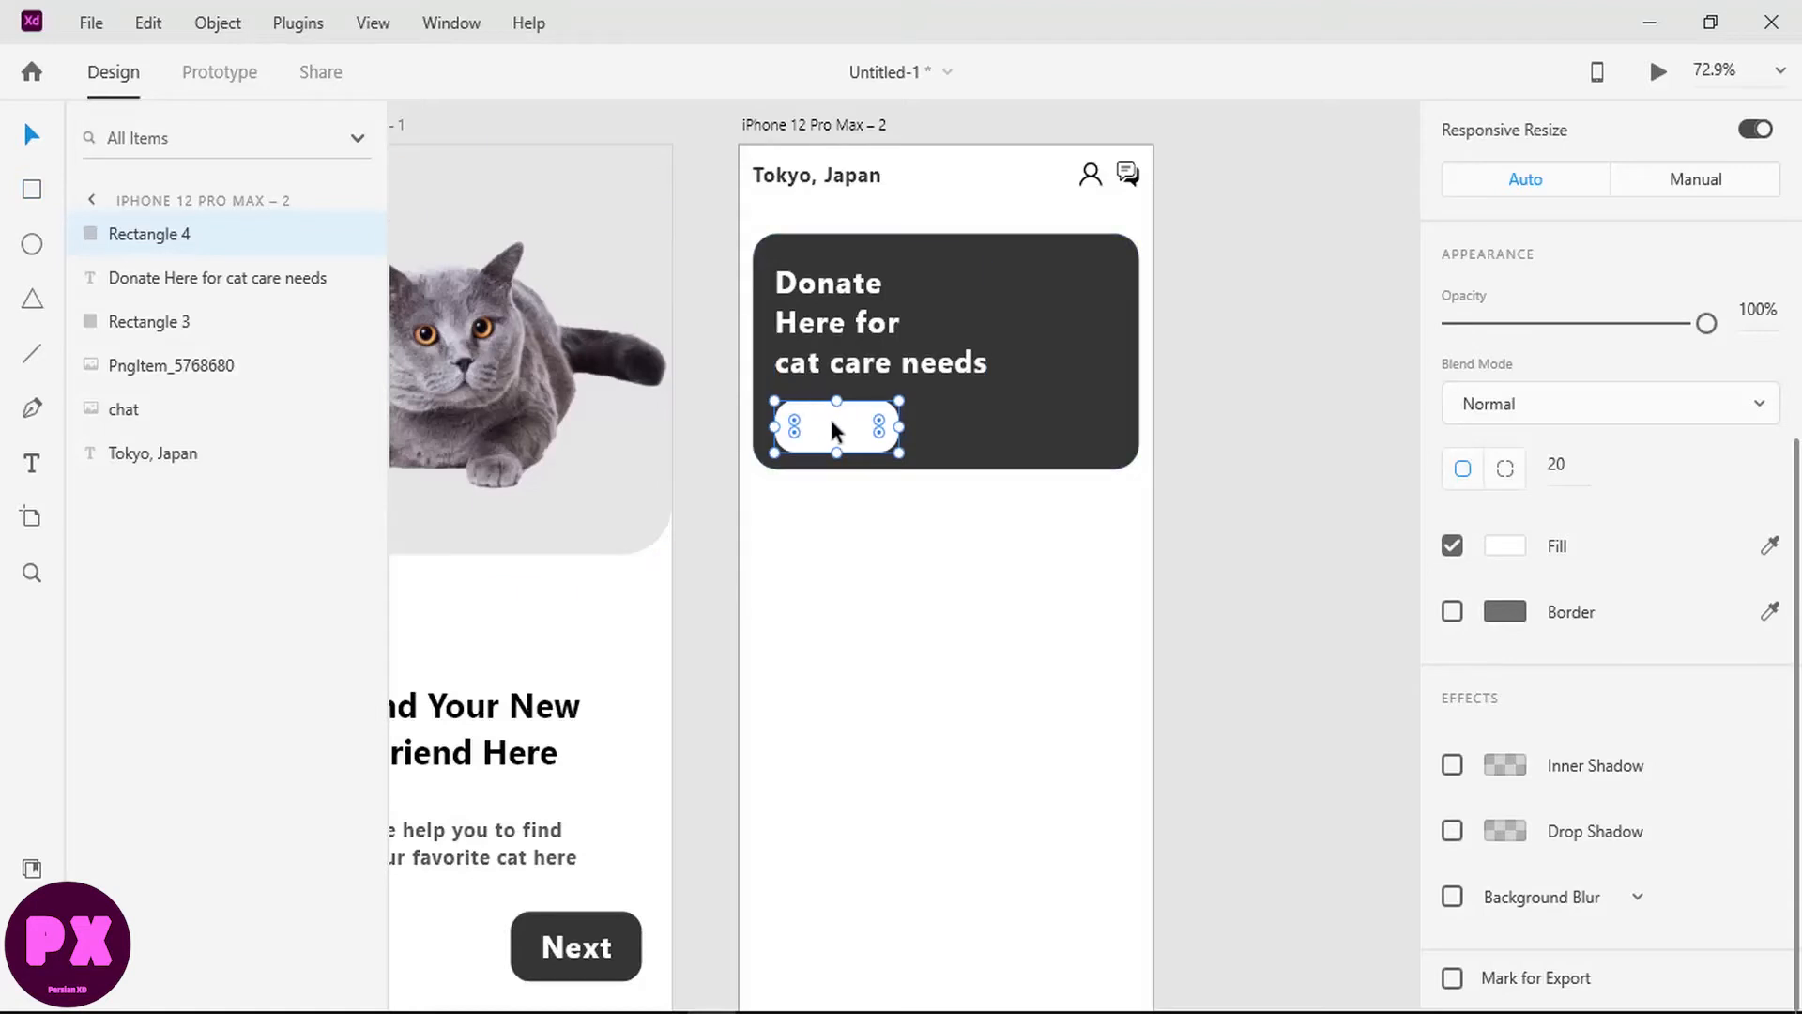
left_click_drag(844, 427, 835, 414)
left_click(1574, 464)
type("15")
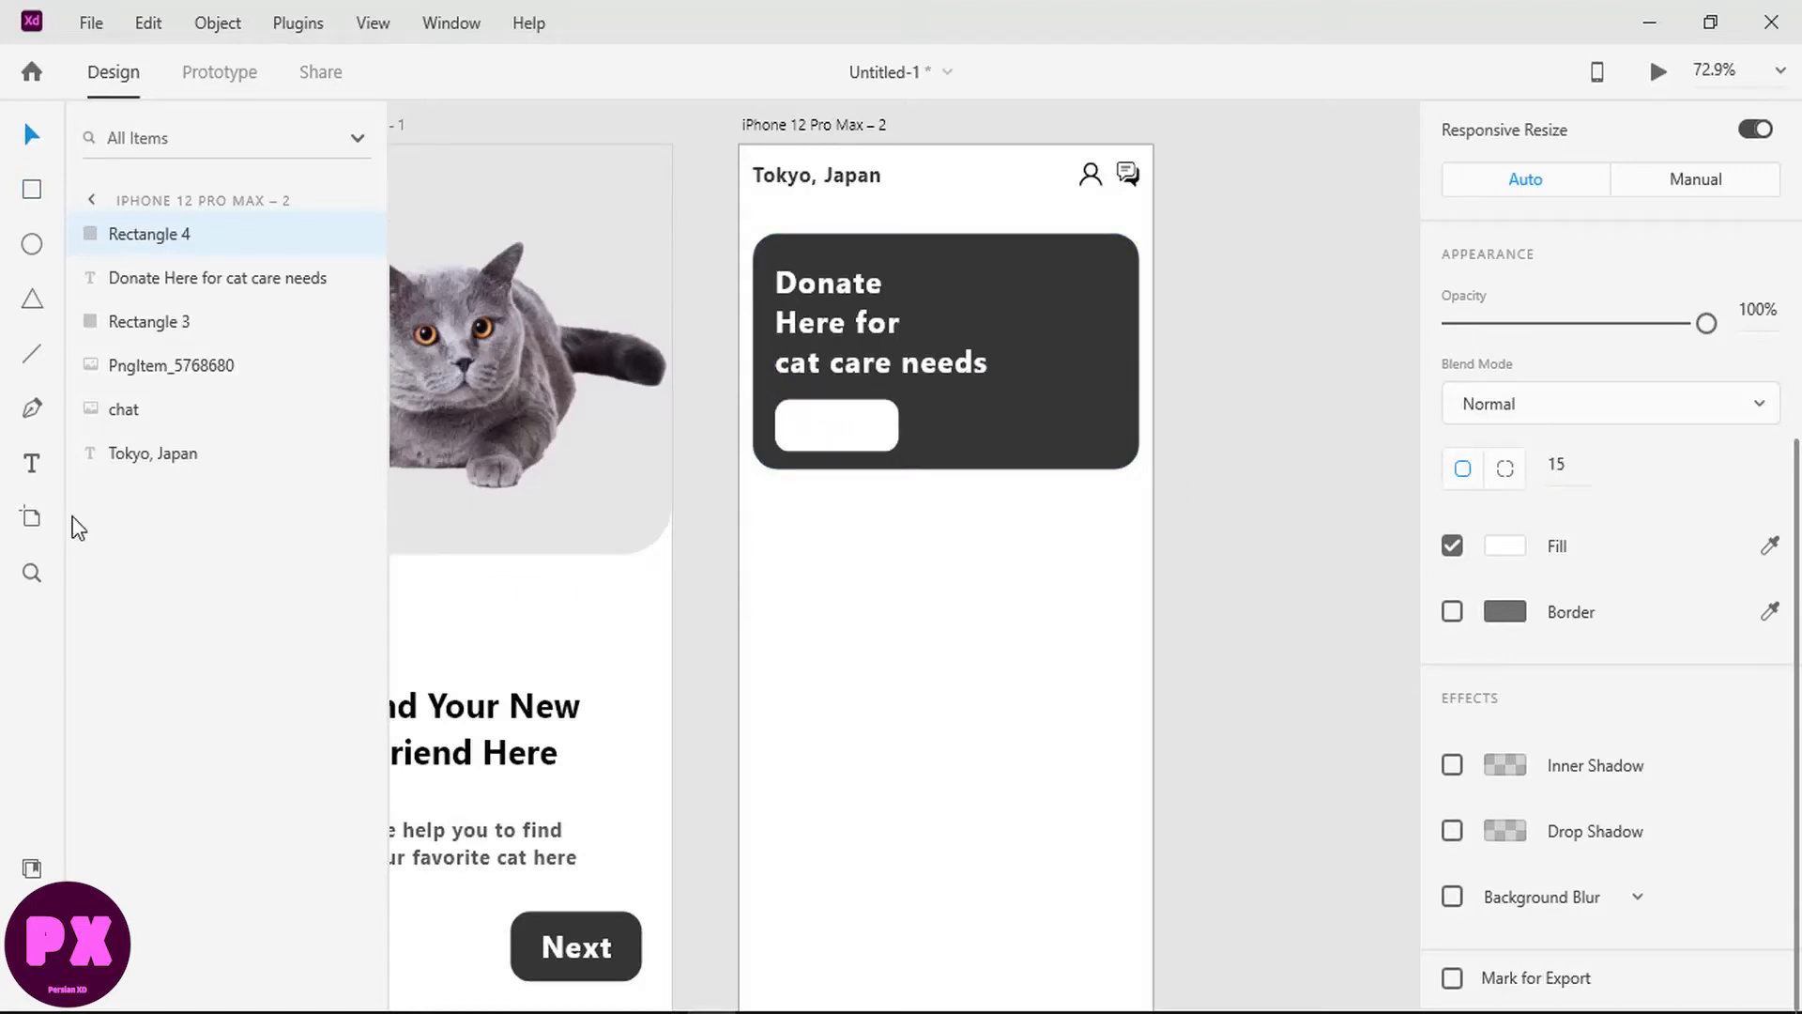
Step: Add the text "Donate" on the white rounded rectangle and set its font size to 20
left_click(31, 463)
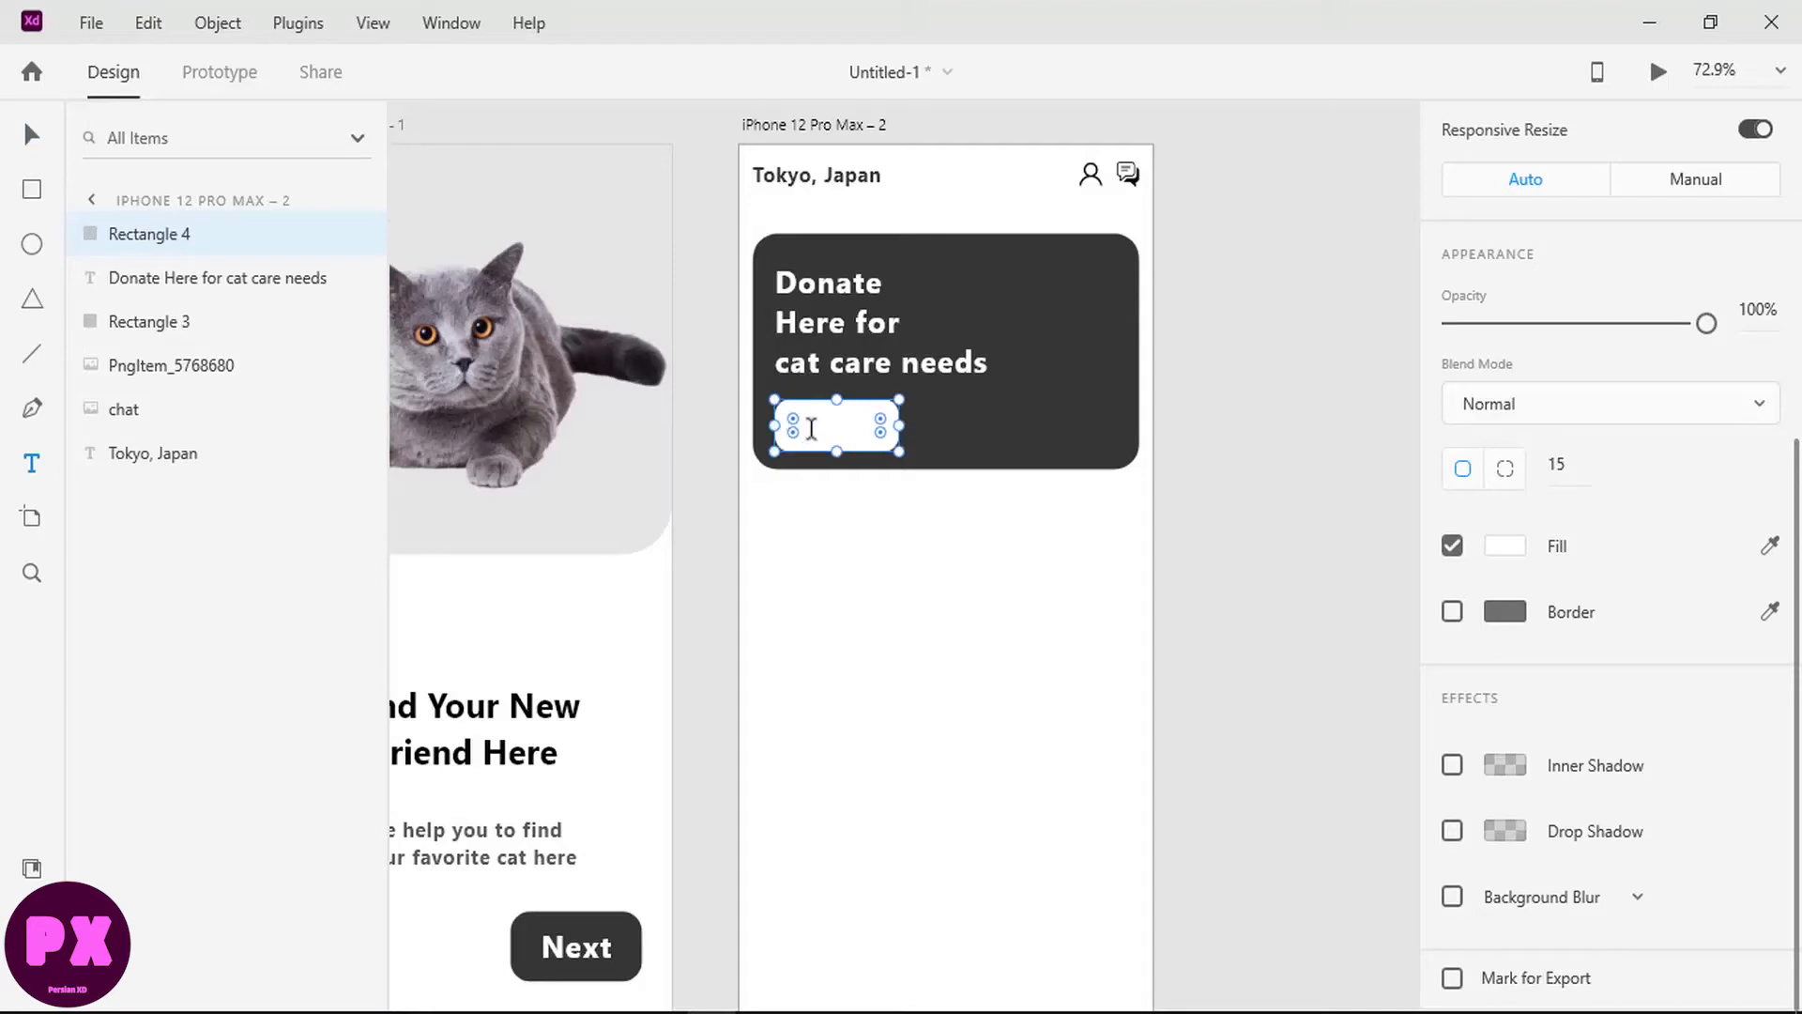
left_click(812, 429)
type("Donate")
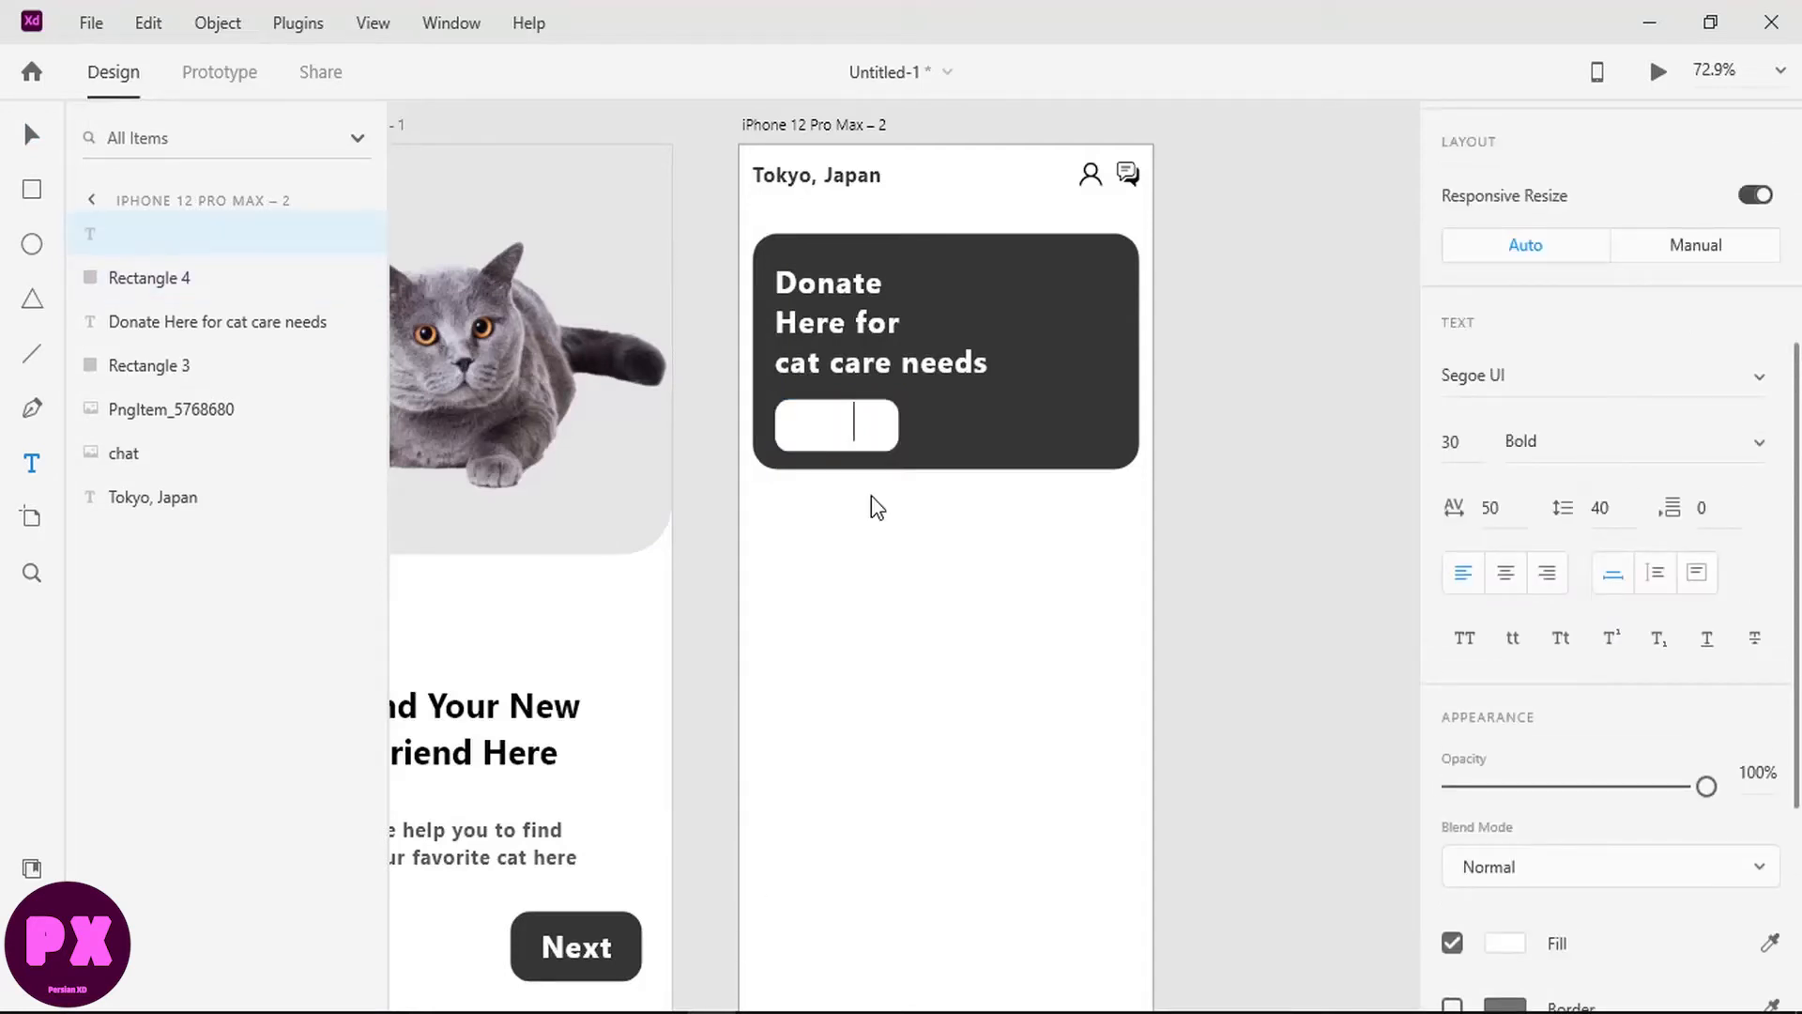
key("ctrl+a")
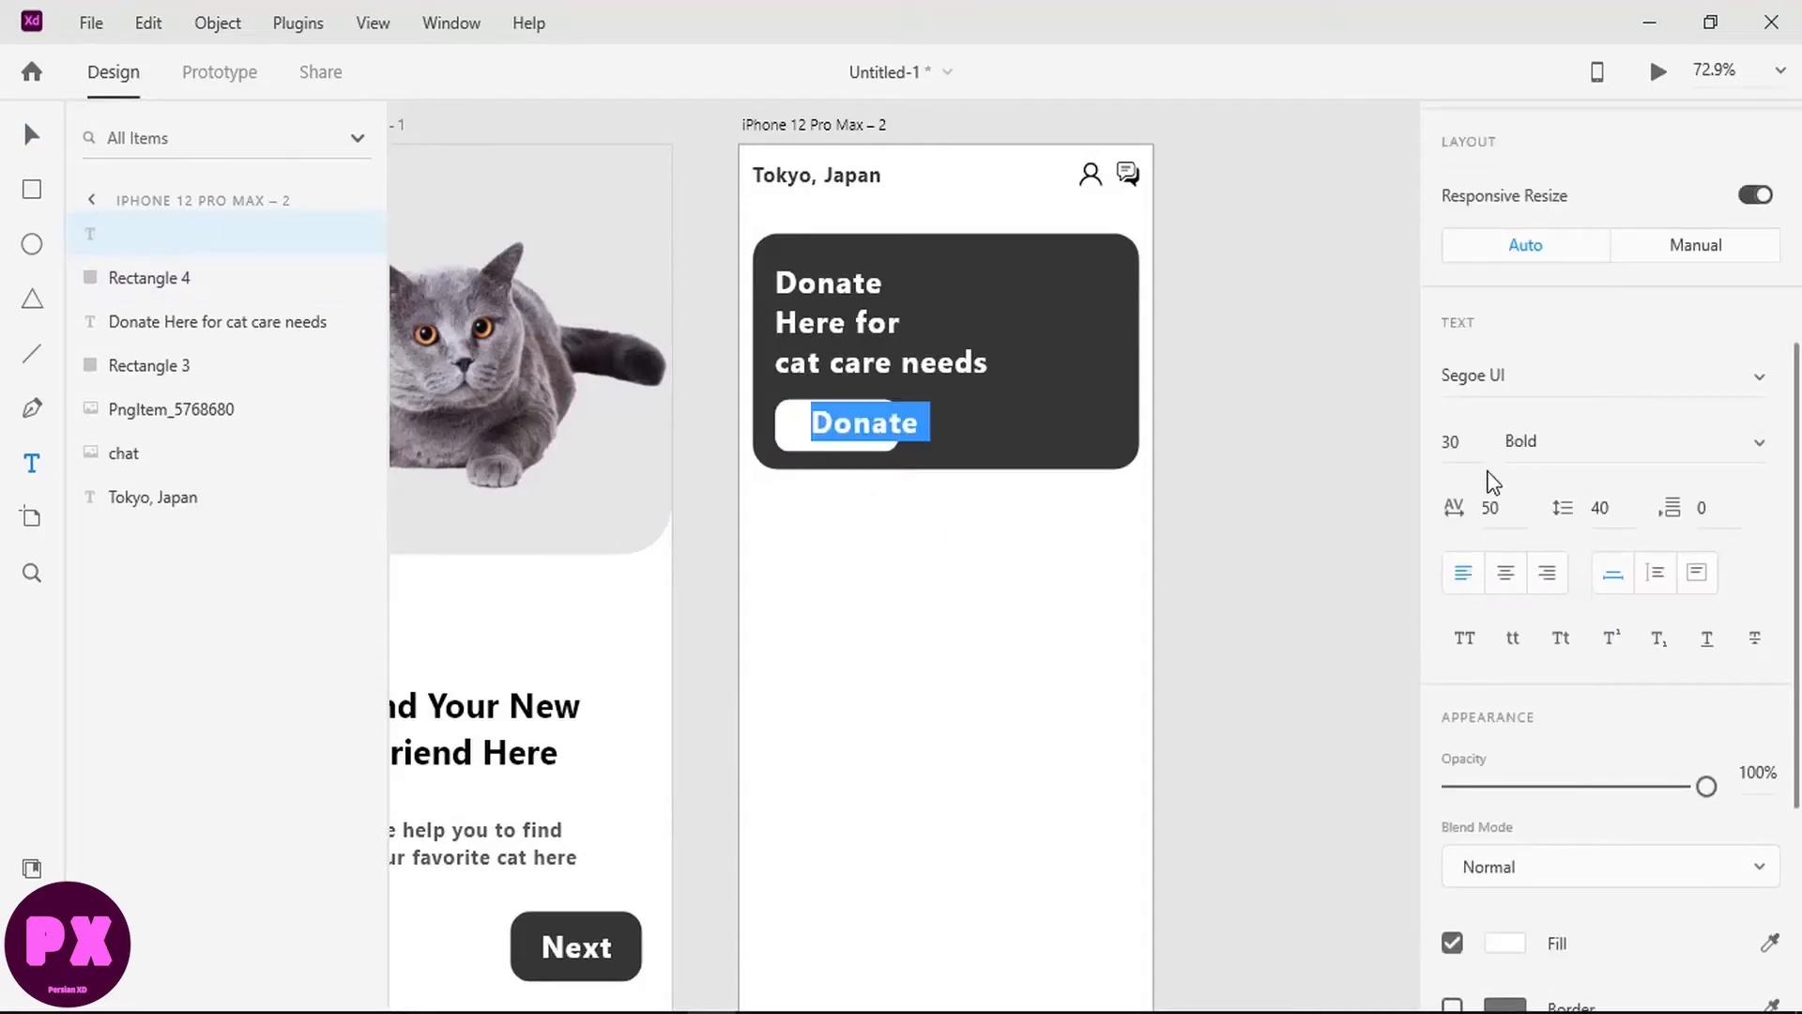
left_click(1461, 442)
type("20")
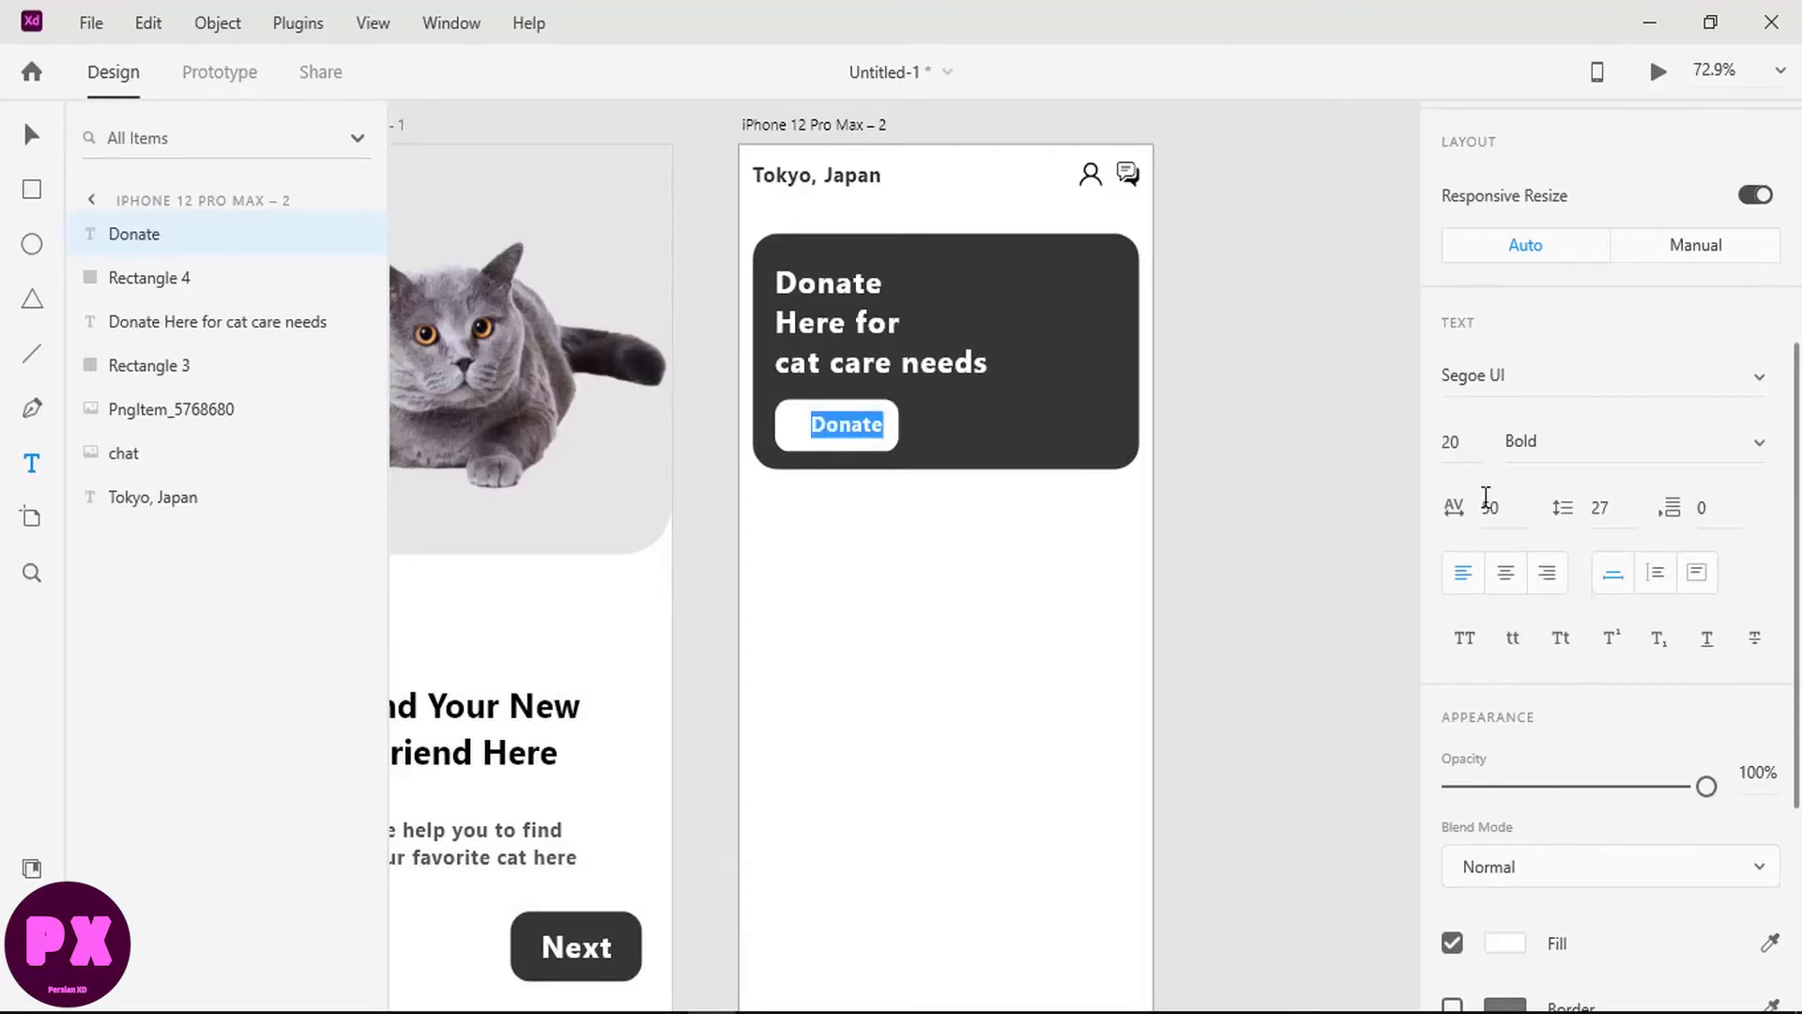
Step: Color the "Donate" button text with the saved dark grey #363636
left_click(1505, 942)
left_click(1190, 964)
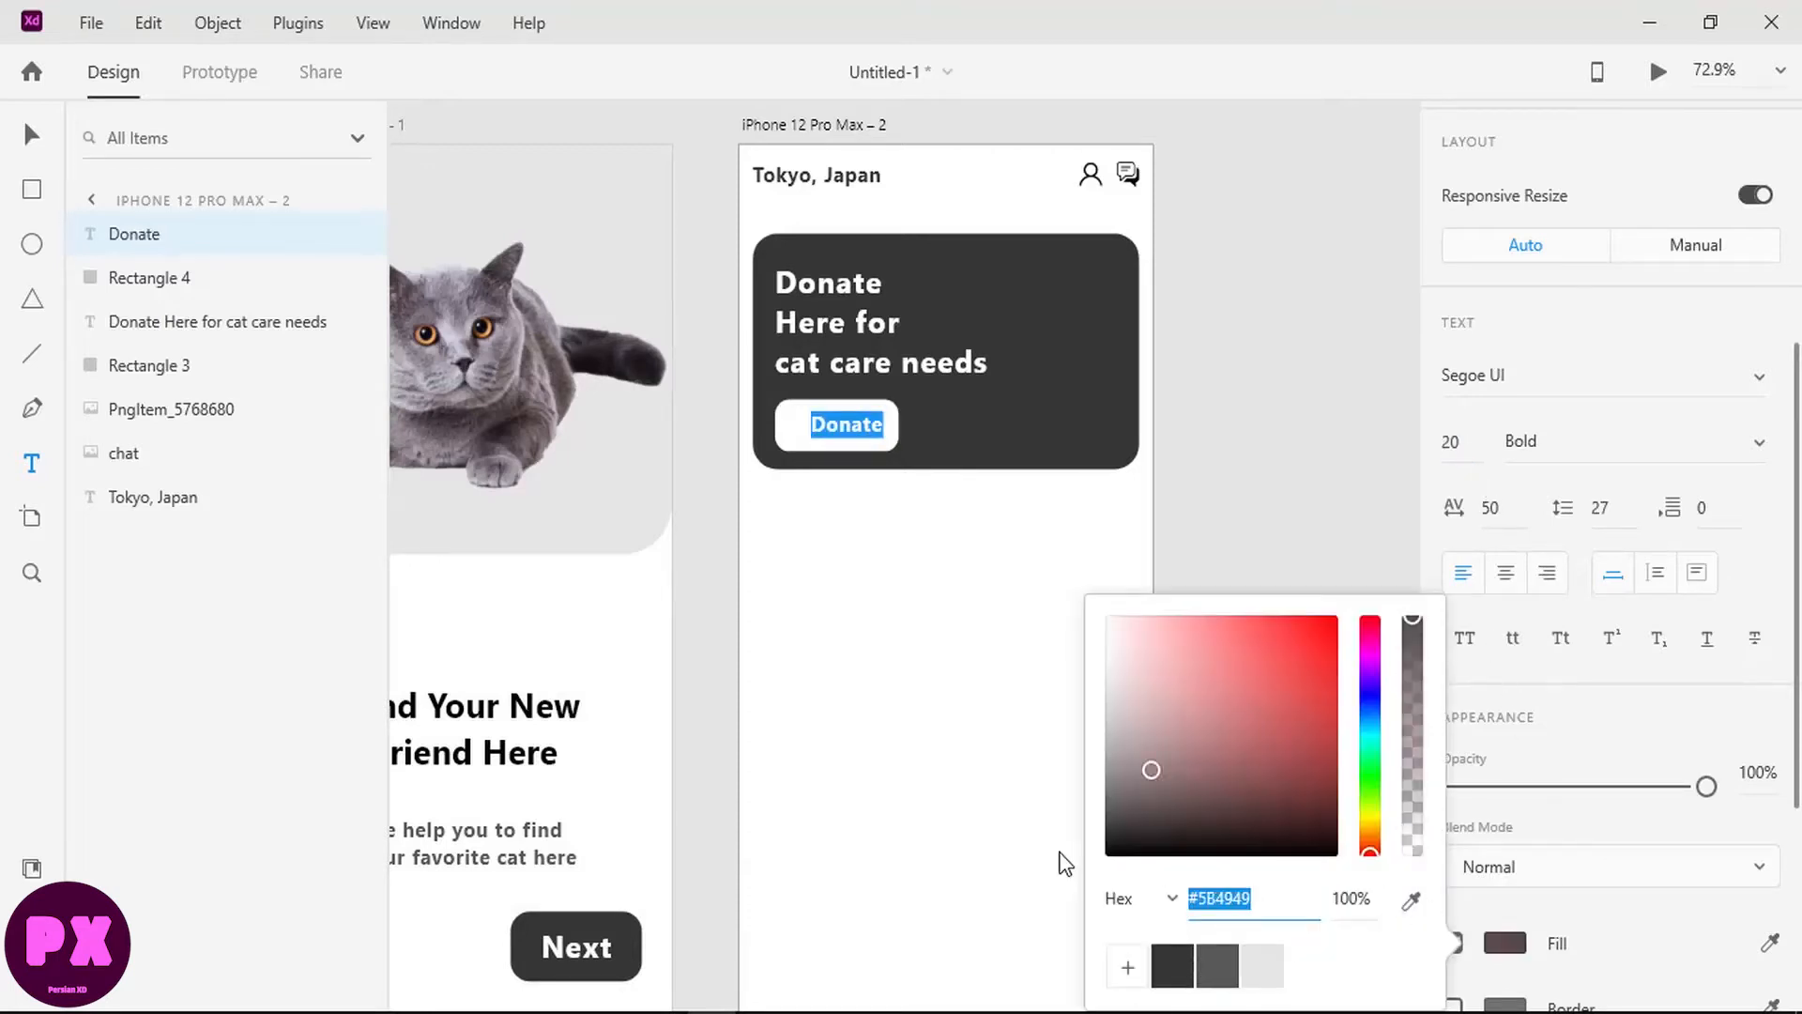
left_click(1172, 966)
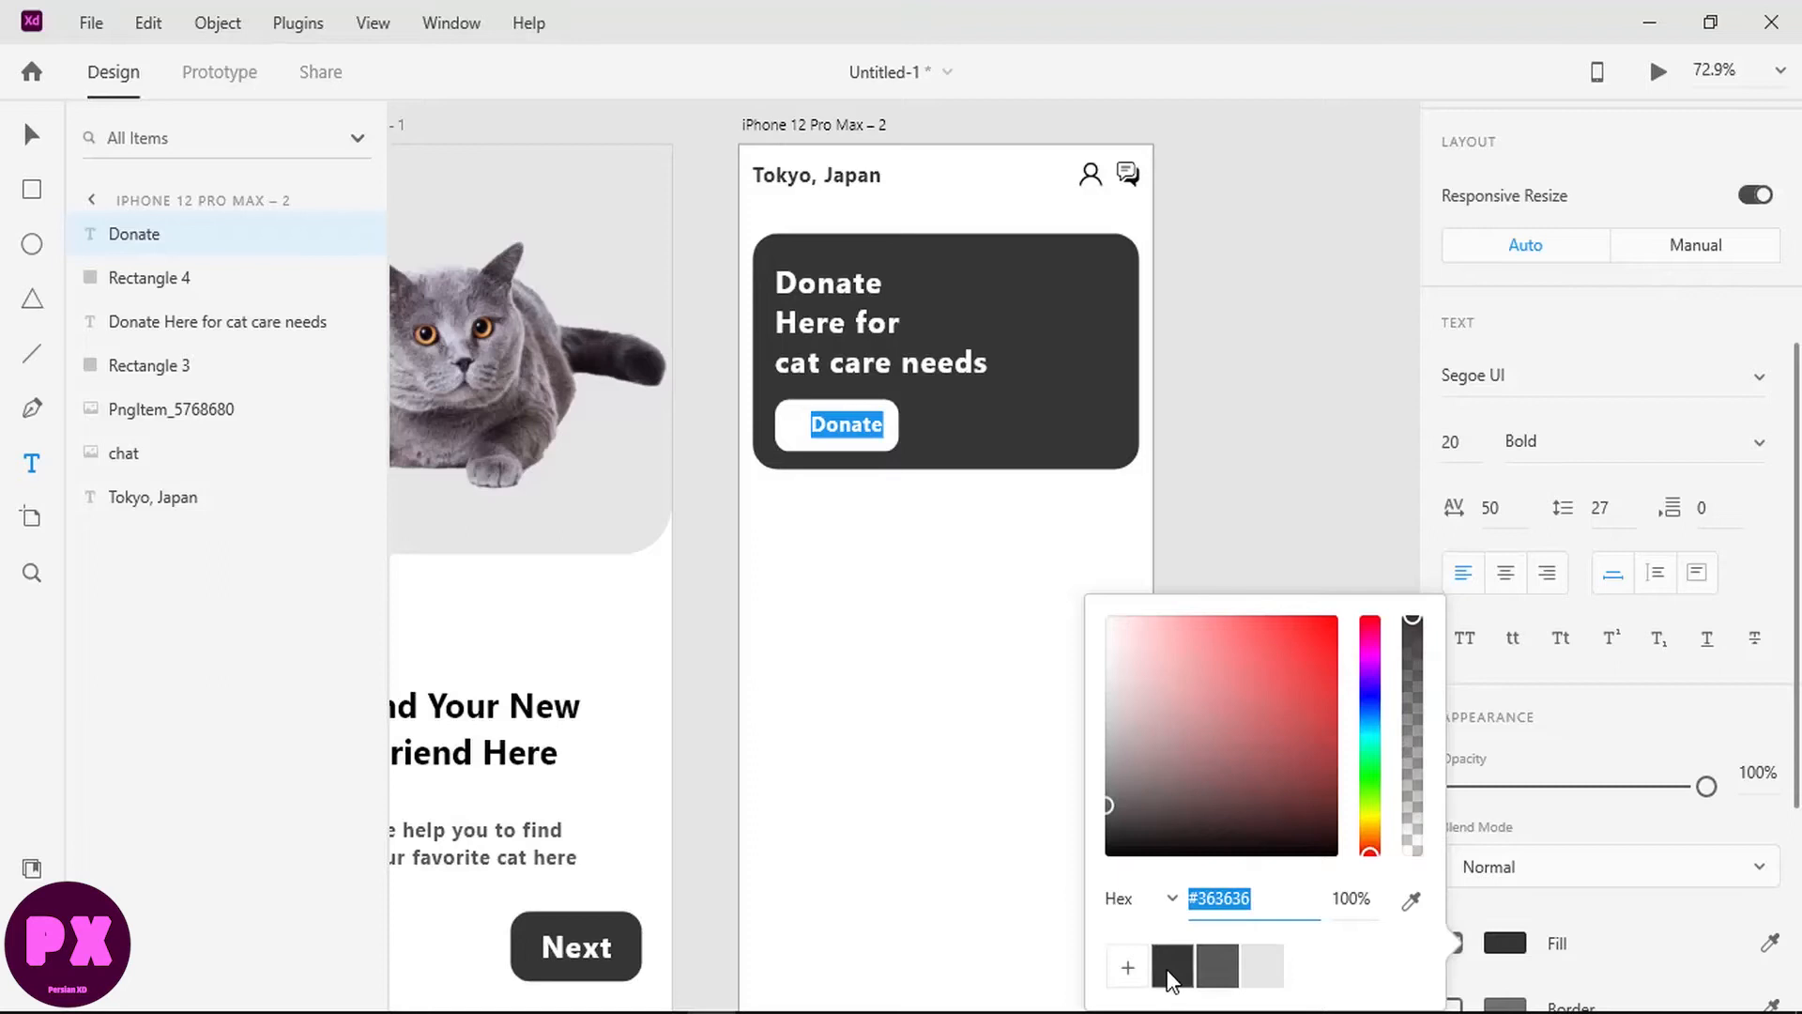
left_click(851, 427)
Step: Center the "Donate" text horizontally and vertically on its white rounded rectangle
left_click(32, 134)
left_click(801, 434, "shift")
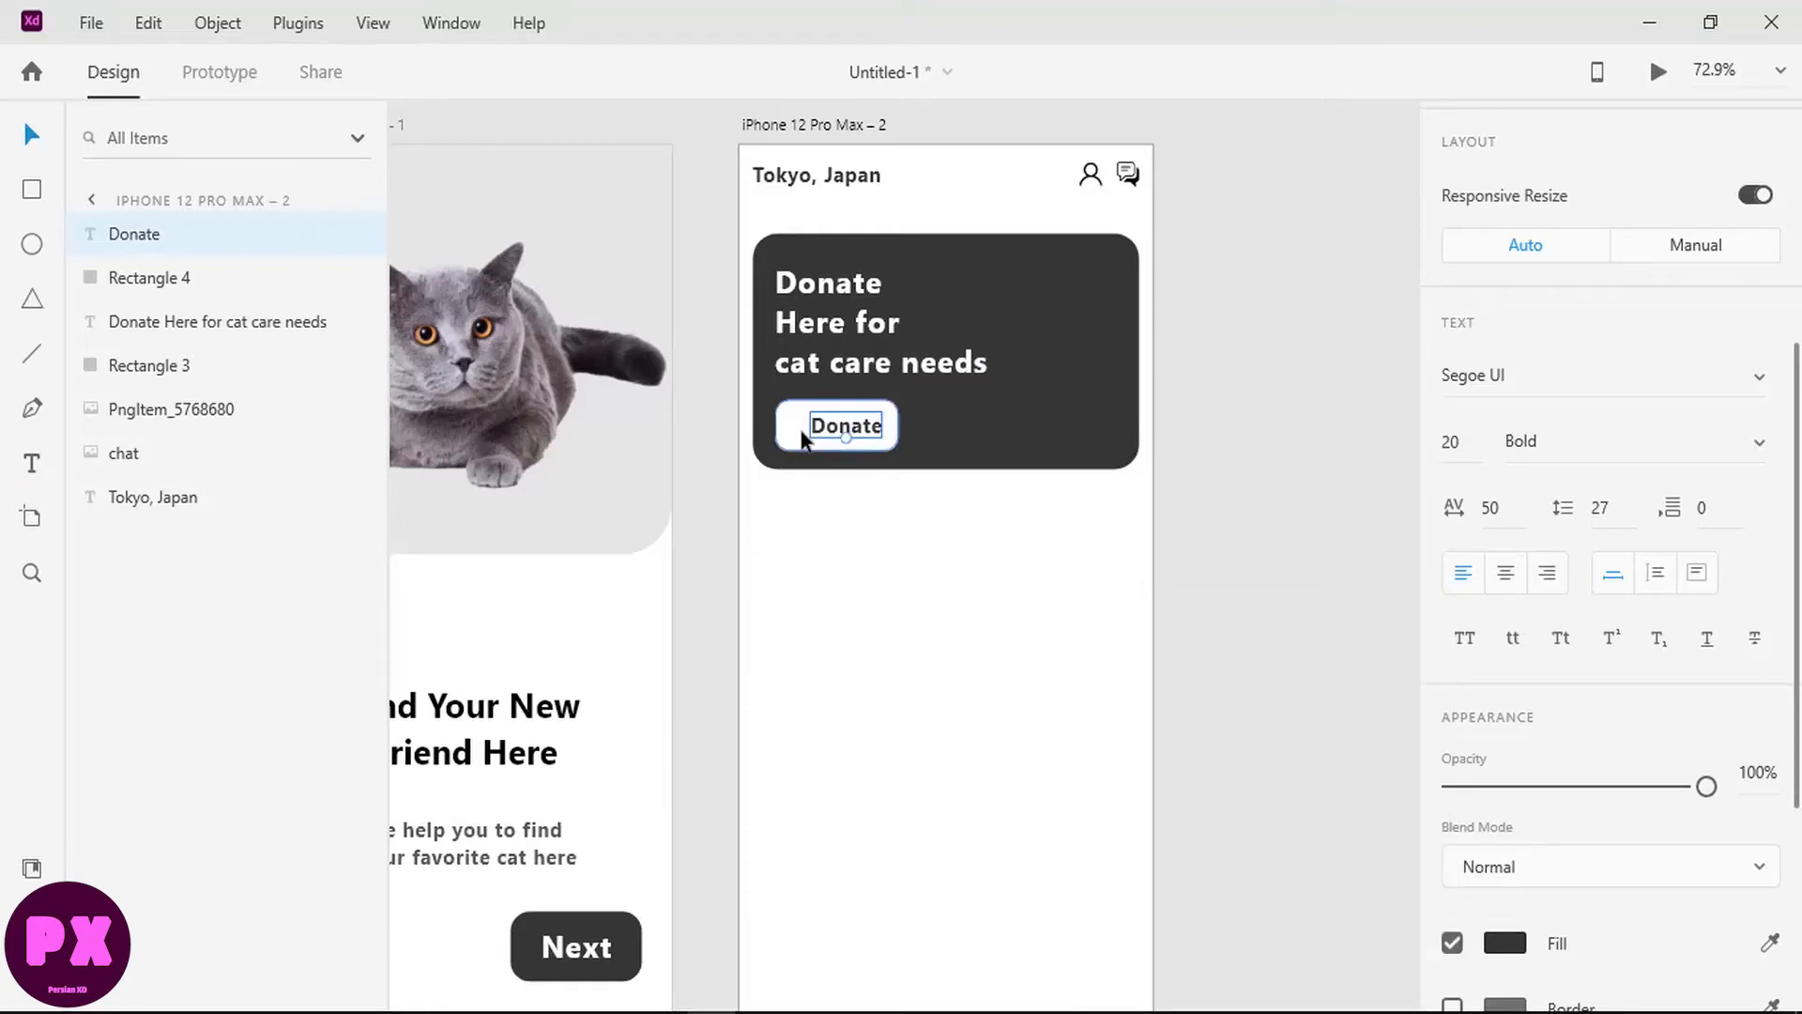
left_click(1502, 136)
left_click(1680, 138)
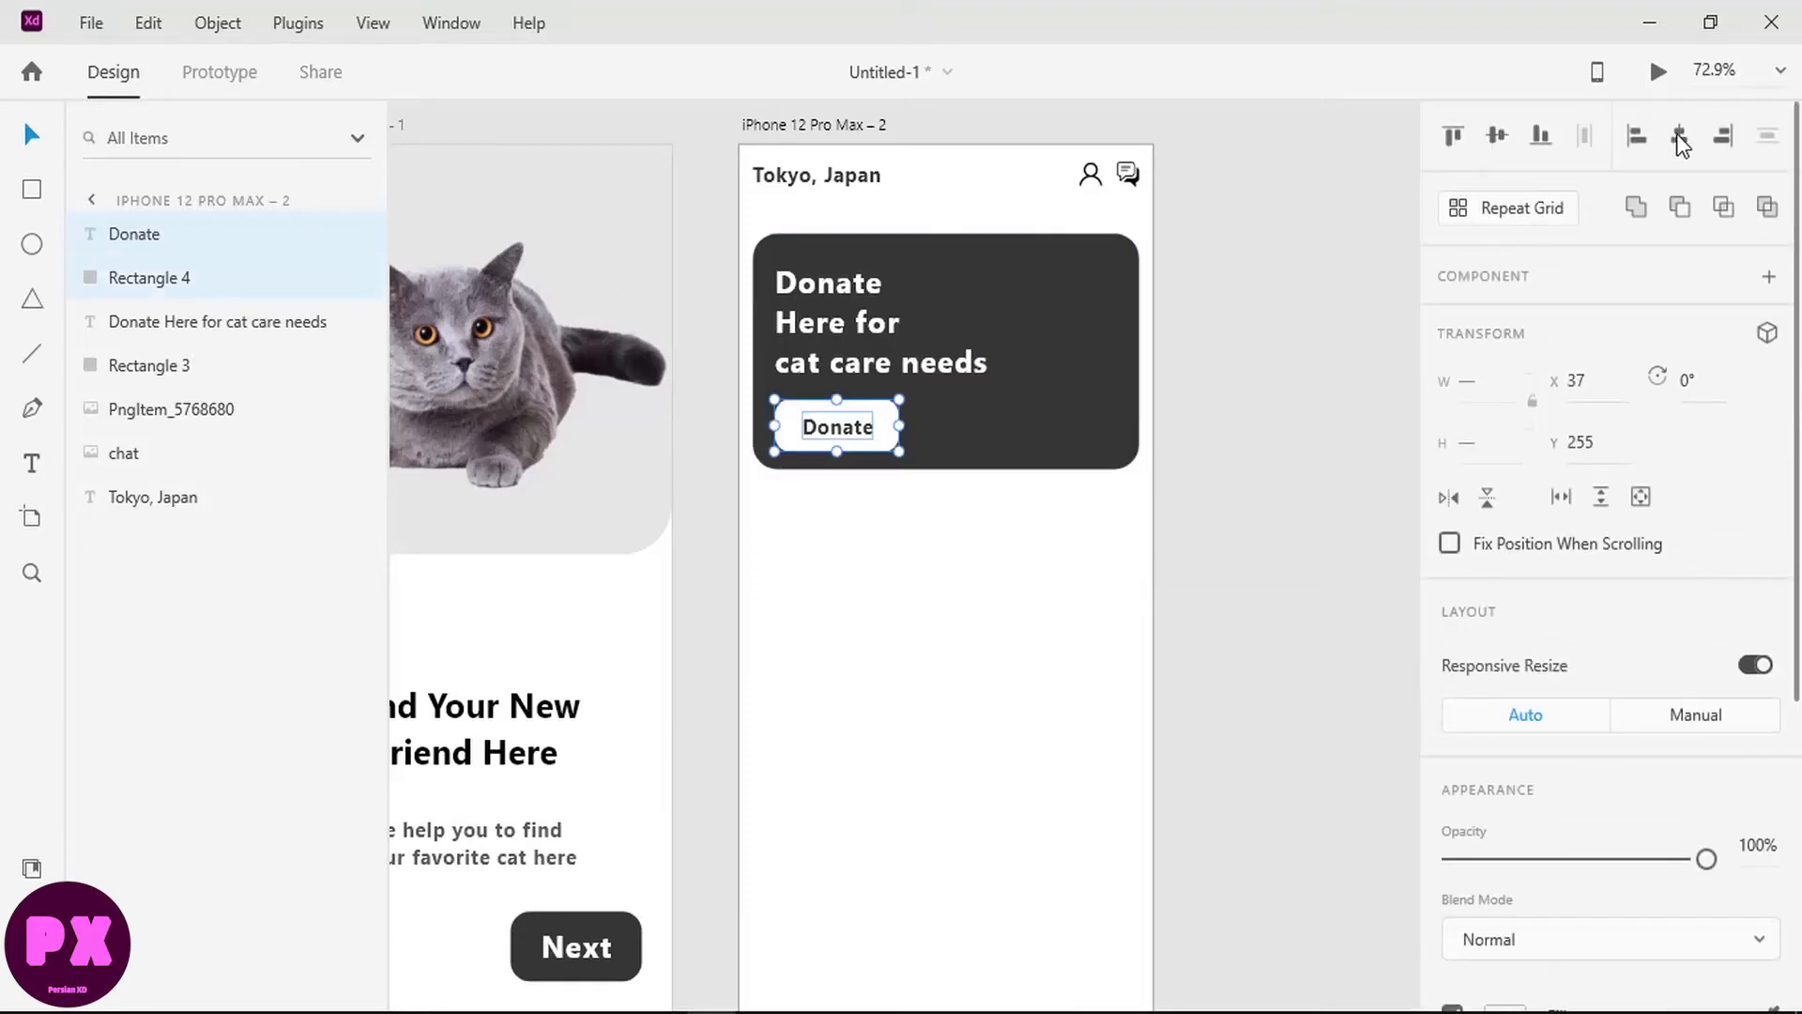
left_click(1229, 408)
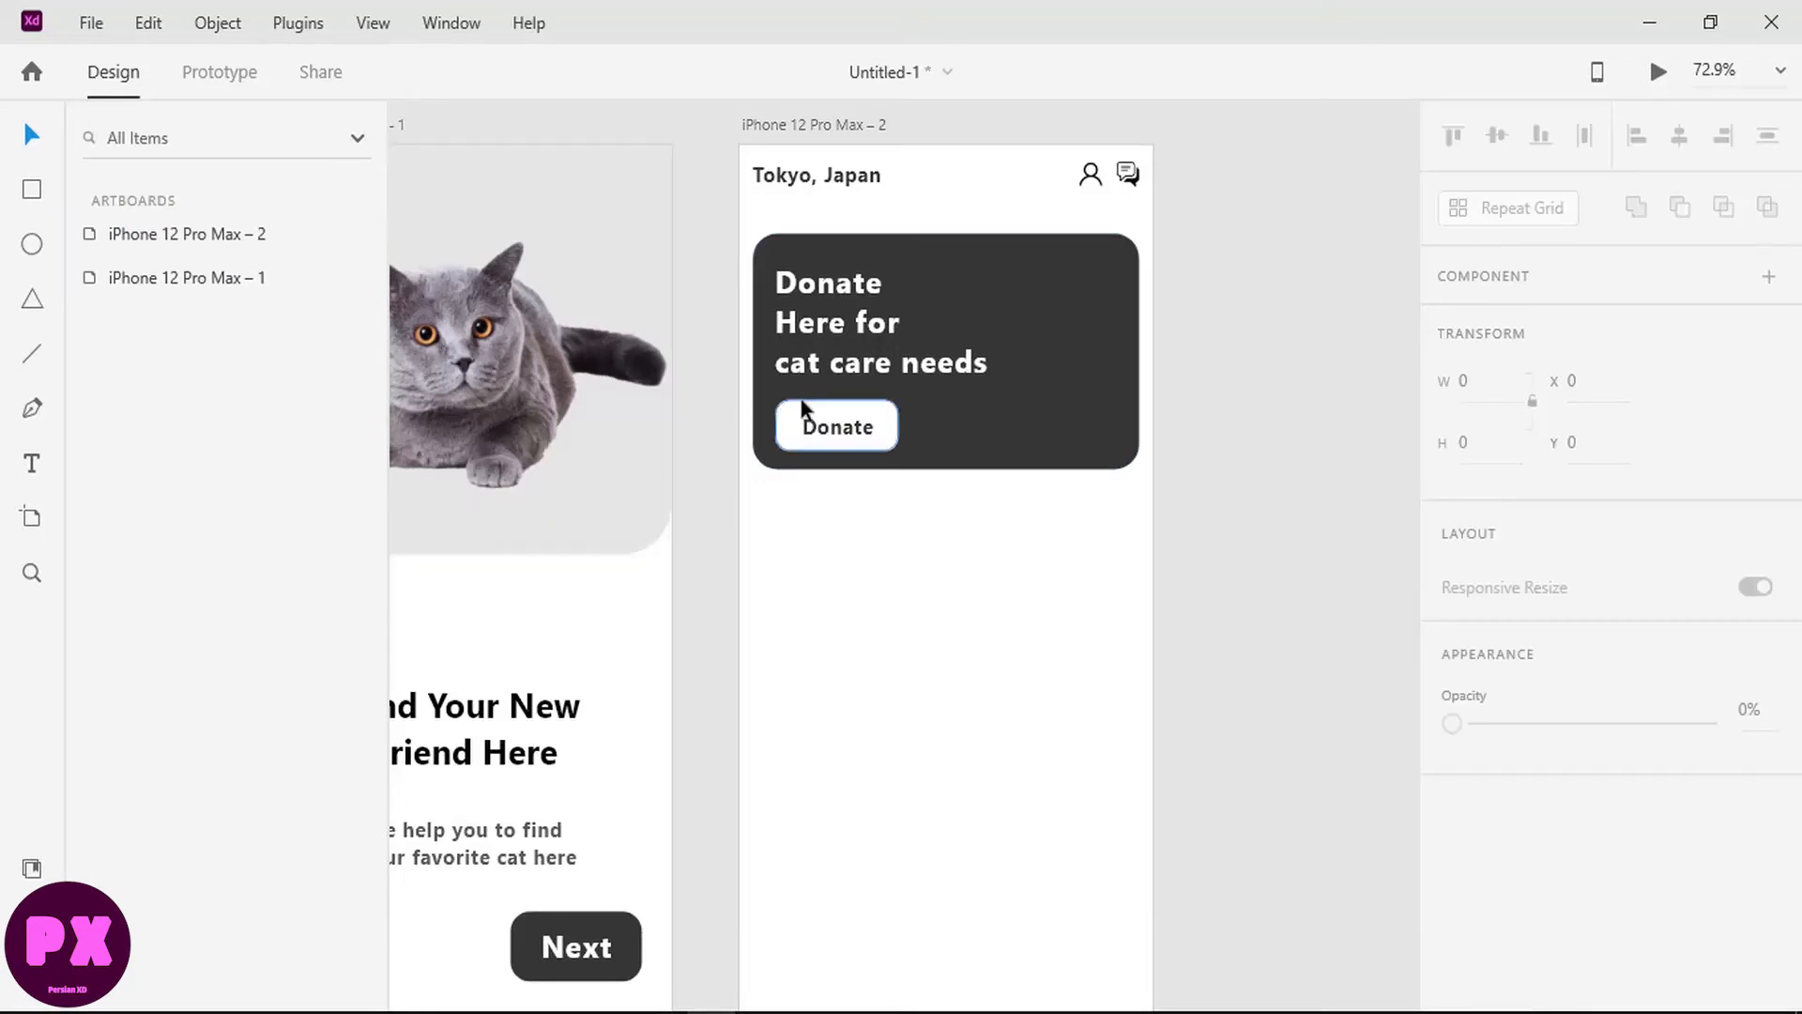
Step: Place img3.png from the desktop on the second iPhone artboard and set its width to 100
left_click(1710, 24)
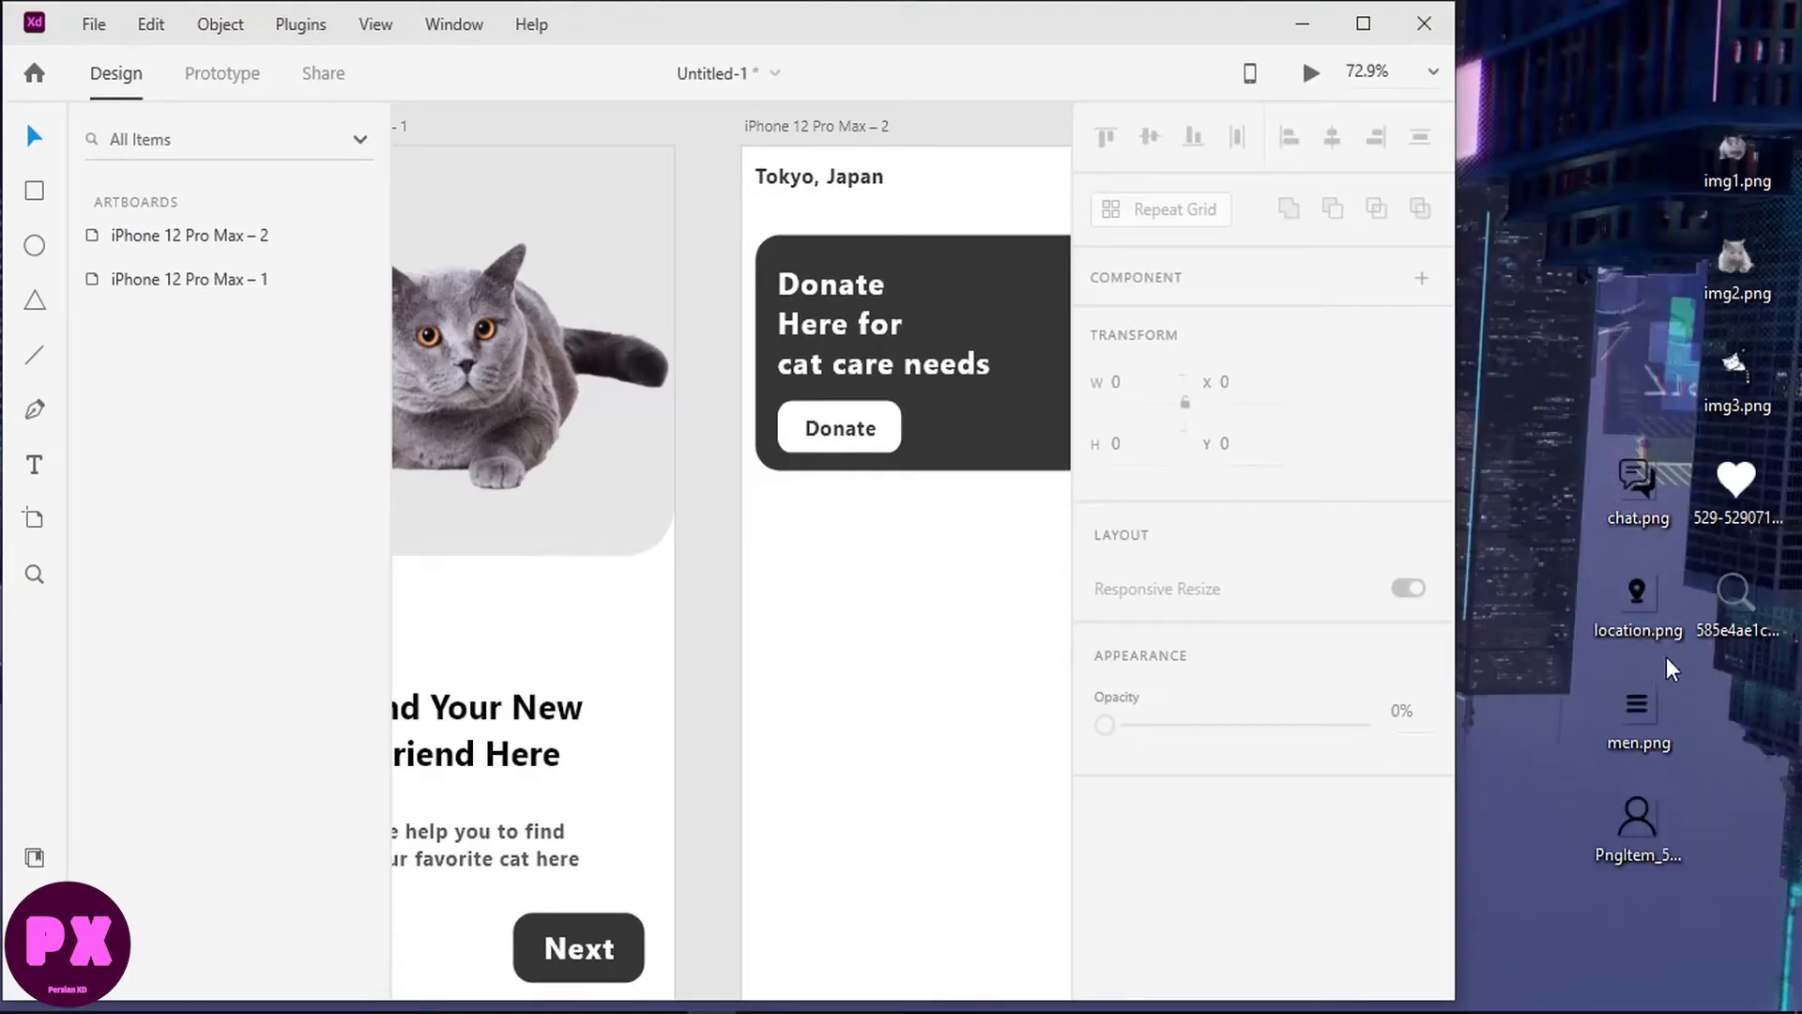
left_click_drag(1741, 418, 723, 524)
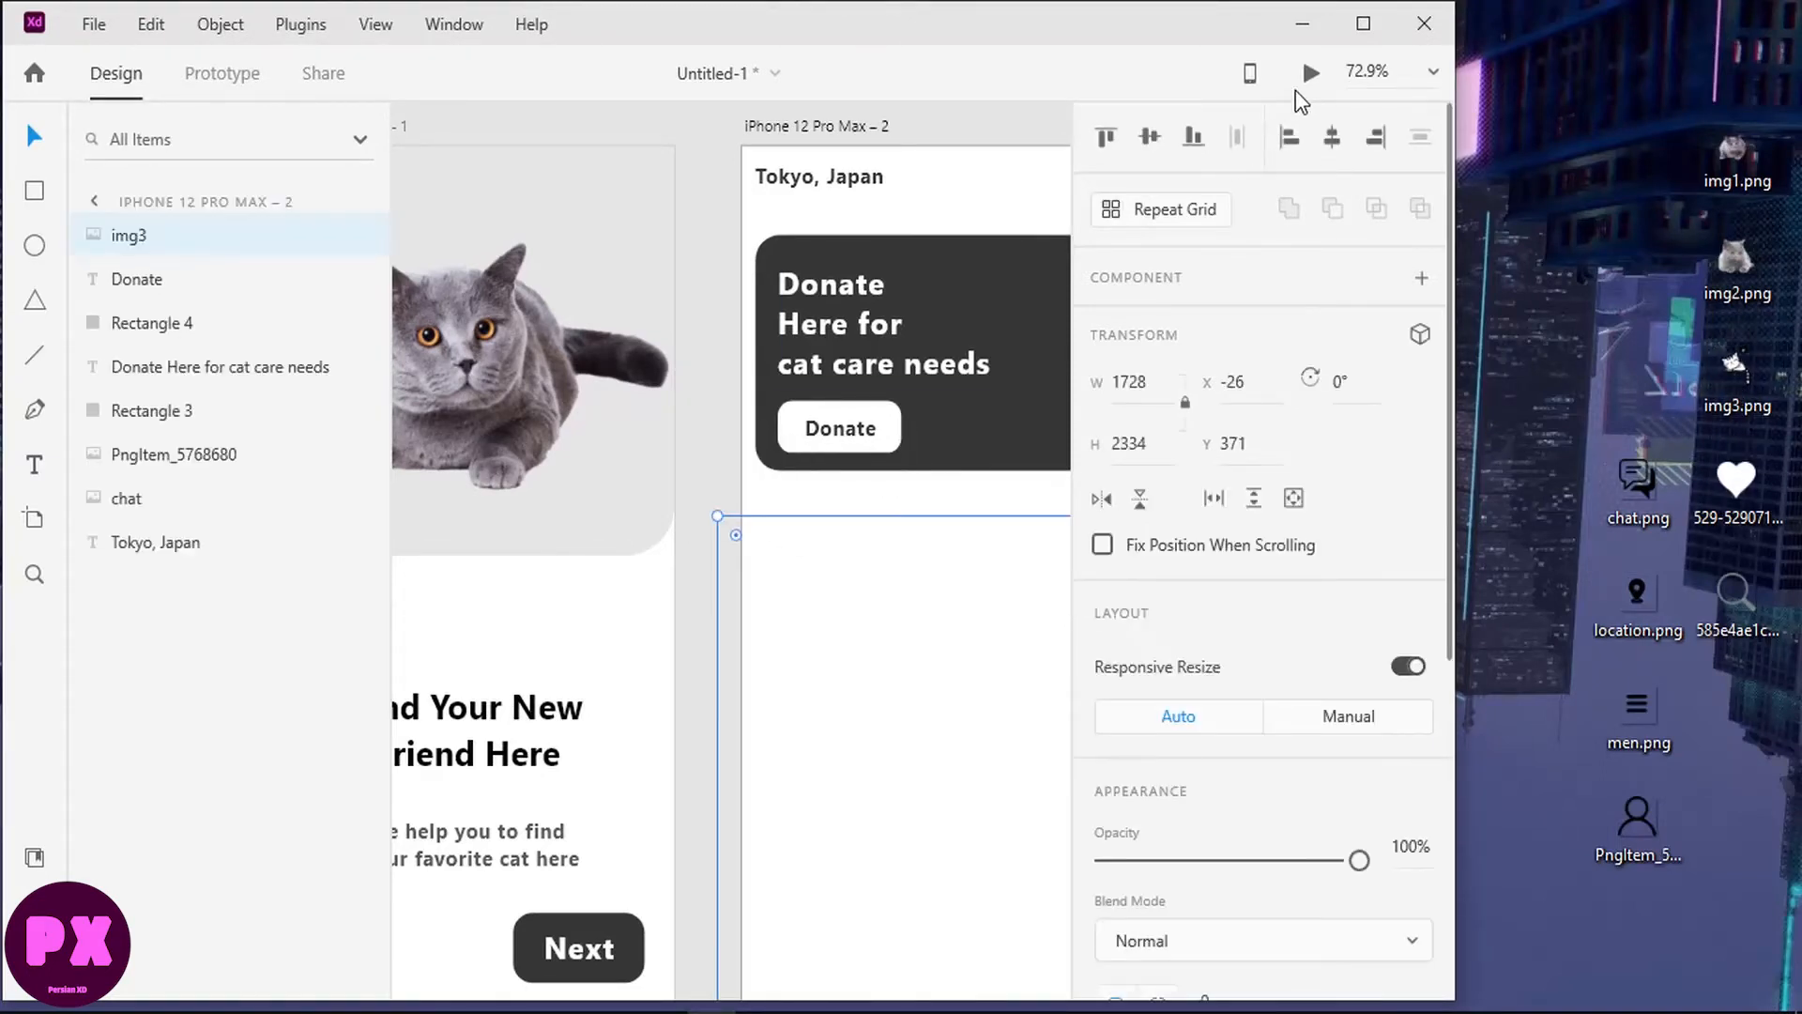
left_click(1363, 23)
left_click(1473, 385)
type("100")
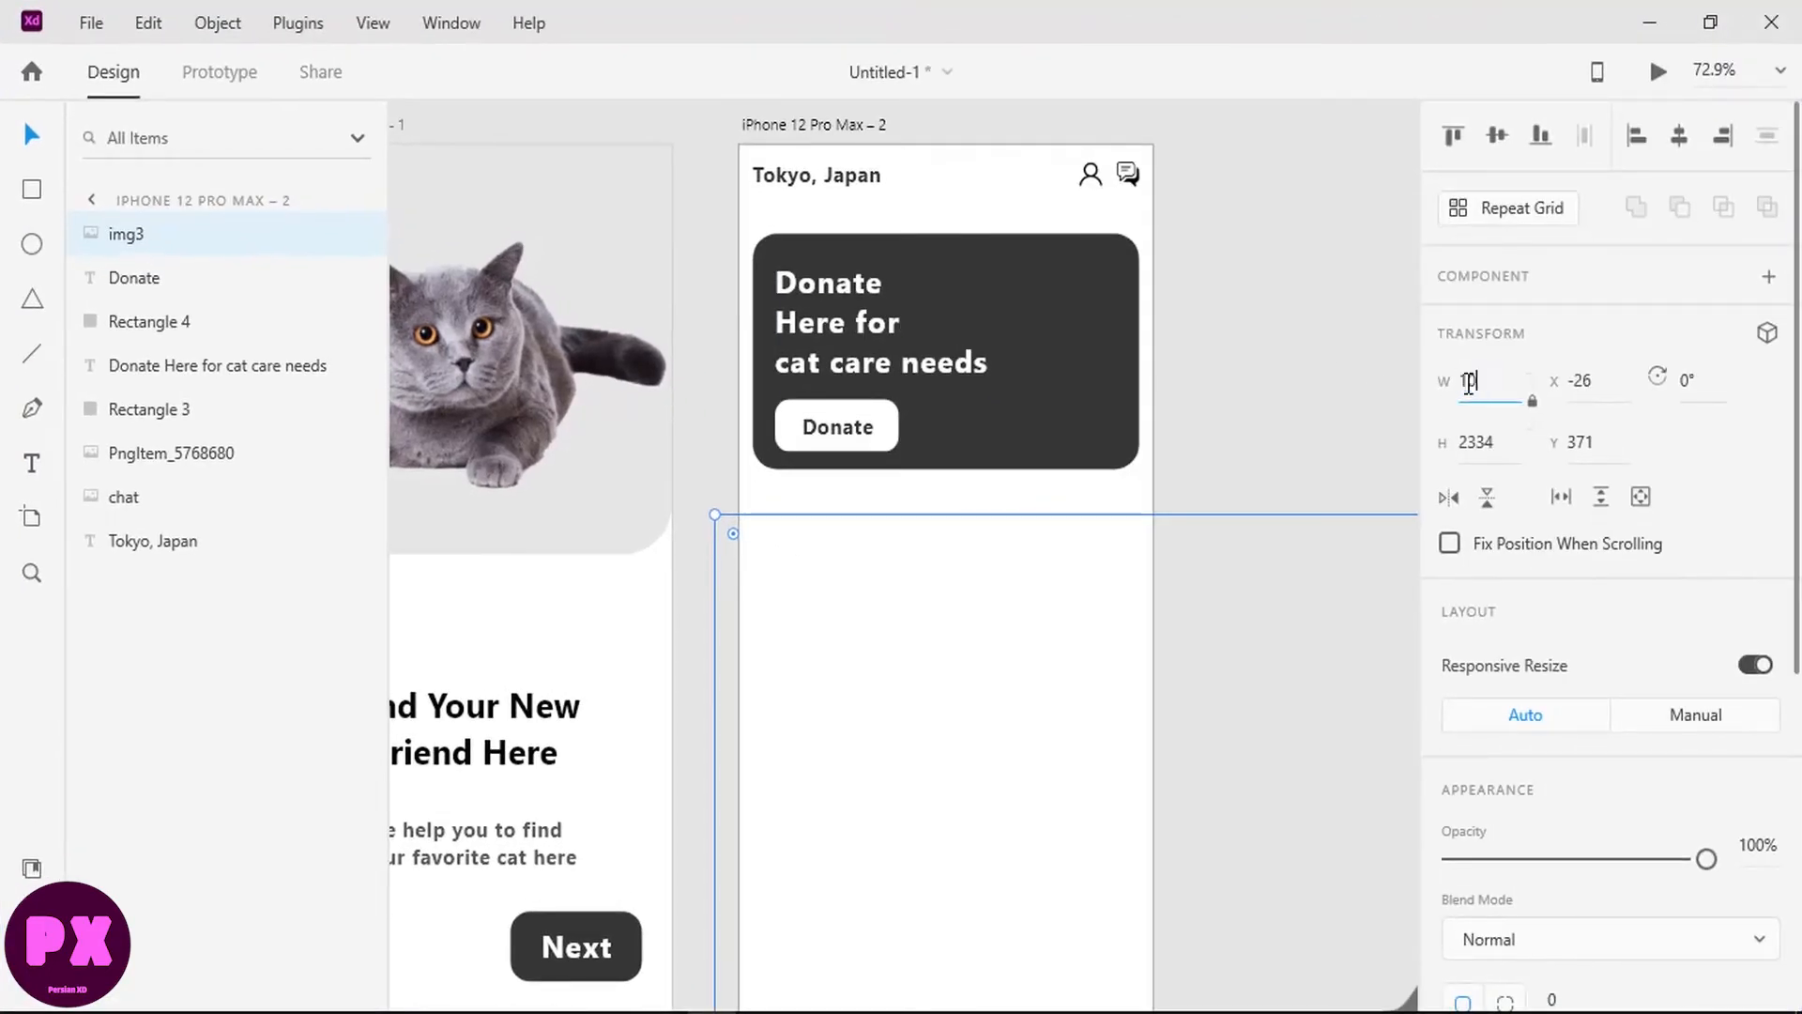
key("Return")
Step: Move the cat illustration into the empty area beside the donation card's text and enlarge it to fill the space
left_click_drag(754, 566, 1029, 305)
left_click_drag(1043, 385, 1044, 438)
left_click_drag(1033, 347, 1046, 346)
left_click(1209, 395)
Step: Draw a rectangle about 270 by 54 below the donation card, with a corner radius of 10 and no border
scroll(1203, 389, "down", 3)
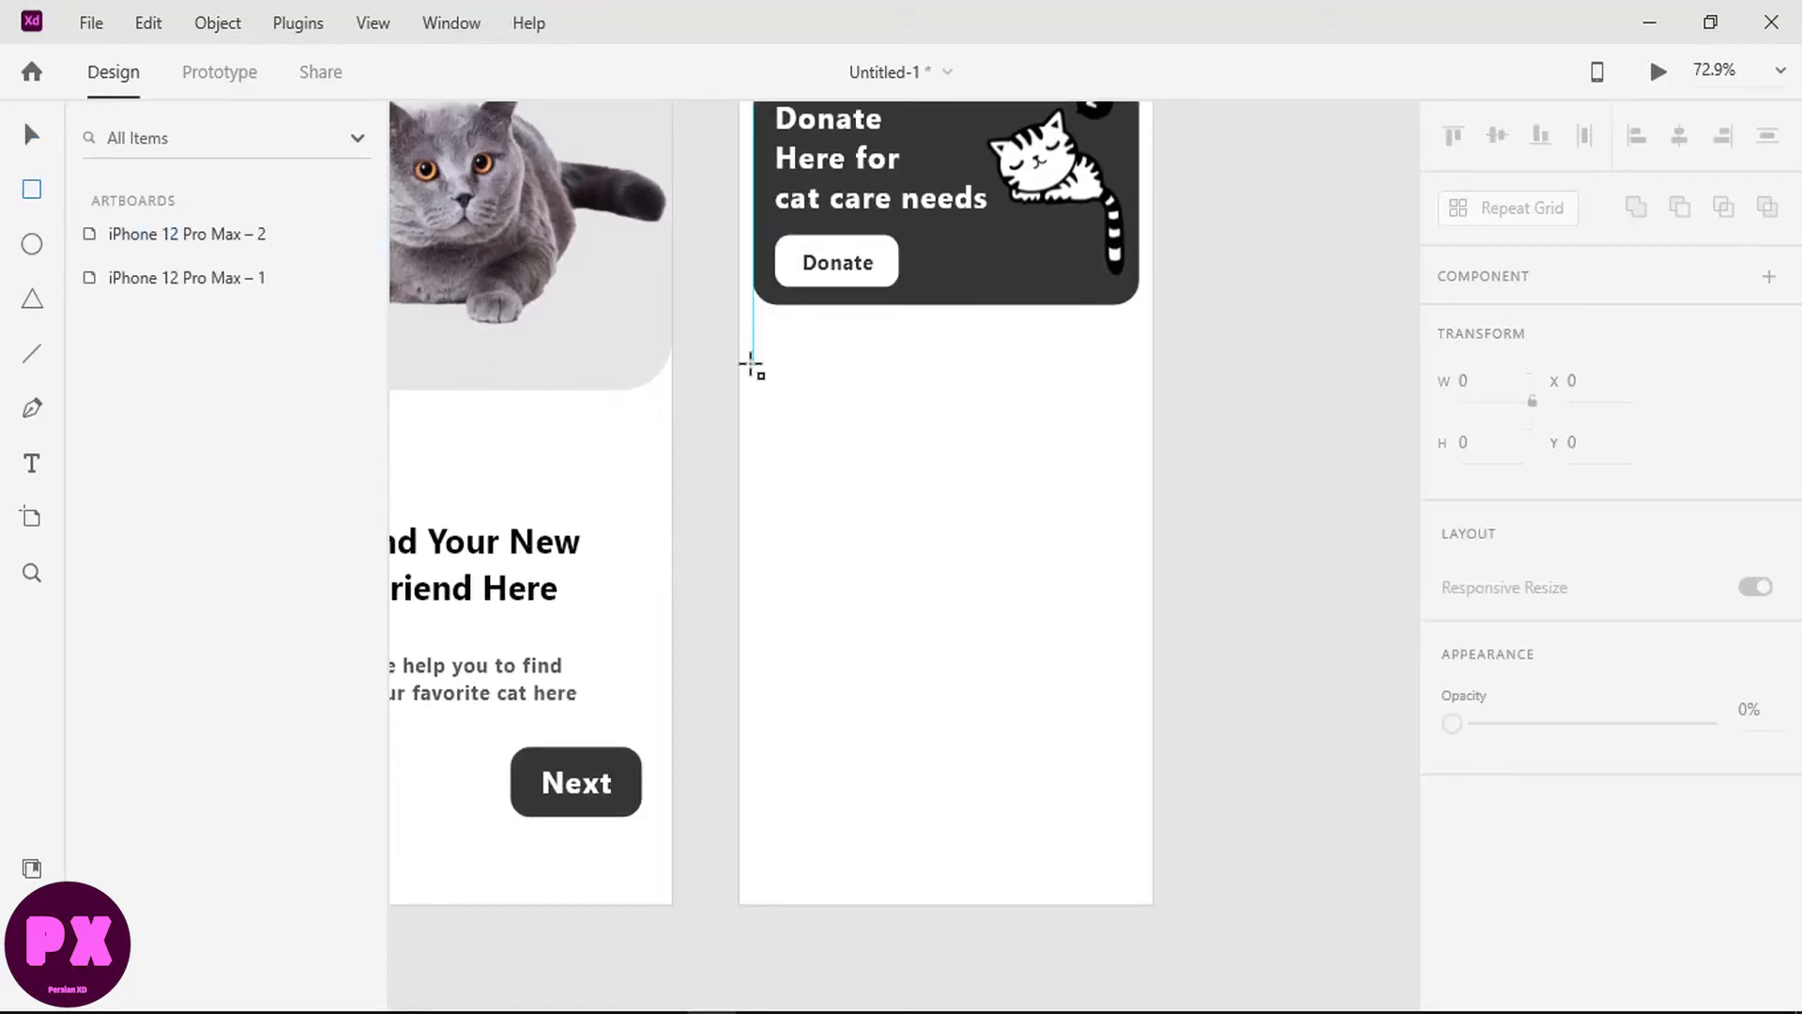
left_click_drag(754, 369, 1014, 422)
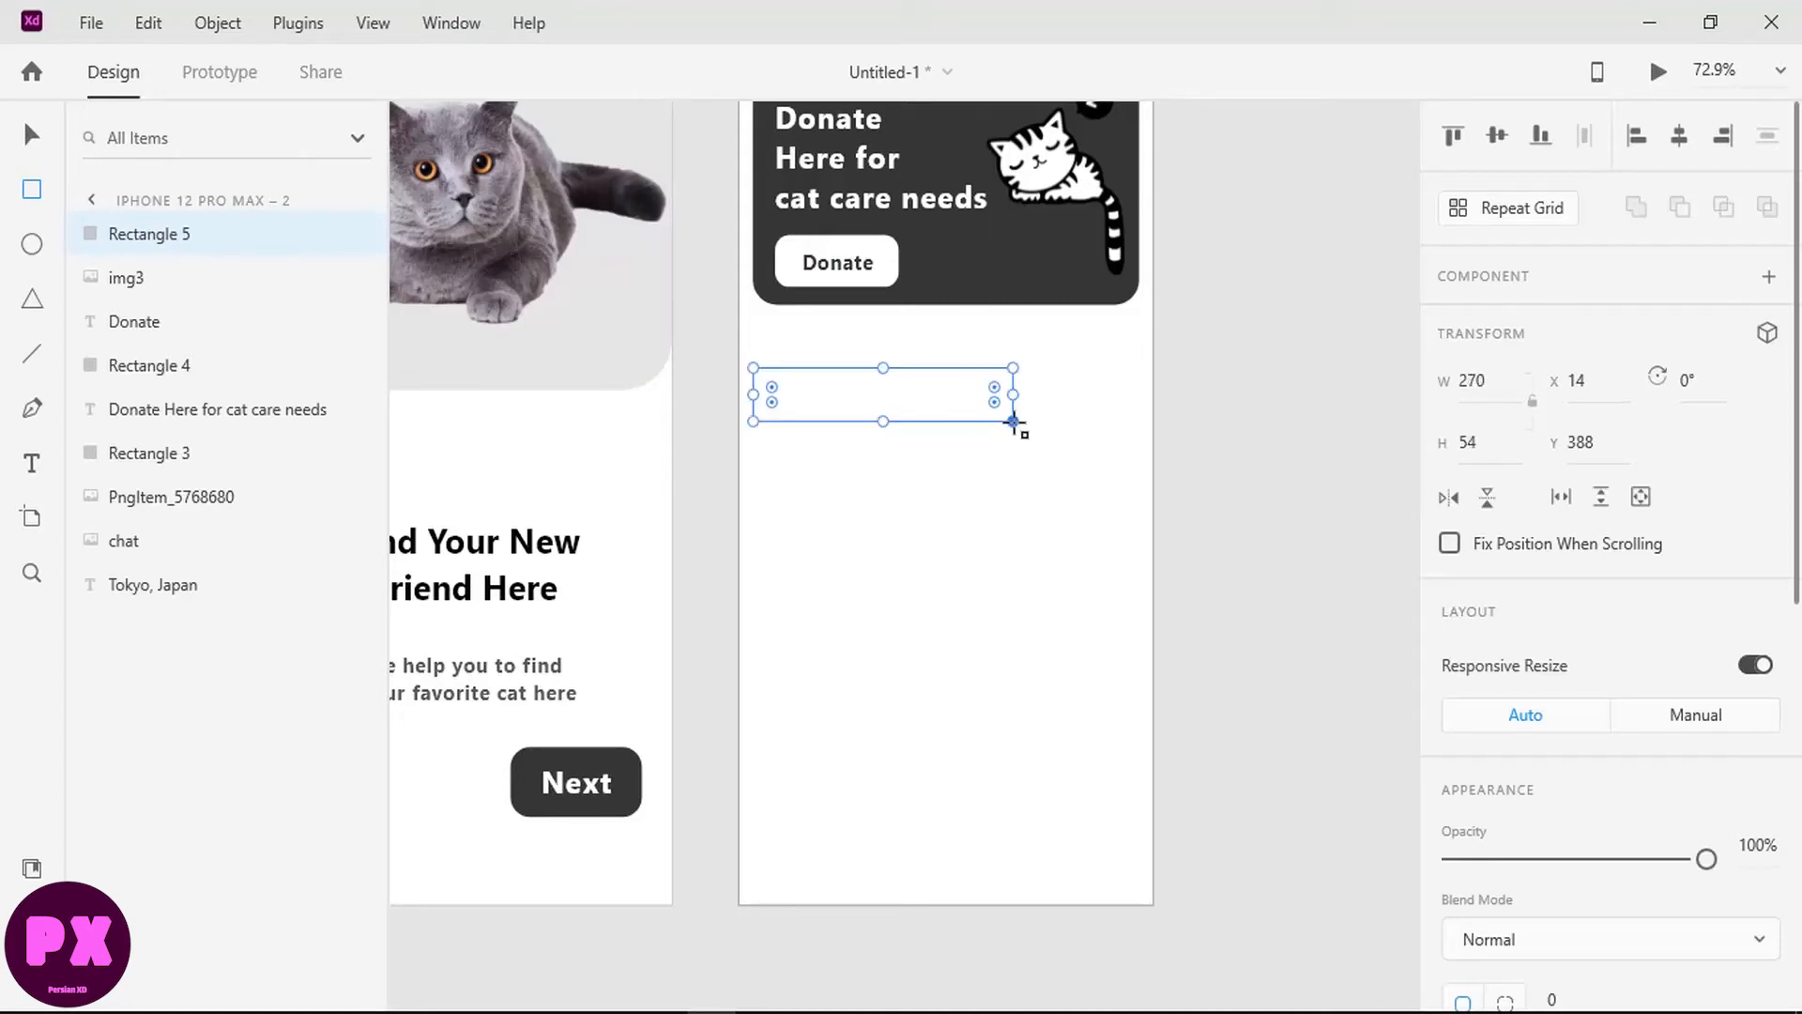
scroll(1596, 469, "down", 7)
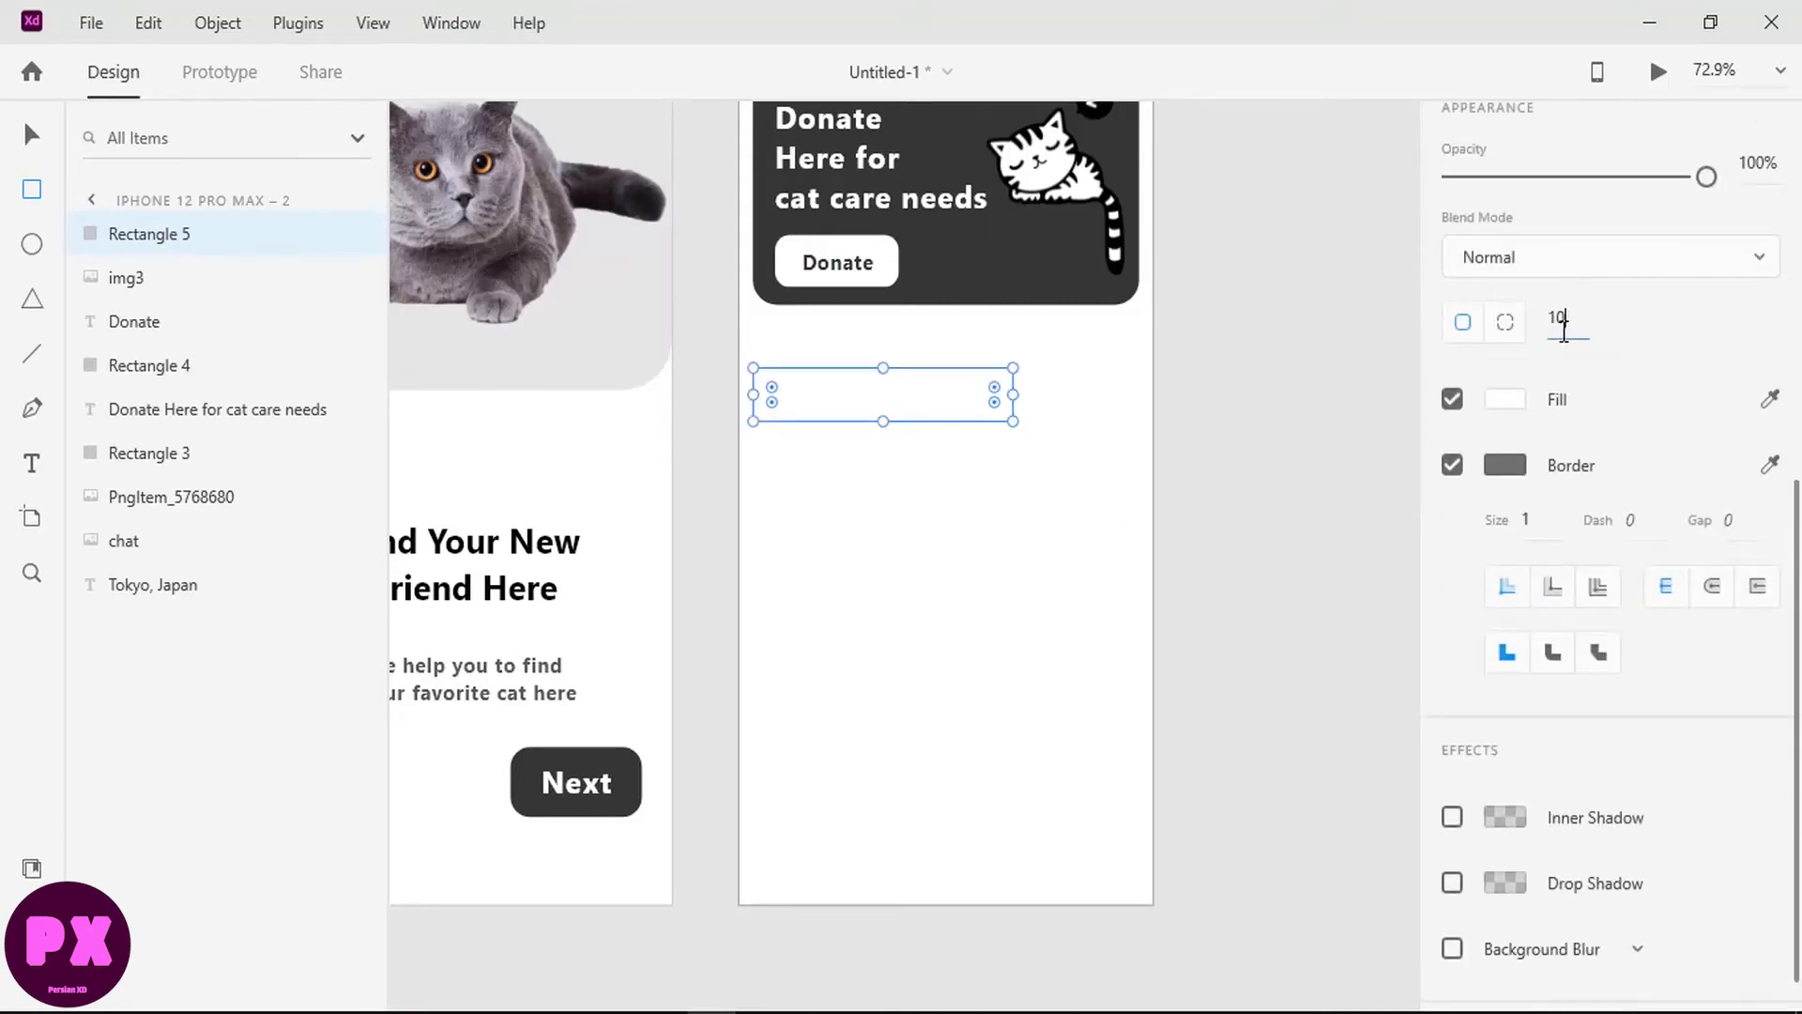
key("Return")
left_click(1461, 462)
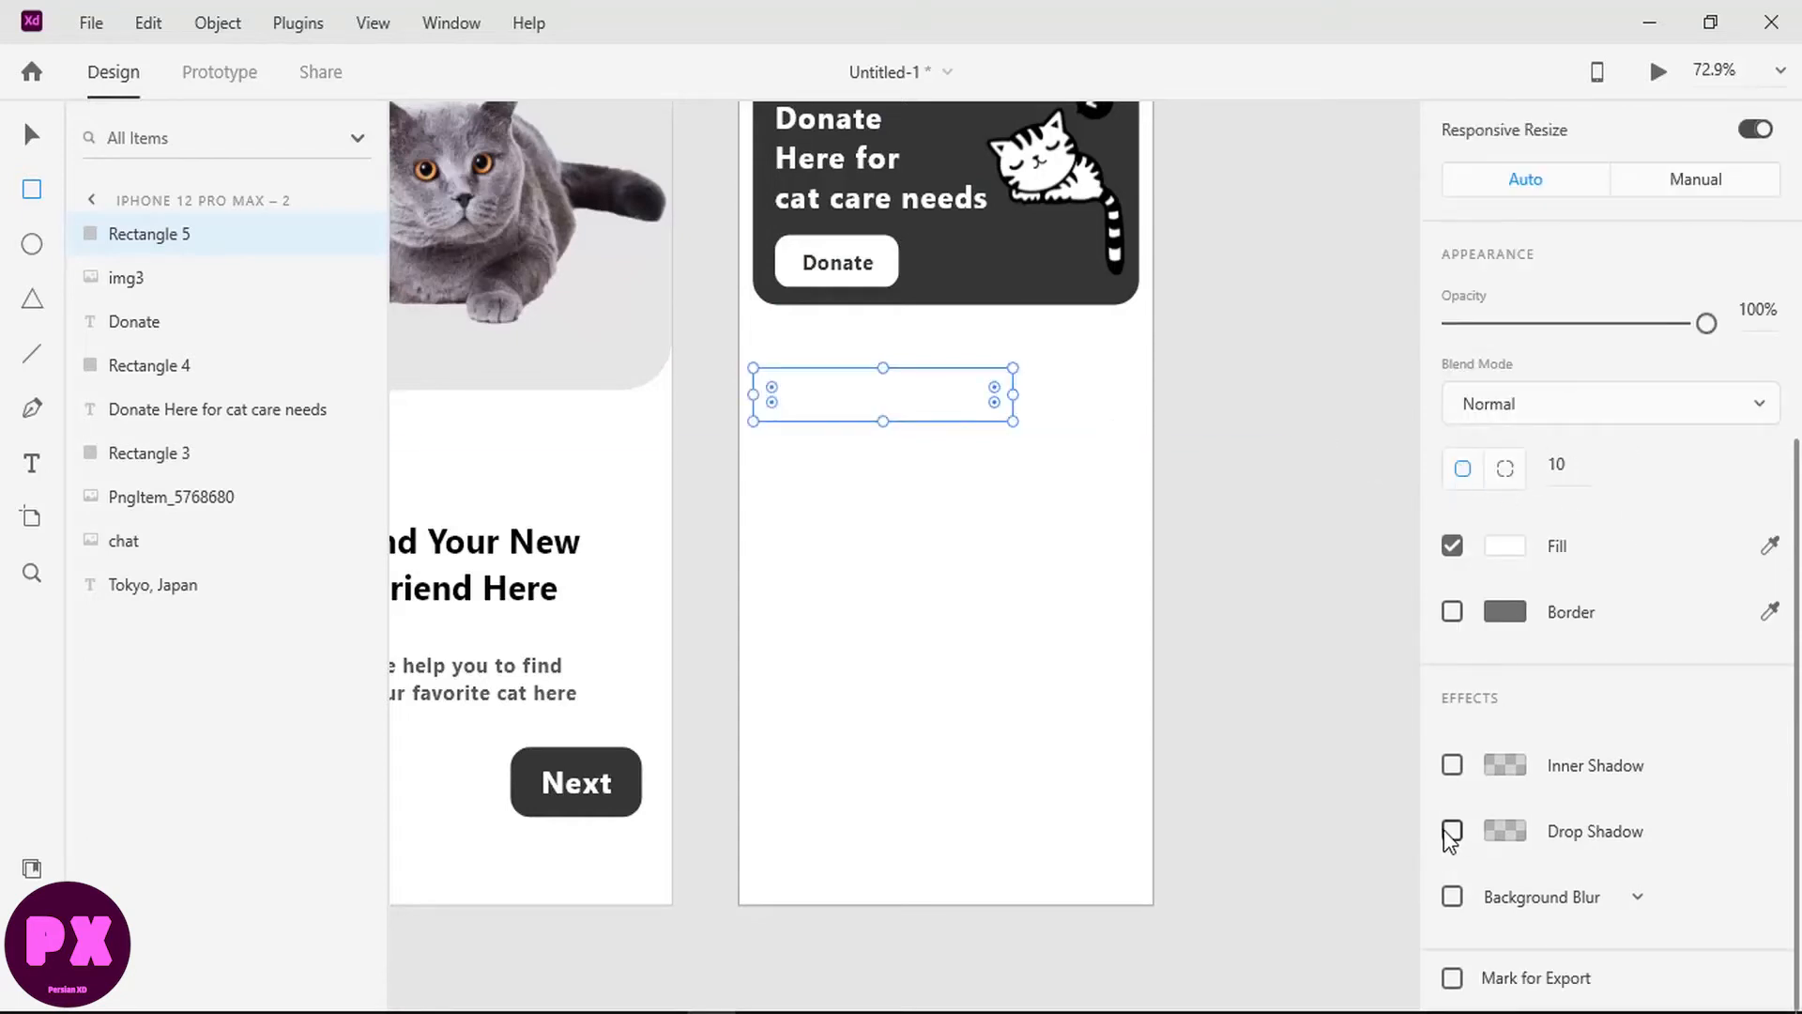
Step: Add a drop shadow to the new rectangle in black #000000 at 20% opacity
left_click(1452, 831)
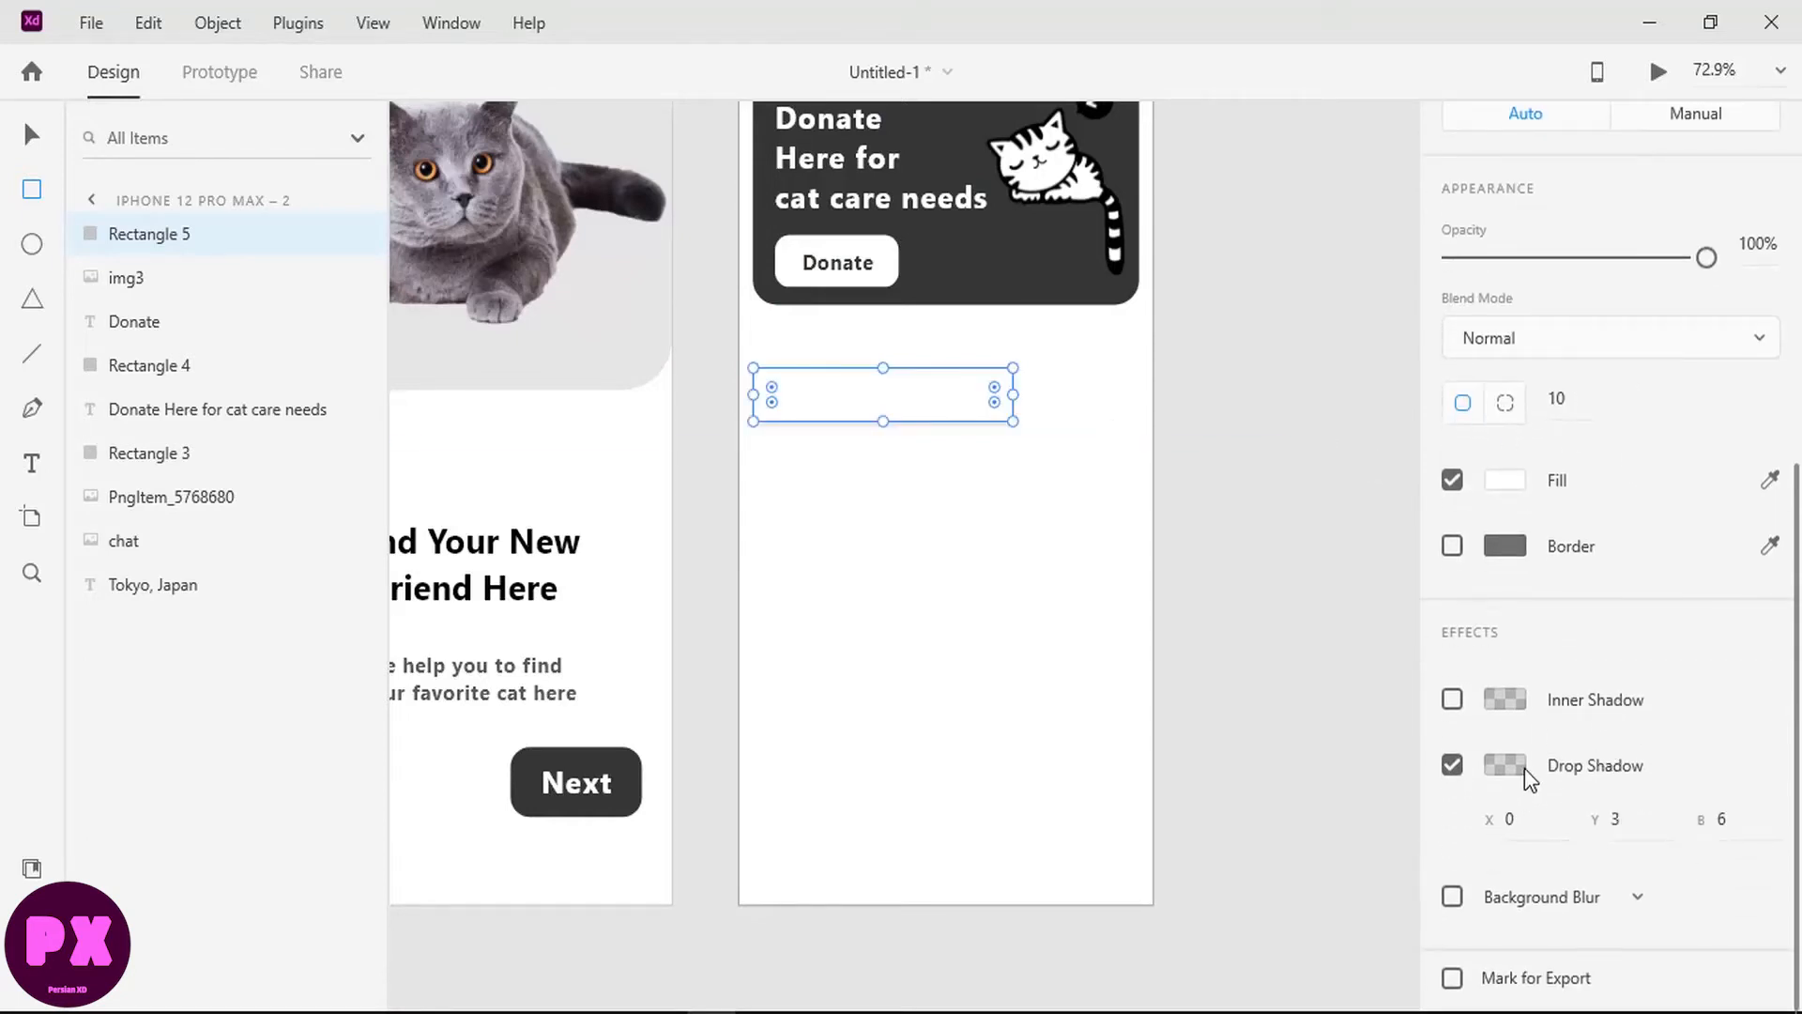
left_click(1520, 768)
left_click(1343, 861)
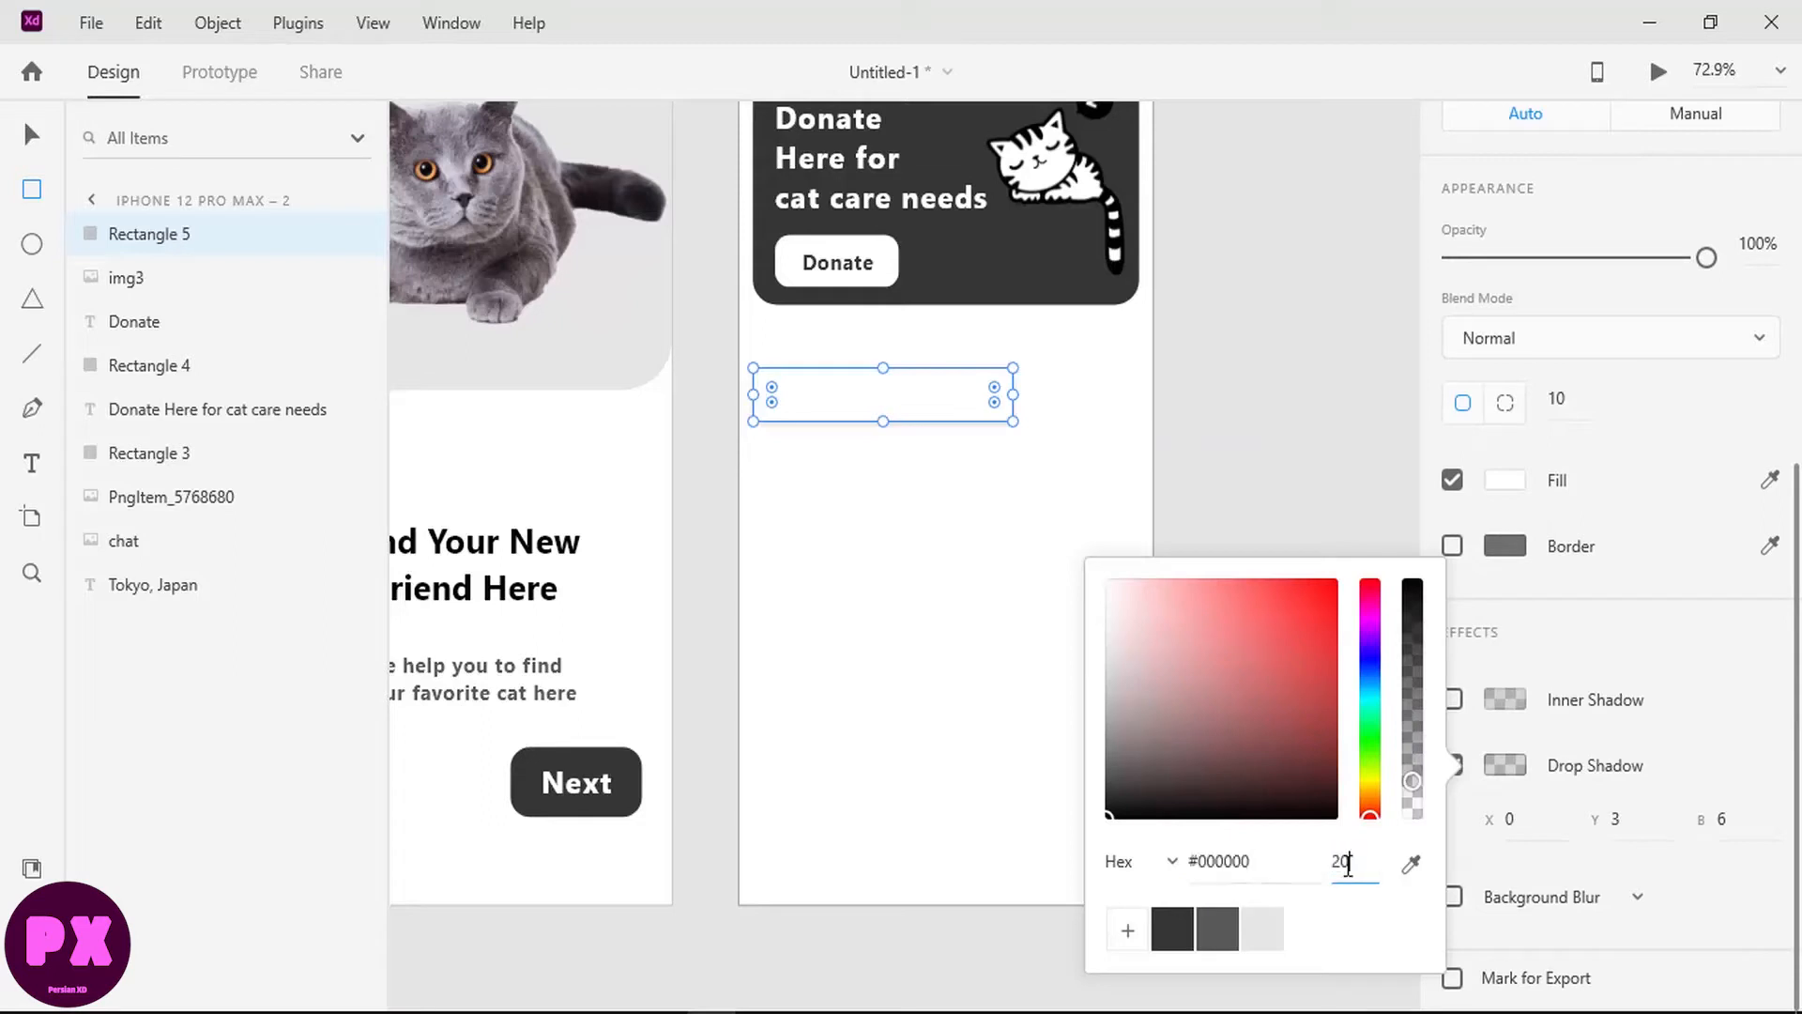
key("Return")
Step: Duplicate the wide rectangle and narrow the copy to a small square near the artboard's right edge
left_click(32, 134)
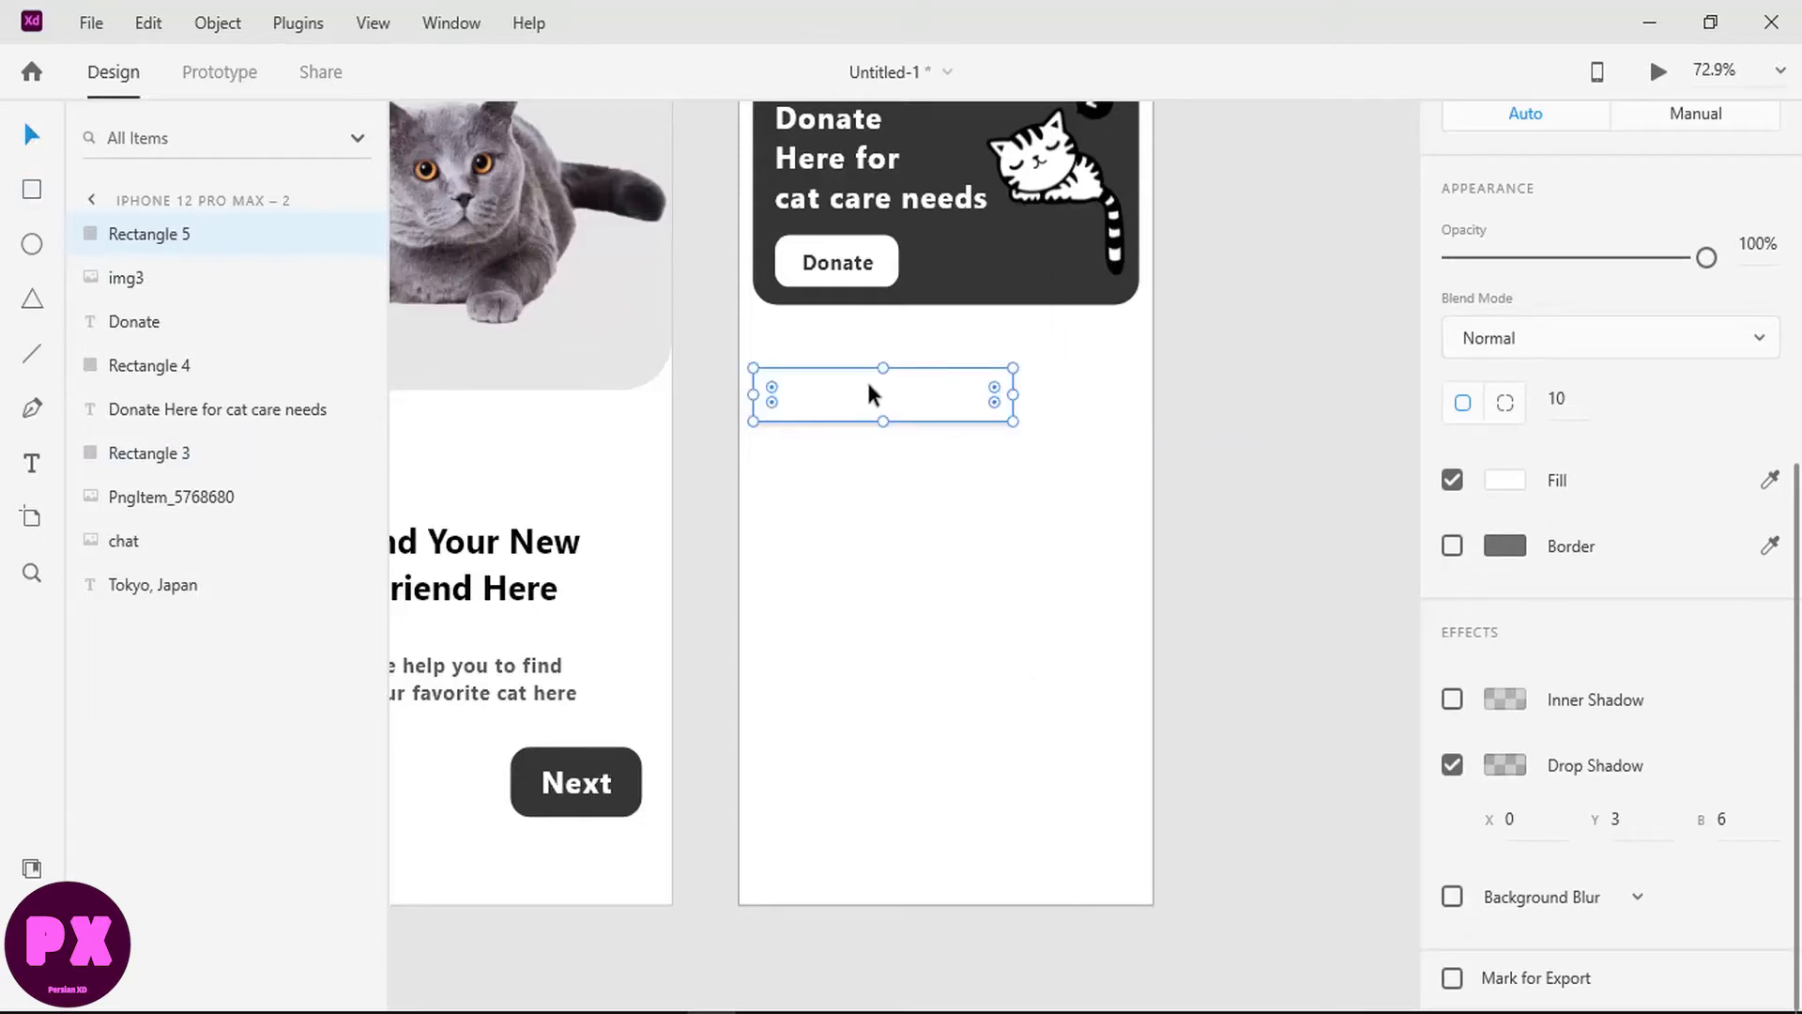
key("ctrl+d")
left_click_drag(759, 397, 1078, 394)
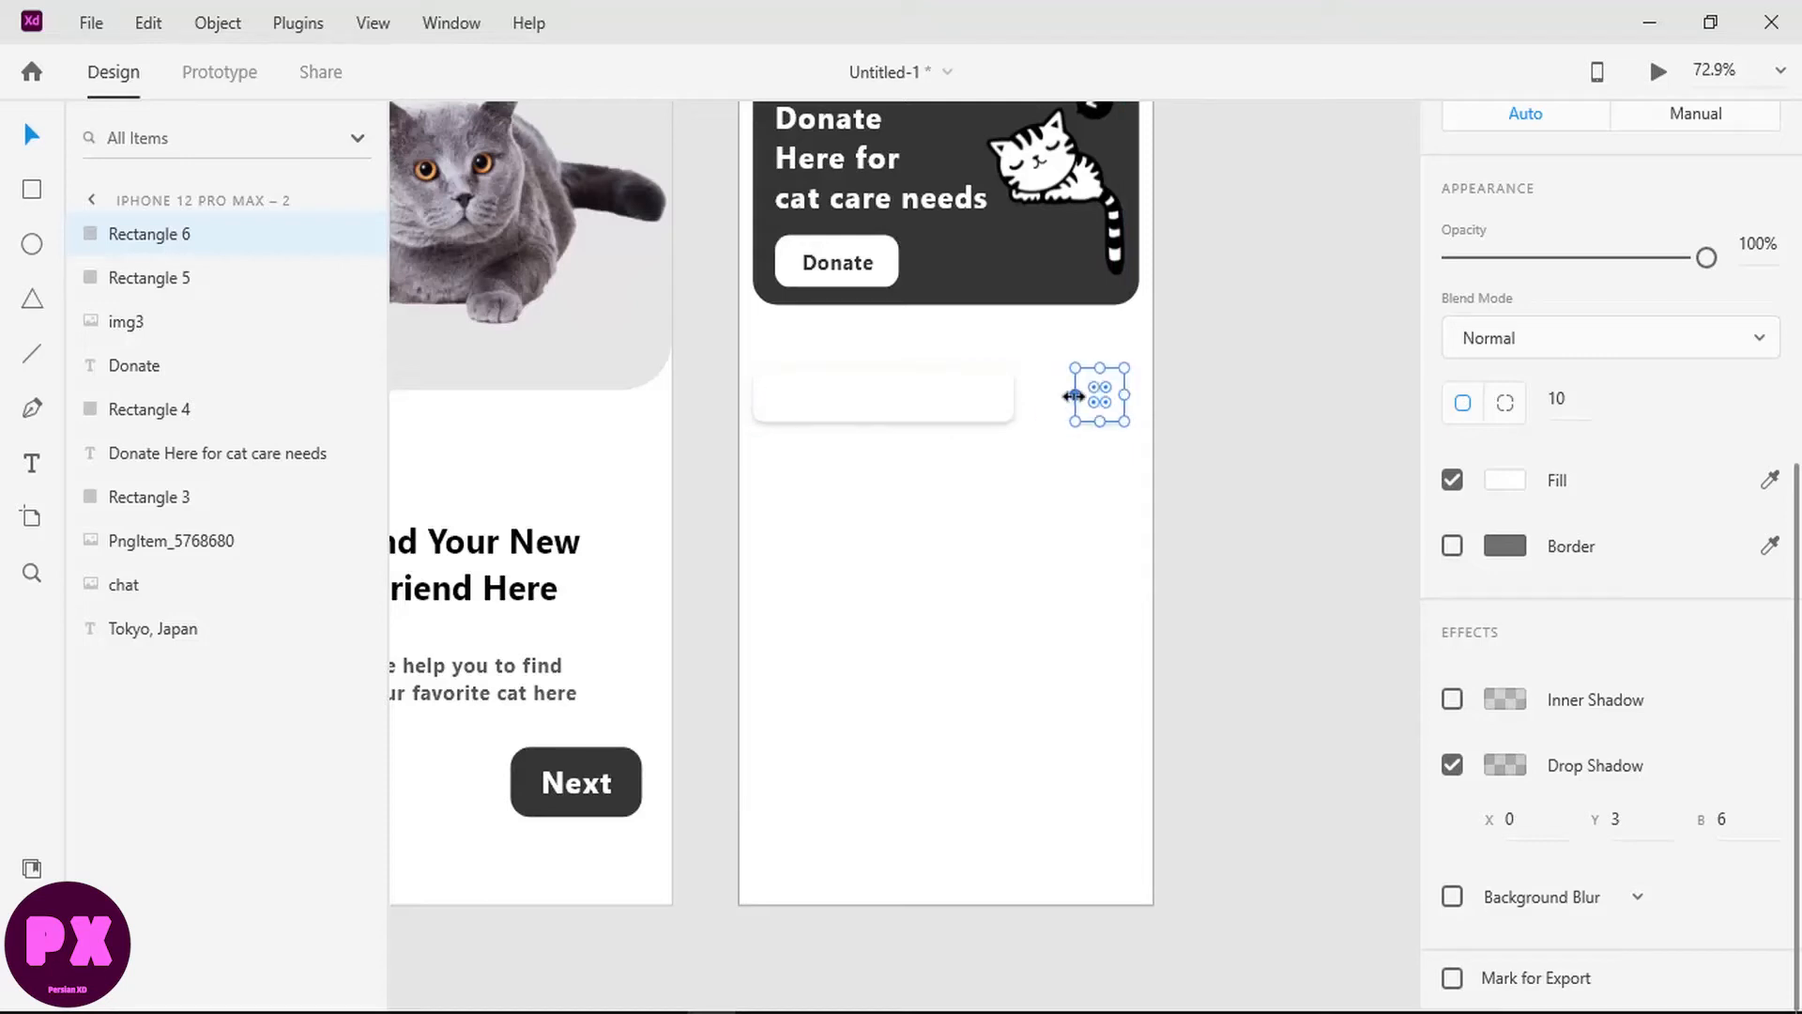
Step: Shift both side edges of the wide rectangle to the right, lining its left edge up with the donation card's text
left_click(1000, 400)
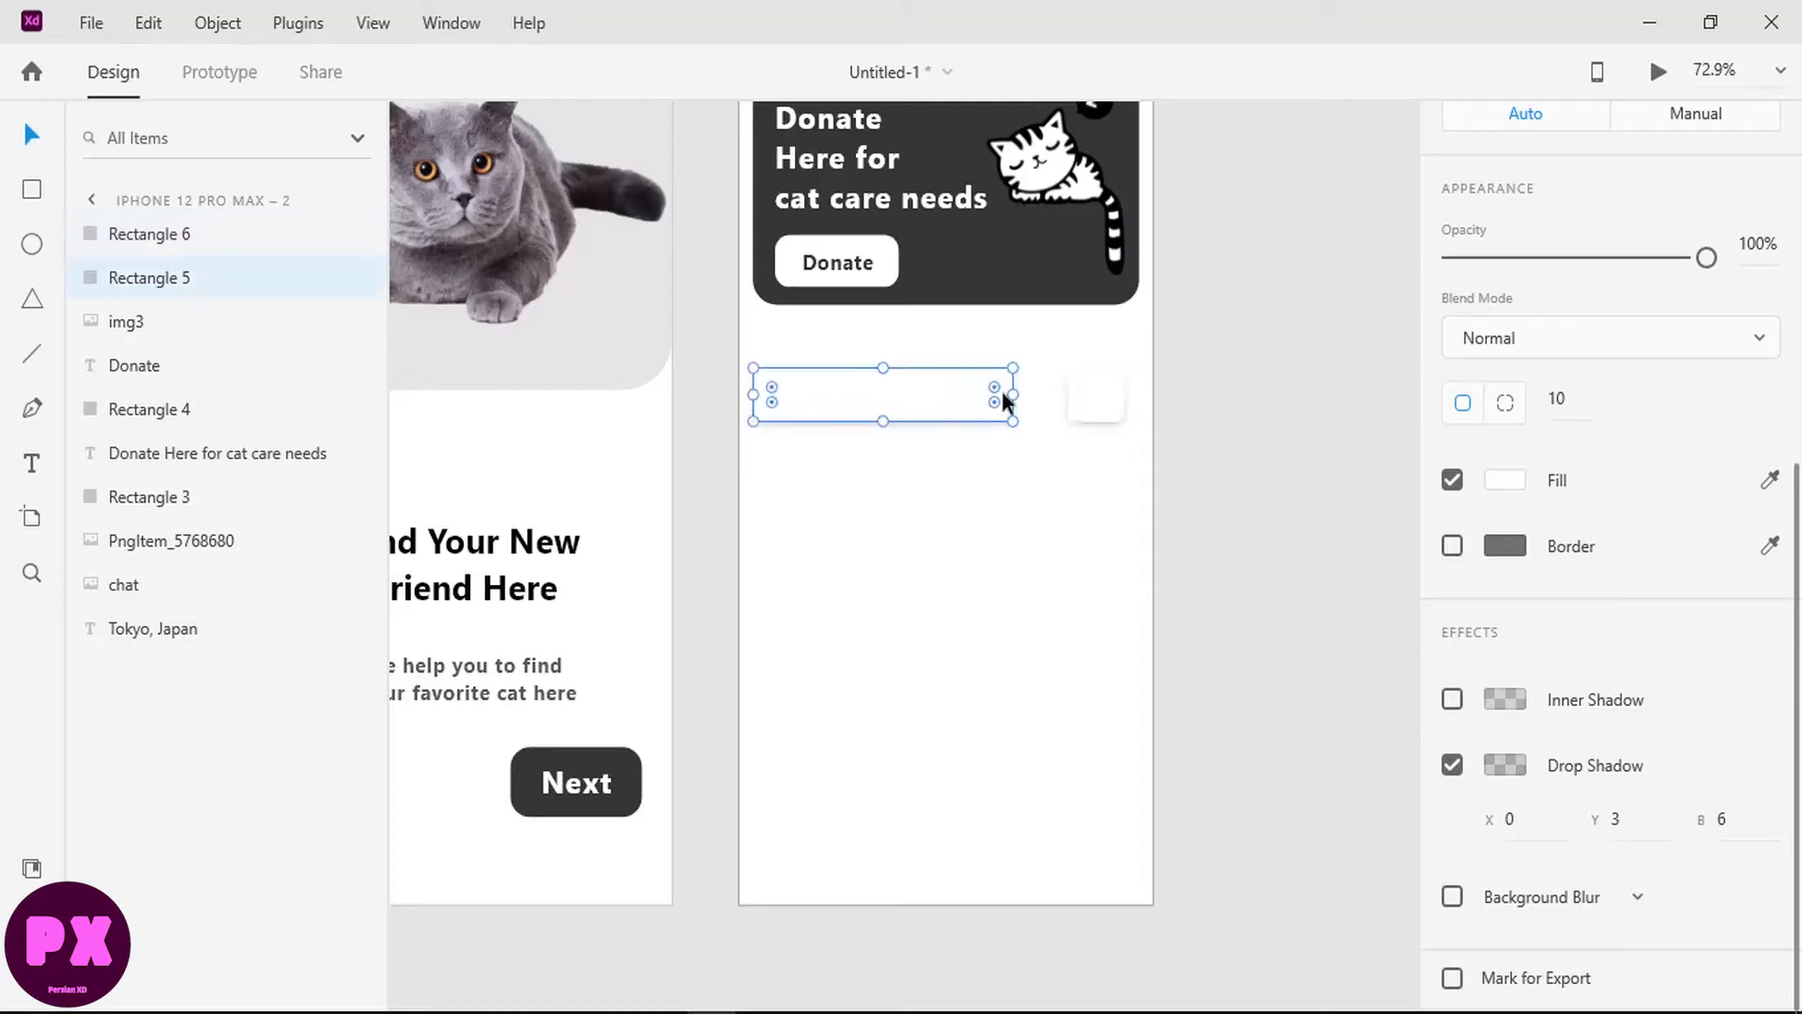
left_click_drag(1015, 394, 1034, 394)
left_click_drag(751, 394, 775, 388)
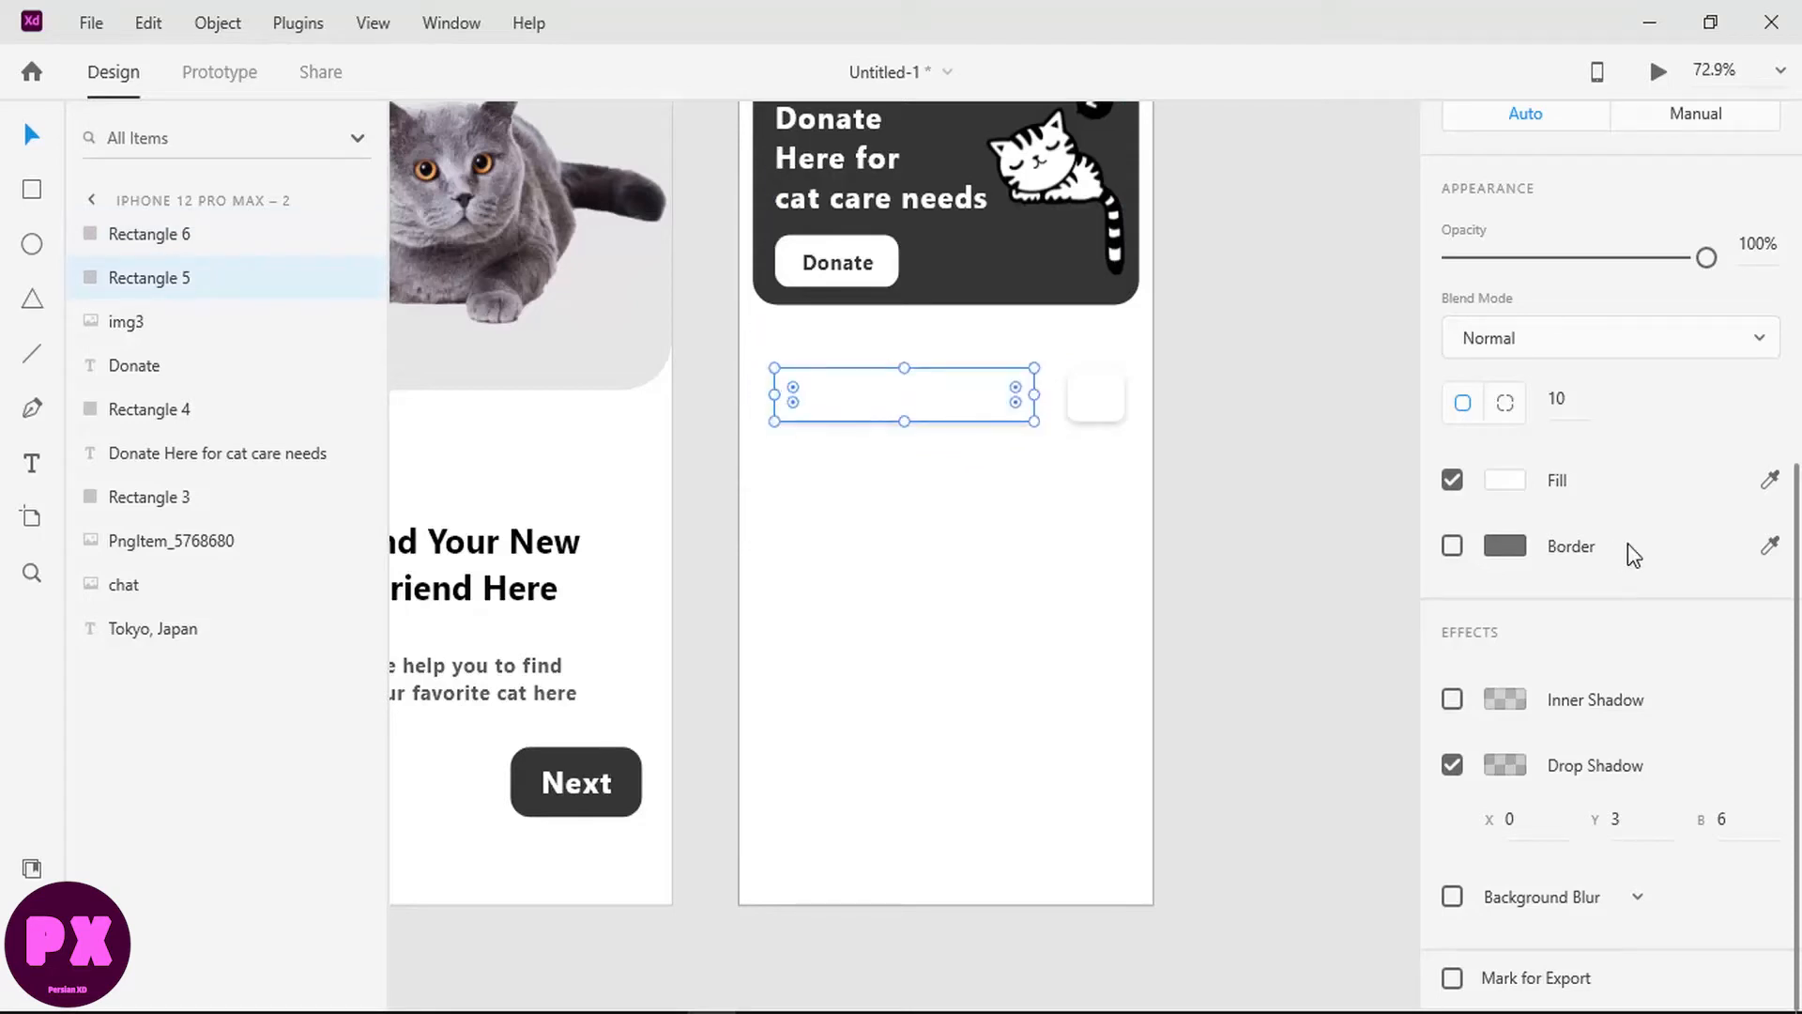
Step: Set the drop shadow opacity of the wide rectangle and the small square beside it to 30%
left_click(1518, 774)
left_click(1358, 856)
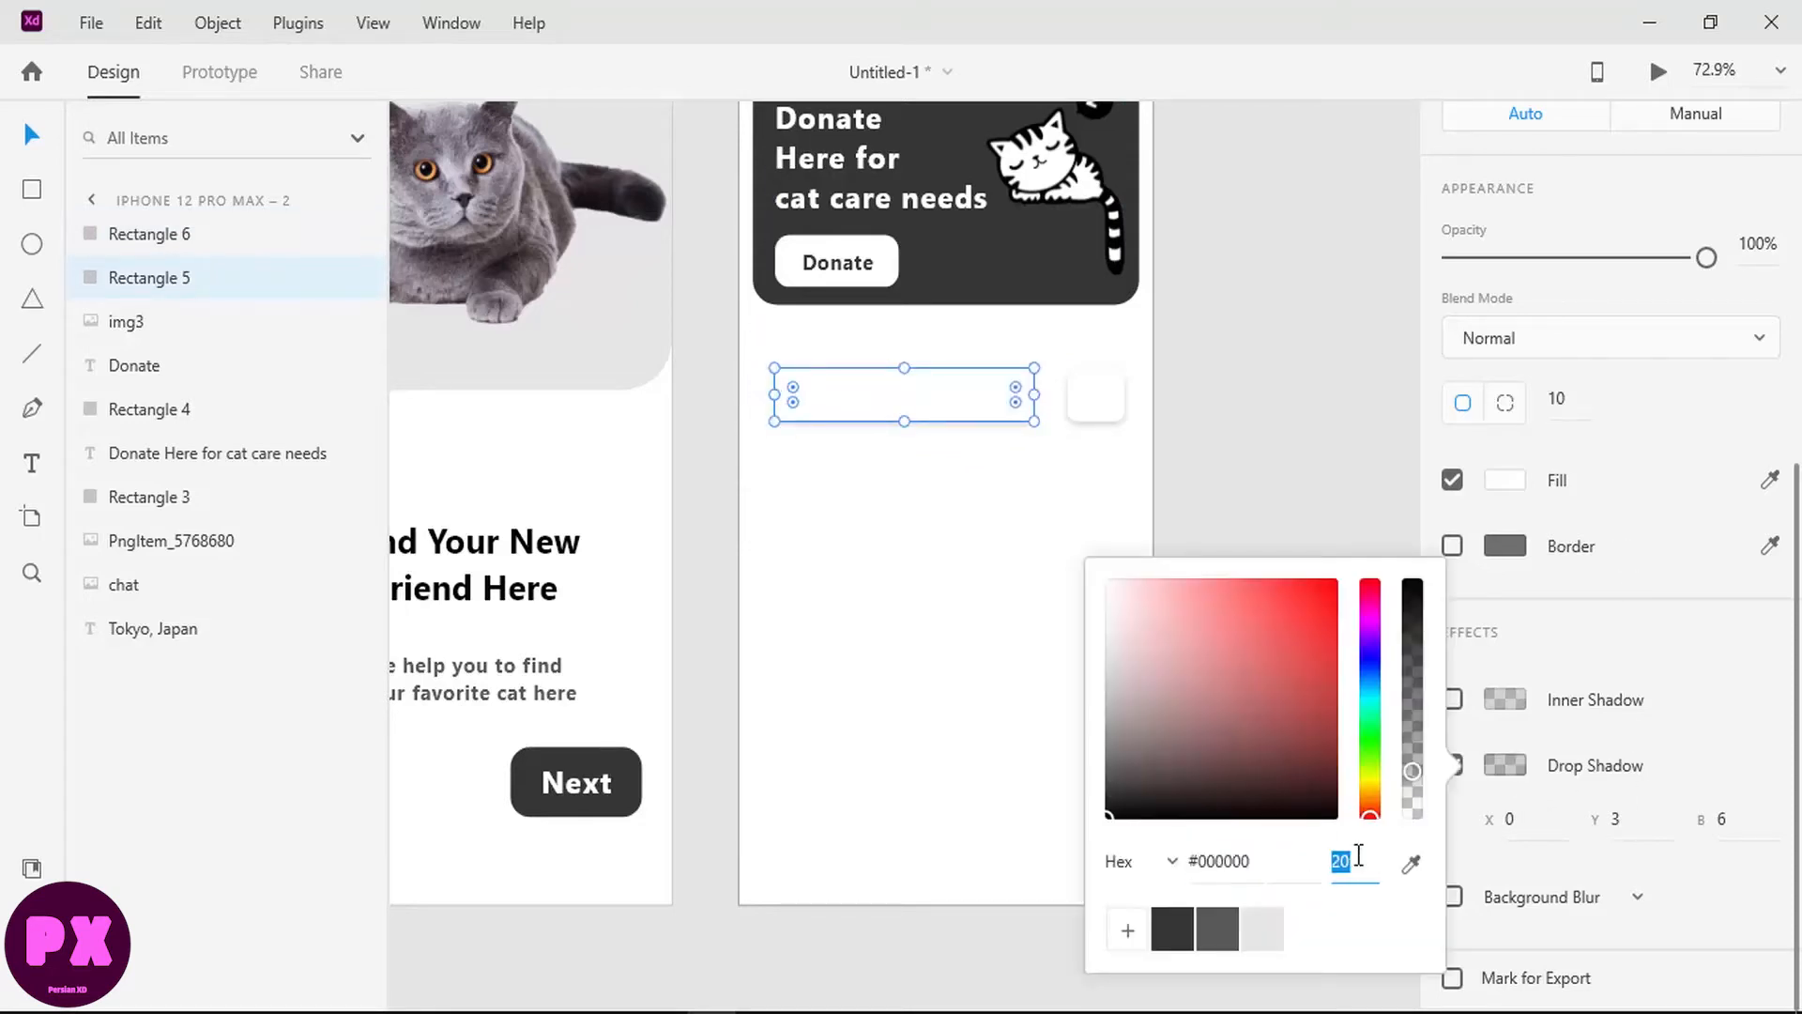
type("30")
key("Return")
left_click(1108, 391)
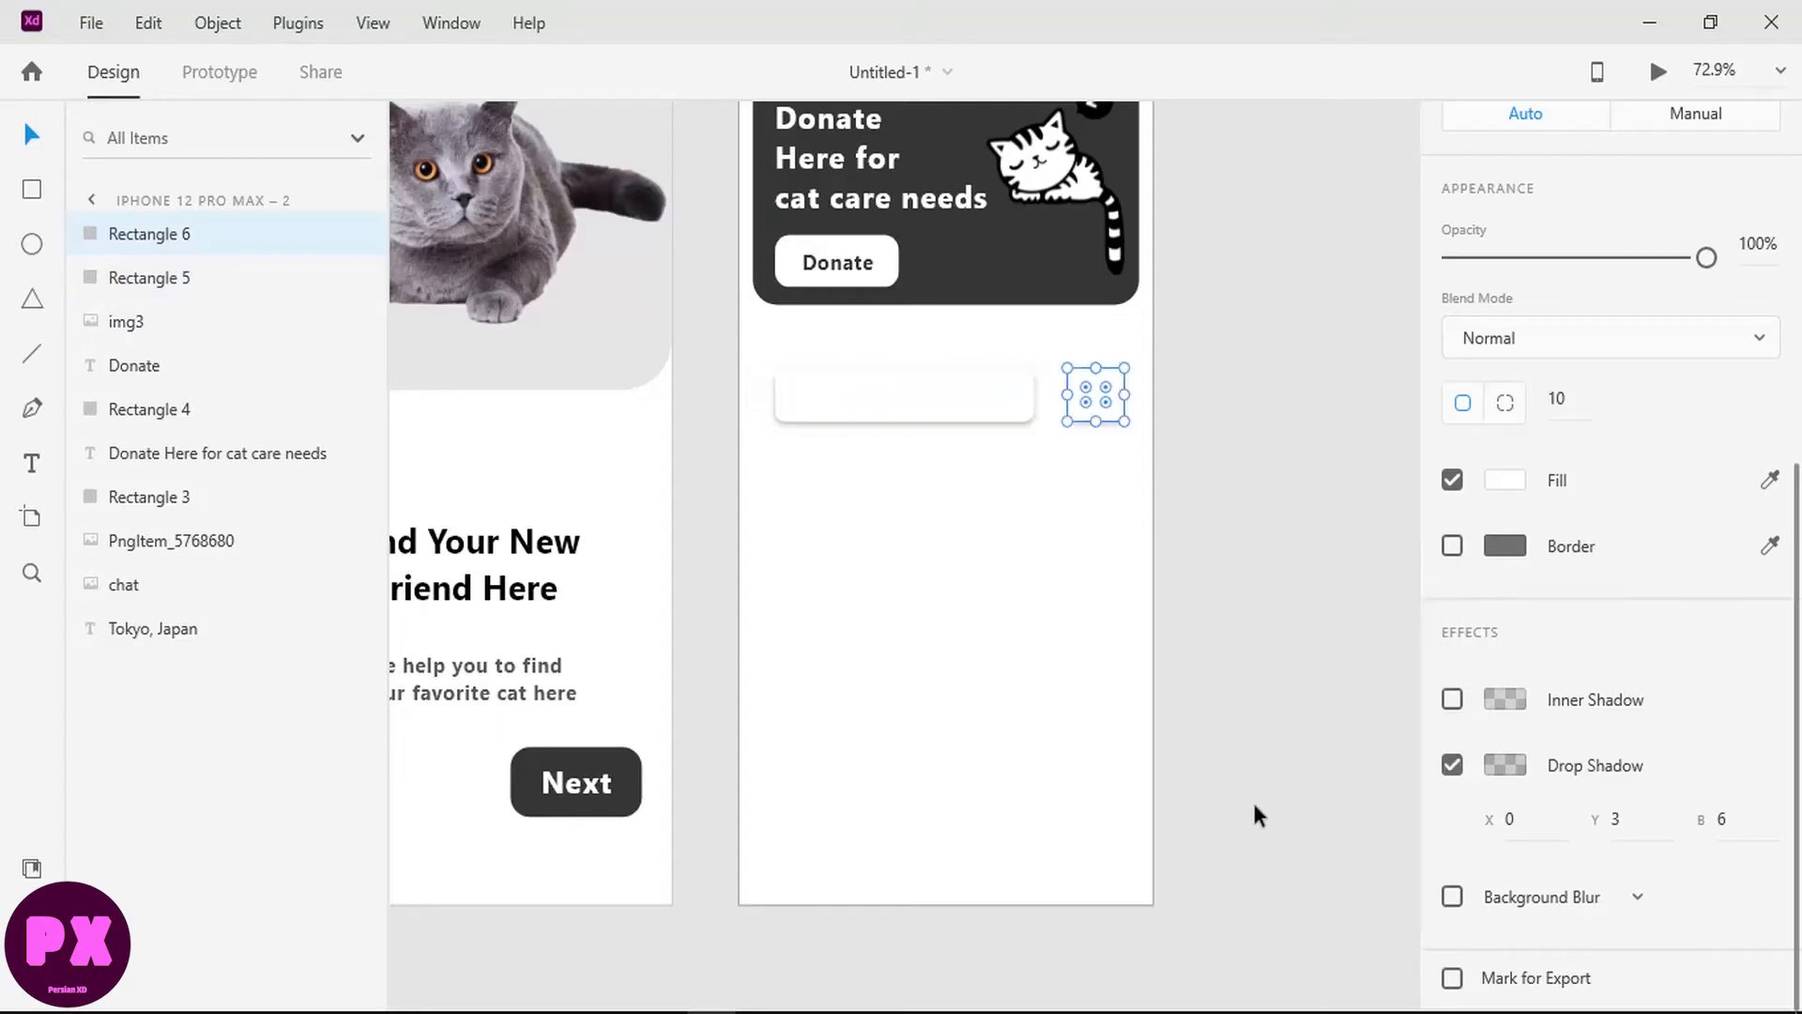
left_click(1512, 777)
left_click(1342, 856)
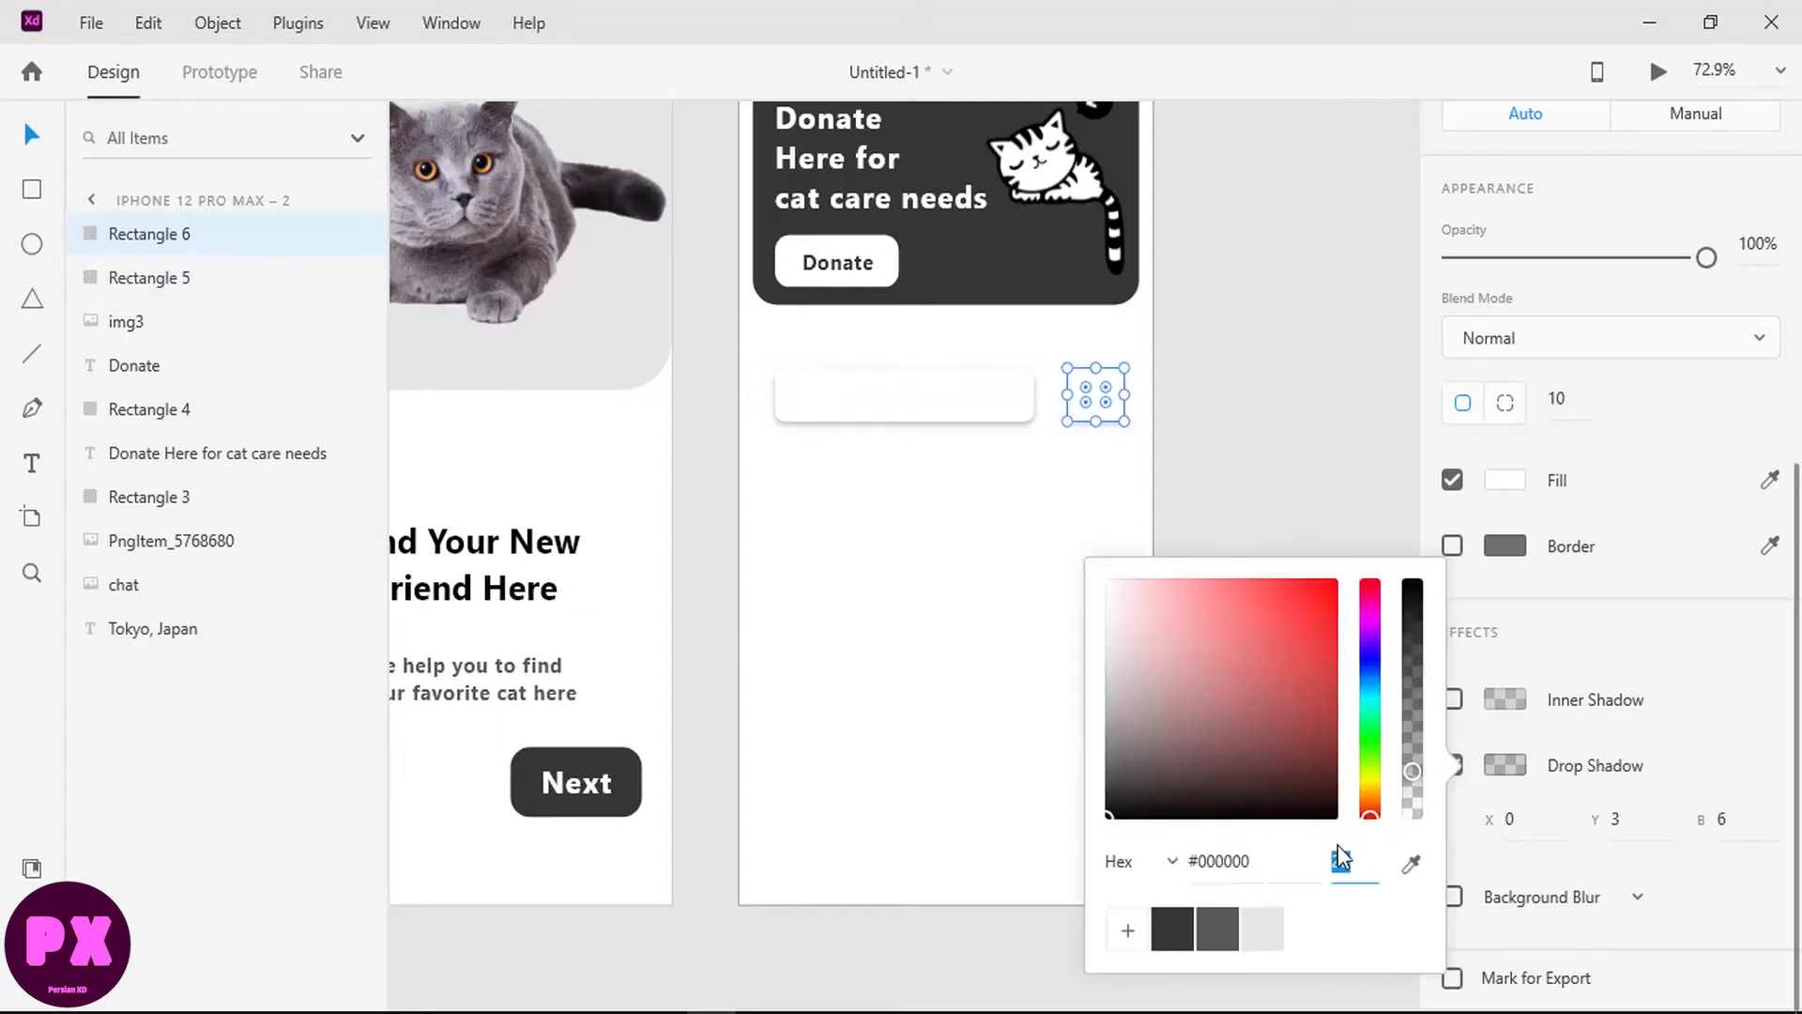
key("Return")
left_click(1241, 409)
left_click(1205, 524)
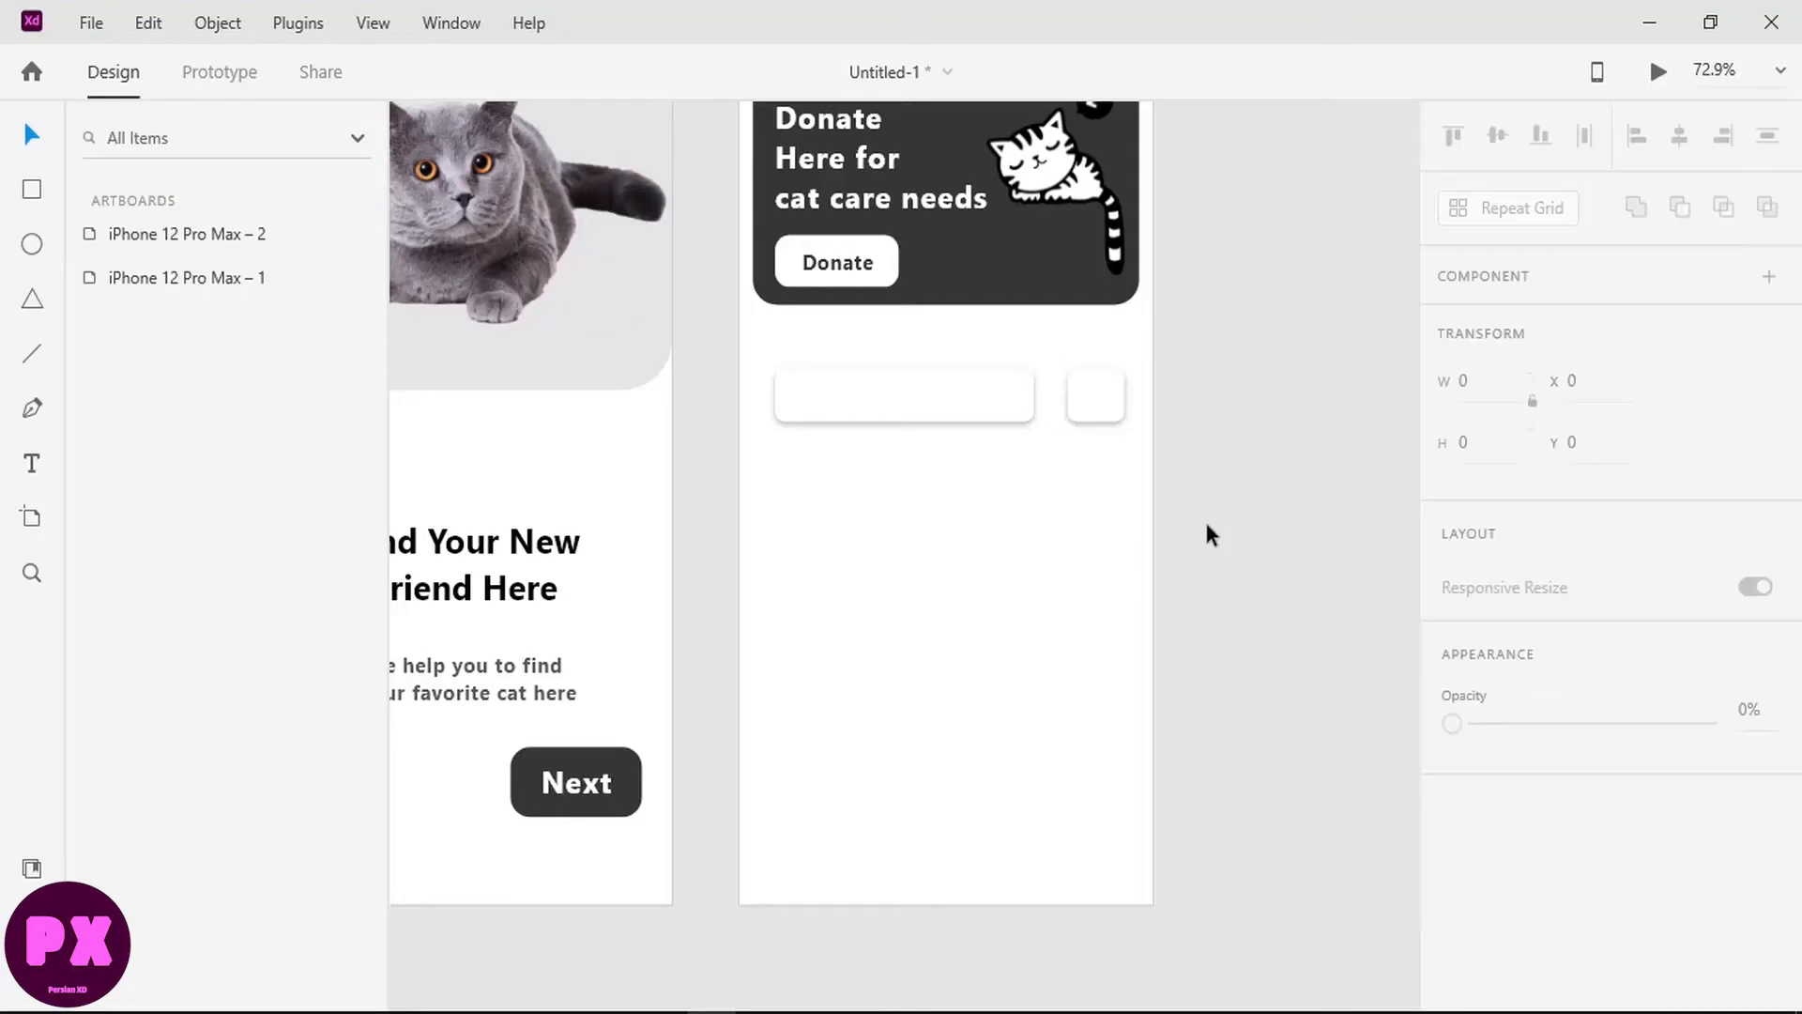
Step: Place the magnifier icon image from the desktop on the second artboard and set its width to 100
left_click(1710, 19)
left_click_drag(1738, 597, 703, 372)
left_click(1363, 23)
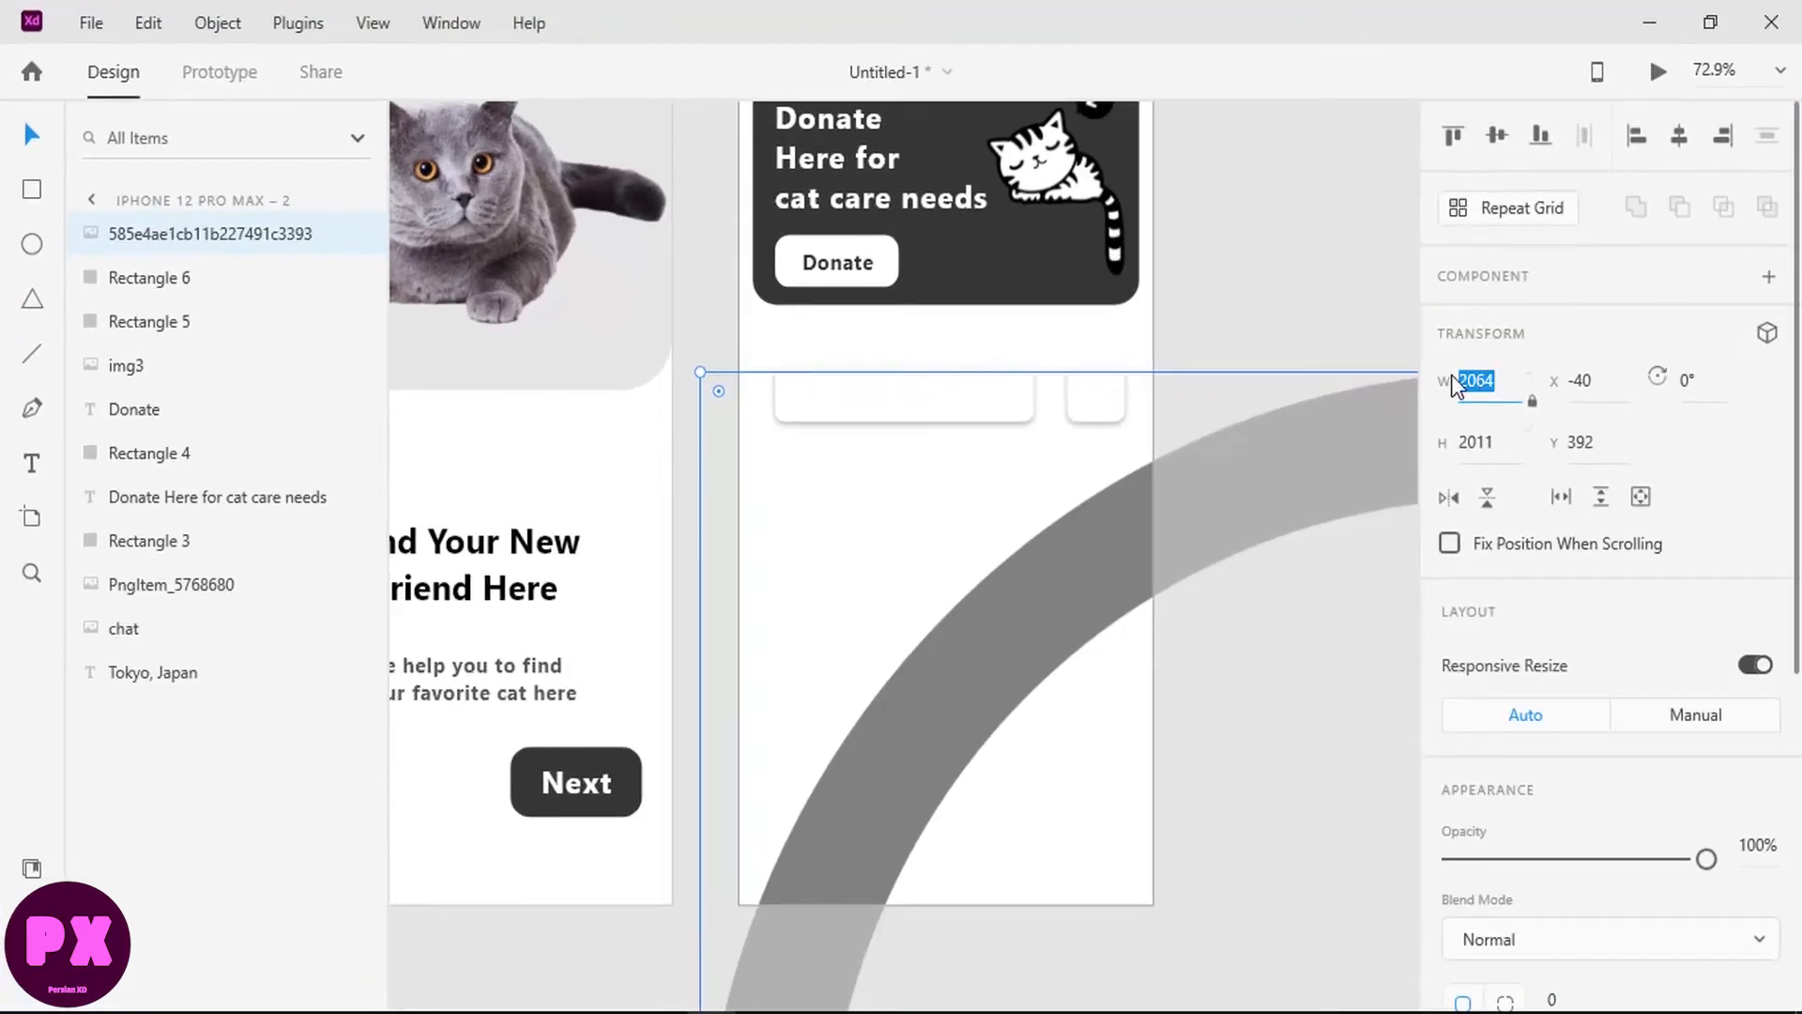
type("100")
key("Return")
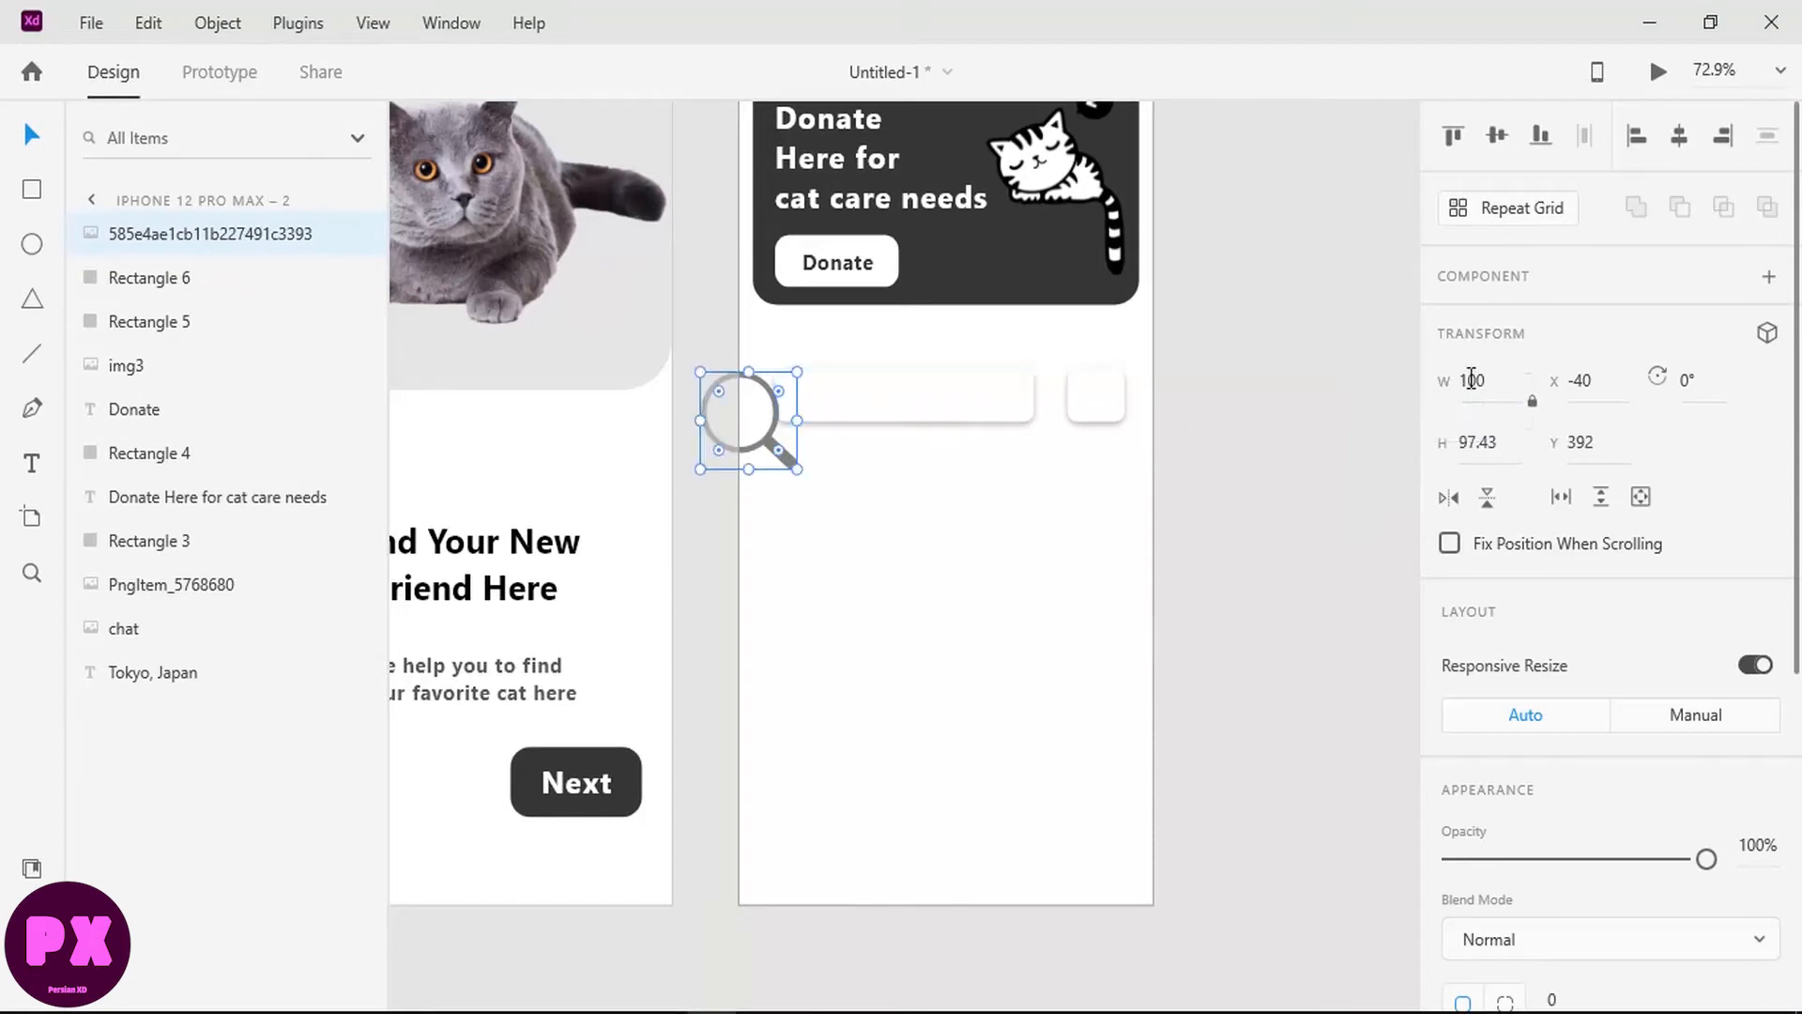
Step: Scale the magnifier icon down to about 35 by 33 and position it inside the wide rectangle's left end
mouse_move(797, 371)
left_mouse_down()
mouse_move(748, 422)
mouse_move(793, 414)
mouse_move(797, 382)
mouse_move(813, 385)
left_mouse_up()
scroll(797, 382, "up", 5)
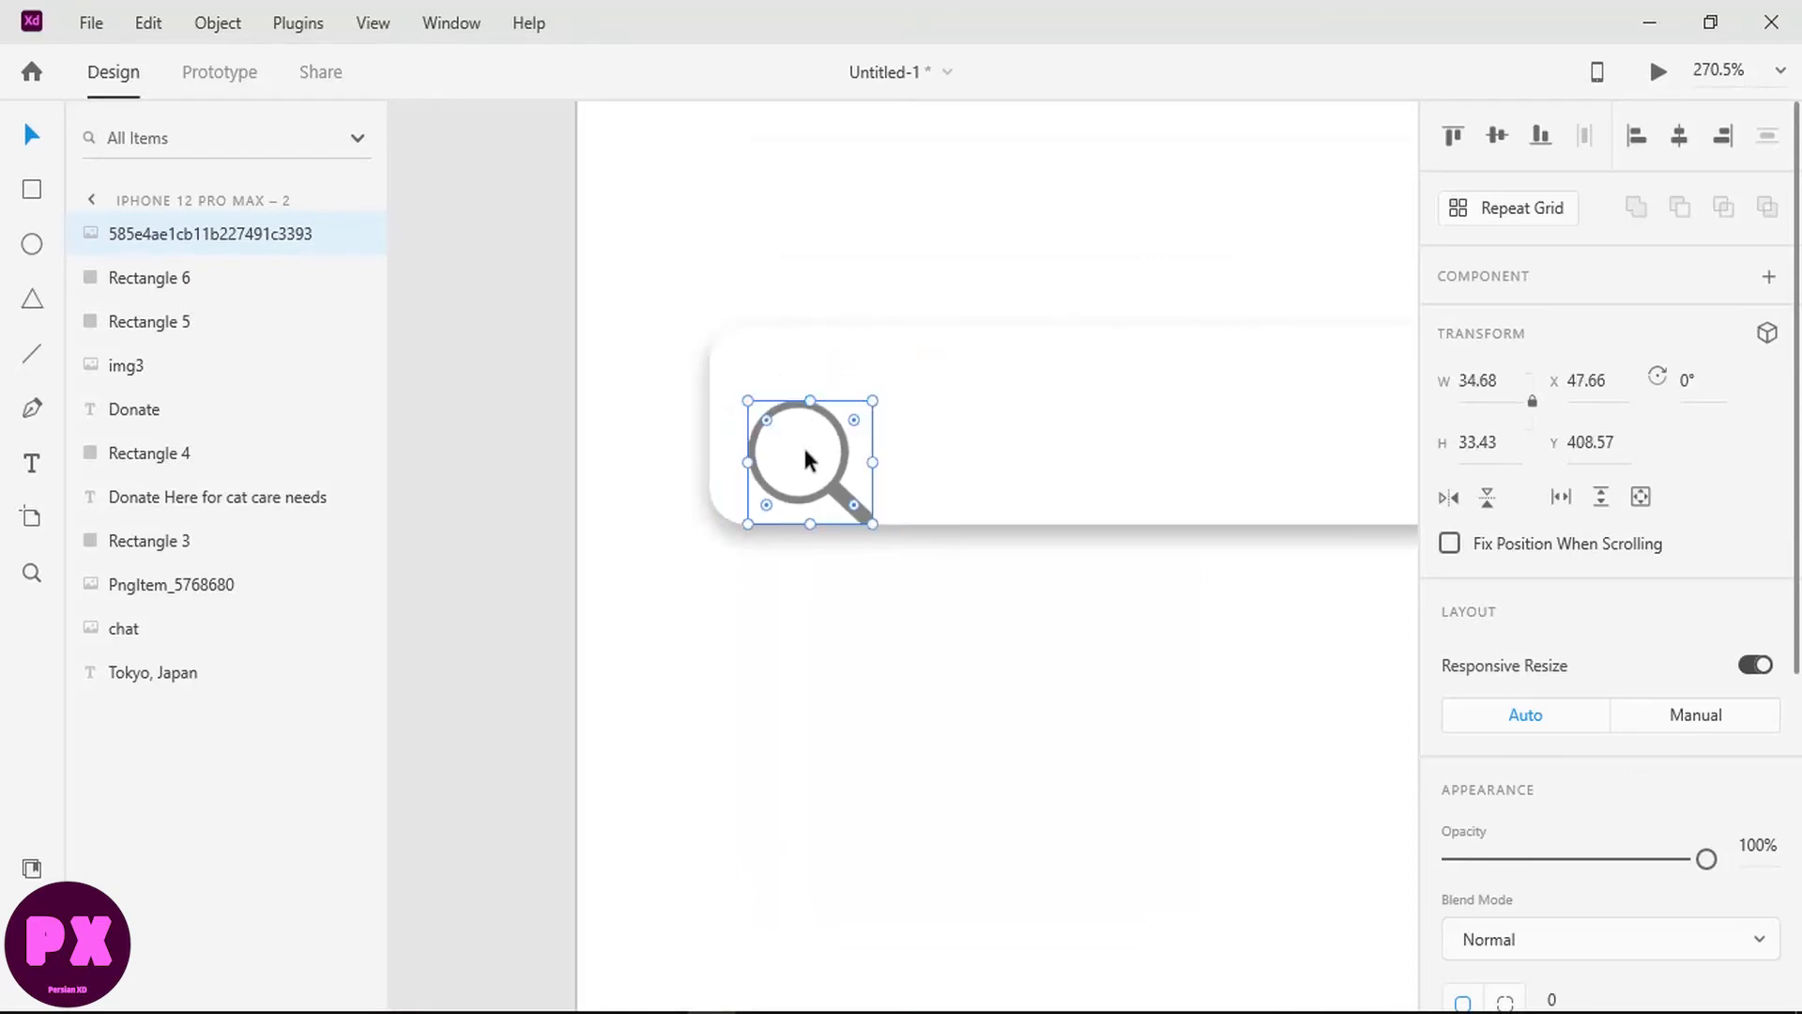
mouse_move(813, 454)
left_mouse_down()
mouse_move(792, 419)
mouse_move(819, 425)
left_mouse_up()
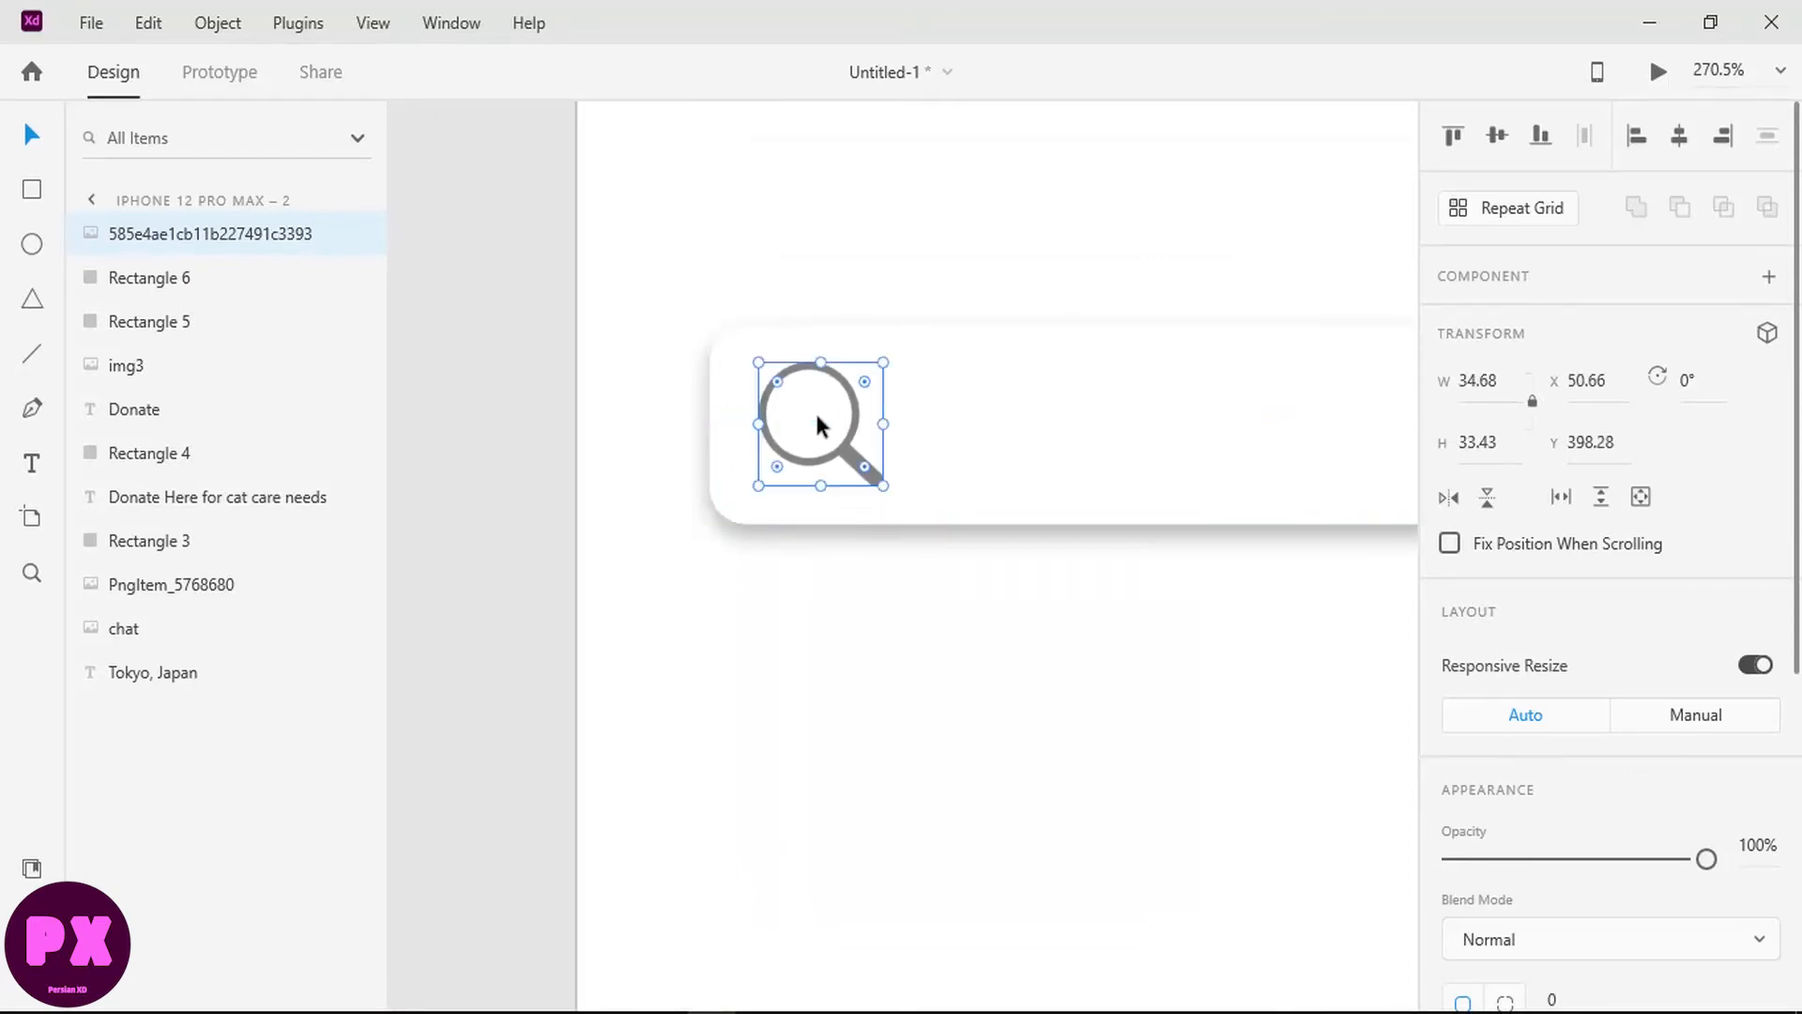
Step: Add the text "Search your favorite cat" beside the magnifier icon in the search bar
scroll(817, 422, "right", 3)
scroll(814, 422, "down", 2)
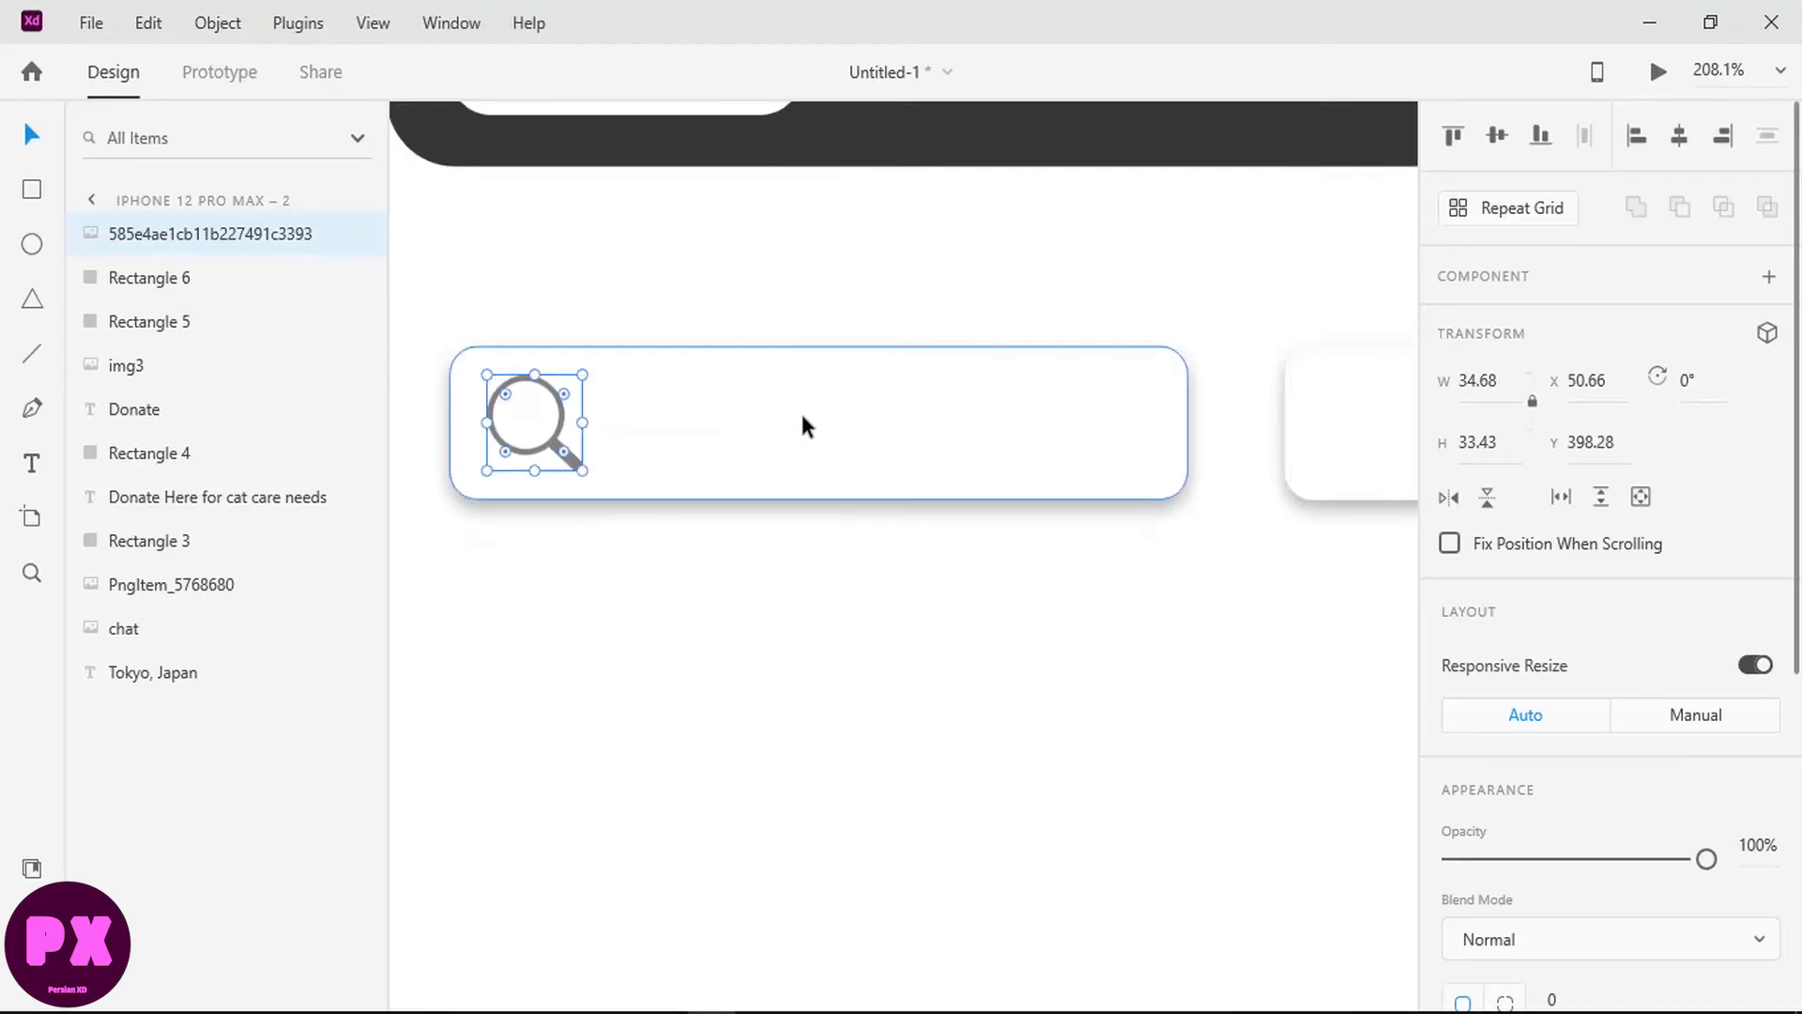
left_click(36, 467)
left_click(623, 404)
type("Sea")
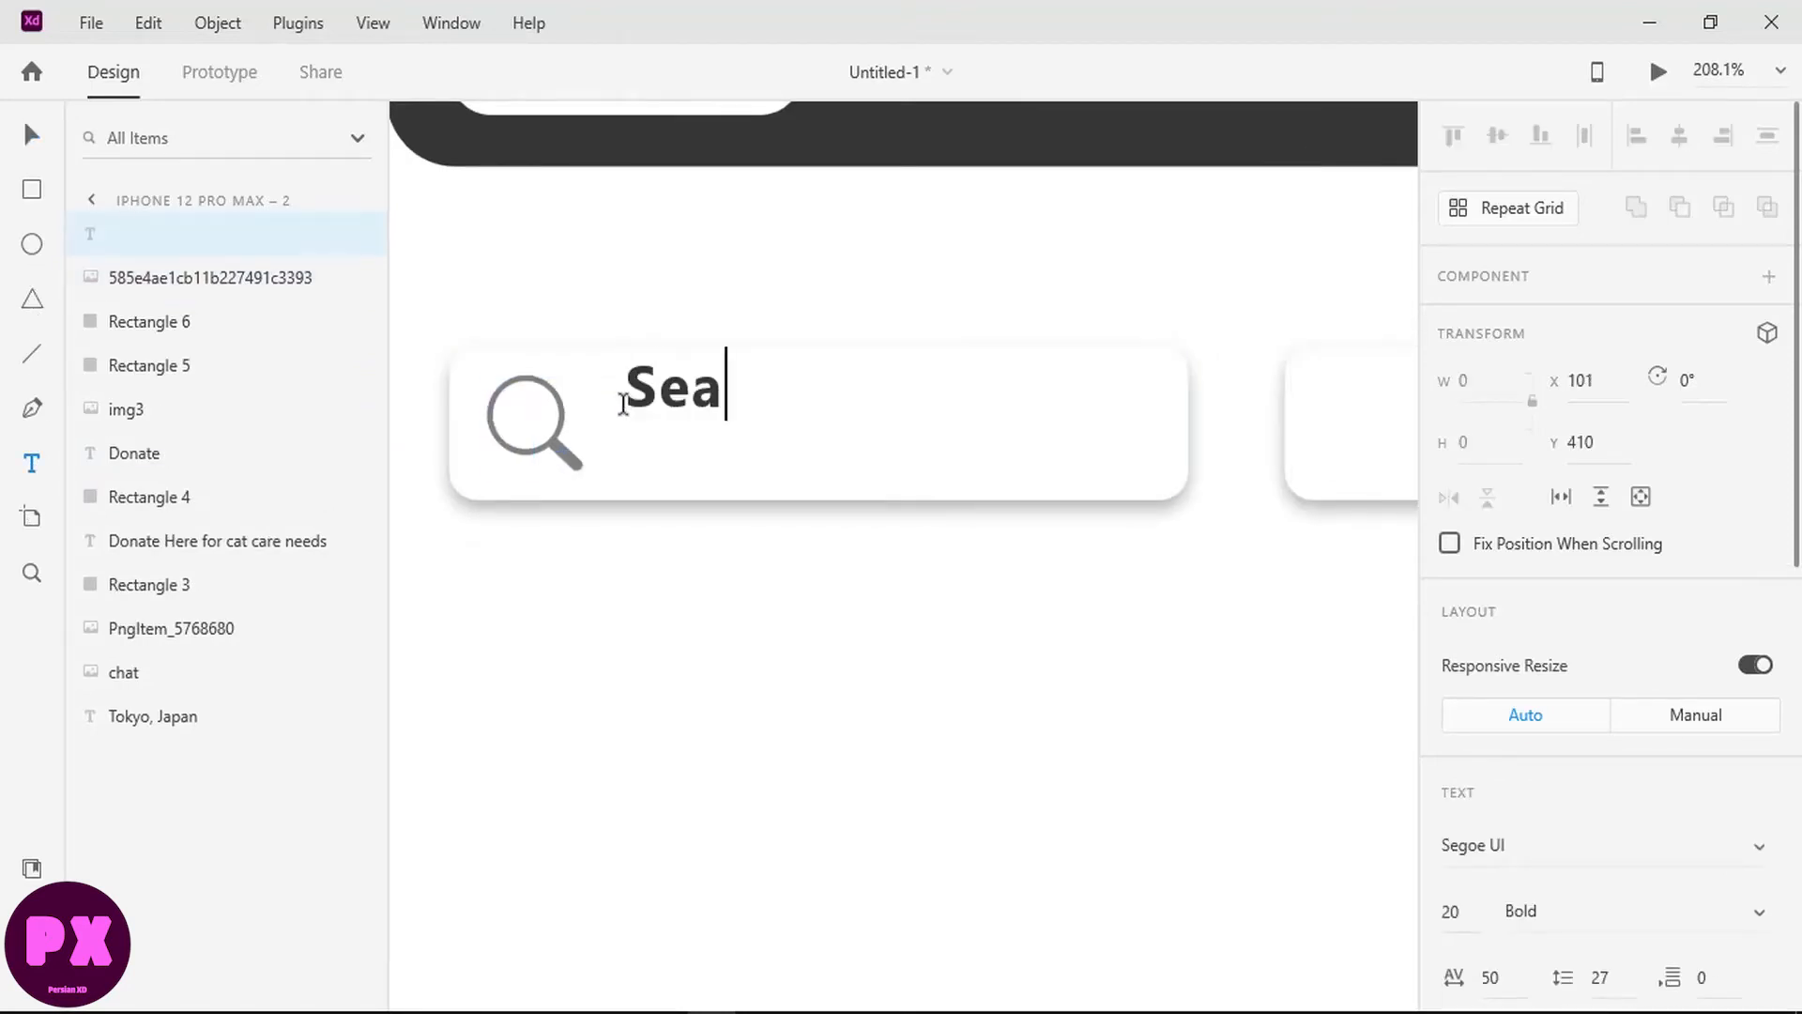
type("rch y")
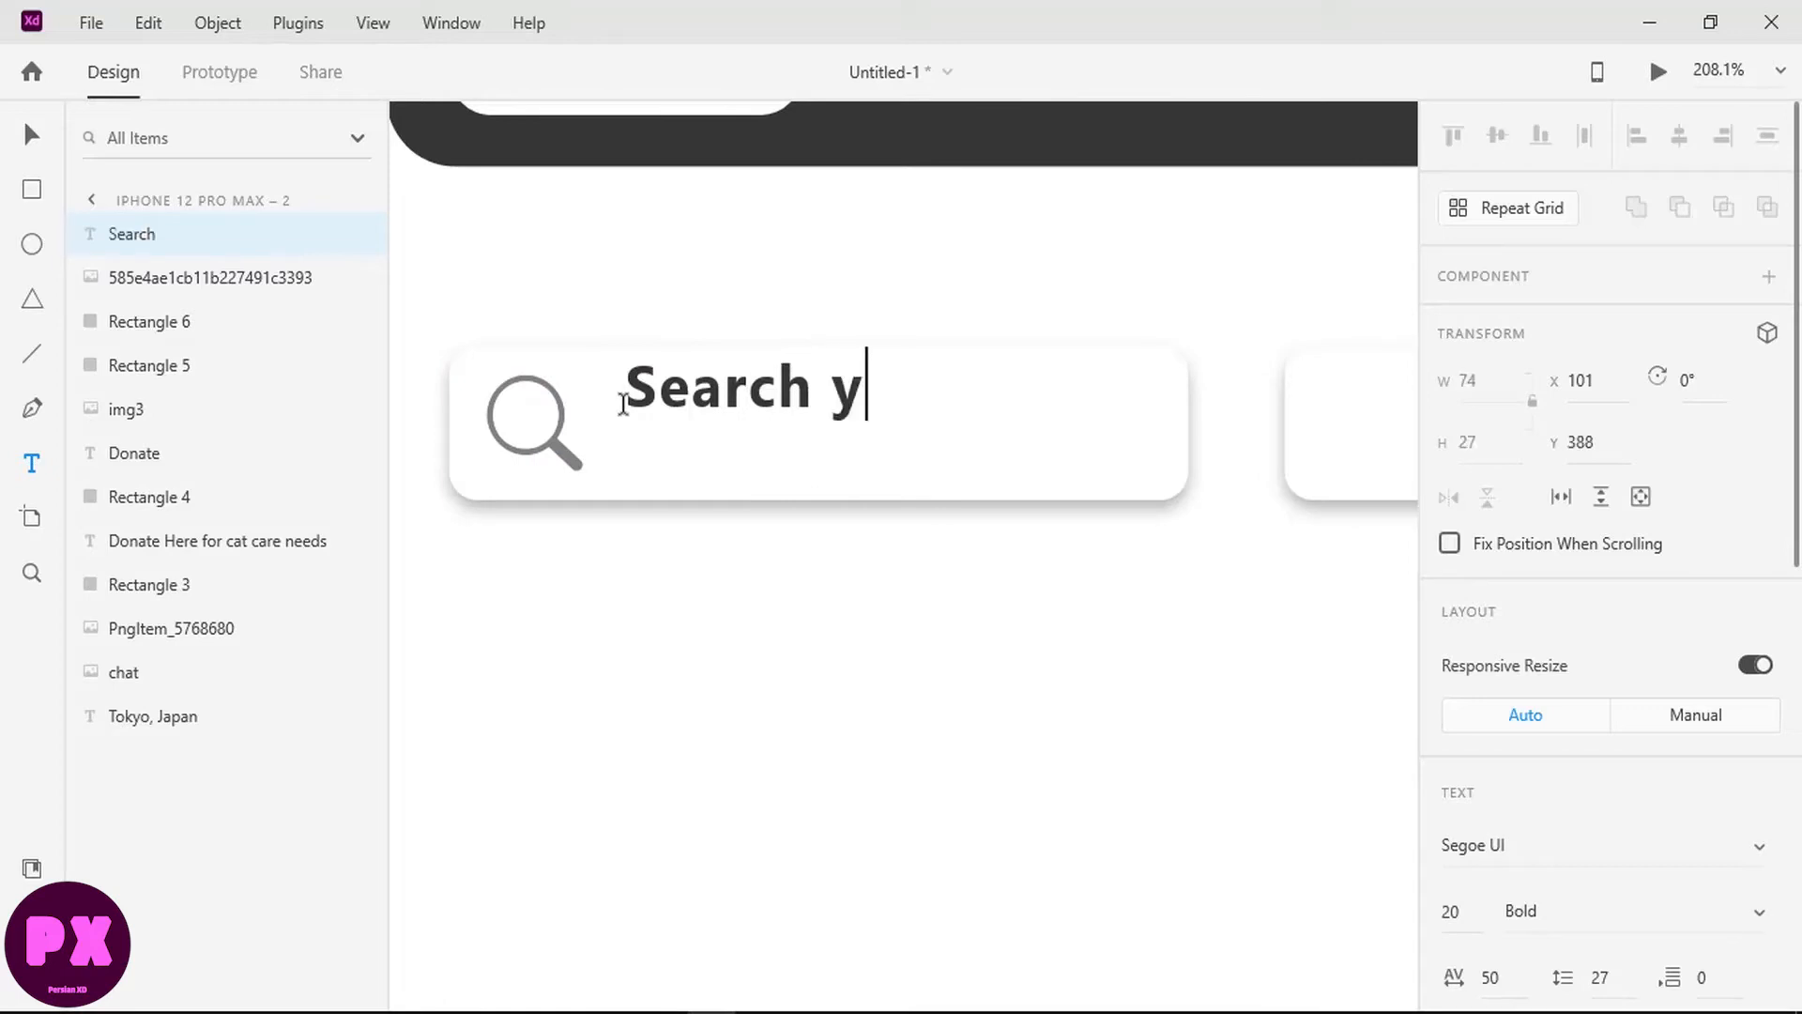
type("our favorit")
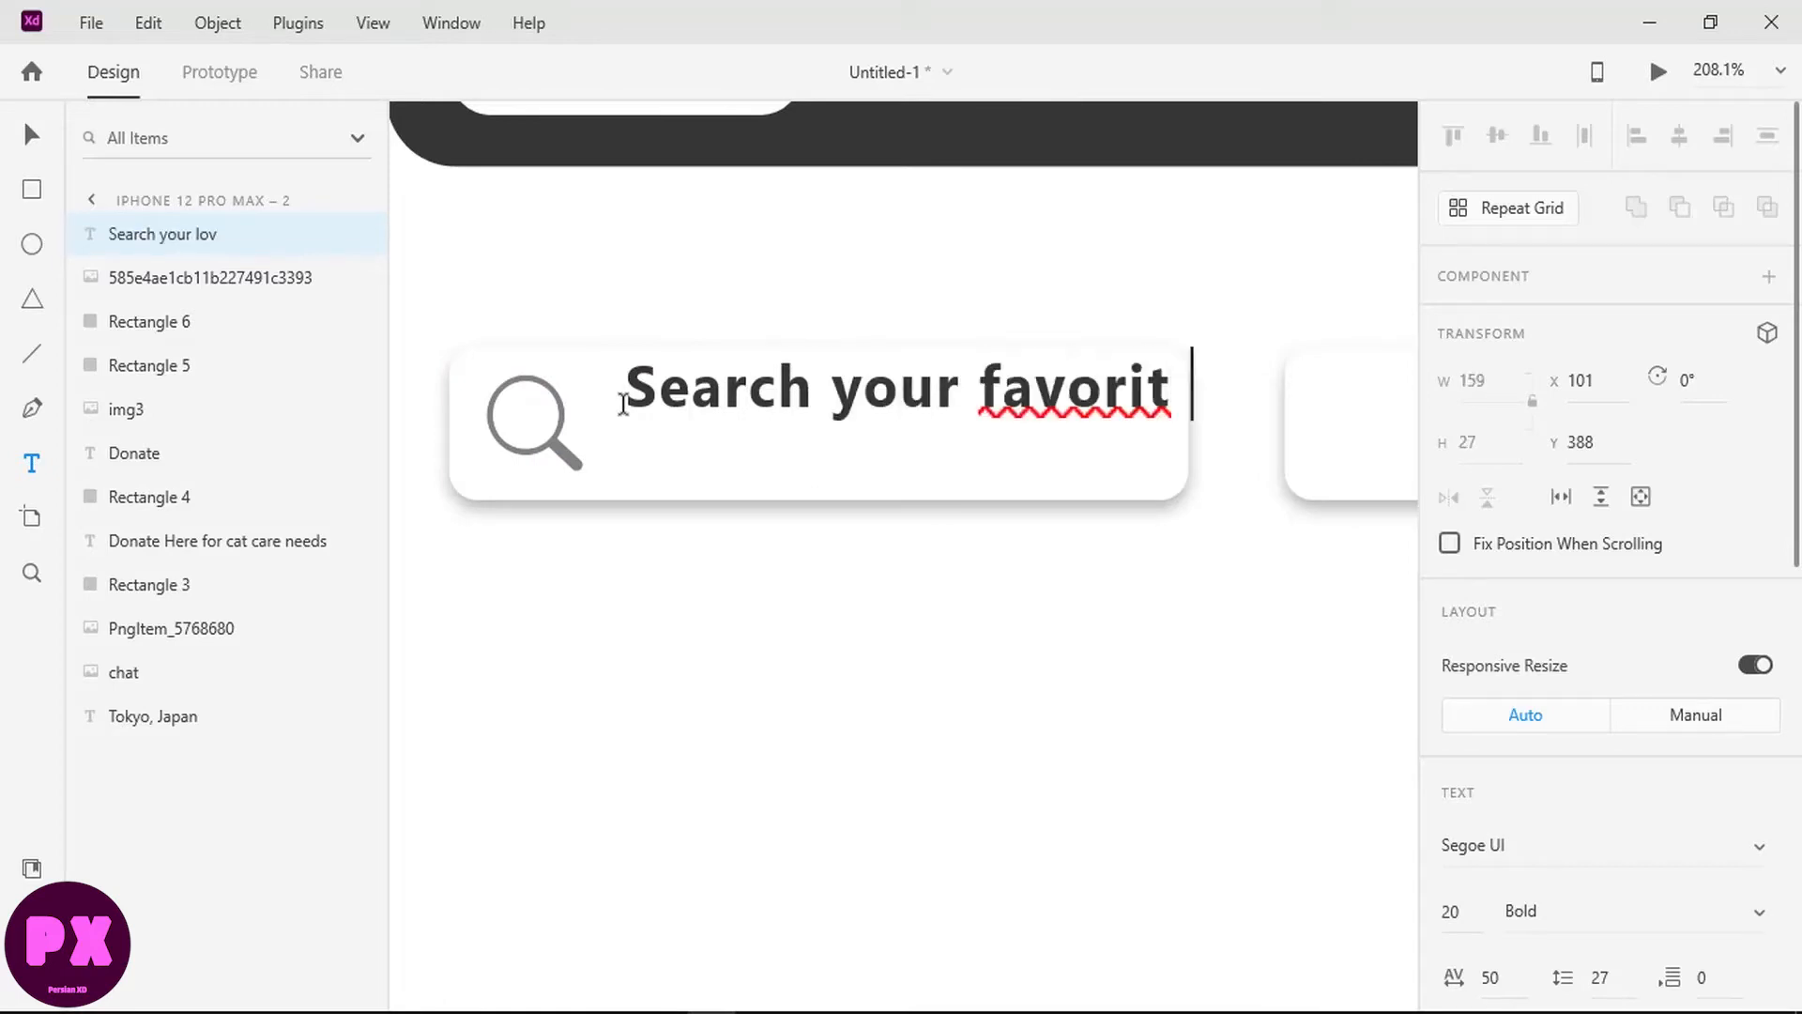
key("BackSpace")
type("w")
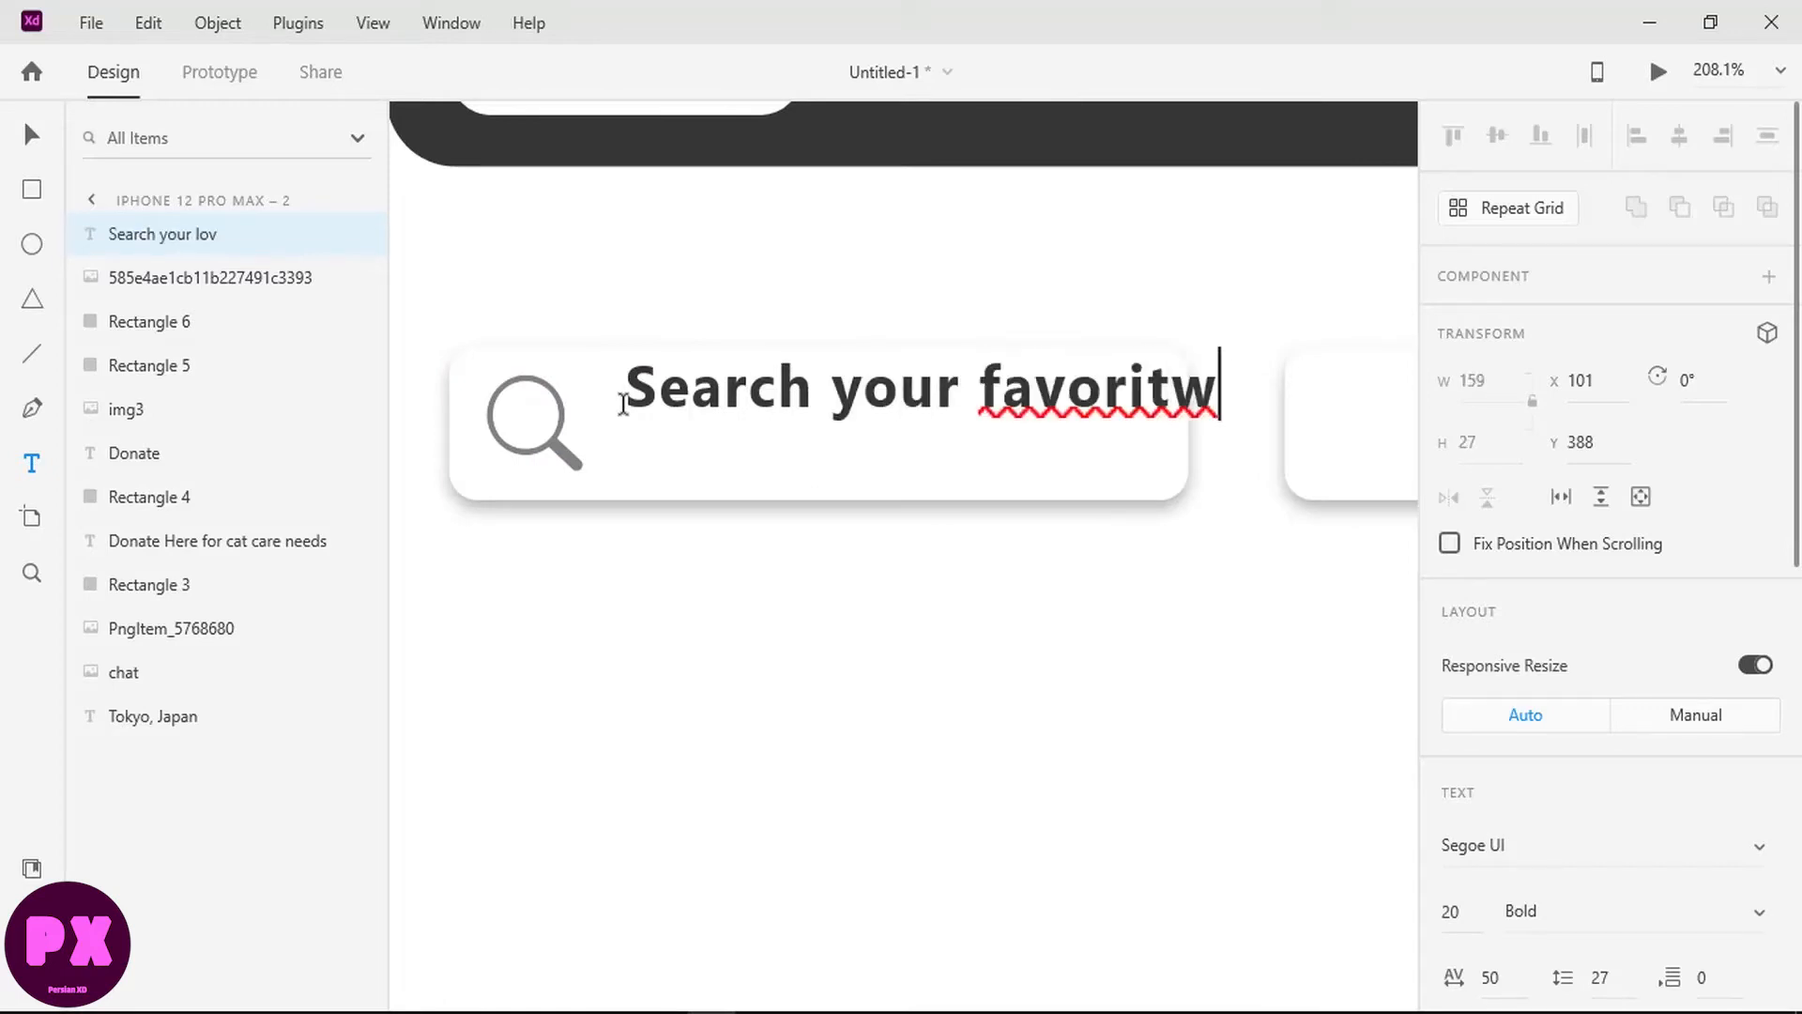
key("BackSpace")
type("e cat")
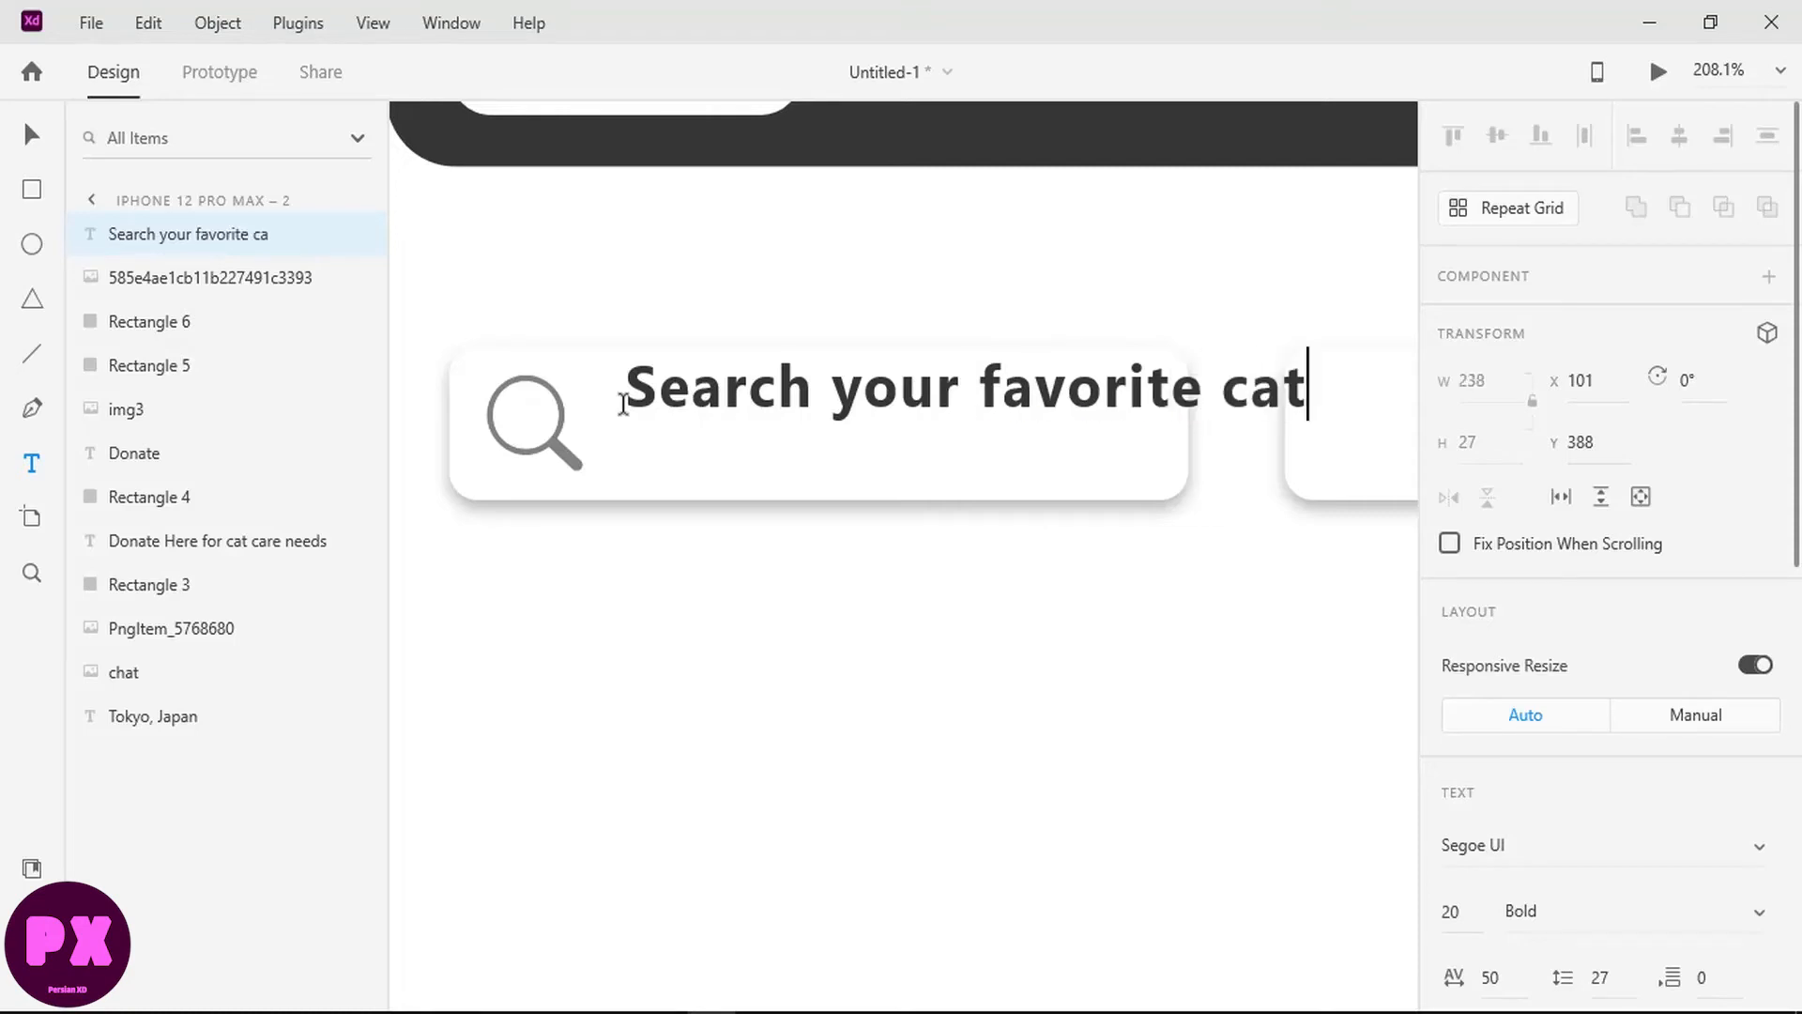
Step: Set the font size of the search bar text to 14, after trying 16
key("ctrl+a")
scroll(1540, 363, "down", 6)
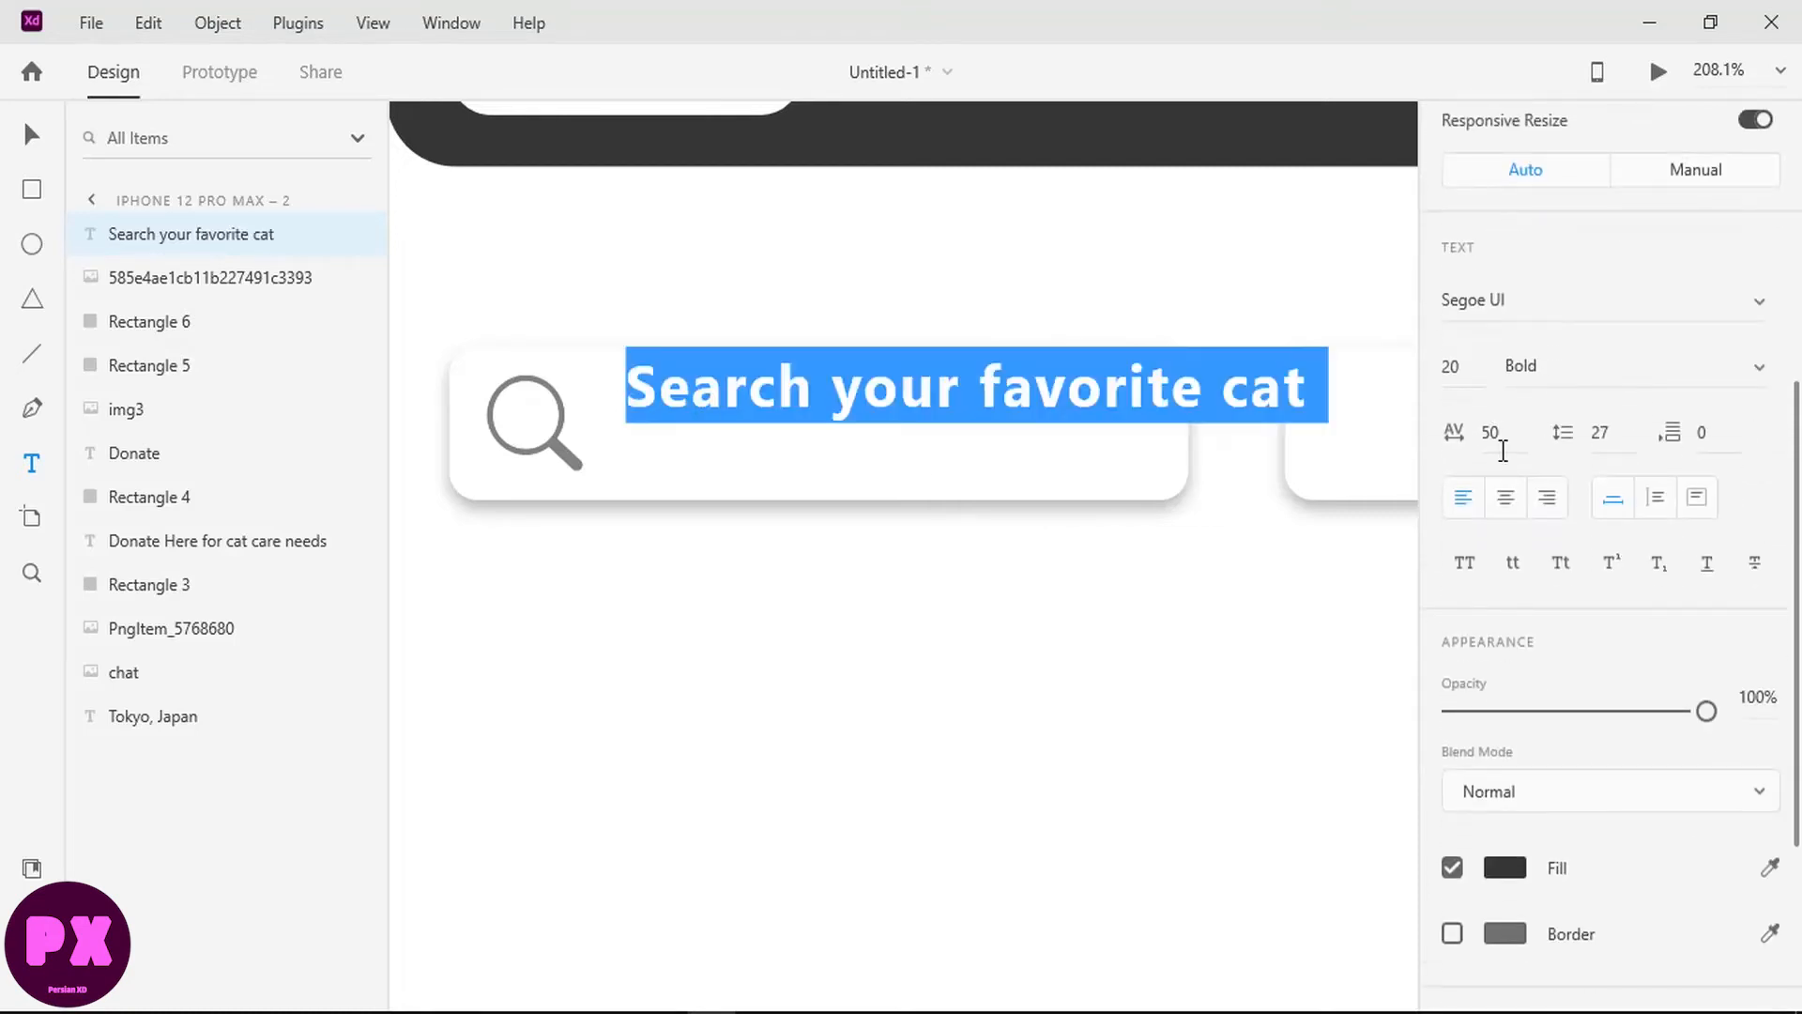
left_click(1462, 365)
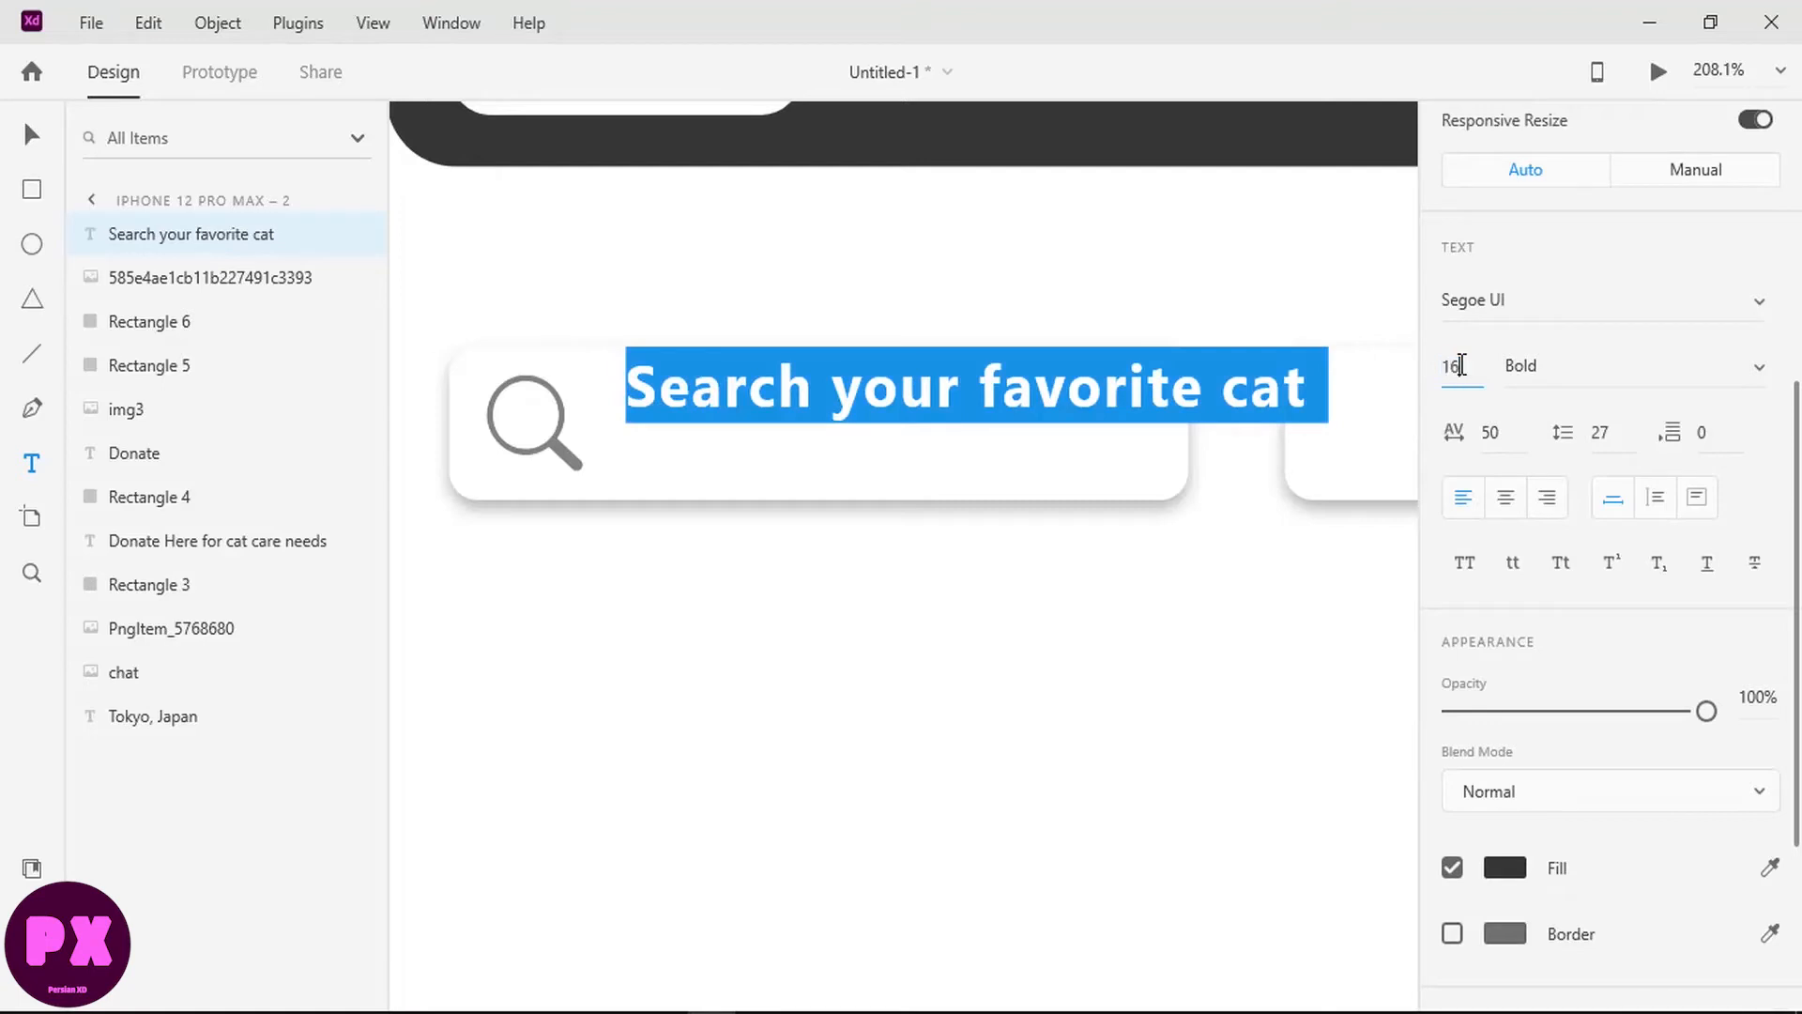
key("Return")
type("3")
key("ctrl+z")
left_click(1461, 365)
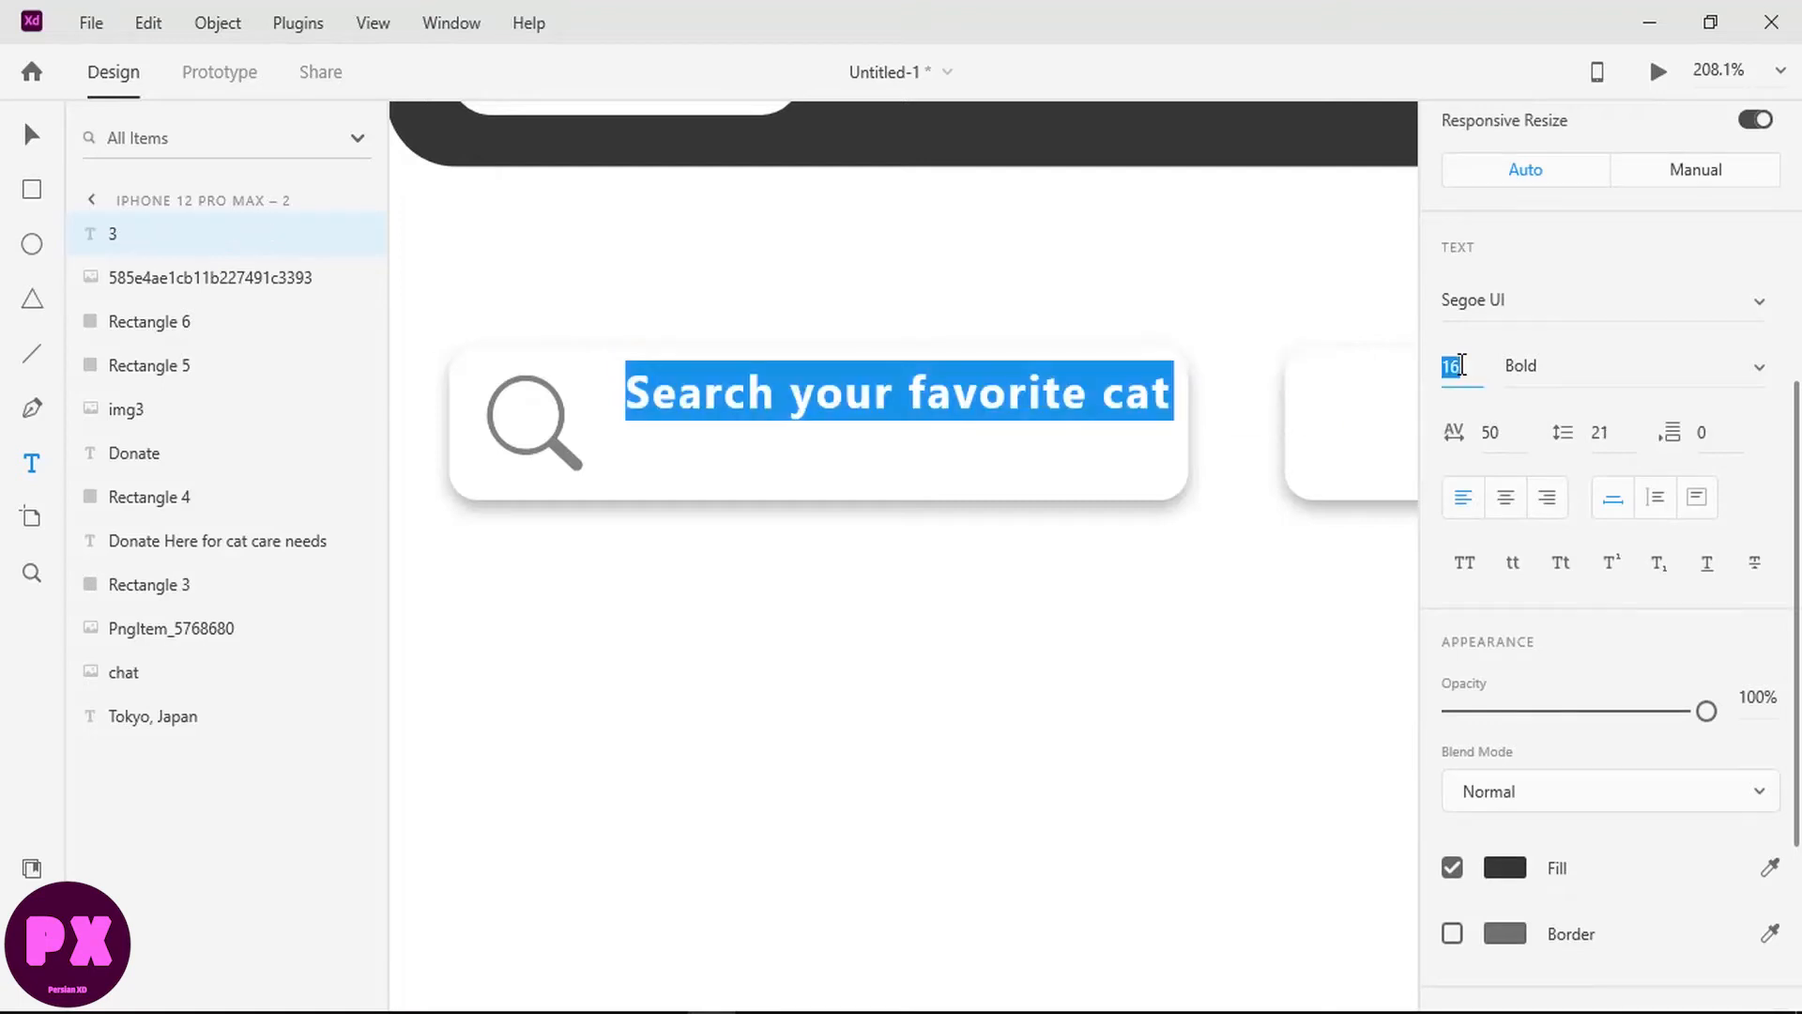
type("14")
key("Return")
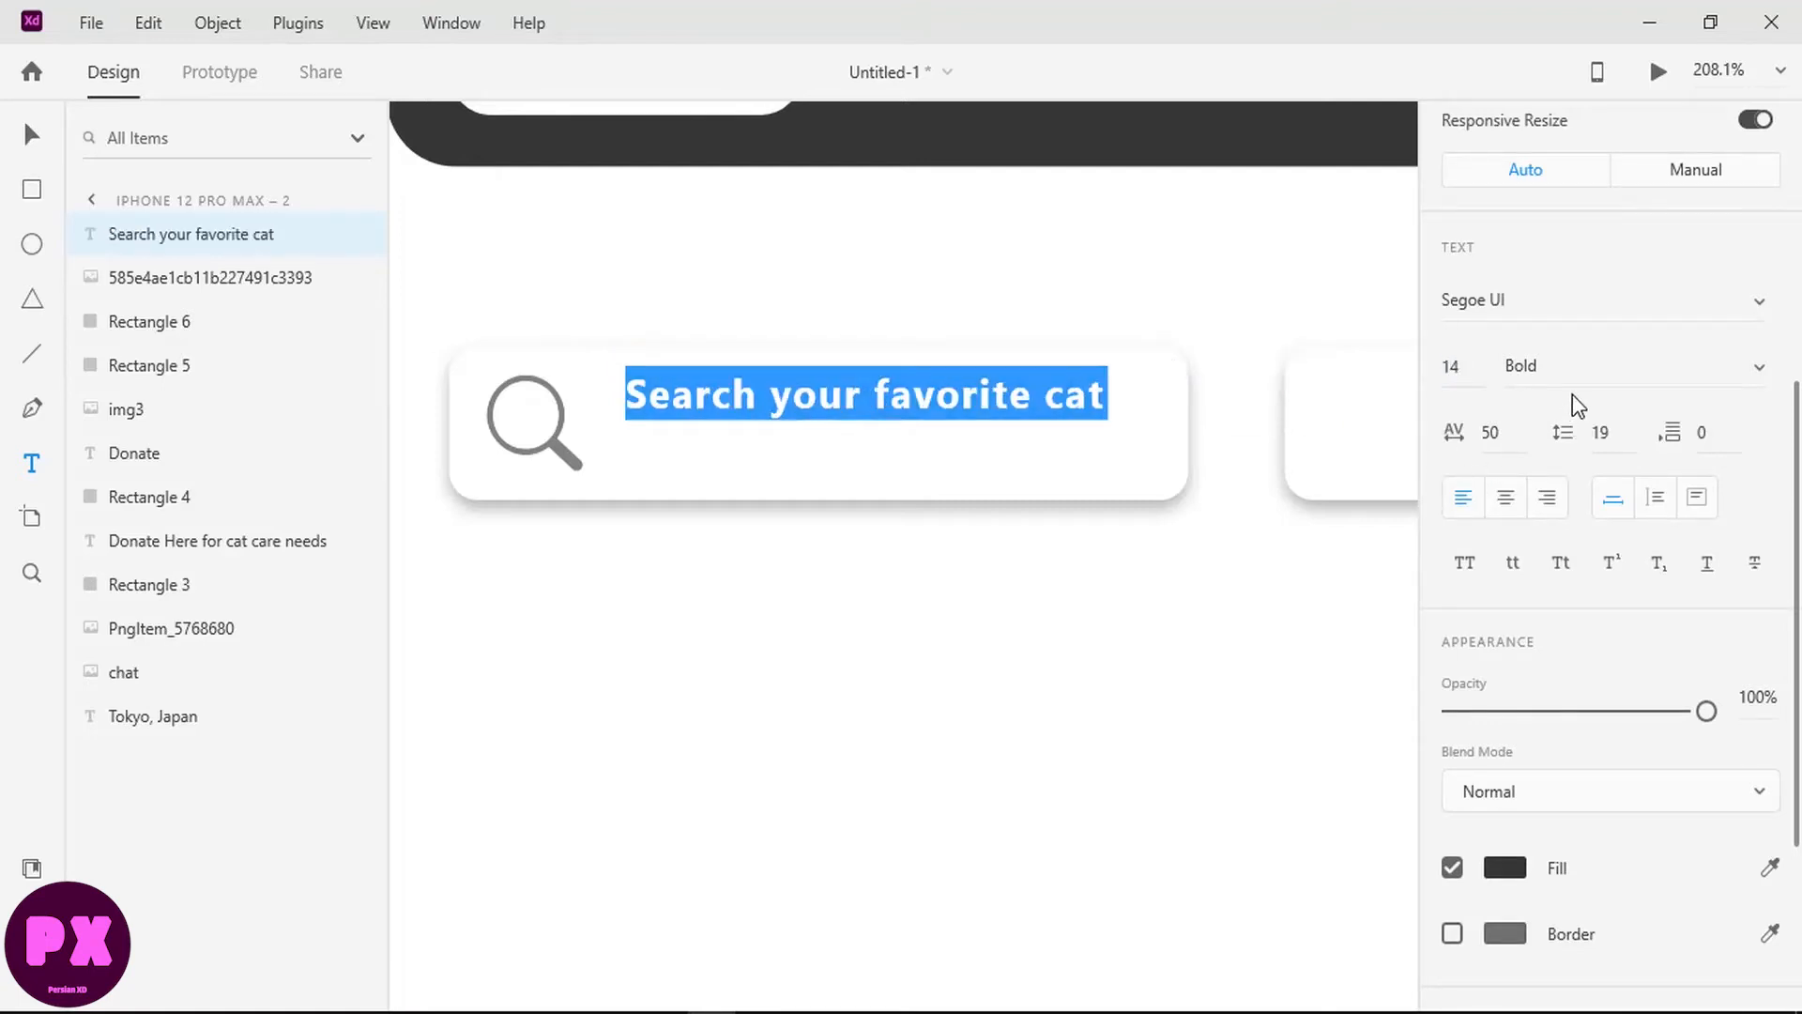
Step: Color the "Search your favorite cat" text with the saved medium grey swatch
left_click(1504, 868)
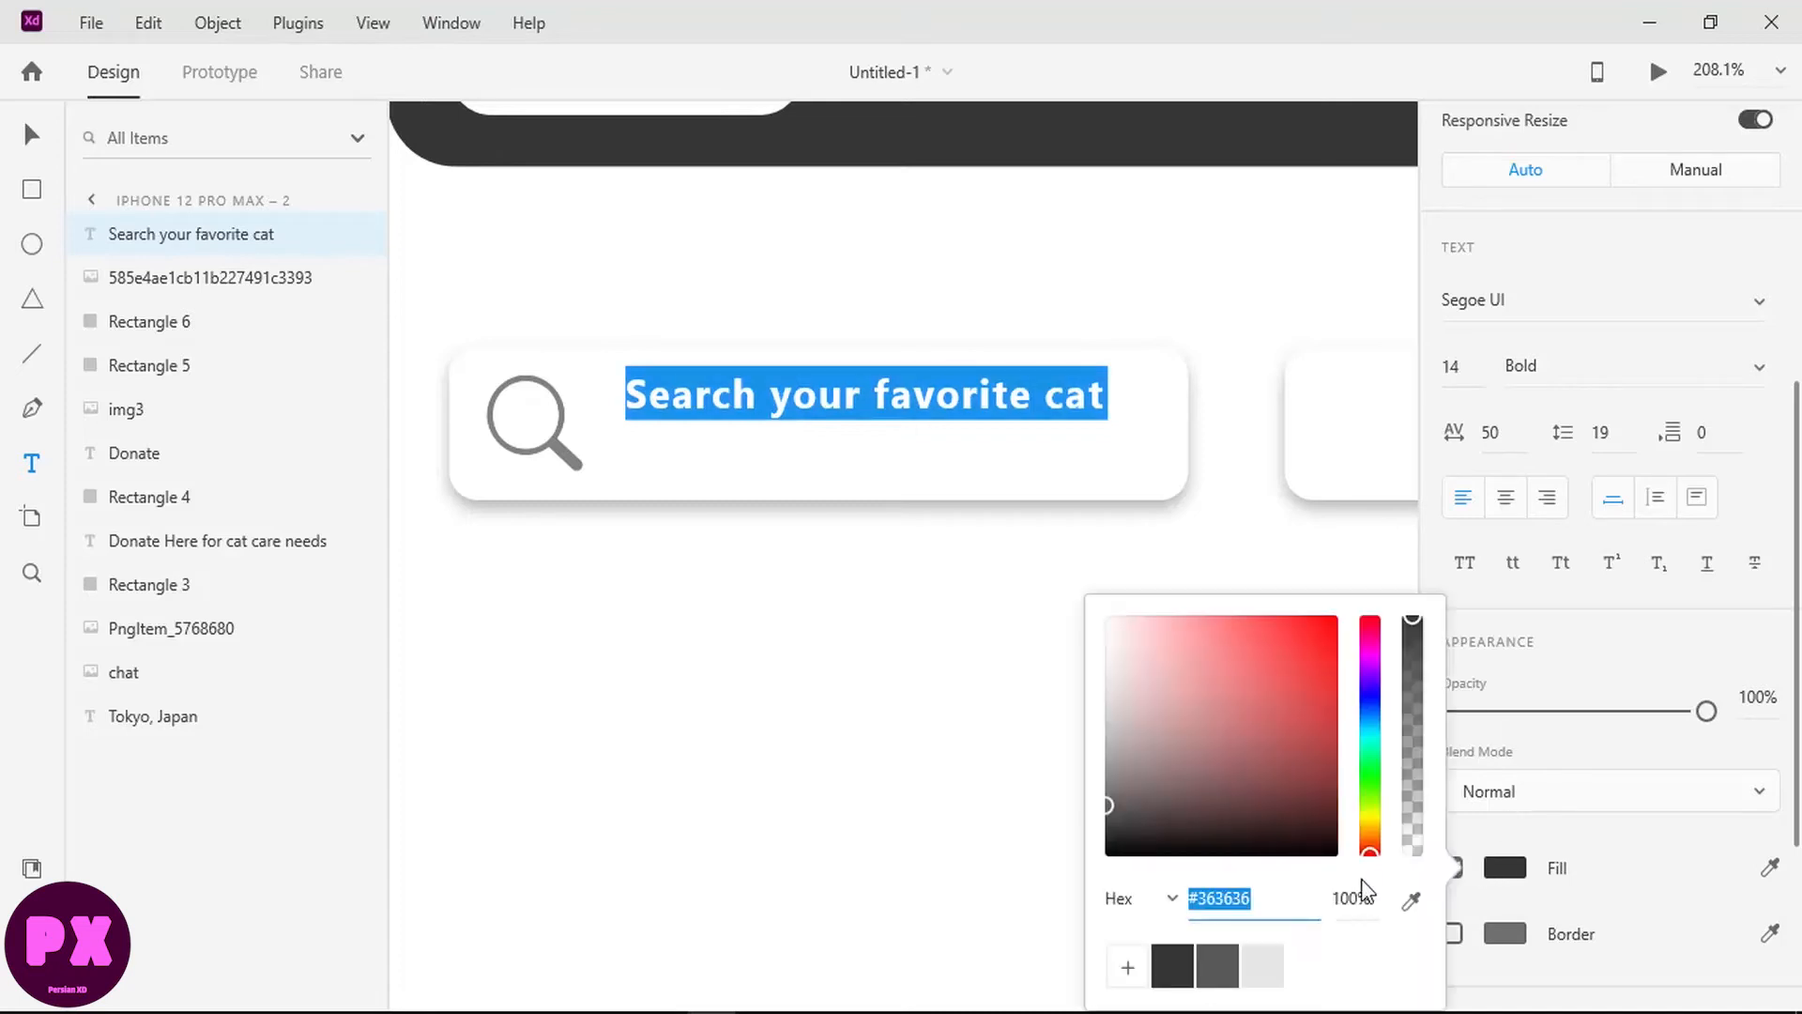
left_click(1231, 961)
key("Escape")
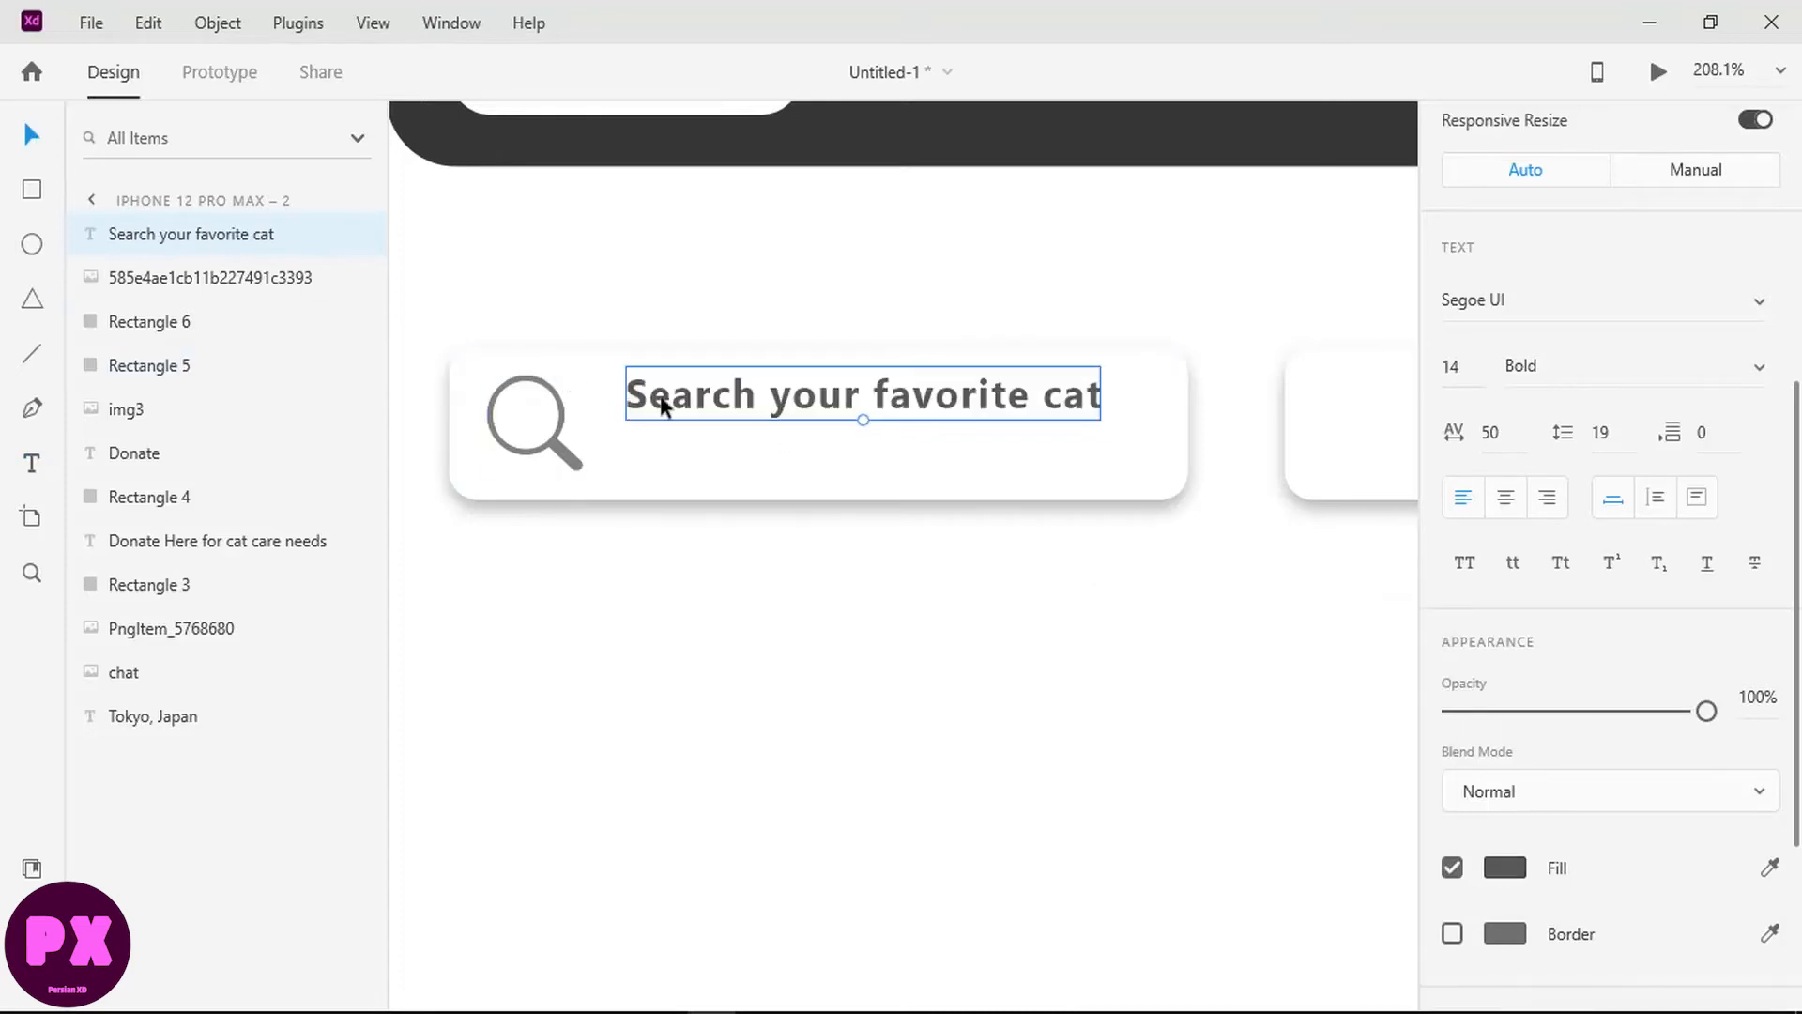
Step: Move the "Search your favorite cat" text down so it sits vertically centered in the search bar
left_click_drag(663, 403, 670, 439)
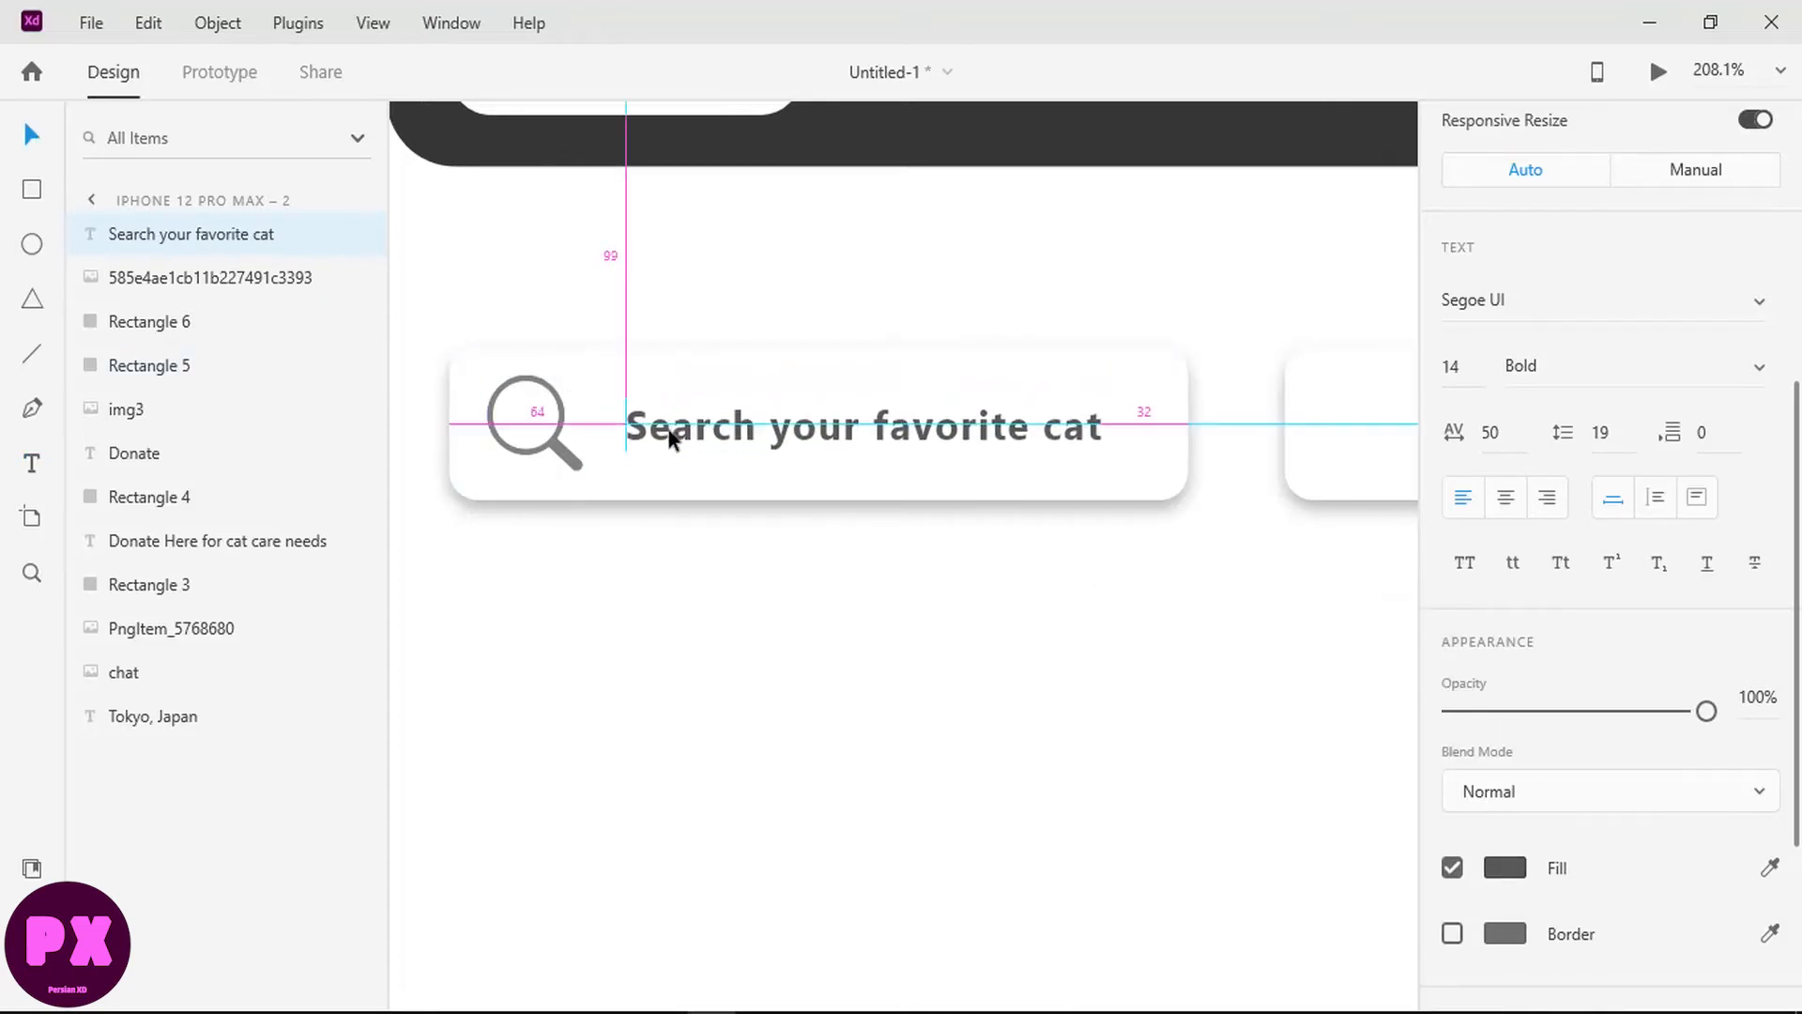
left_click(563, 430, "shift")
scroll(1640, 235, "up", 5)
left_click(1680, 137)
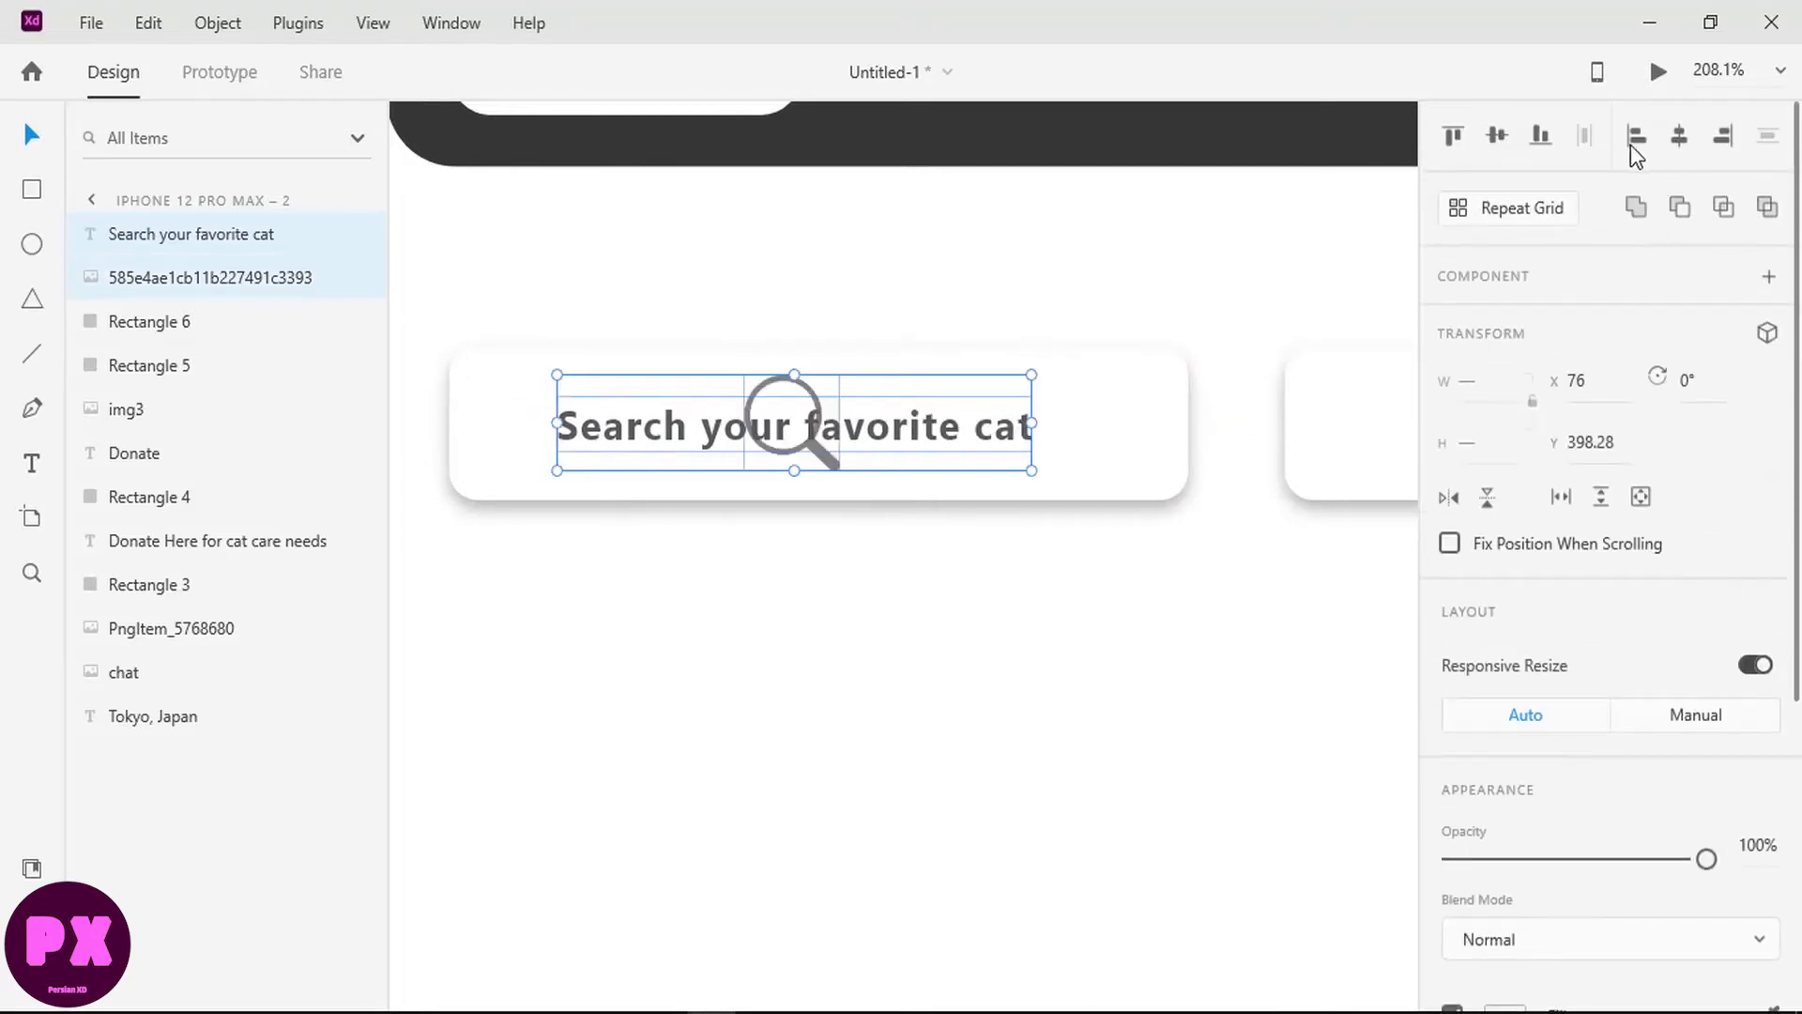
key("ctrl+z")
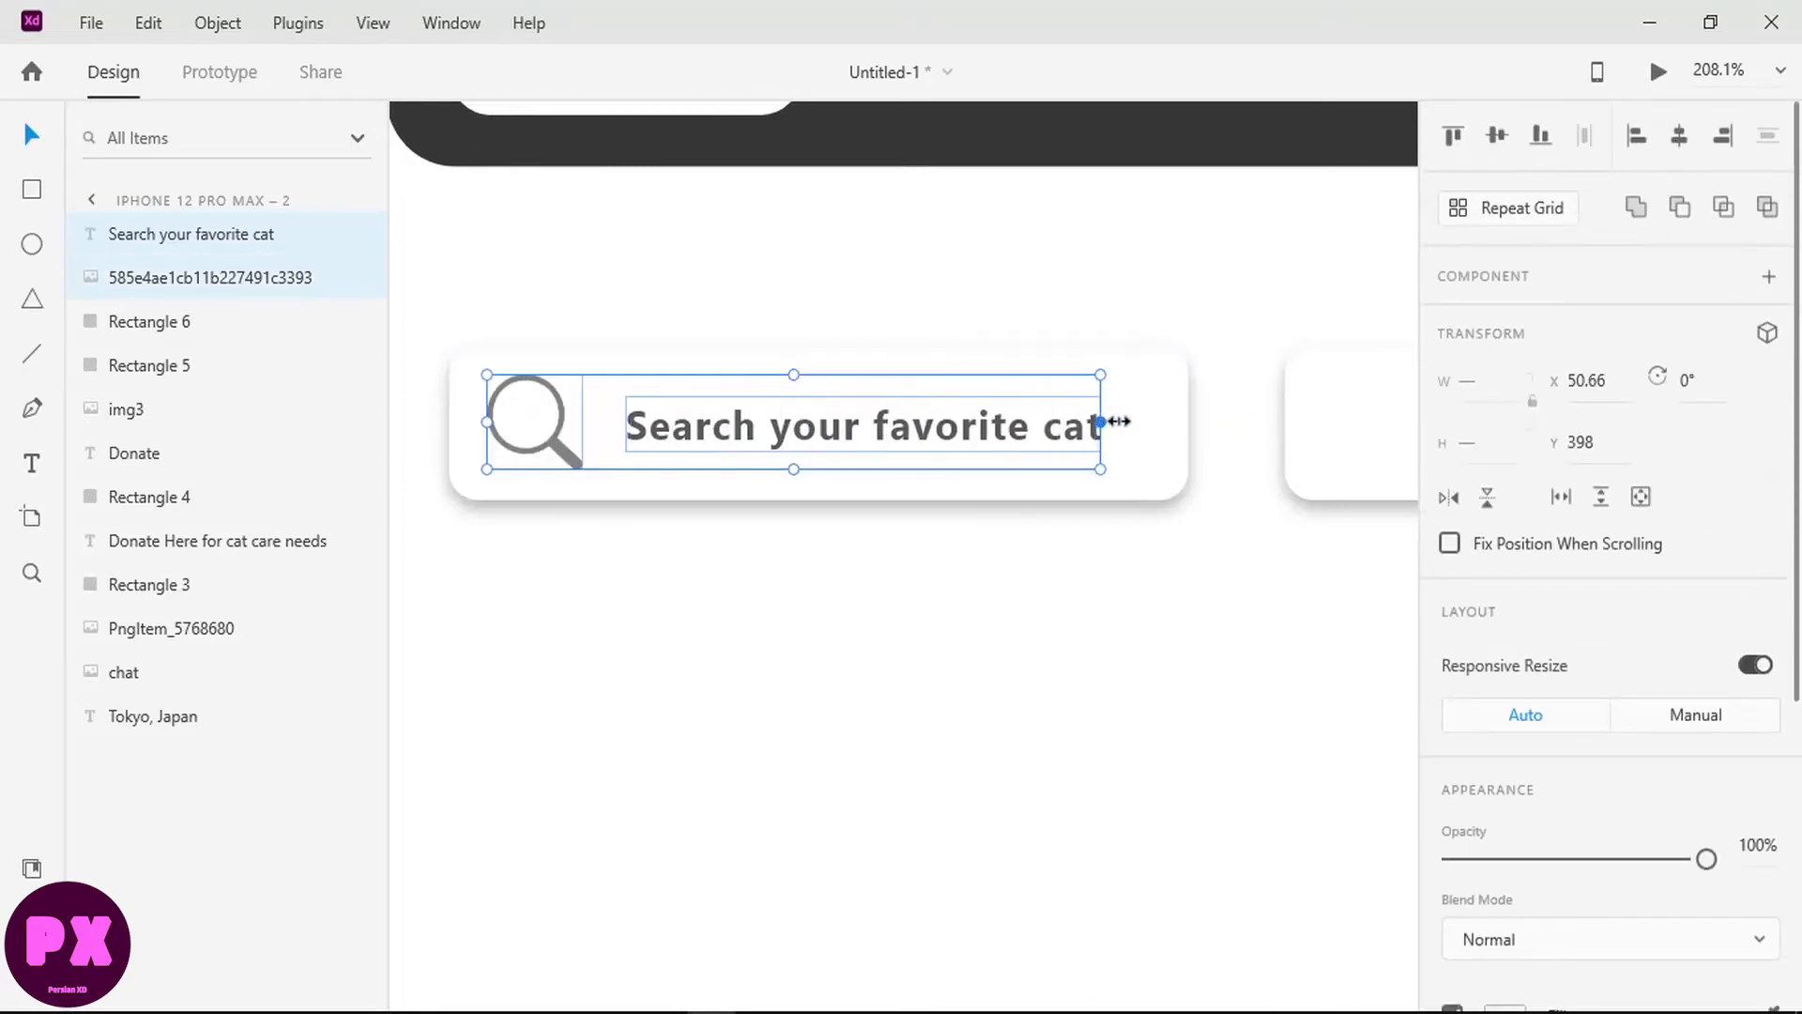
Step: Color the "Search your favorite cat" text with the saved light grey swatch and shift it slightly left toward the magnifier icon
double_click(1090, 422)
key("ctrl+a")
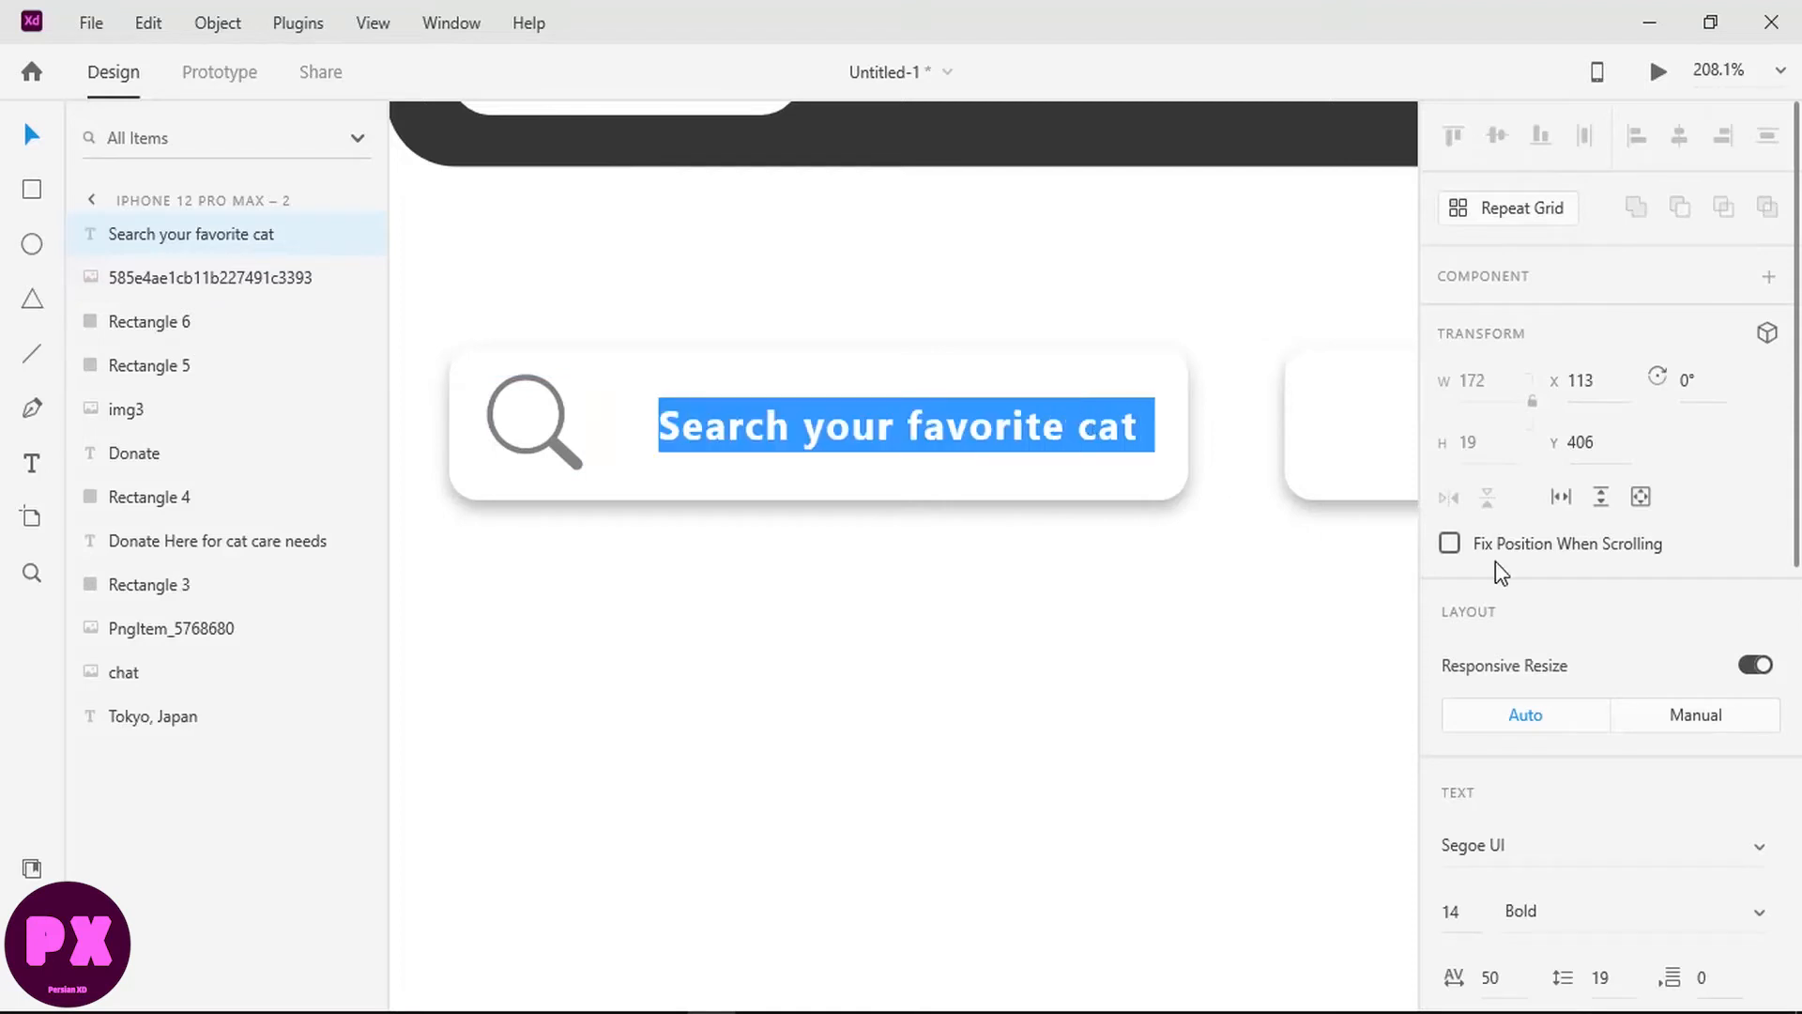
scroll(1502, 610, "down", 7)
left_click(1506, 731)
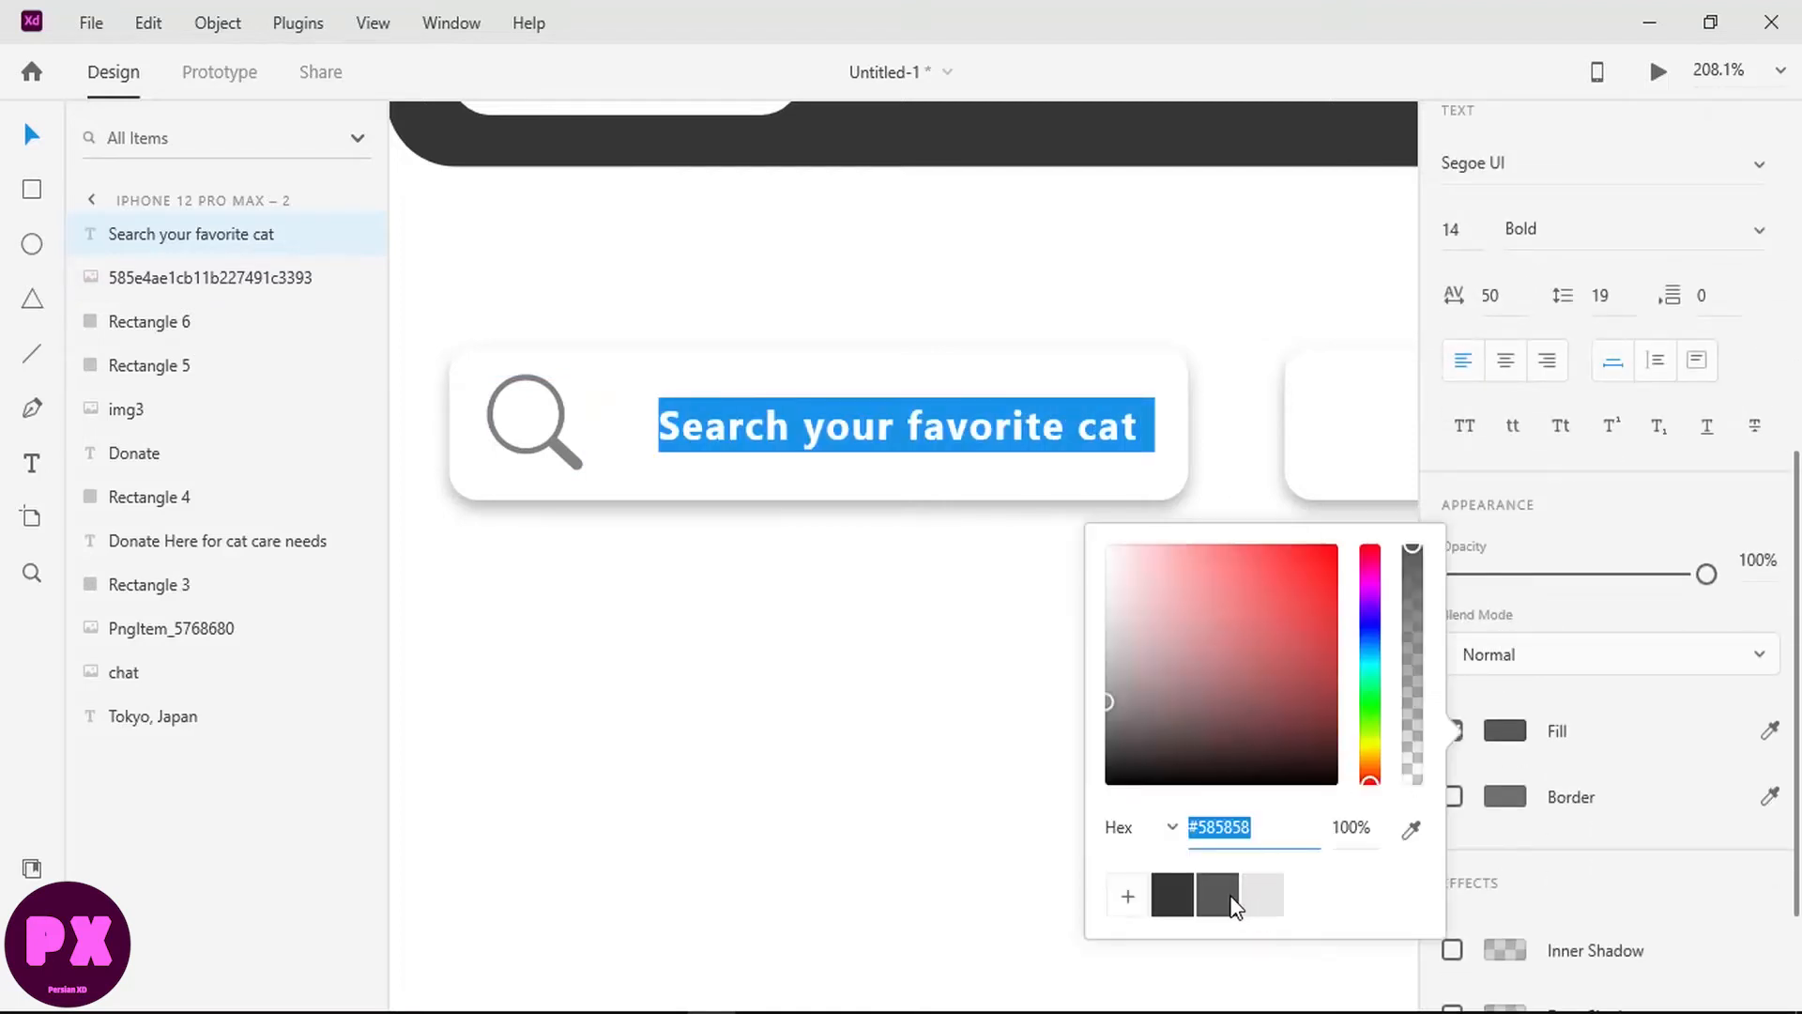
left_click(1263, 898)
key("Escape")
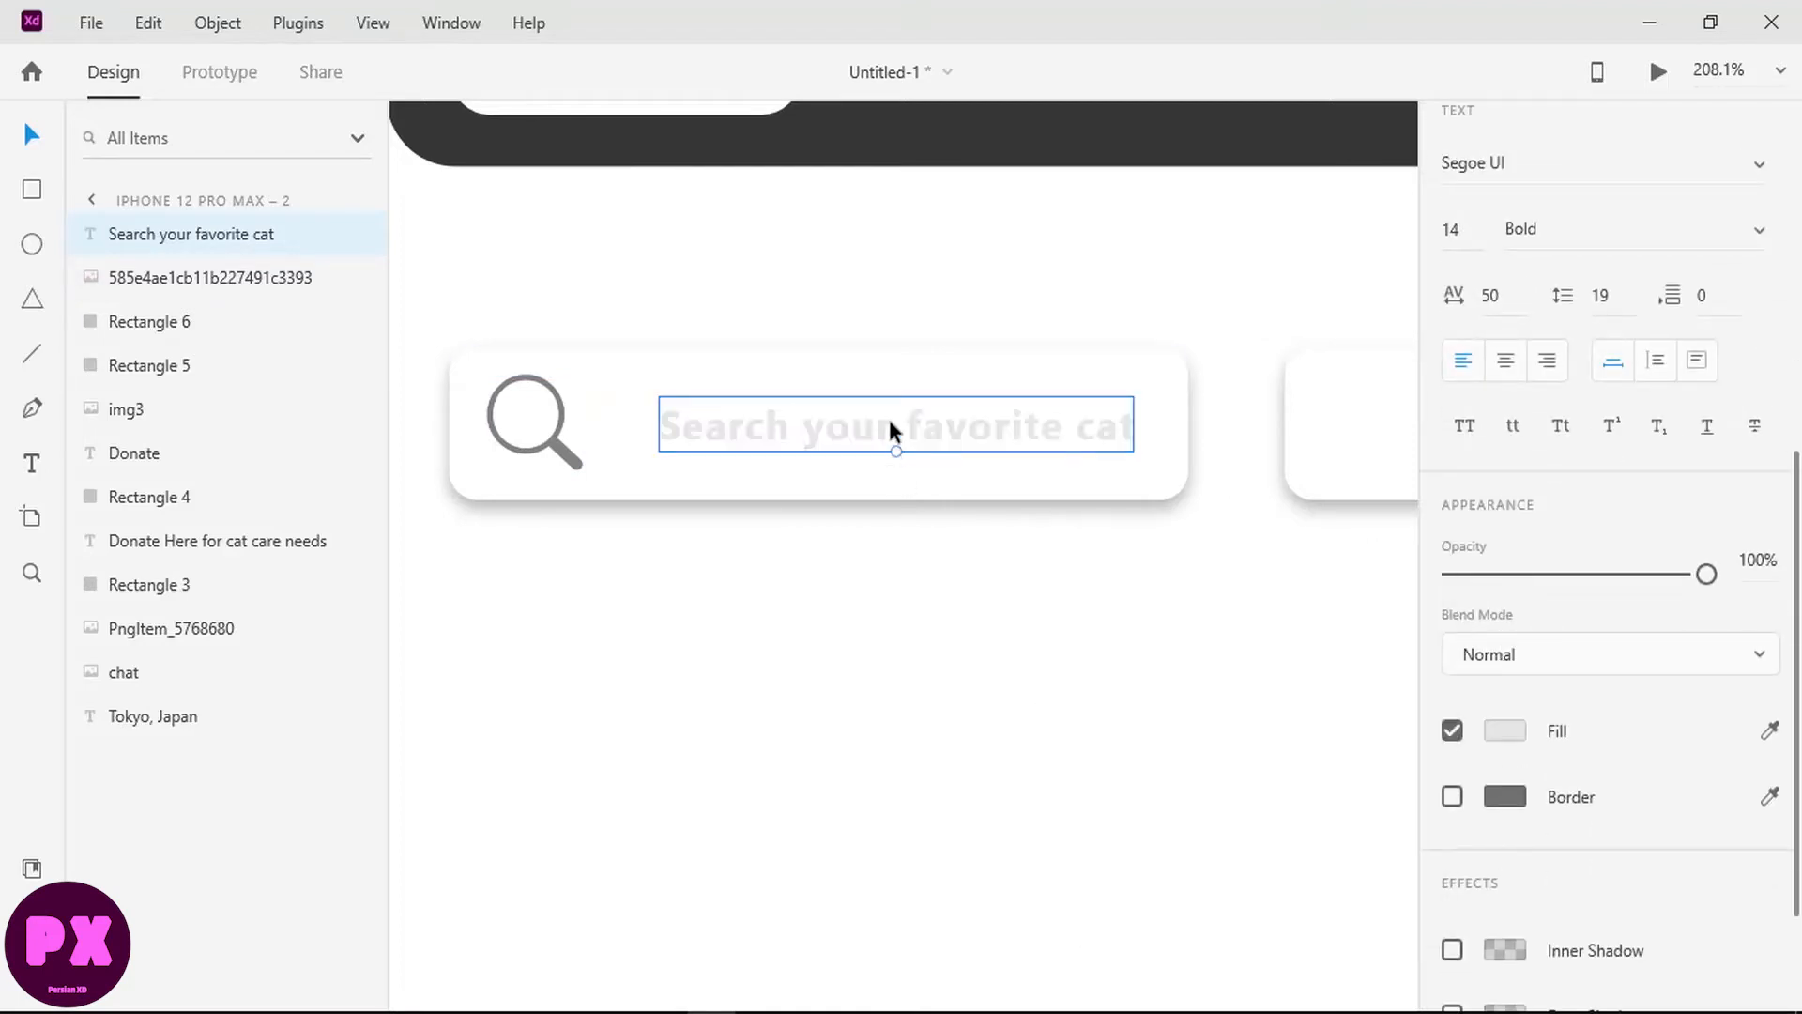
left_click_drag(889, 424, 869, 424)
left_click(1002, 536)
Step: Import the men.png menu icon from the desktop onto the second artboard near the small square beside the search bar
scroll(1006, 534, "down", 1)
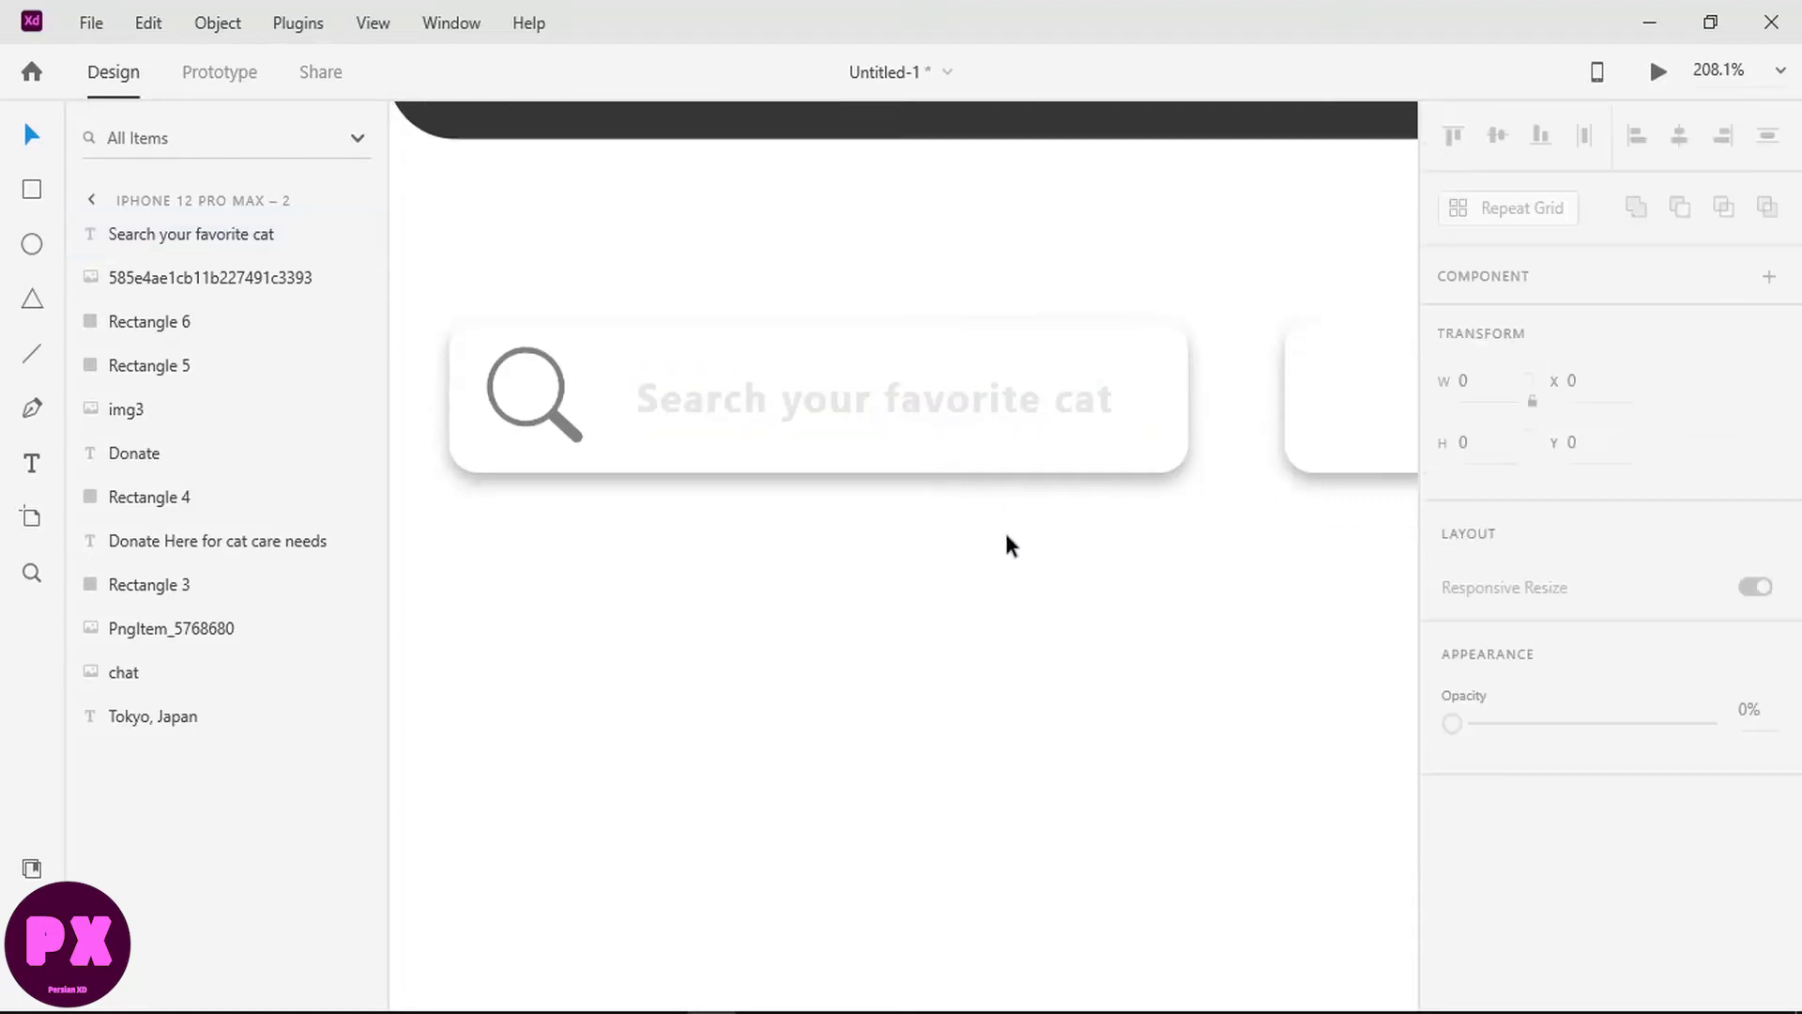
scroll(1004, 530, "up", 3)
scroll(1004, 529, "right", 5)
left_click(1164, 450)
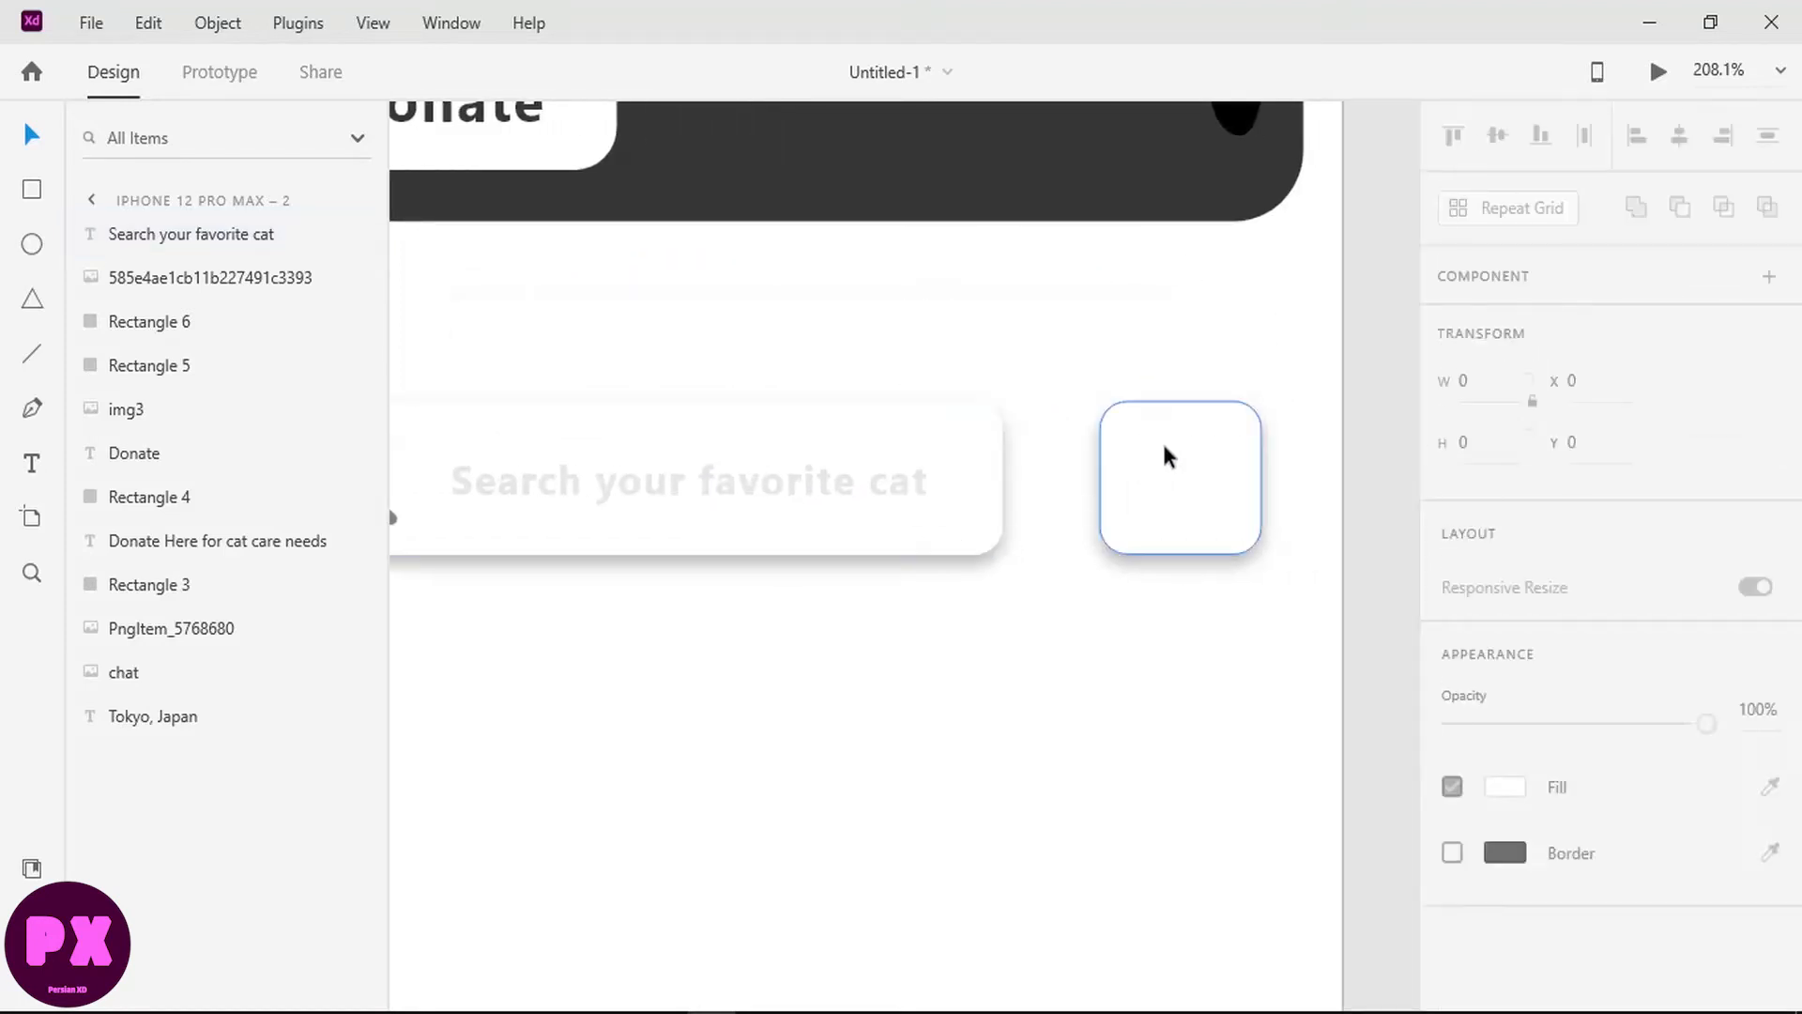
left_click(1710, 22)
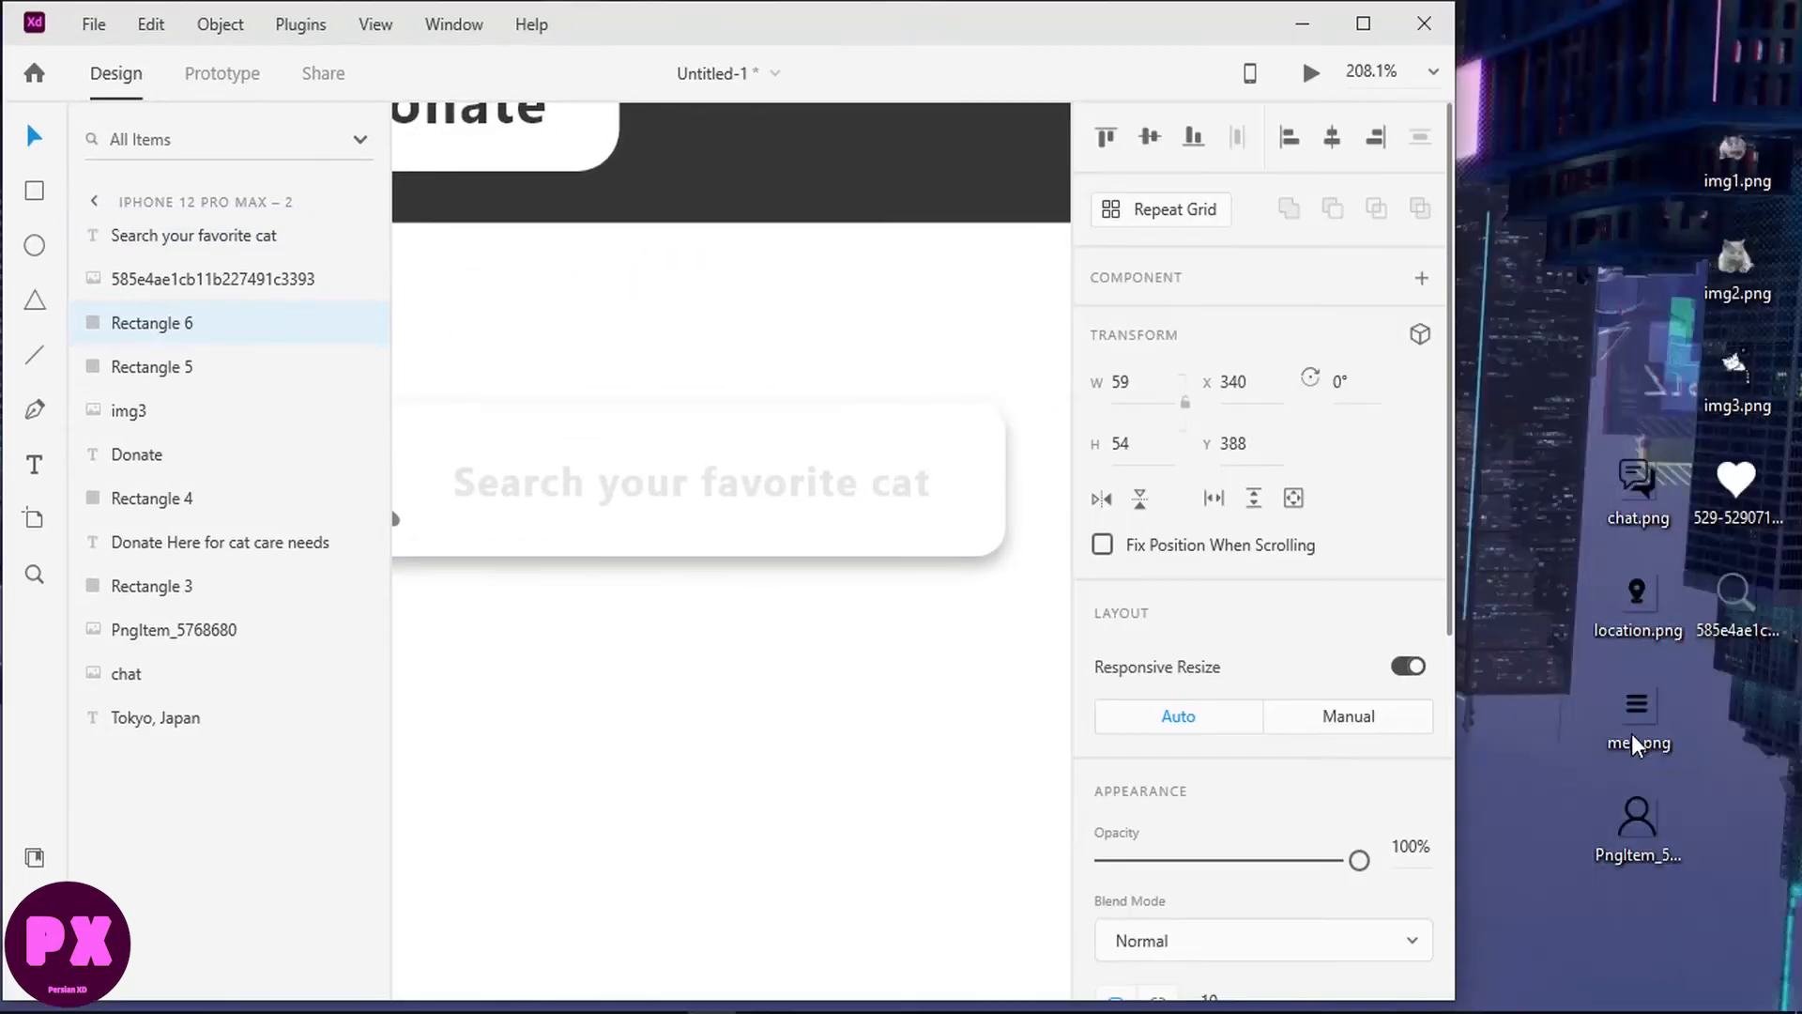
left_click_drag(1633, 745, 816, 313)
left_click(1363, 23)
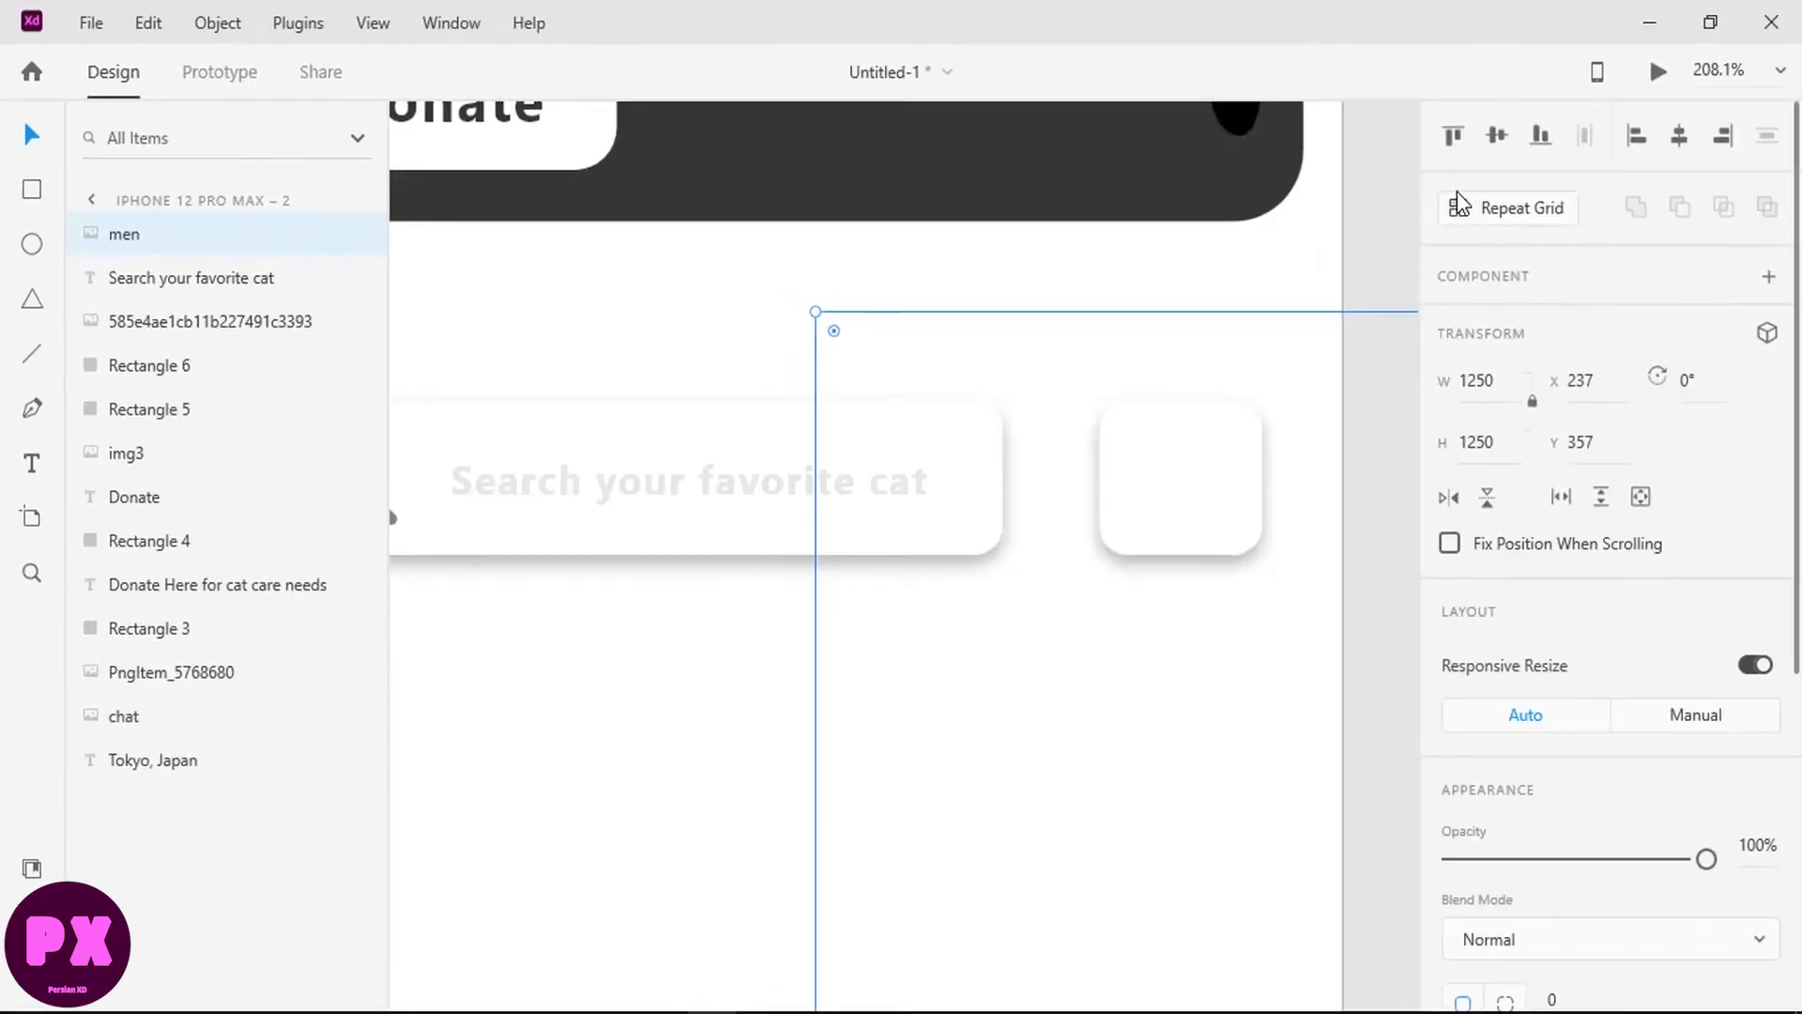
Step: Resize the menu icon to 50 by 50, after trying 100 and 80
left_click(1483, 385)
type("100")
key("Return")
left_click(1470, 384)
type("80")
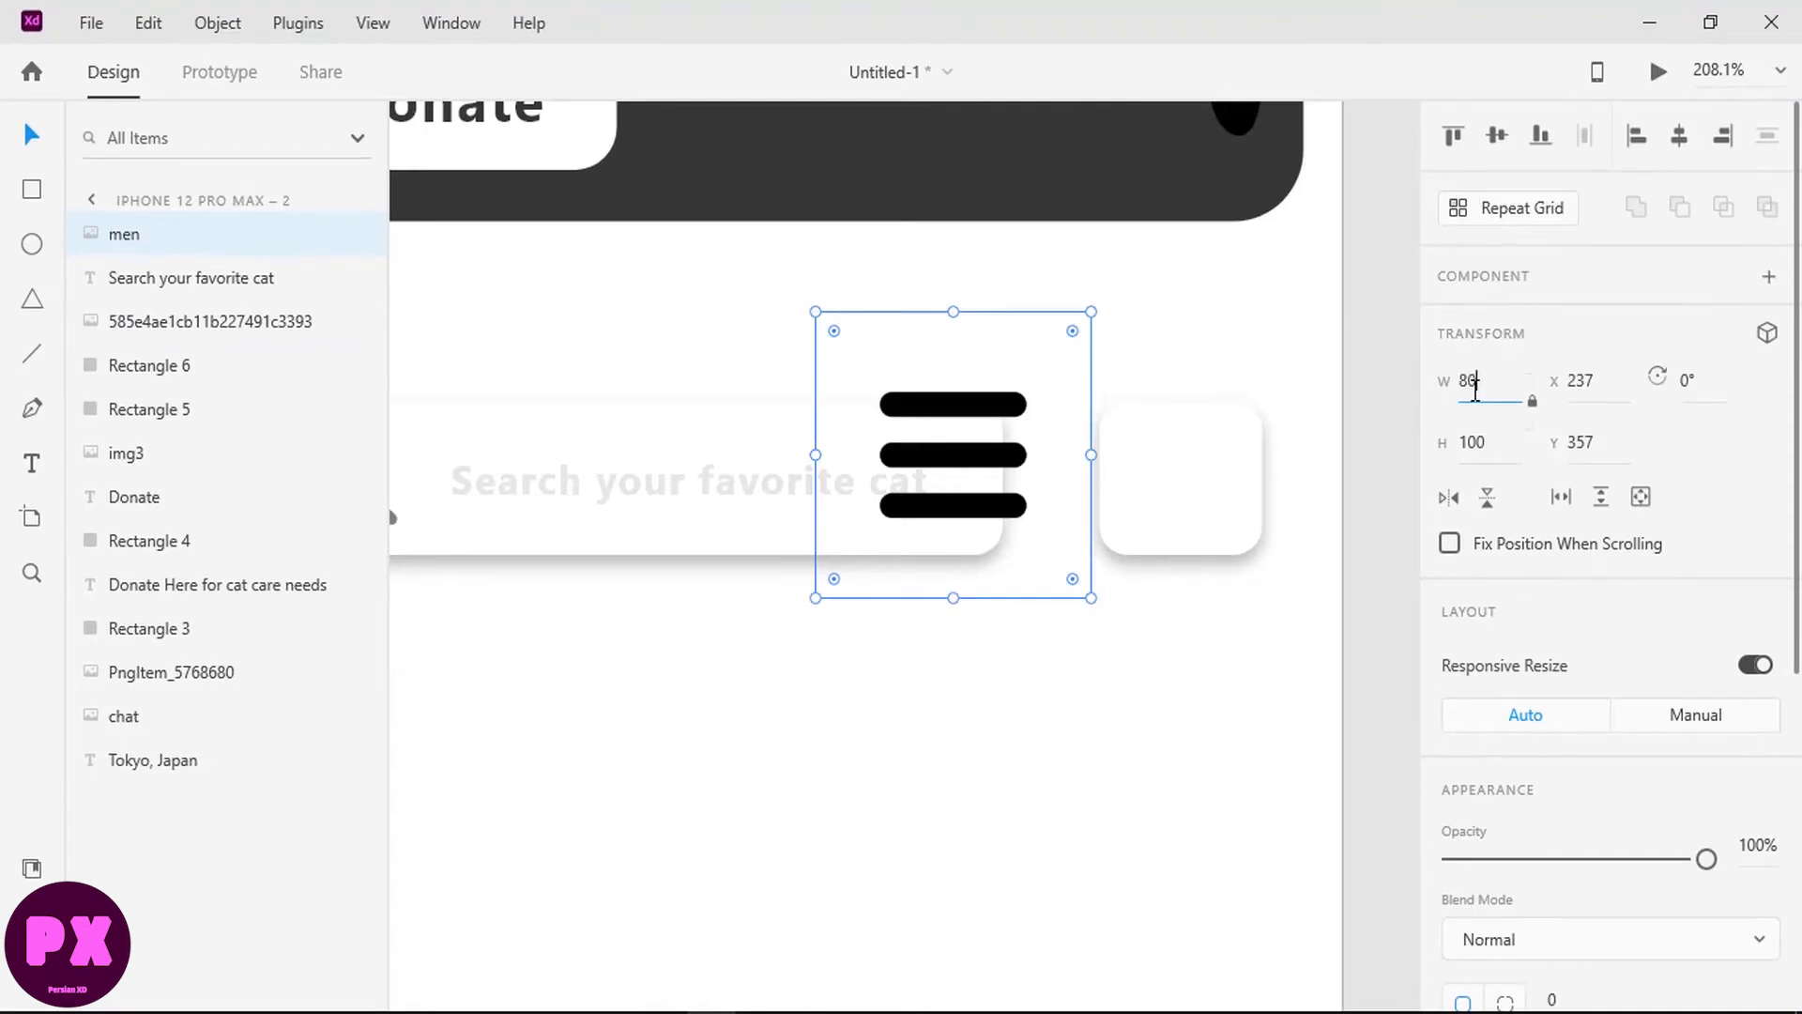
key("Return")
left_click(1474, 390)
type("50")
key("Return")
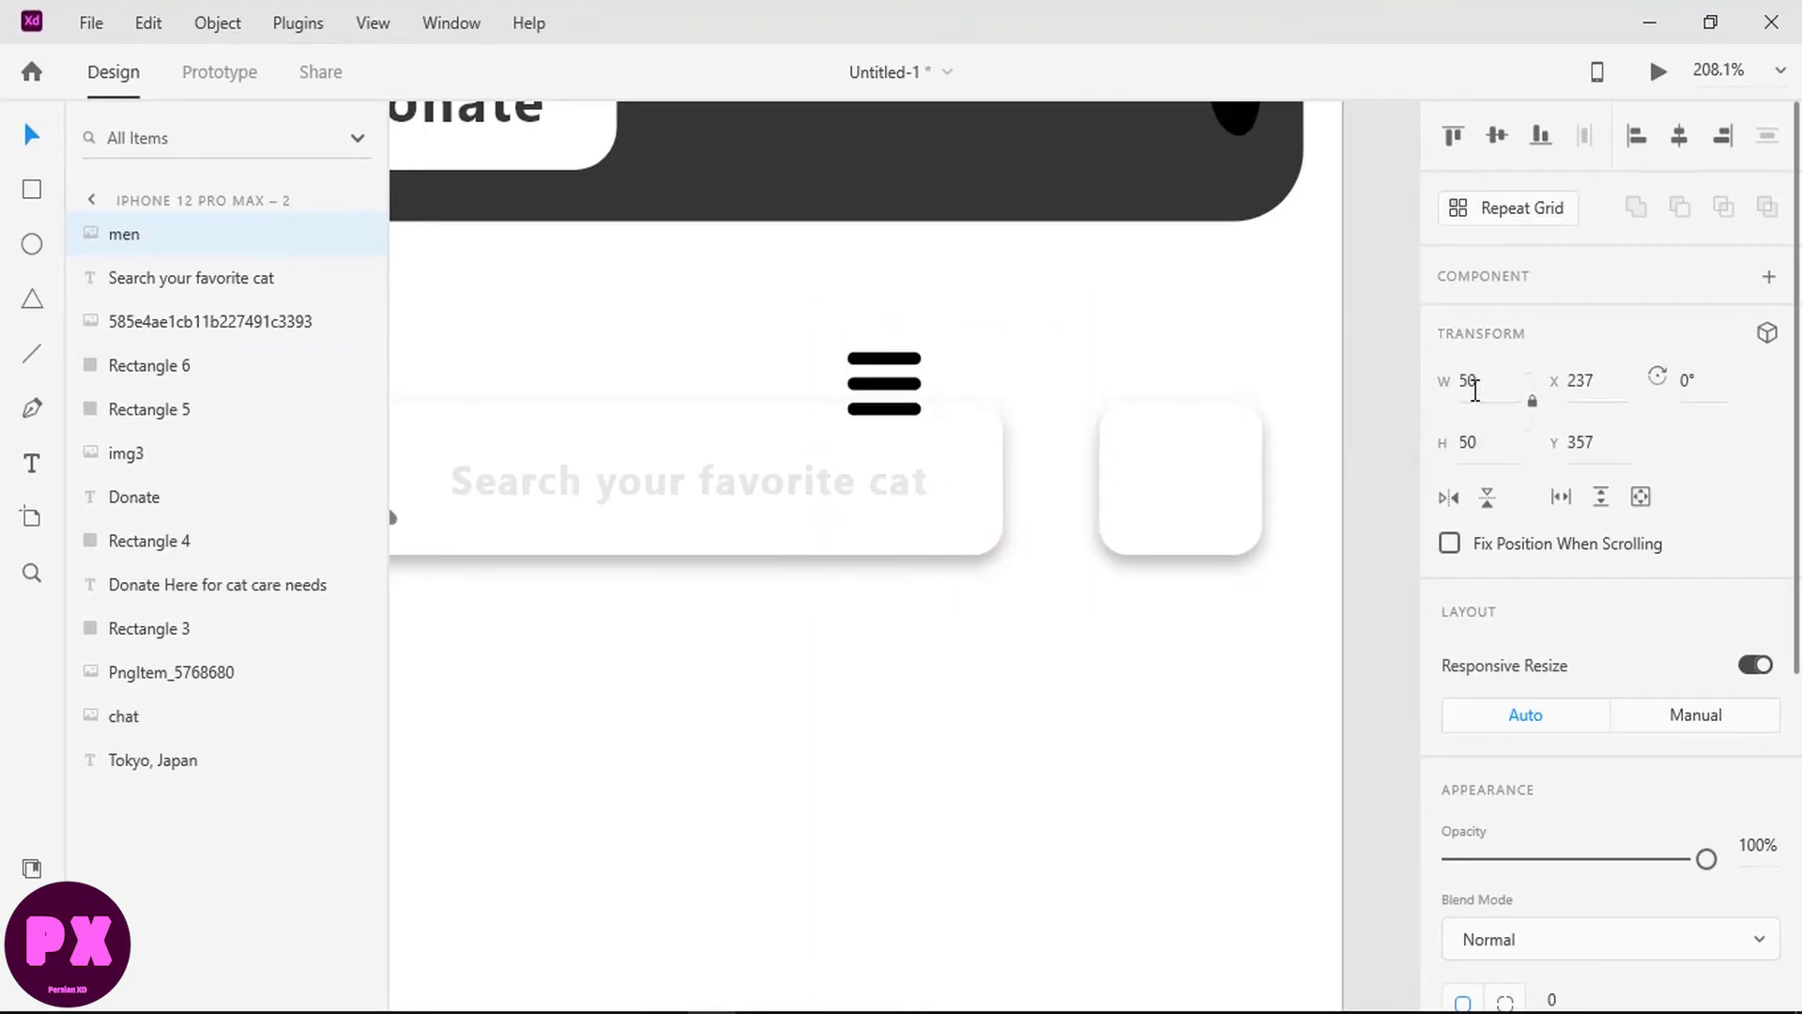
Step: Place the menu icon on the small square beside the search bar and center it vertically and horizontally with that square
left_click_drag(882, 390, 1160, 484)
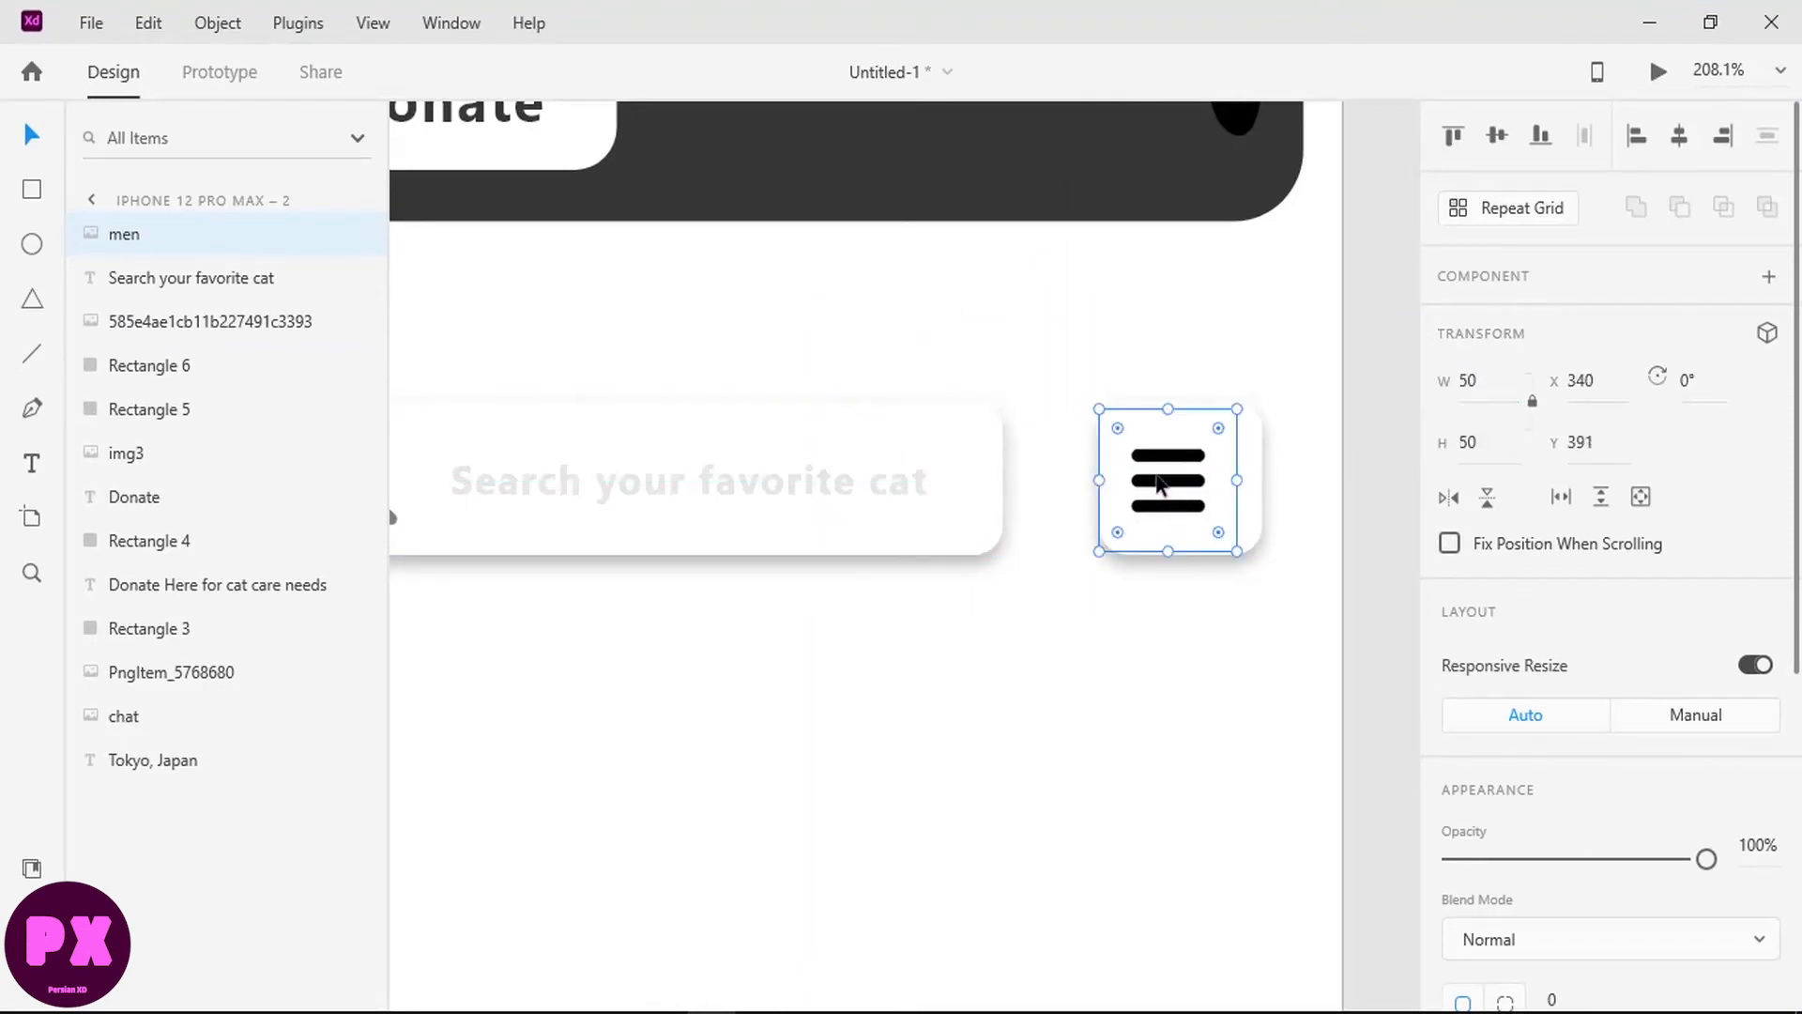
left_click(1252, 442, "shift")
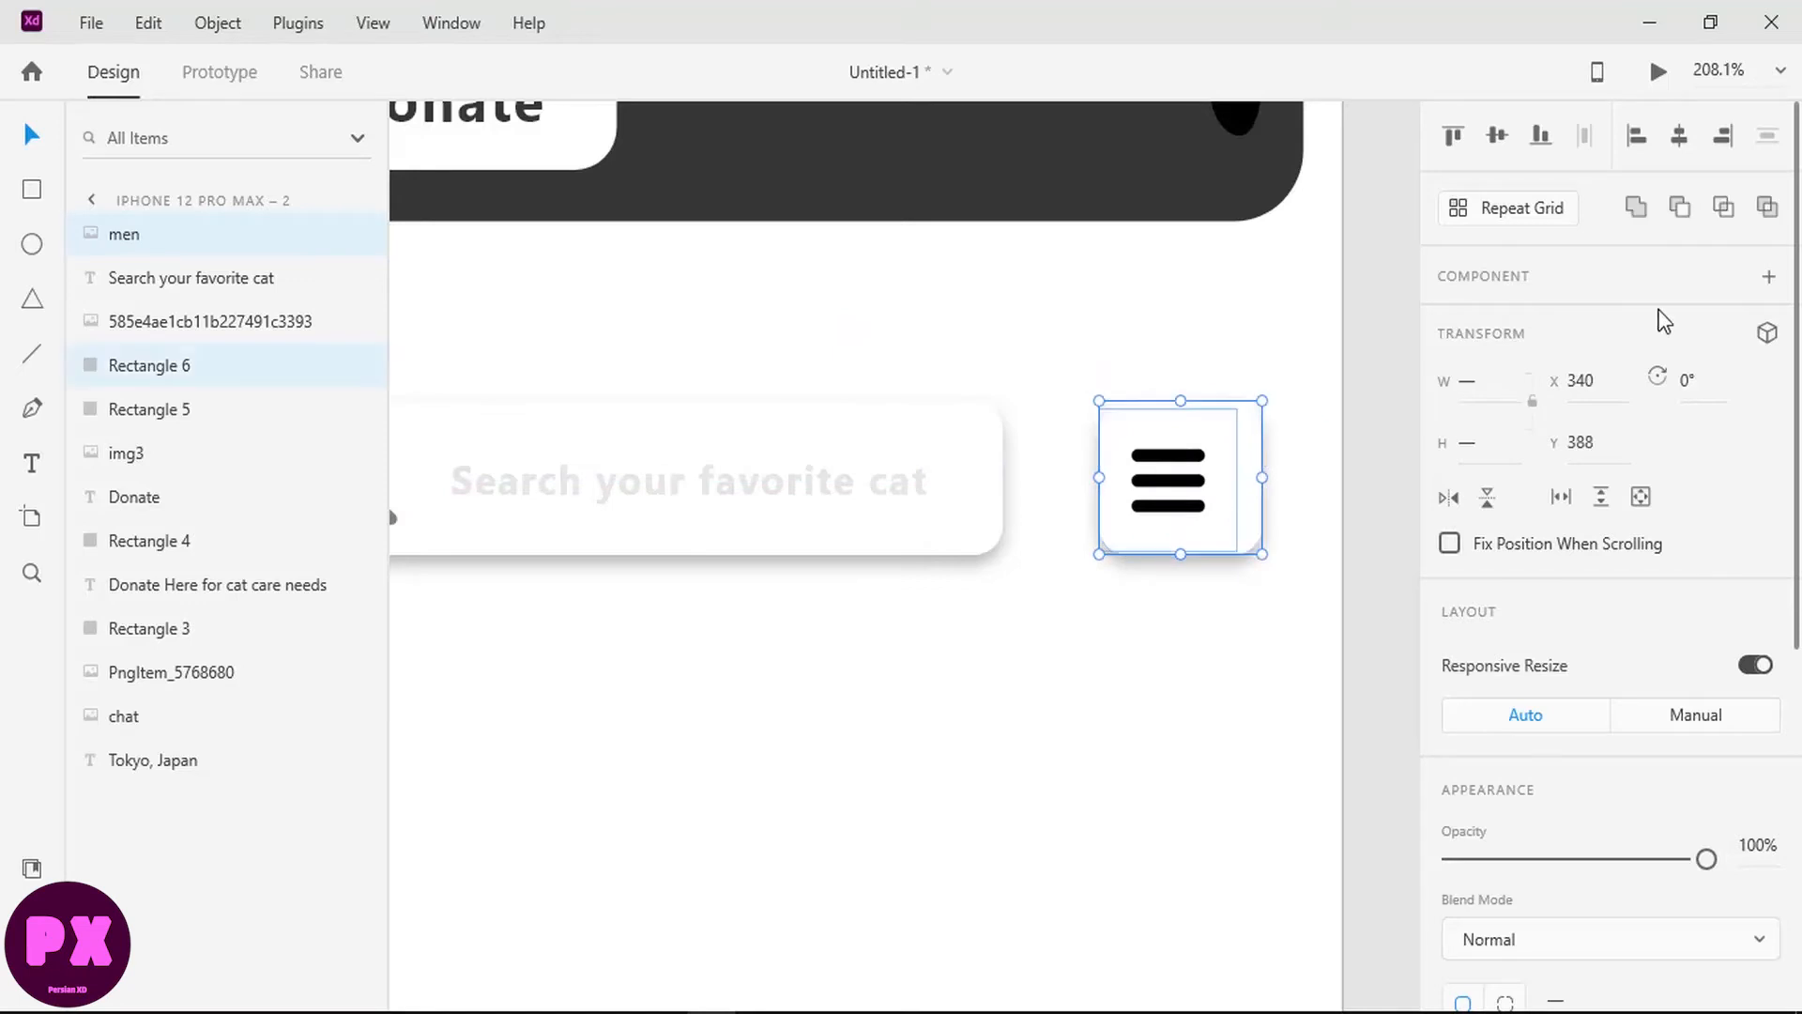
left_click(1498, 138)
left_click(1685, 141)
Step: Add the text "Near By" below the left end of the search bar on the second artboard
key("ctrl+0")
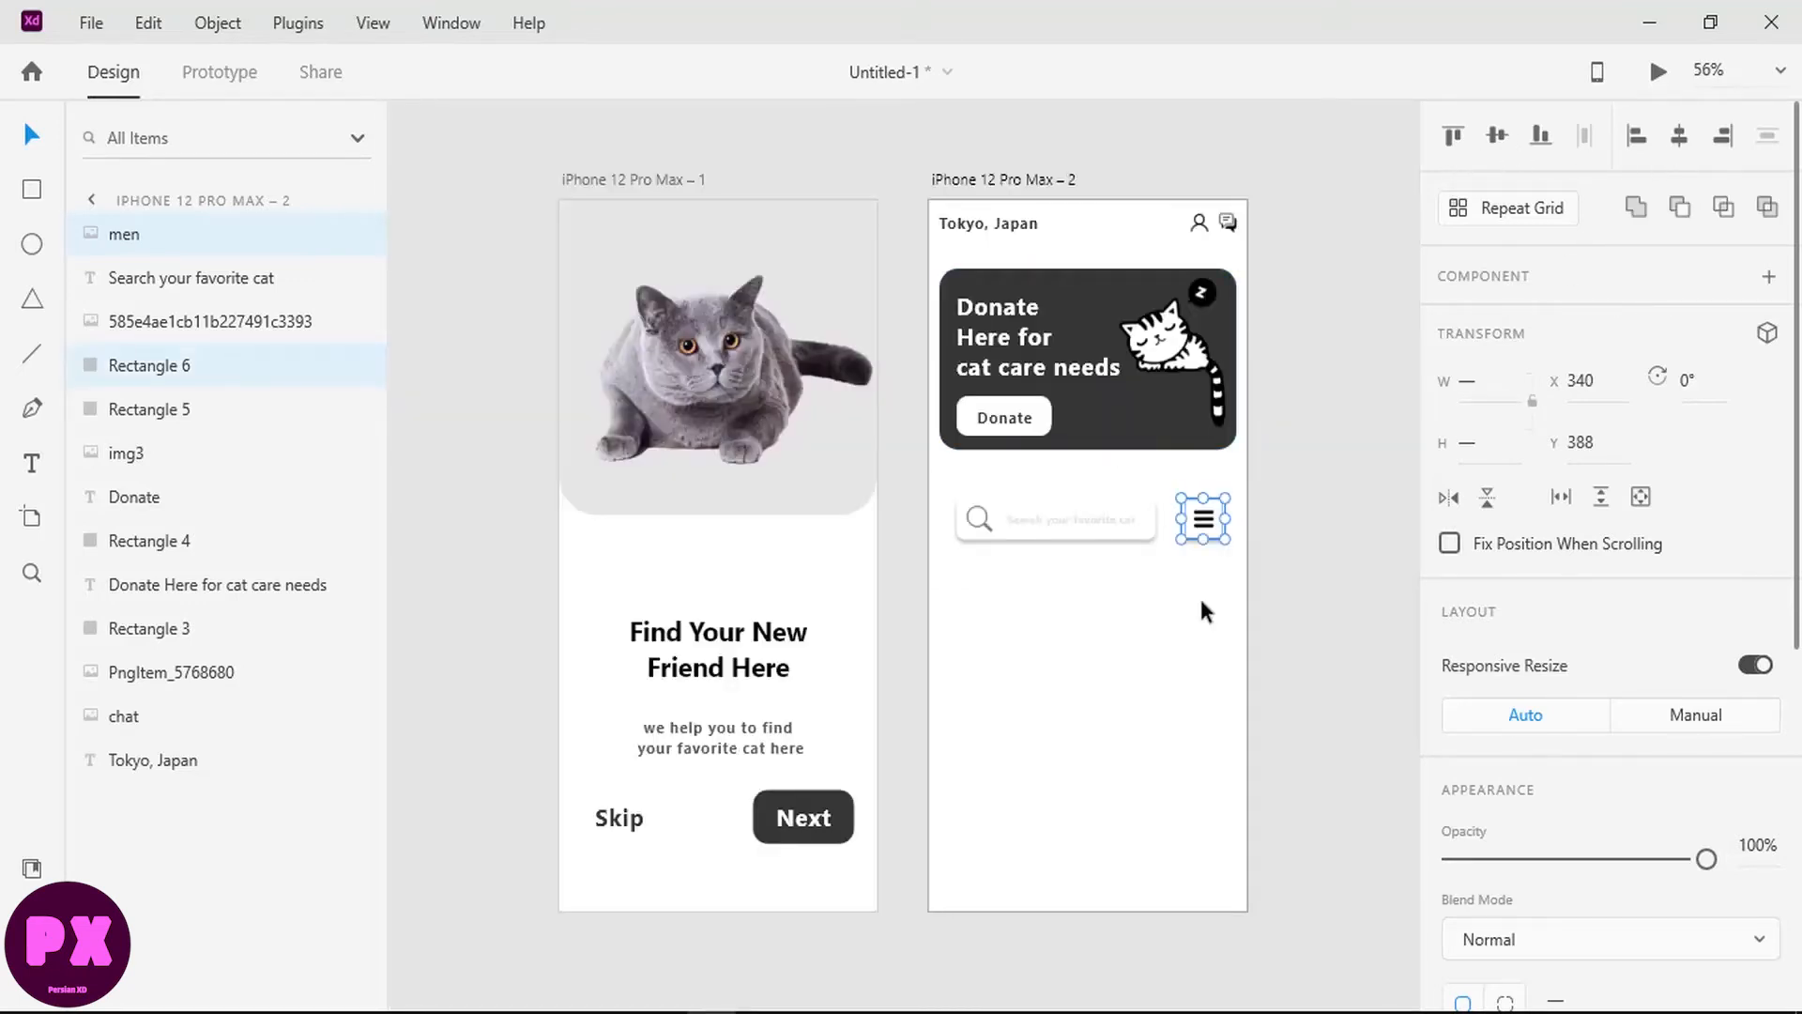
scroll(1017, 527, "up", 5)
scroll(826, 492, "down", 3)
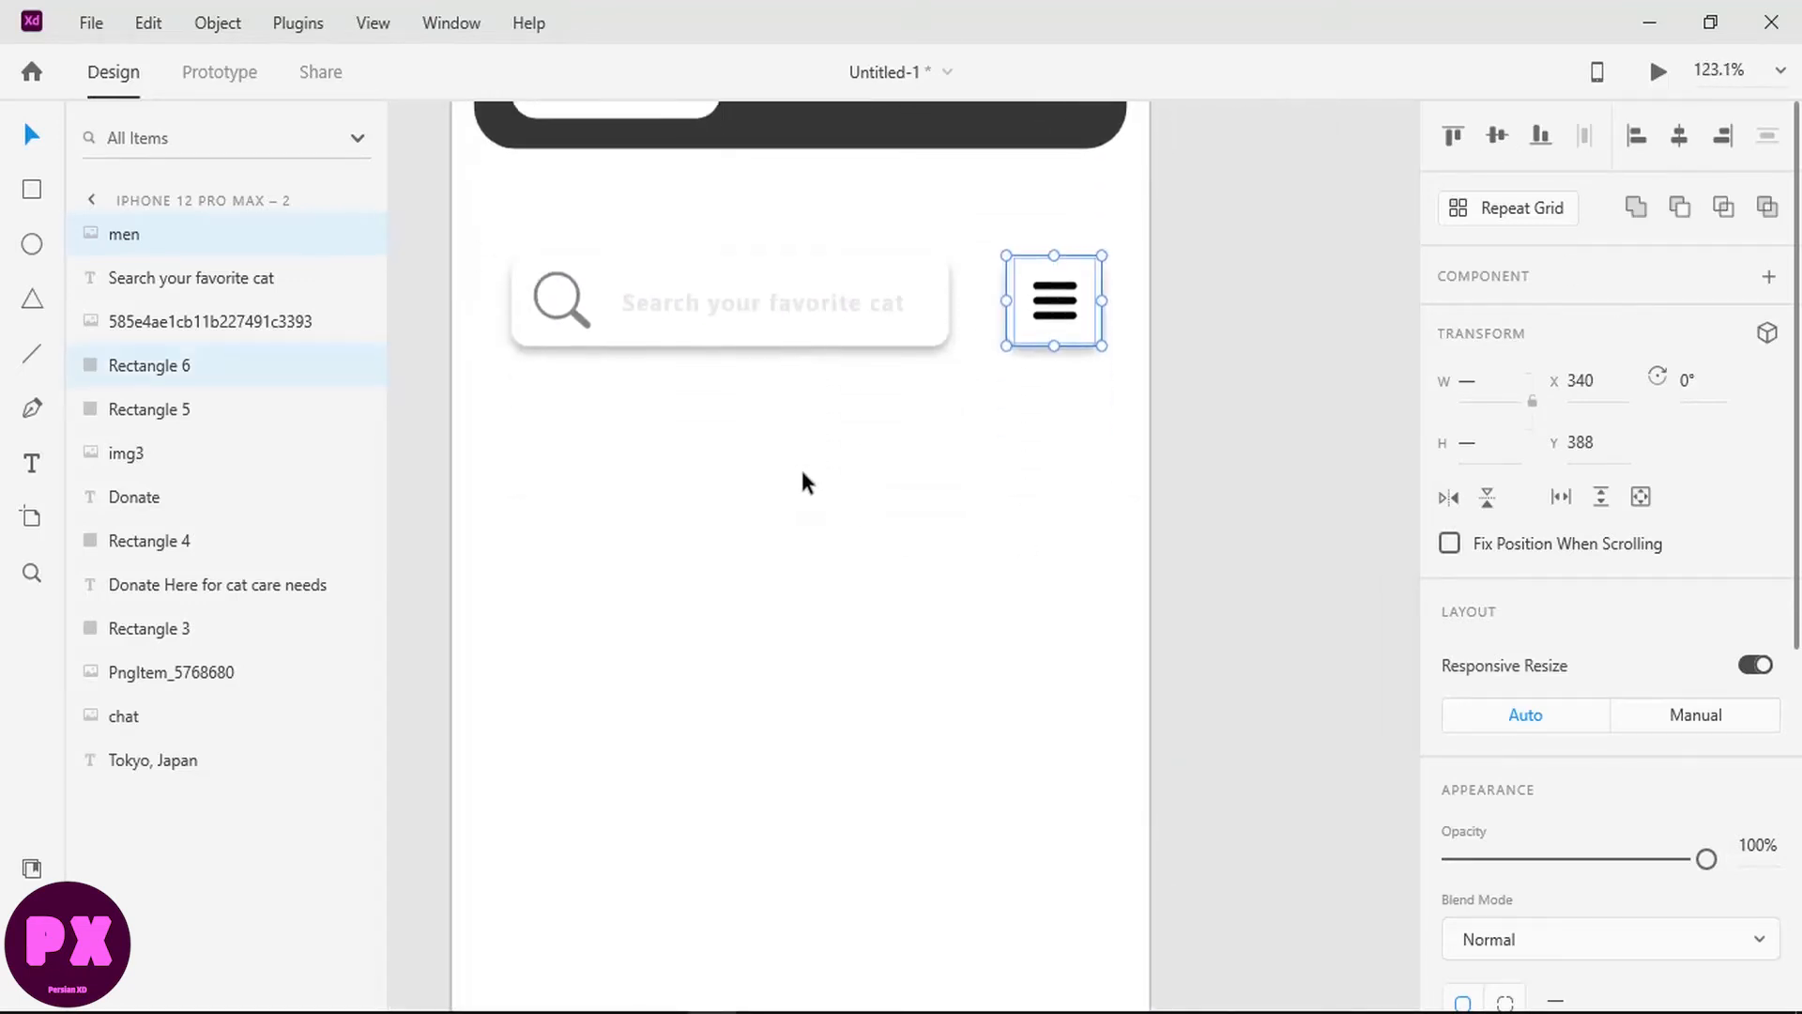
scroll(799, 465, "down", 3)
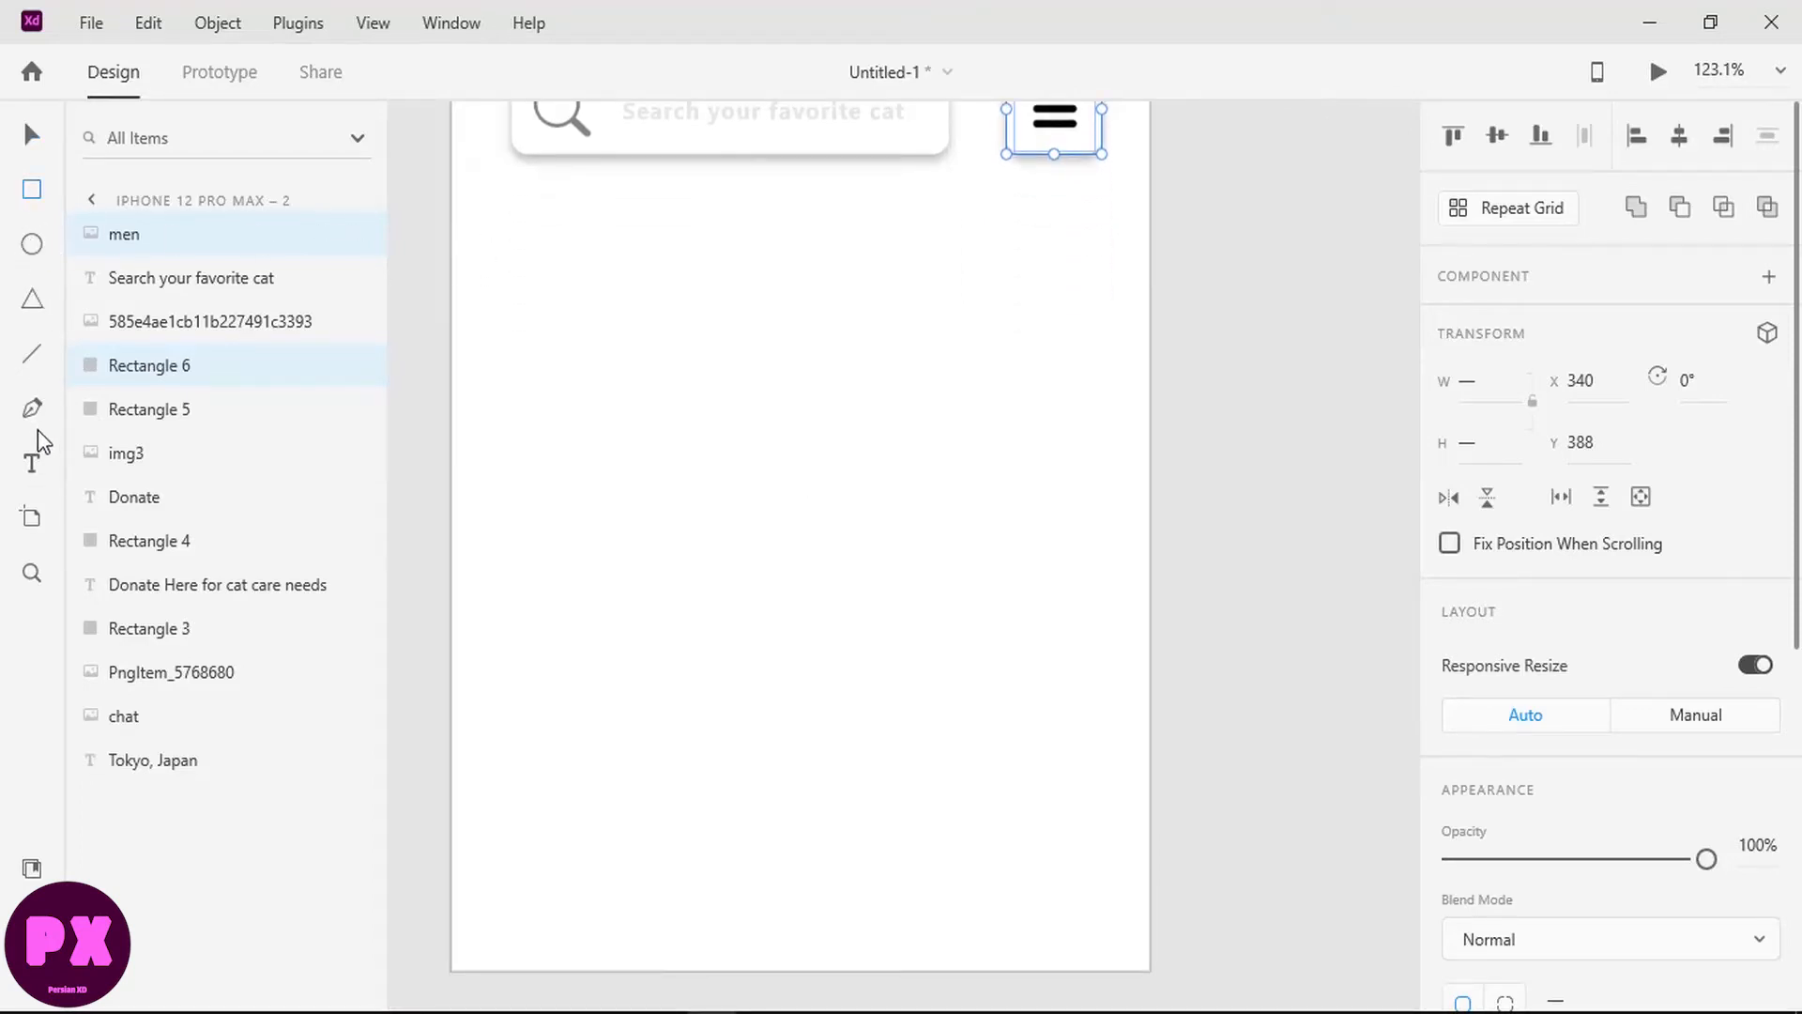
left_click(500, 264)
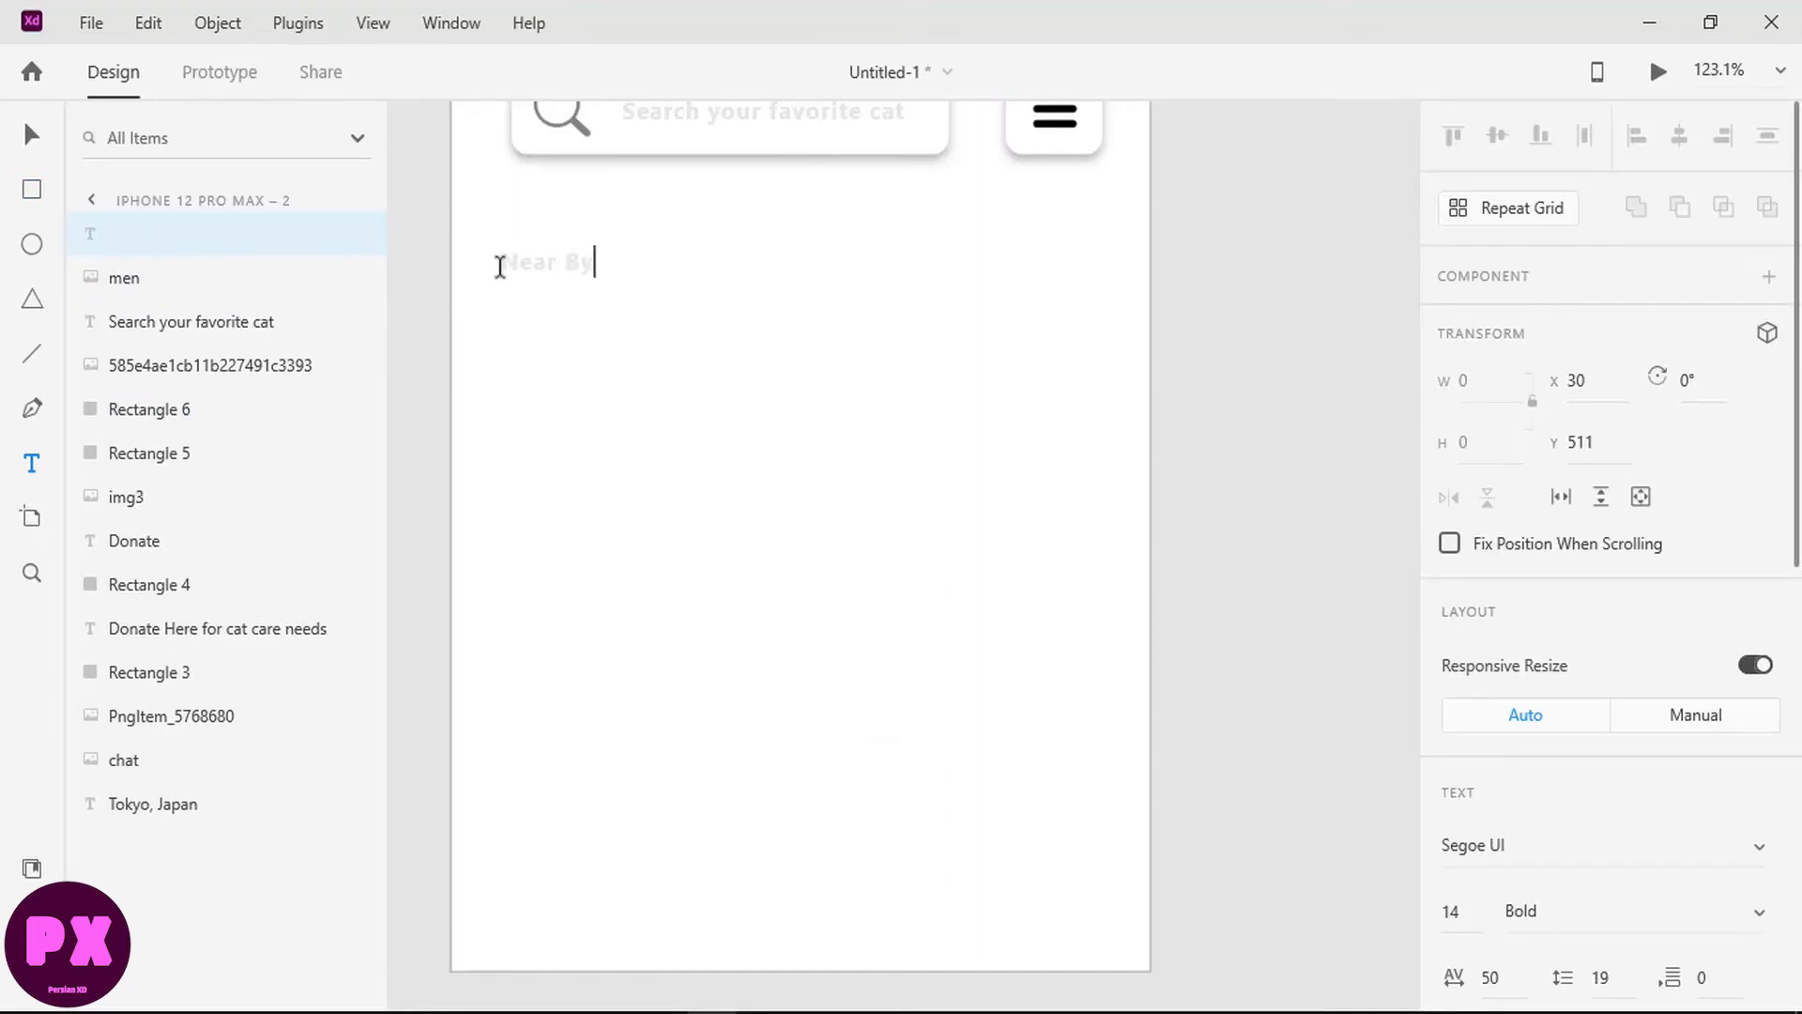
Step: Set the font size of the "Near By" heading to 20
key("ctrl+a")
scroll(1516, 335, "down", 7)
left_click(1451, 231)
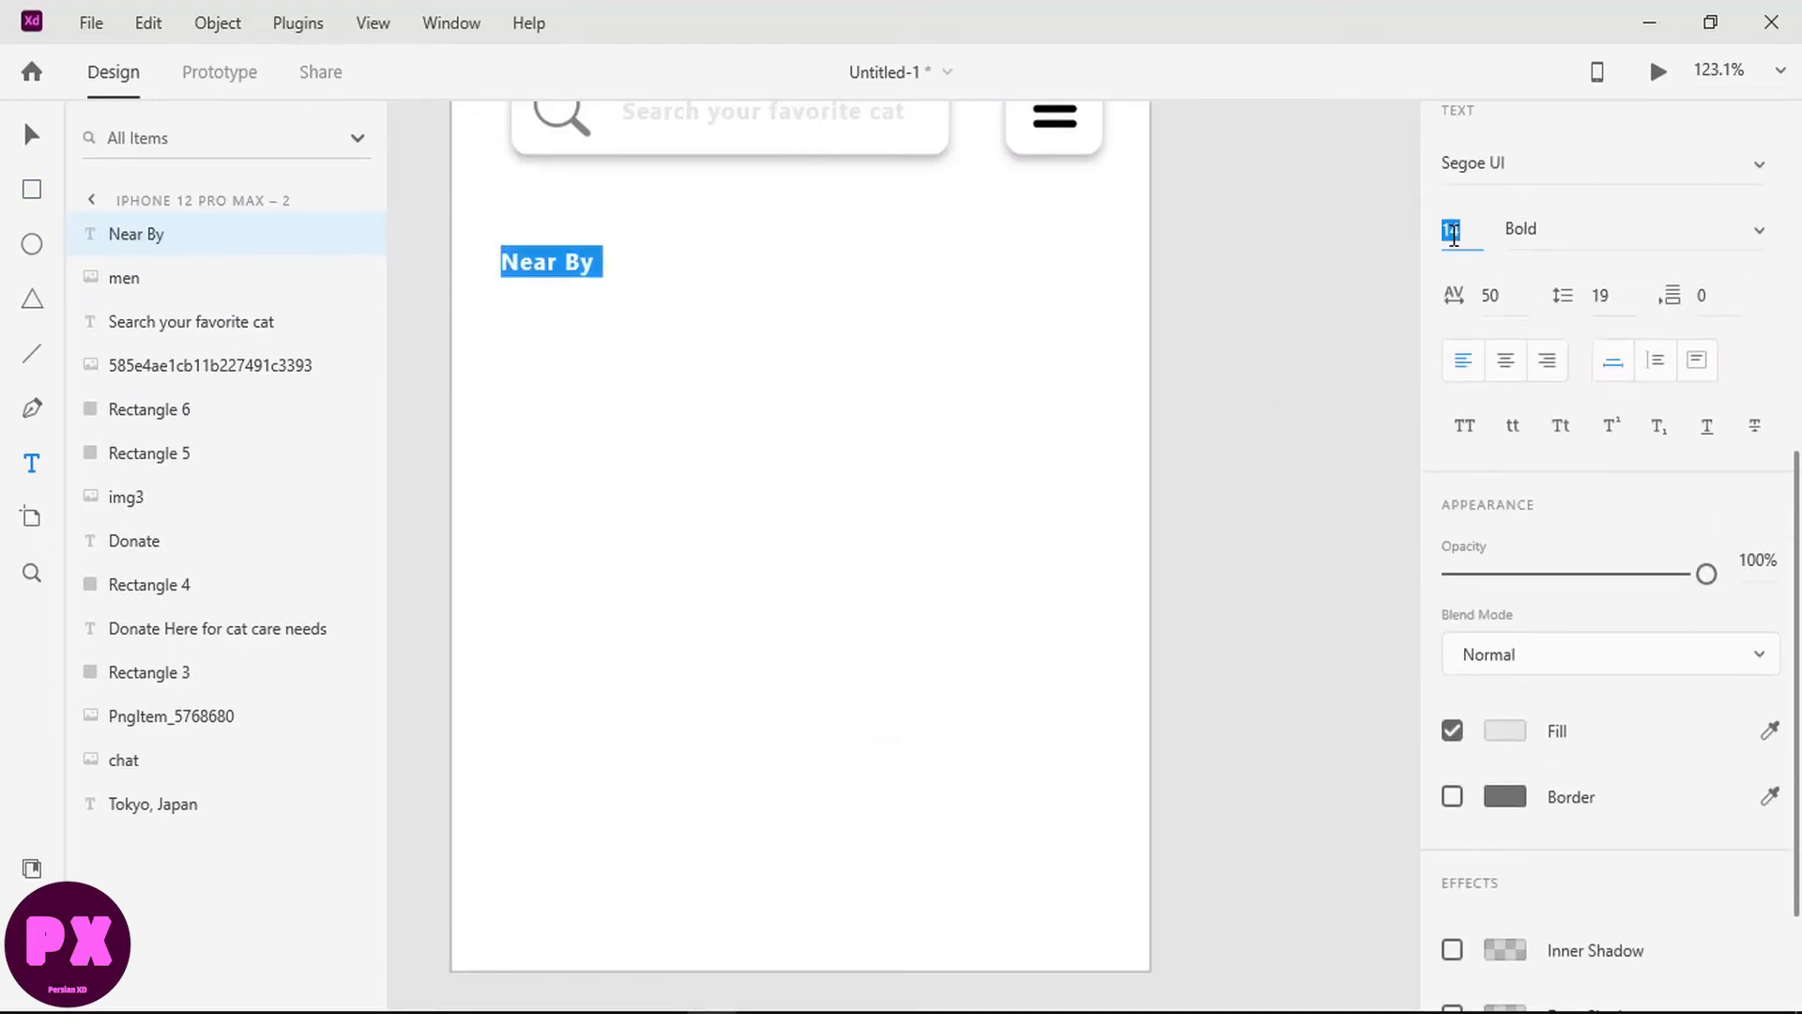
type("20")
key("Return")
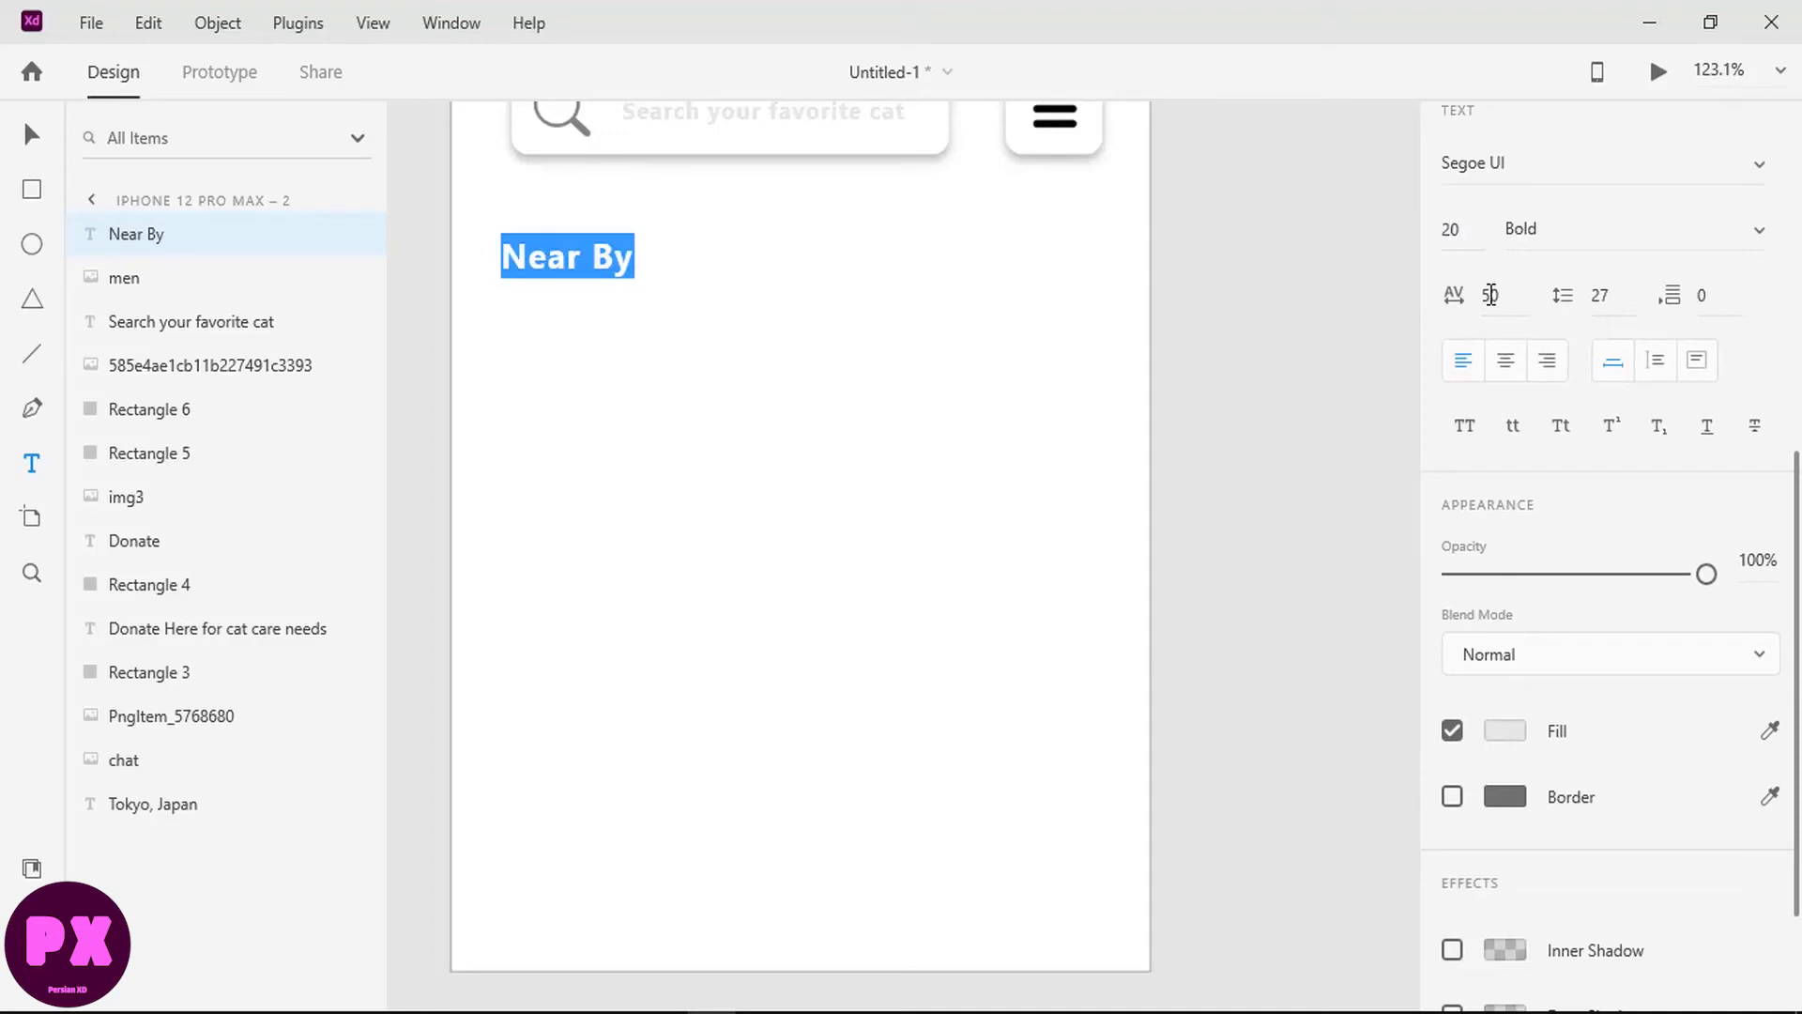
key("Escape")
Step: Color the "Near By" heading with the saved dark swatch #363636 and move it slightly down and toward the artboard's left edge
left_click(1502, 731)
left_click(1174, 890)
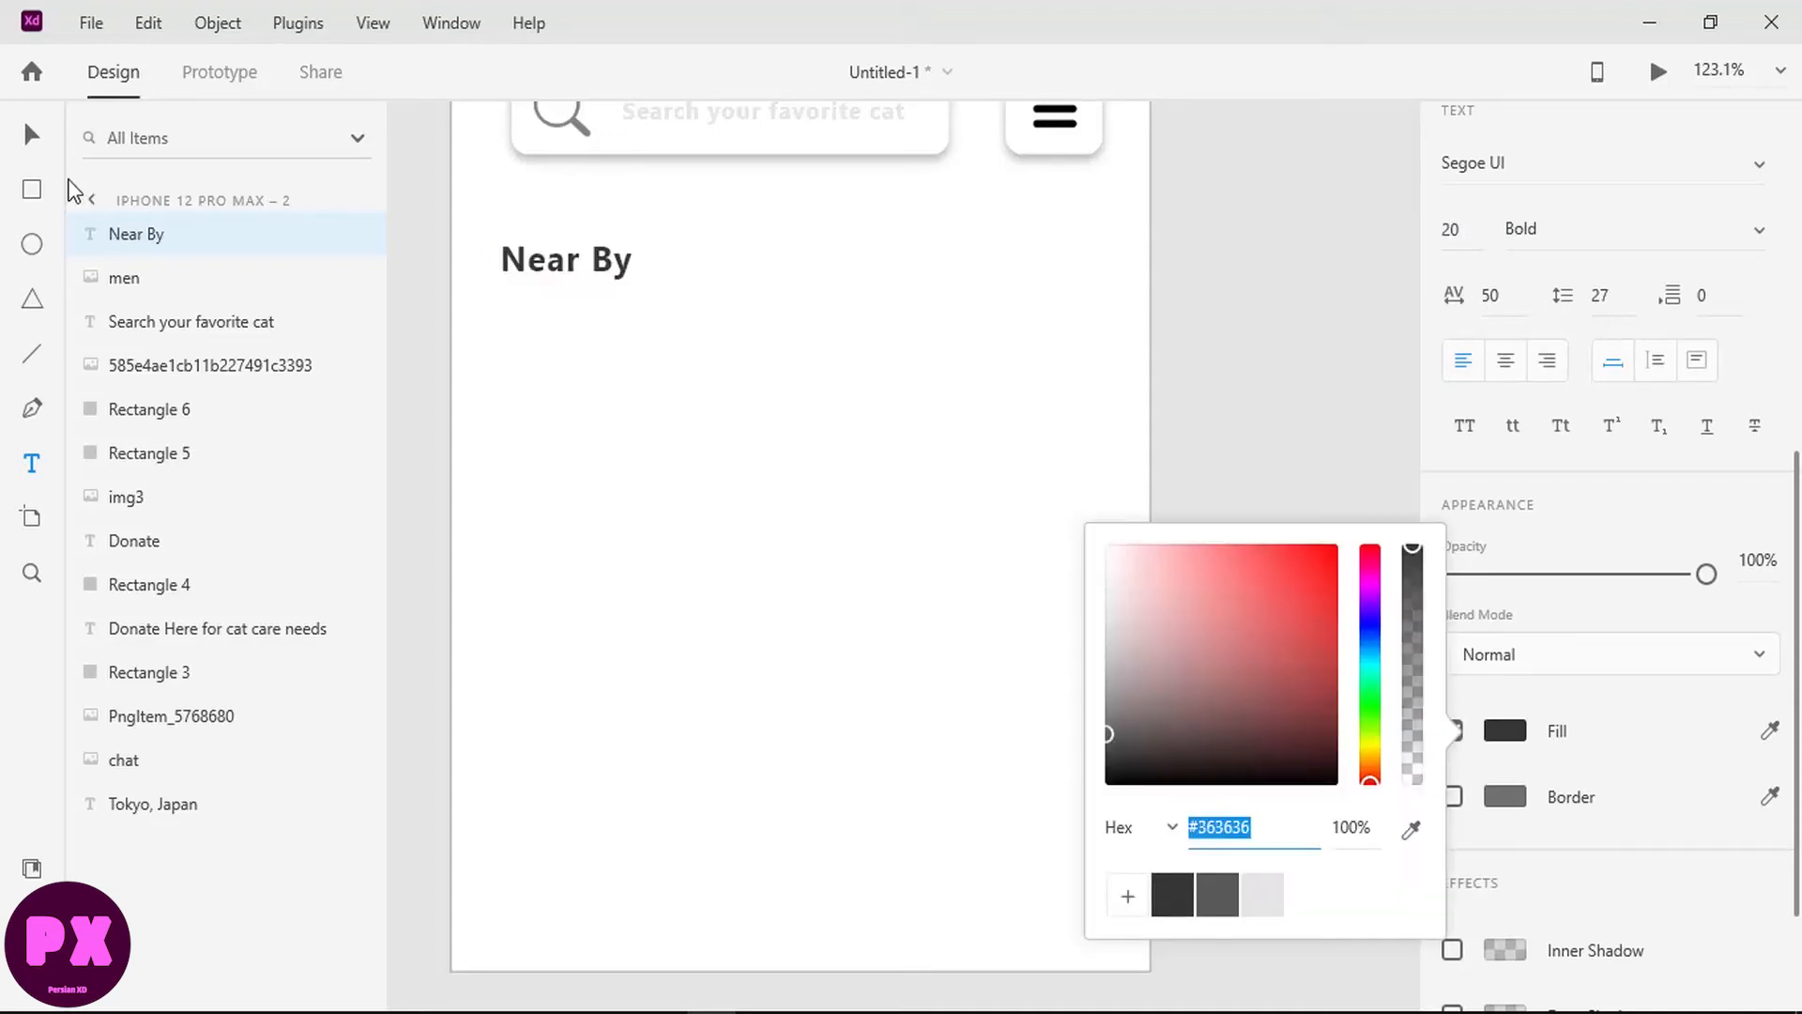
left_click(31, 135)
mouse_move(537, 271)
left_mouse_down()
mouse_move(519, 317)
mouse_move(516, 293)
left_mouse_up()
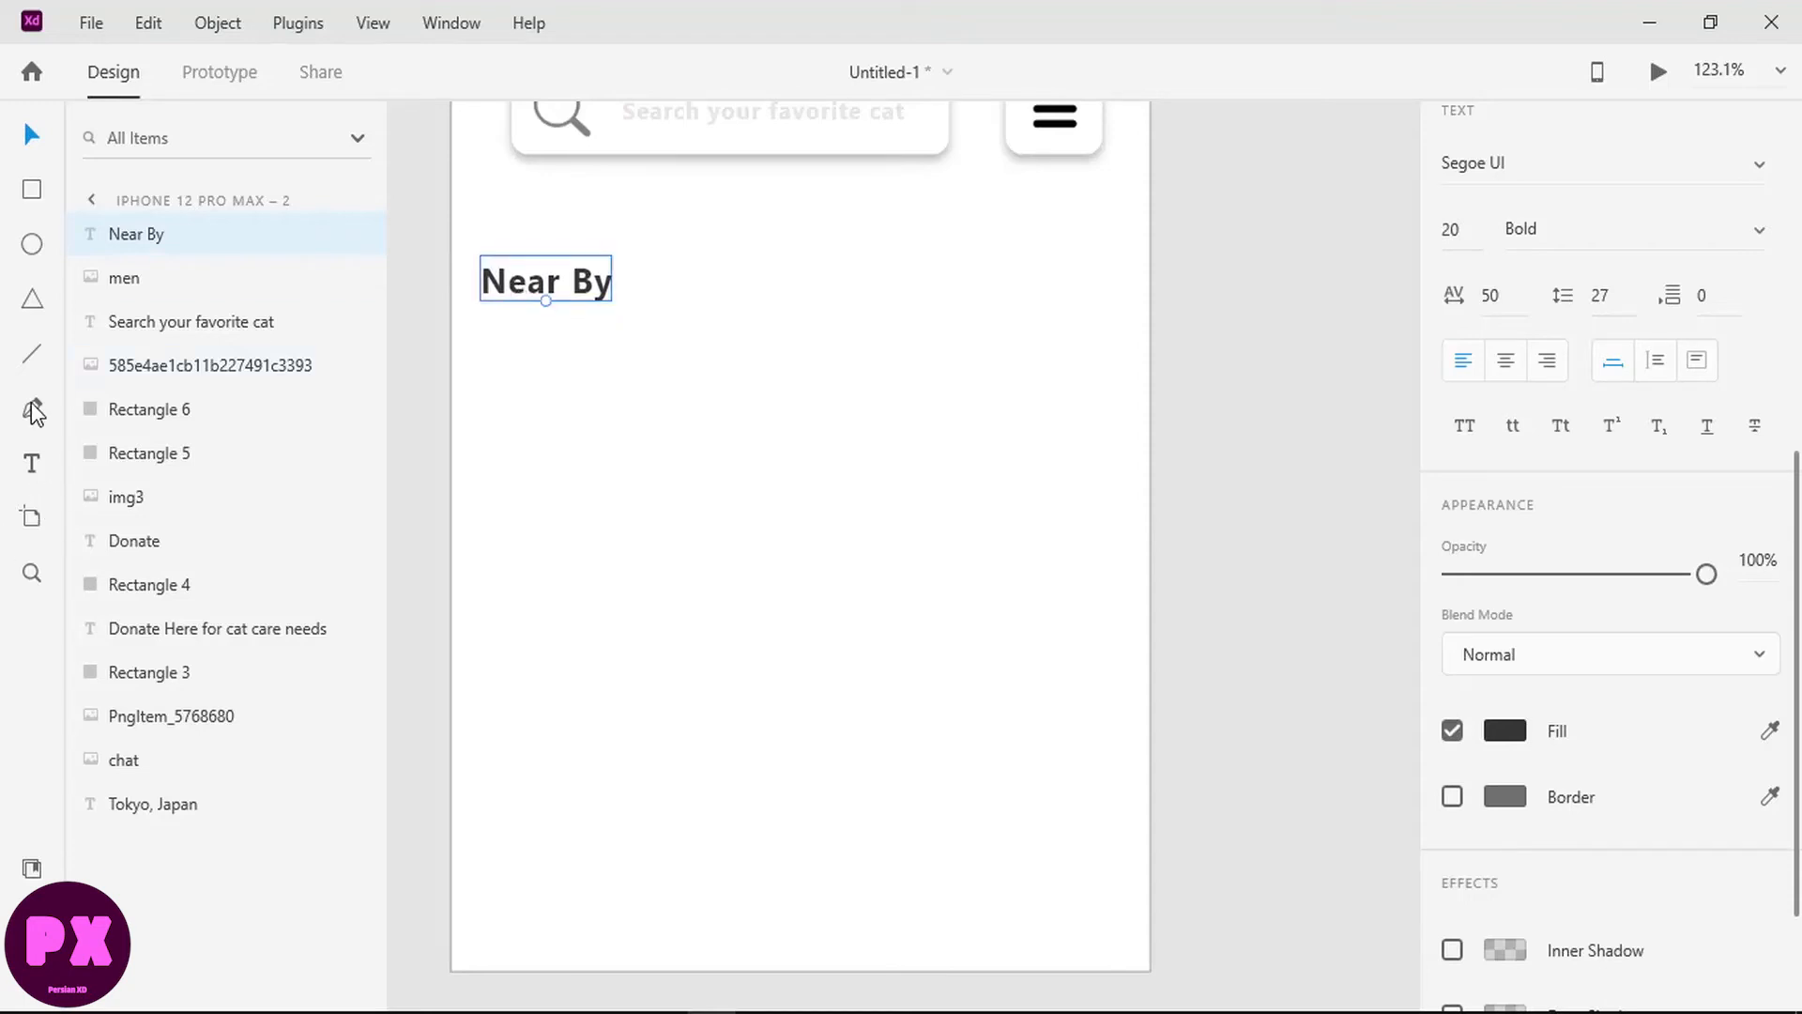
Step: Add the text "view all >" at the artboard's right side across from "Near By" and color it with the #585858 swatch
left_click(32, 462)
left_click(983, 271)
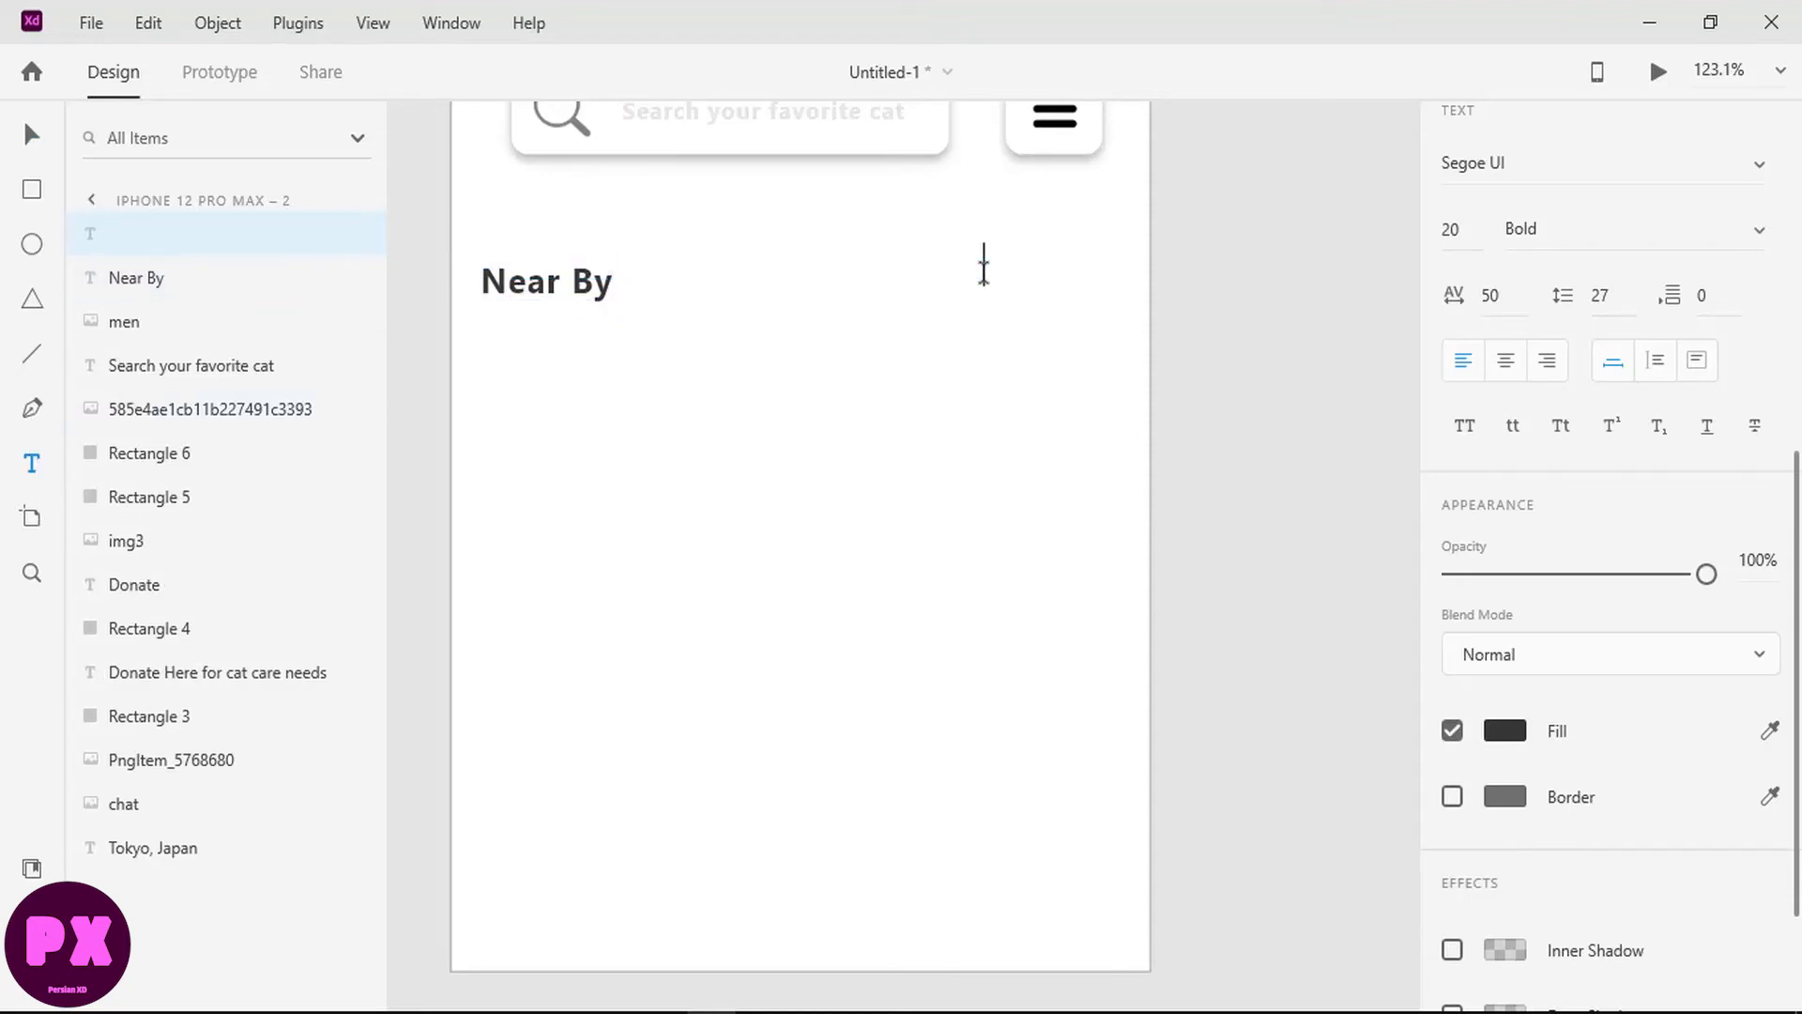
type("view all >")
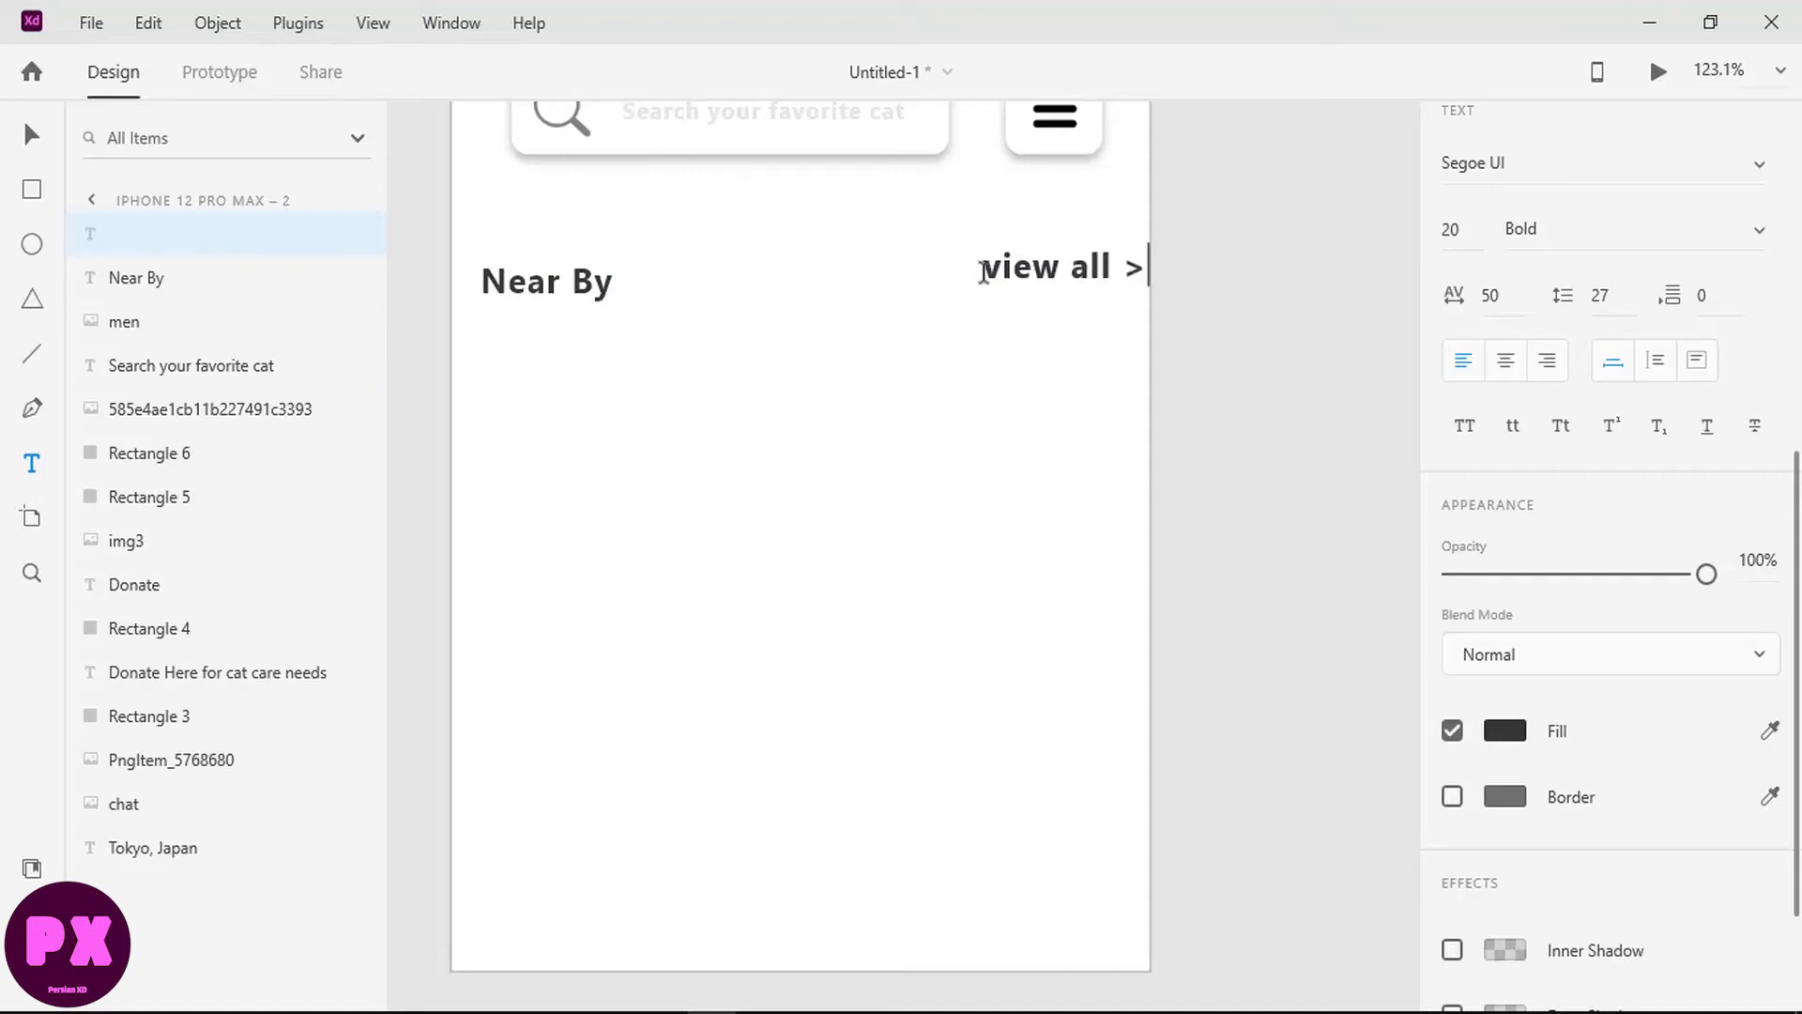
key("ctrl+a")
left_click(1504, 732)
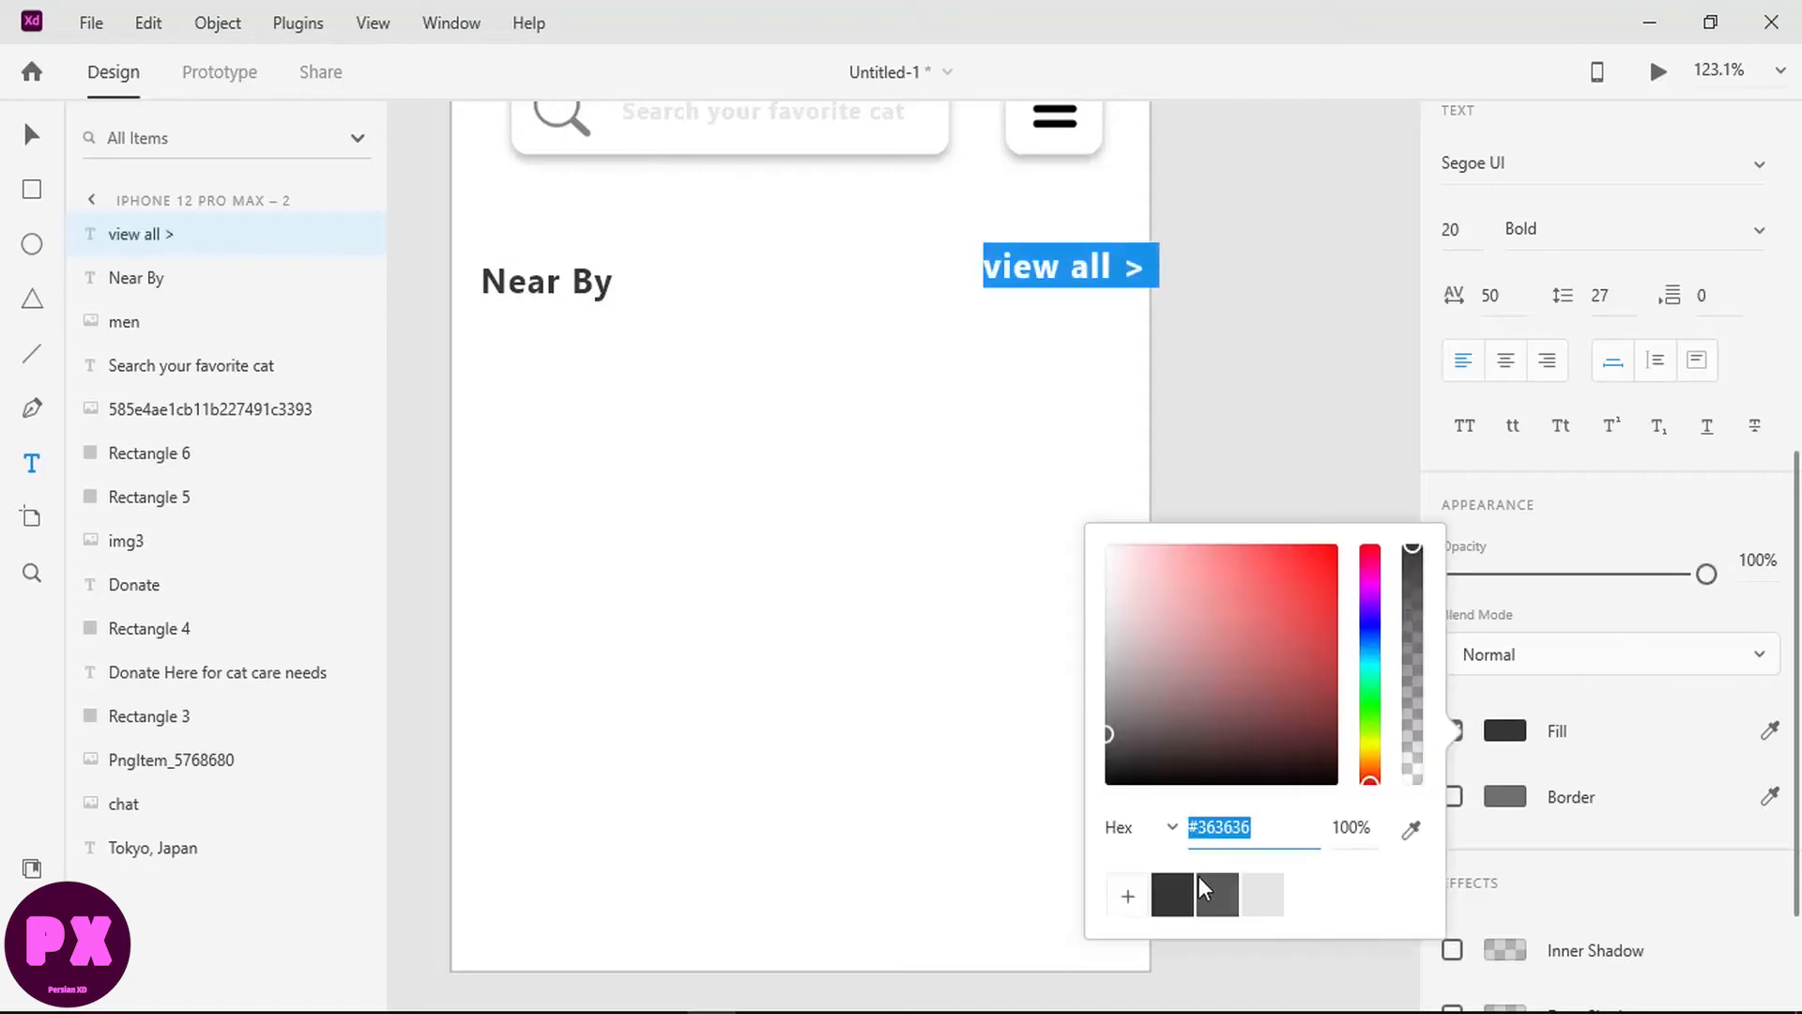
left_click(1218, 894)
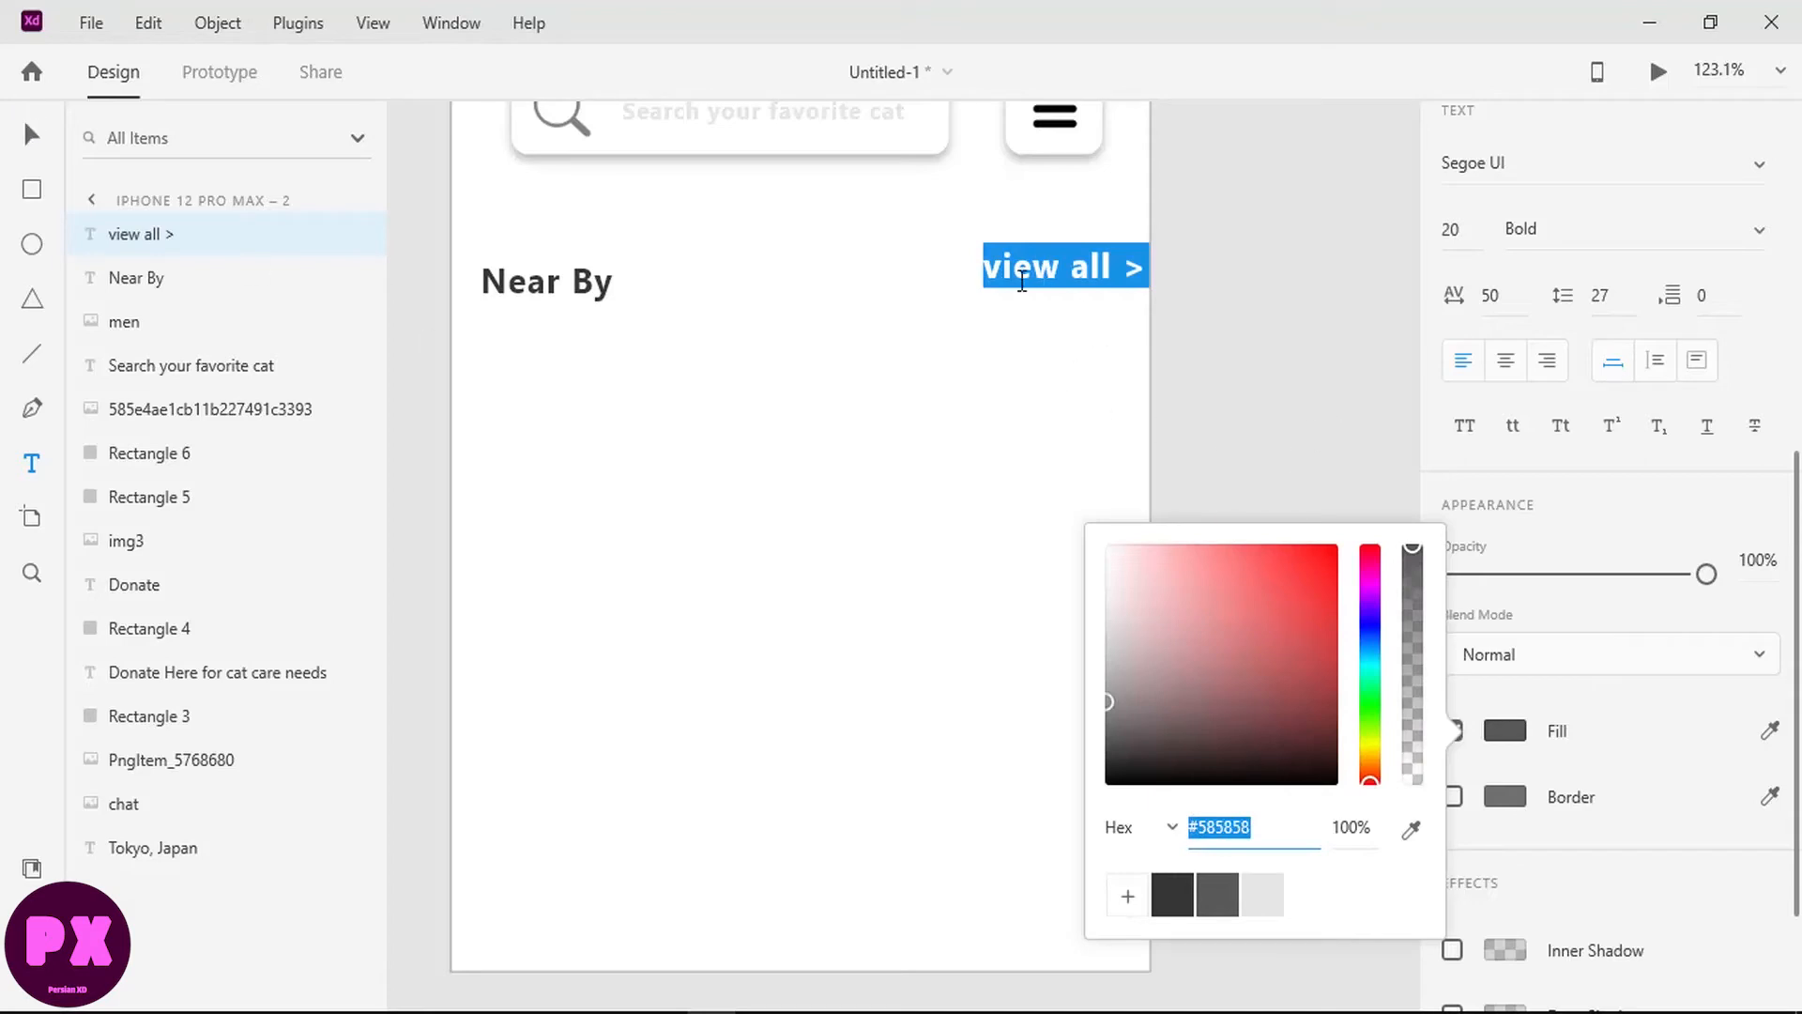
key("Escape")
Step: Change the "view all >" text's fill to a custom neutral grey lighter than #585858
left_click(542, 286, "shift")
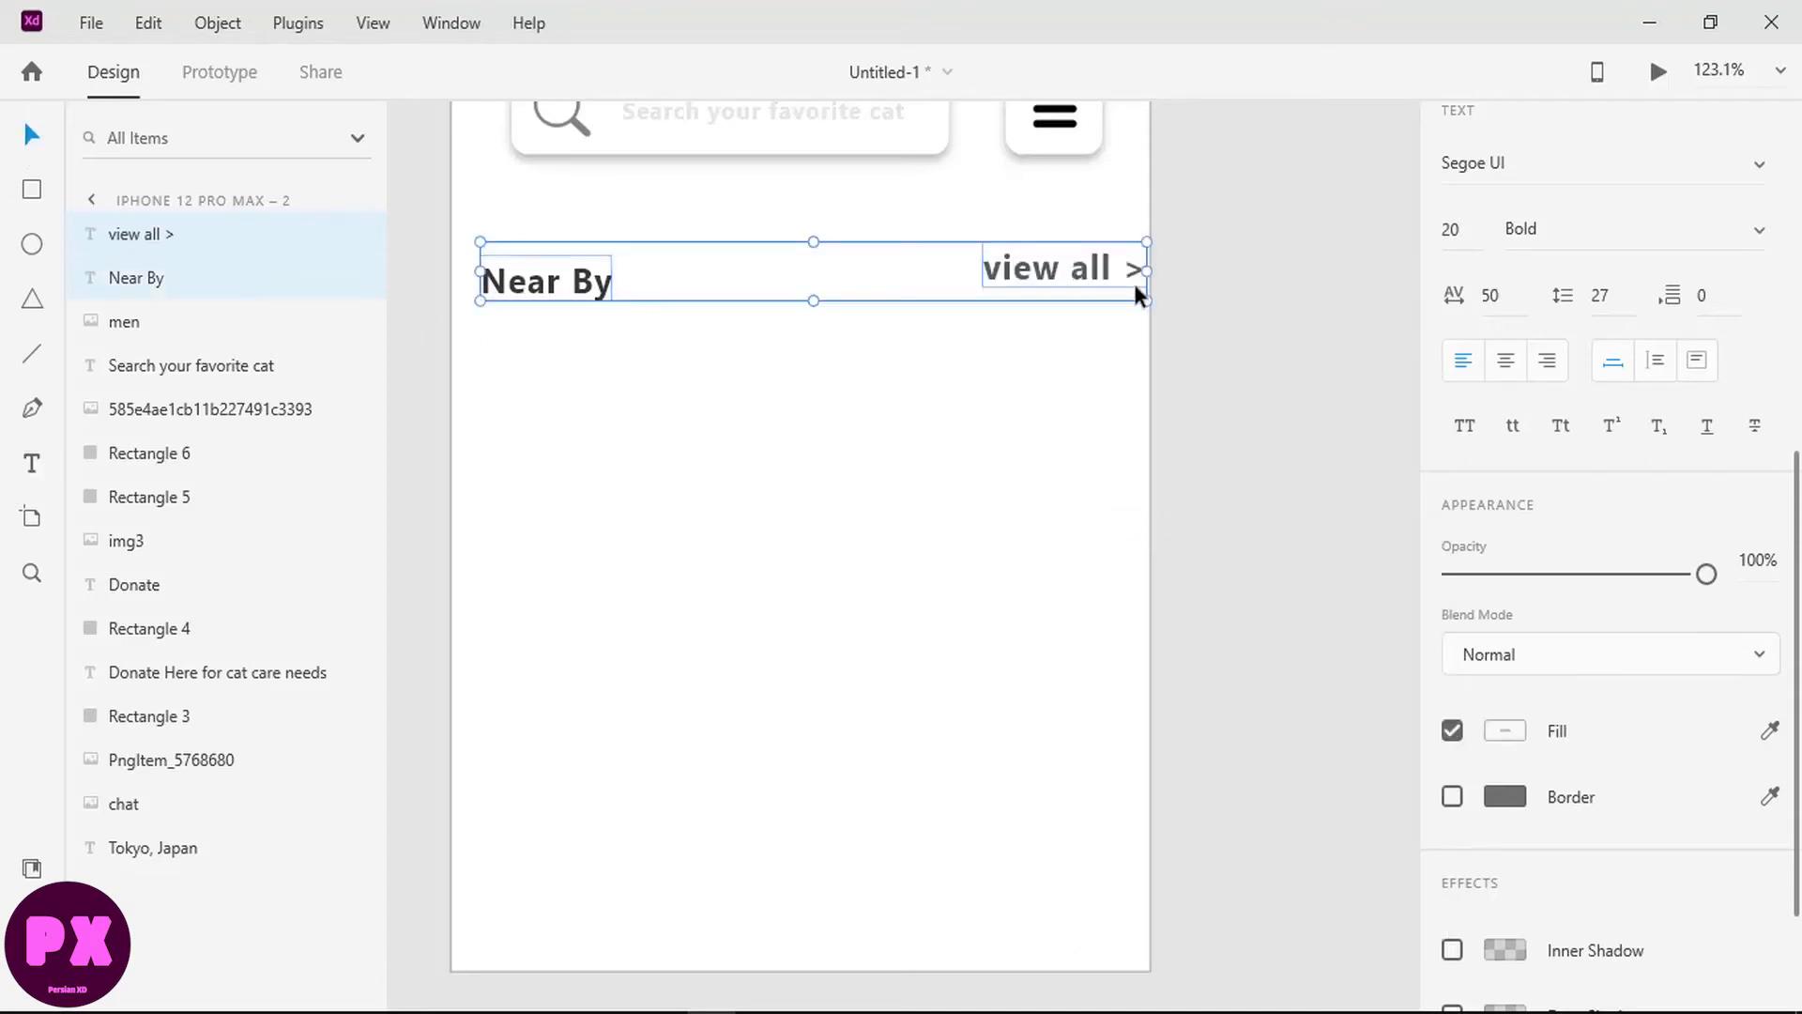
double_click(1096, 274)
left_click(1505, 731)
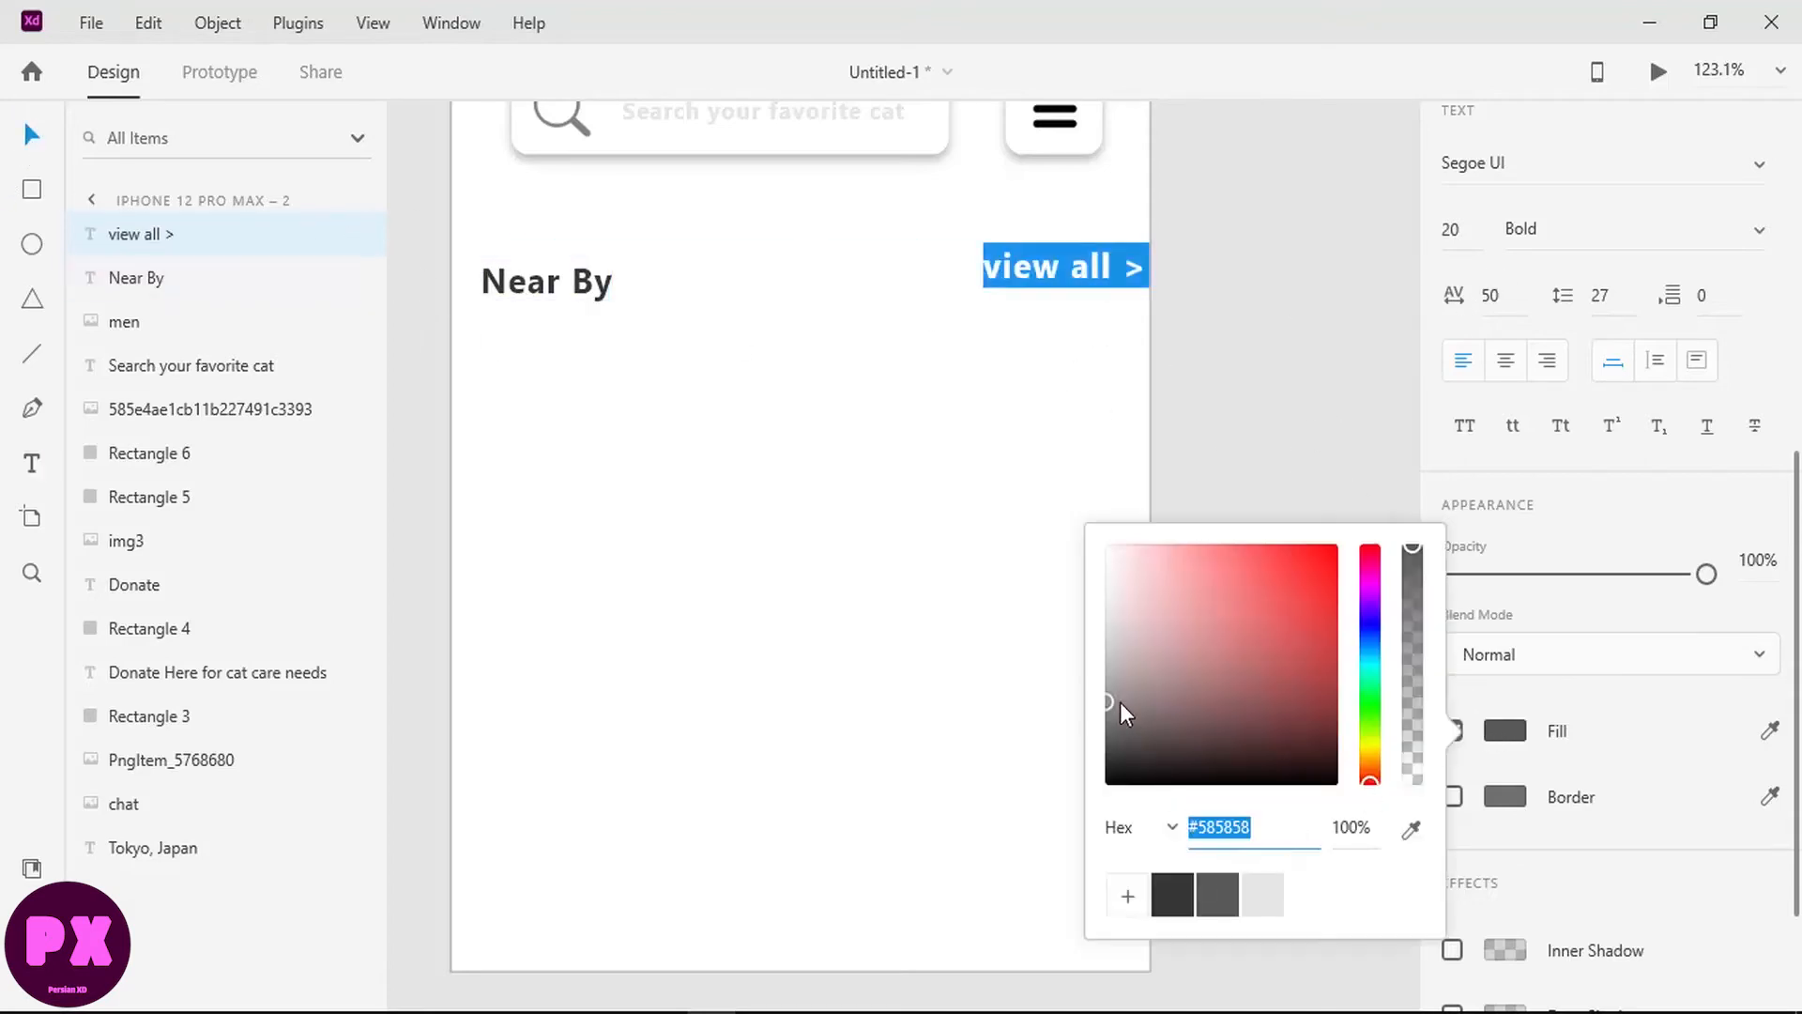
left_click_drag(1113, 697, 1100, 661)
key("Escape")
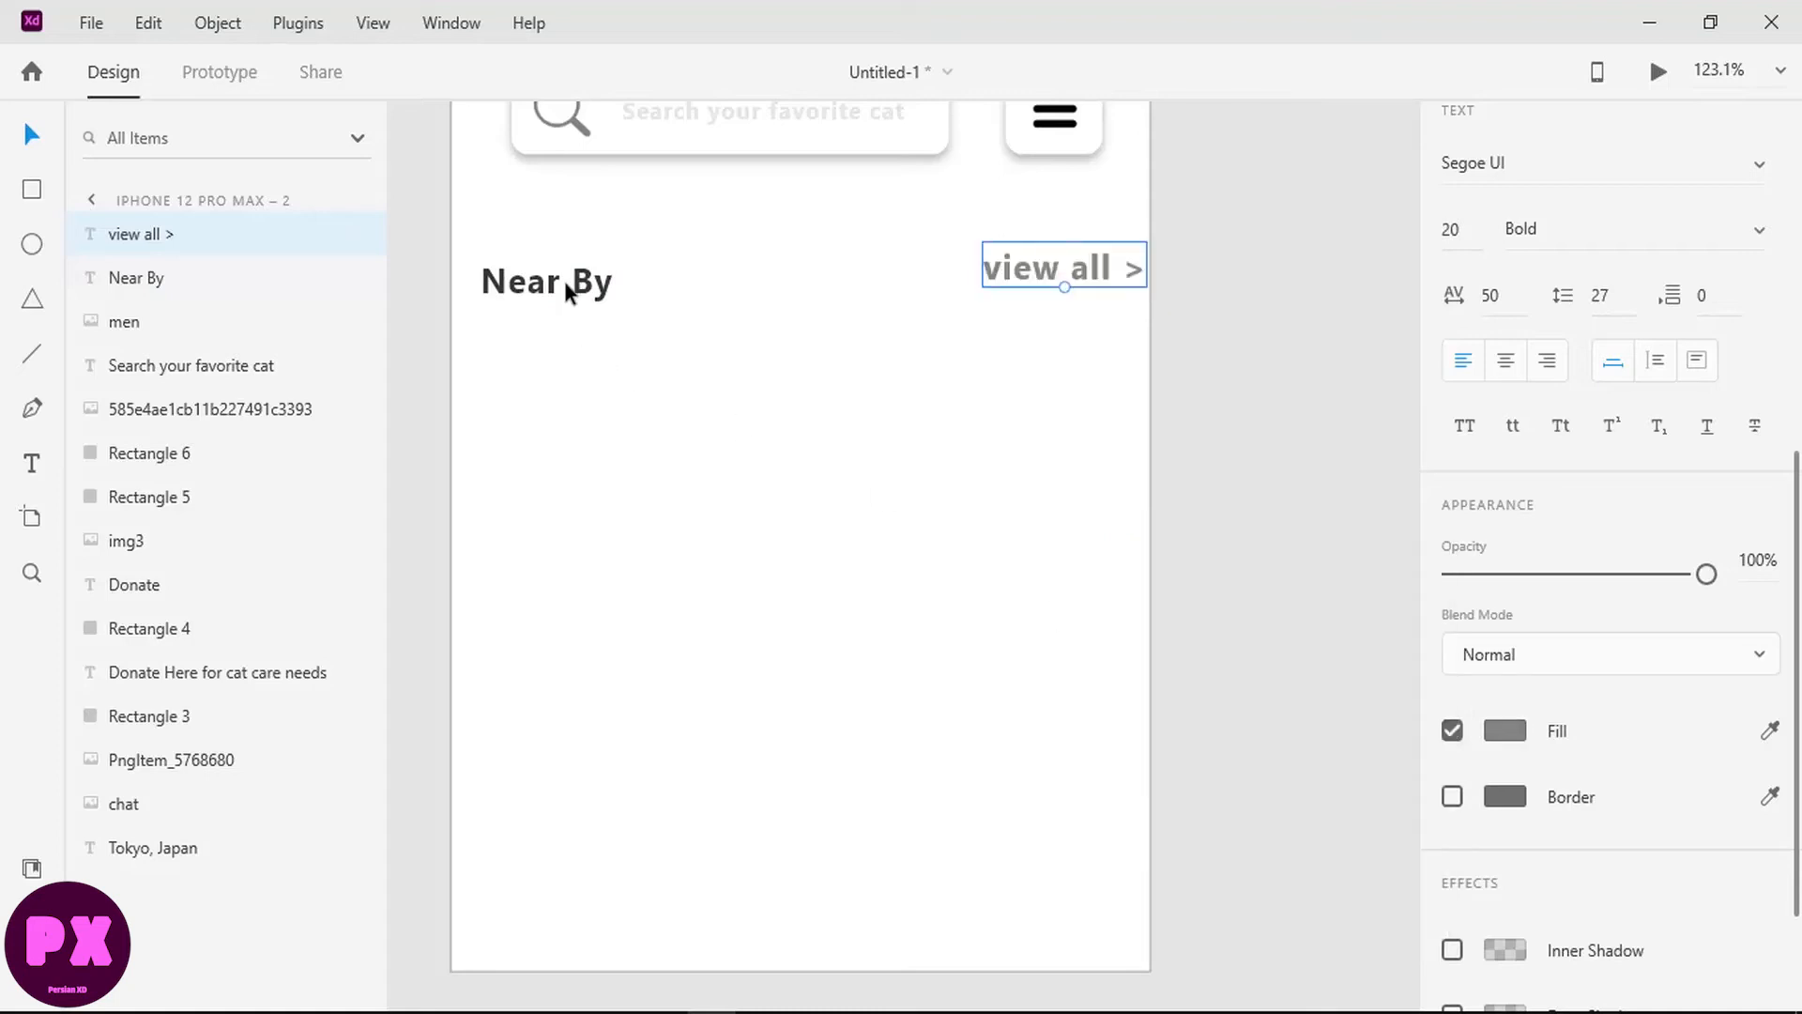
Step: Align "Near By" and "view all >" on their vertical middles and shift "view all >" left, away from the artboard edge
left_click(565, 280, "shift")
left_click(1499, 136)
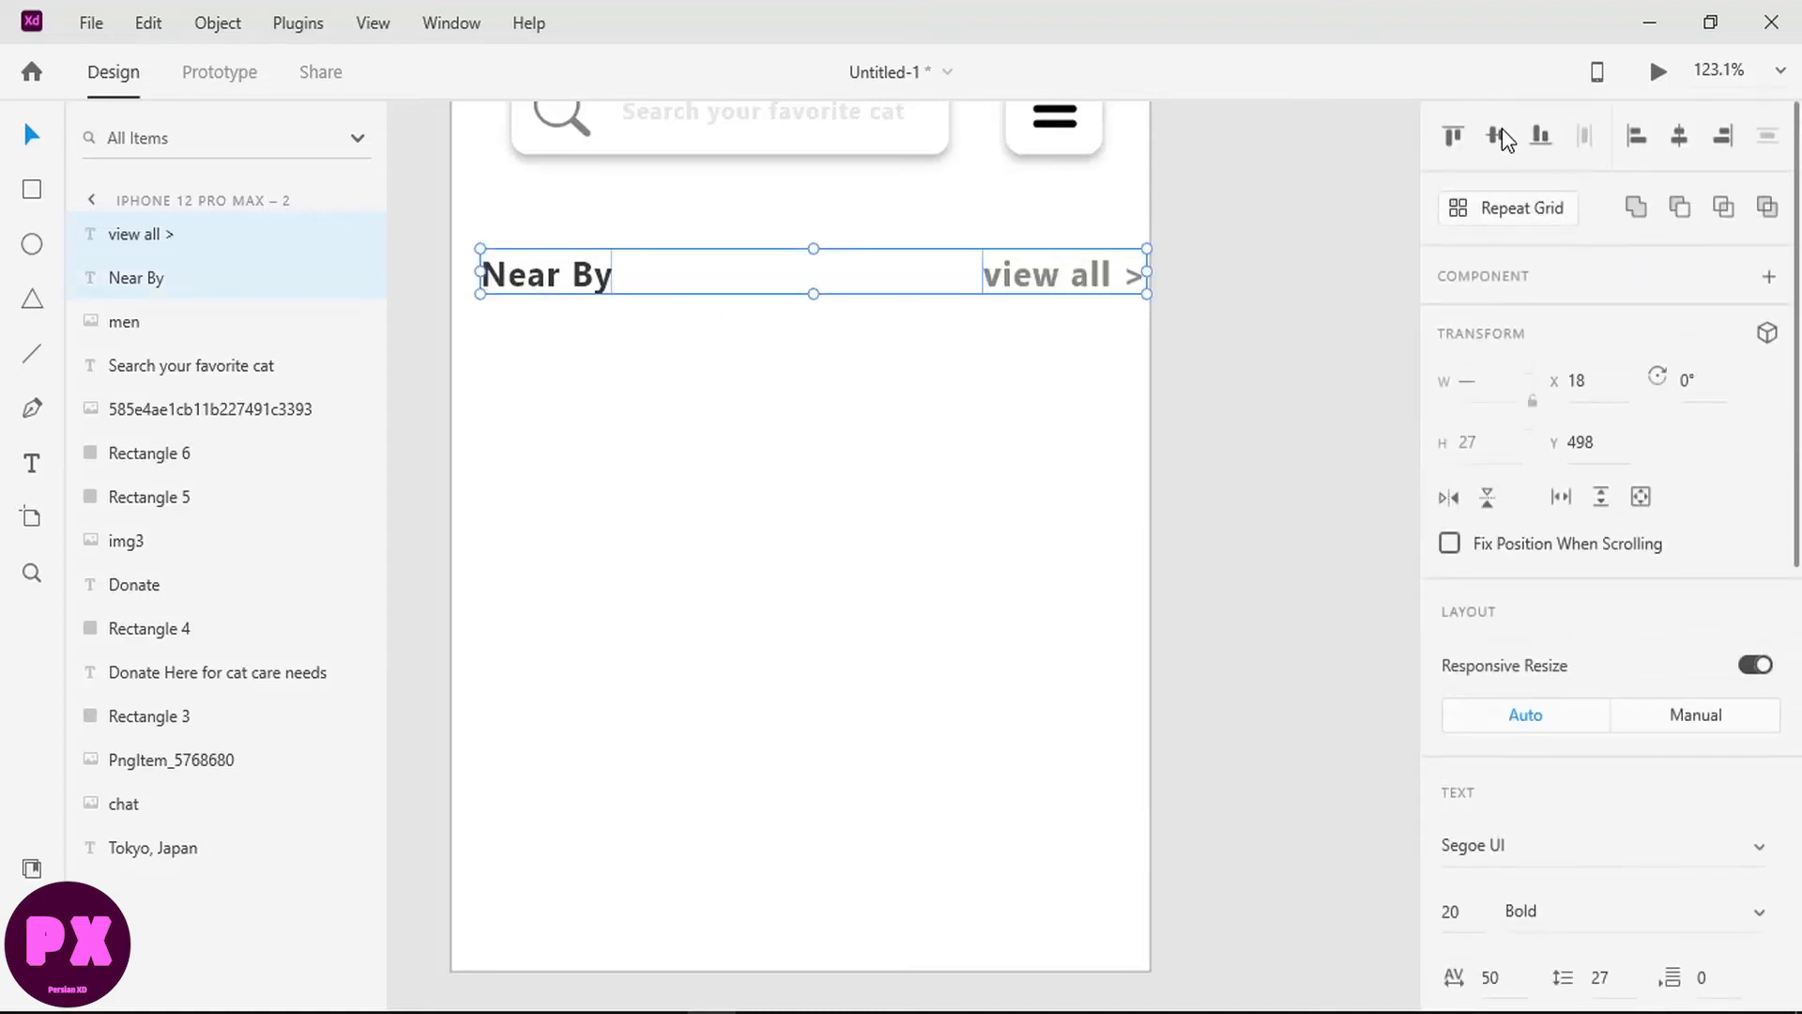
left_click_drag(1141, 270, 1033, 269)
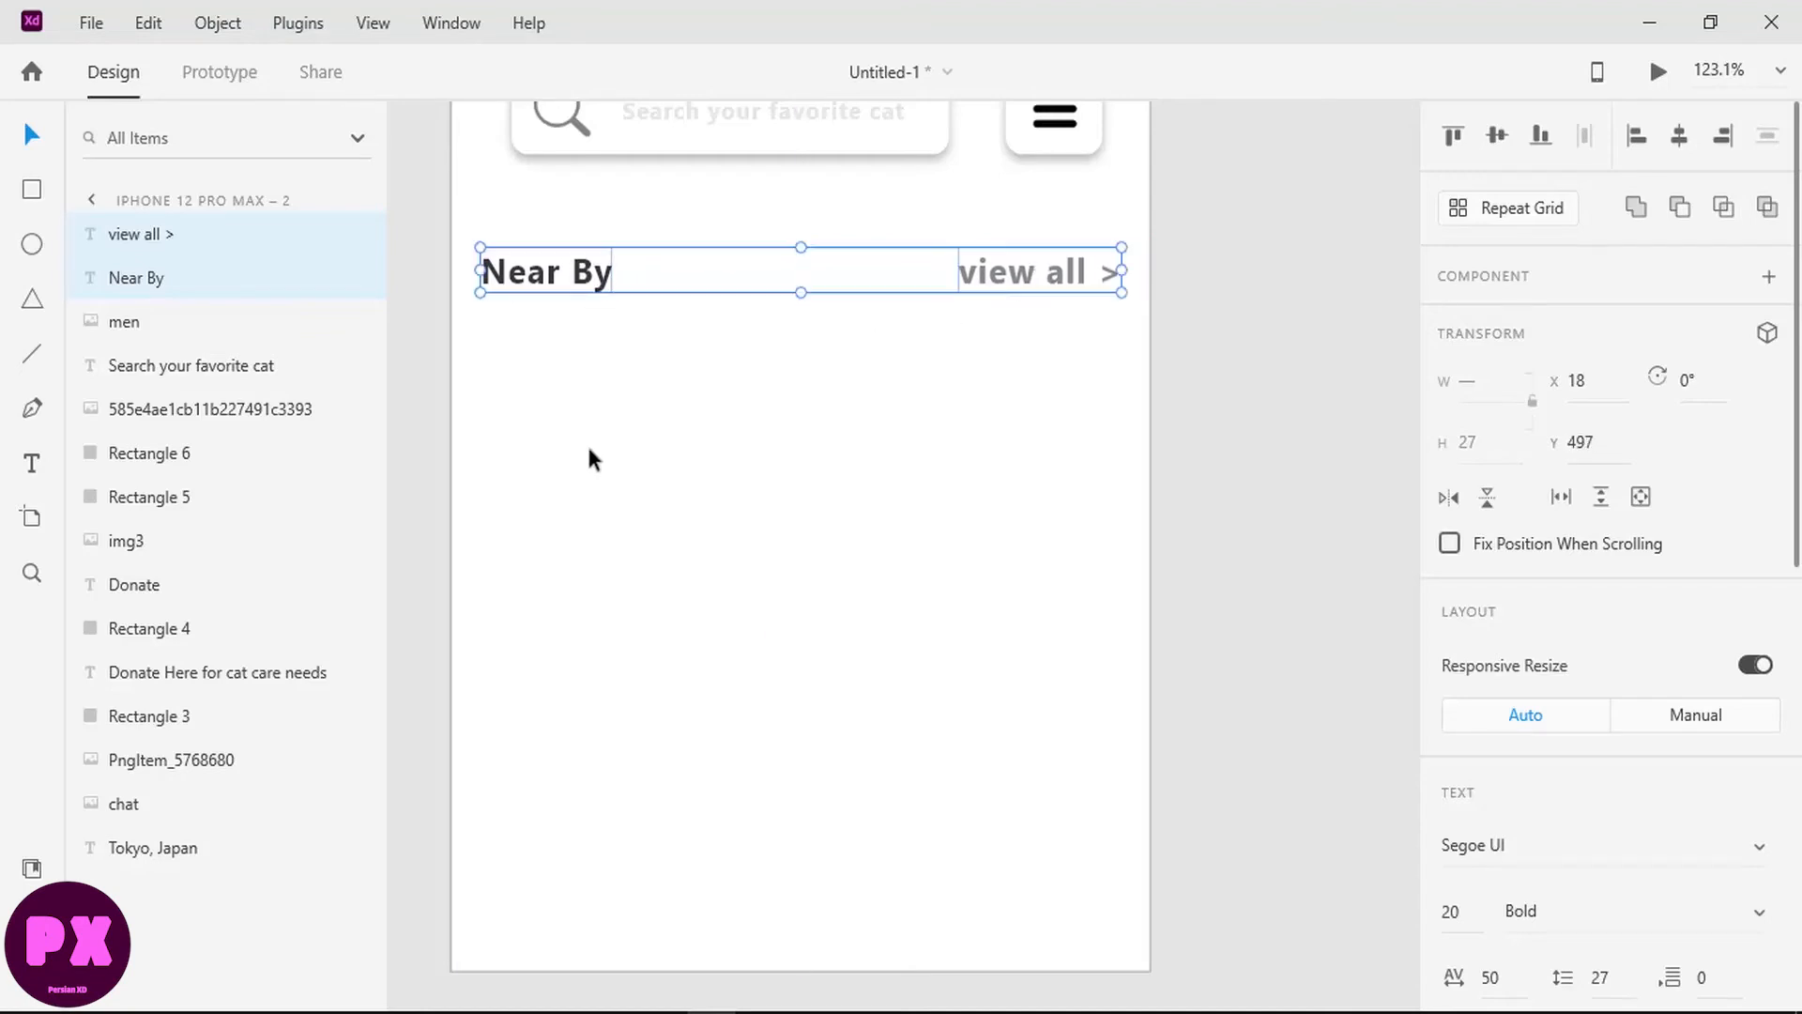
Step: Draw a card rectangle about 157 by 168 below the "Near By" heading, lined up with its left edge
left_click(32, 188)
mouse_move(481, 391)
left_mouse_down()
mouse_move(637, 617)
mouse_move(772, 726)
mouse_move(768, 708)
left_mouse_up()
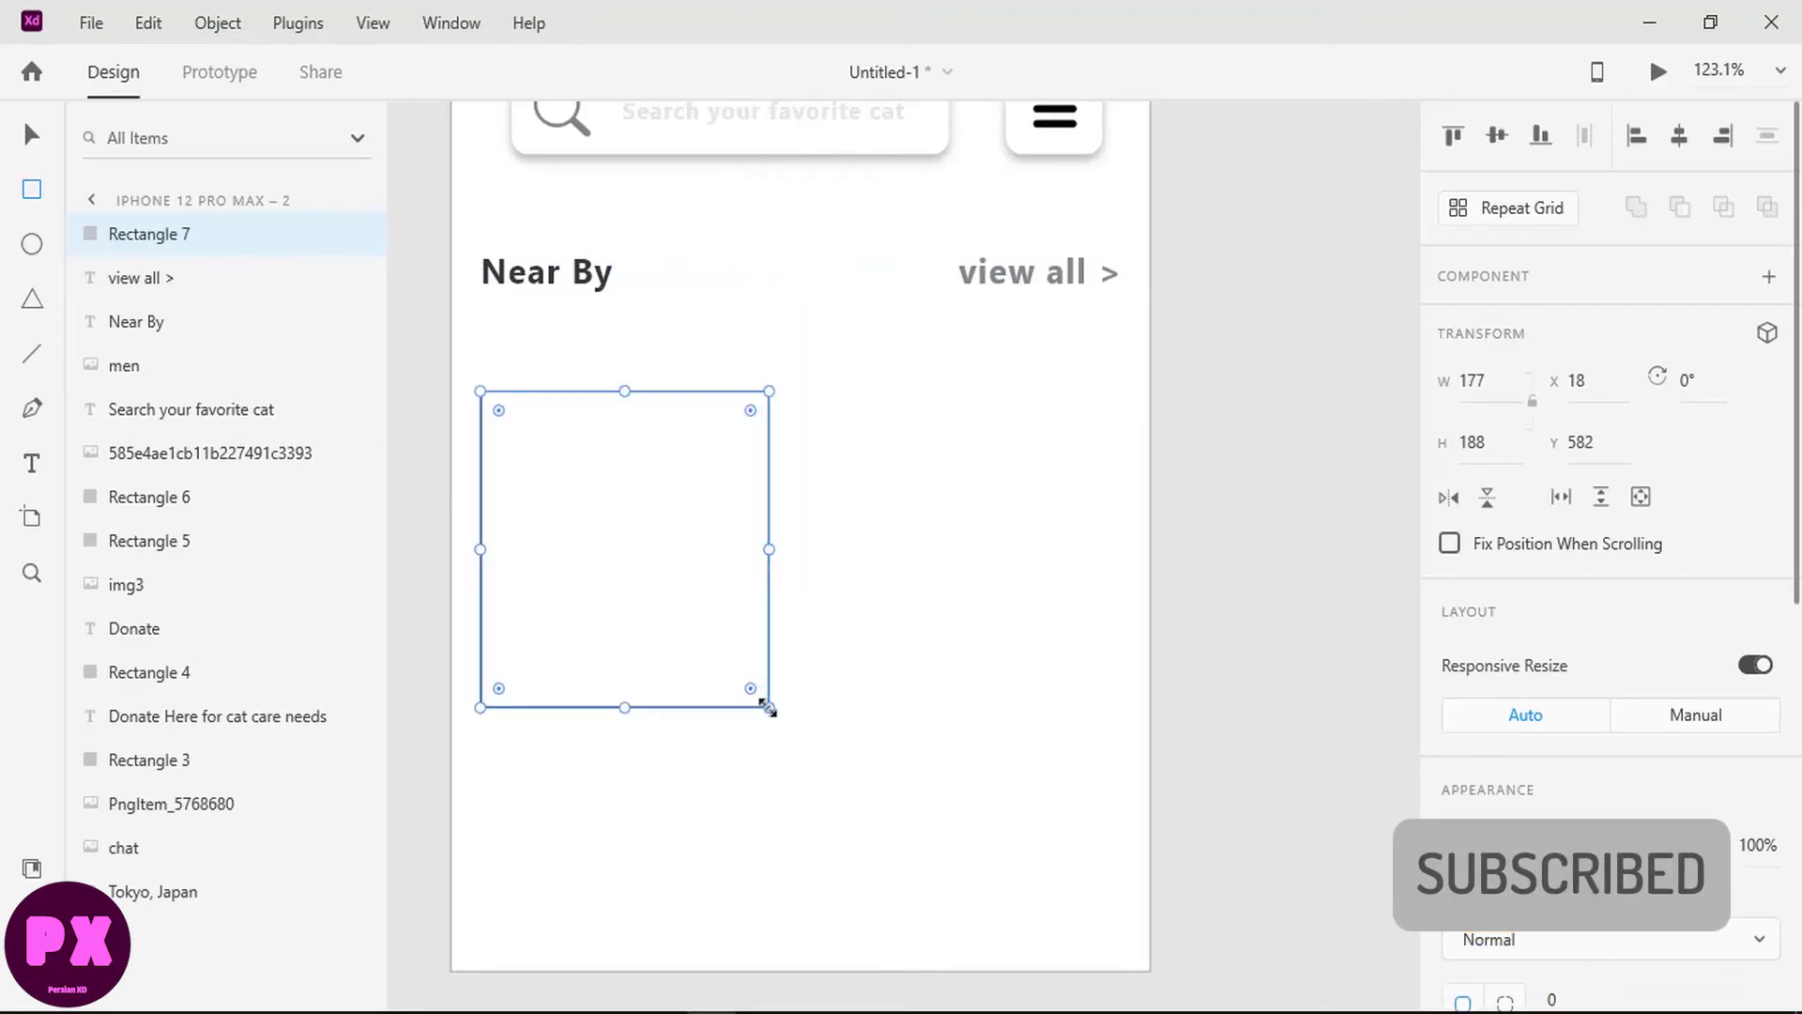
left_click_drag(765, 706, 737, 673)
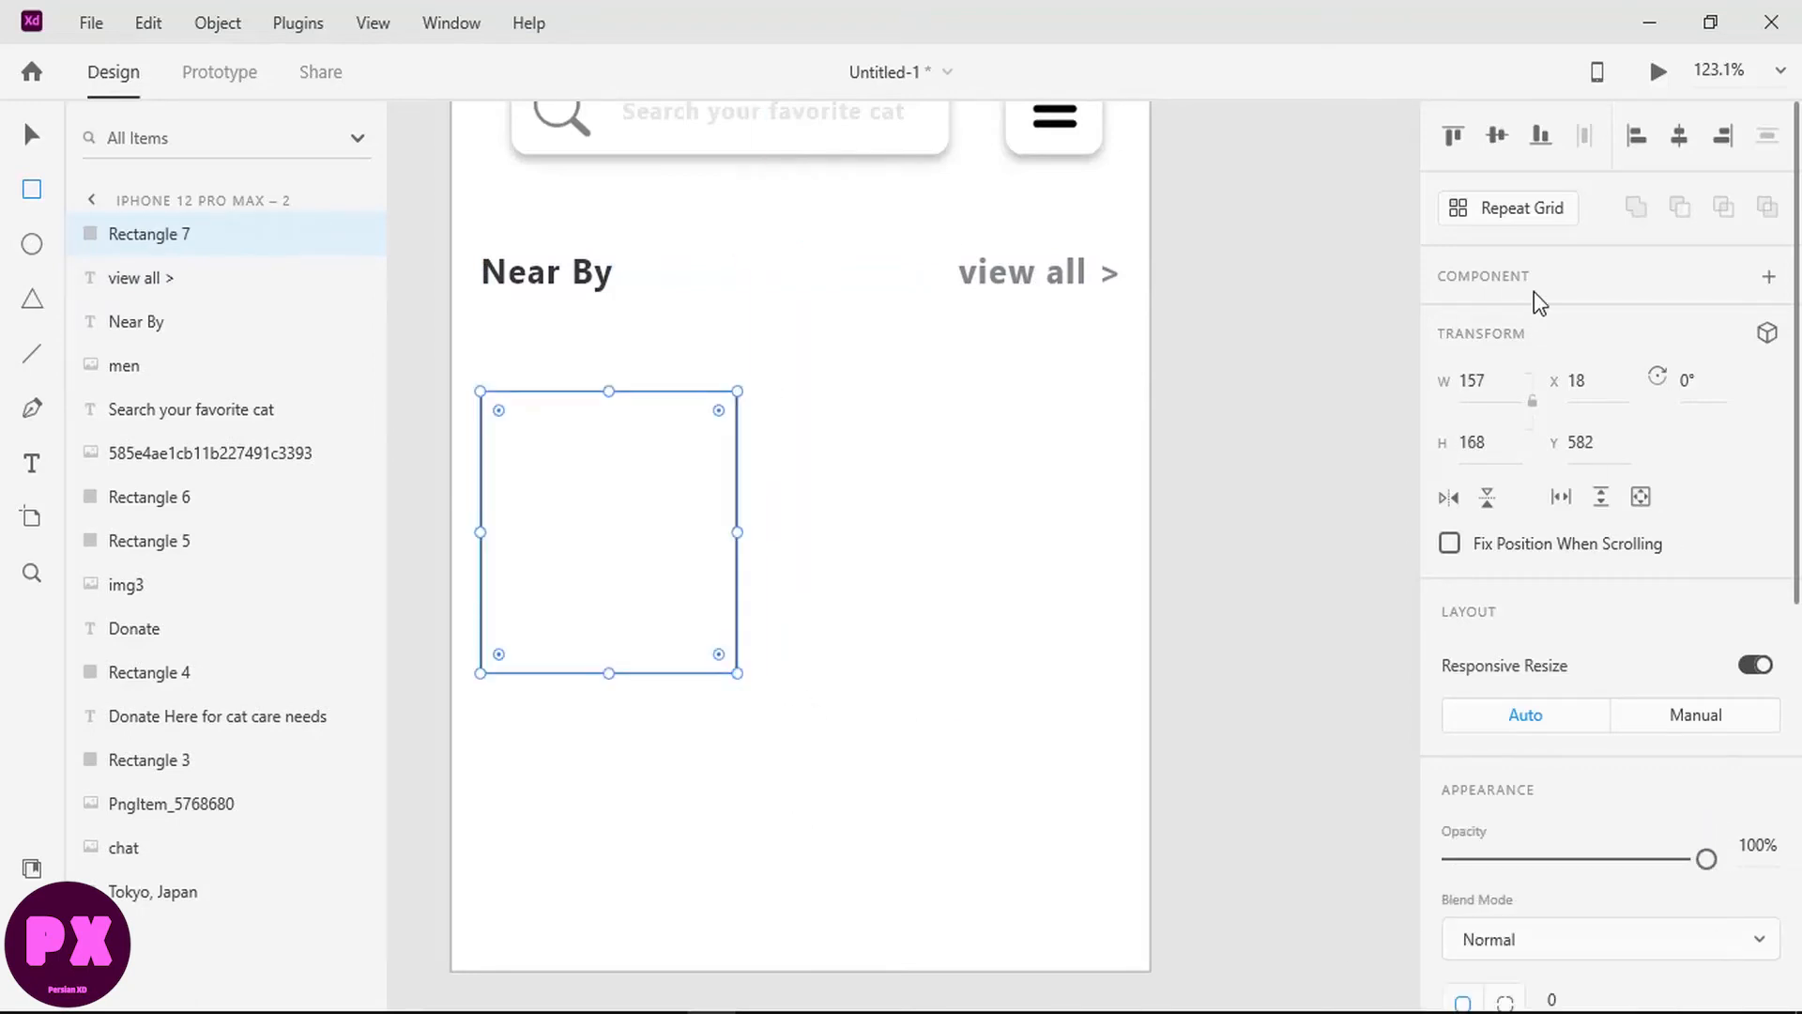
Step: Round the card rectangle's corners to a radius of 20 and remove its border
scroll(1534, 291, "down", 8)
left_click(1555, 266)
type("20")
key("Return")
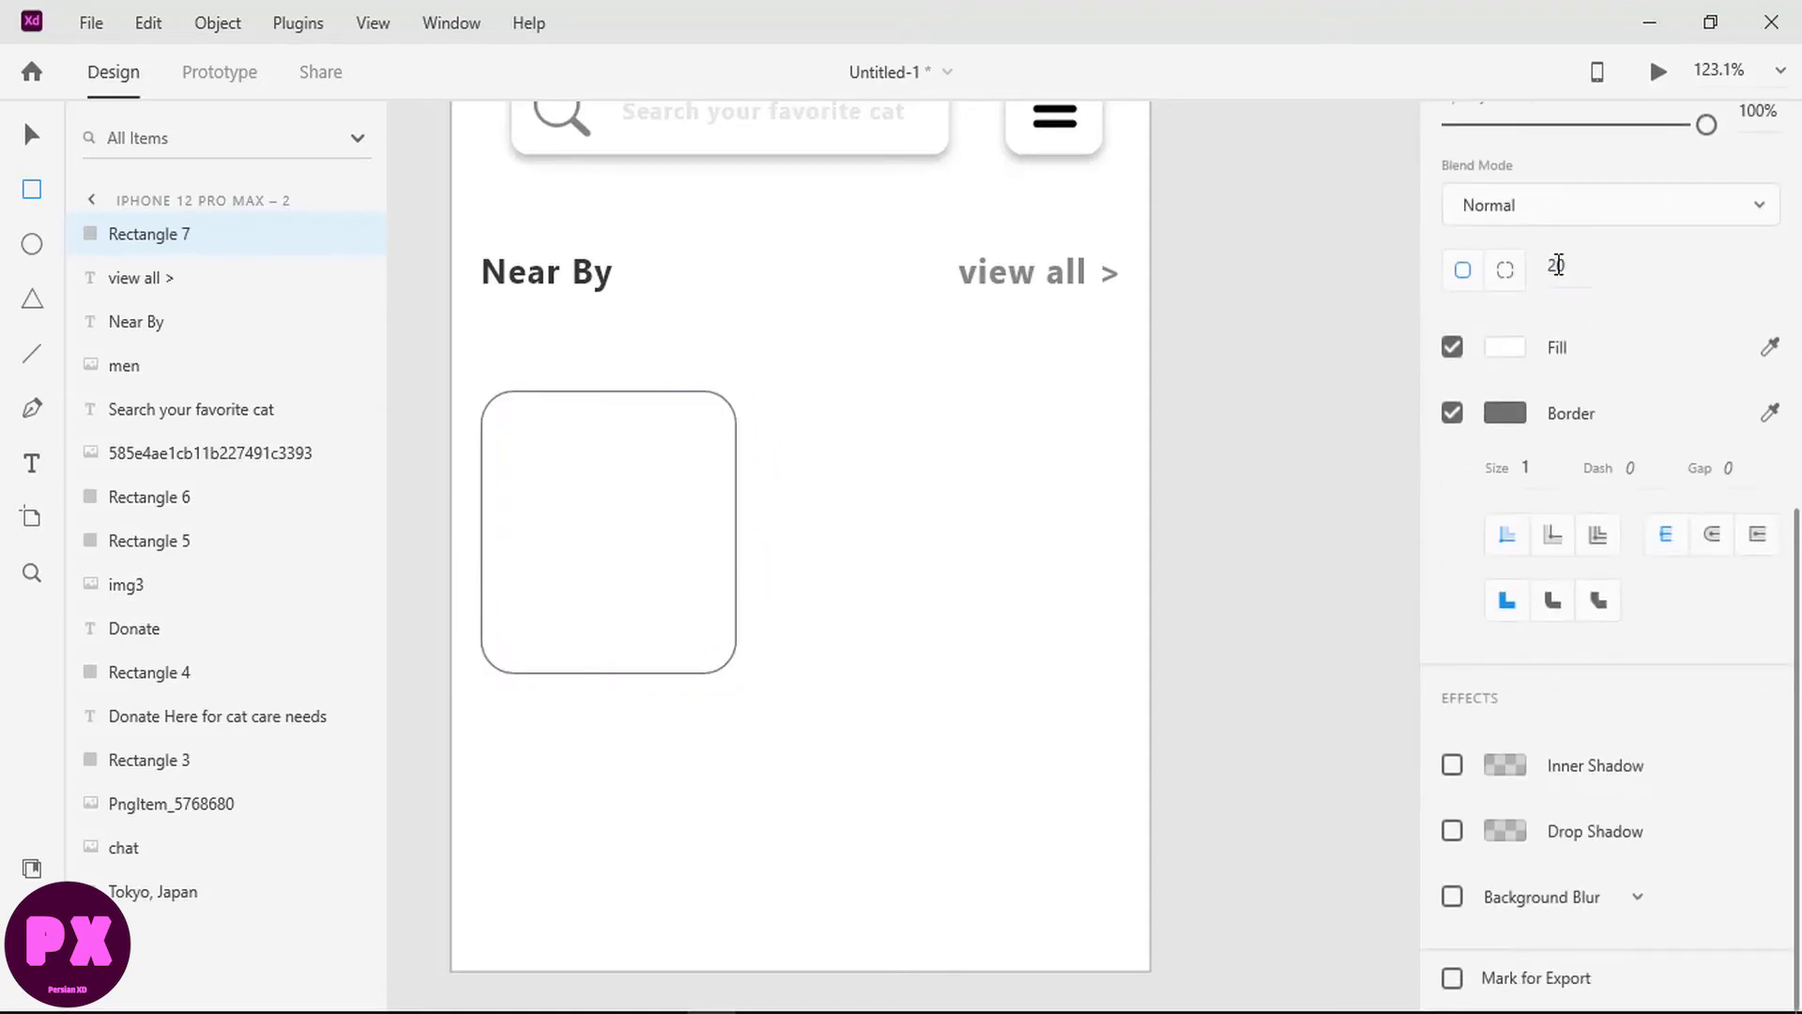
left_click(1452, 413)
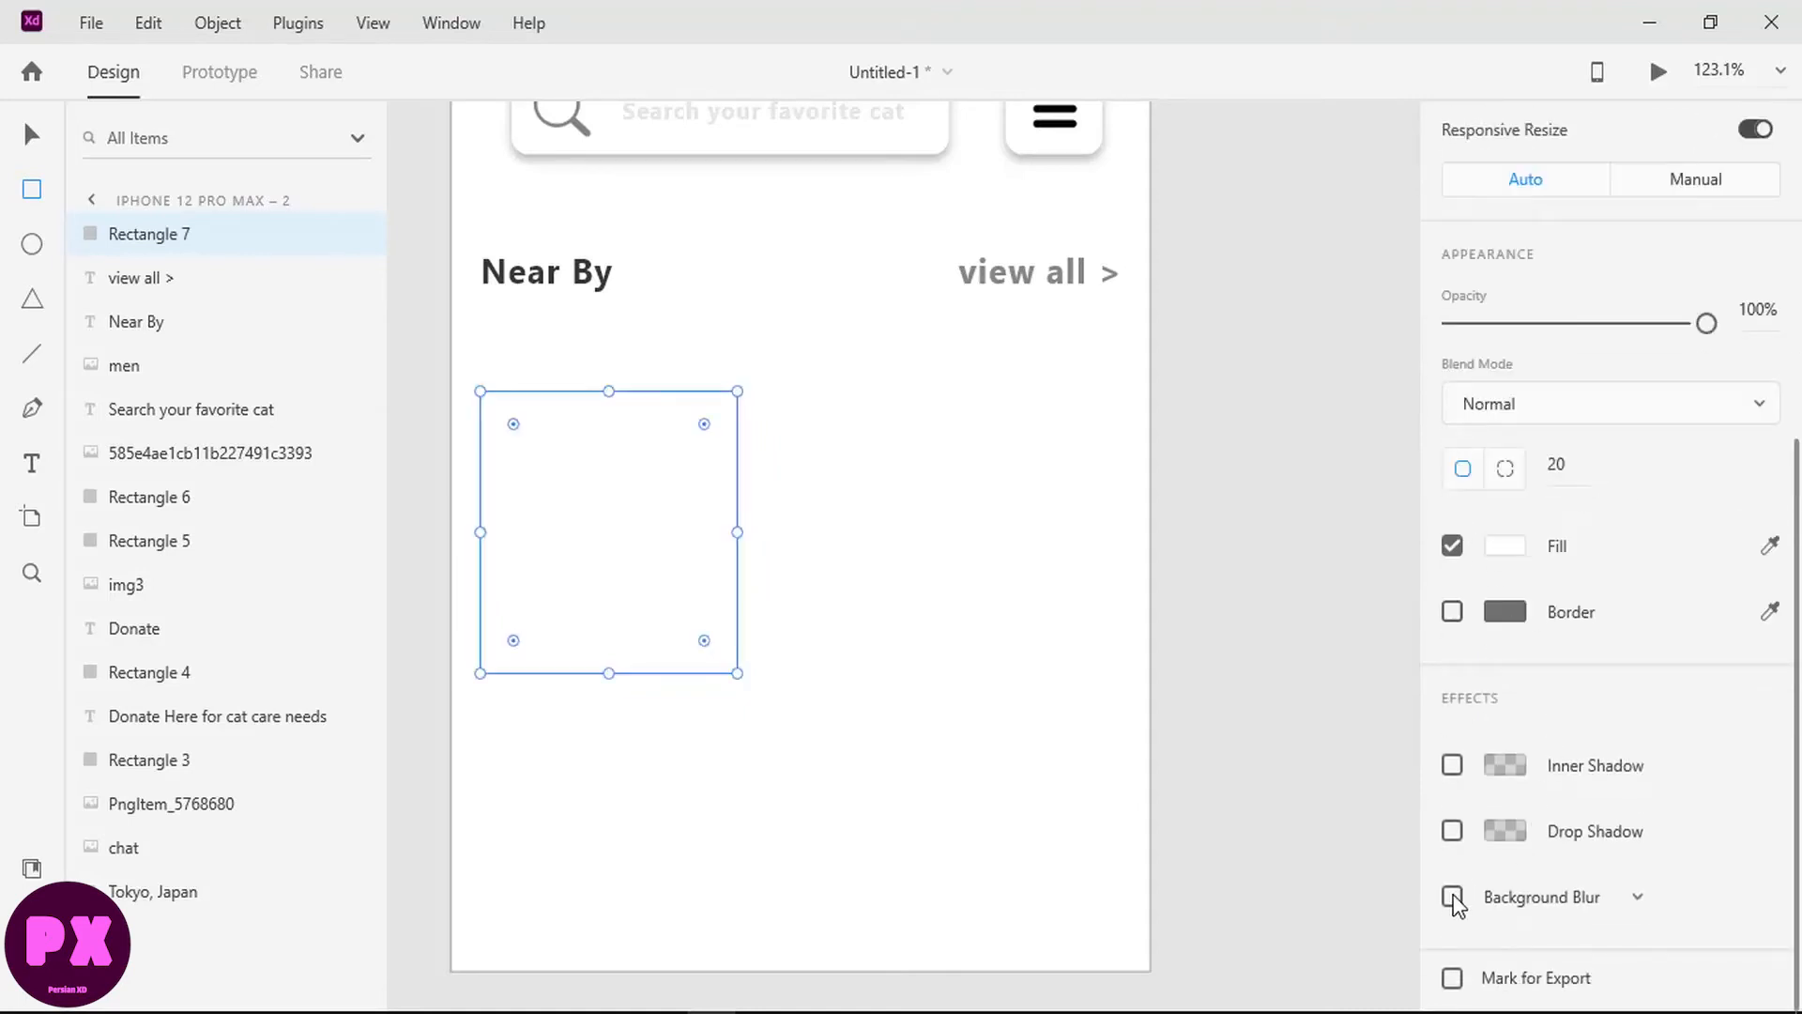
Step: Give the card rectangle below "Near By" a drop shadow in #000000 at 22% opacity
left_click(1452, 830)
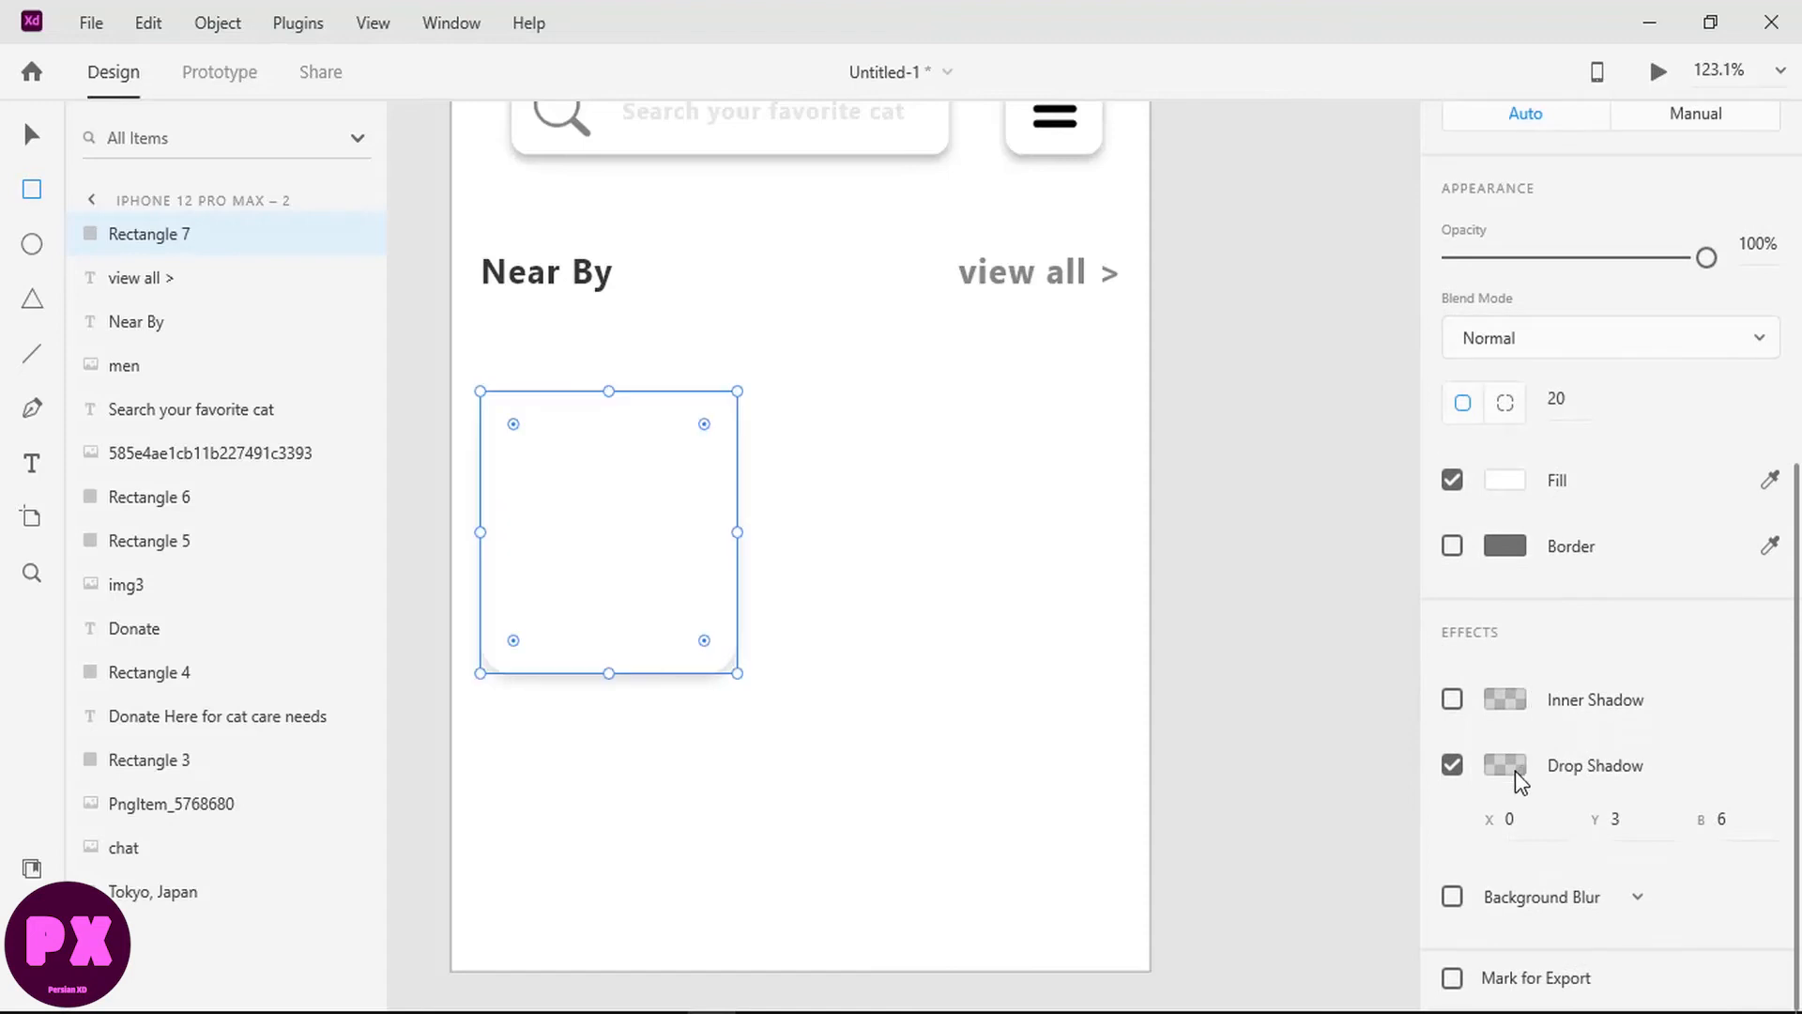
left_click(1504, 765)
double_click(1347, 860)
type("22")
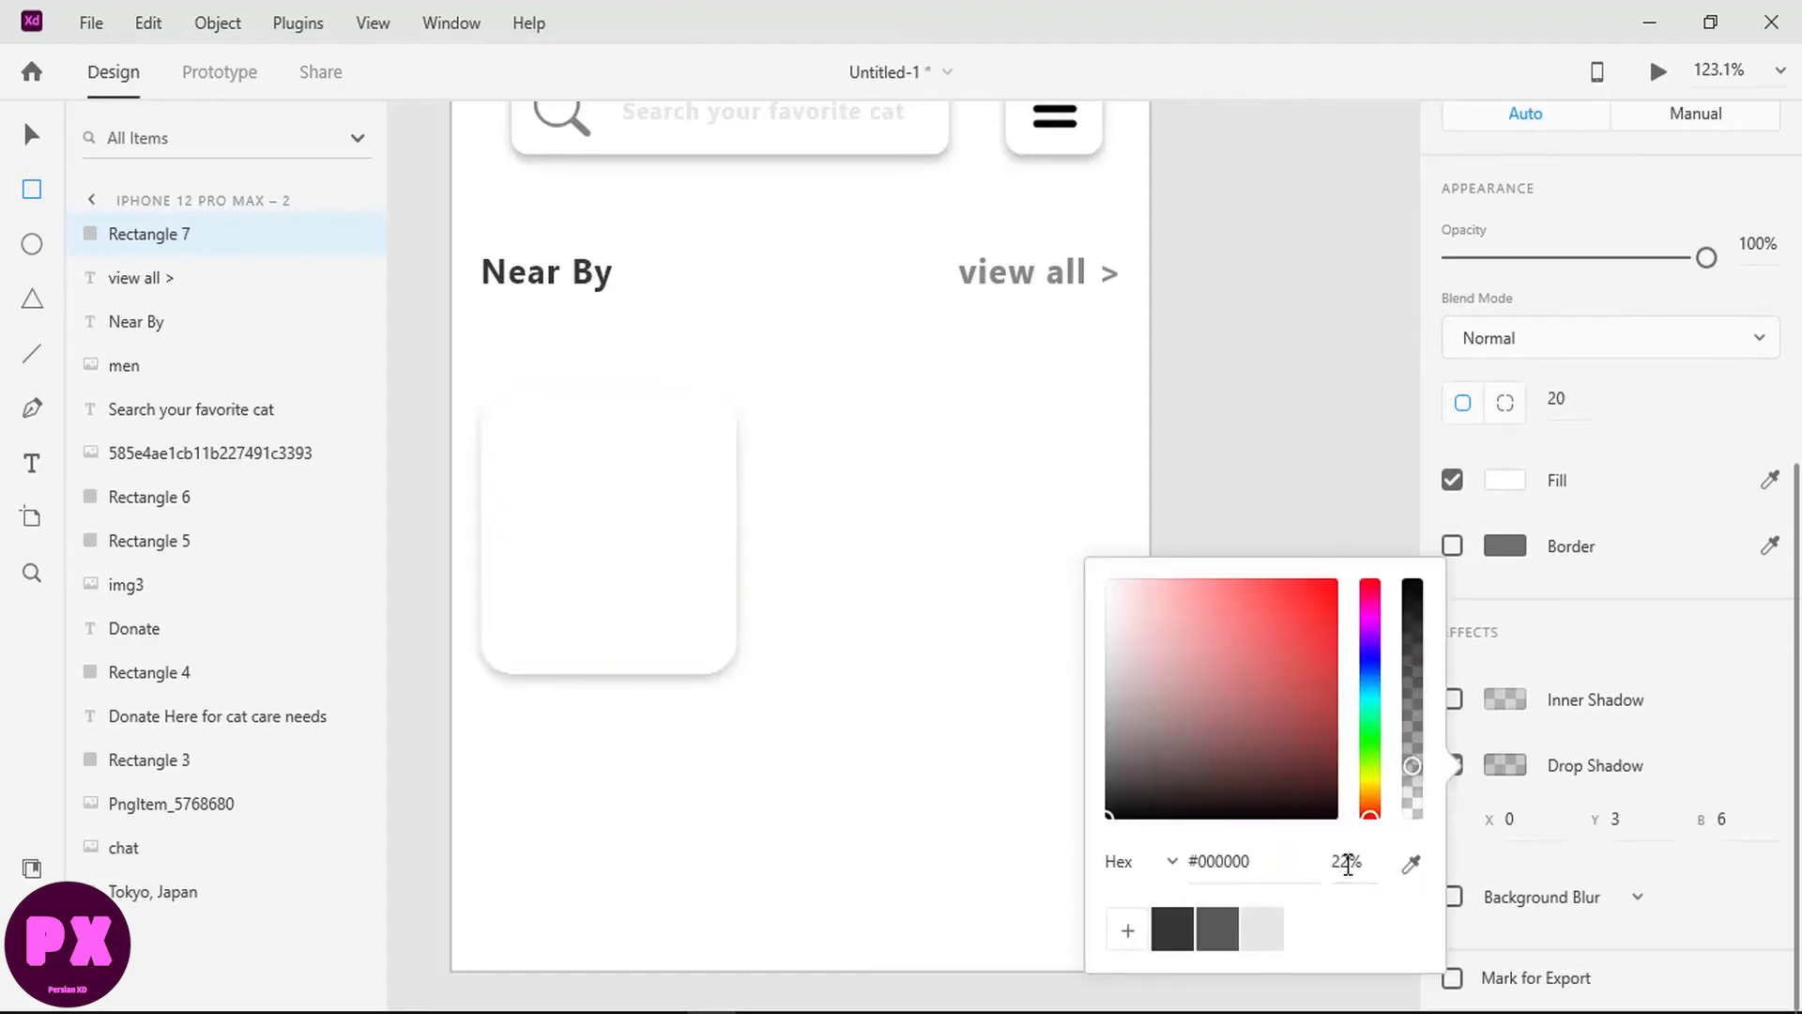
left_click(579, 491)
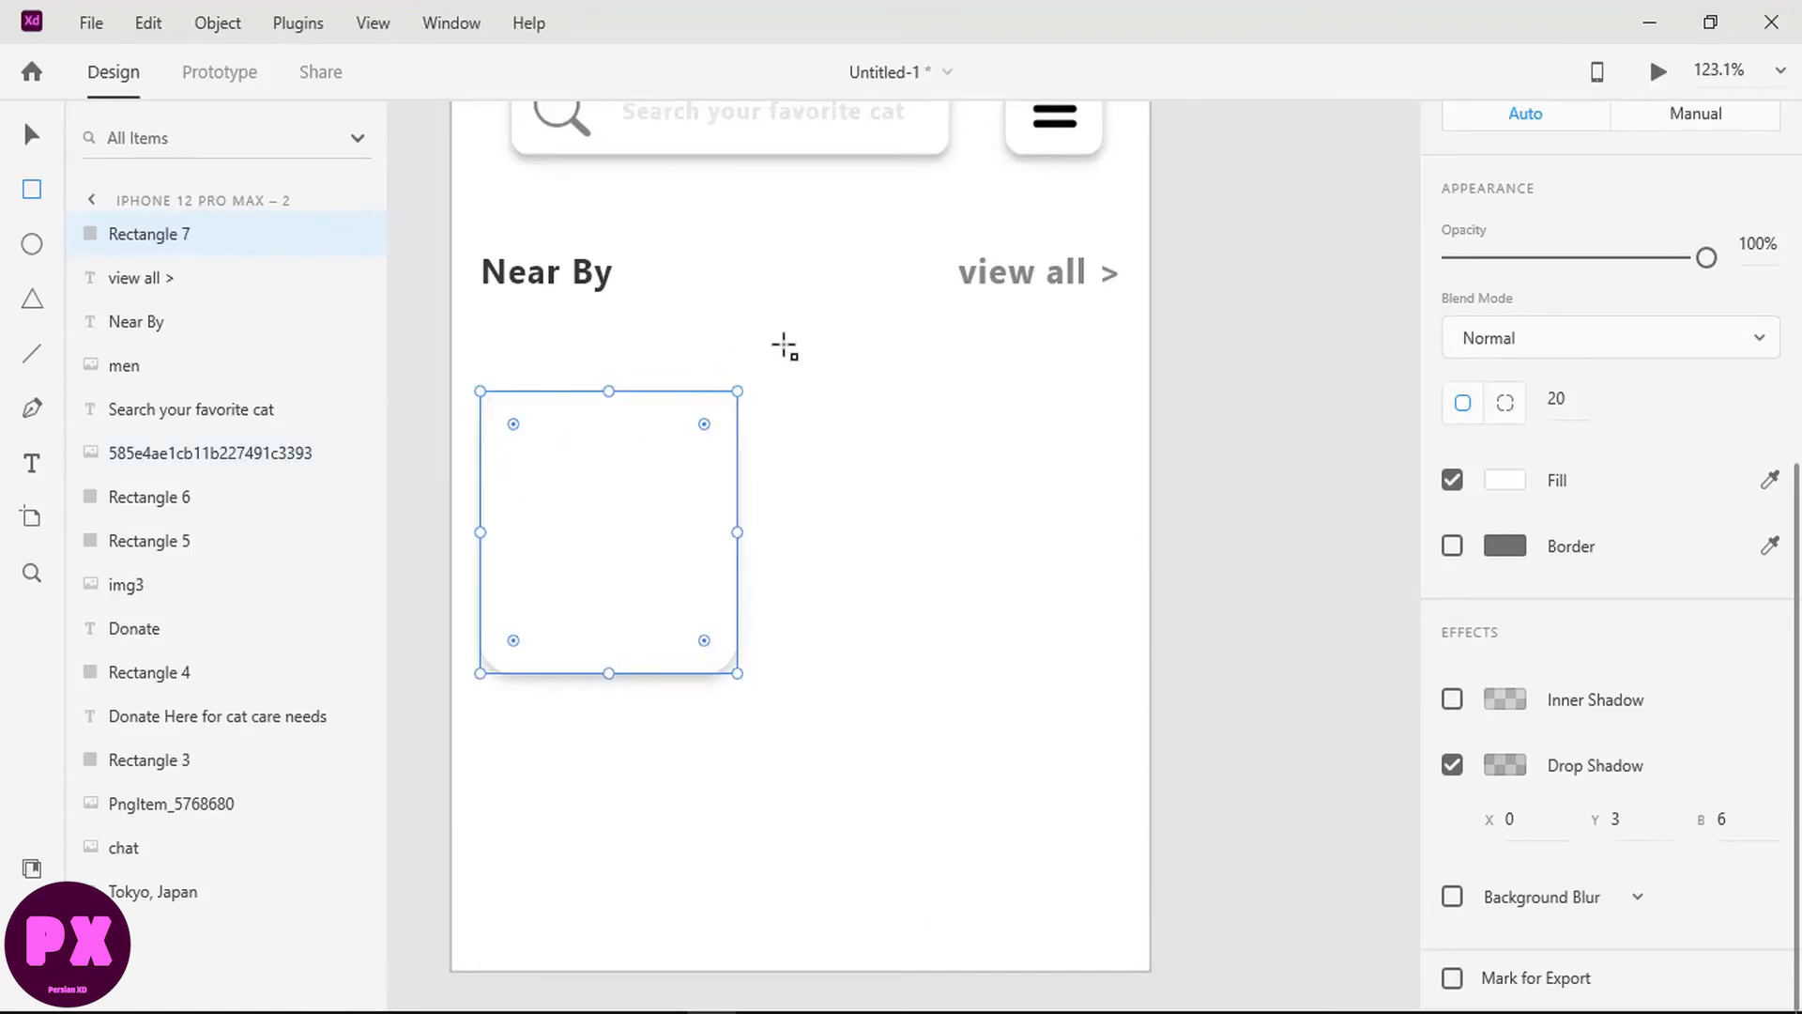
Step: Draw a rectangle about 157 by 118 over the card's upper part and round its corners to a radius of 20
left_click_drag(481, 586, 493, 589)
left_click_drag(601, 527, 738, 391)
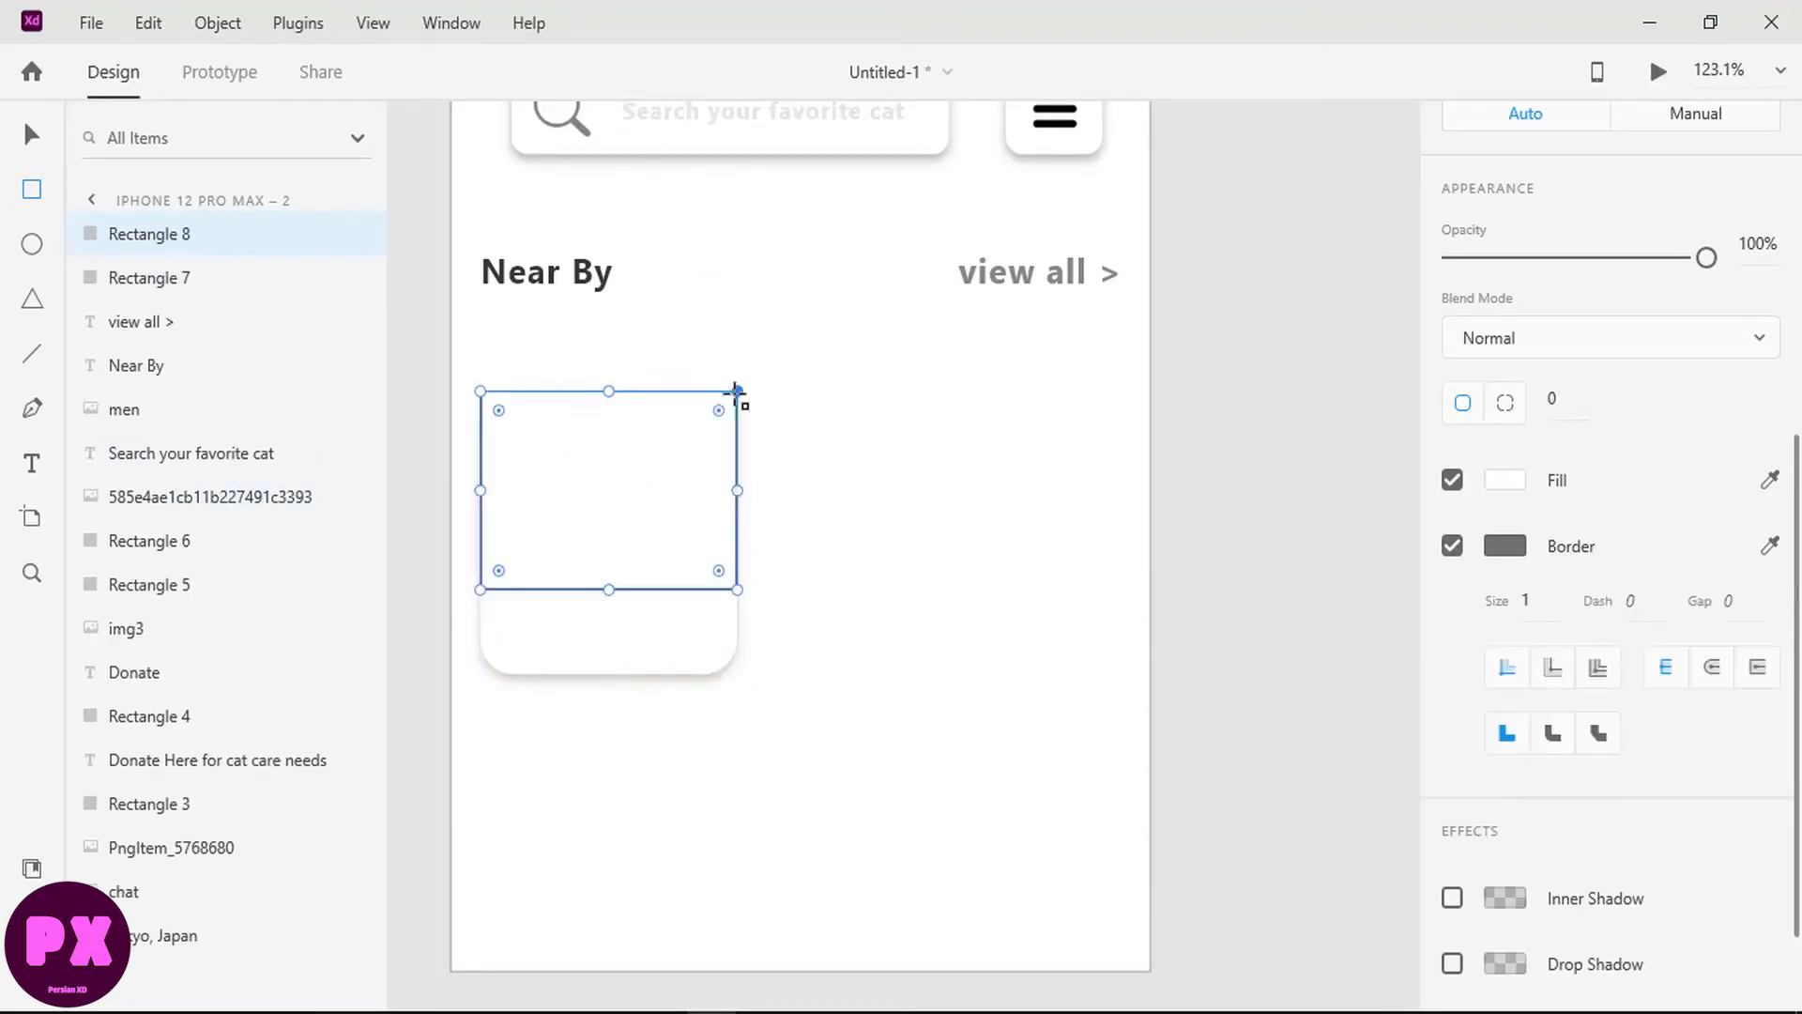
left_click(1507, 404)
left_click(1574, 406)
type("20")
key("Return")
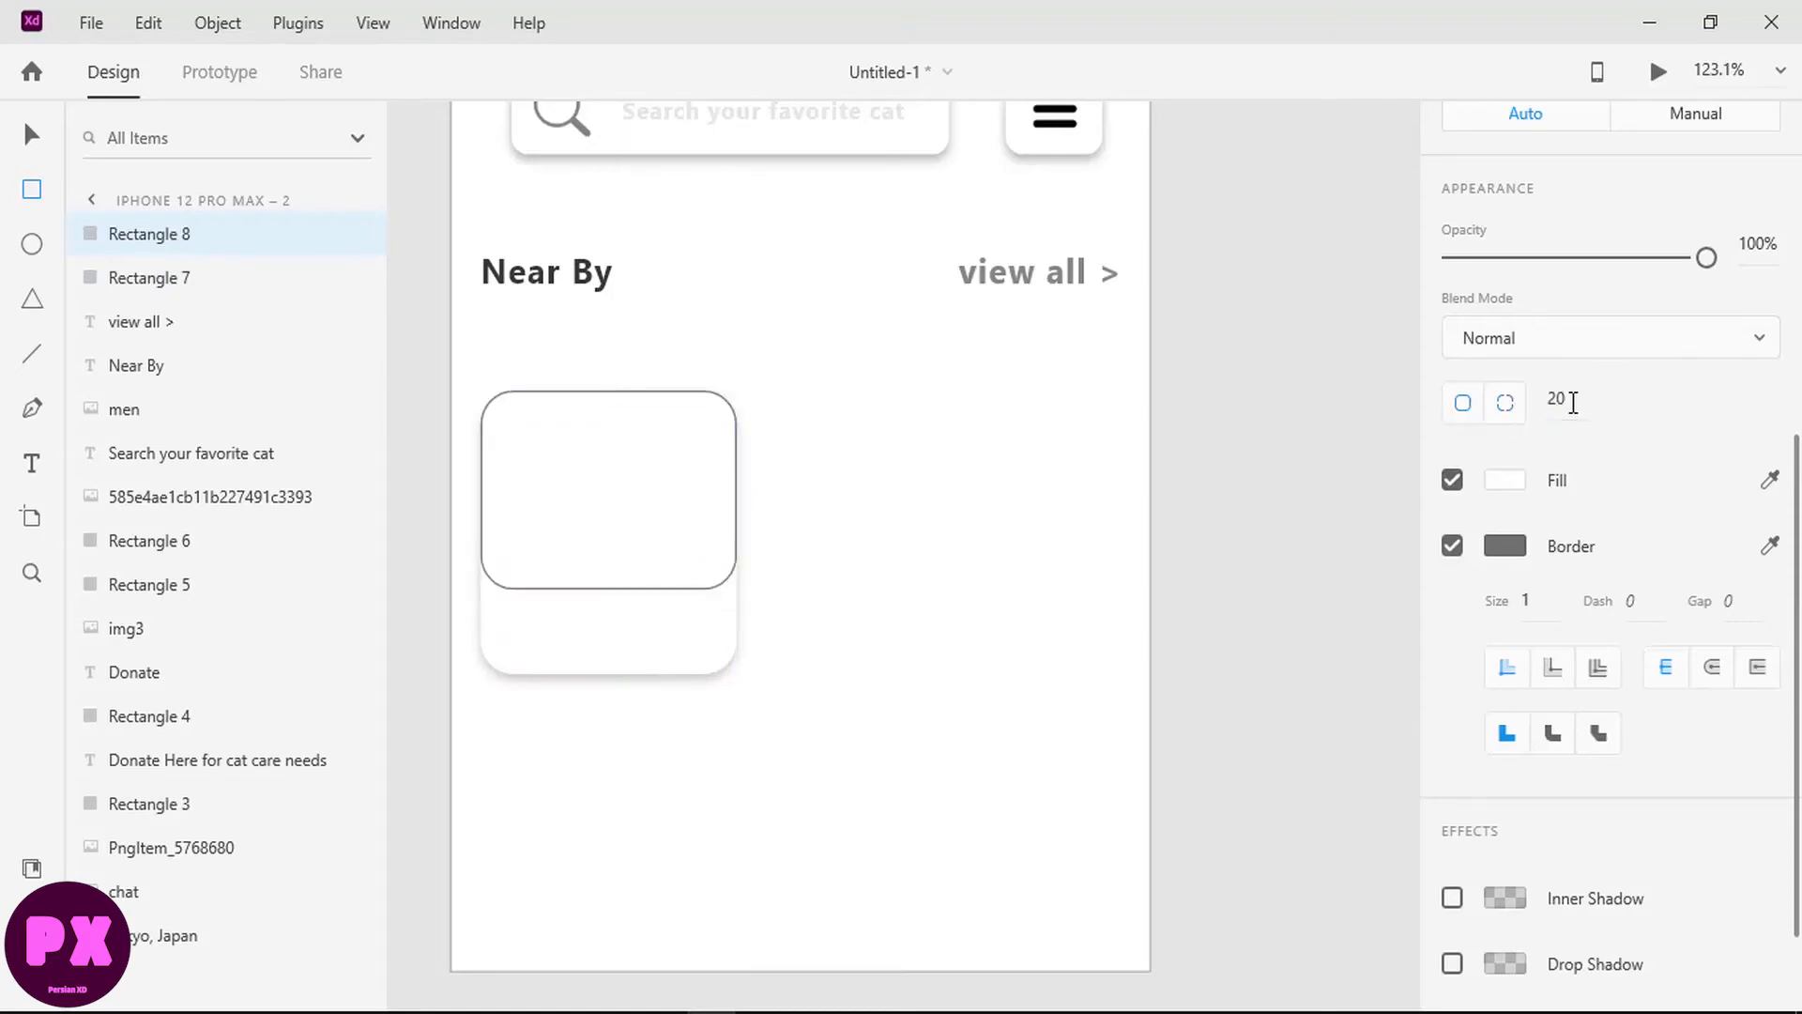
Step: Remove the upper rectangle's border and fill it with the saved light grey #E5E5E5
left_click(1464, 547)
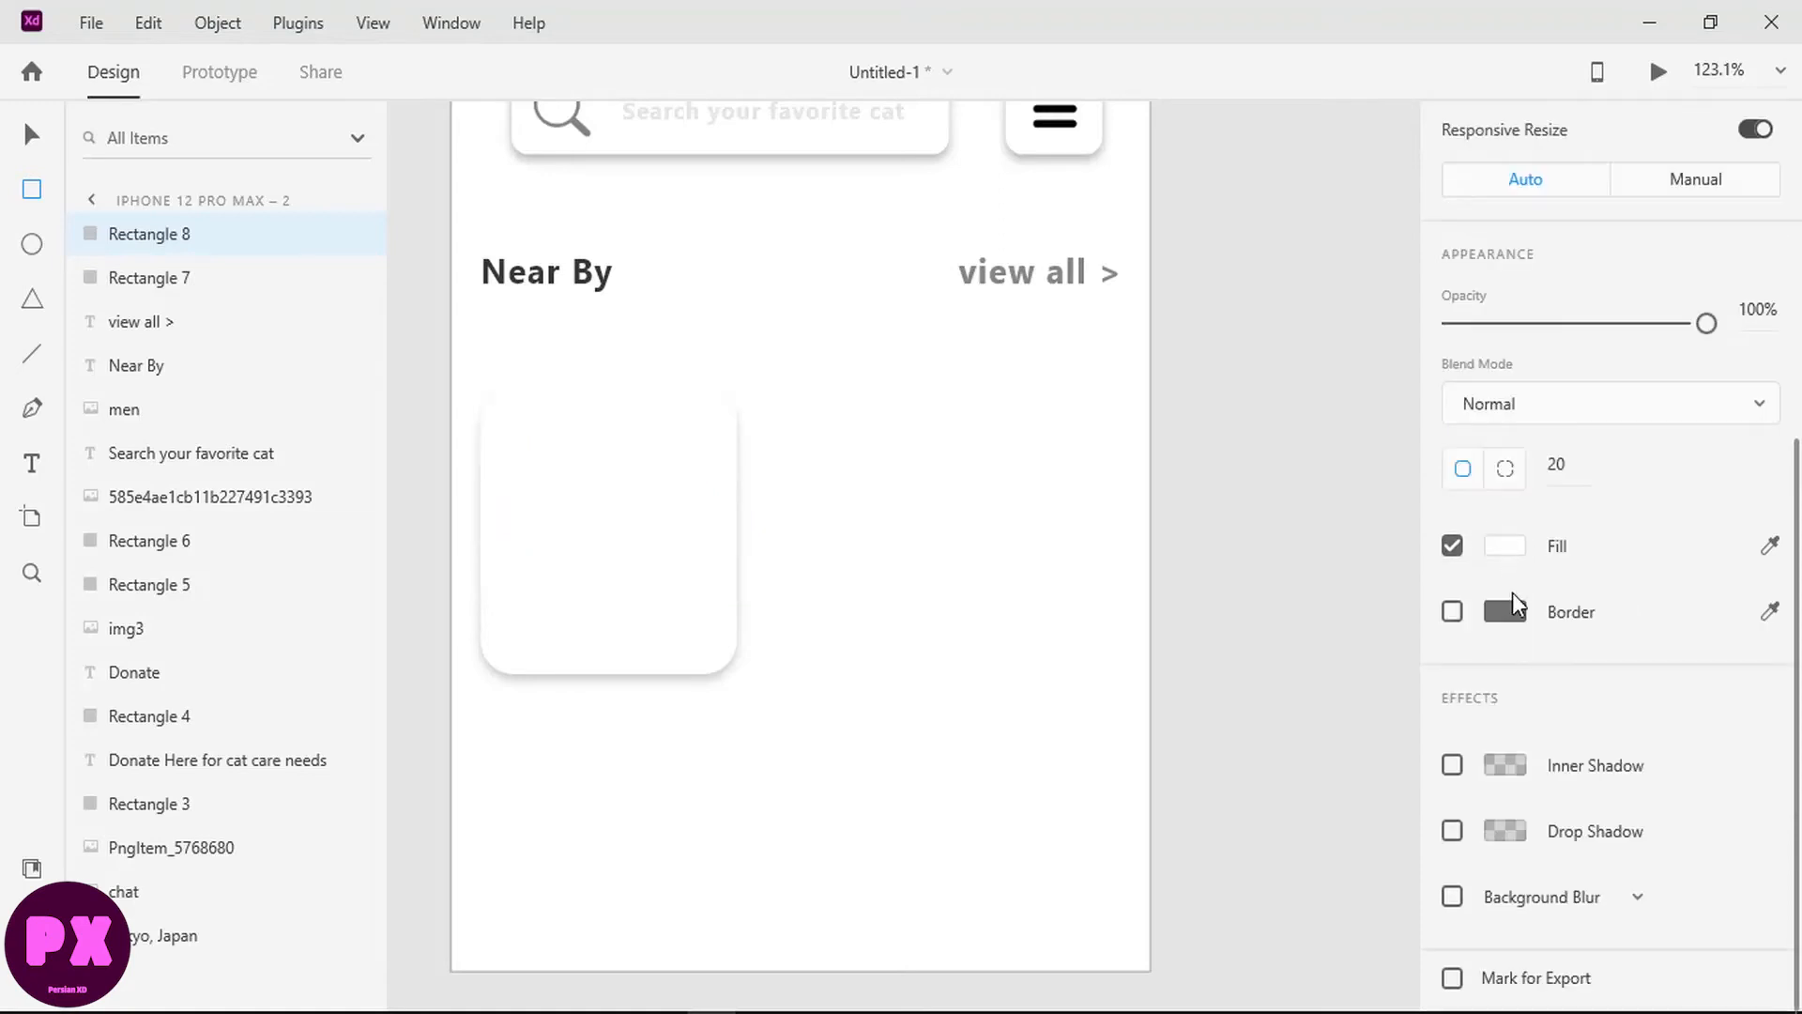
left_click(1504, 545)
left_click(1264, 735)
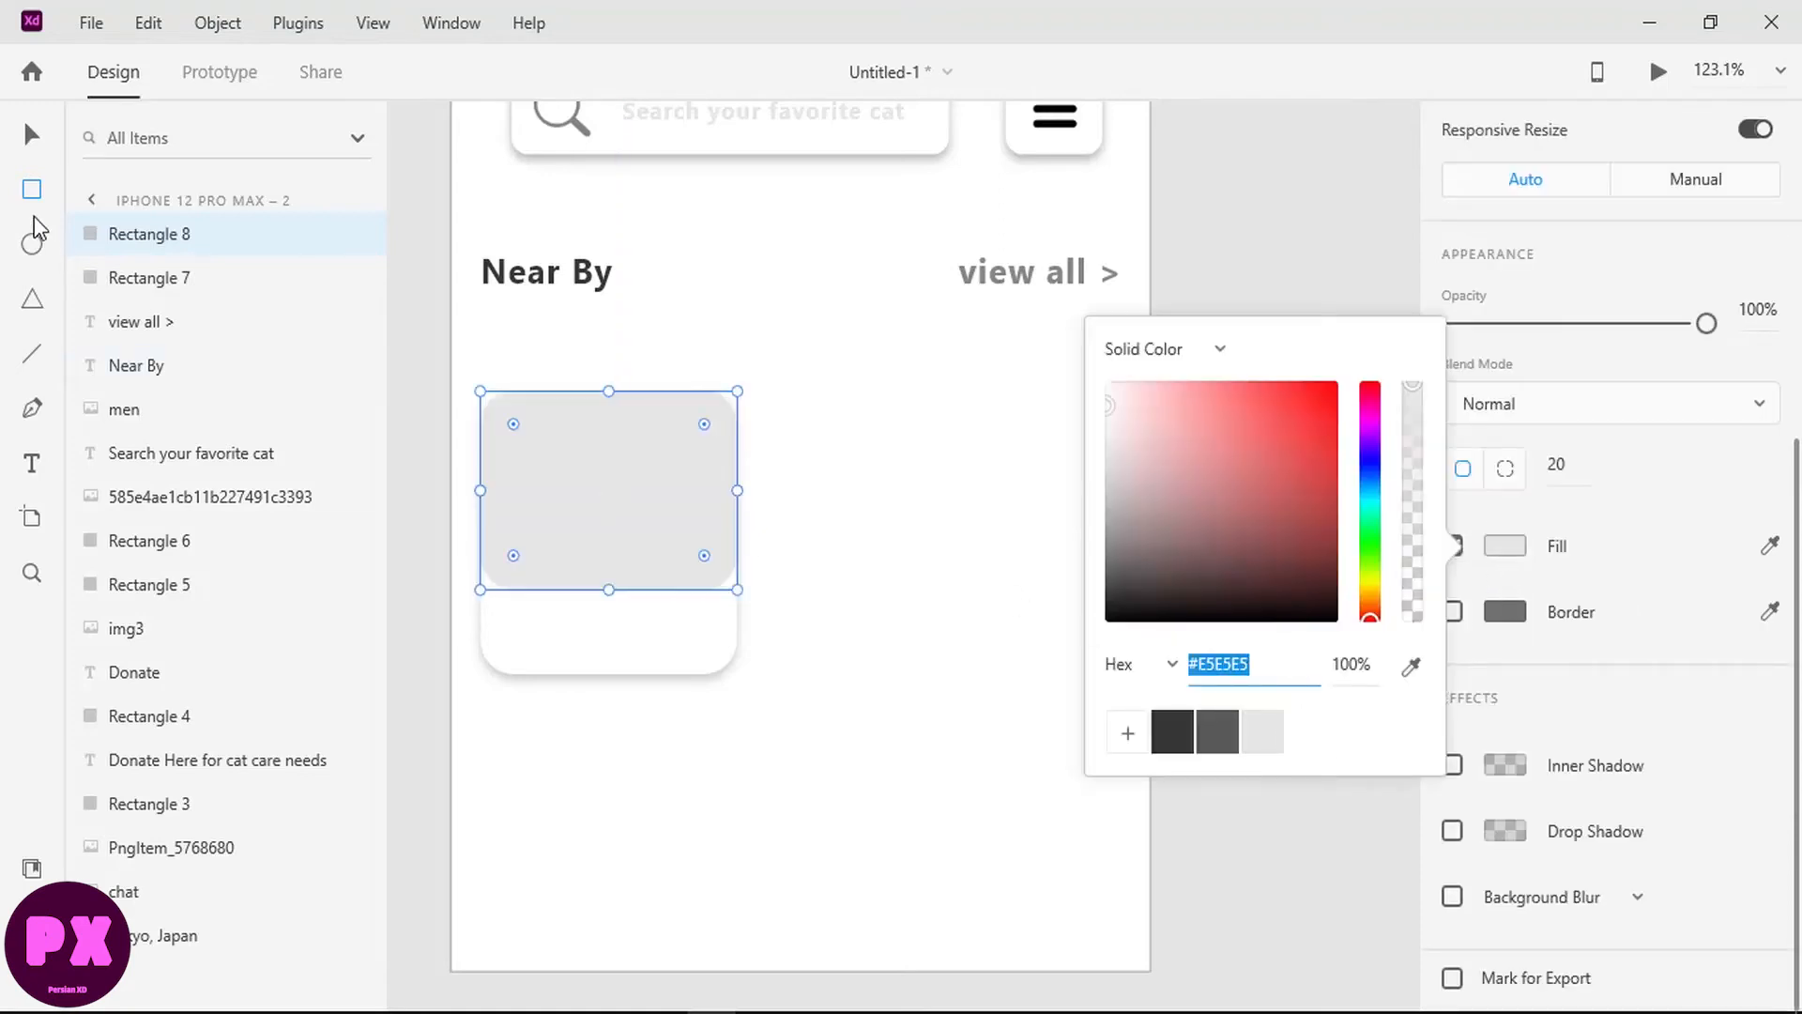
Step: Add a drop shadow with X 0, Y 3 and blur 6 to the grey rectangle
left_click(28, 146)
left_click(1061, 545)
left_click(683, 507)
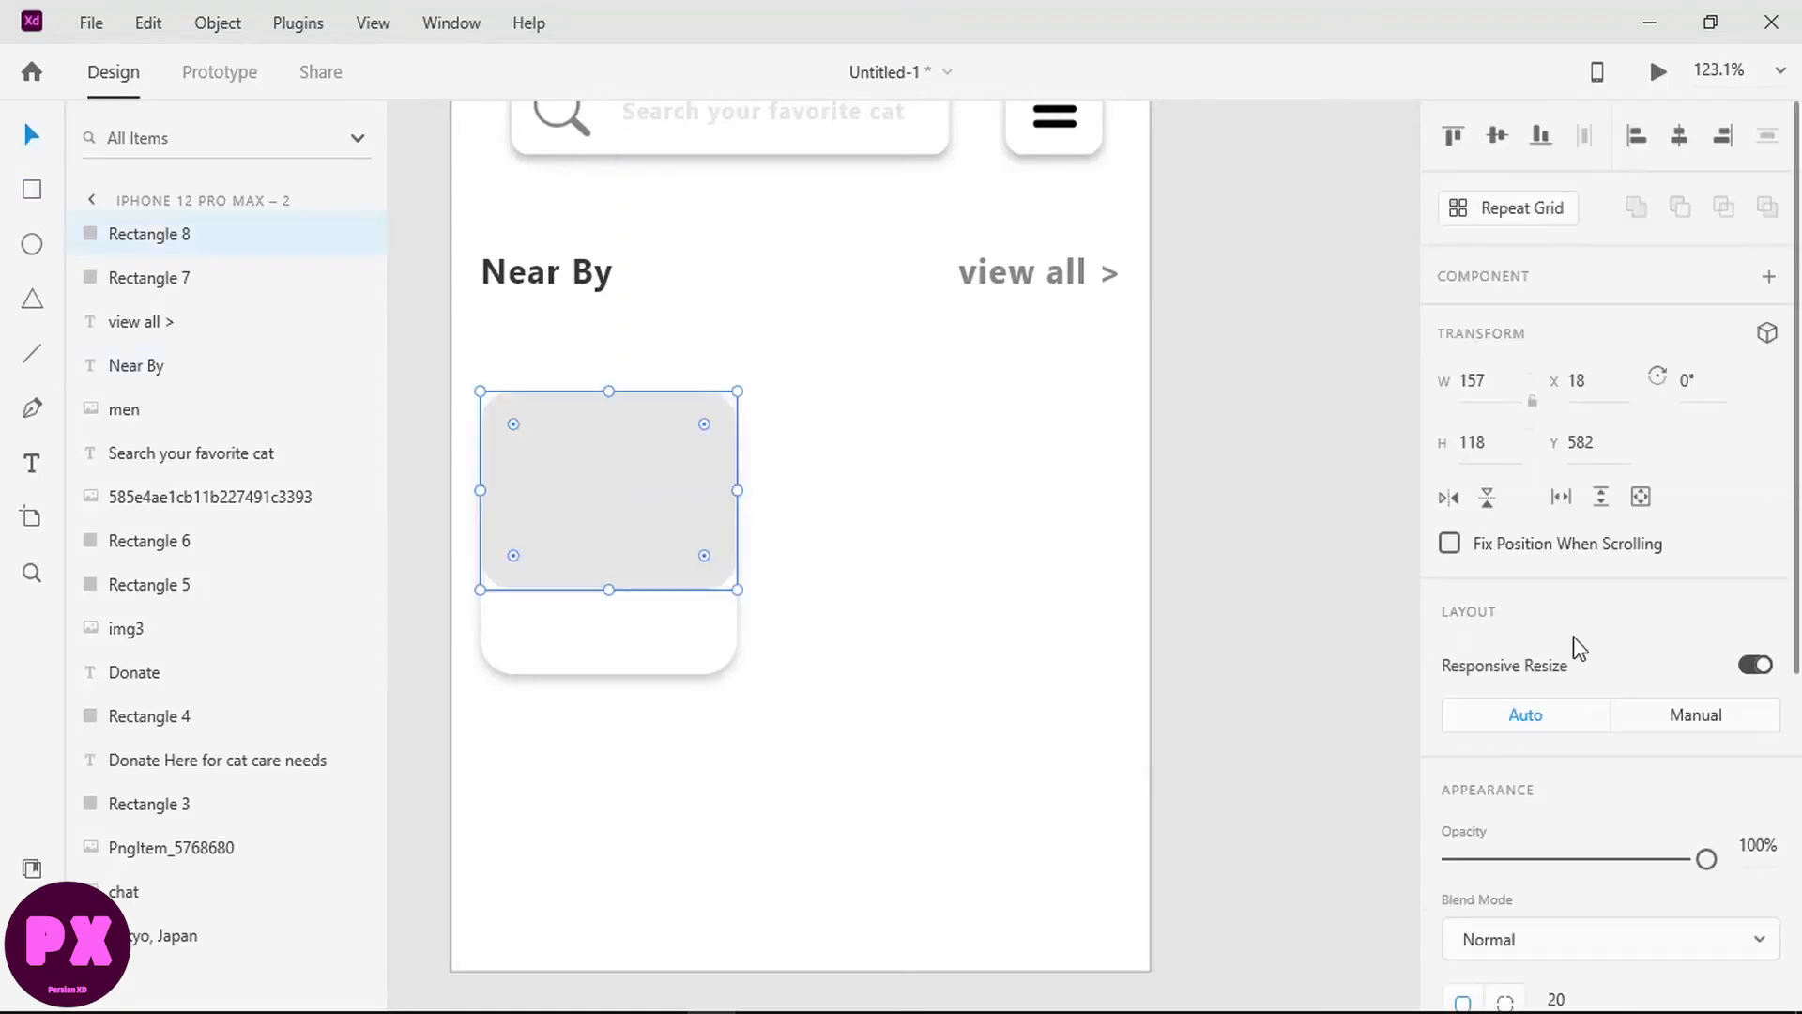
scroll(1549, 657, "down", 5)
left_click(1452, 831)
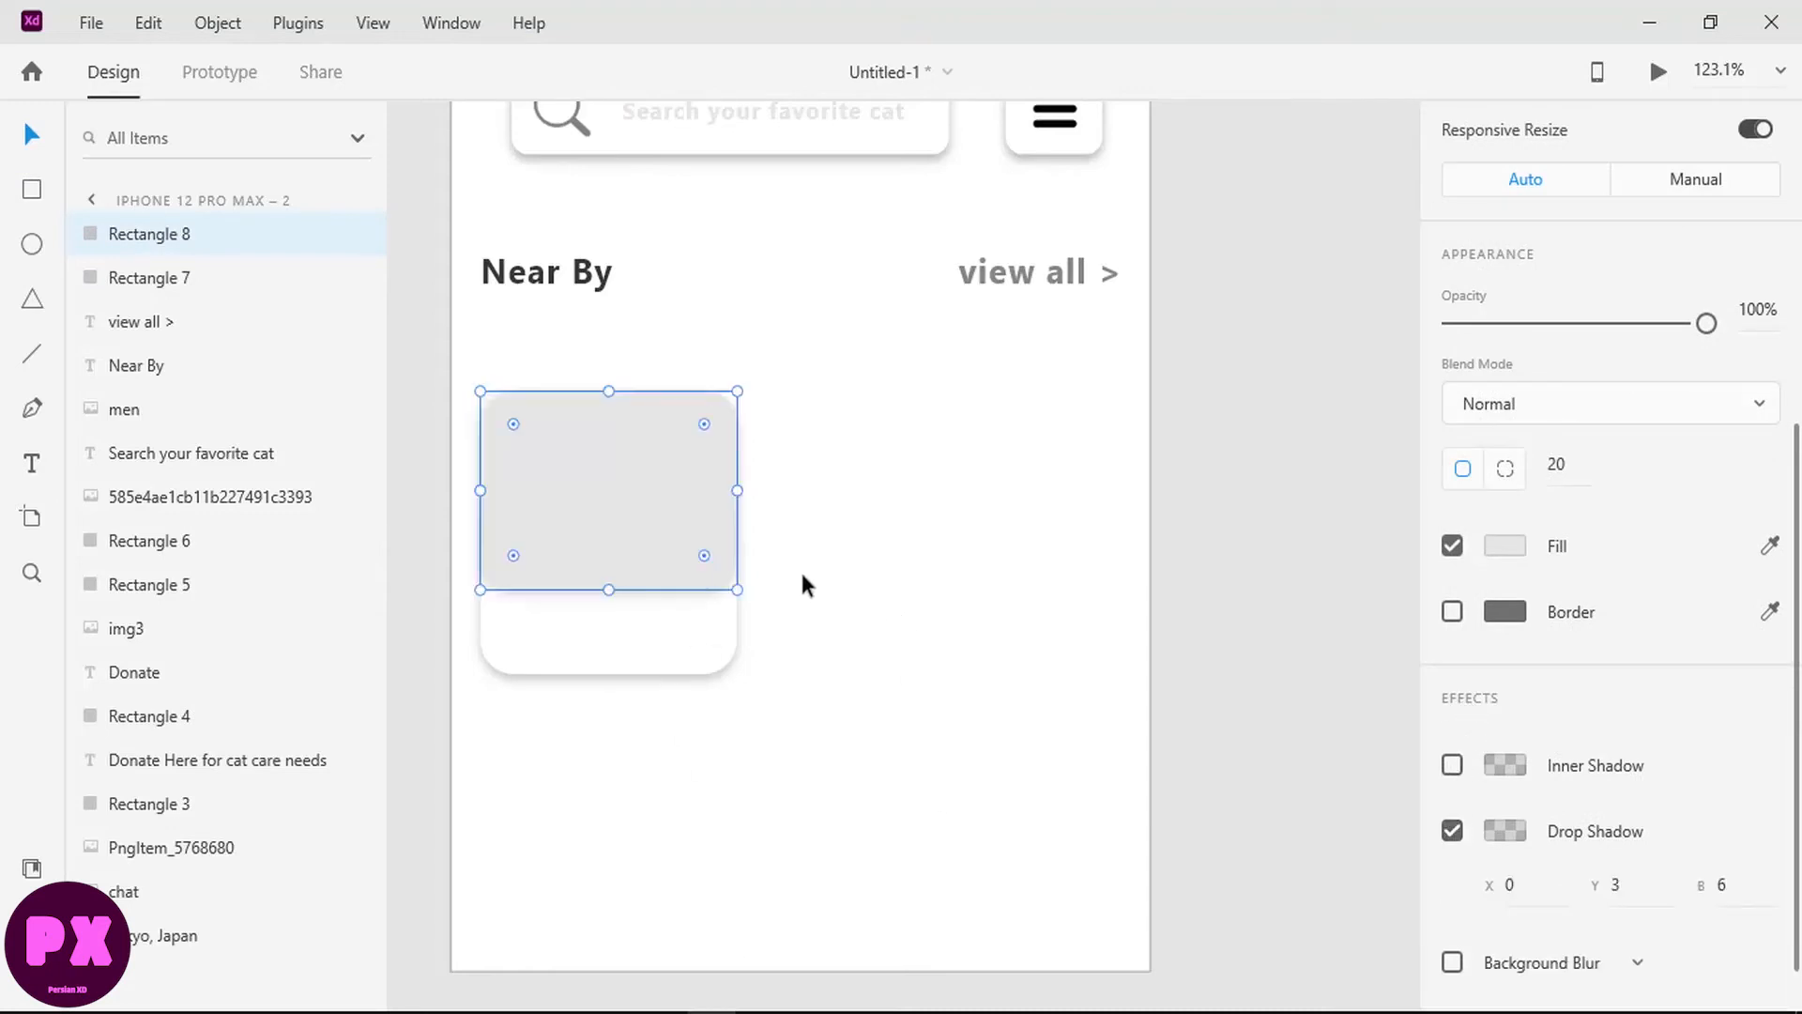
left_click(836, 524)
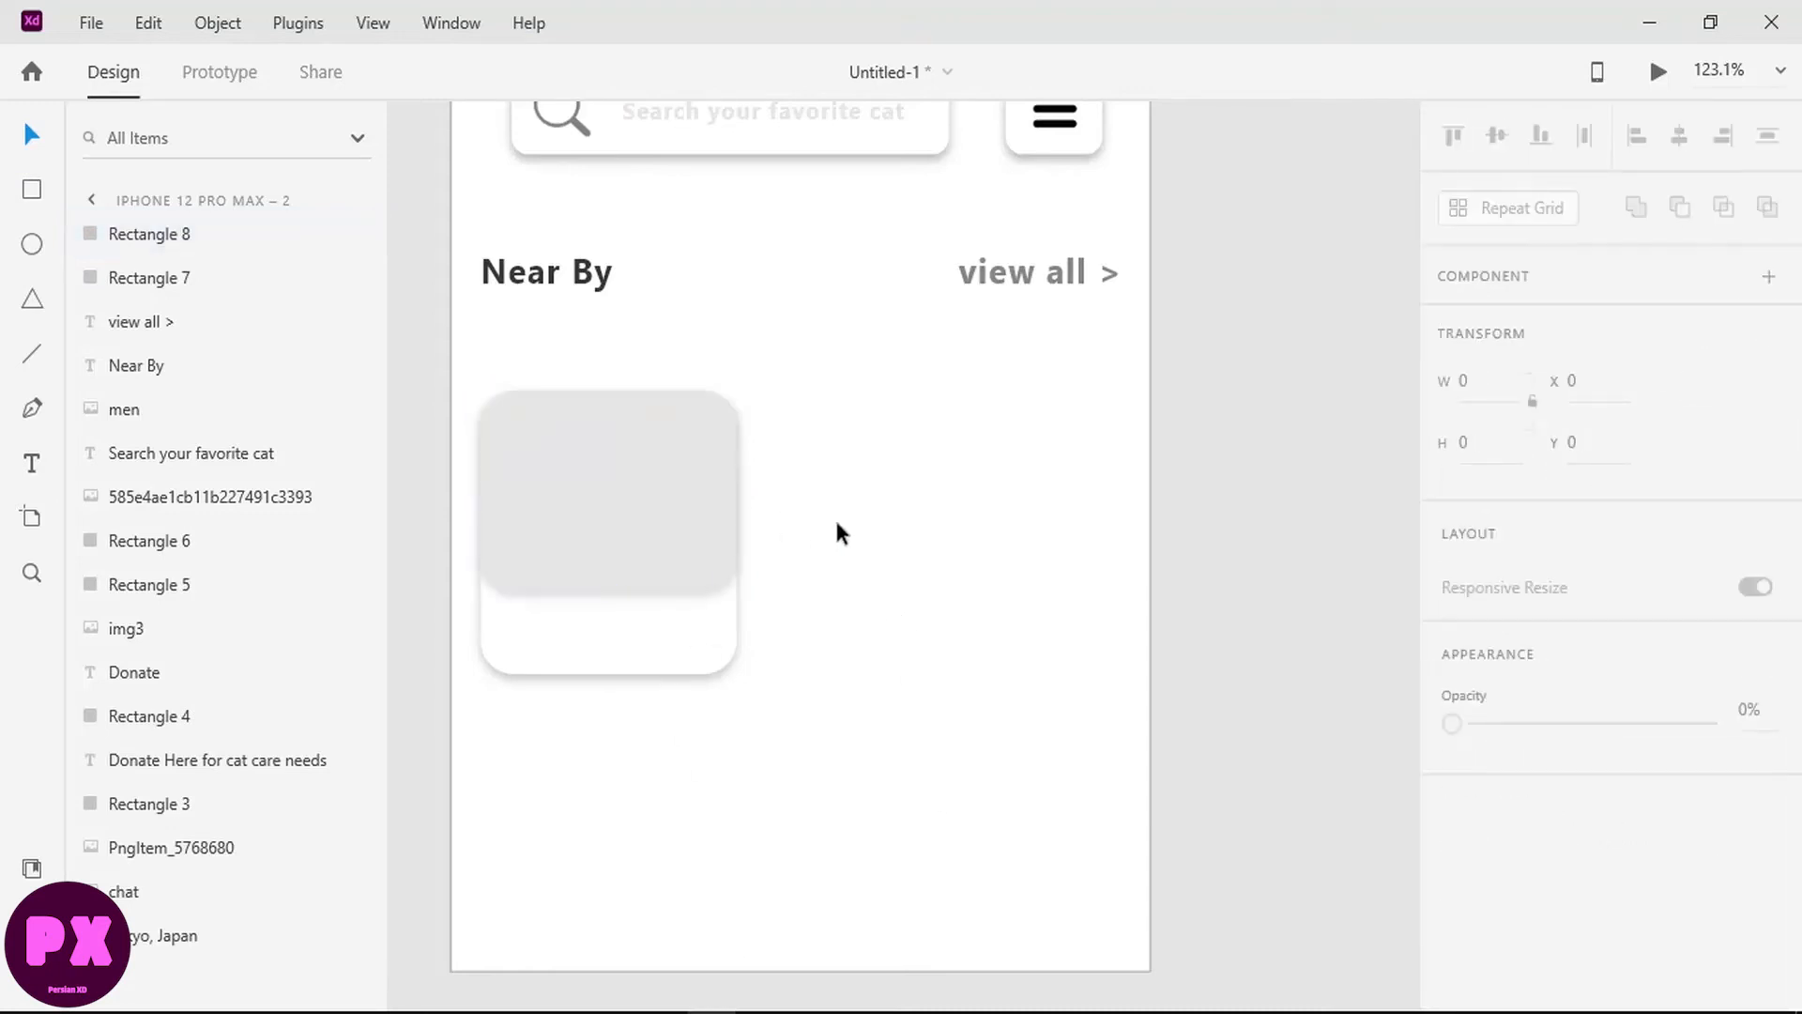
Step: Import img2.png from the desktop, scale it proportionally to 103 wide and place it on the card's grey area
left_click(643, 507)
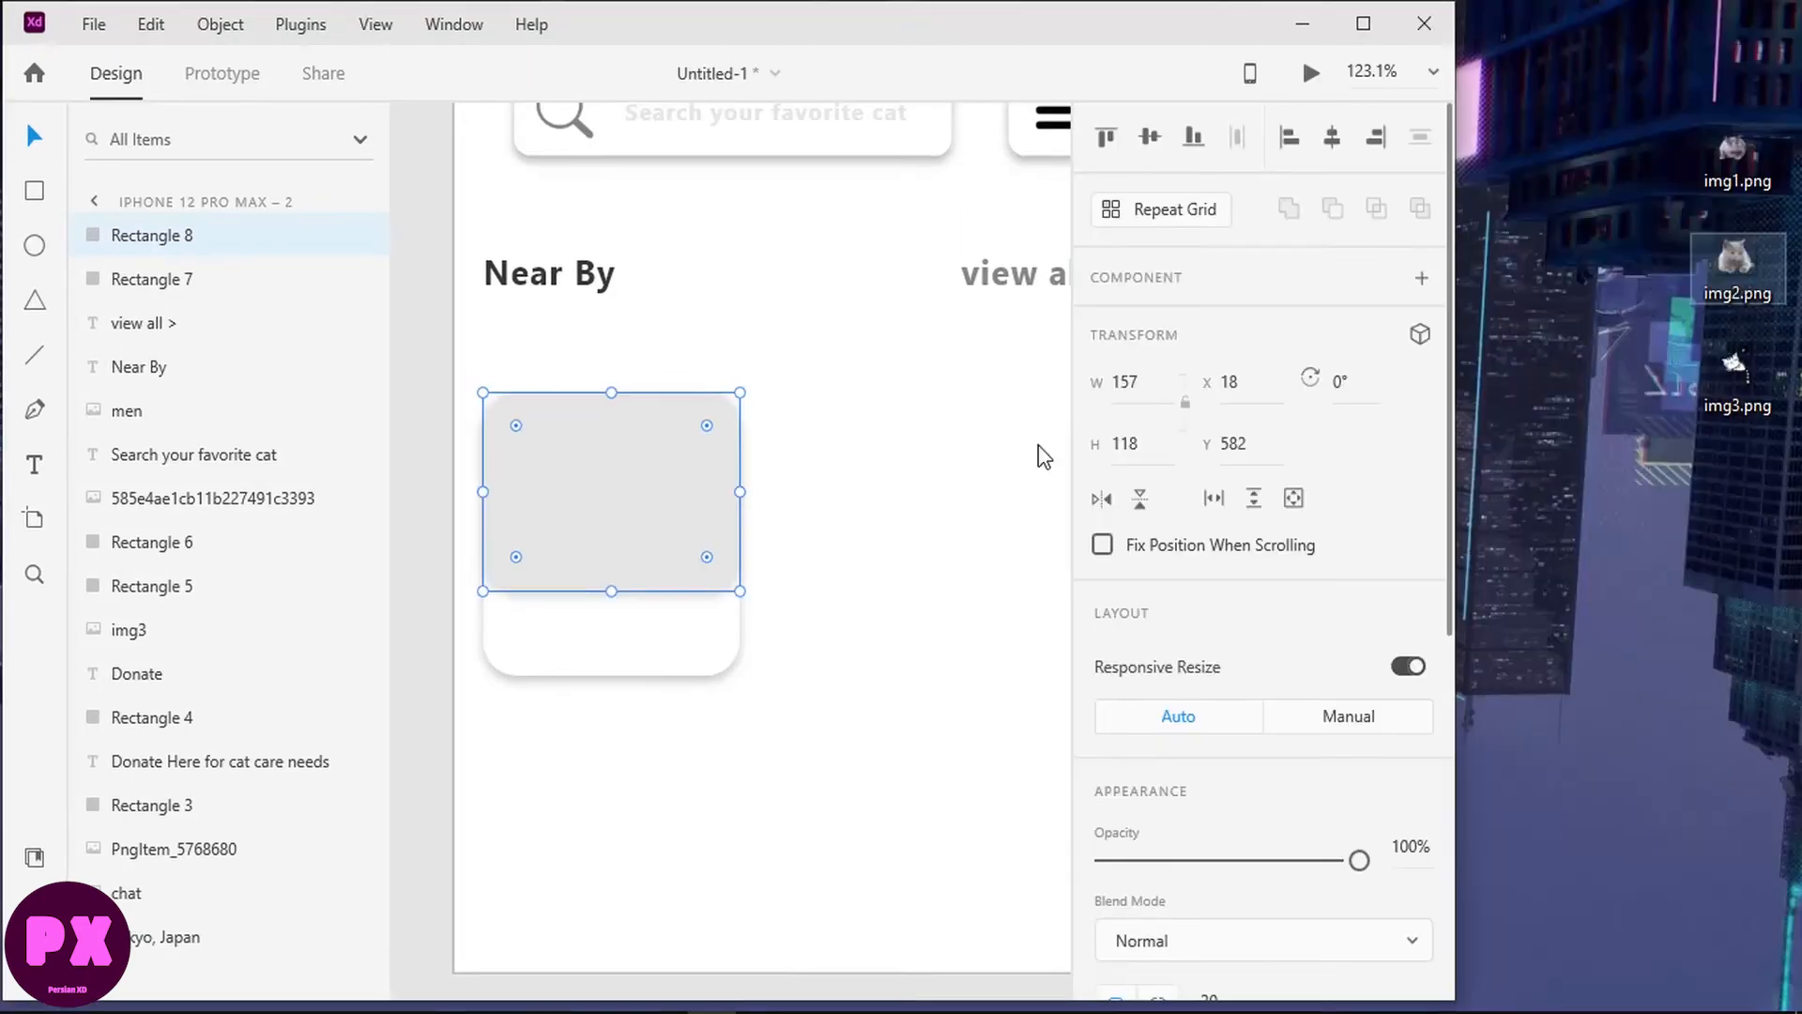
left_click_drag(1038, 454, 805, 469)
left_click(1363, 24)
left_click(1492, 380)
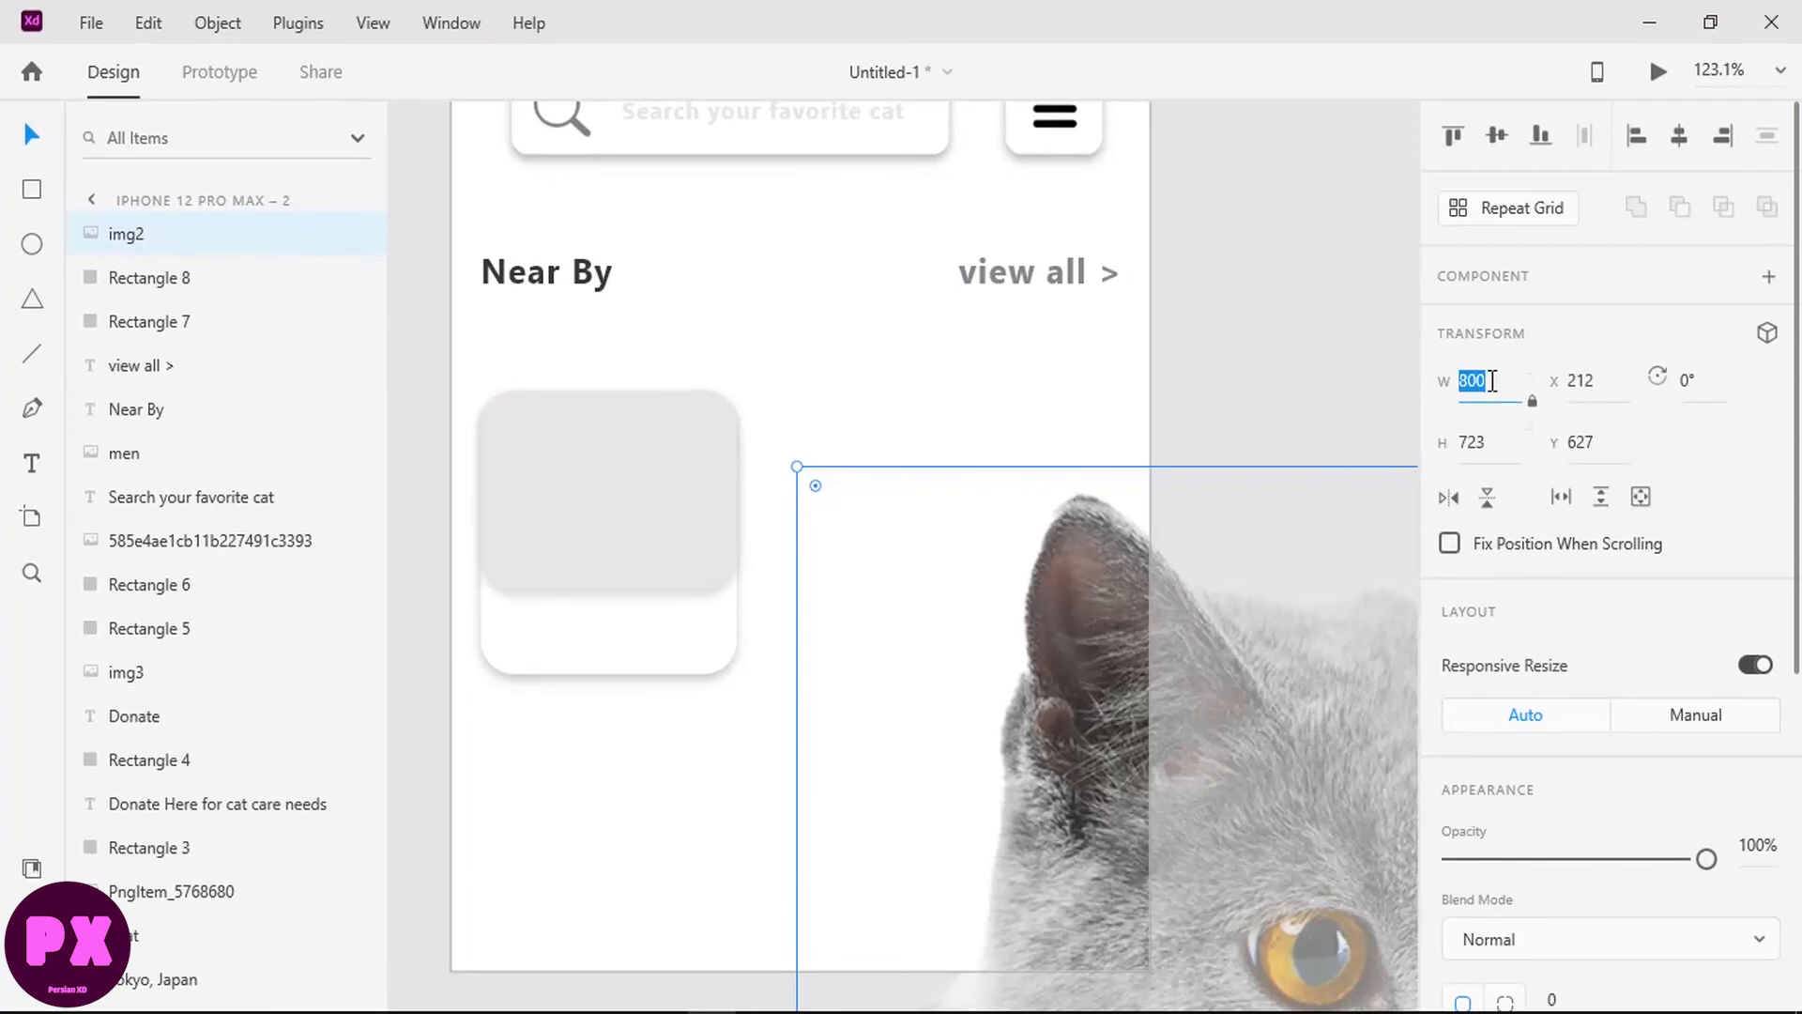
type("75")
key("Return")
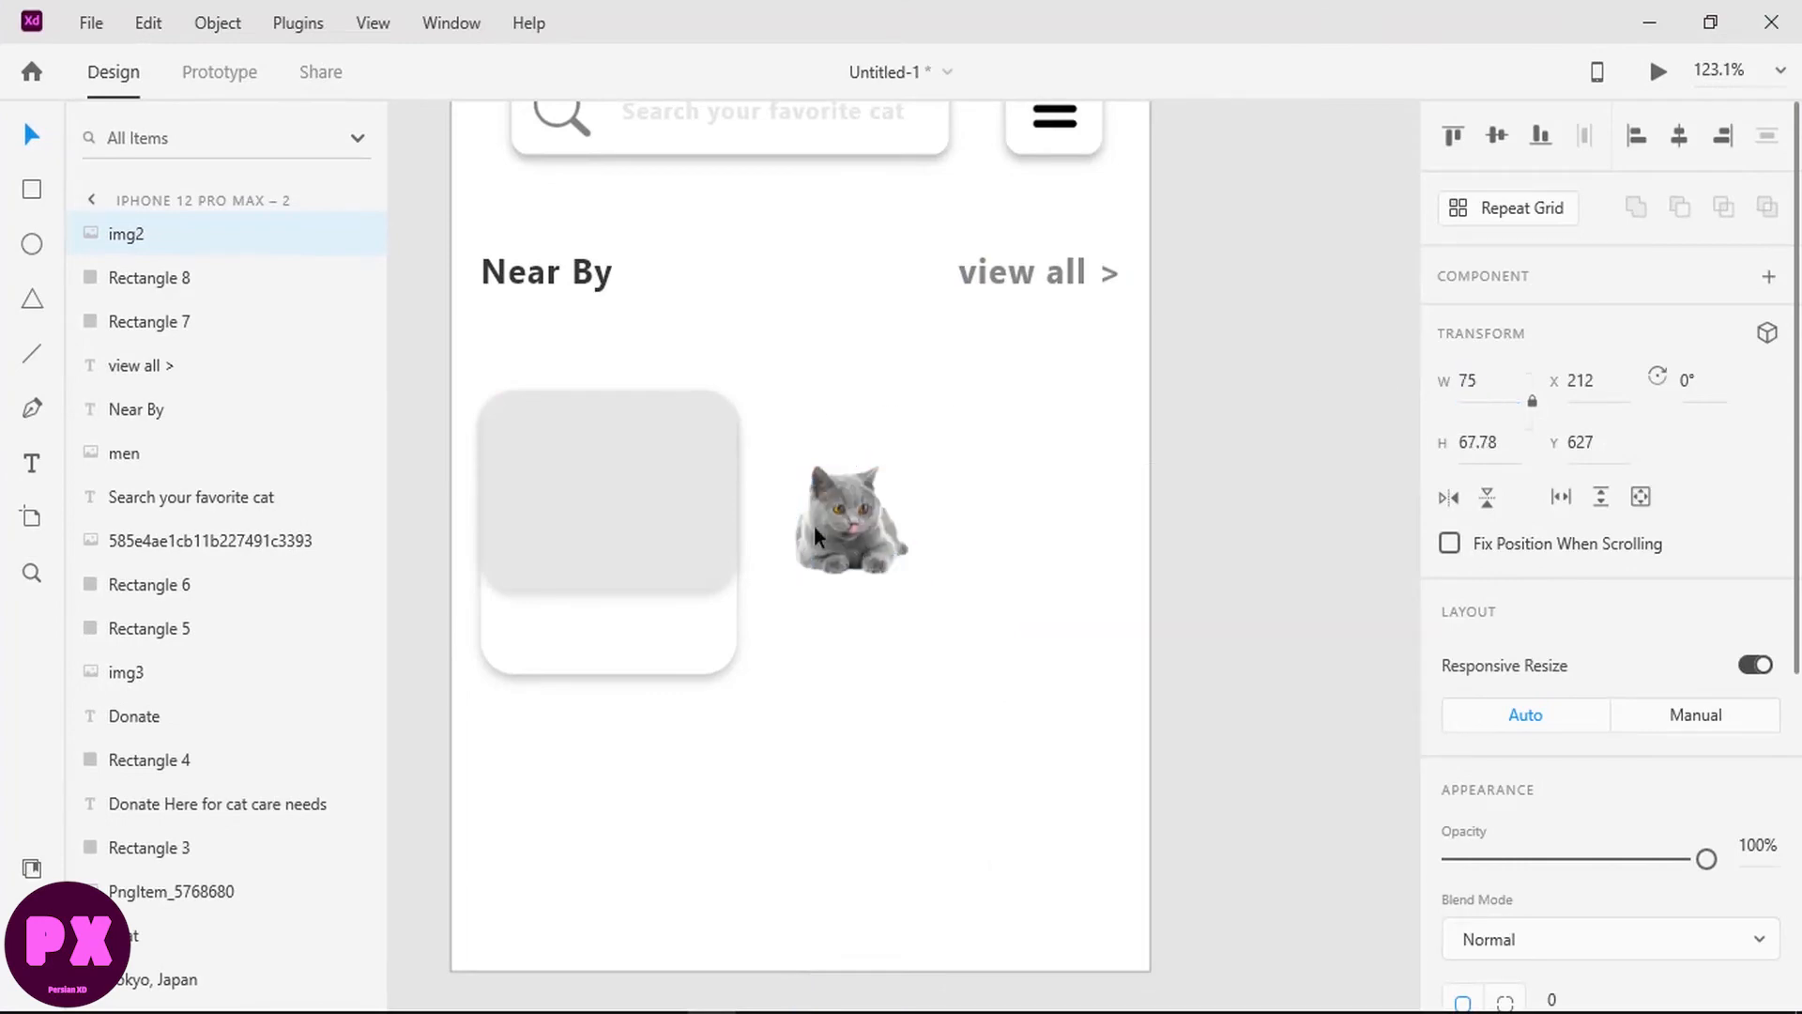
left_click_drag(856, 511, 608, 505)
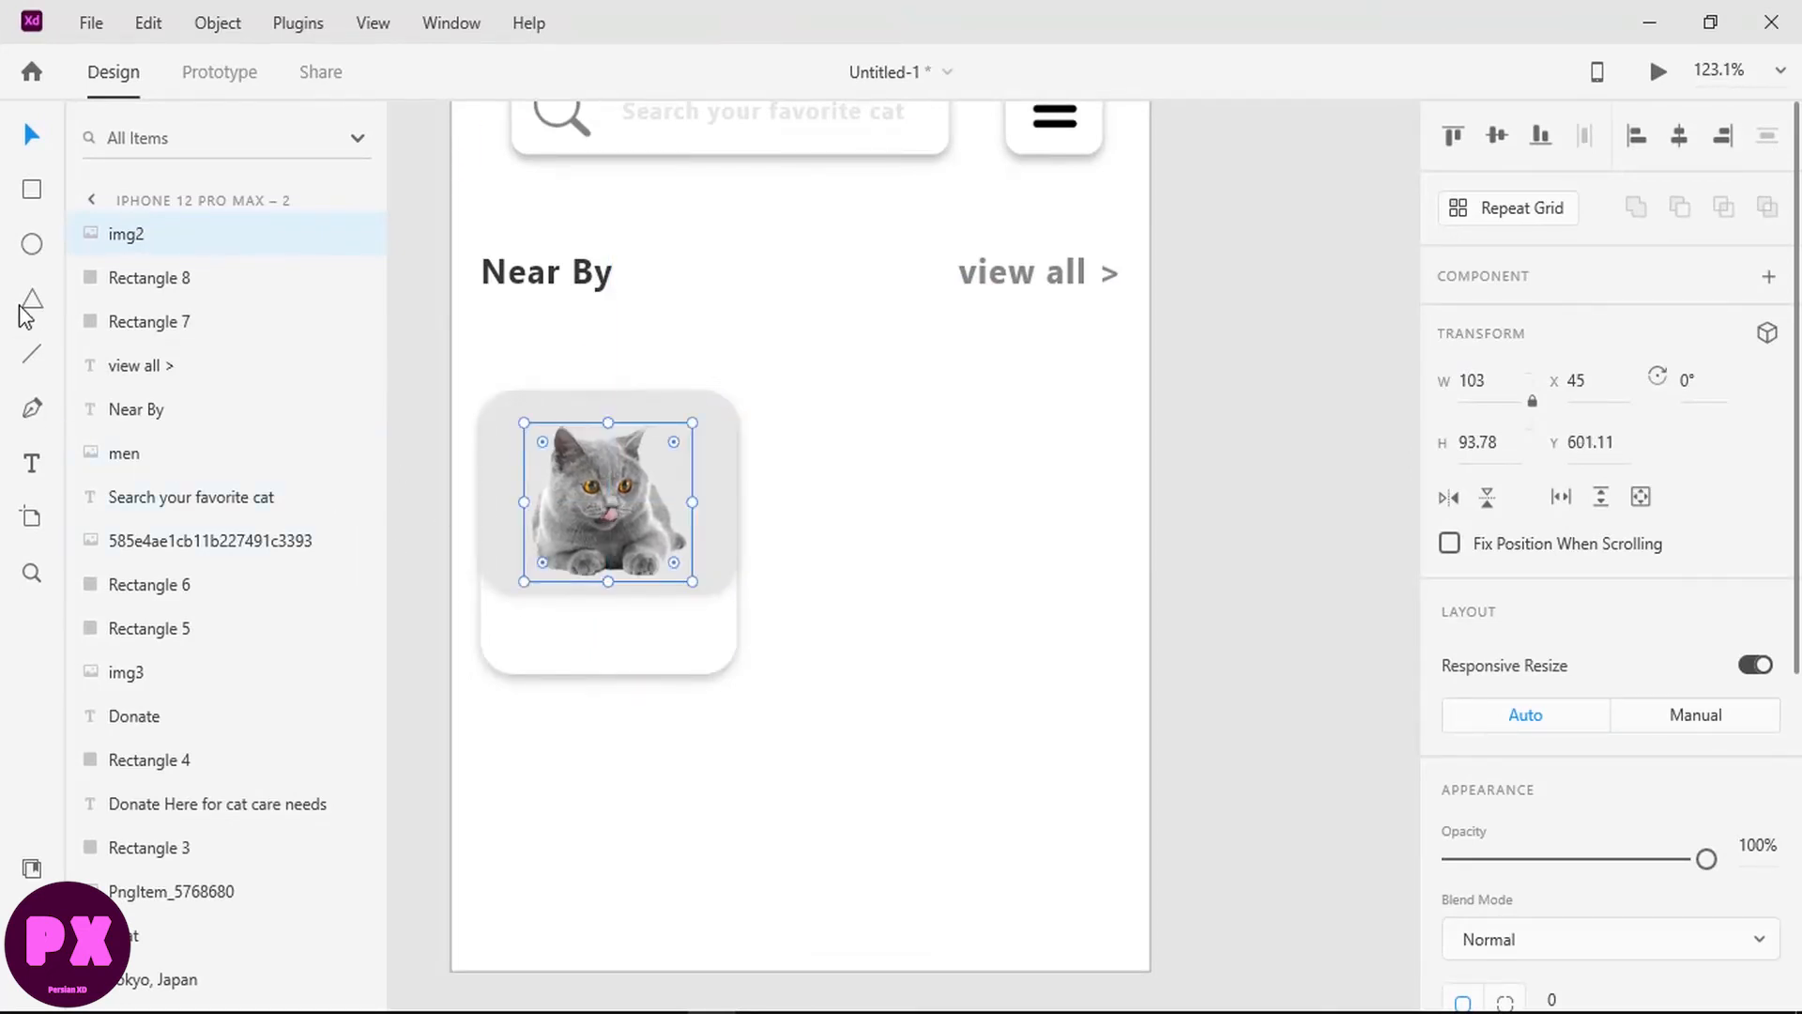
Step: Draw a small borderless white square in the grey area's upper-left corner and round its corners to a radius of 5
key("r")
left_click_drag(491, 405, 534, 447)
scroll(1529, 460, "down", 8)
scroll(1492, 423, "up", 2)
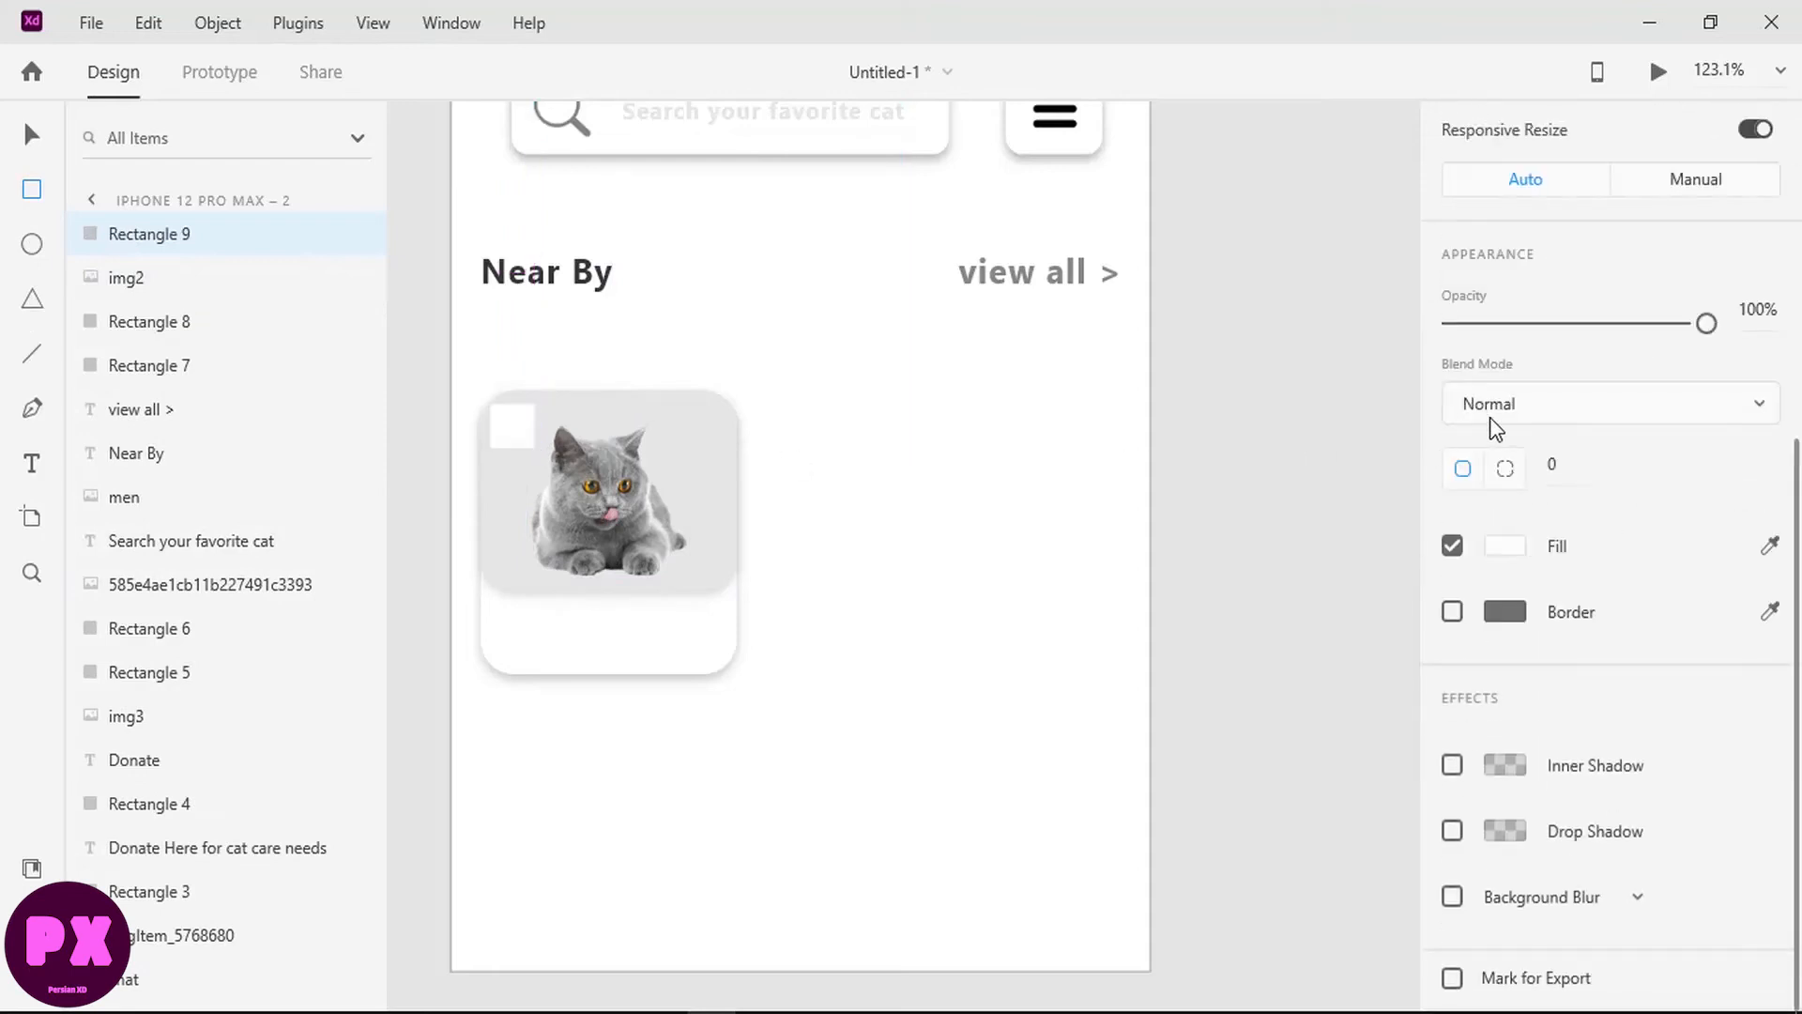
left_click(1566, 464)
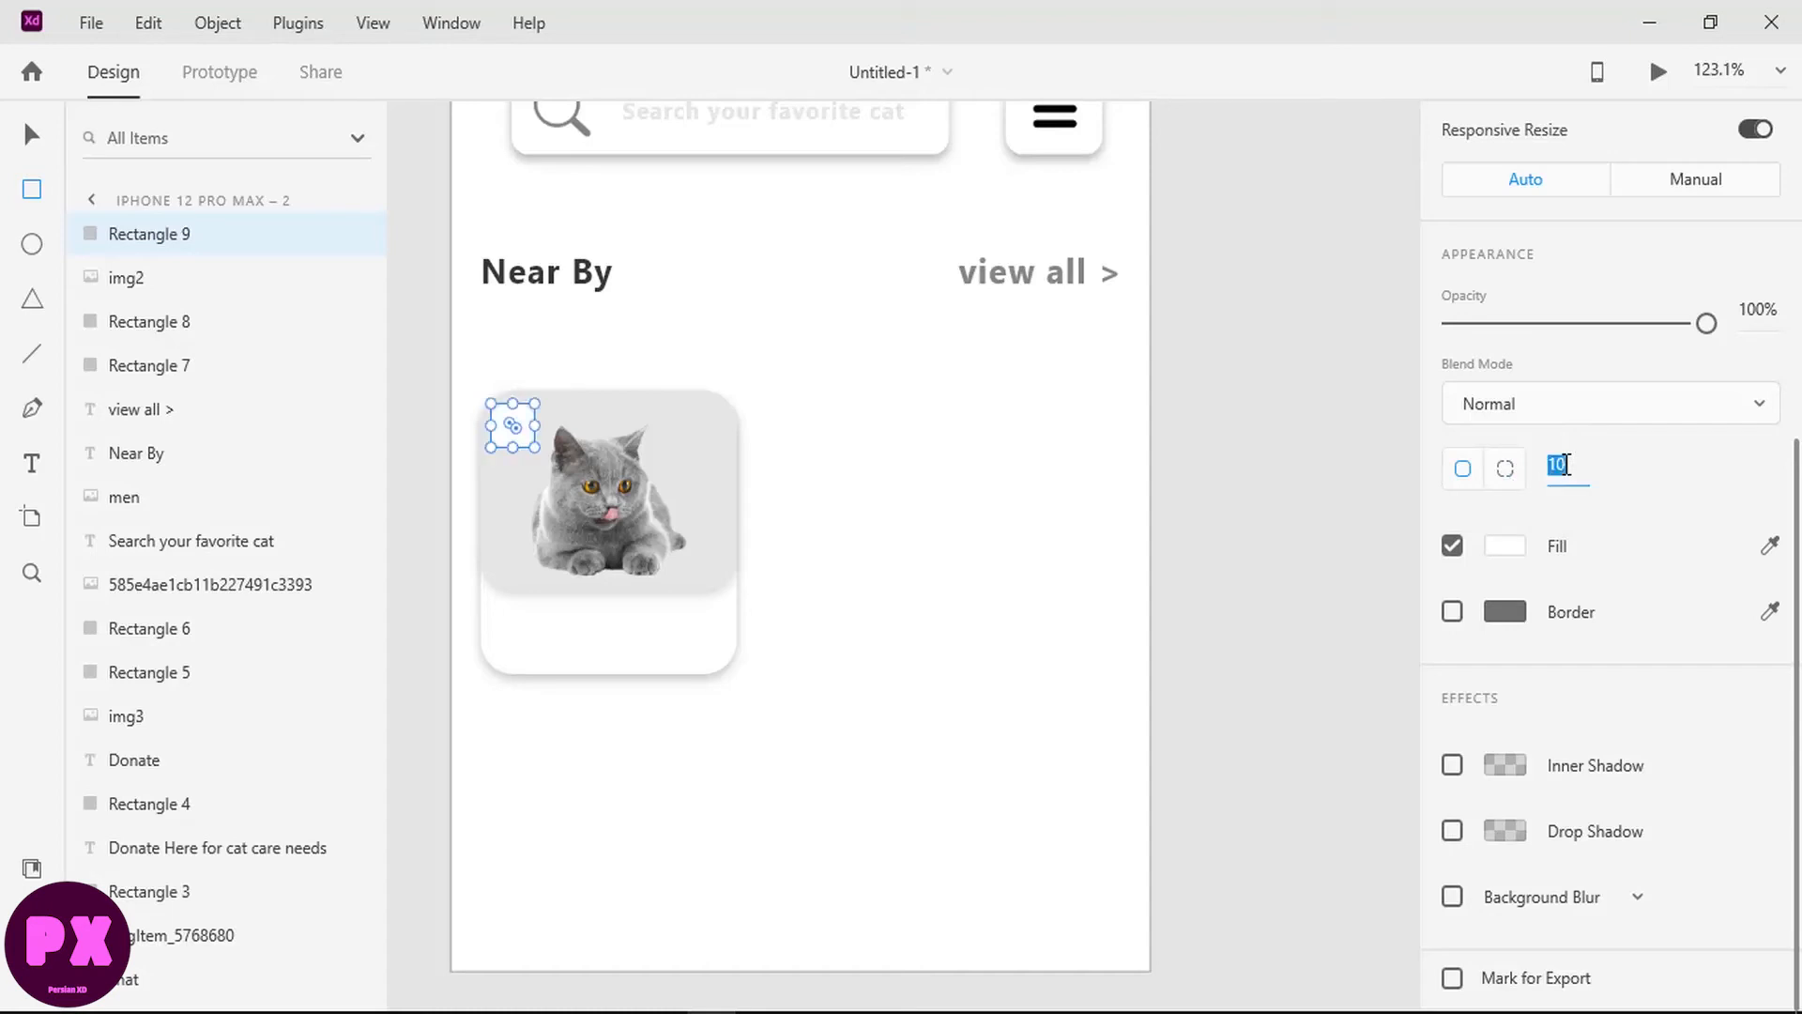
Step: Import the favorite-icon-png-0 heart image from the desktop and set its width to 50
left_click(1710, 22)
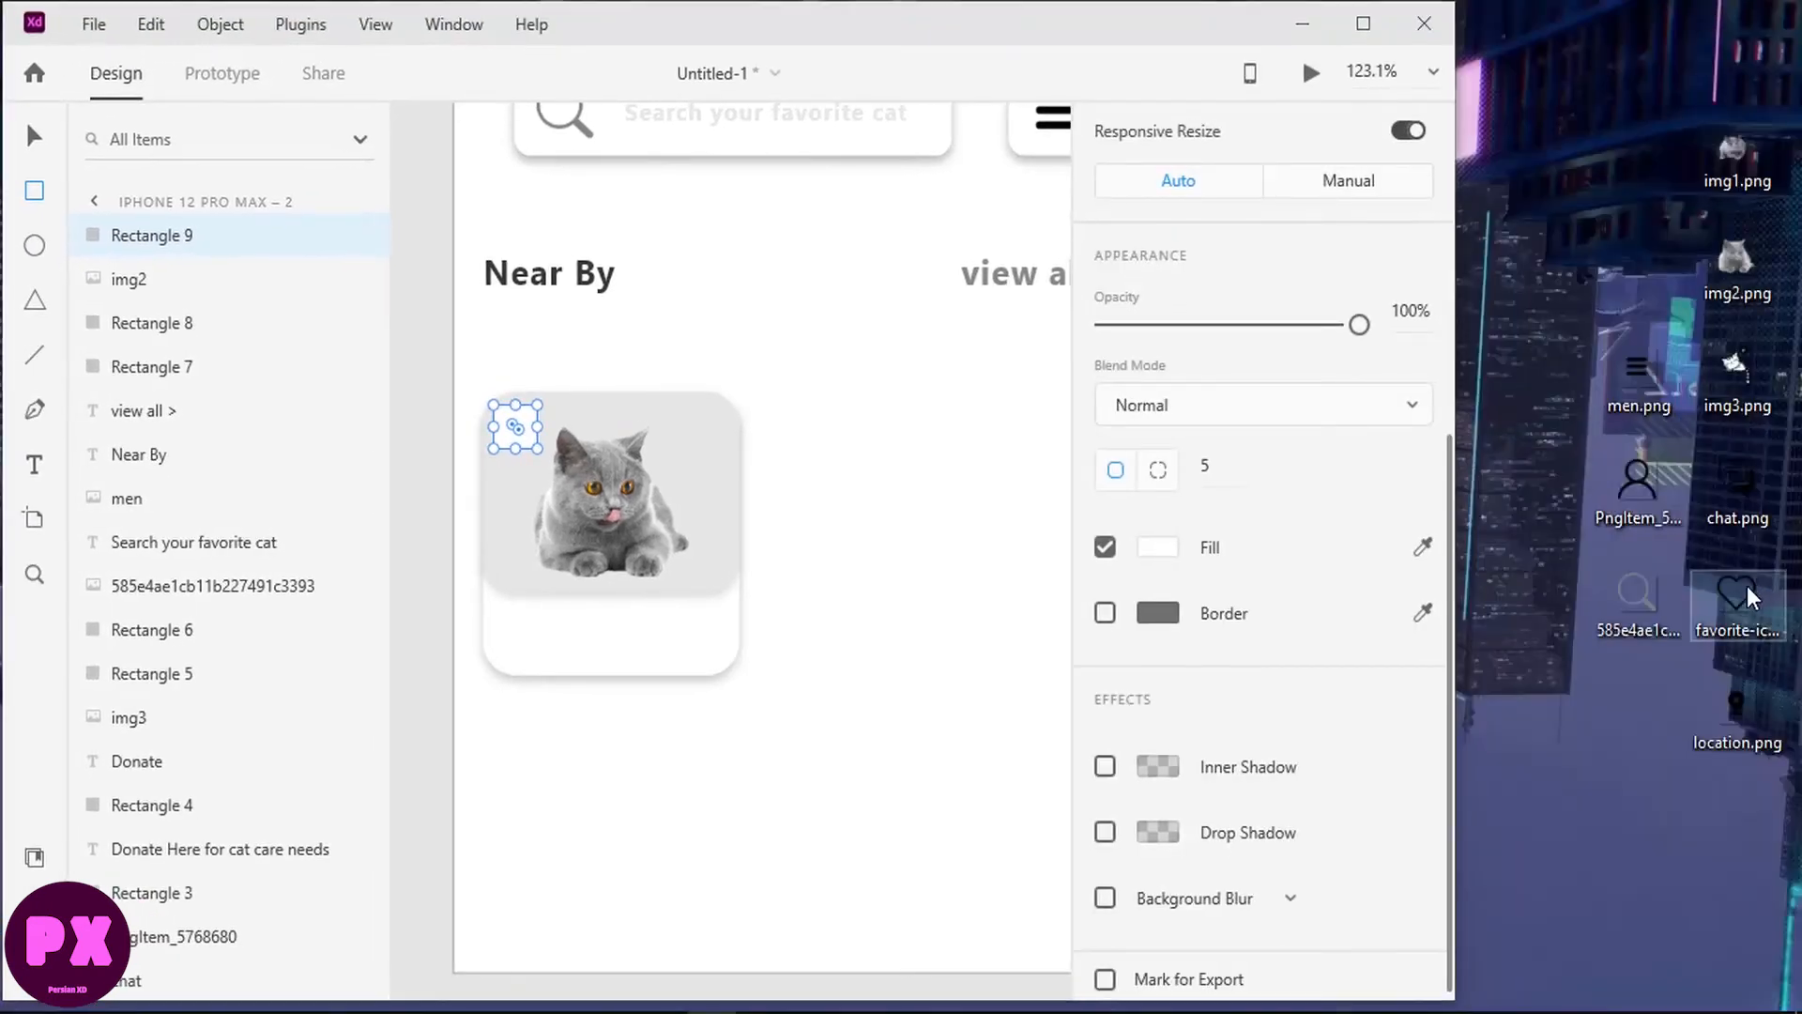
left_click_drag(1736, 596, 927, 451)
left_click(1363, 24)
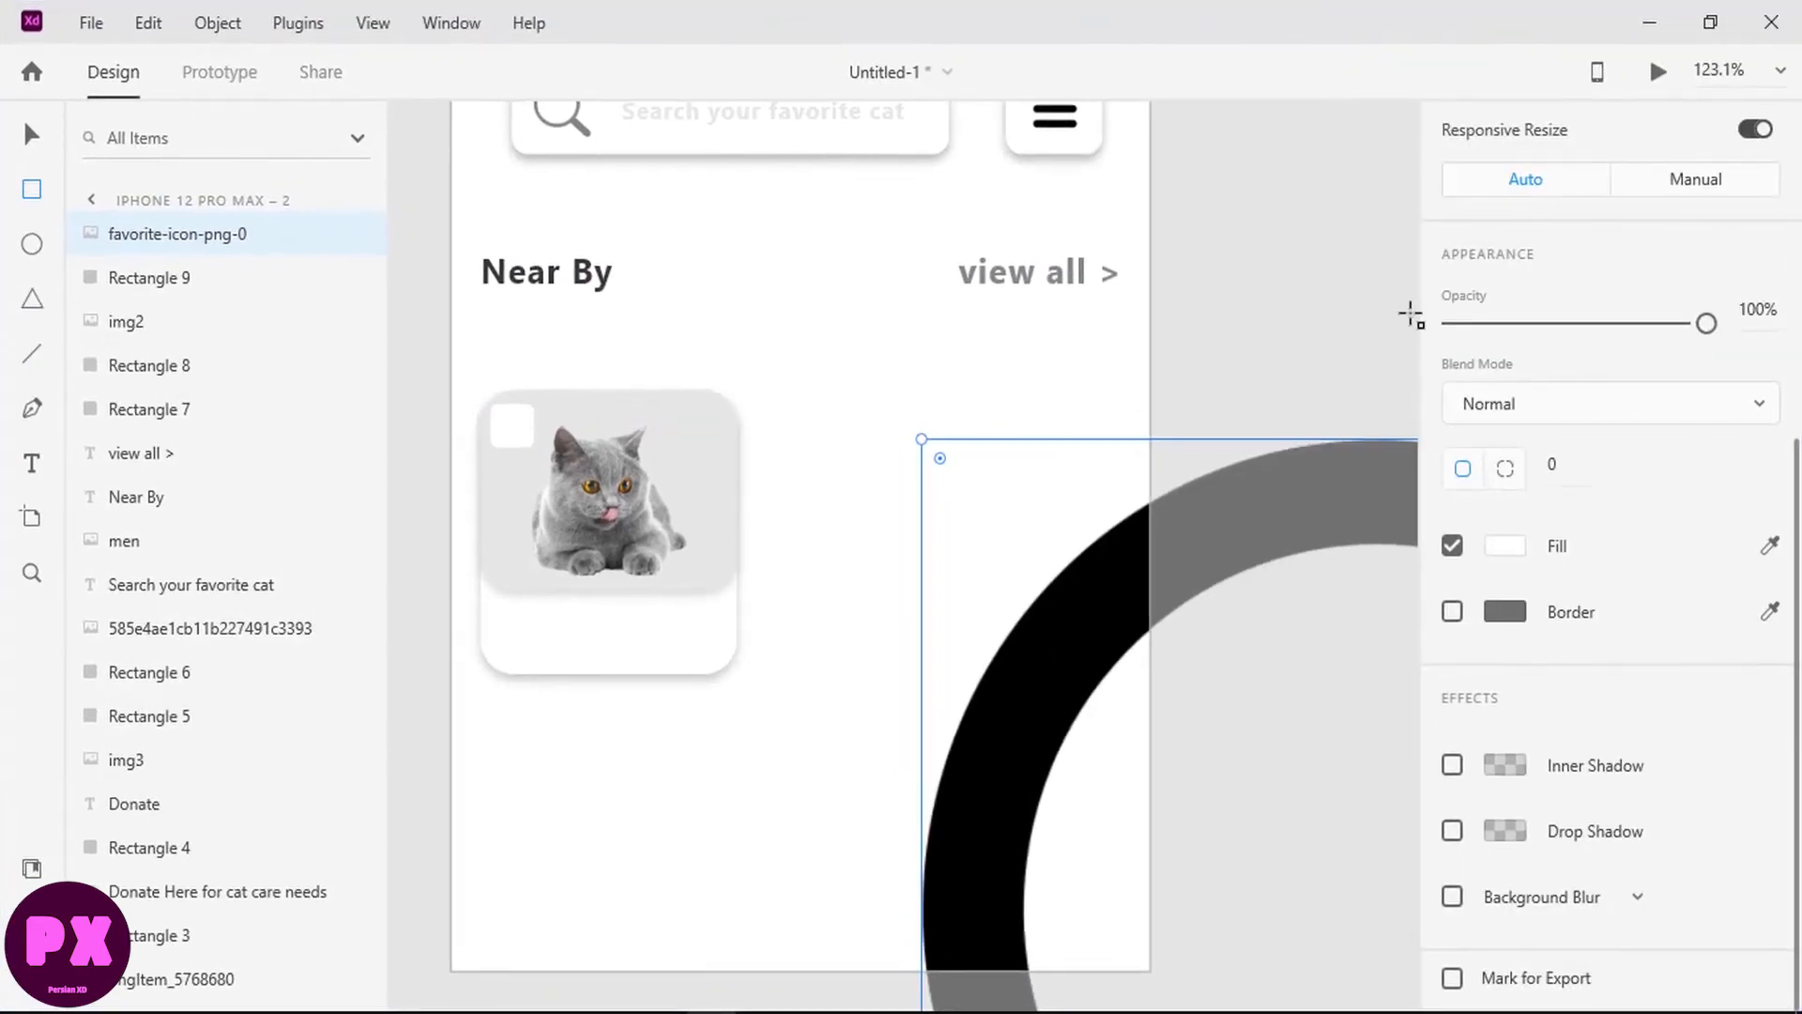
scroll(1520, 310, "up", 5)
left_click(1483, 382)
type("50")
key("Return")
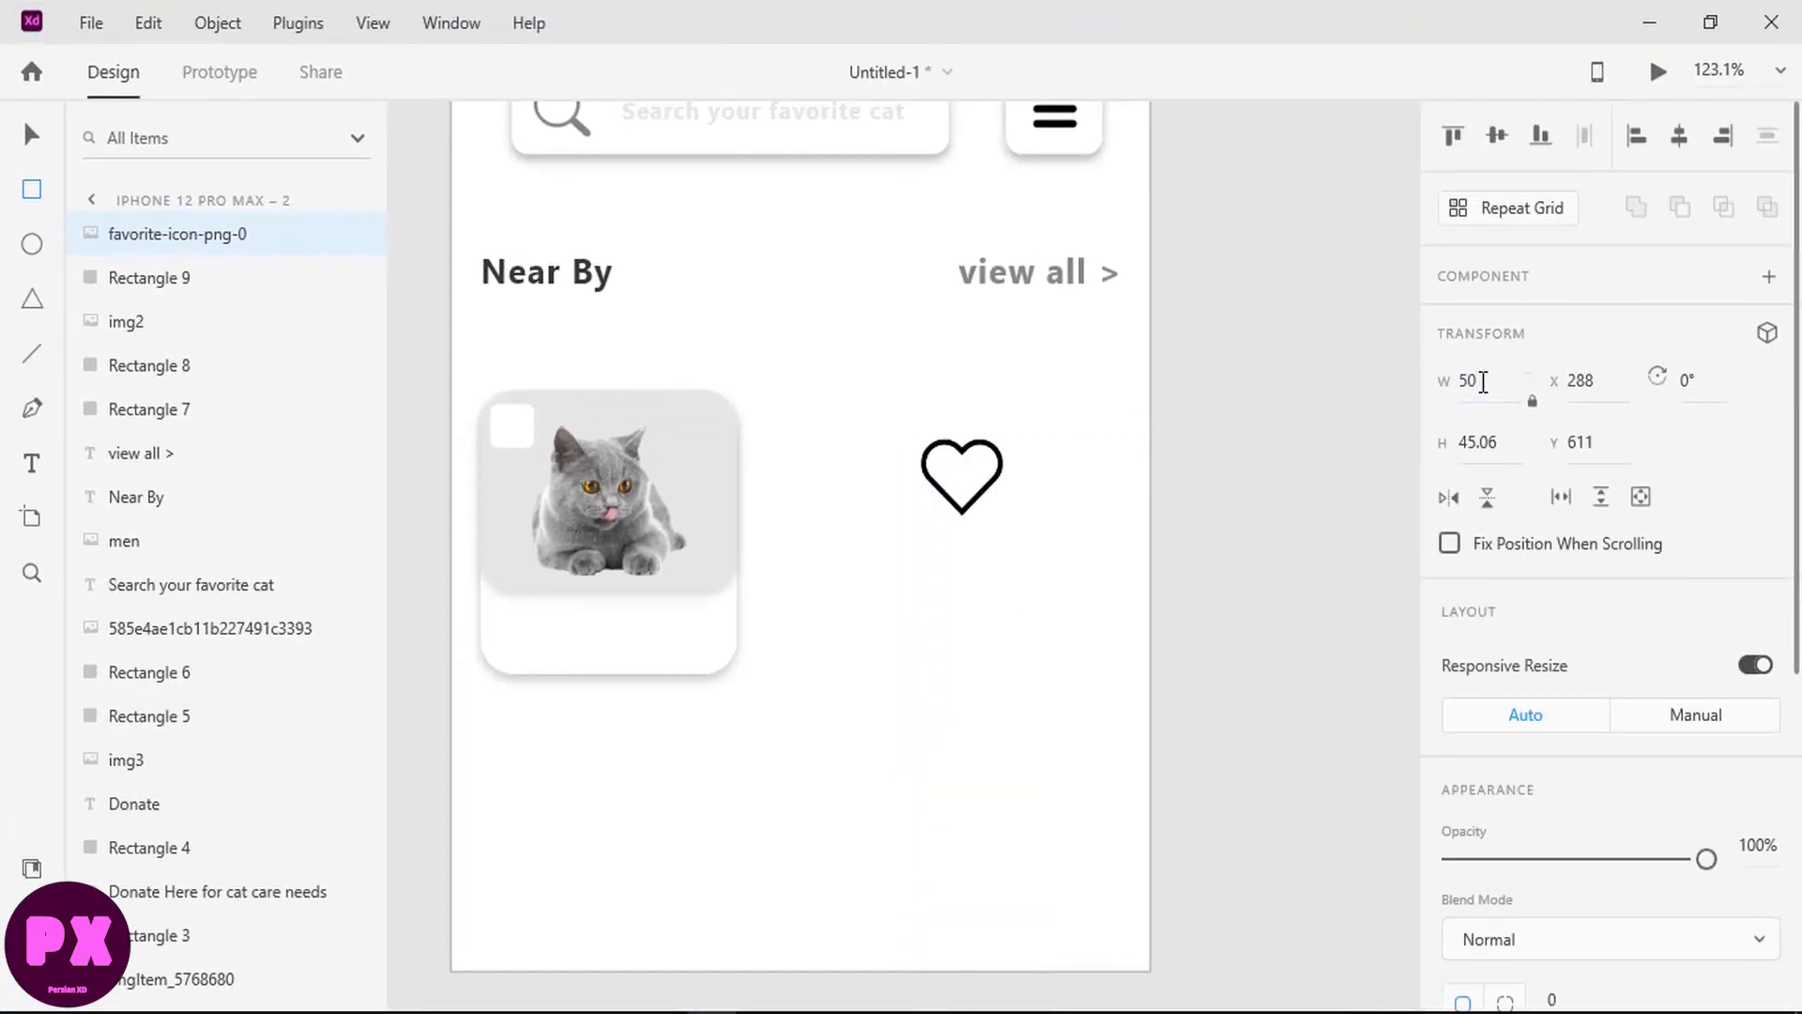
Step: Move the heart icon onto the small white square and reduce its width to 18
left_click_drag(960, 483, 508, 451)
left_click(1482, 392)
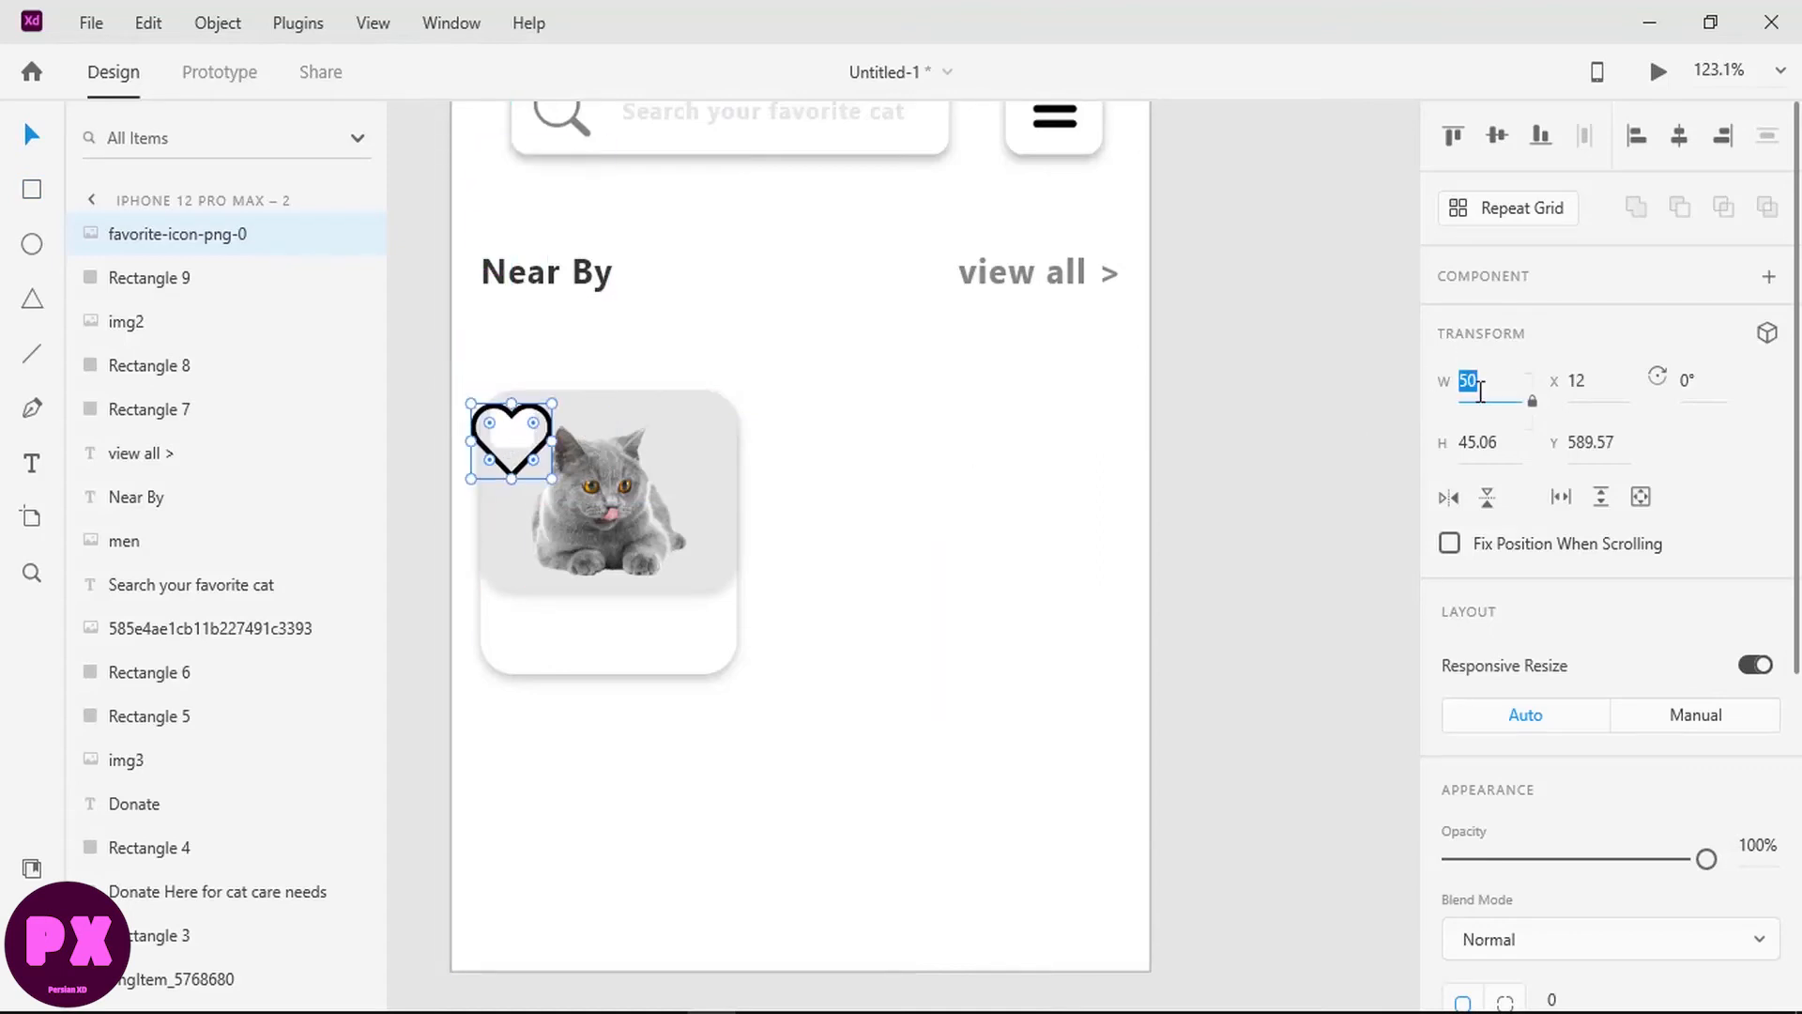
type("25")
key("Return")
scroll(539, 466, "up", 4)
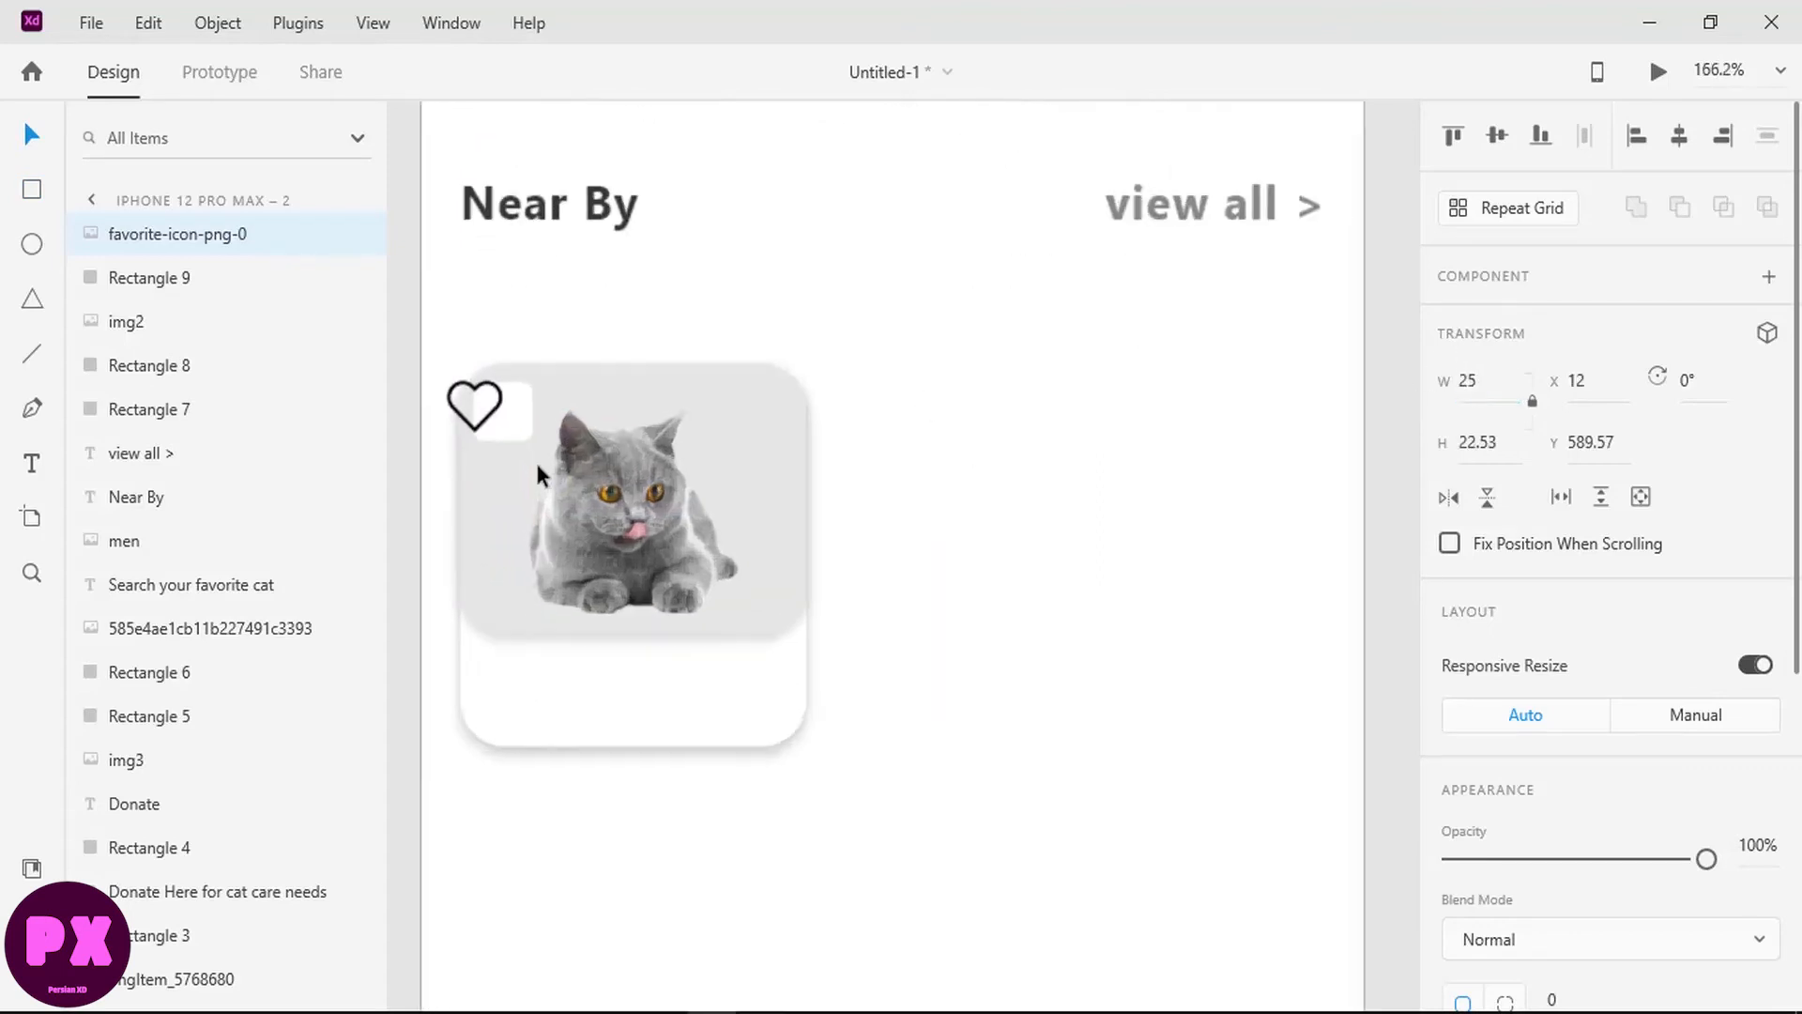
left_click_drag(462, 392, 489, 404)
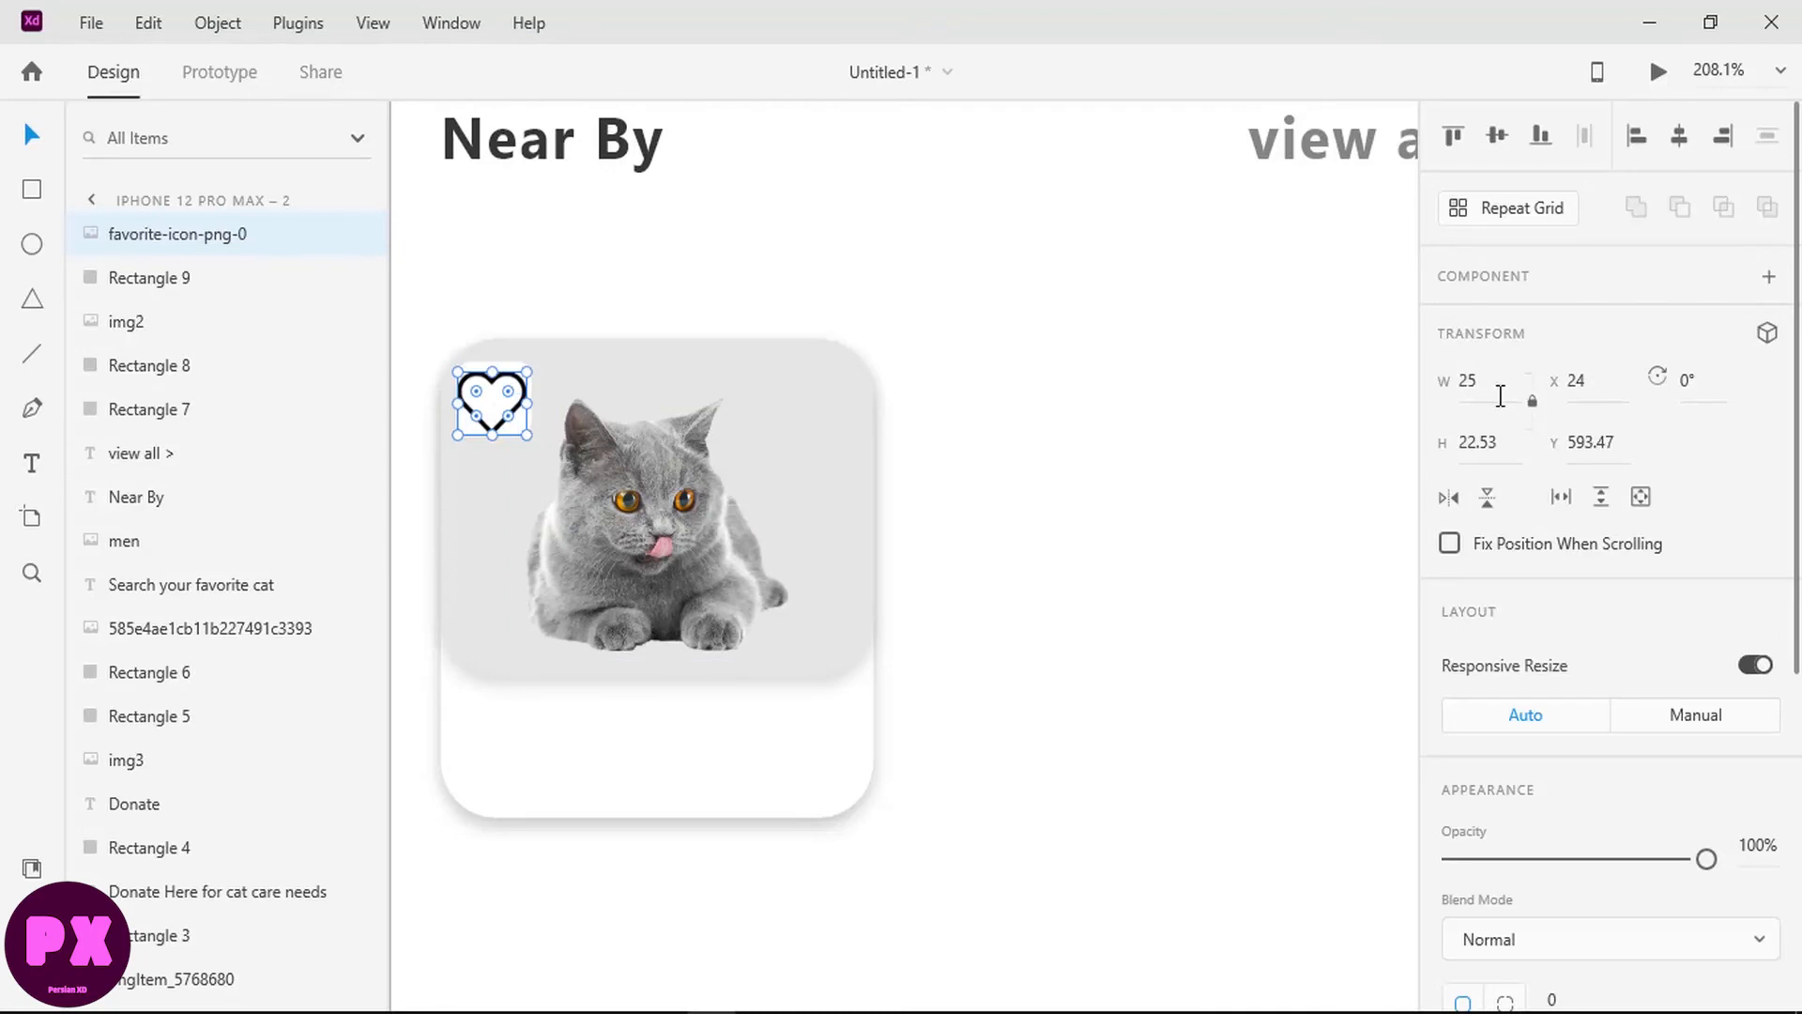
left_click(1499, 394)
type("20")
key("Return")
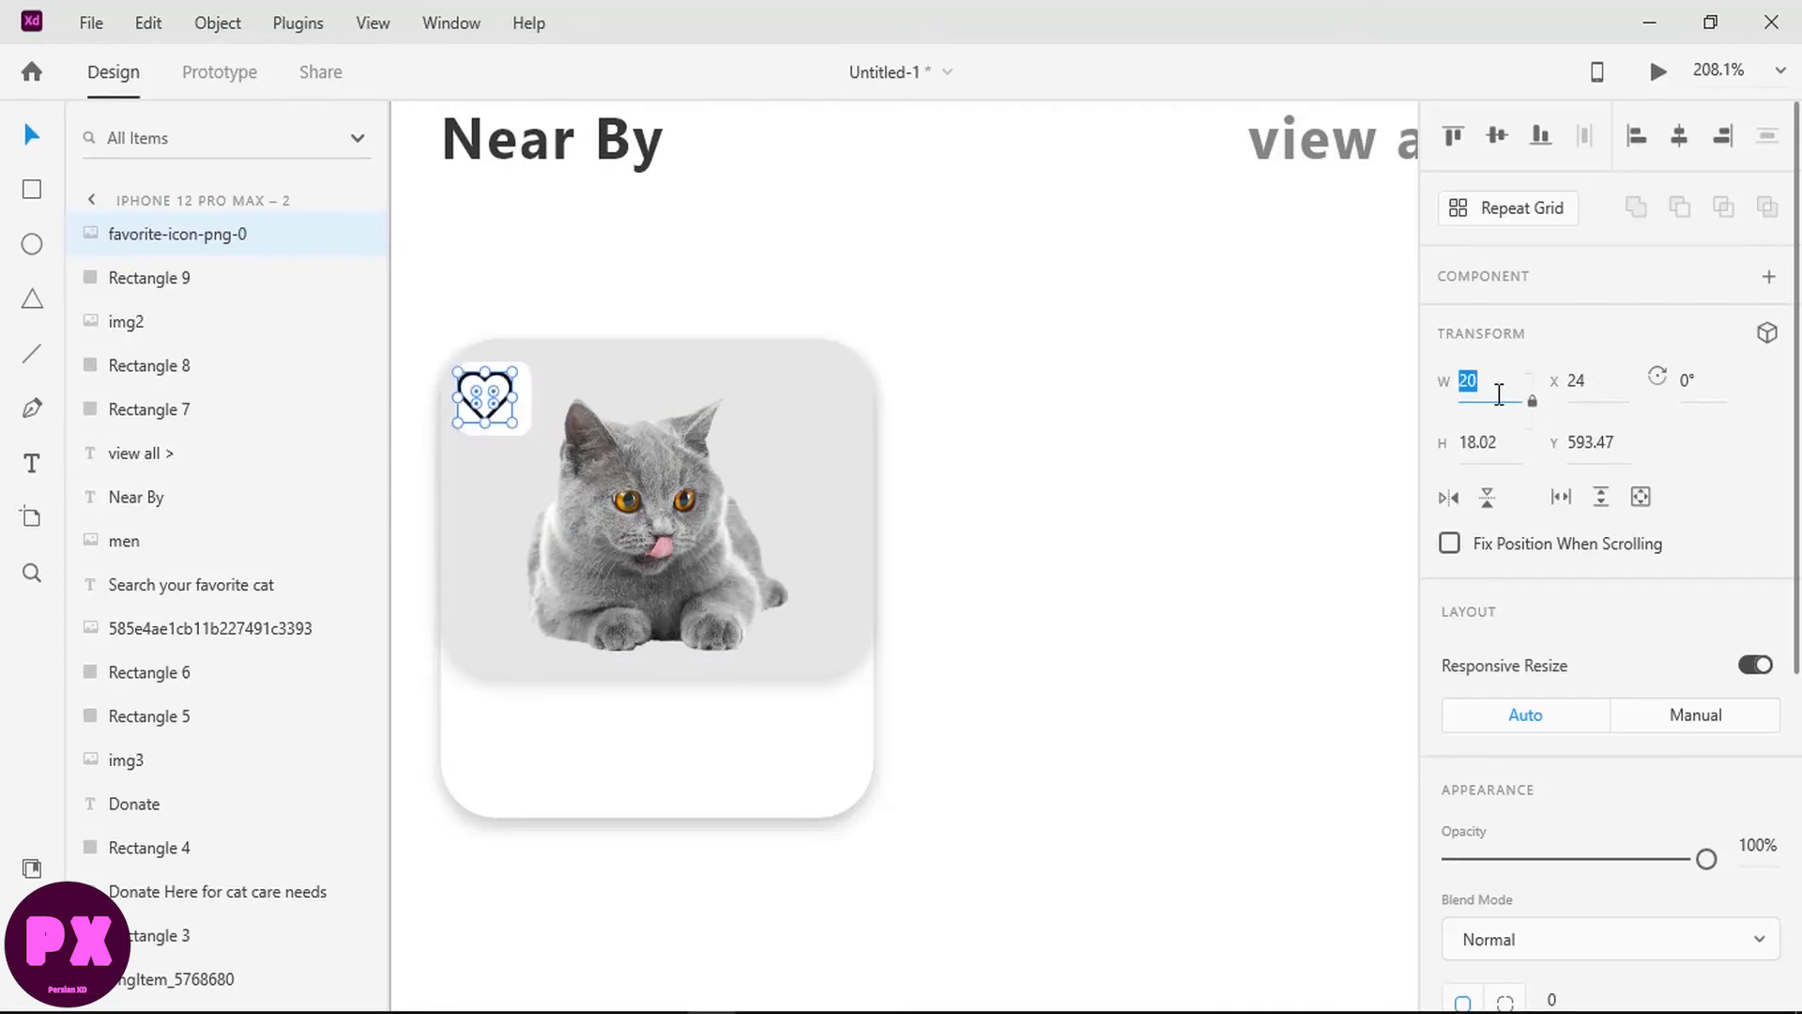
key("Return")
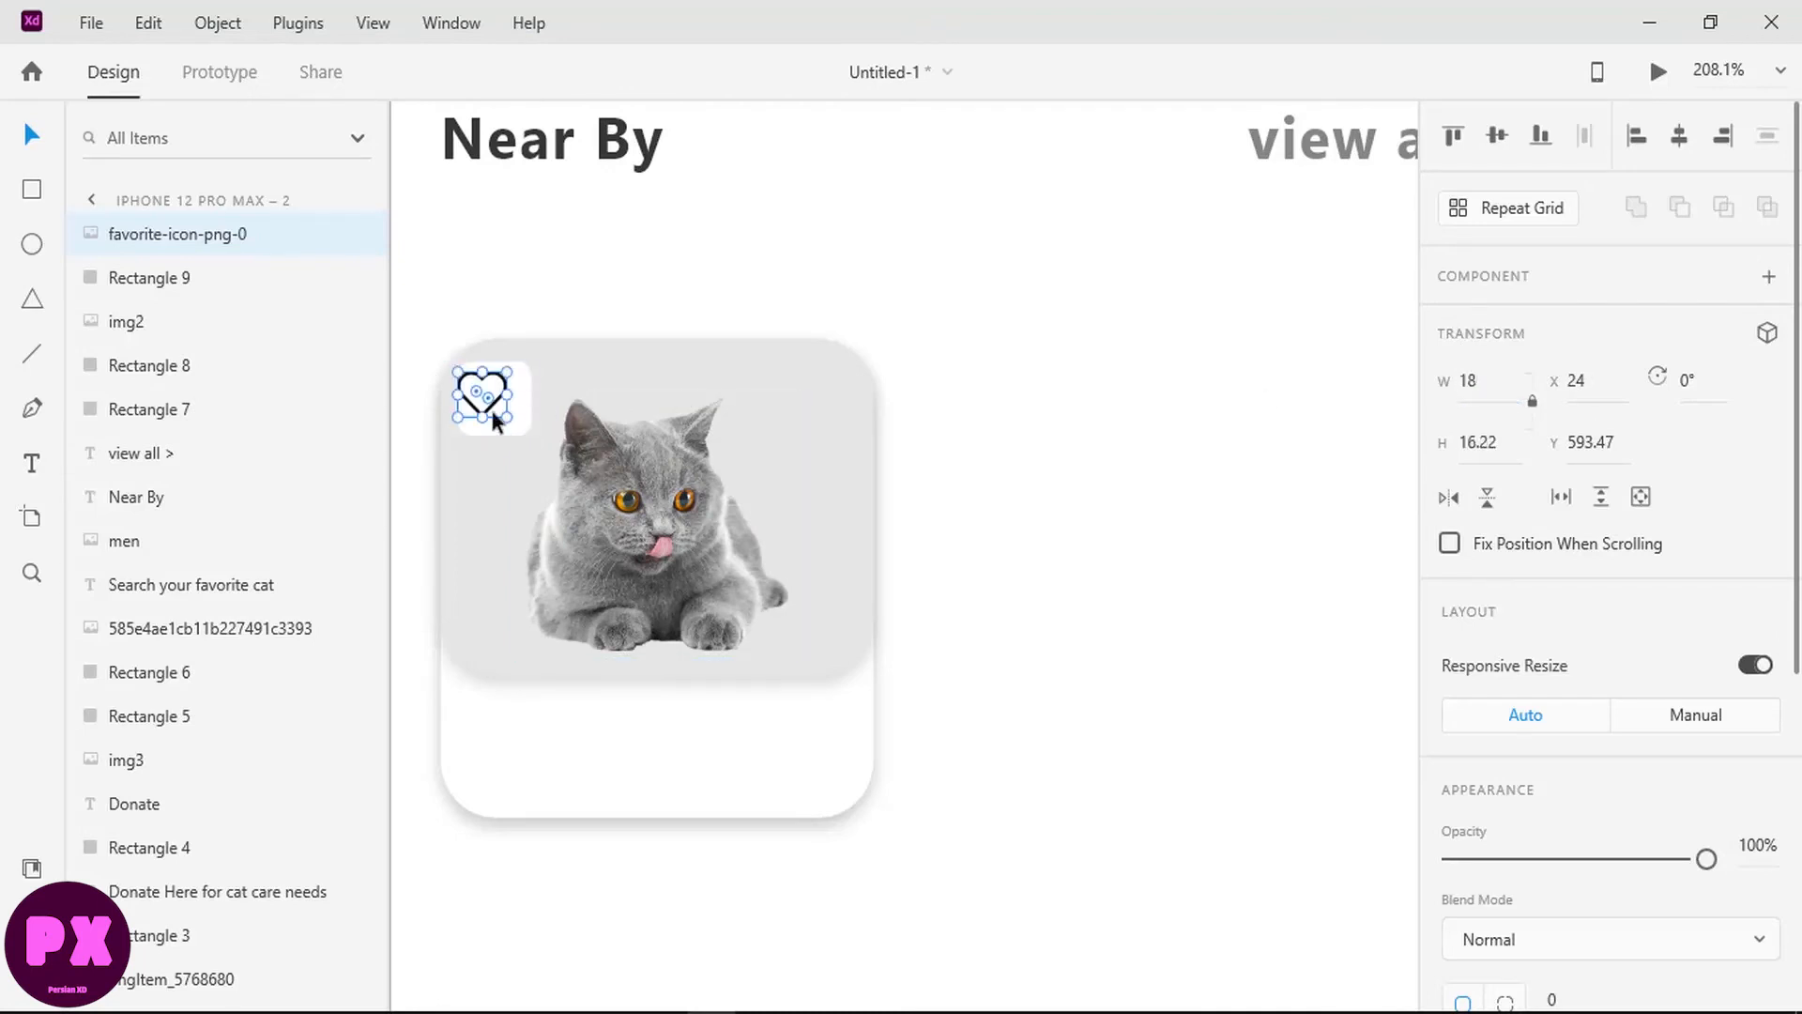
Step: Center the heart icon and the small white square on each other vertically and horizontally
left_click(526, 431, "shift")
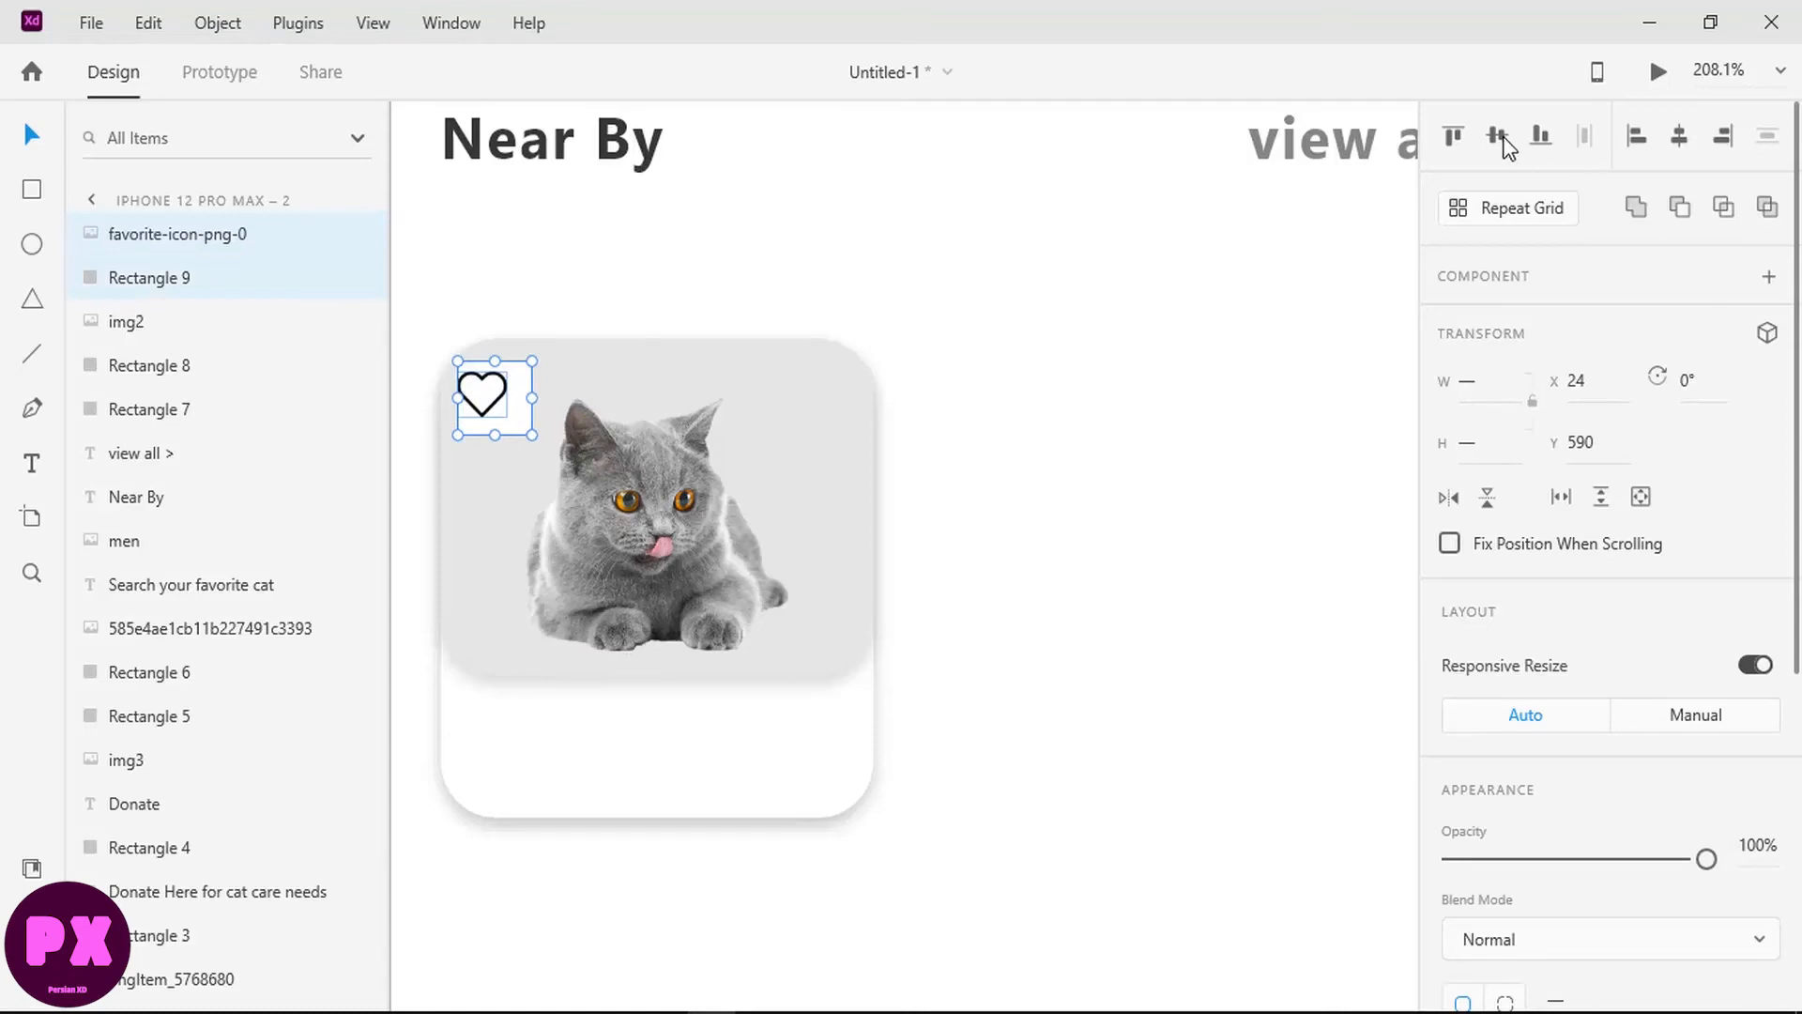
left_click(1499, 139)
left_click(1676, 137)
left_click(1206, 360)
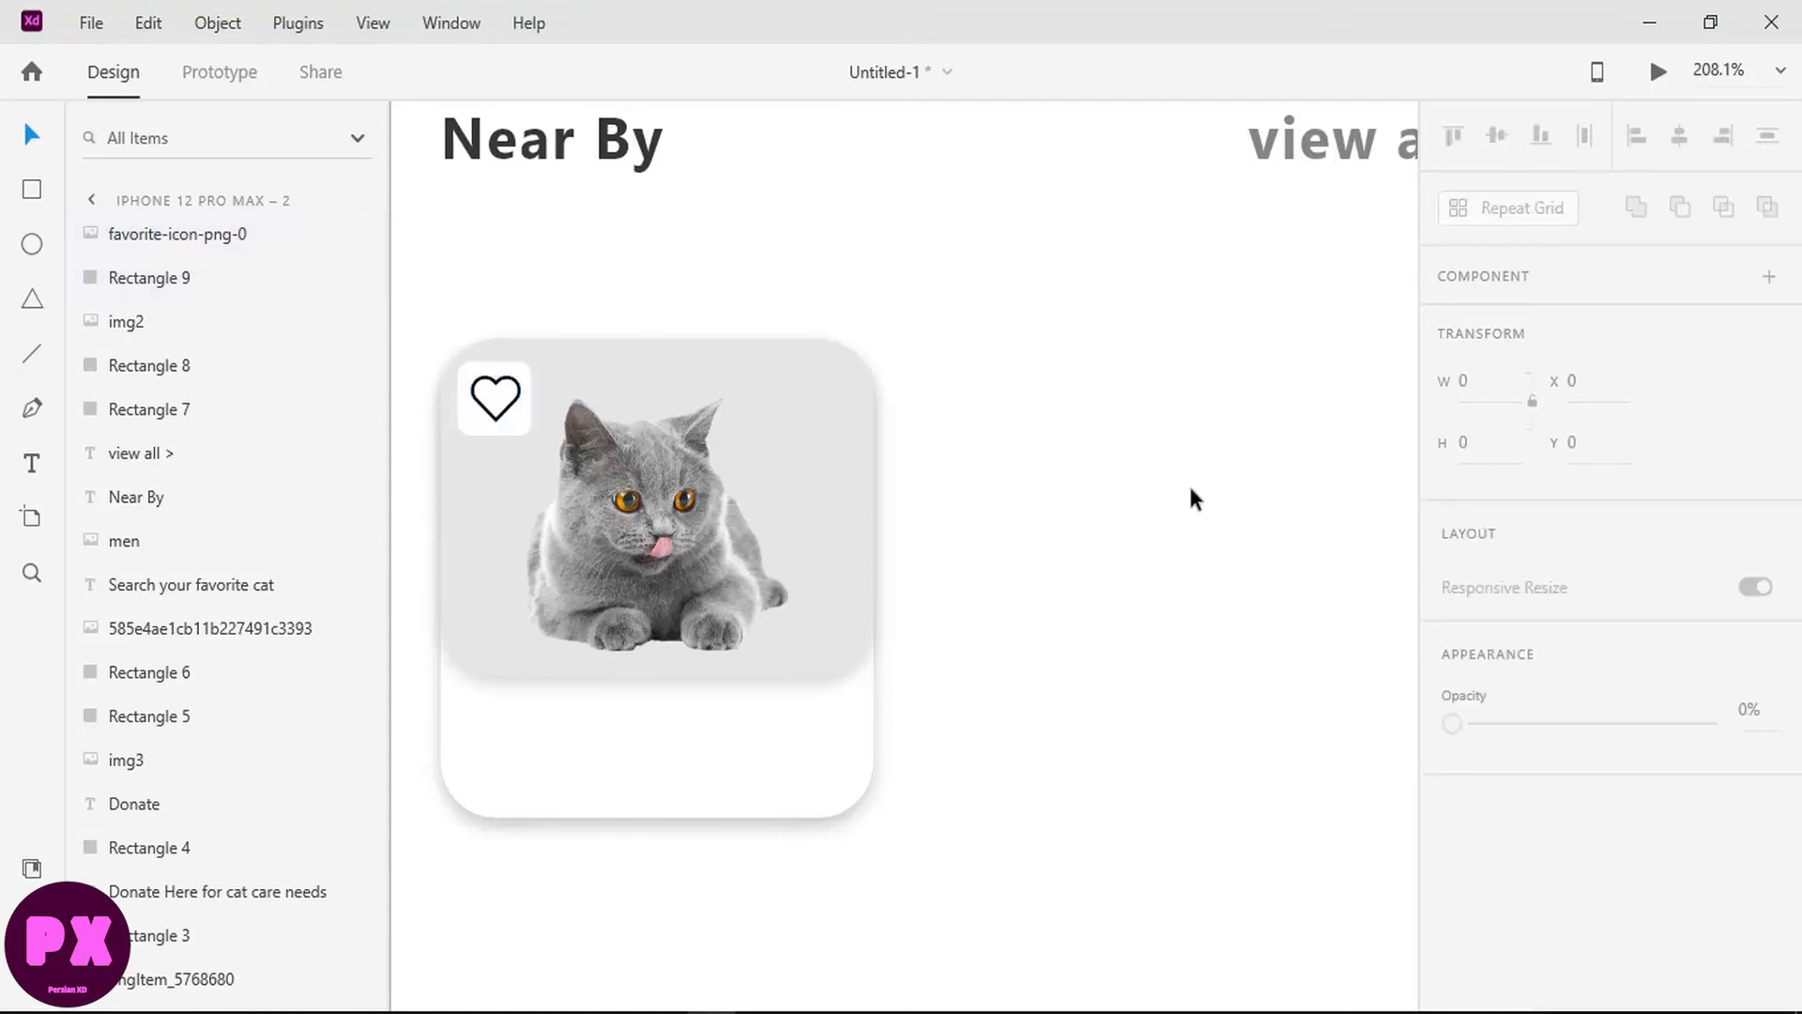
Step: Add the text "American Cat" at the top of the card's white area
scroll(817, 499, "down", 3)
left_click(31, 462)
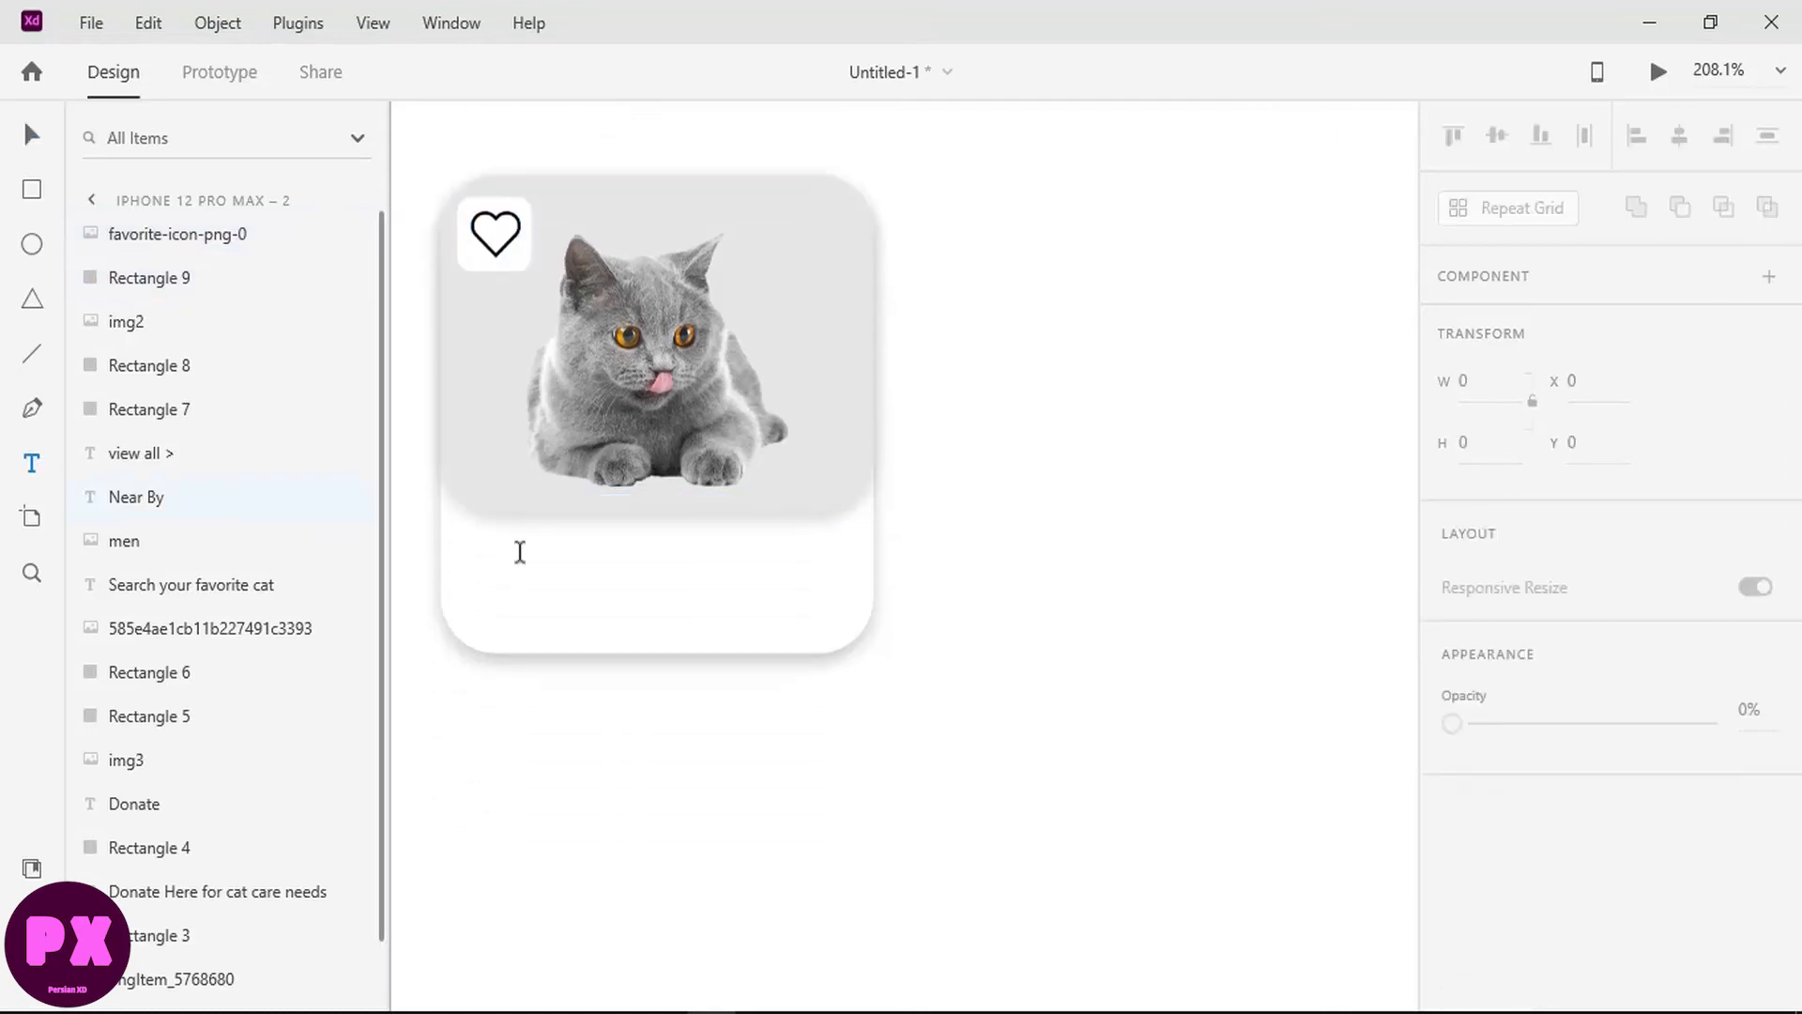
left_click(496, 542)
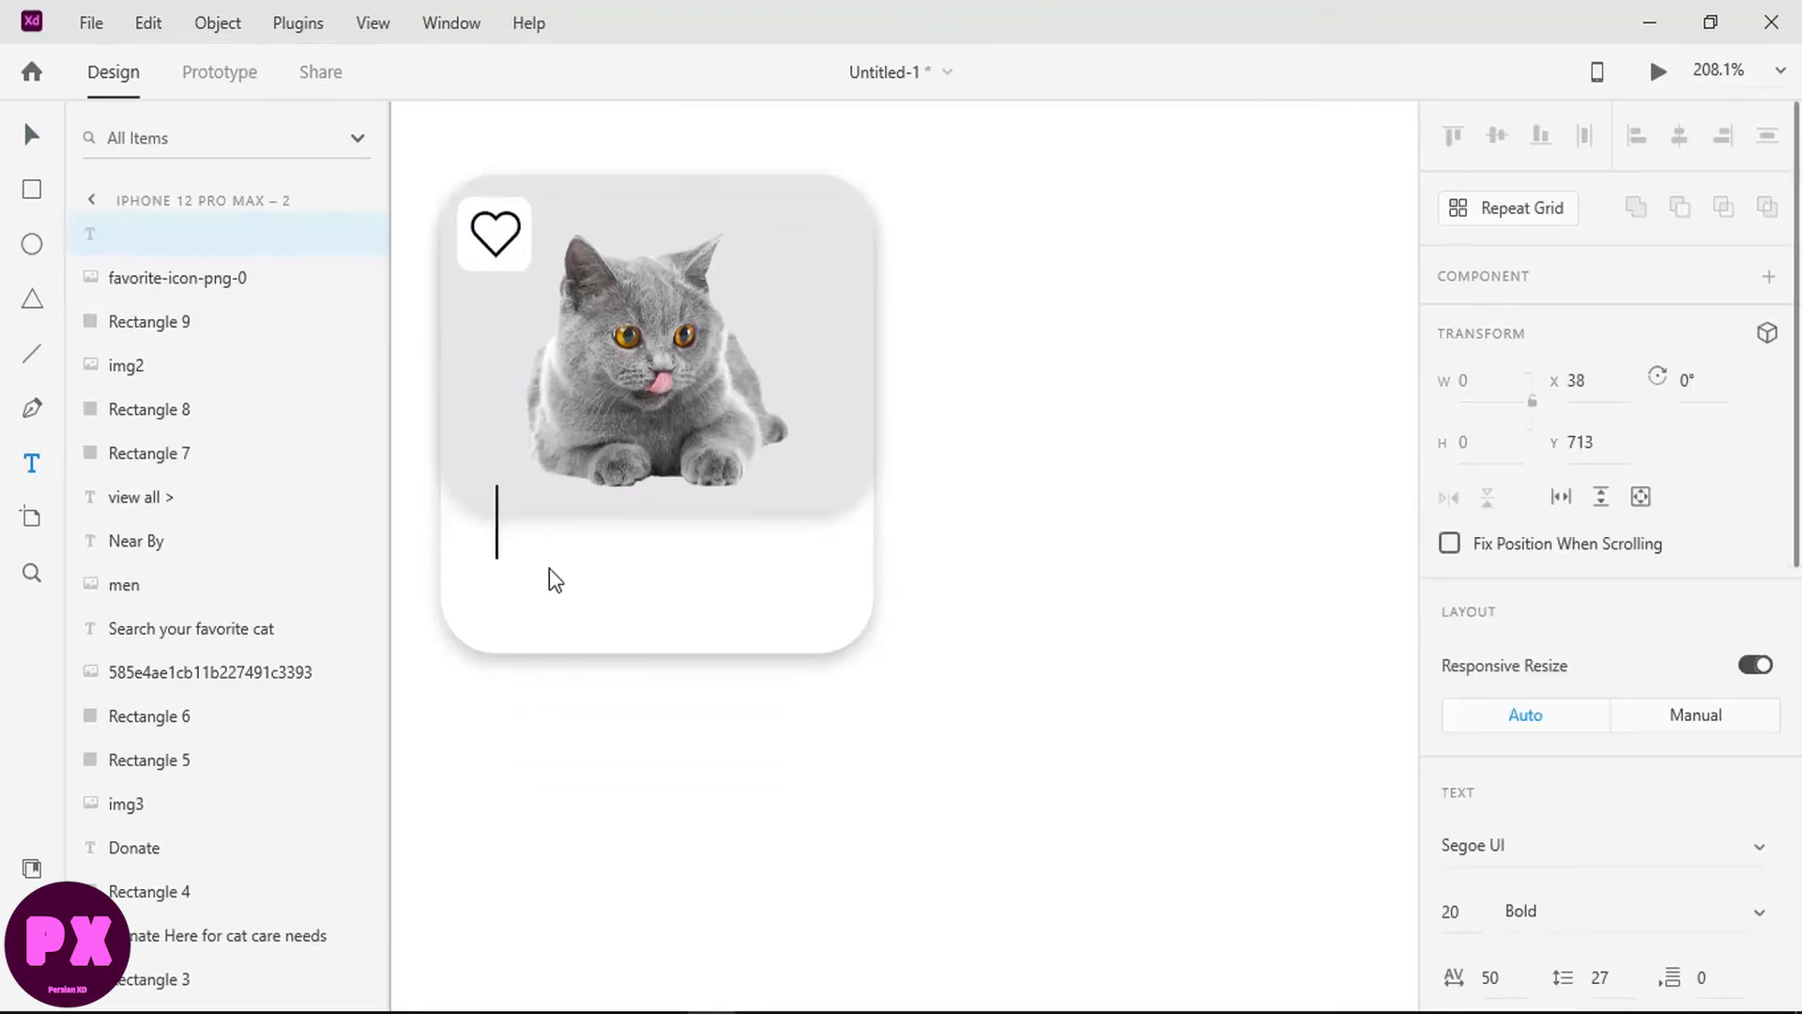
type("Ameri")
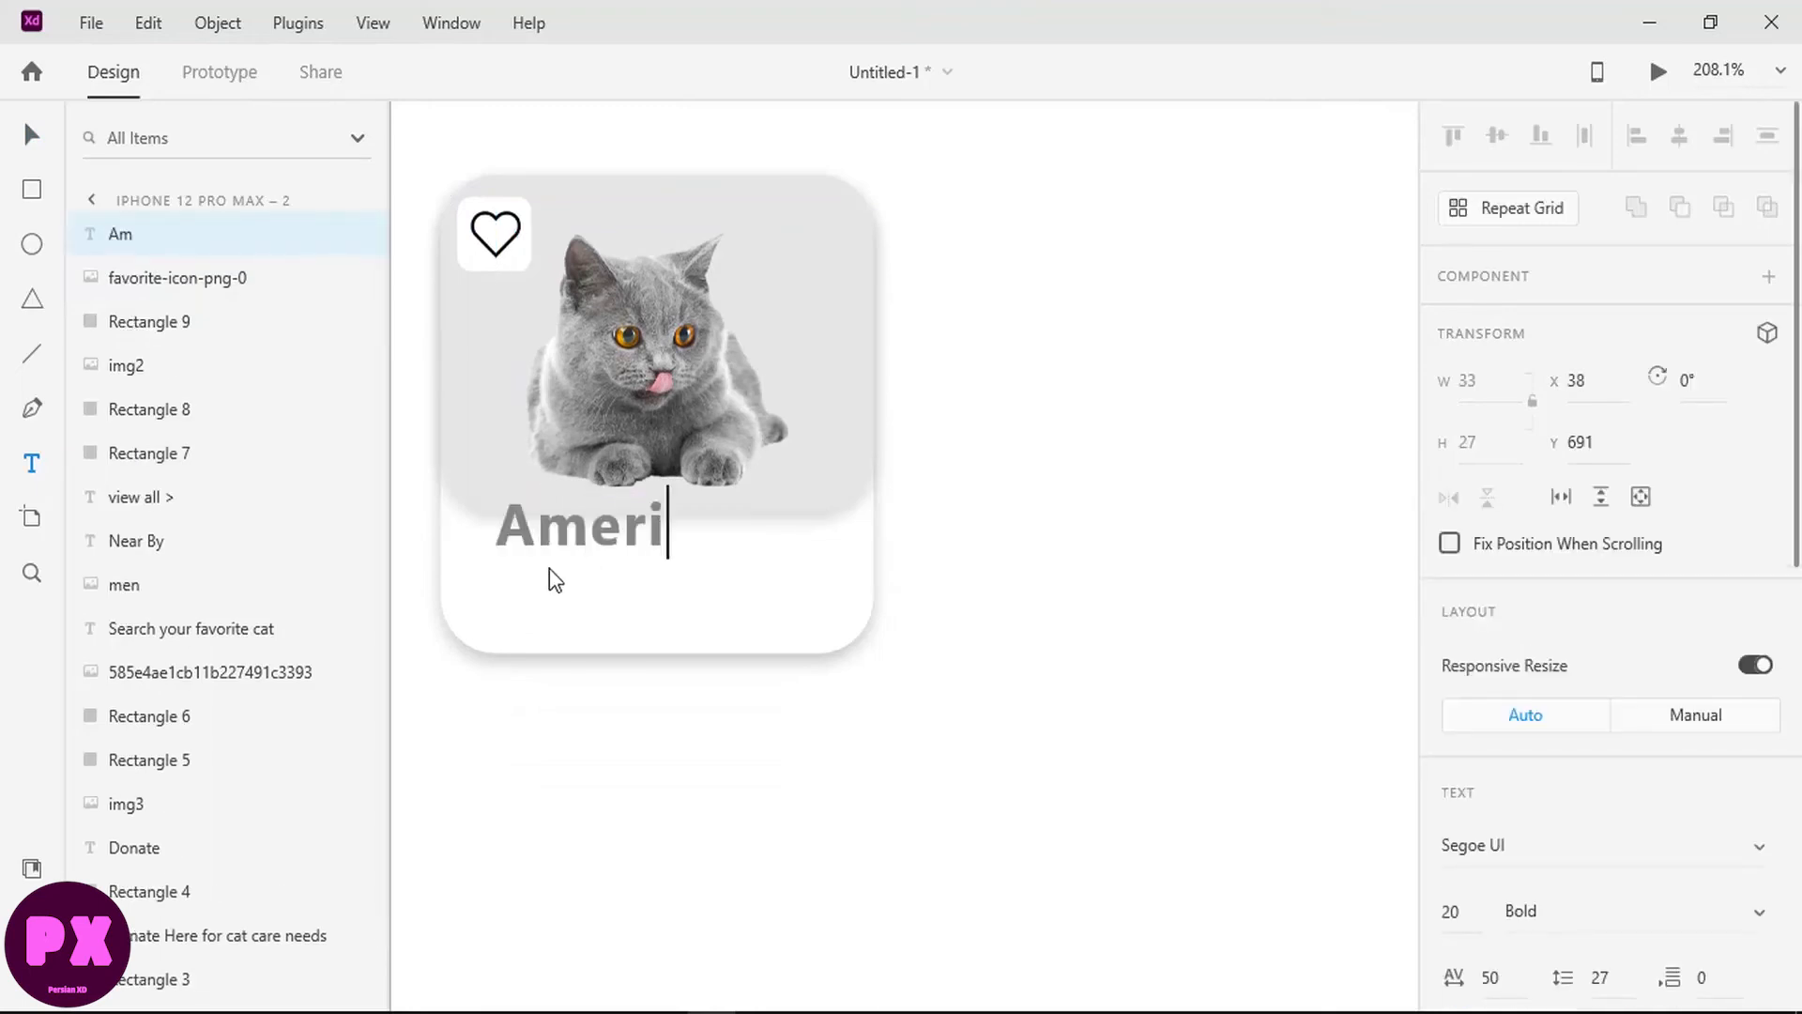
type("can cat")
key("Left")
key("Left")
key("shift+Left")
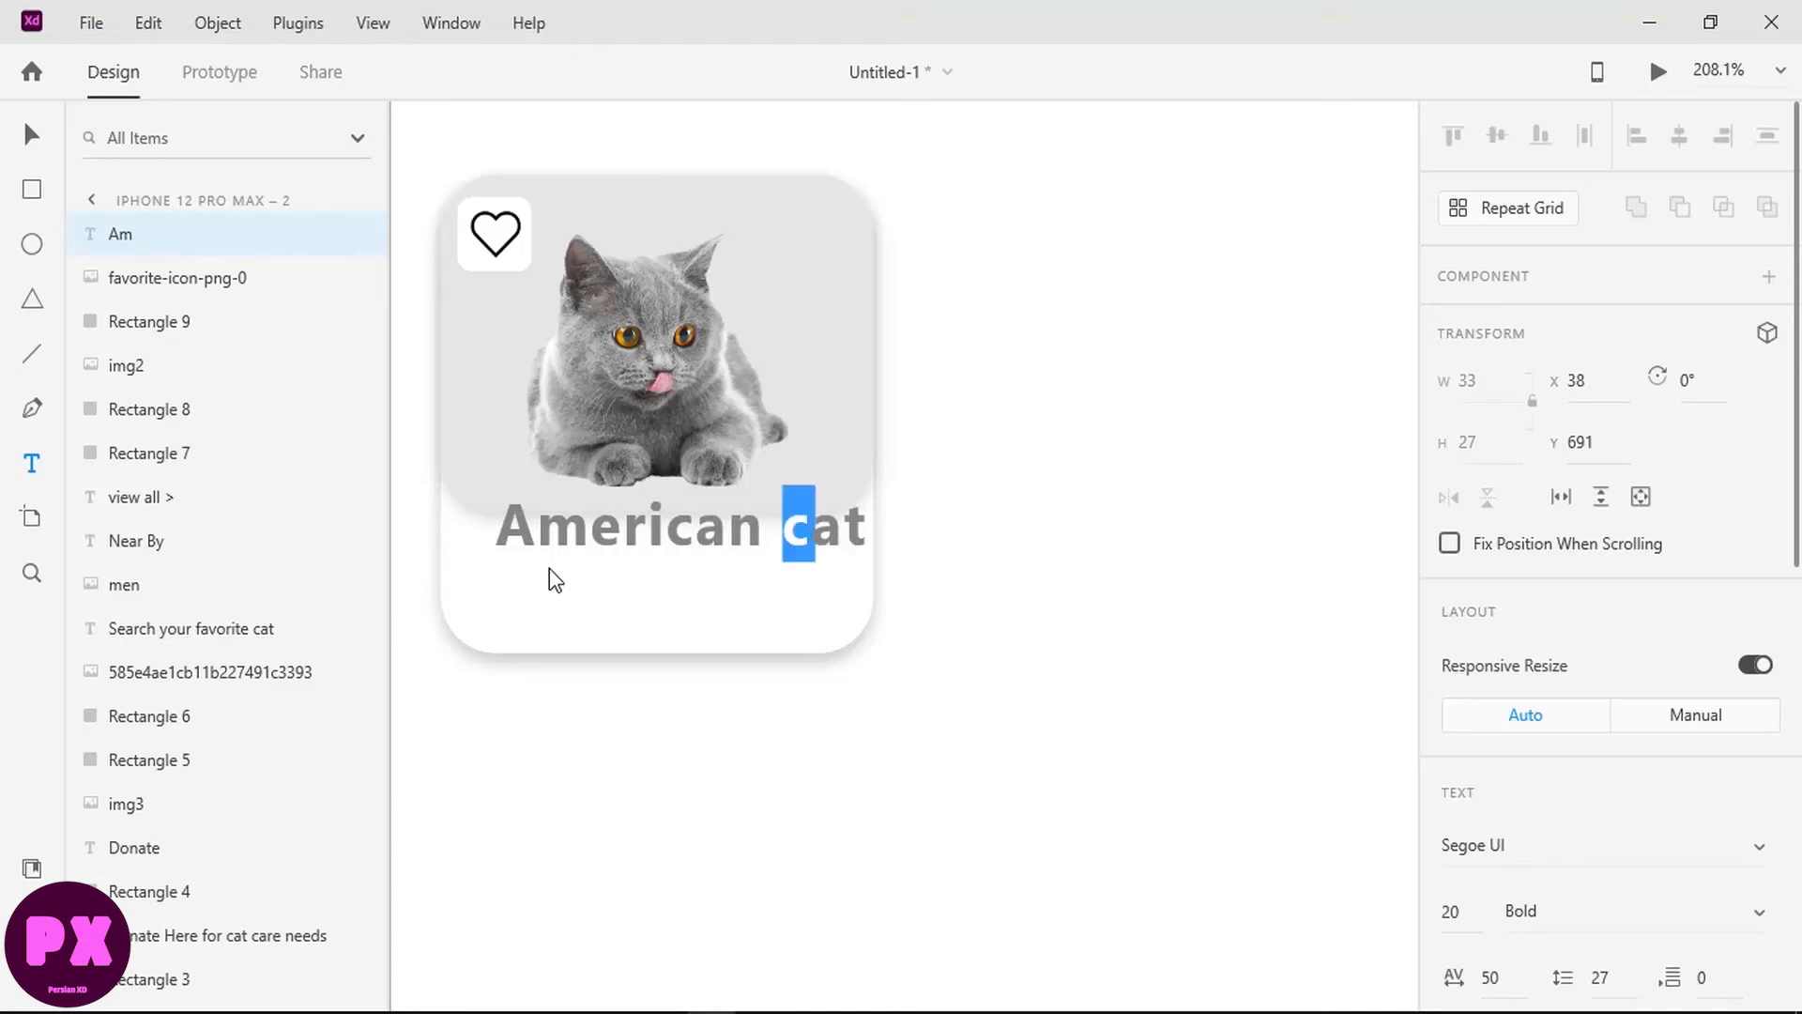
type("C")
Step: Set the "American Cat" text to size 16 and fill it with the saved dark grey #363636
key("ctrl+a")
scroll(1519, 389, "down", 8)
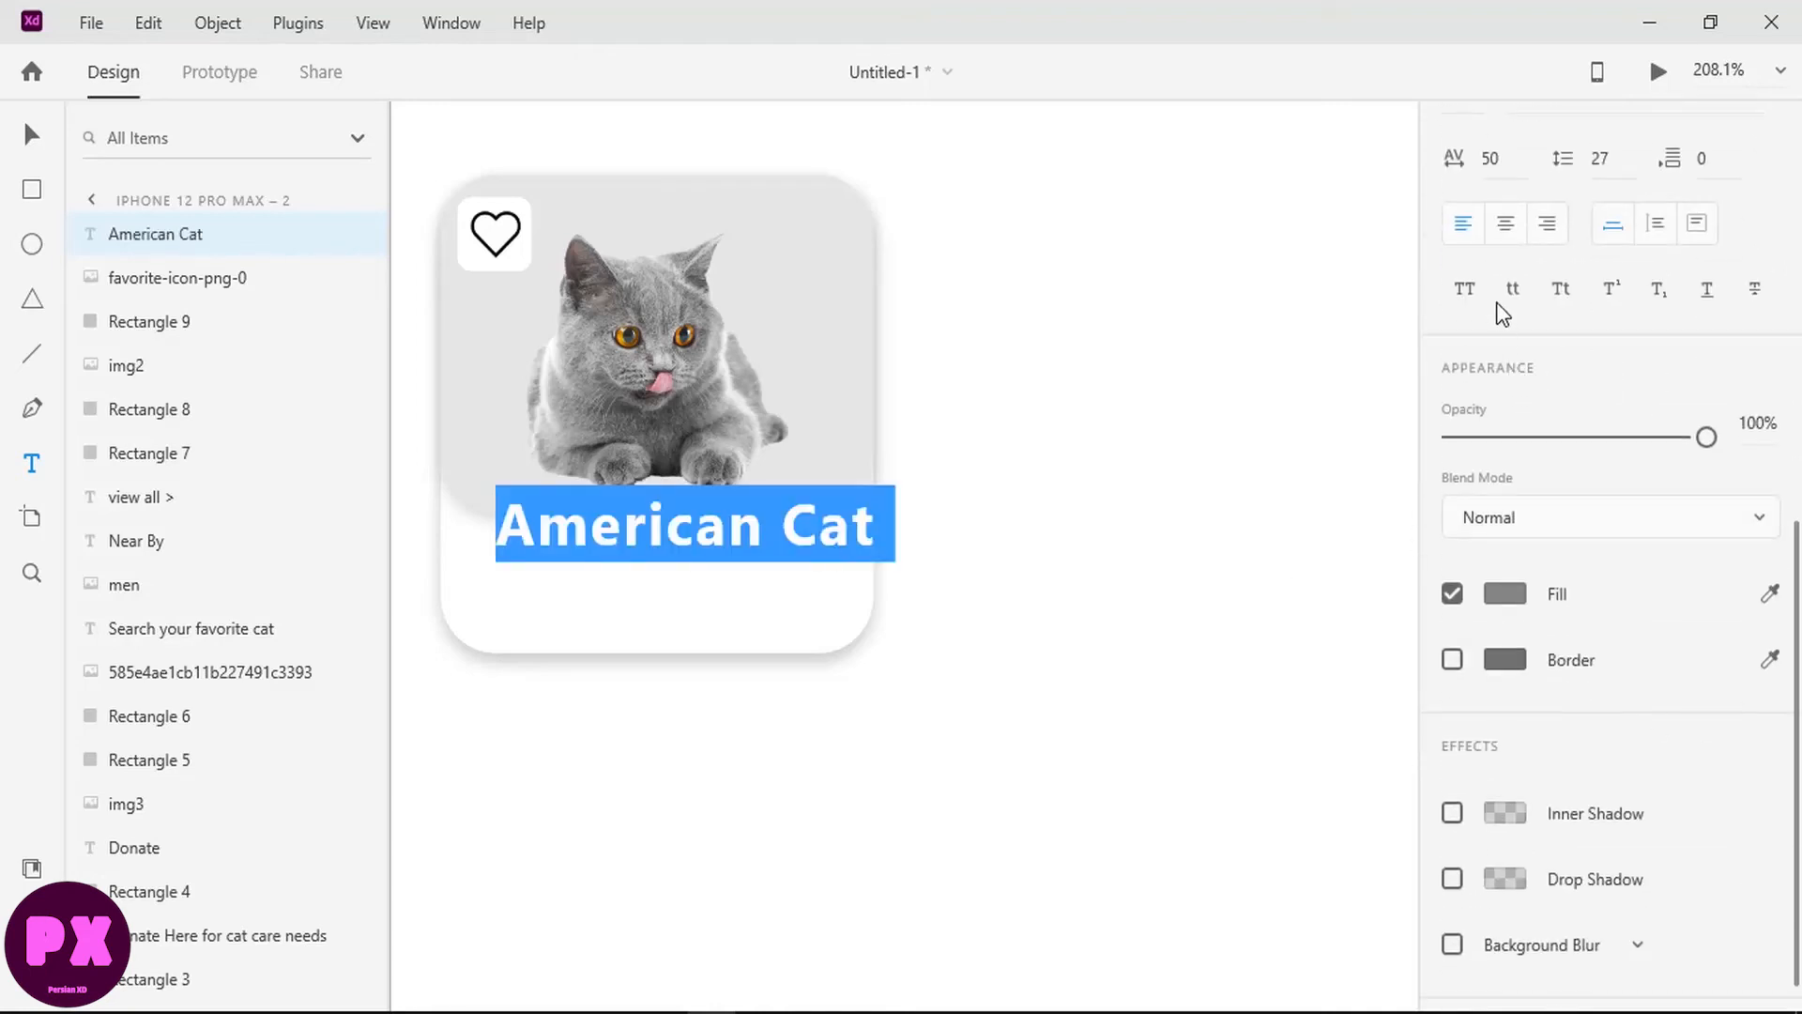
scroll(1502, 314, "up", 3)
left_click(1464, 371)
type("16")
key("Return")
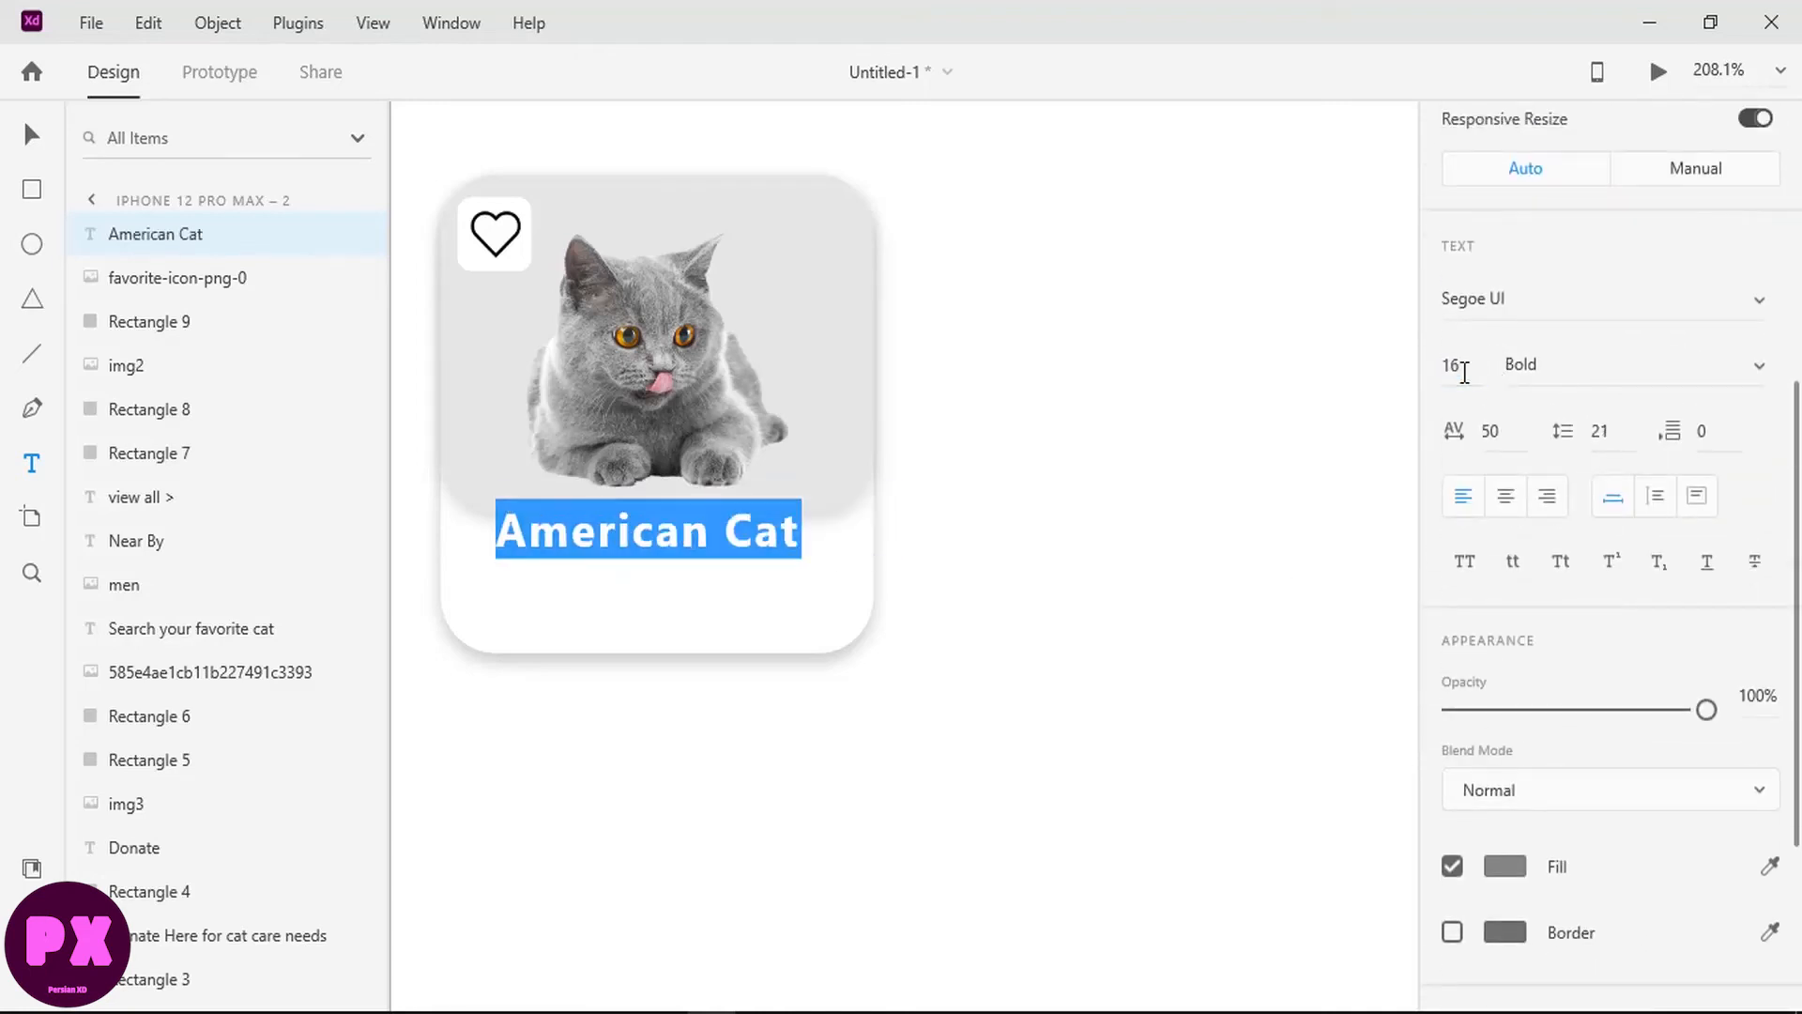
left_click(1505, 858)
left_click(1170, 967)
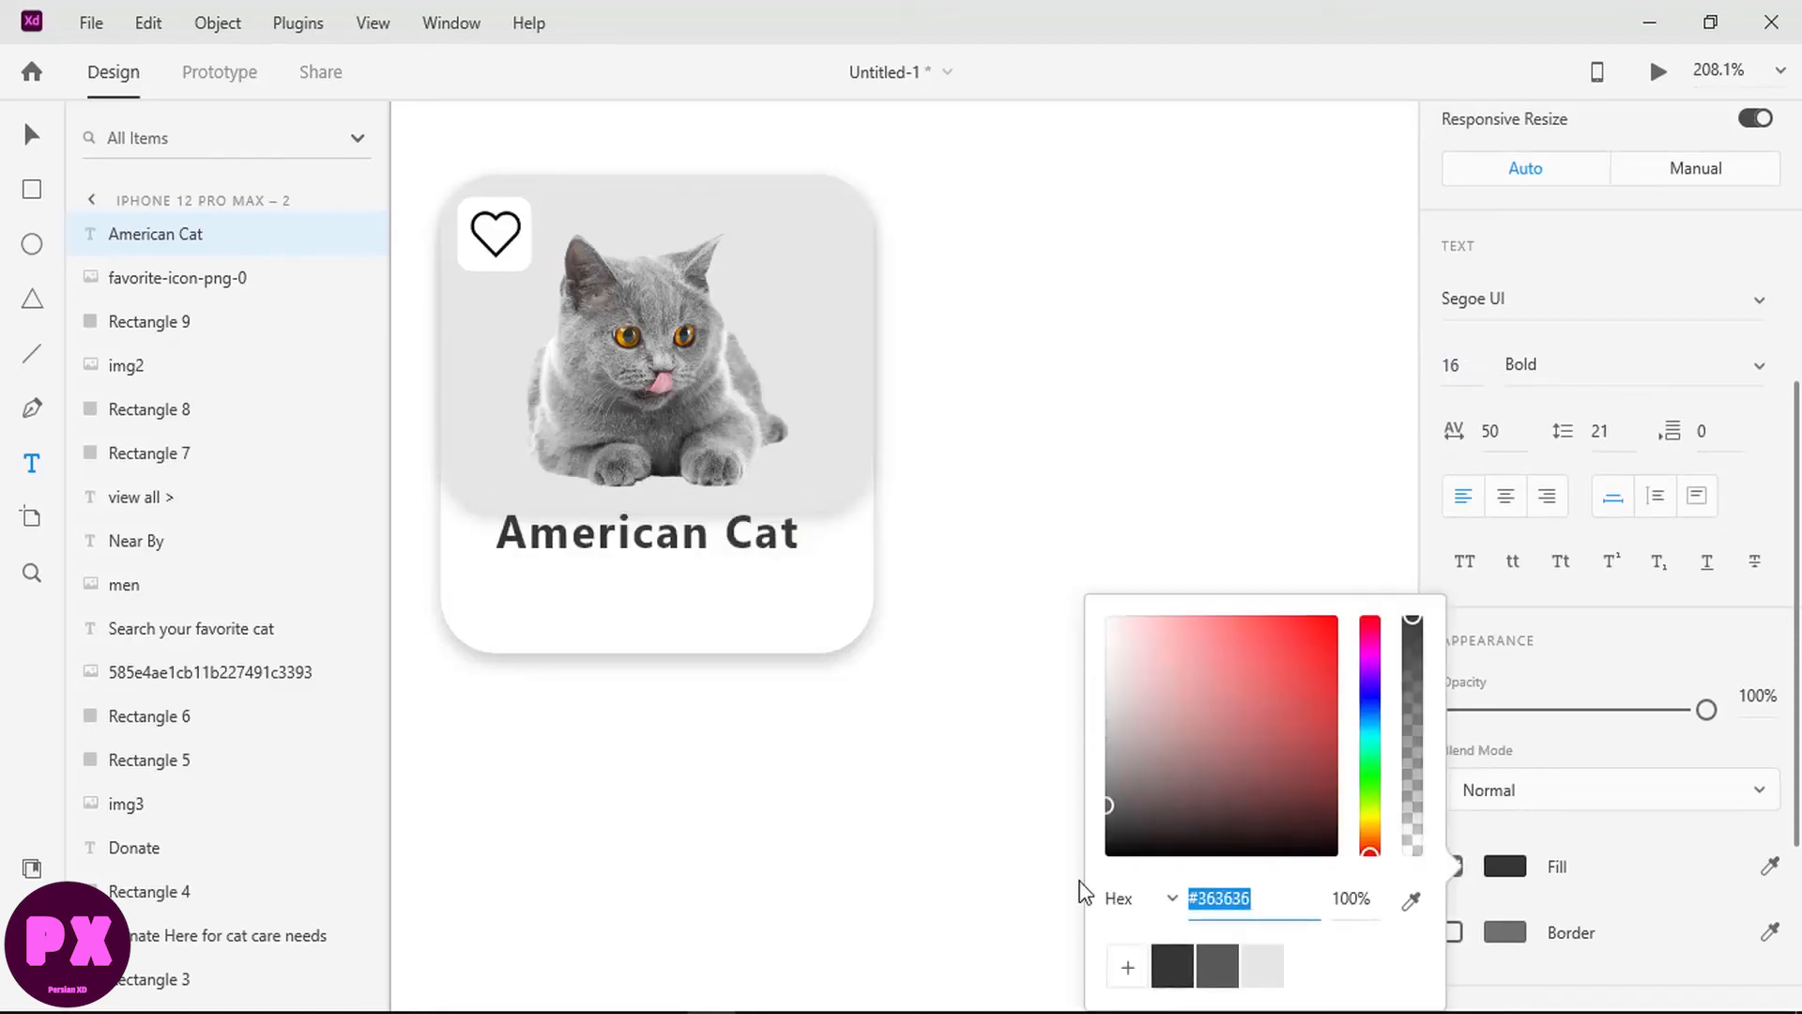
Step: Move "American Cat" fully below the grey area, nearer the card's left edge, and set its font size to 14
left_click(32, 134)
left_click_drag(550, 548, 524, 568)
double_click(524, 569)
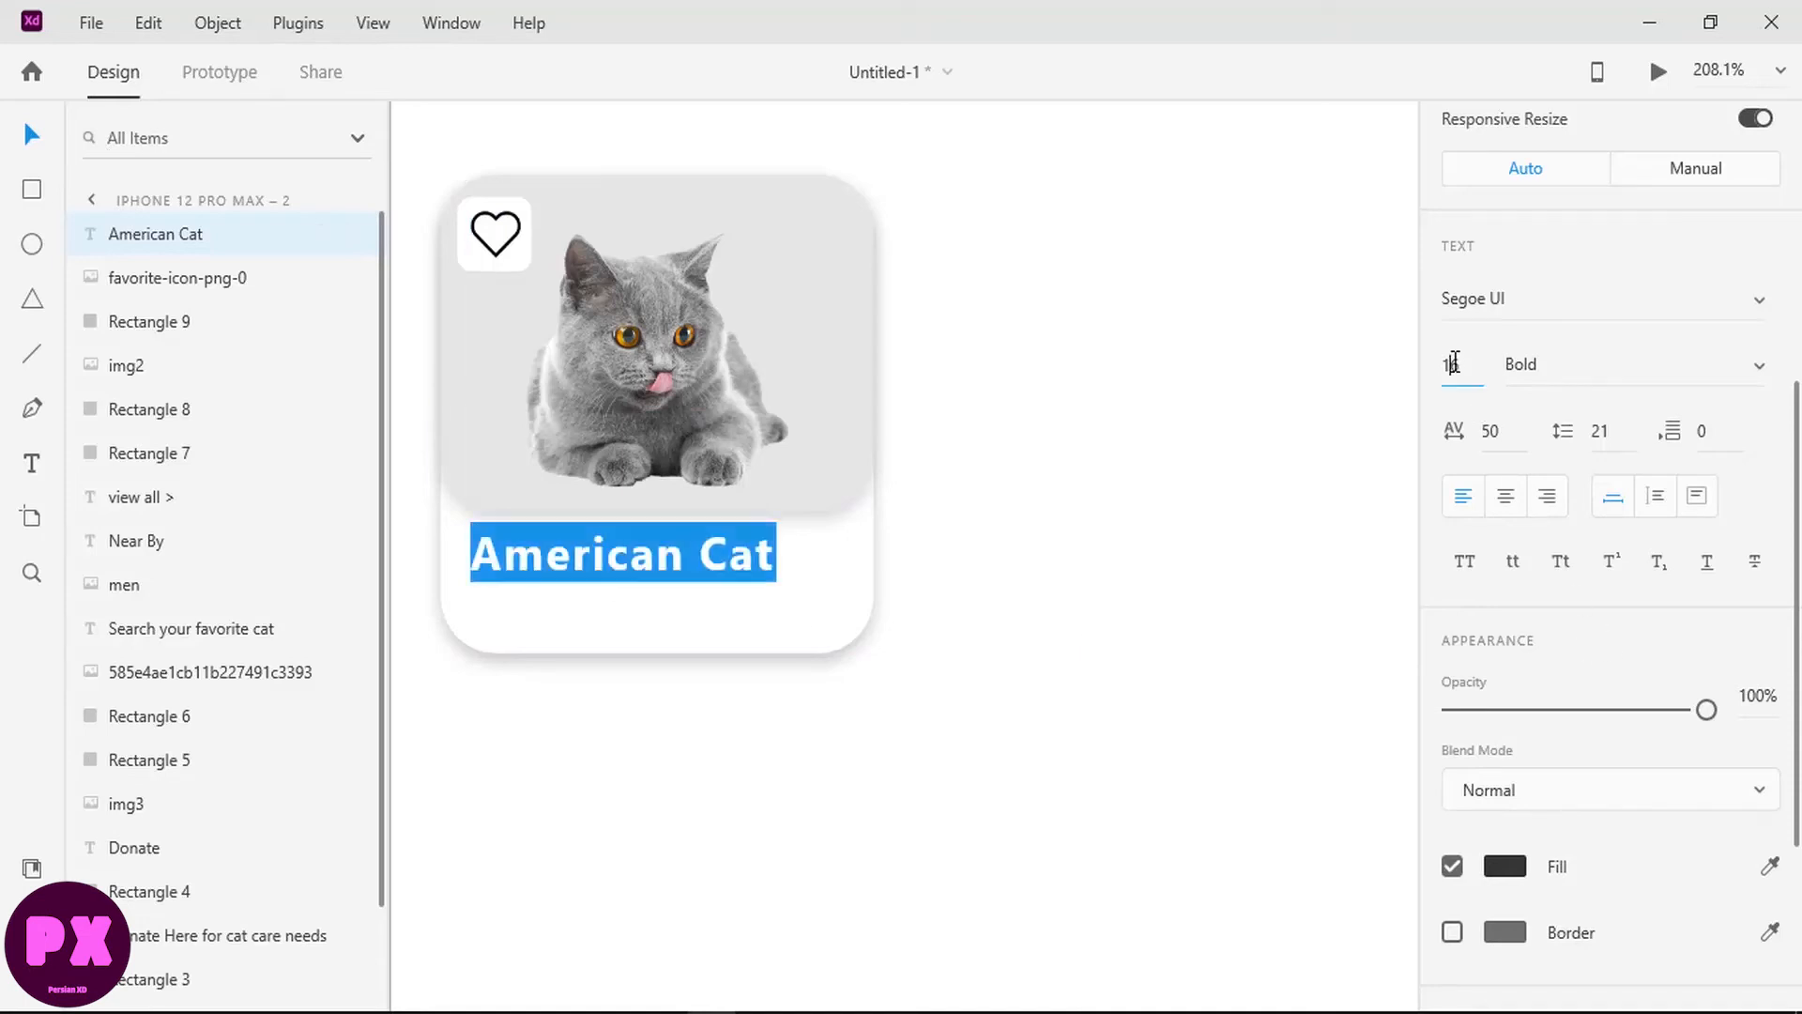
key("Return")
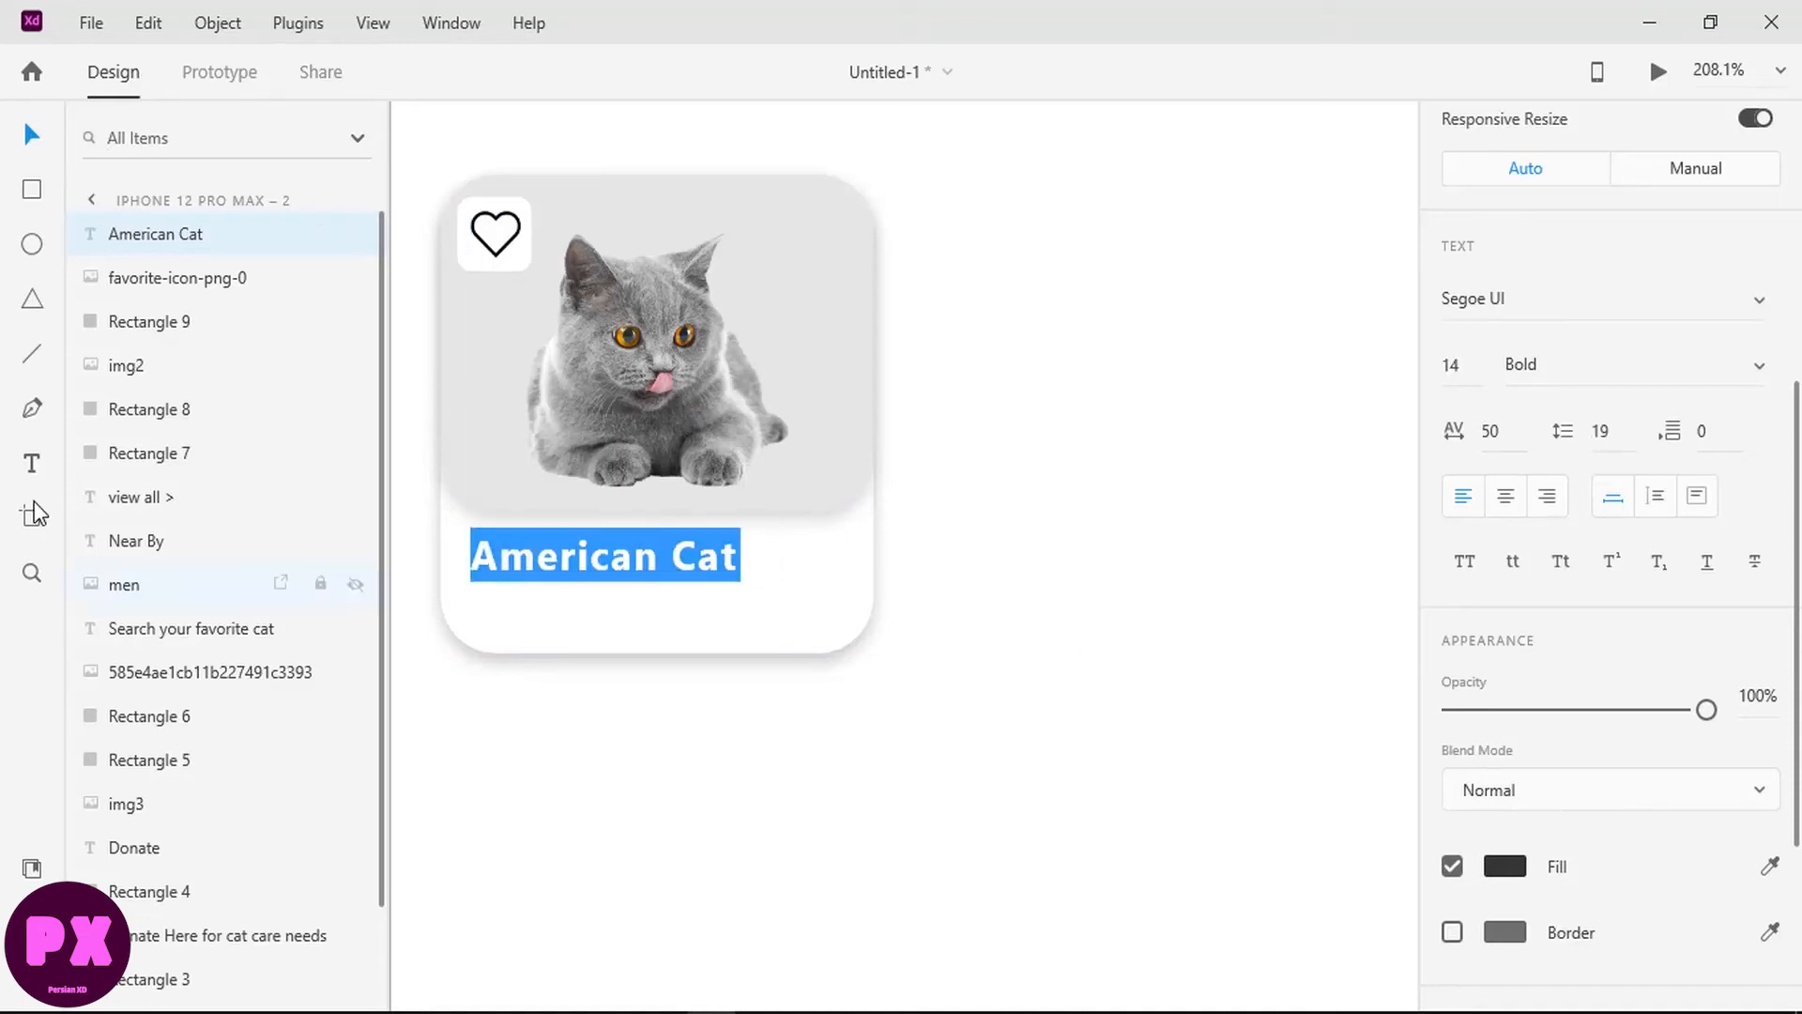
Step: Import the location.png image from the desktop onto the second artboard
left_click(1690, 24)
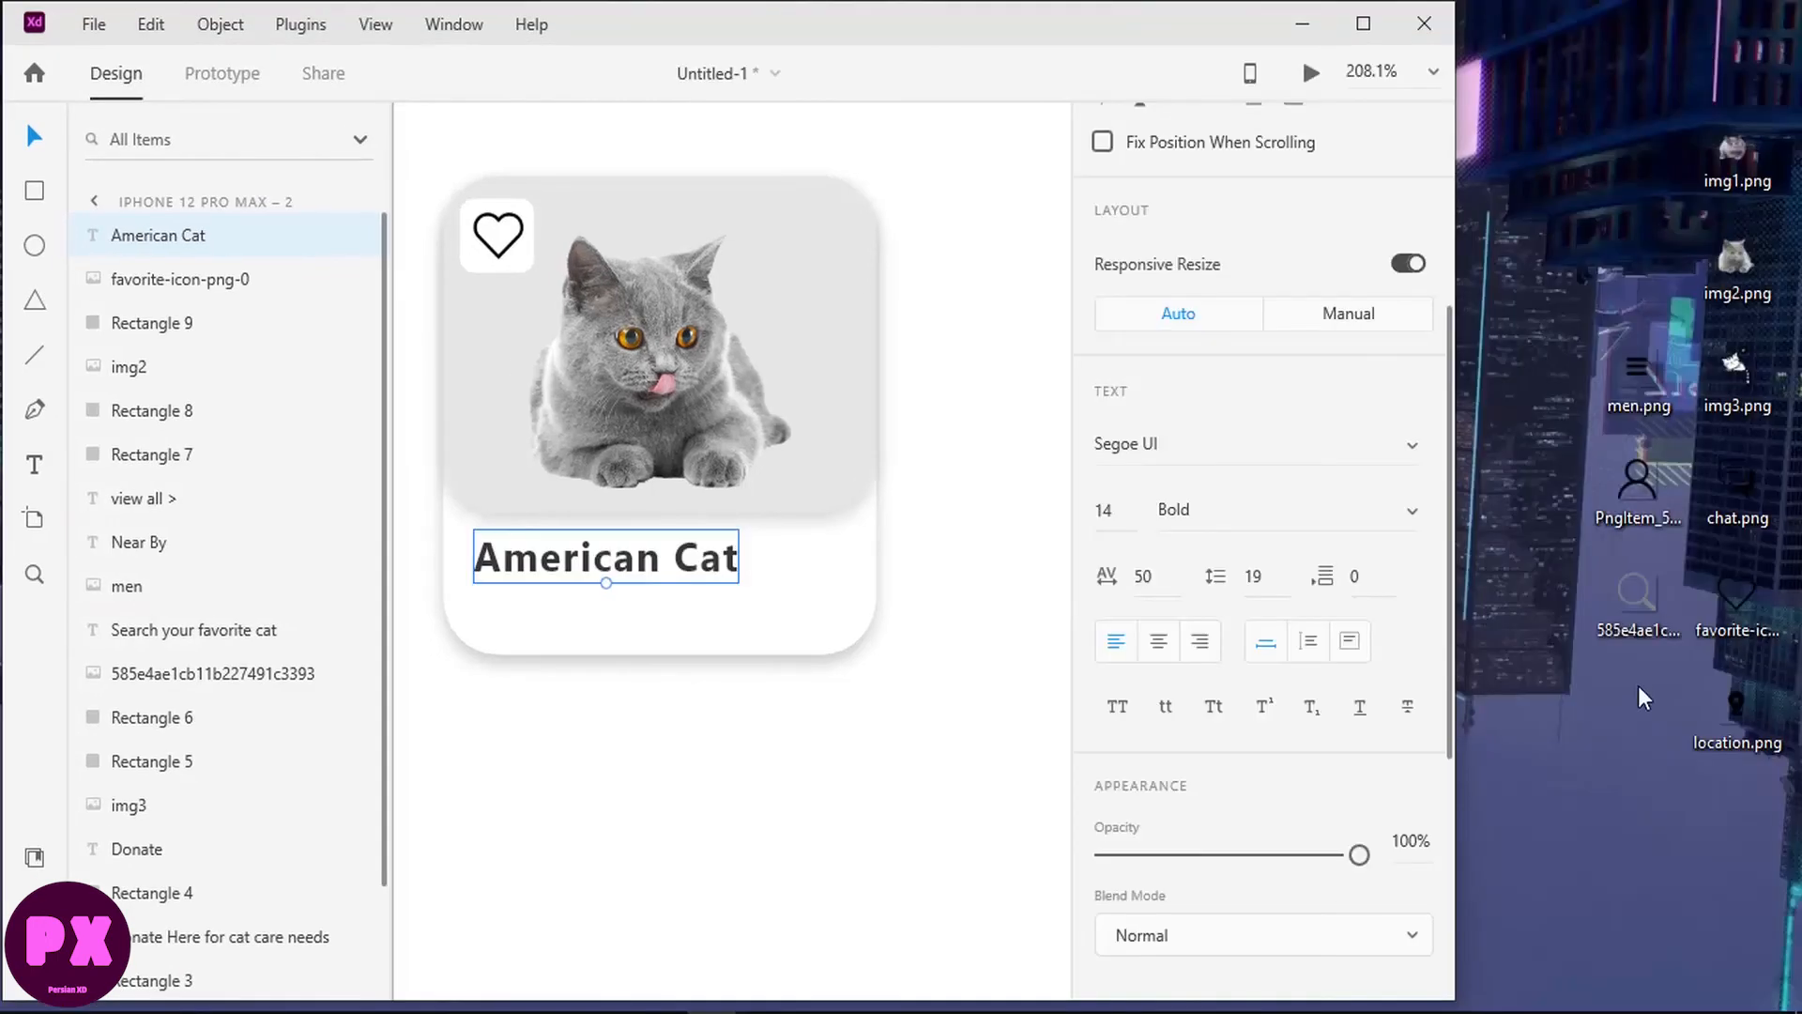
left_click_drag(1736, 714, 949, 434)
left_click(1365, 26)
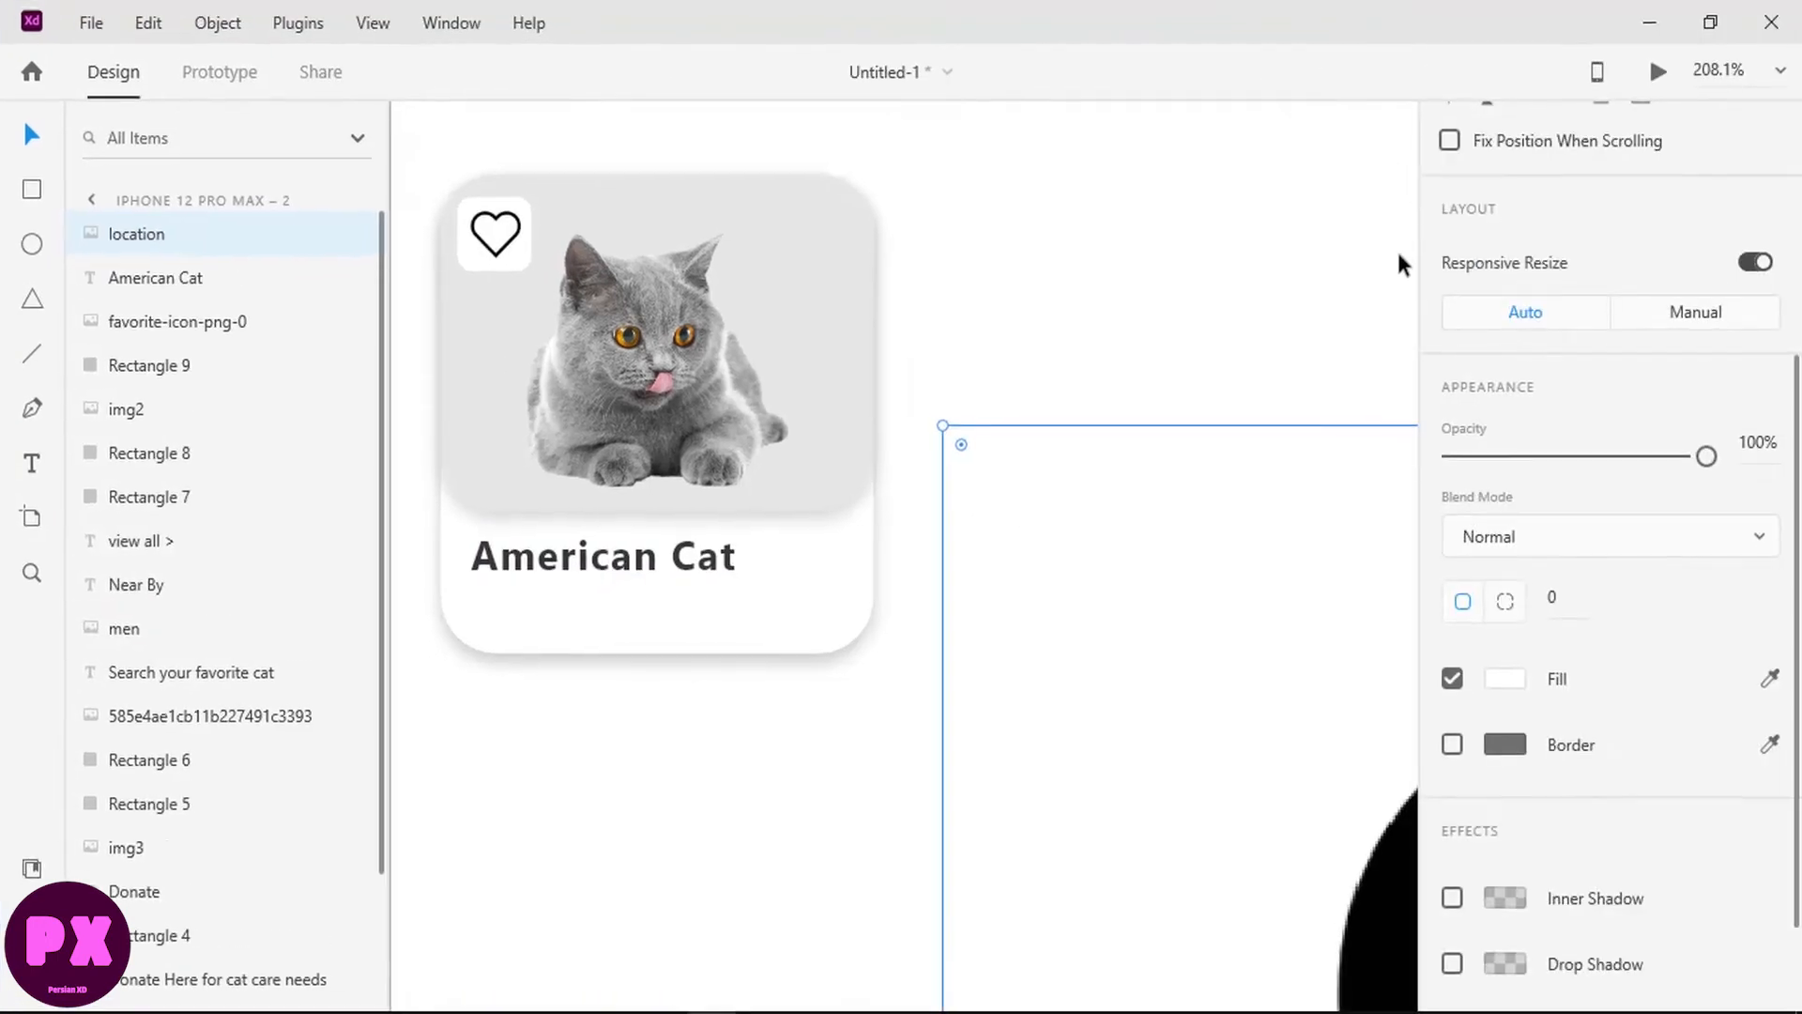
Step: Resize the location icon to 20 by 20 and place it below "American Cat" near the card's left edge
scroll(1476, 485, "up", 5)
double_click(1479, 377)
type("50")
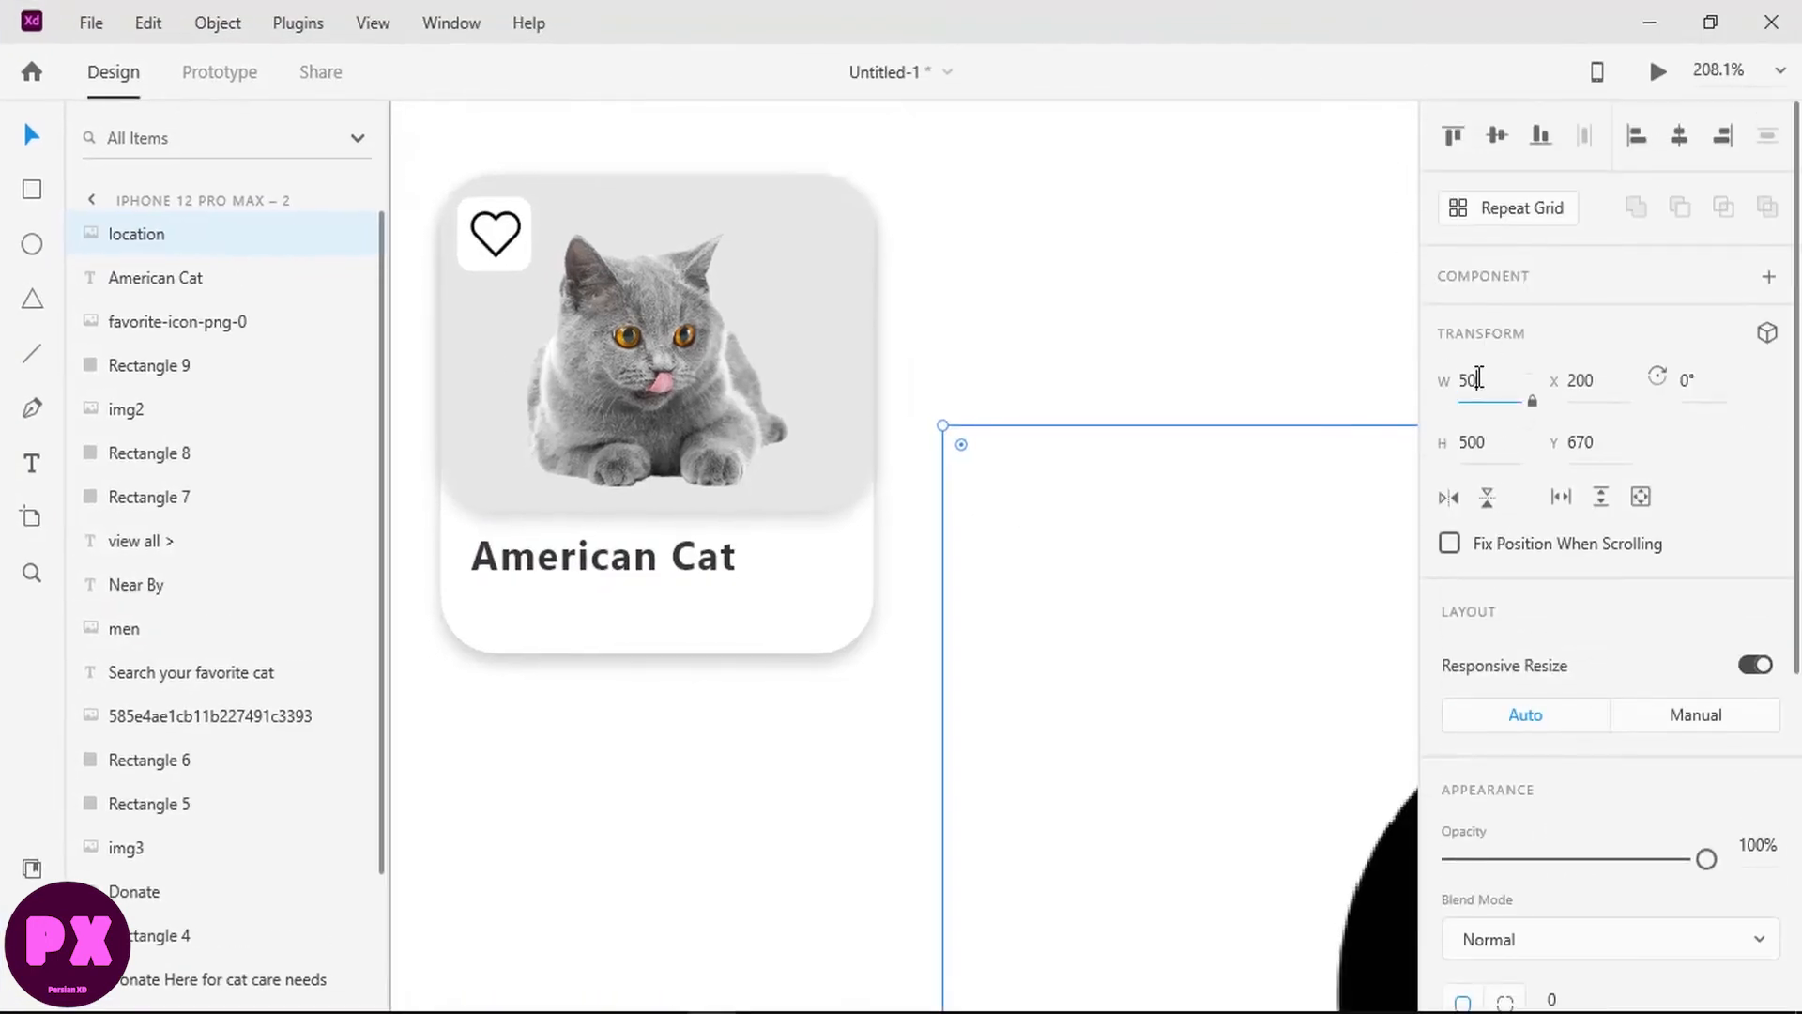
key("Return")
double_click(1479, 378)
type("20")
key("Return")
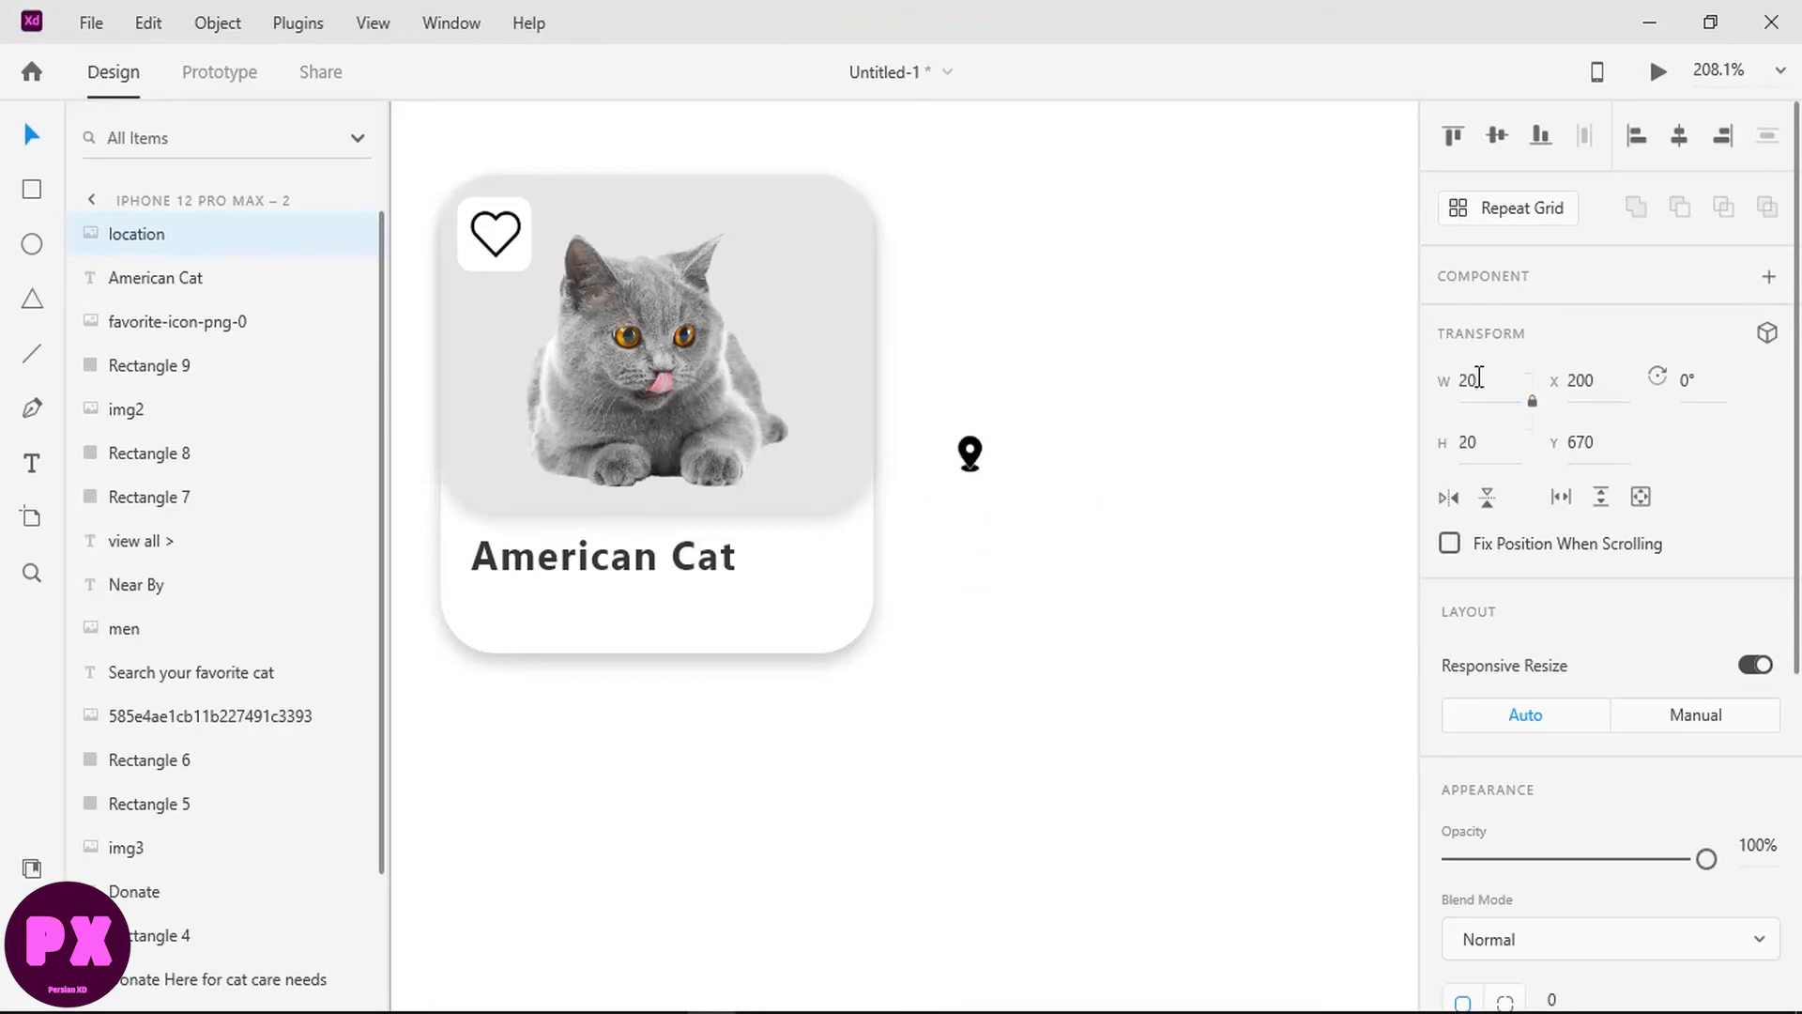
left_click(959, 466)
left_click_drag(972, 466, 489, 632)
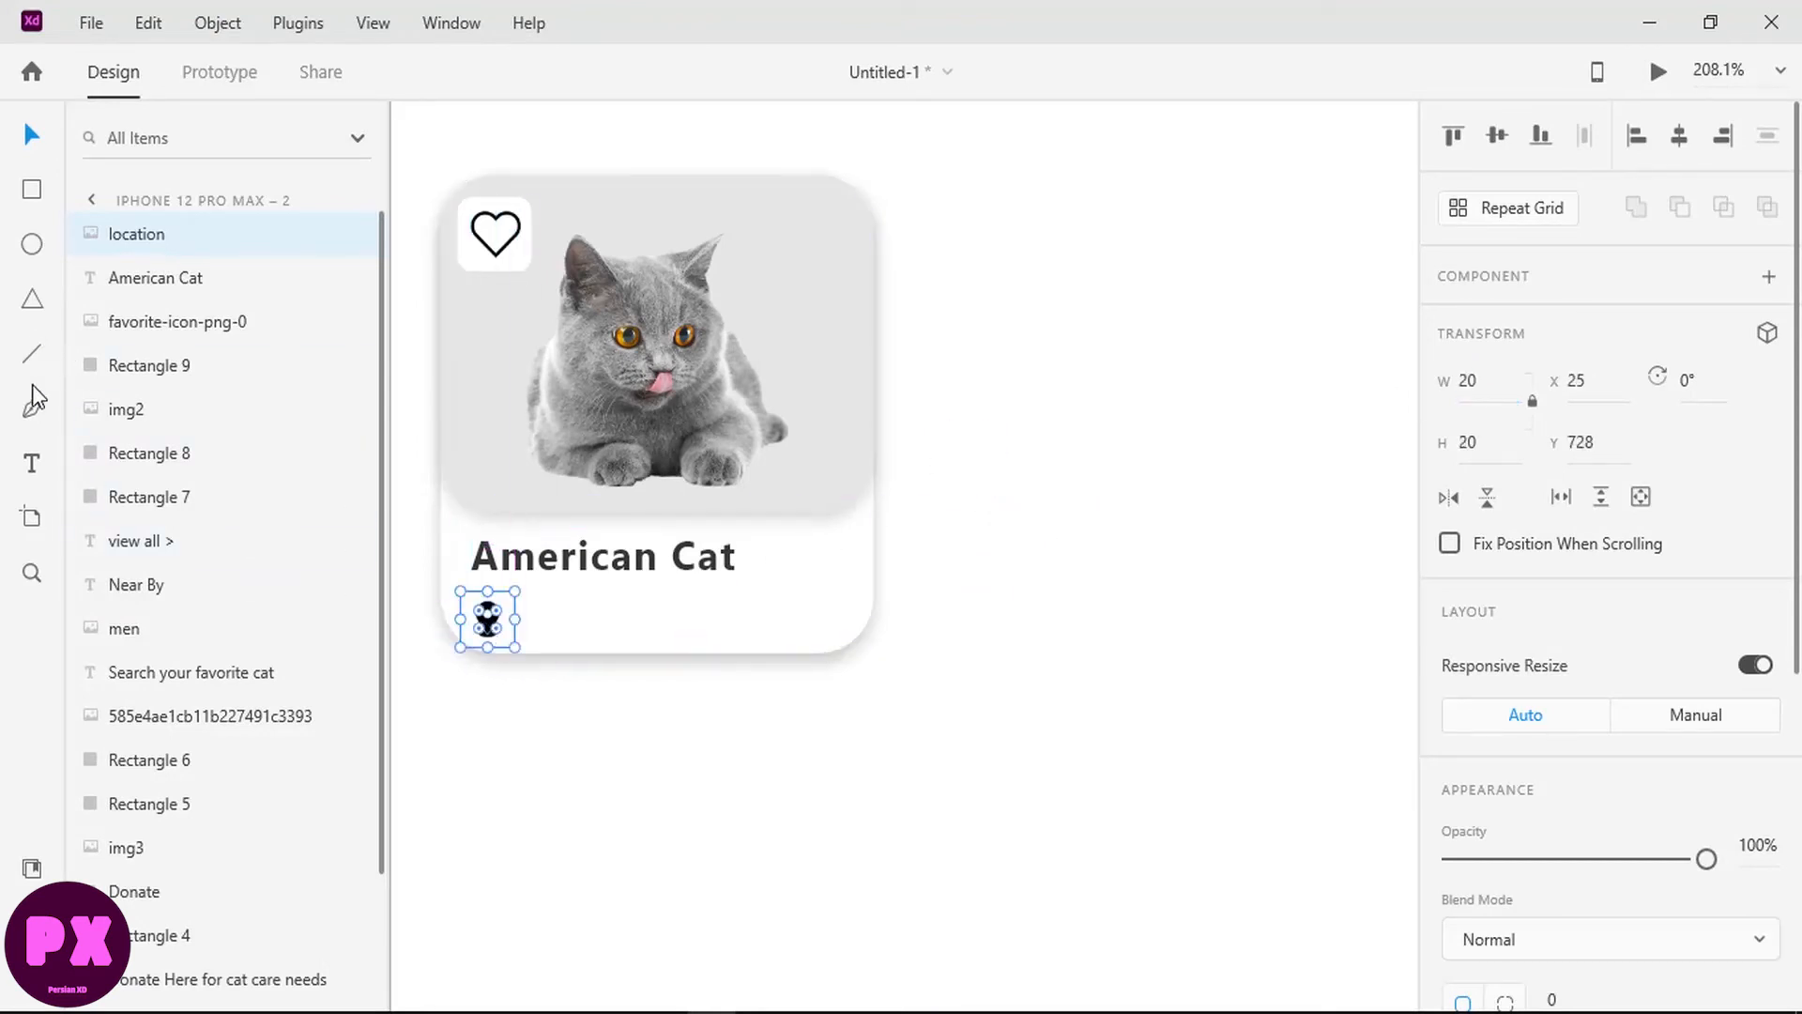
Step: Add the text "Japan" beside the location icon on the cat card and set its font size to 10
left_click(31, 463)
left_click(544, 605)
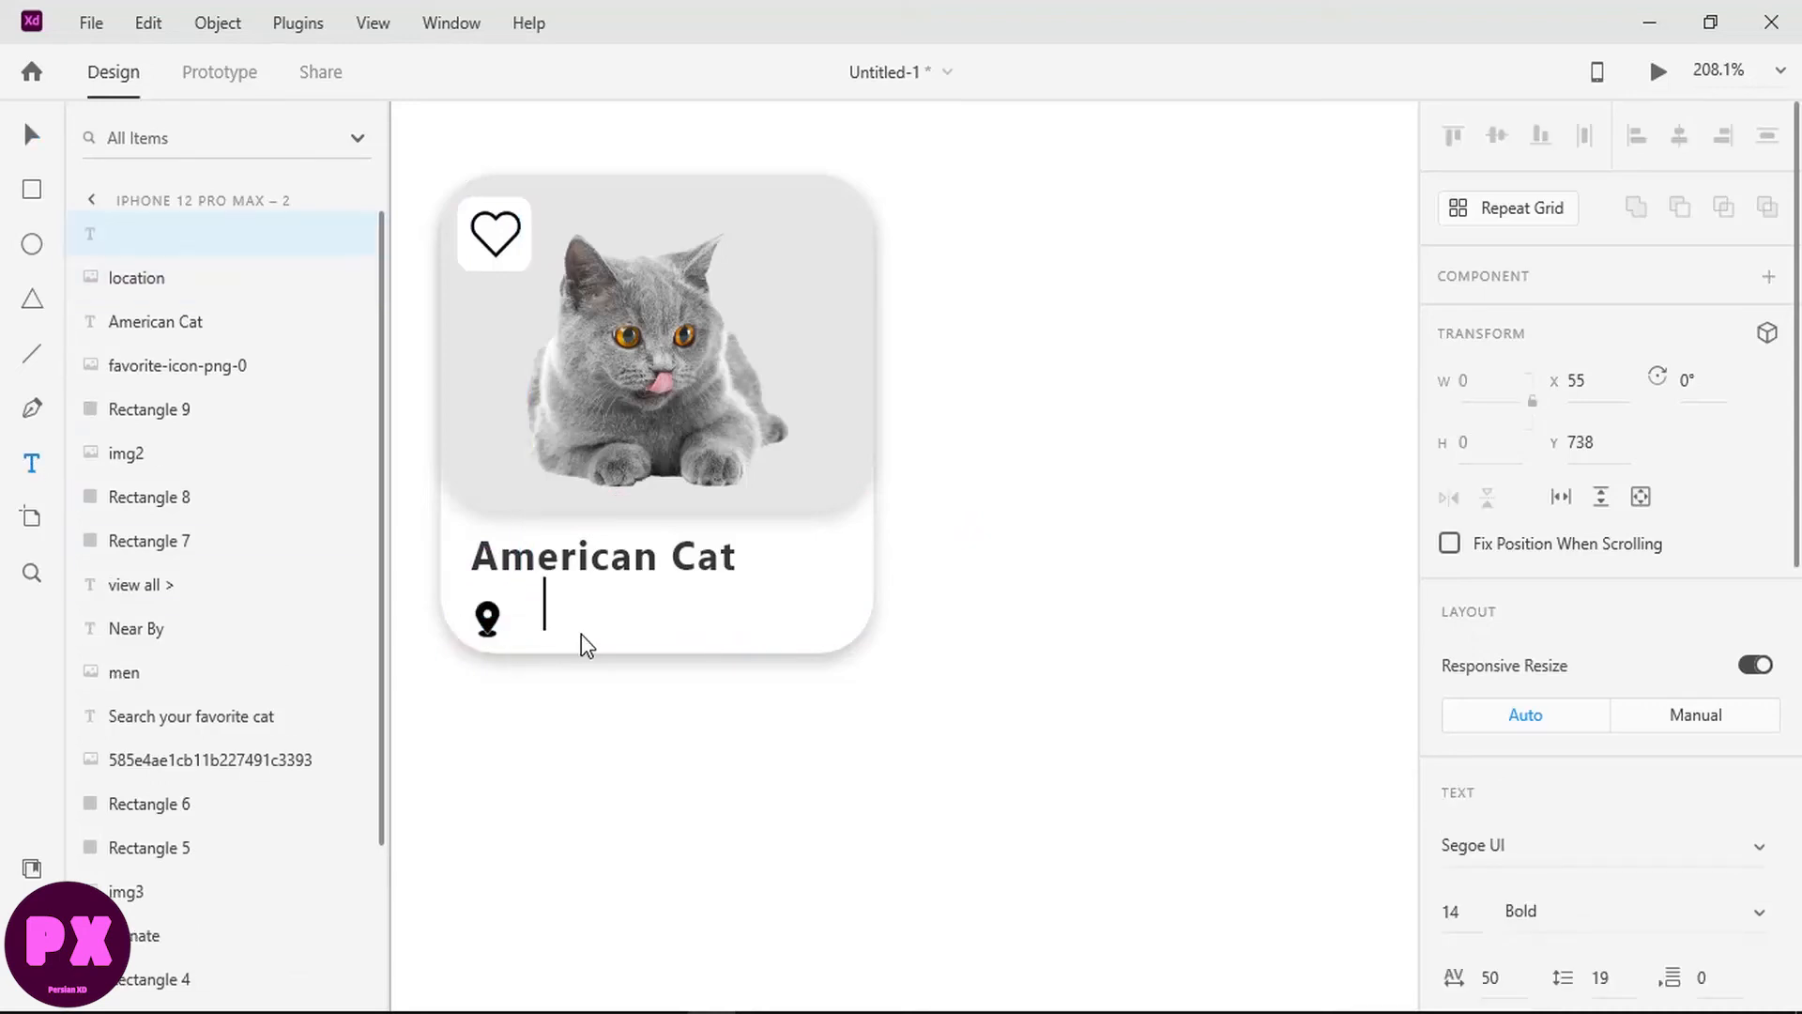
type("Japan")
key("ctrl+a")
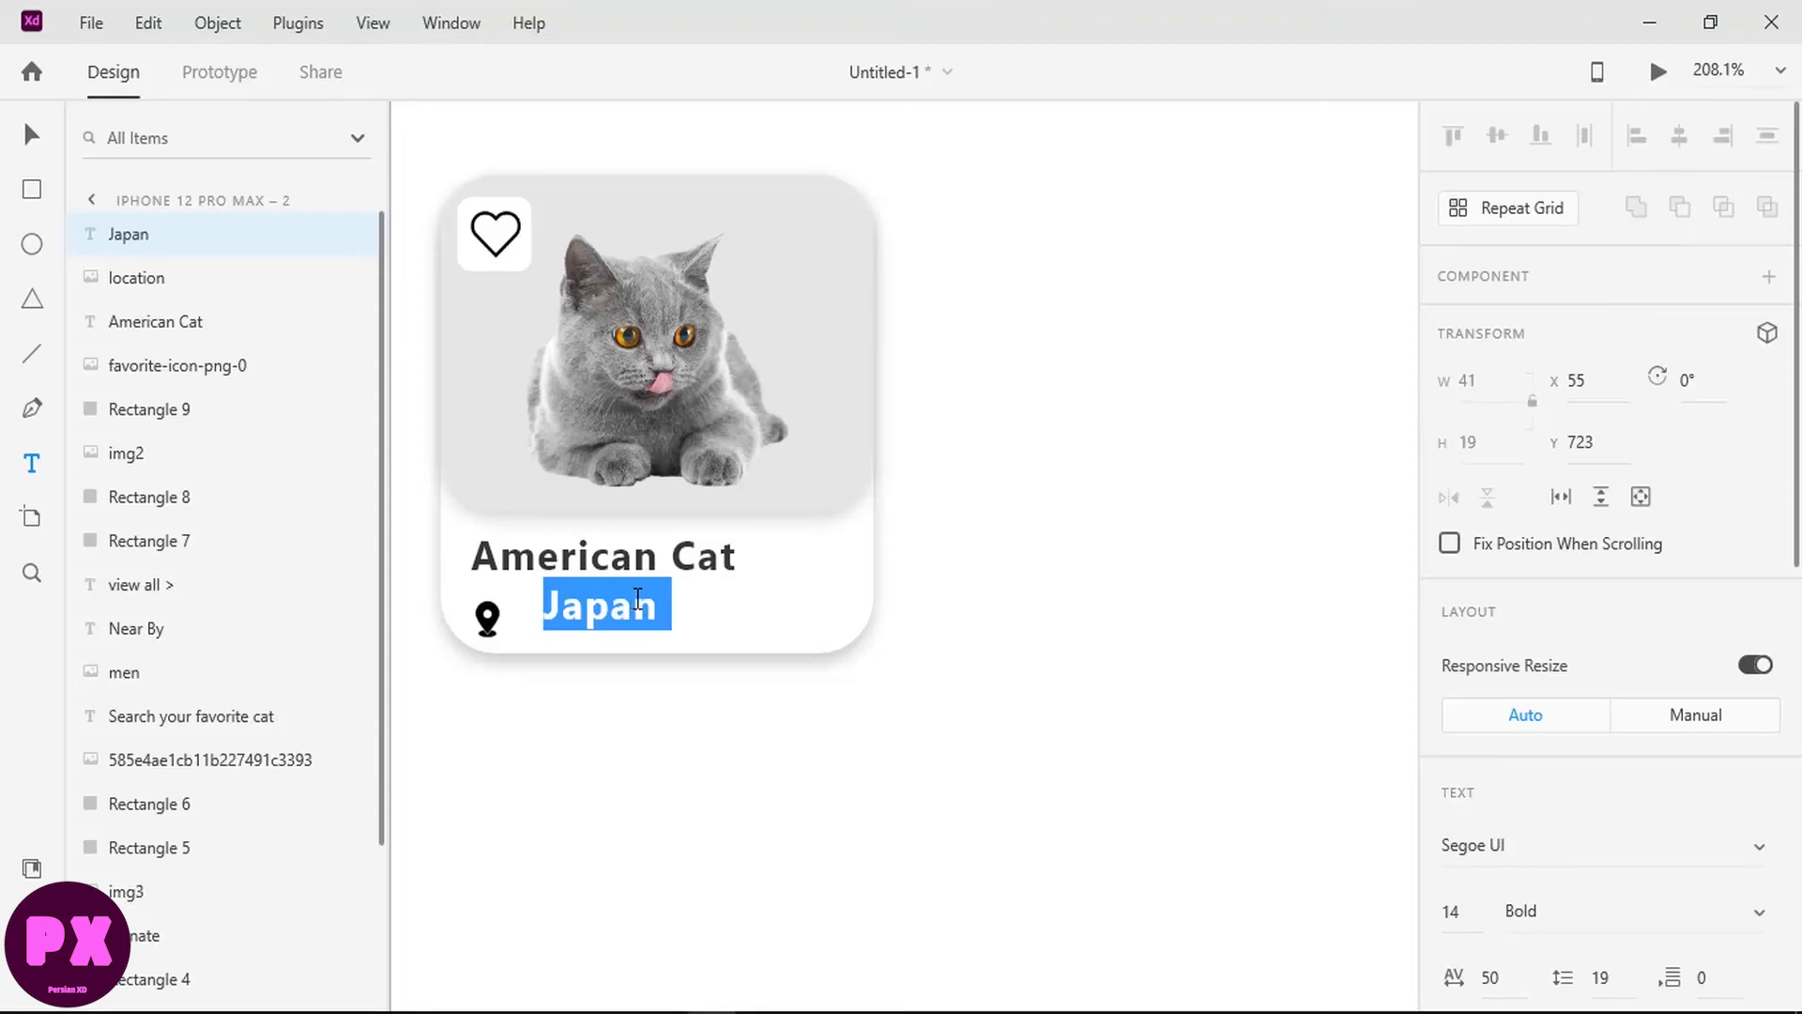
scroll(1484, 376, "down", 7)
left_click(1460, 231)
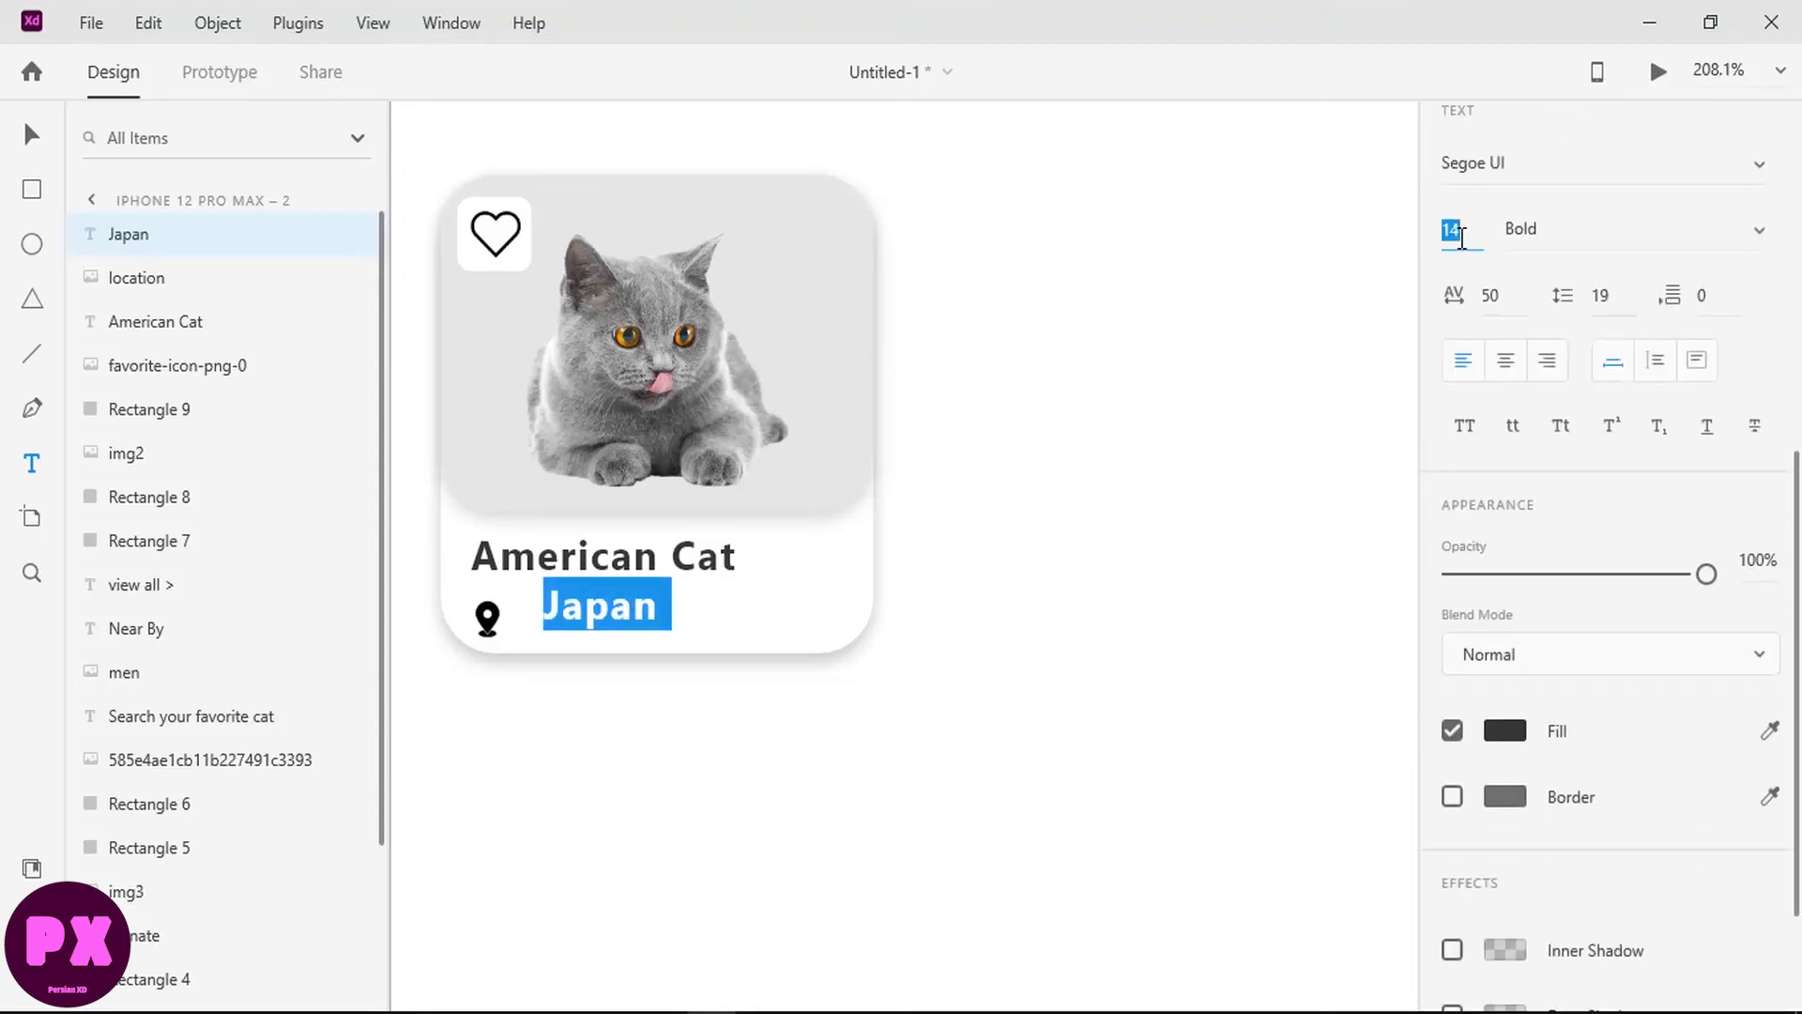
type("10")
key("Return")
left_click(33, 139)
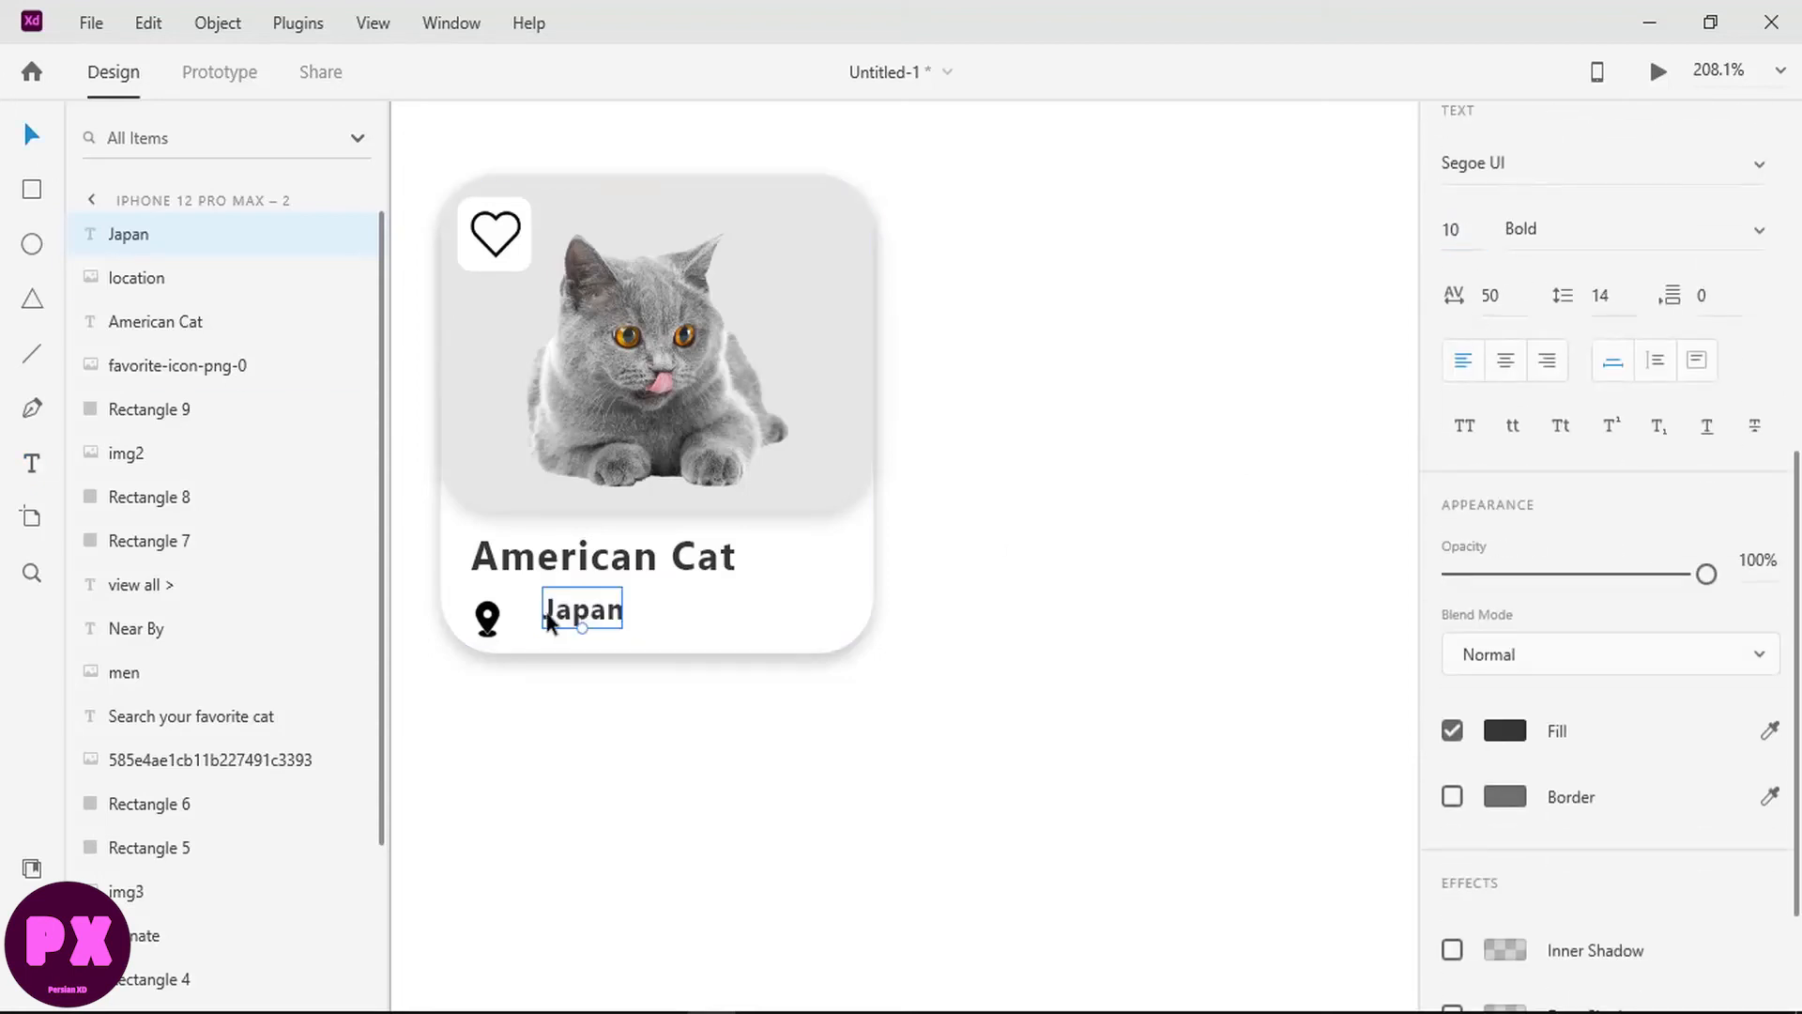
Step: Align the "Japan" text and the location icon on their vertical middles
left_click(487, 617, "shift")
scroll(1624, 282, "up", 5)
left_click(1497, 134)
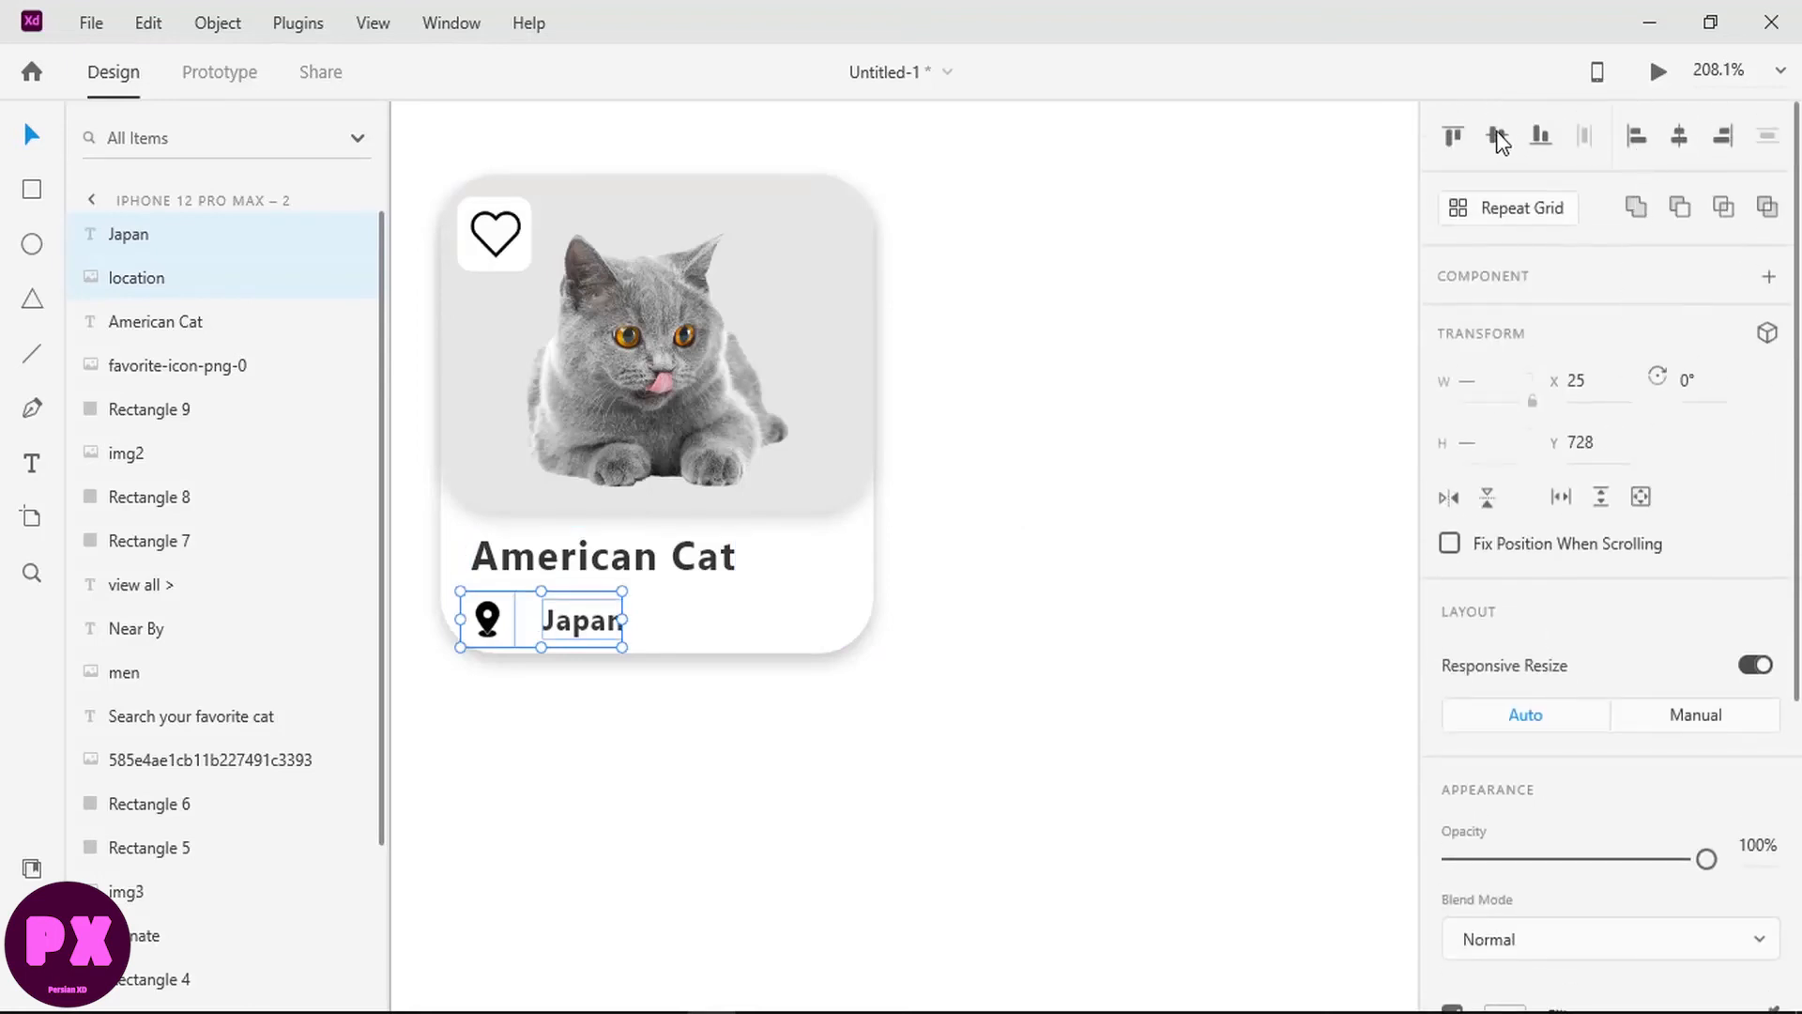
left_click(734, 758)
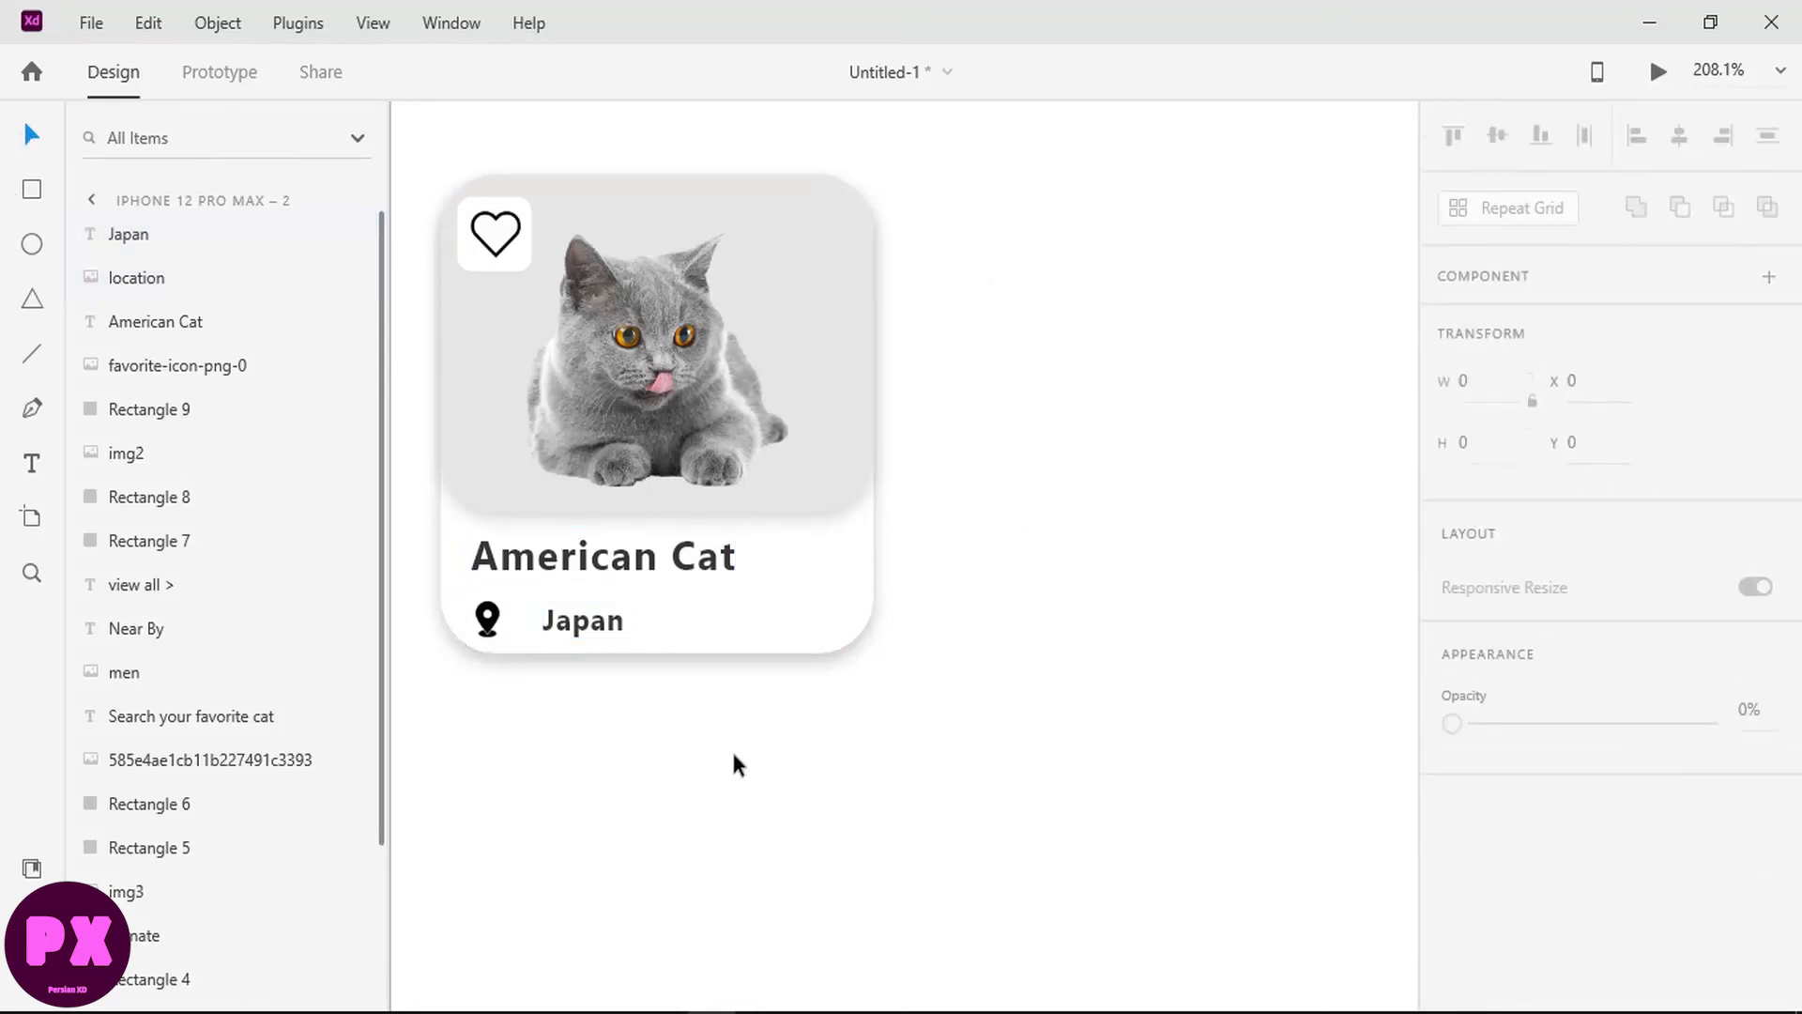
Step: Move the "Japan" text horizontally closer to the location icon, to X 45
scroll(716, 672, "down", 5)
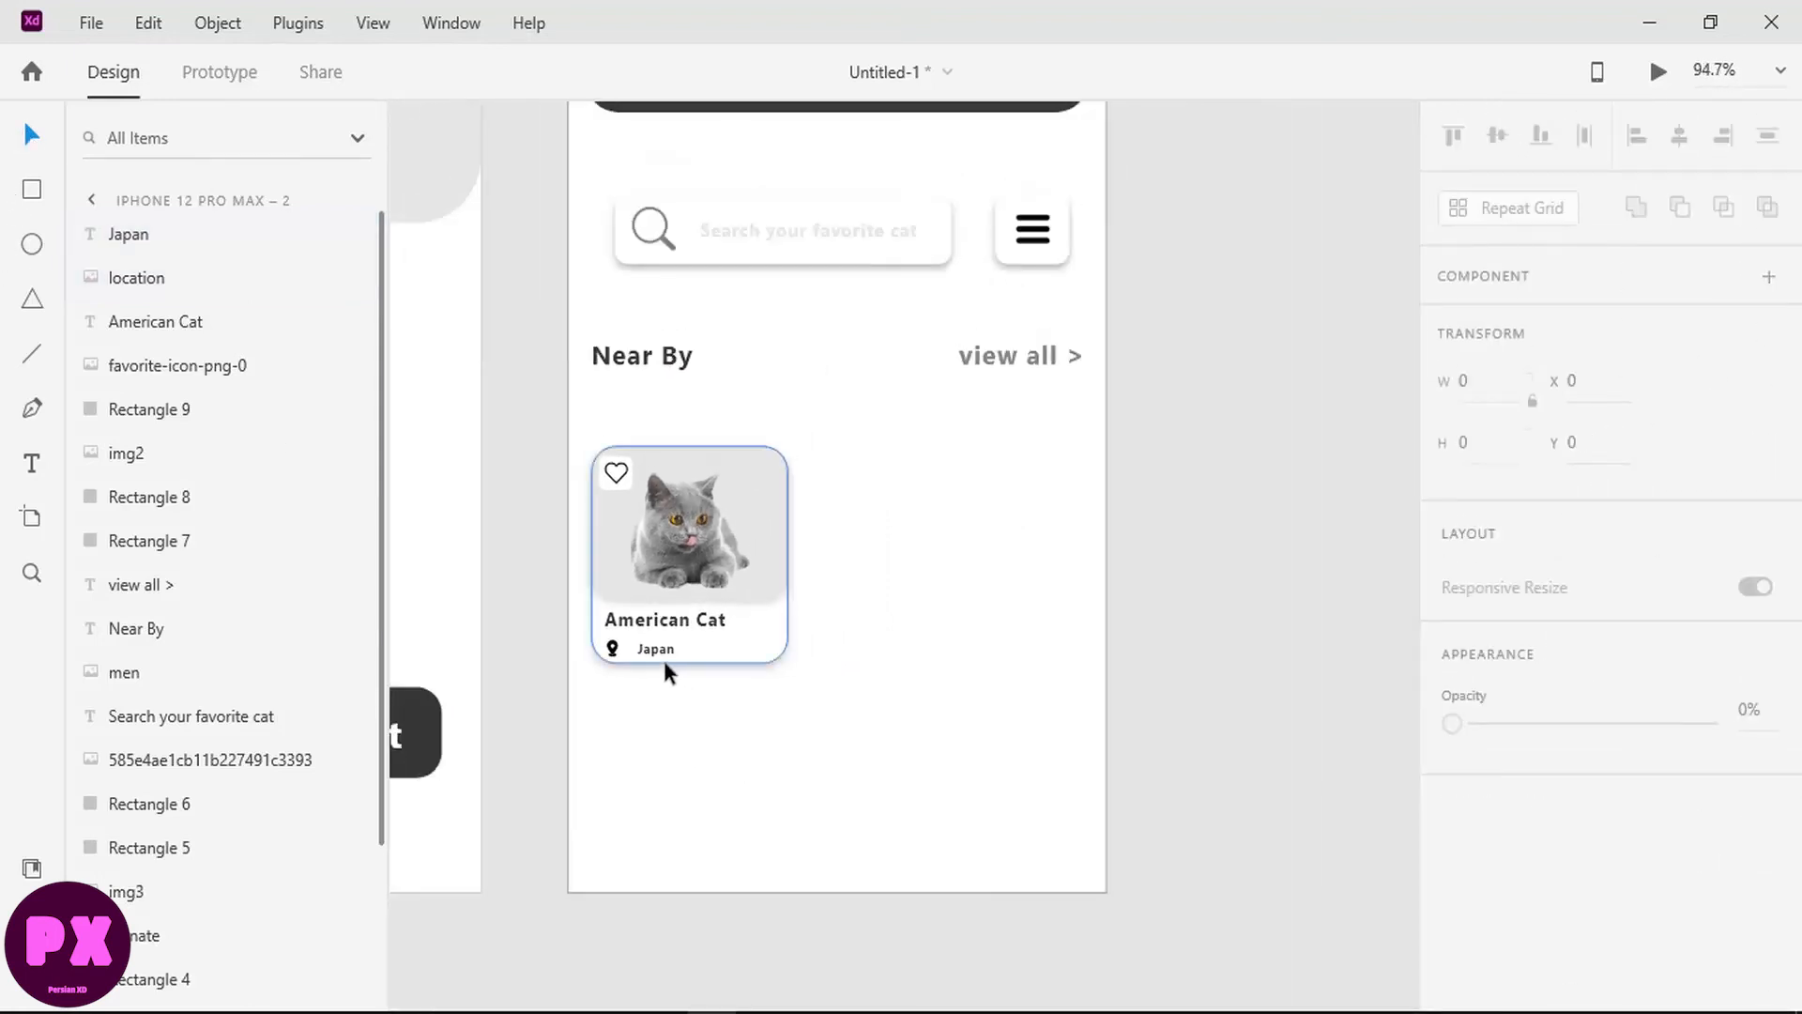
left_click(656, 649)
left_click_drag(655, 649, 643, 648)
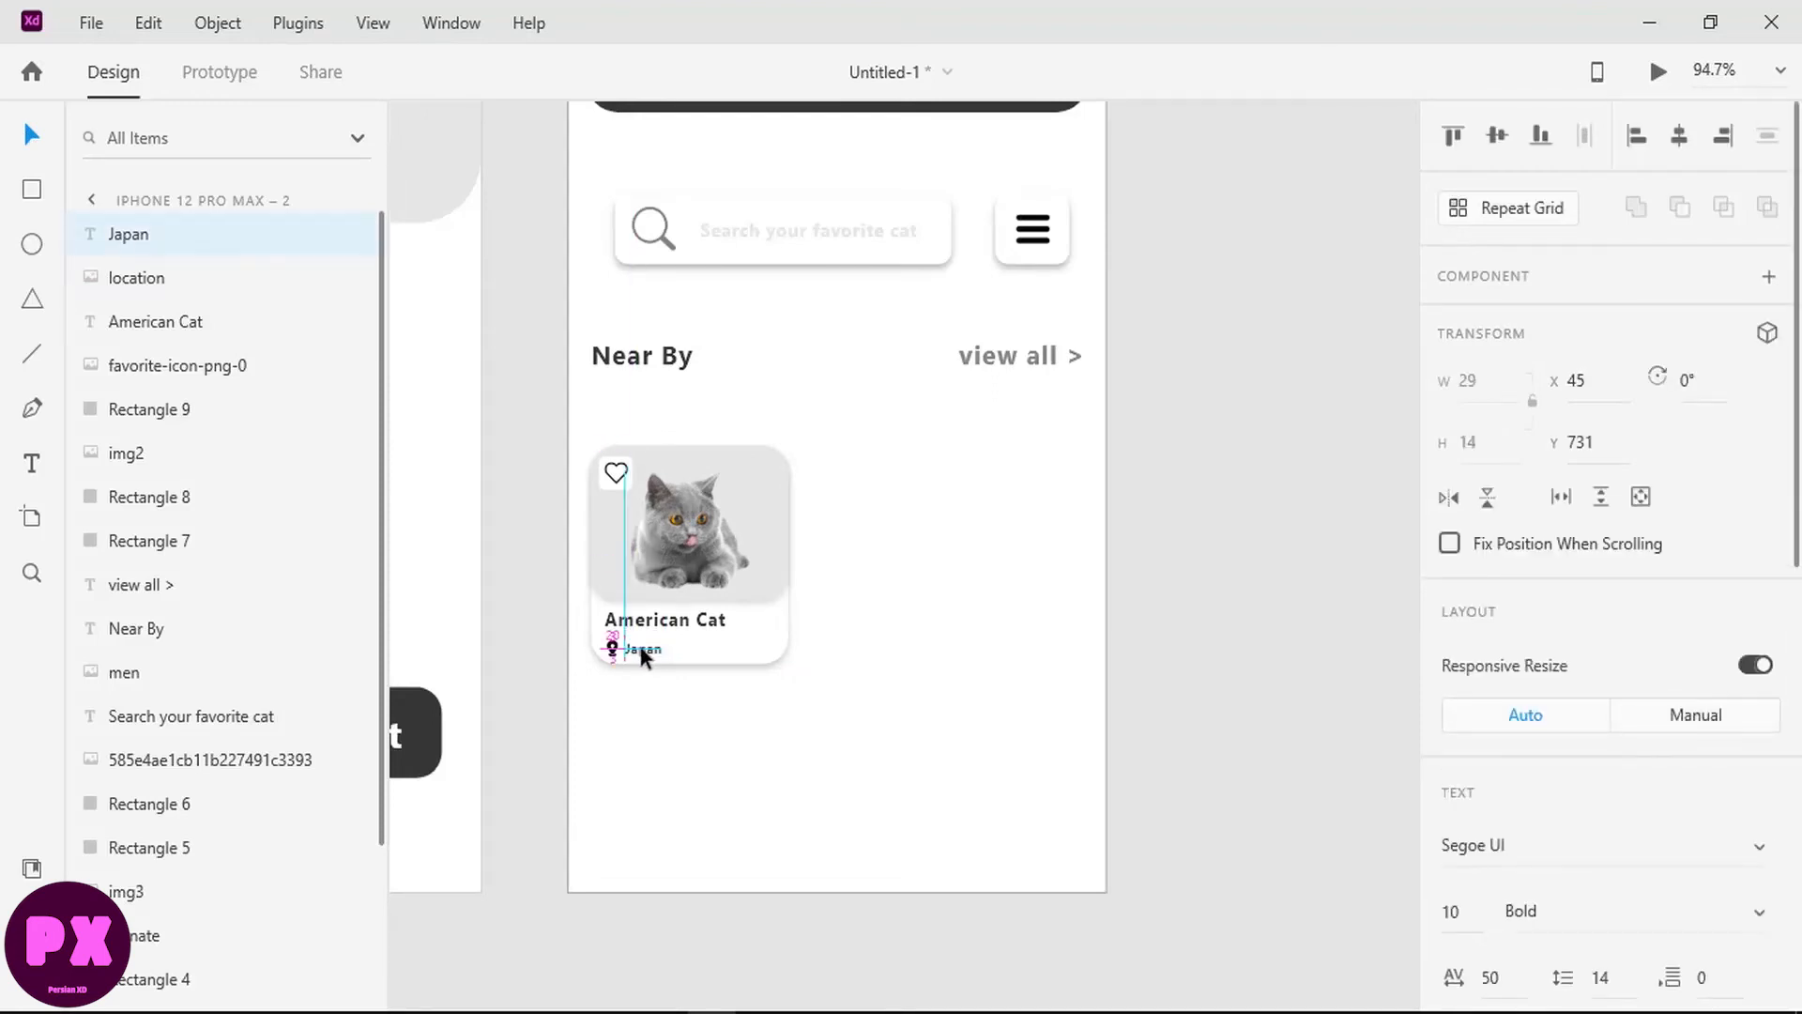
left_click(688, 725)
Step: Group the header's "Tokyo, Japan" text with the profile and chat icons
left_click(752, 632)
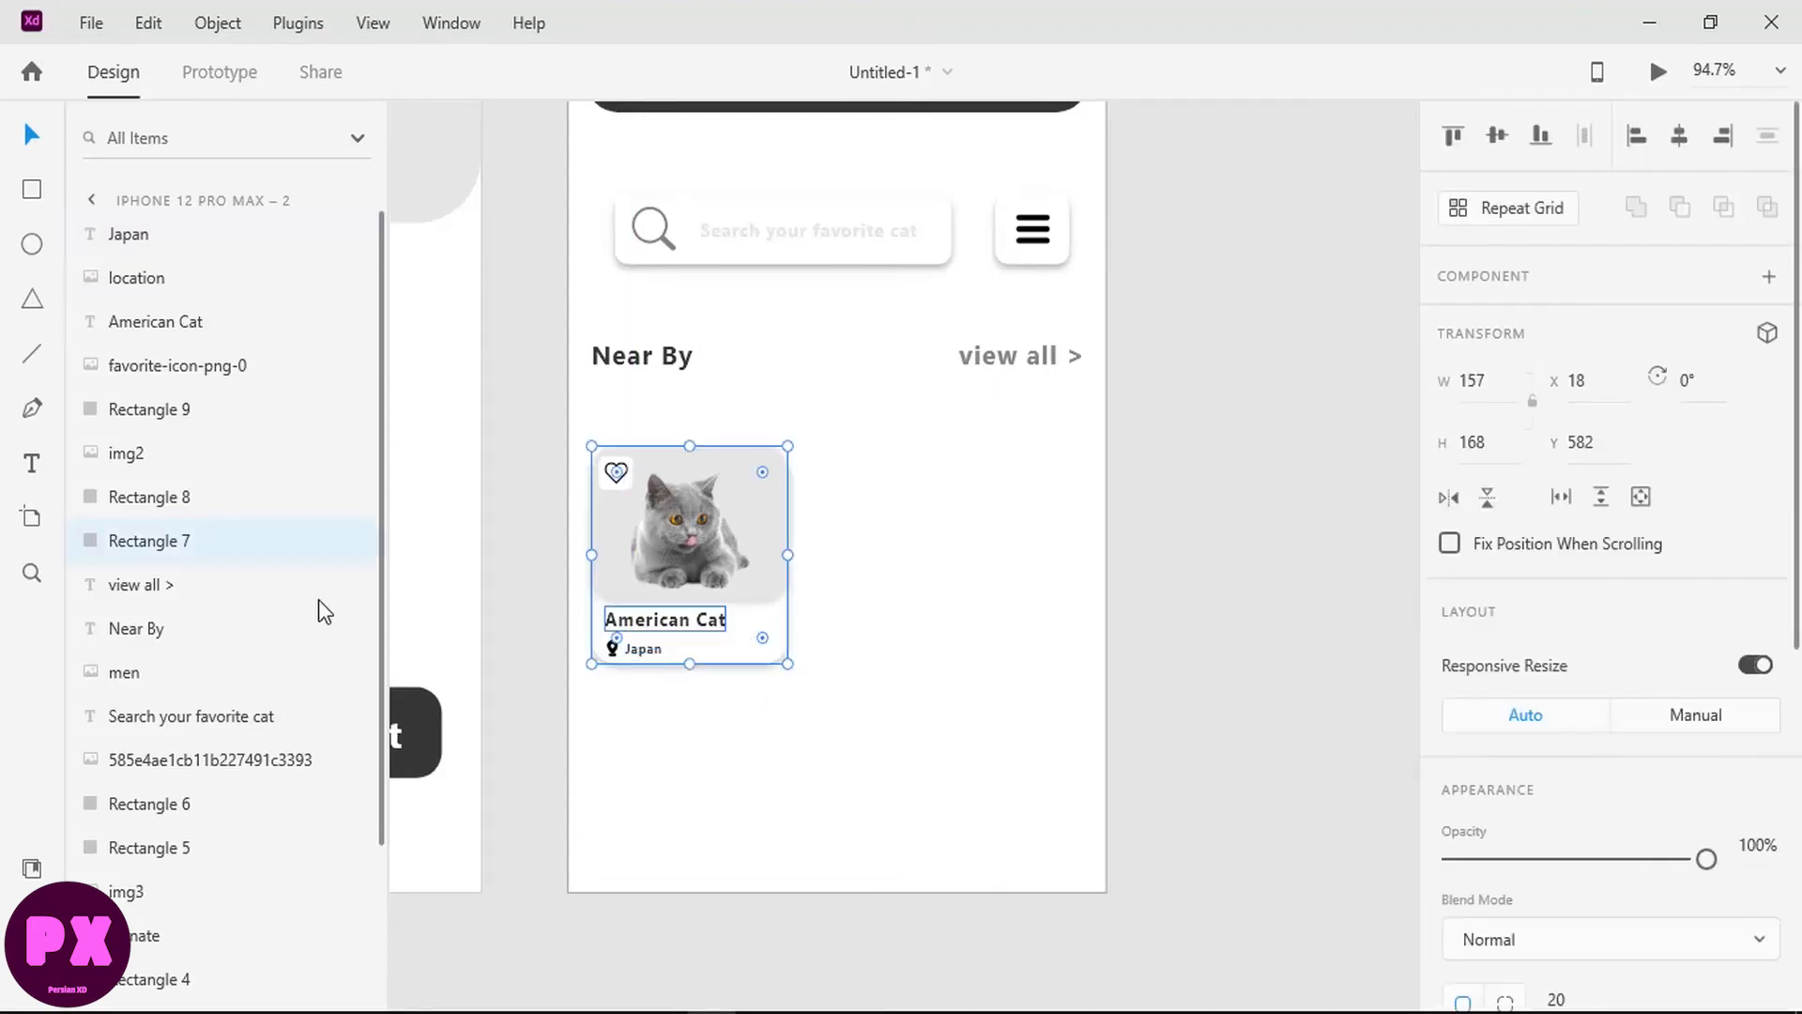
scroll(205, 514, "down", 3)
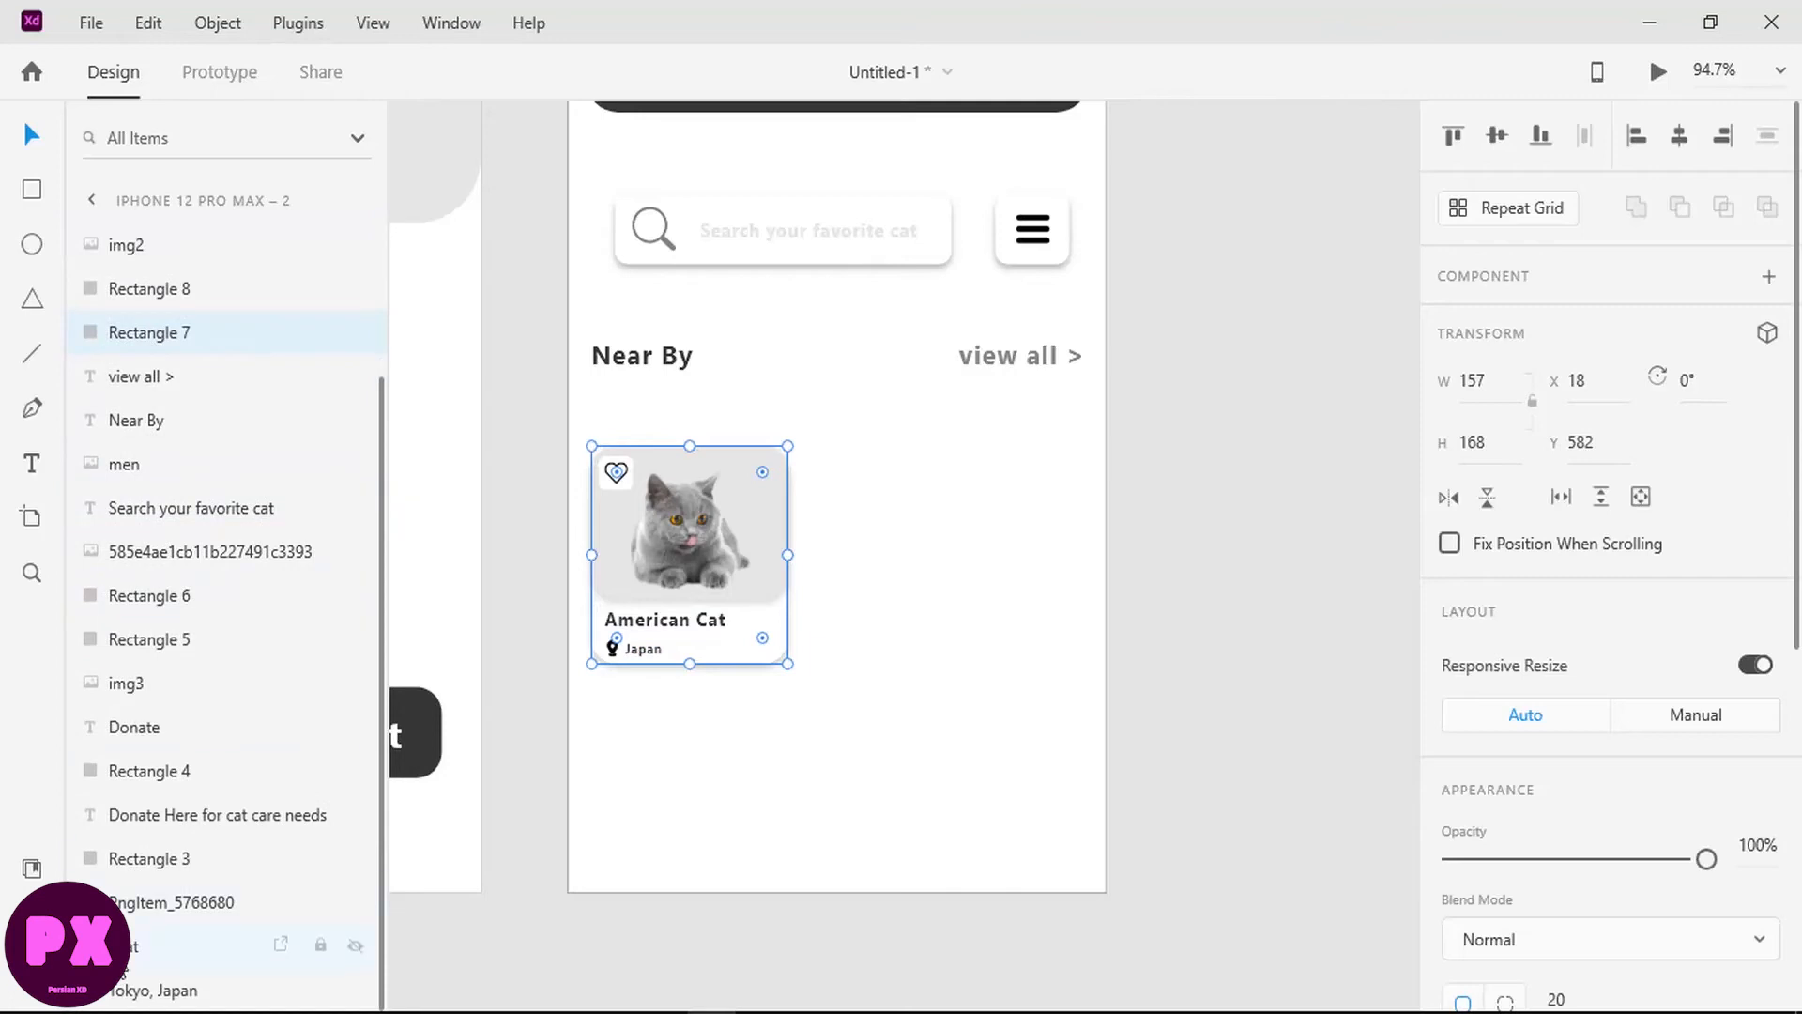
left_click(178, 946)
scroll(903, 575, "up", 4)
scroll(903, 582, "down", 3)
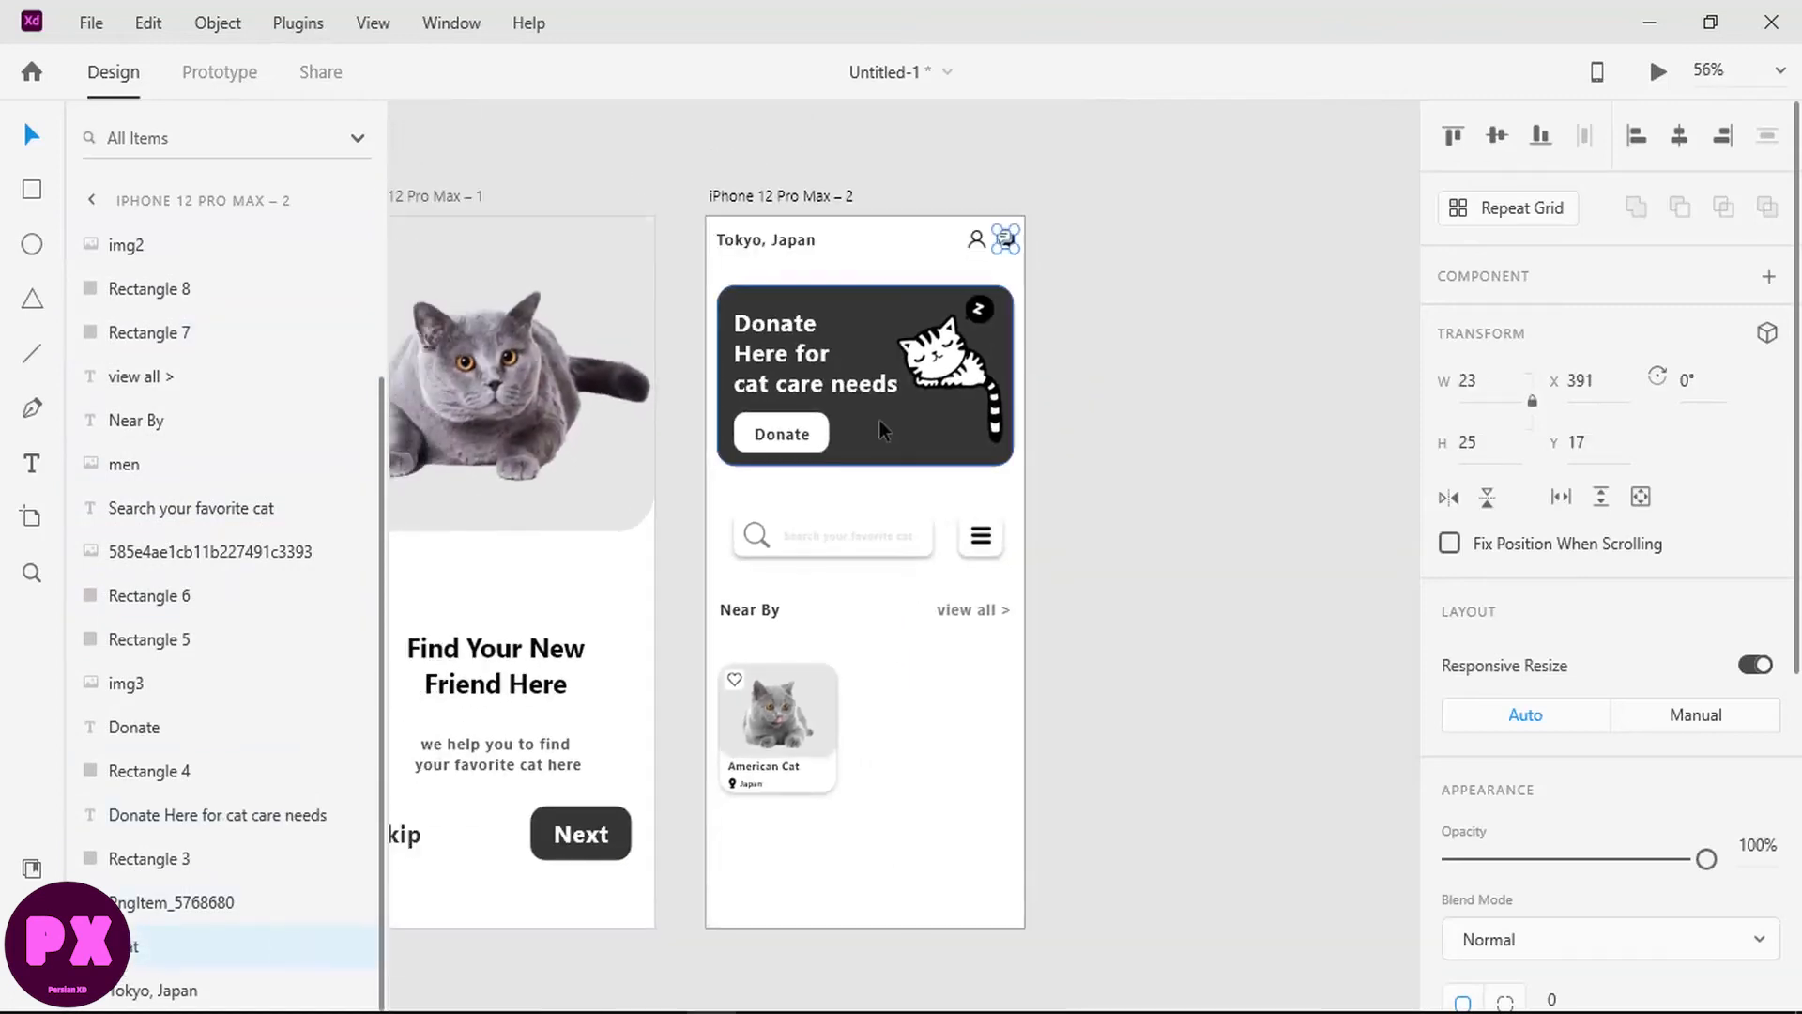
left_click(976, 236, "shift")
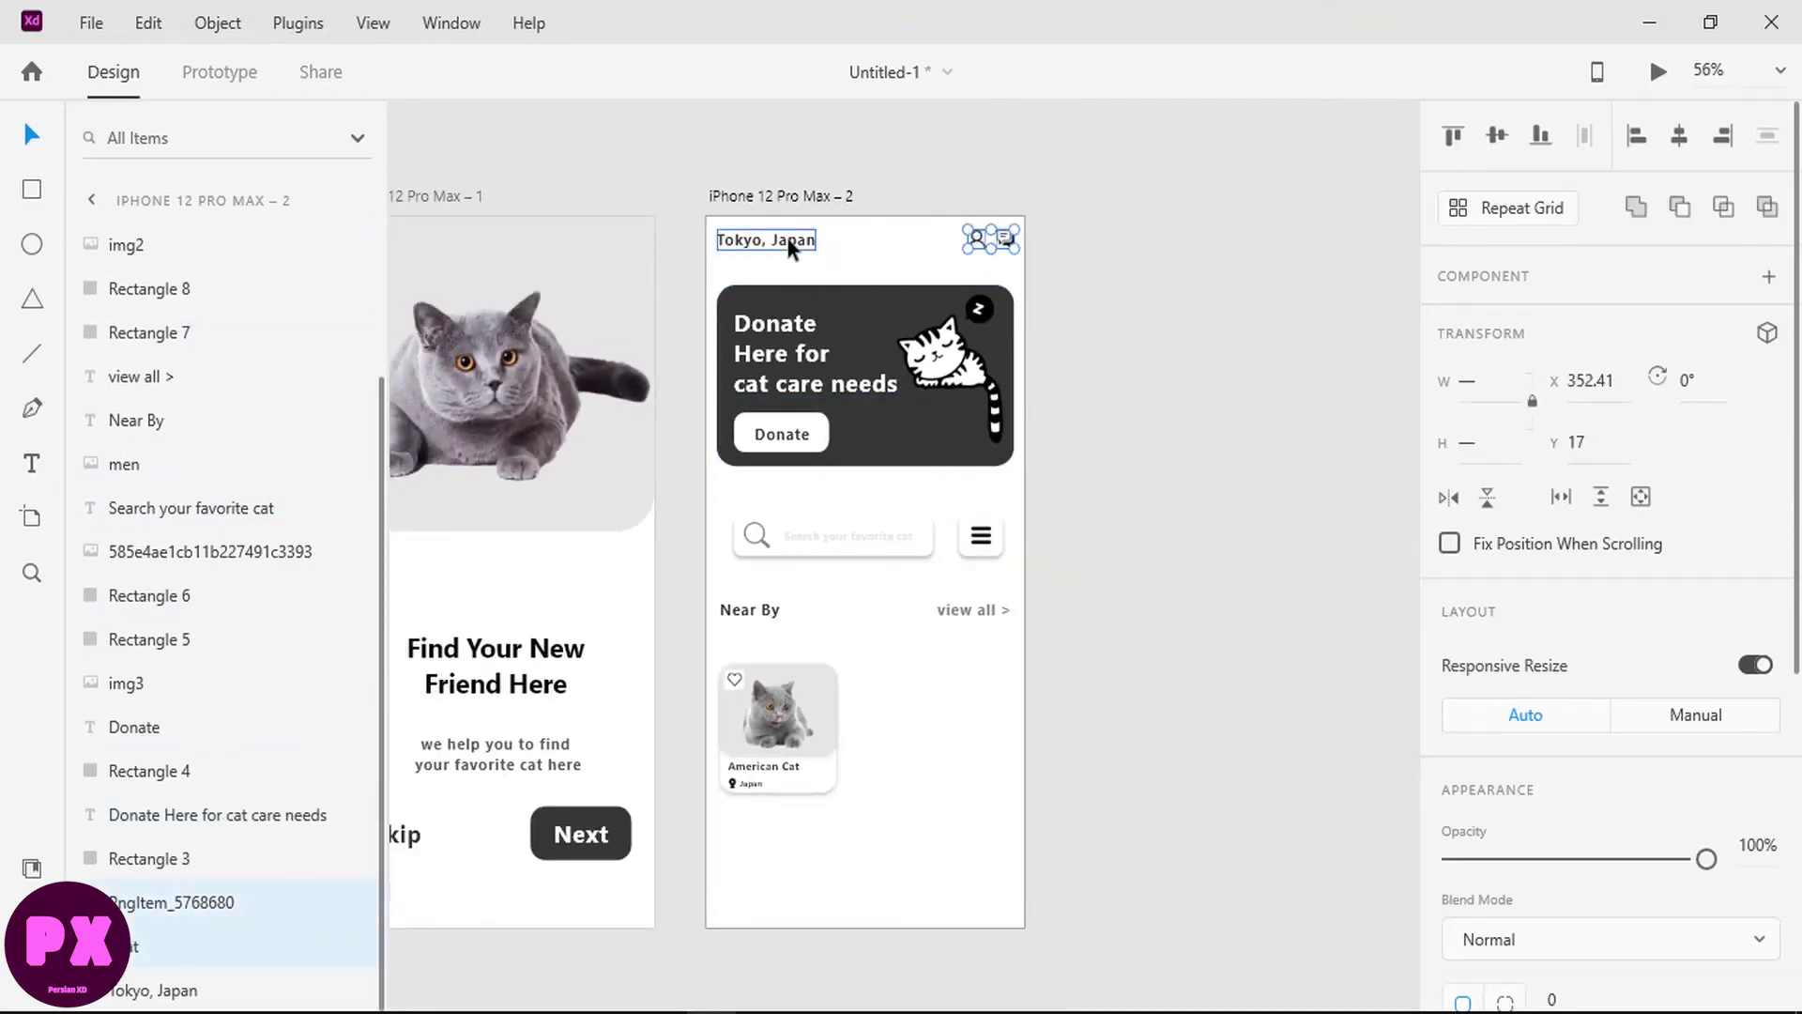
left_click(785, 238, "shift")
key("ctrl+g")
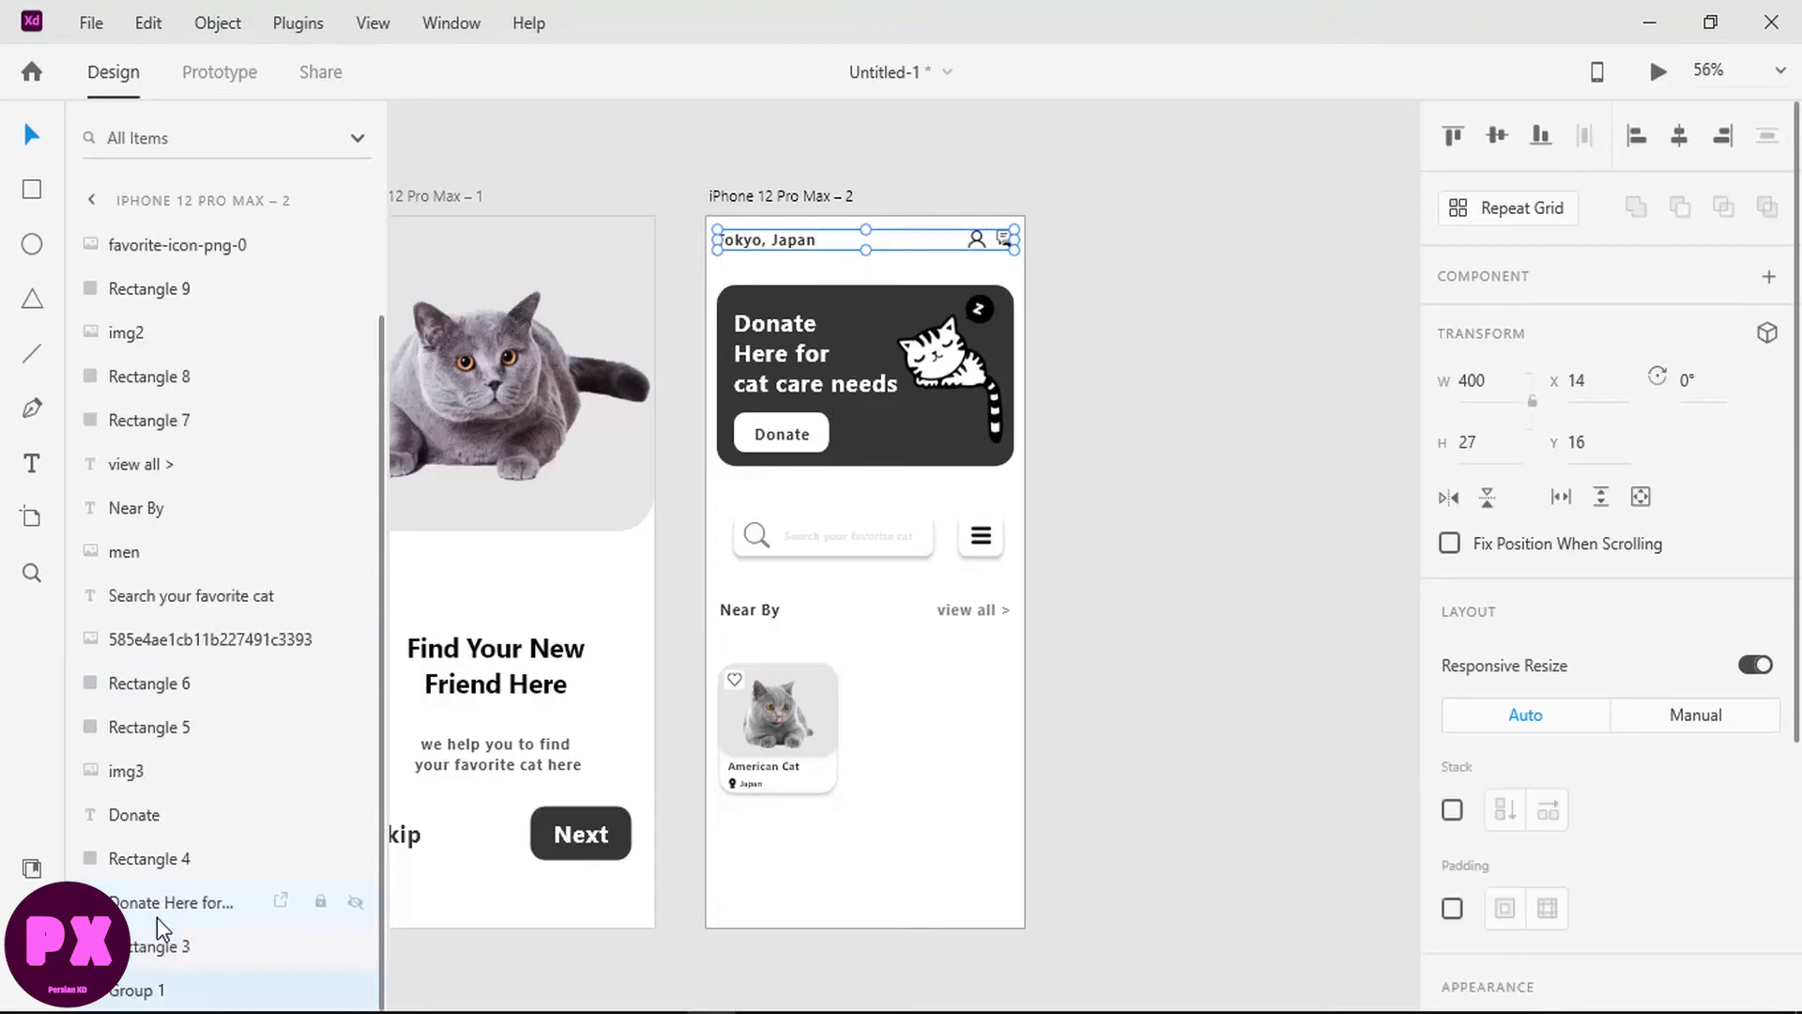
Step: Group the donation card's background, texts, button and cat image, and name the group "board 1"
left_click(149, 950)
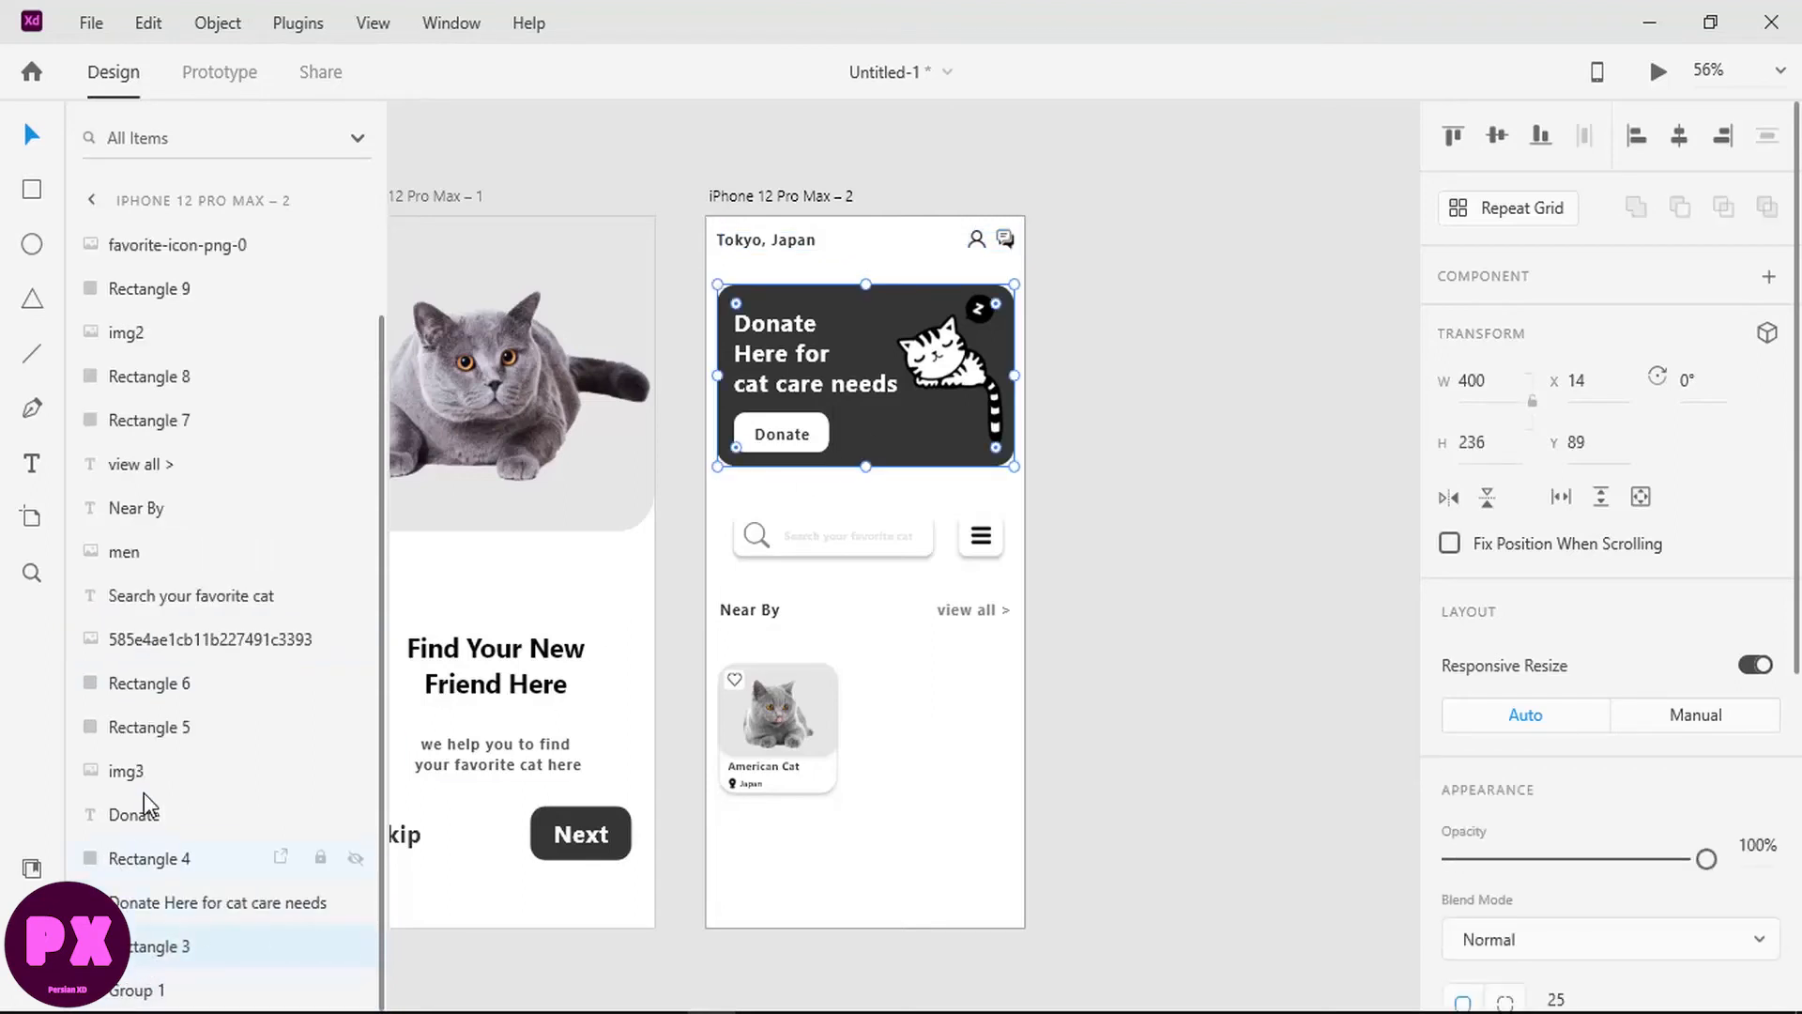
left_click(153, 684, "shift")
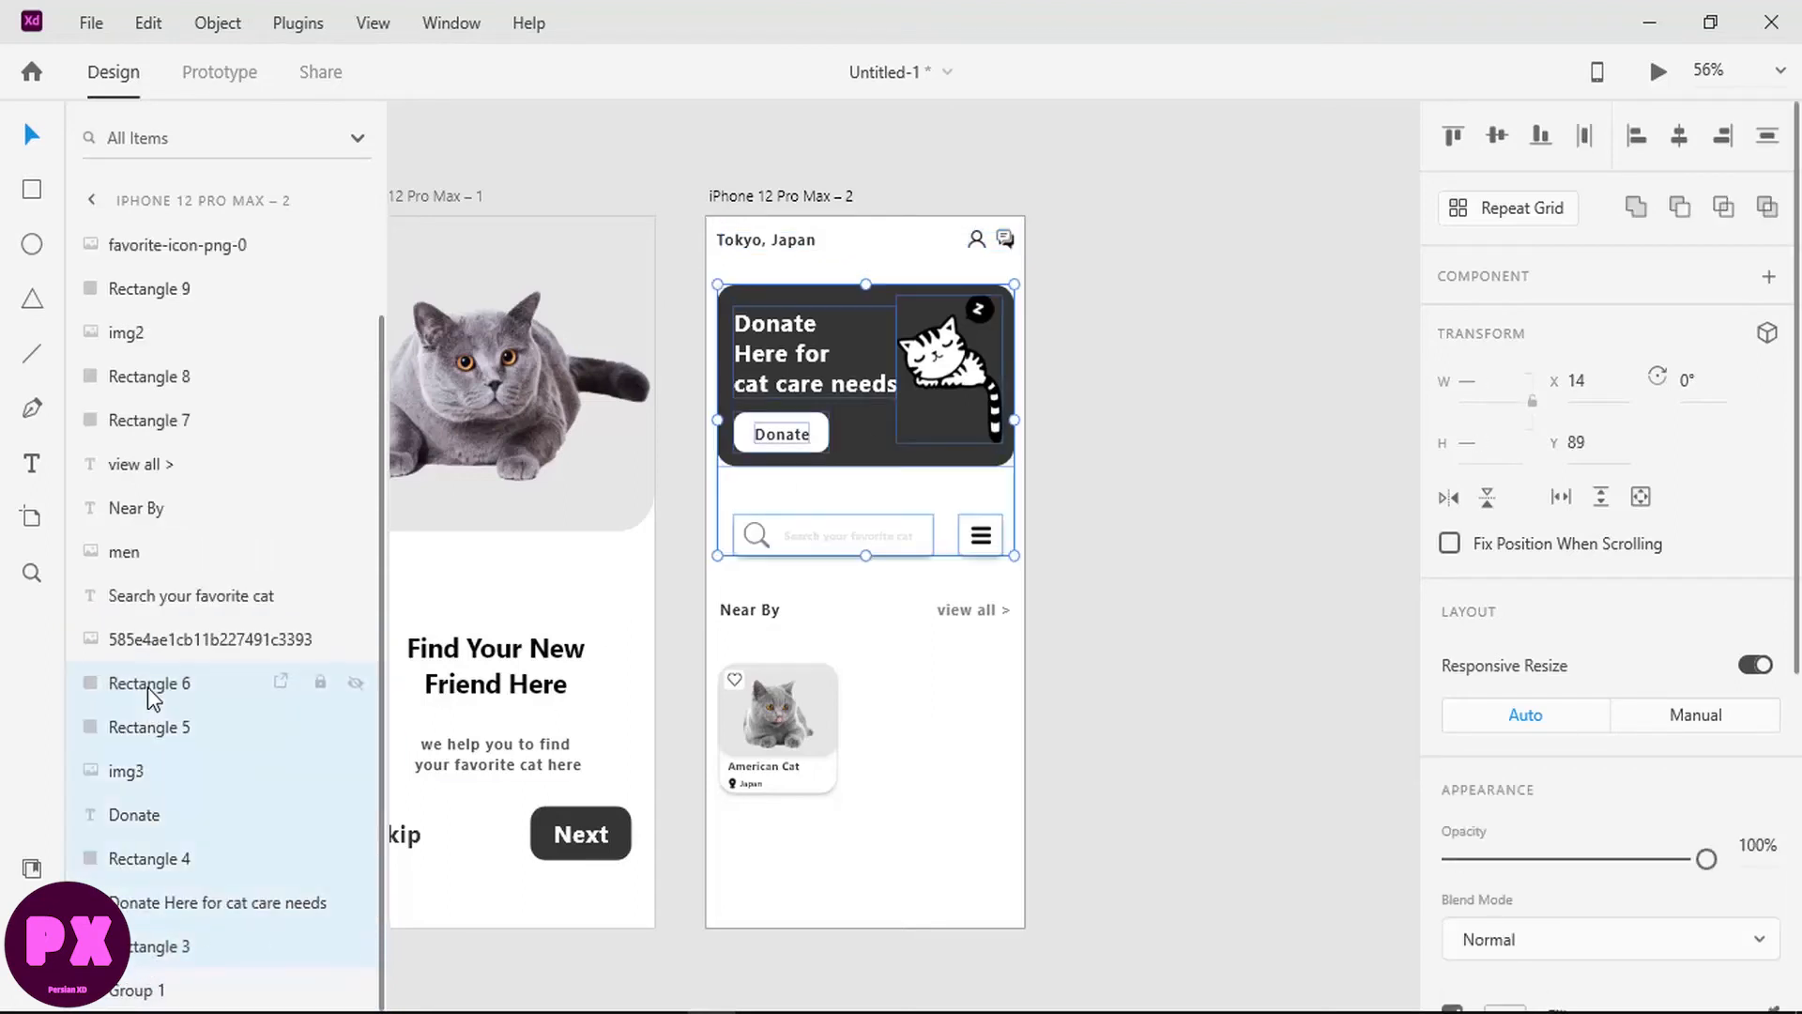
left_click(130, 781, "shift")
key("ctrl+g")
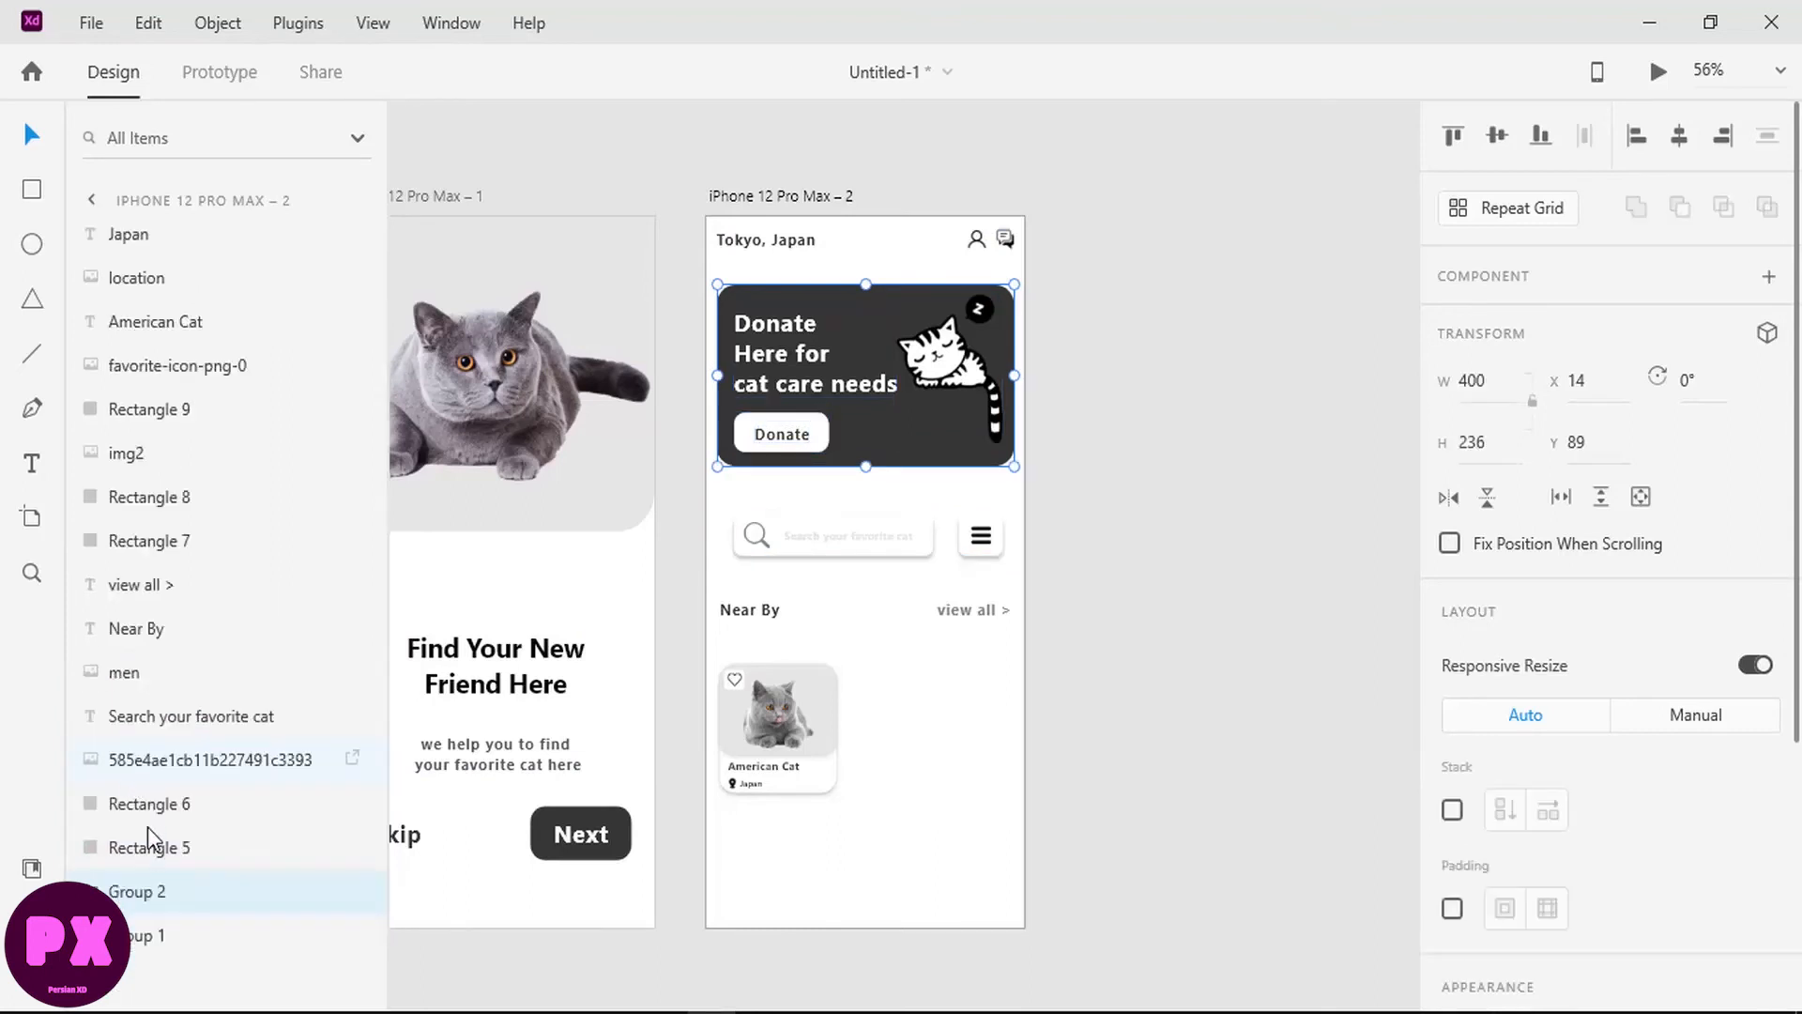
double_click(137, 892)
type("board 1")
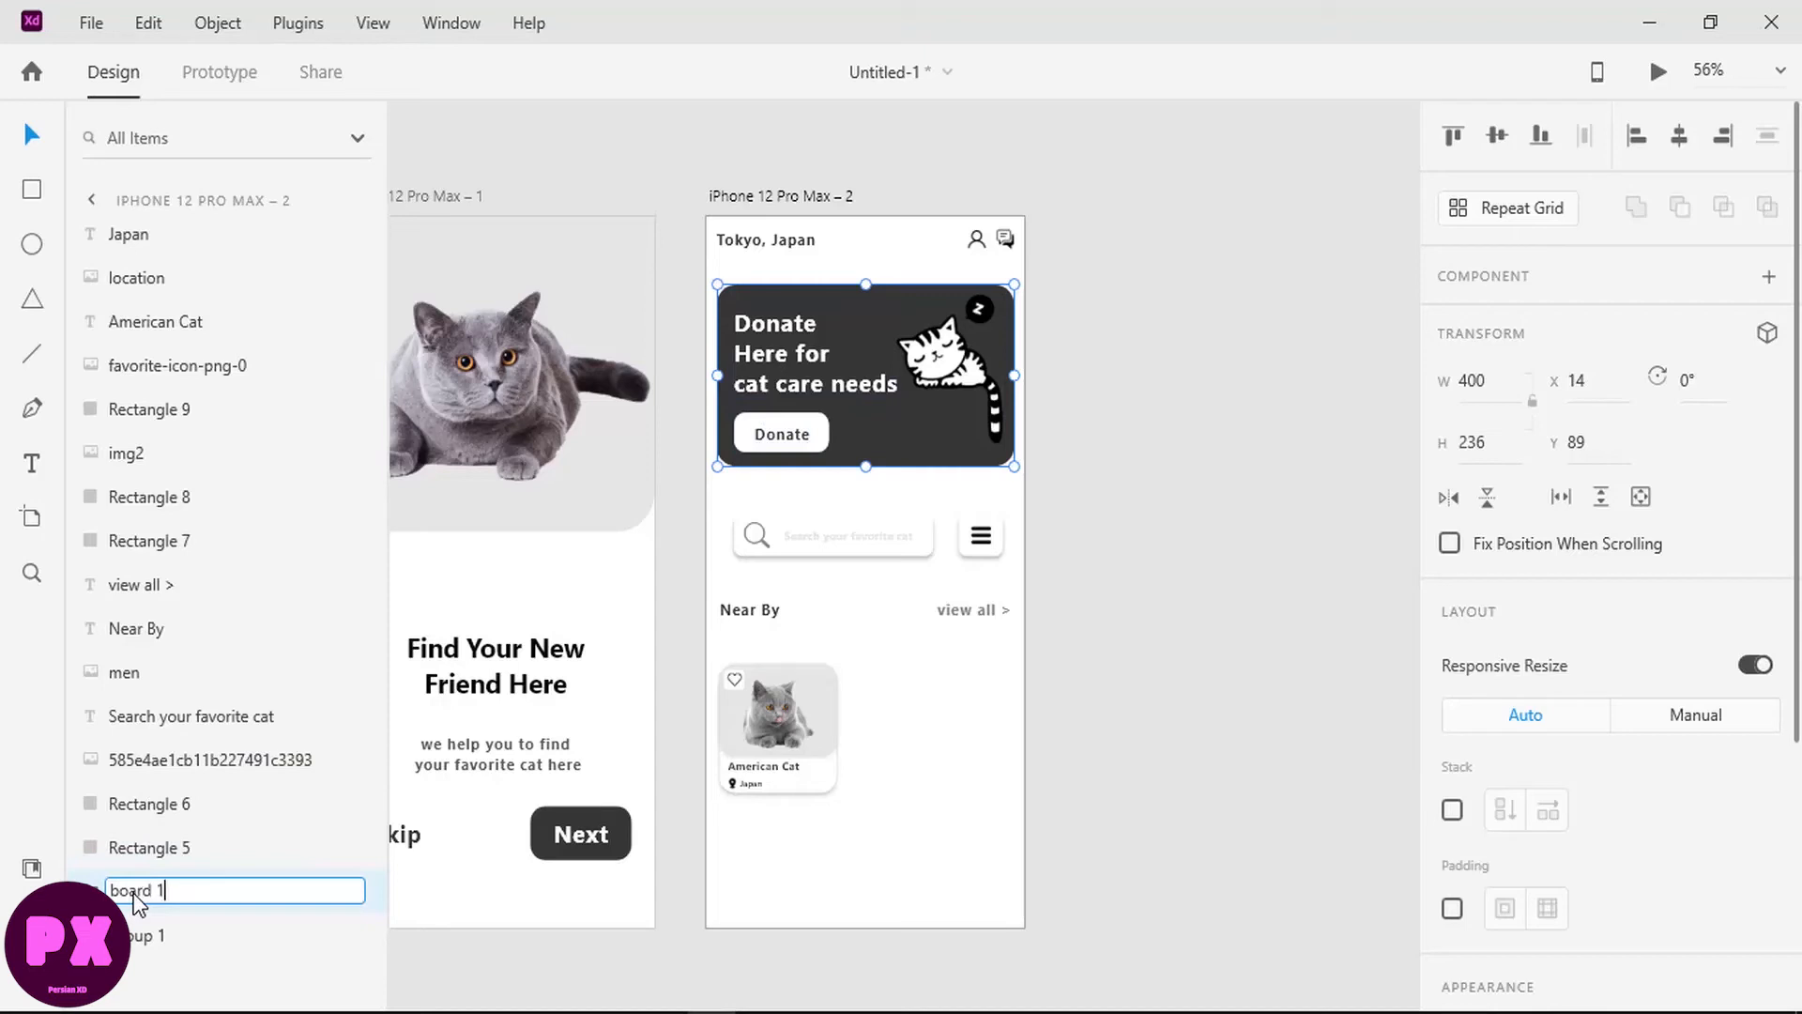
key("Return")
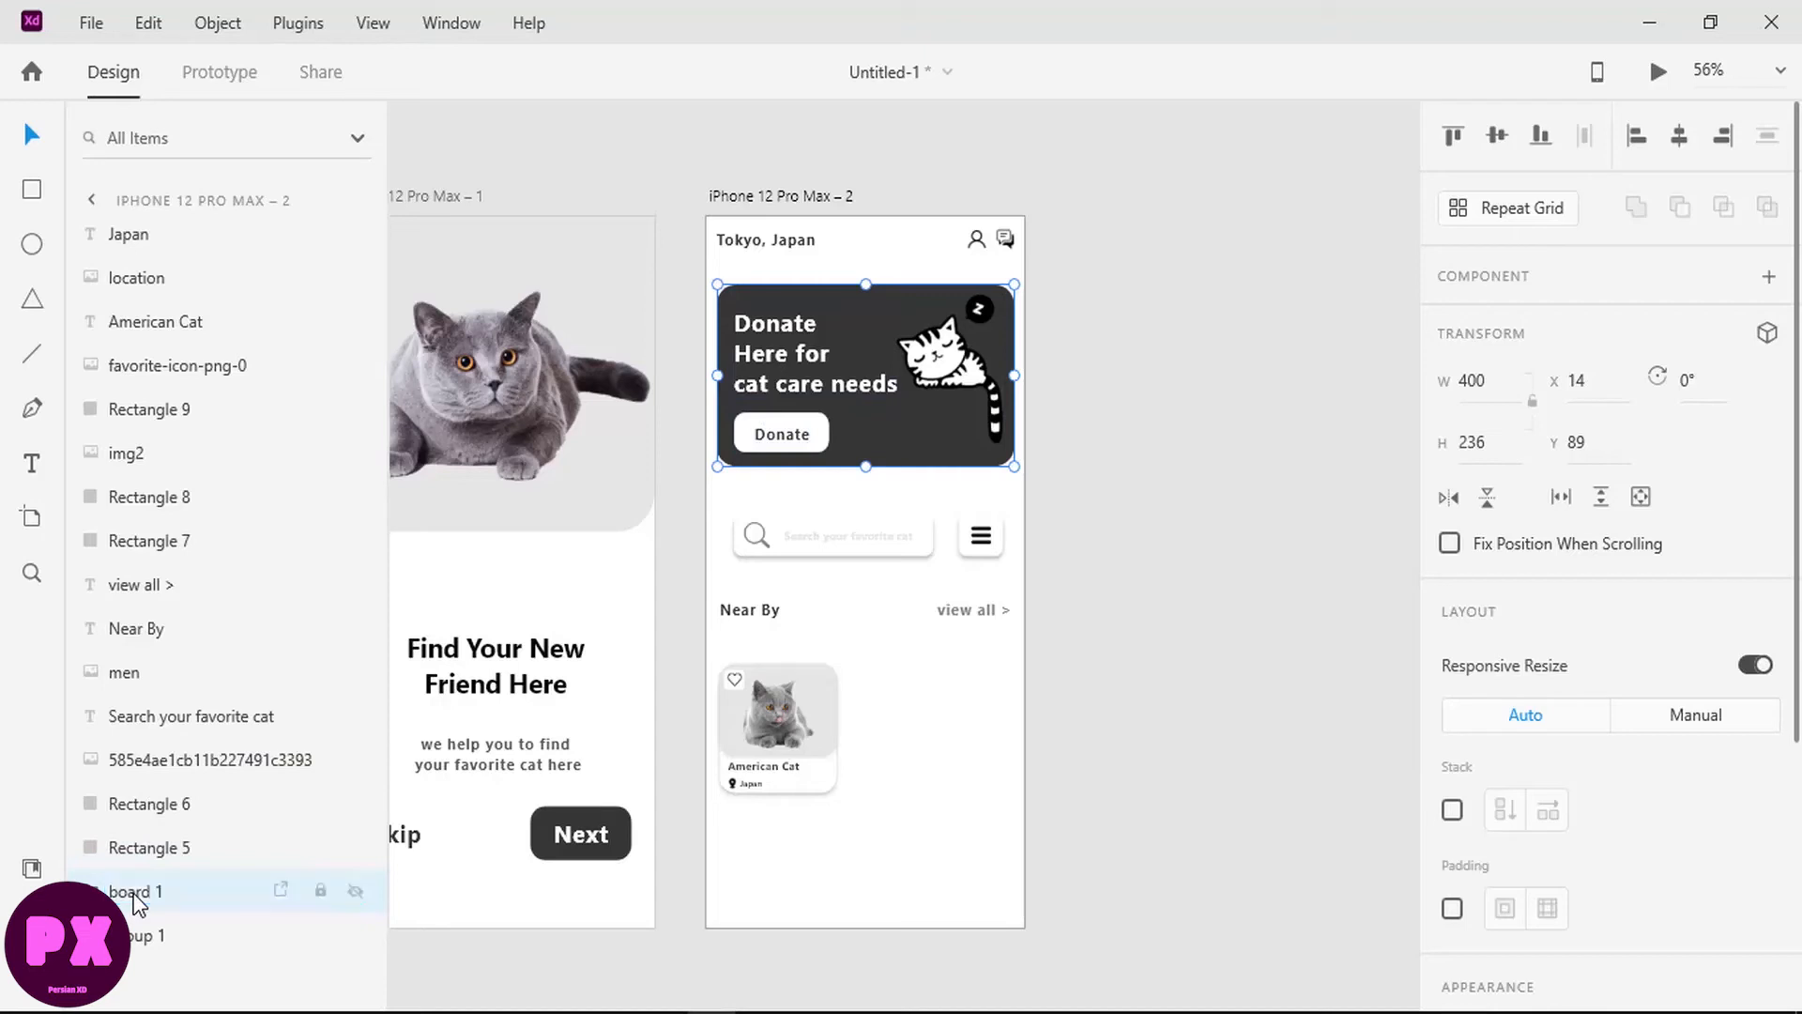
Step: Group the search field, its icon and placeholder text with the menu button, and name the group "search bar"
left_click(757, 535)
left_click(150, 847, "shift")
left_click(148, 718, "shift")
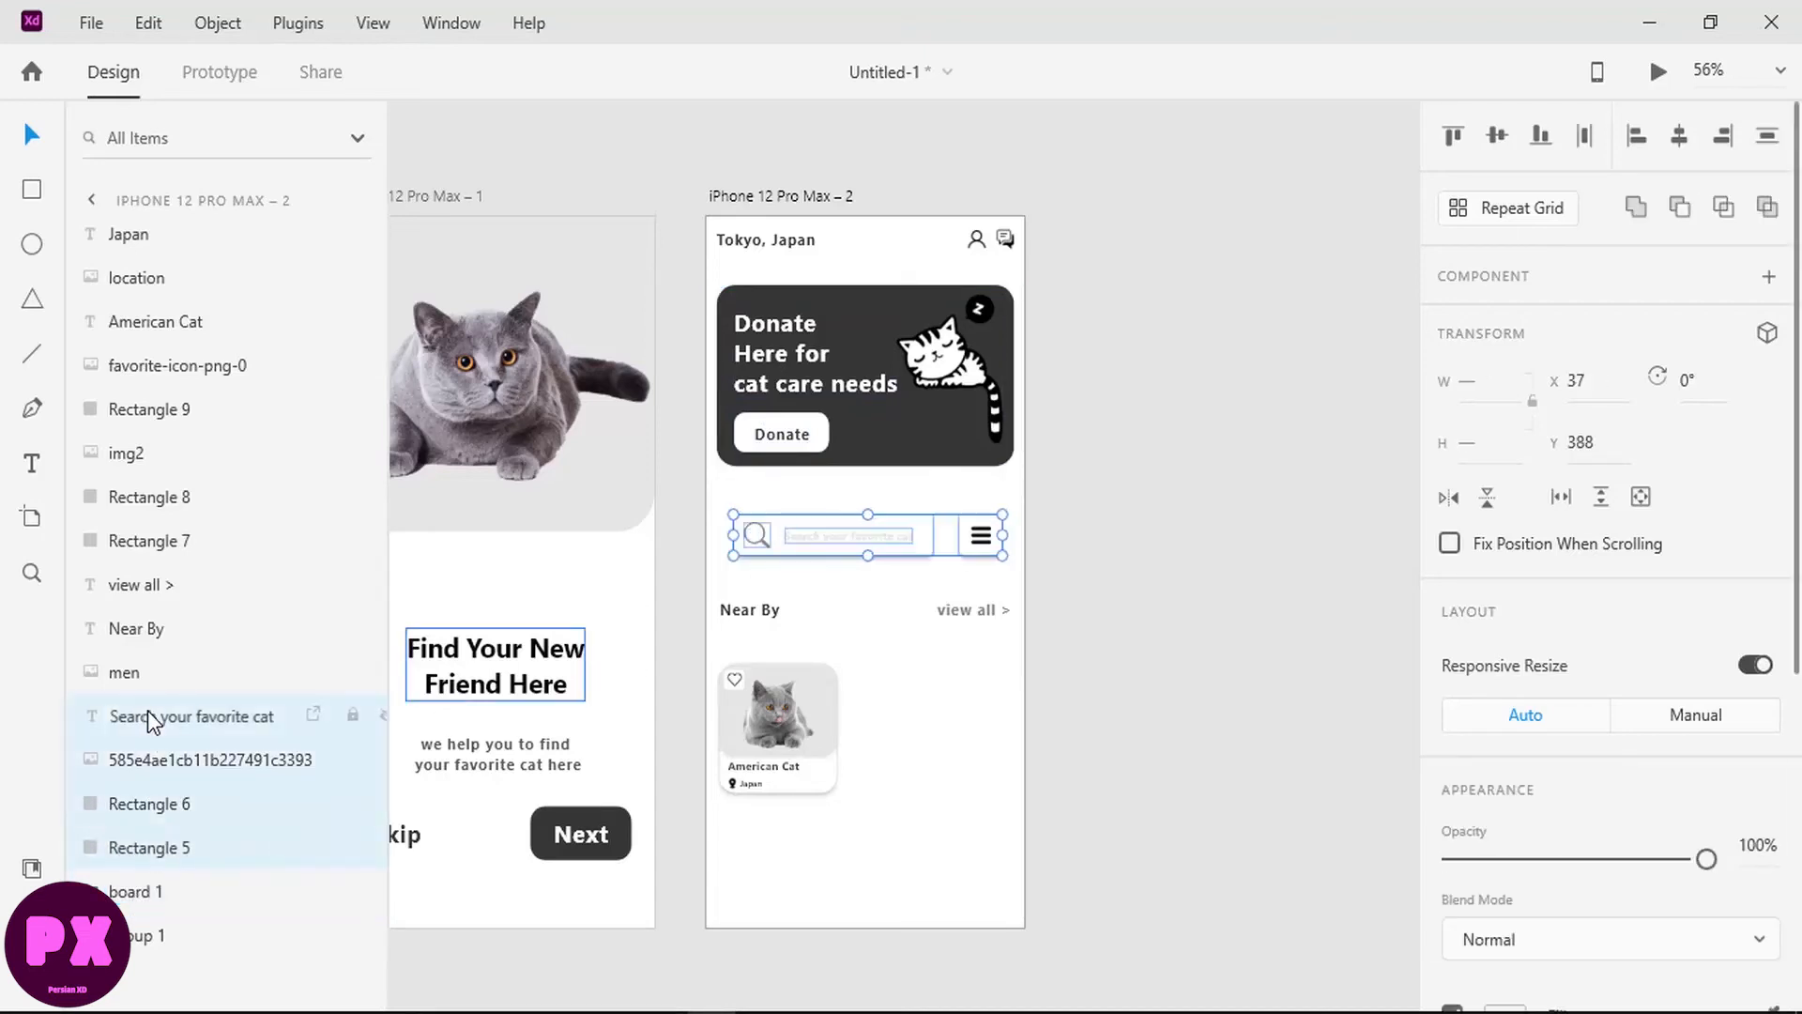
left_click(144, 667, "shift")
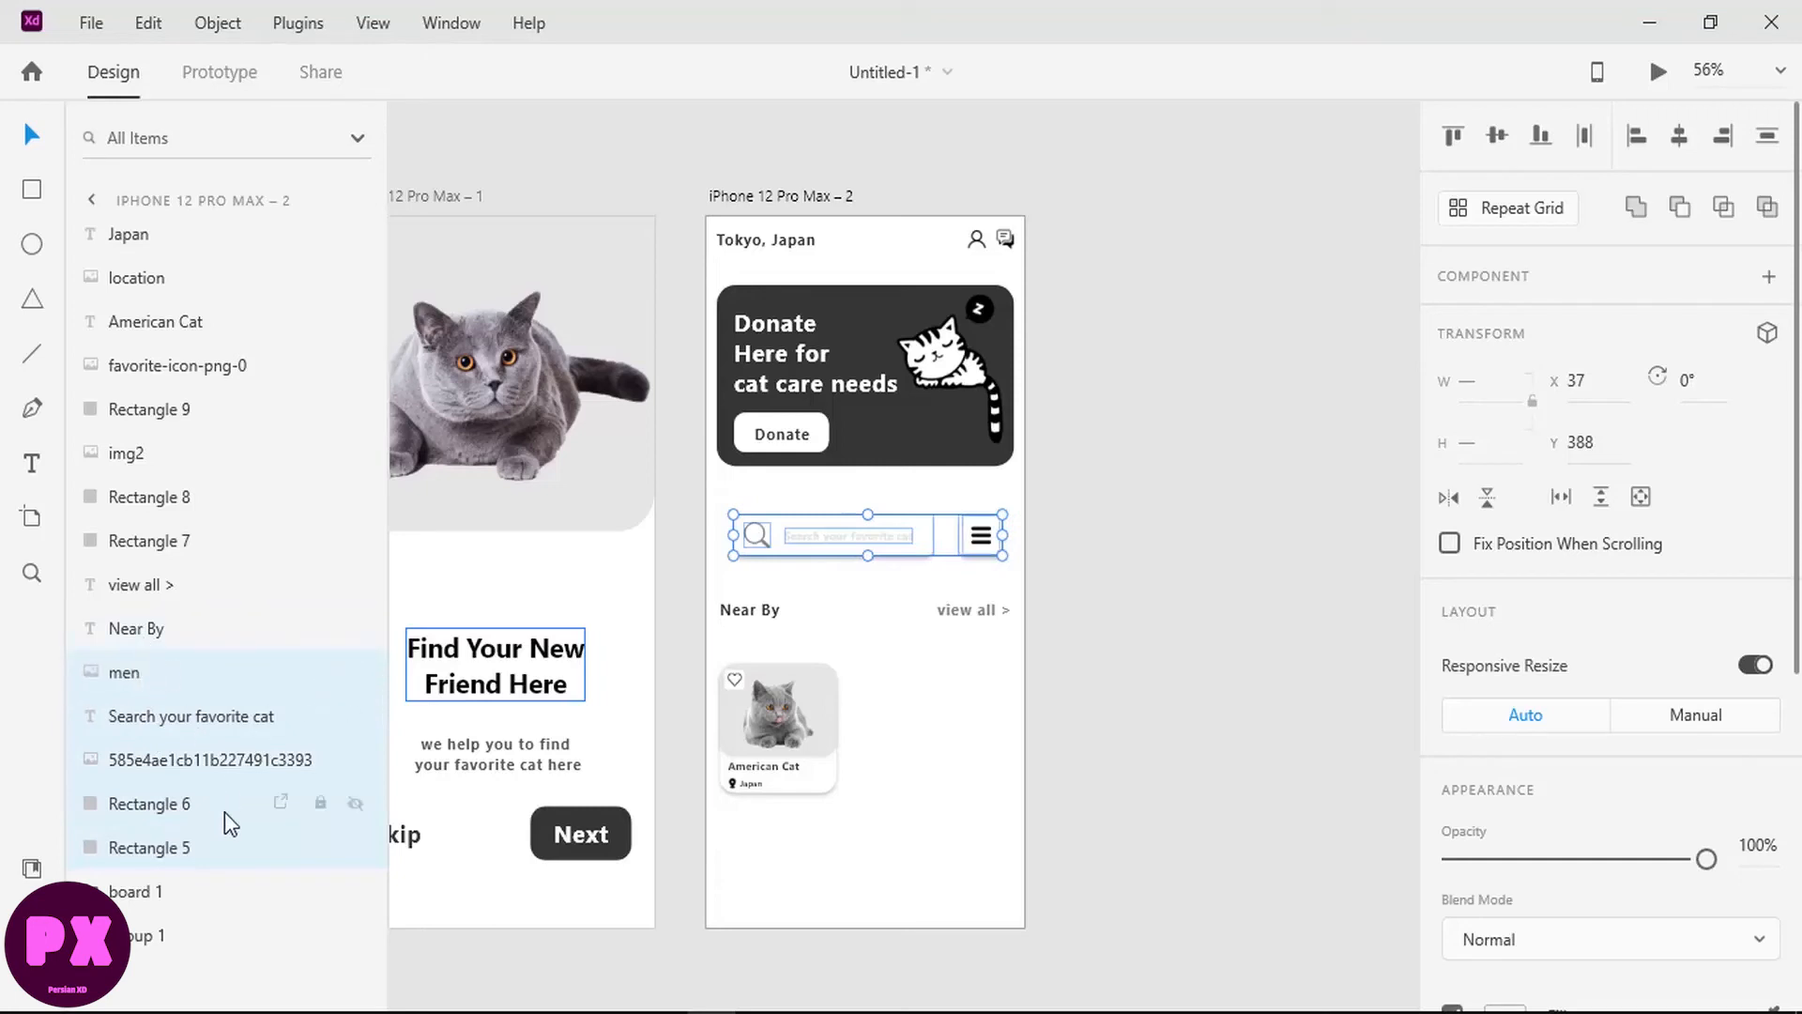
key("ctrl+g")
double_click(136, 672)
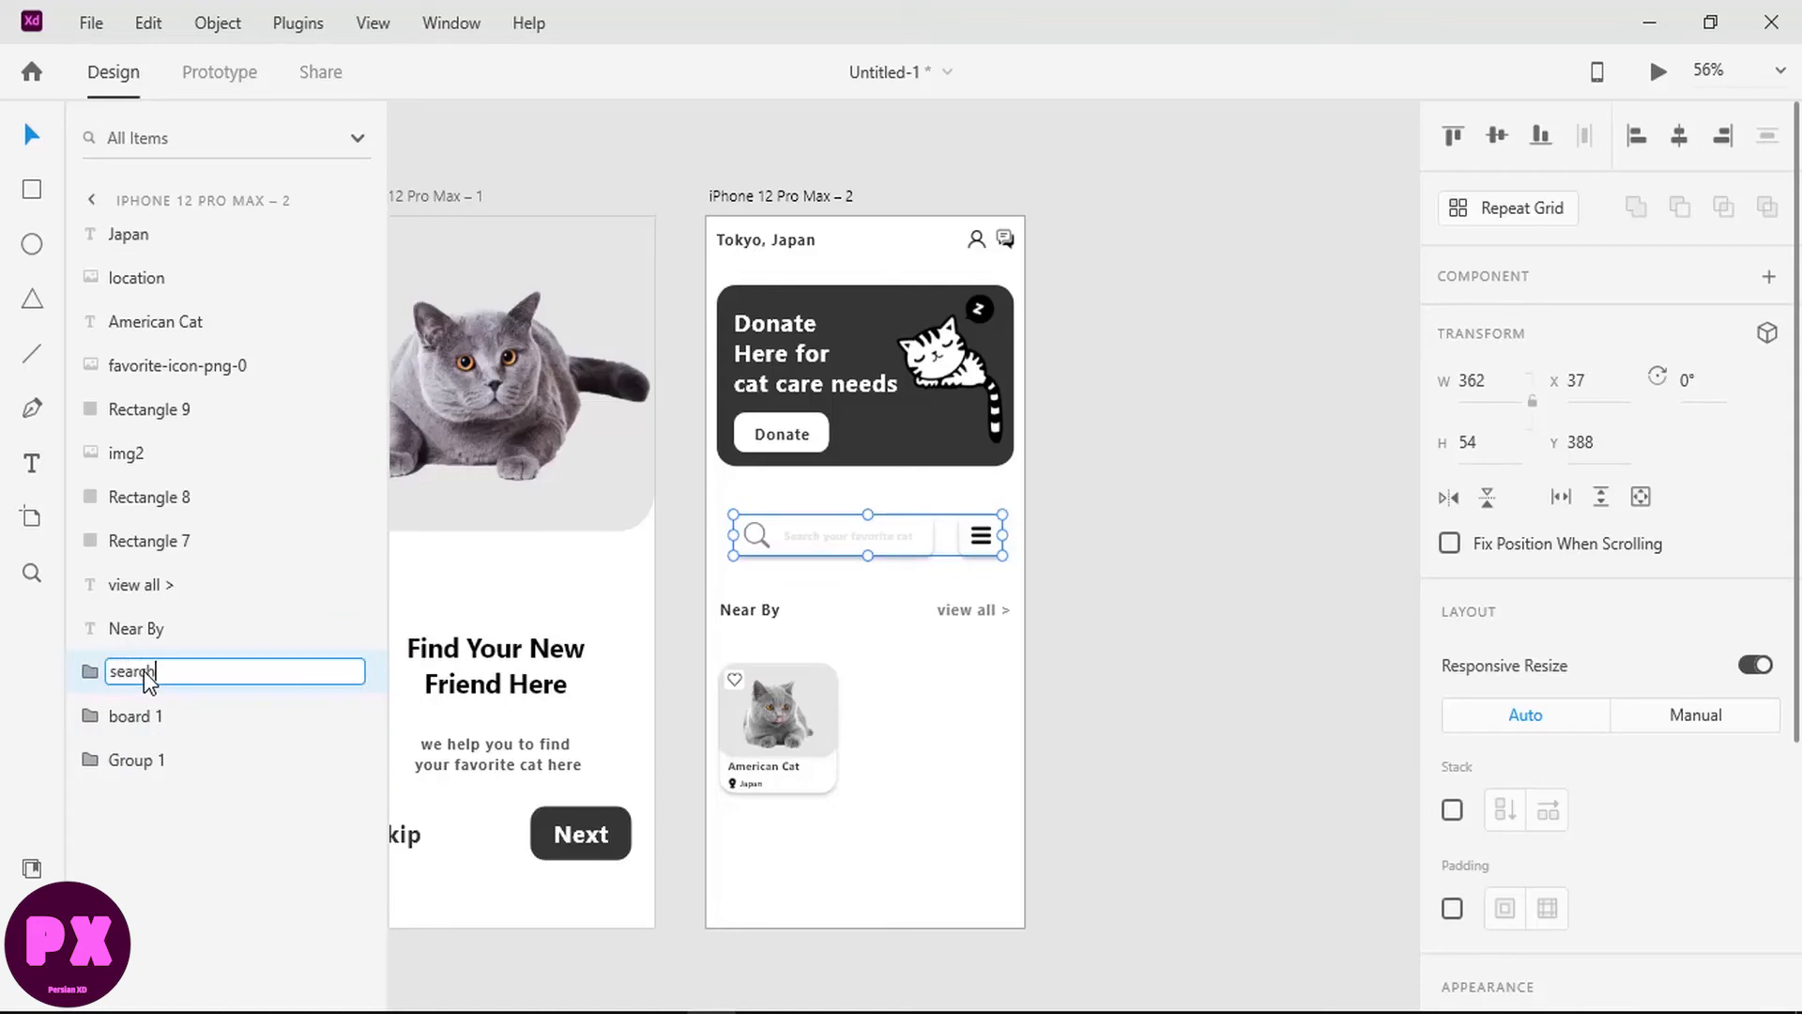
type("search bar")
key("Return")
Step: Group the "Near By" and "view all >" texts and name the group "view all"
left_click(109, 630)
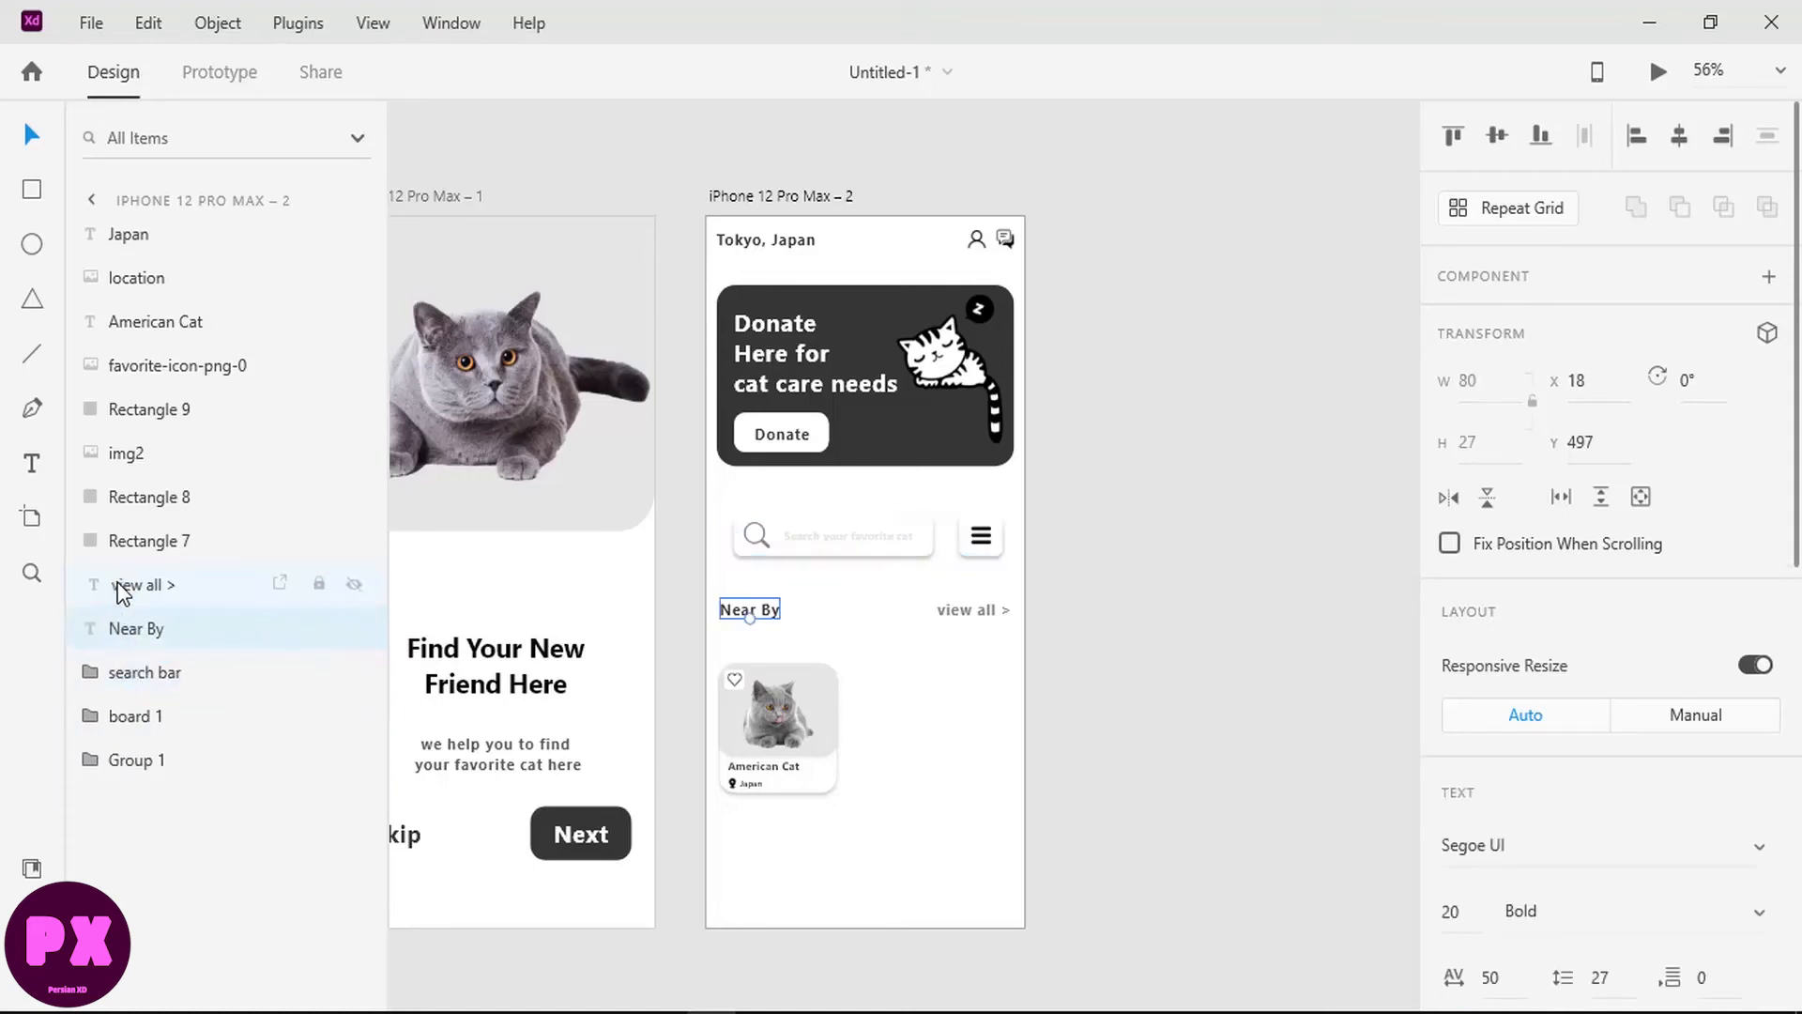
left_click(118, 586, "shift")
key("ctrl+g")
double_click(128, 584)
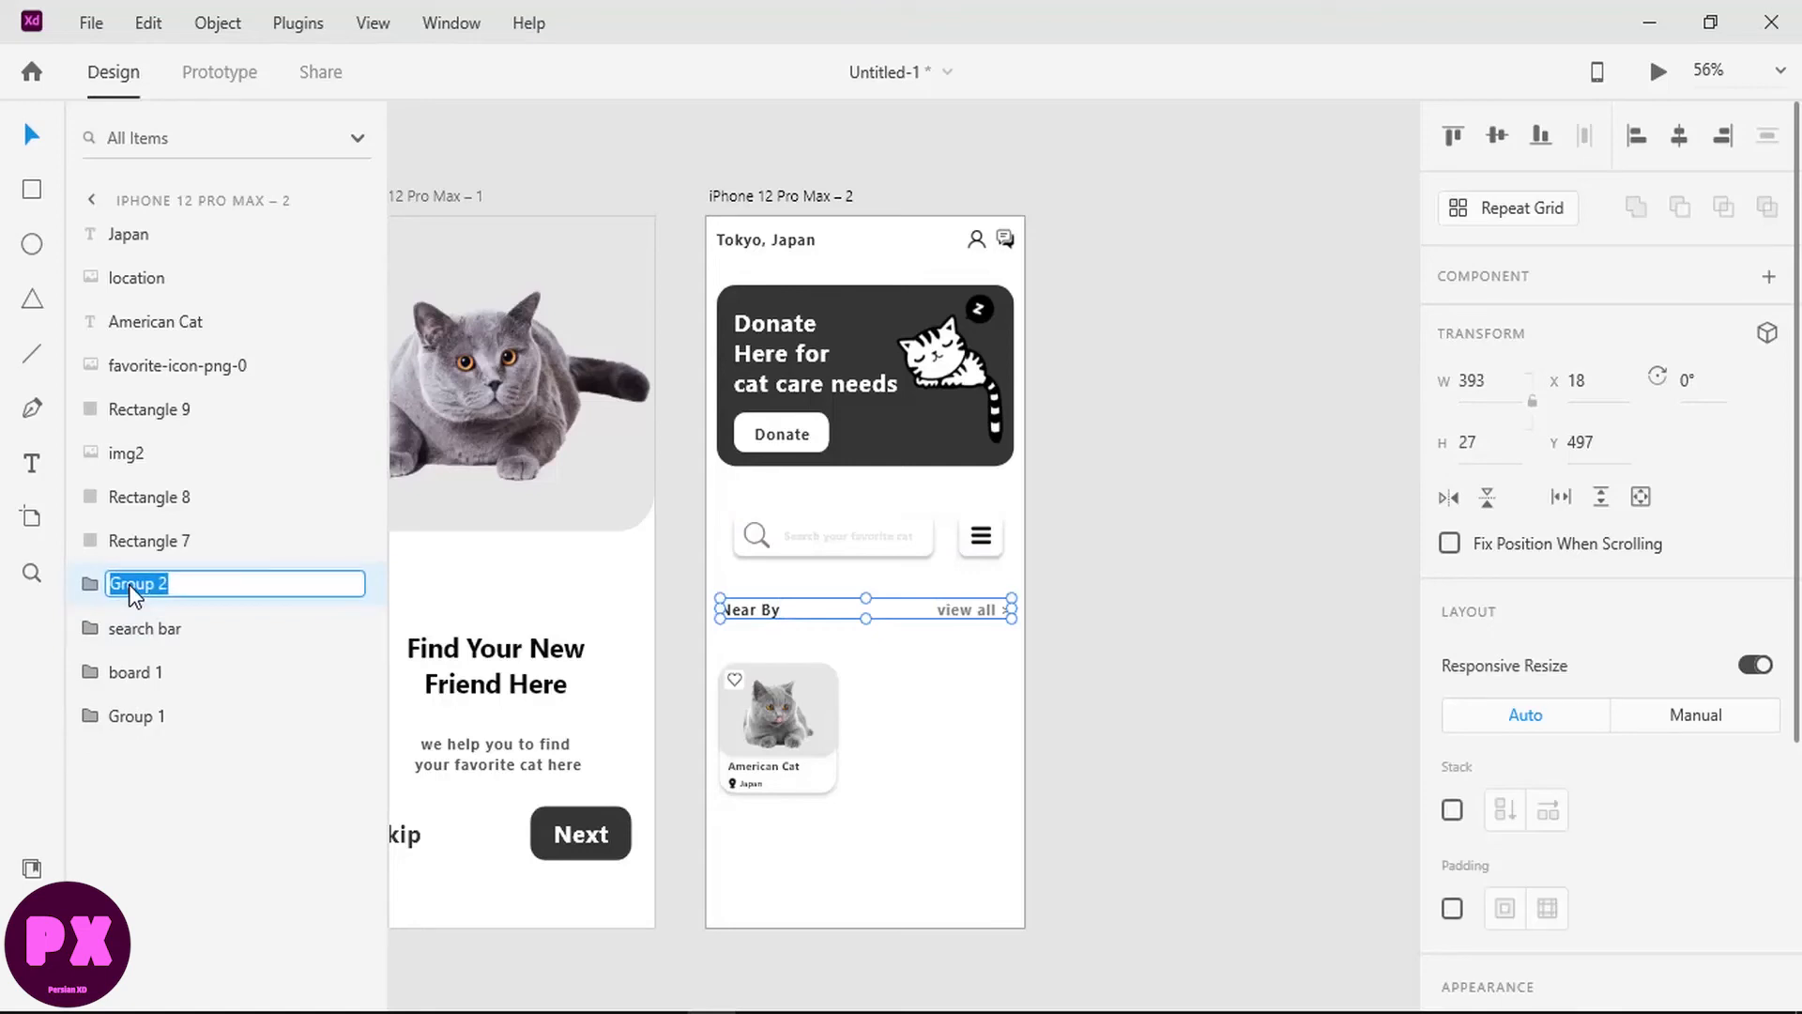
type("viwew all")
key("Return")
Step: Group all layers of the American Cat card, from Rectangle 7 to "Japan", and name the group "item1"
left_click(141, 550)
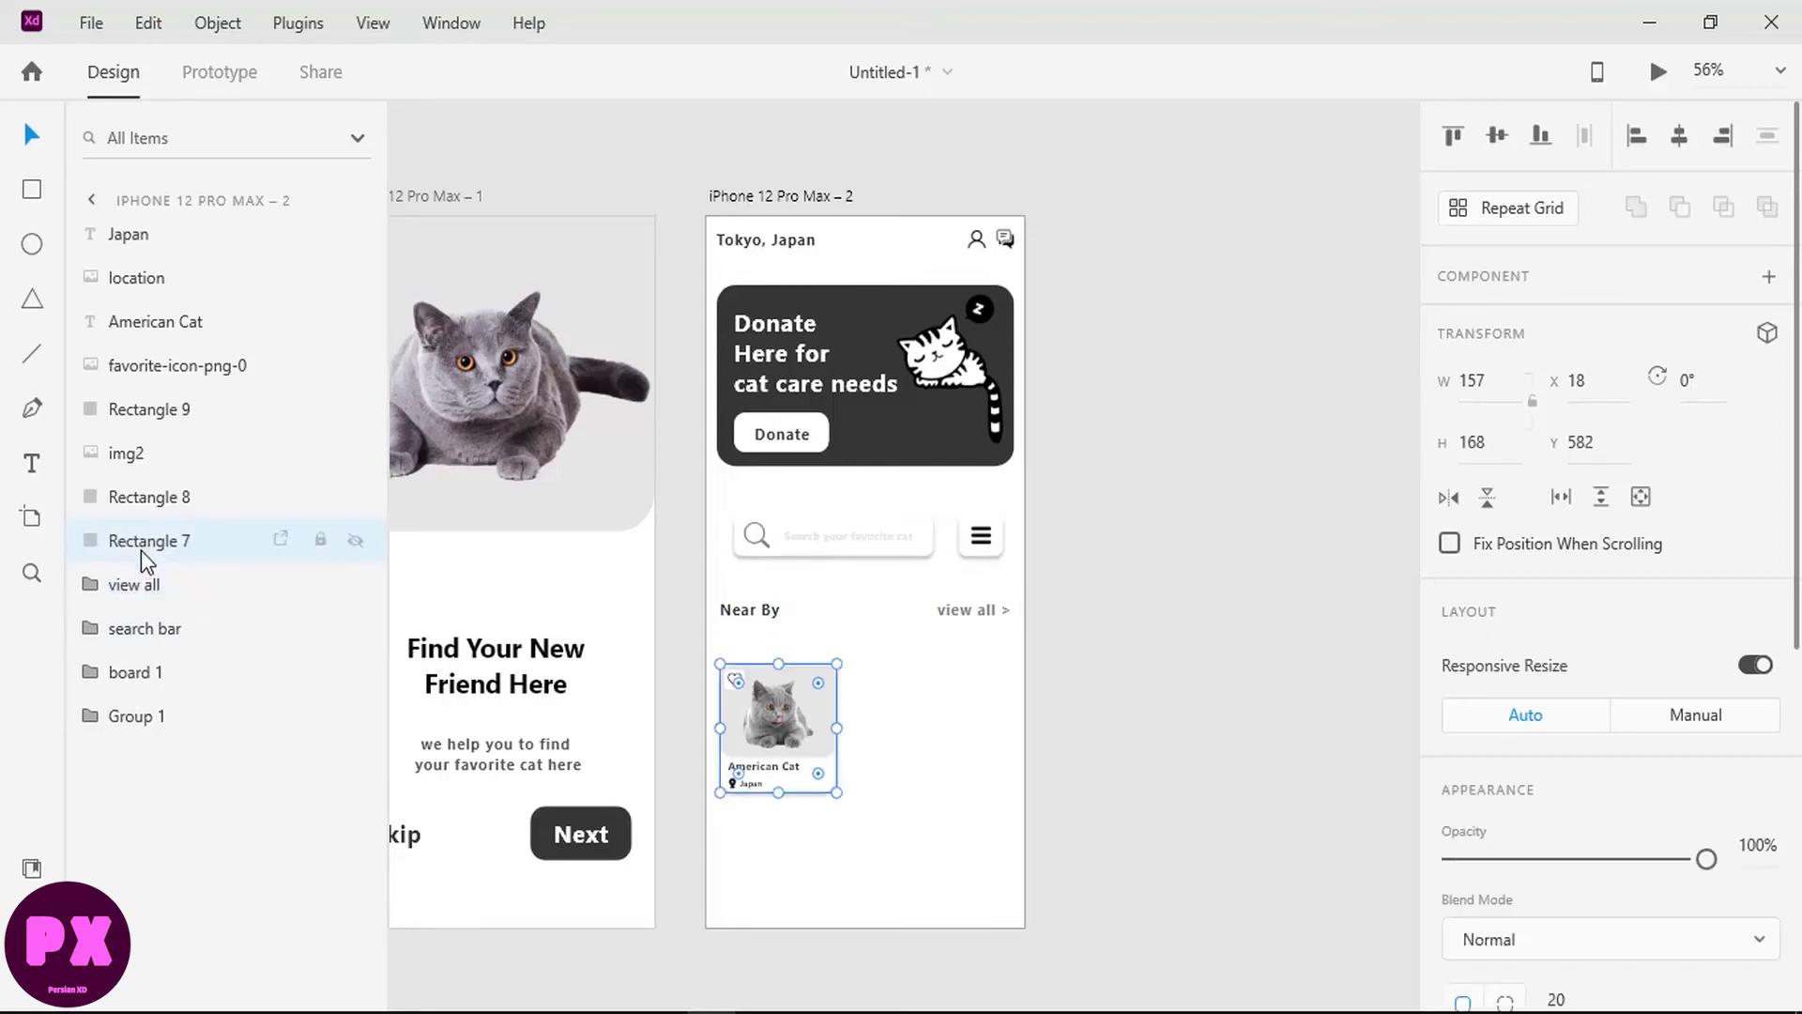
left_click(139, 250, "shift")
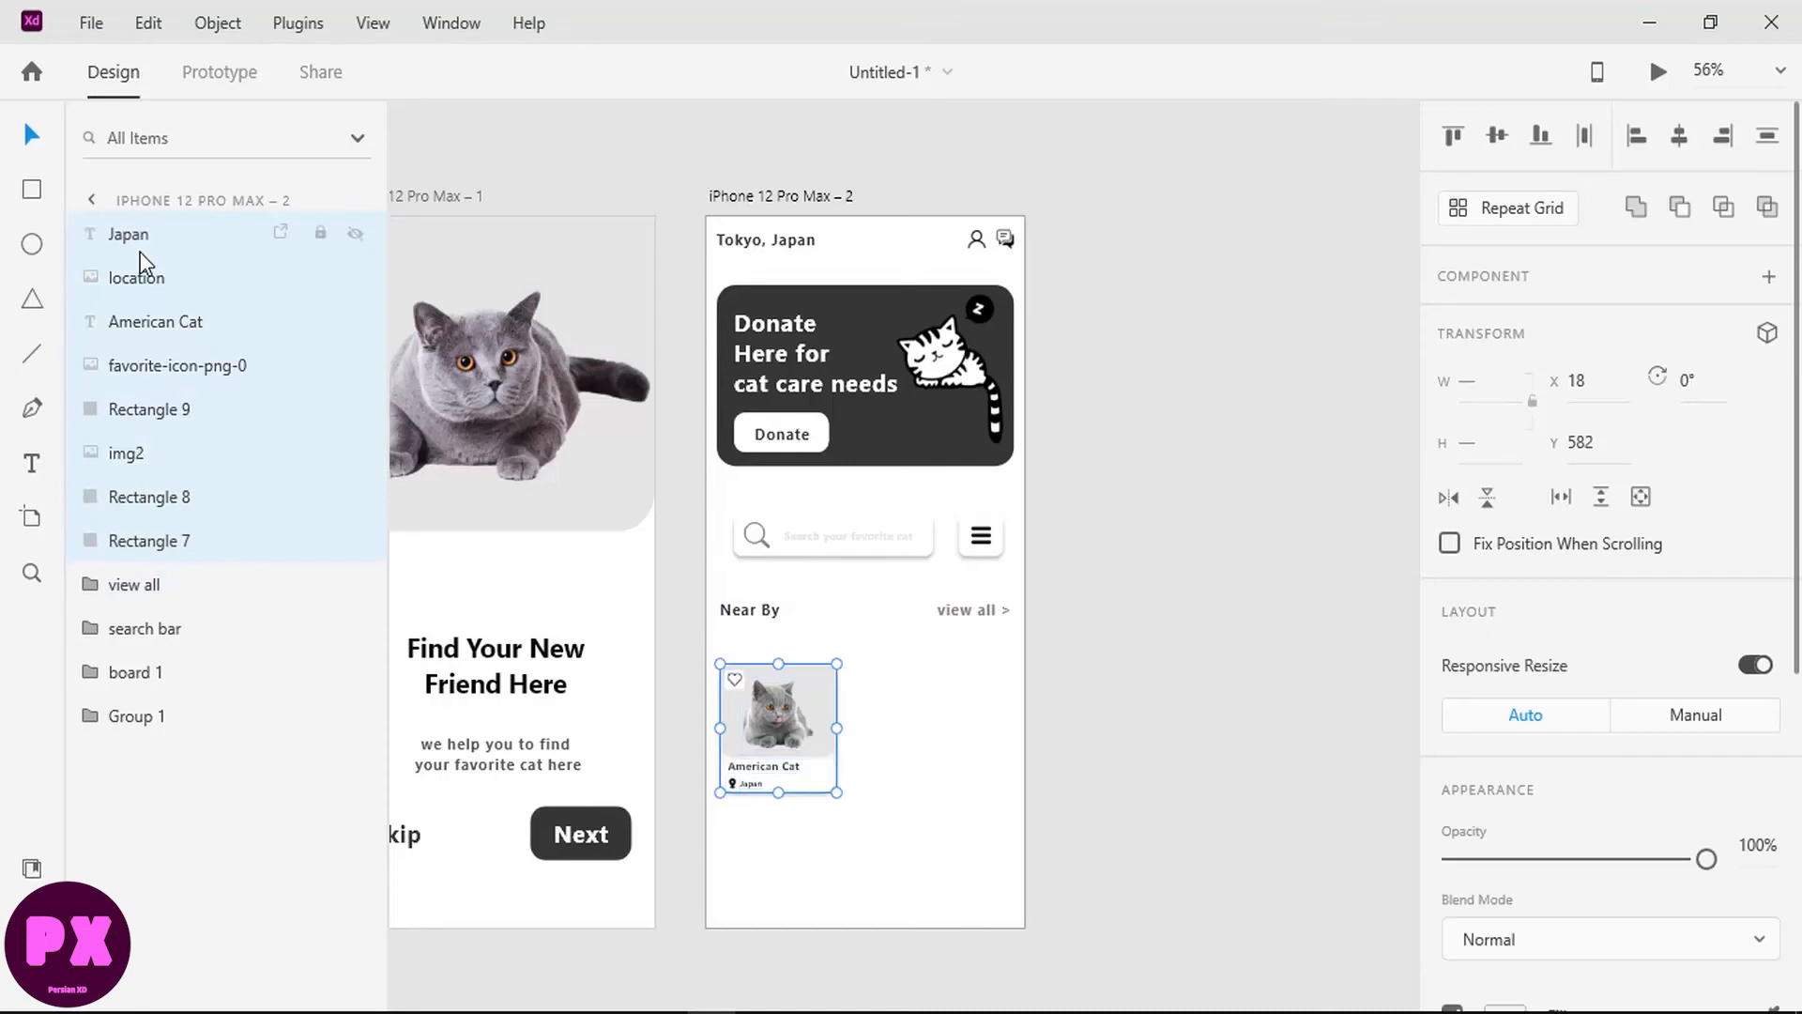
key("ctrl+g")
double_click(131, 239)
type("item")
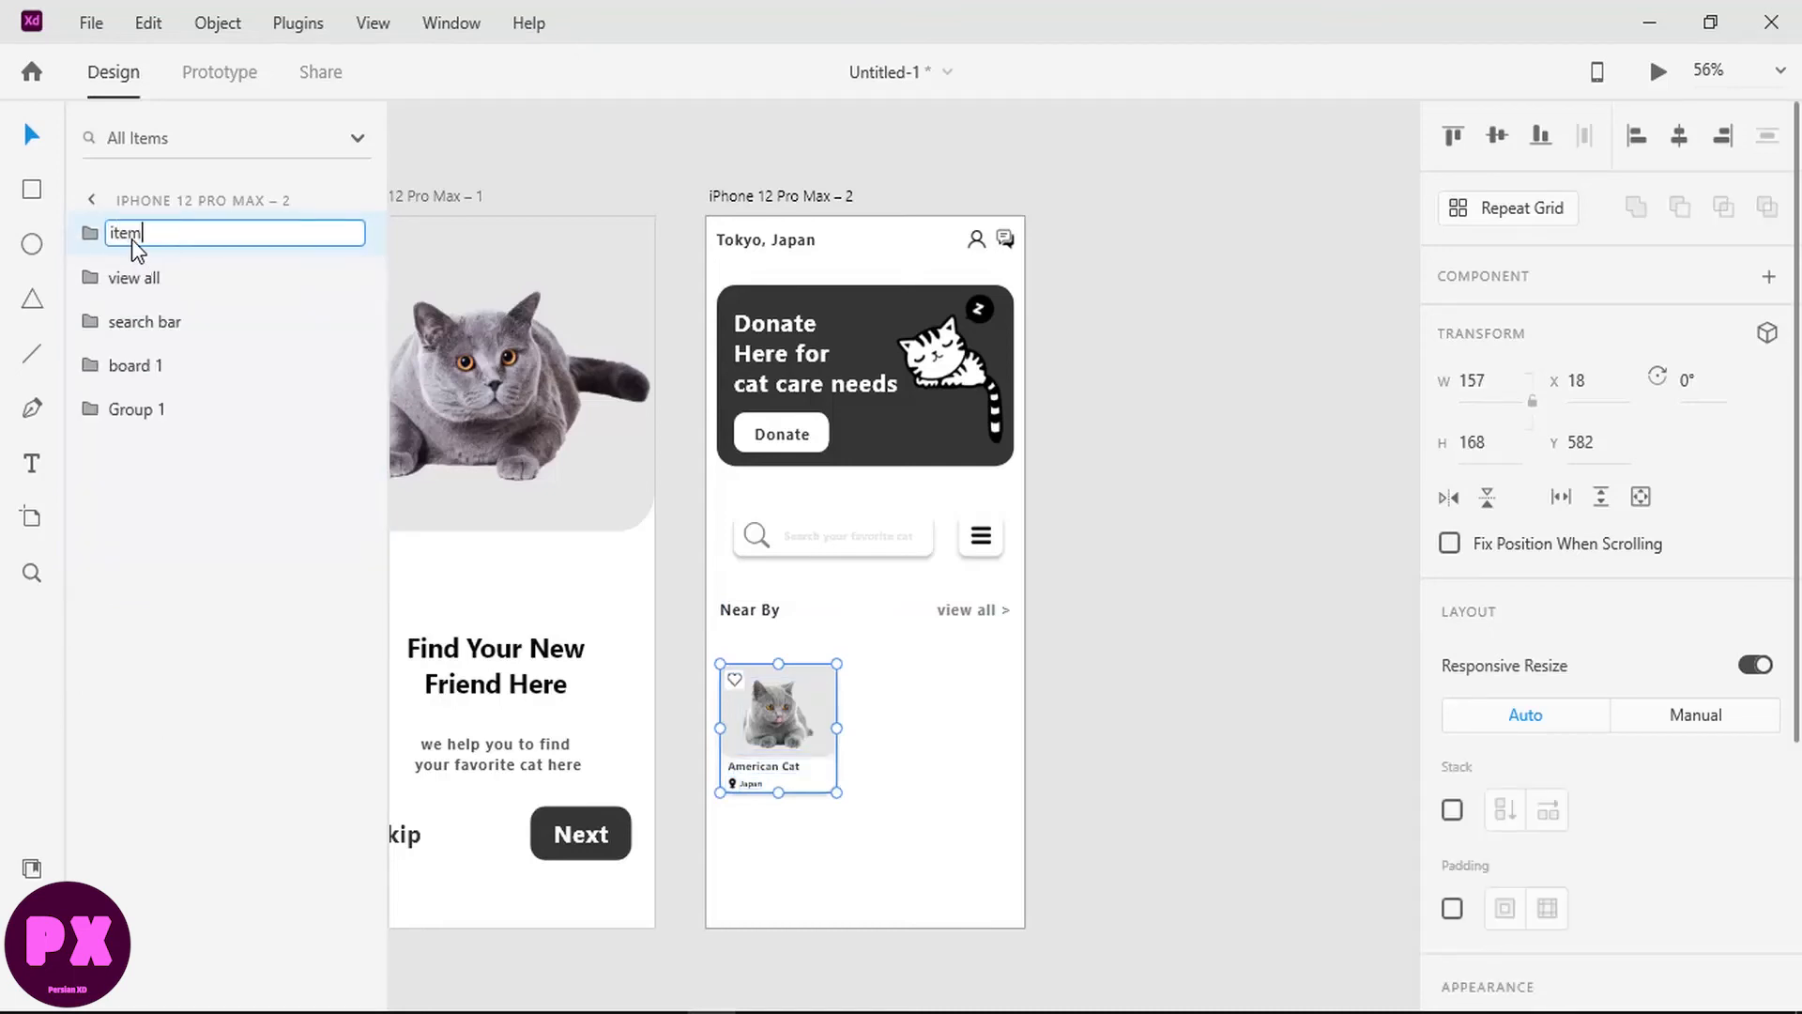
type("1")
key("Return")
Step: Turn item1 into a Repeat Grid and extend it horizontally to the artboard's right edge, 419 wide
left_click(1458, 217)
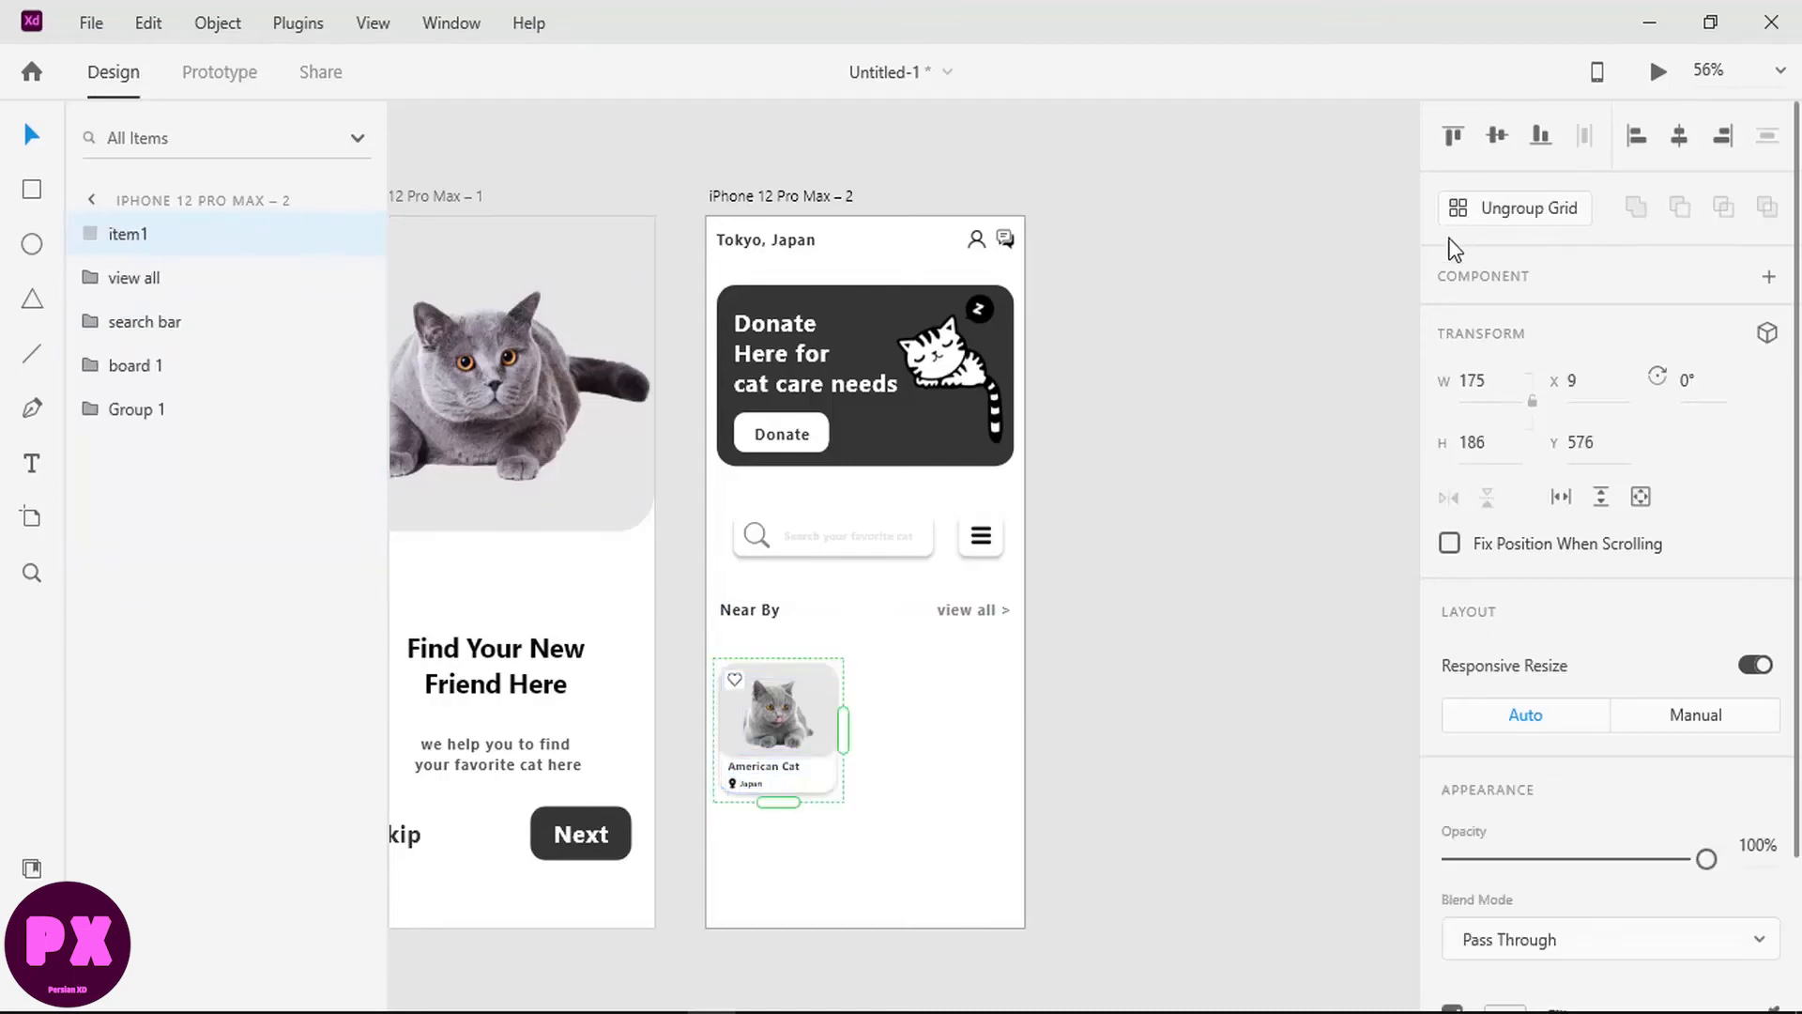
left_click_drag(843, 729, 1023, 720)
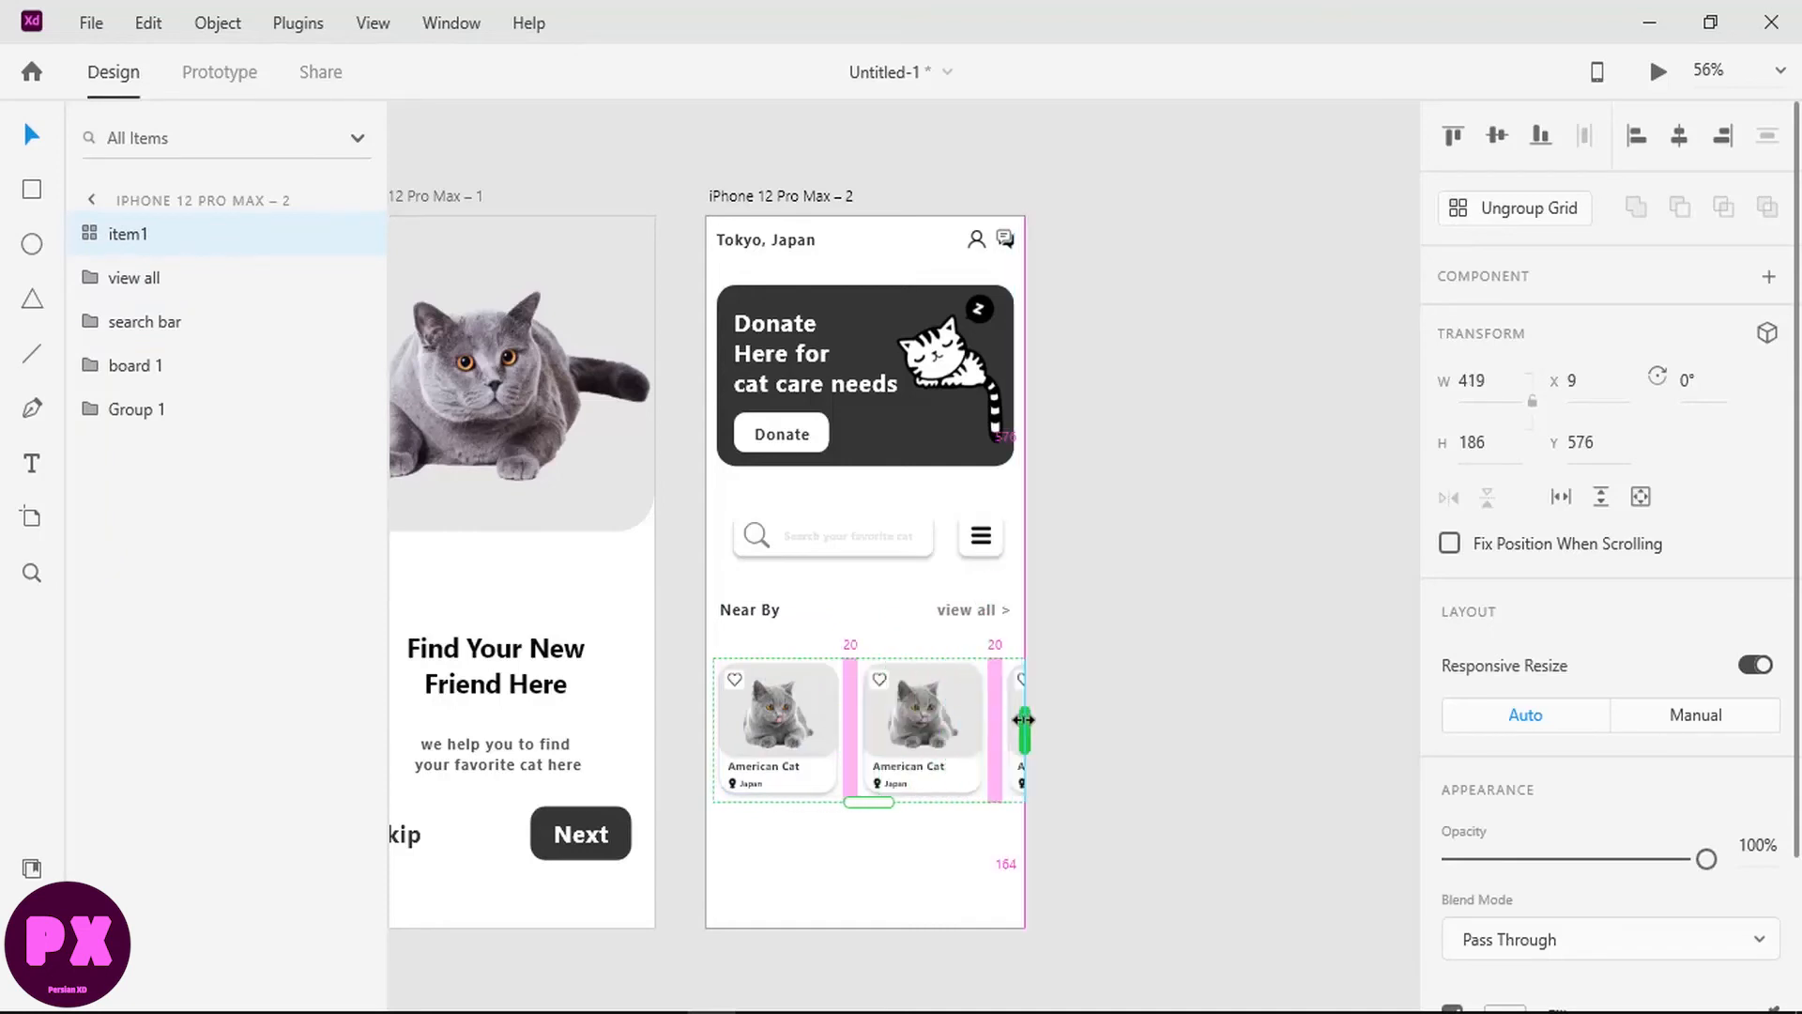
left_click(1118, 575)
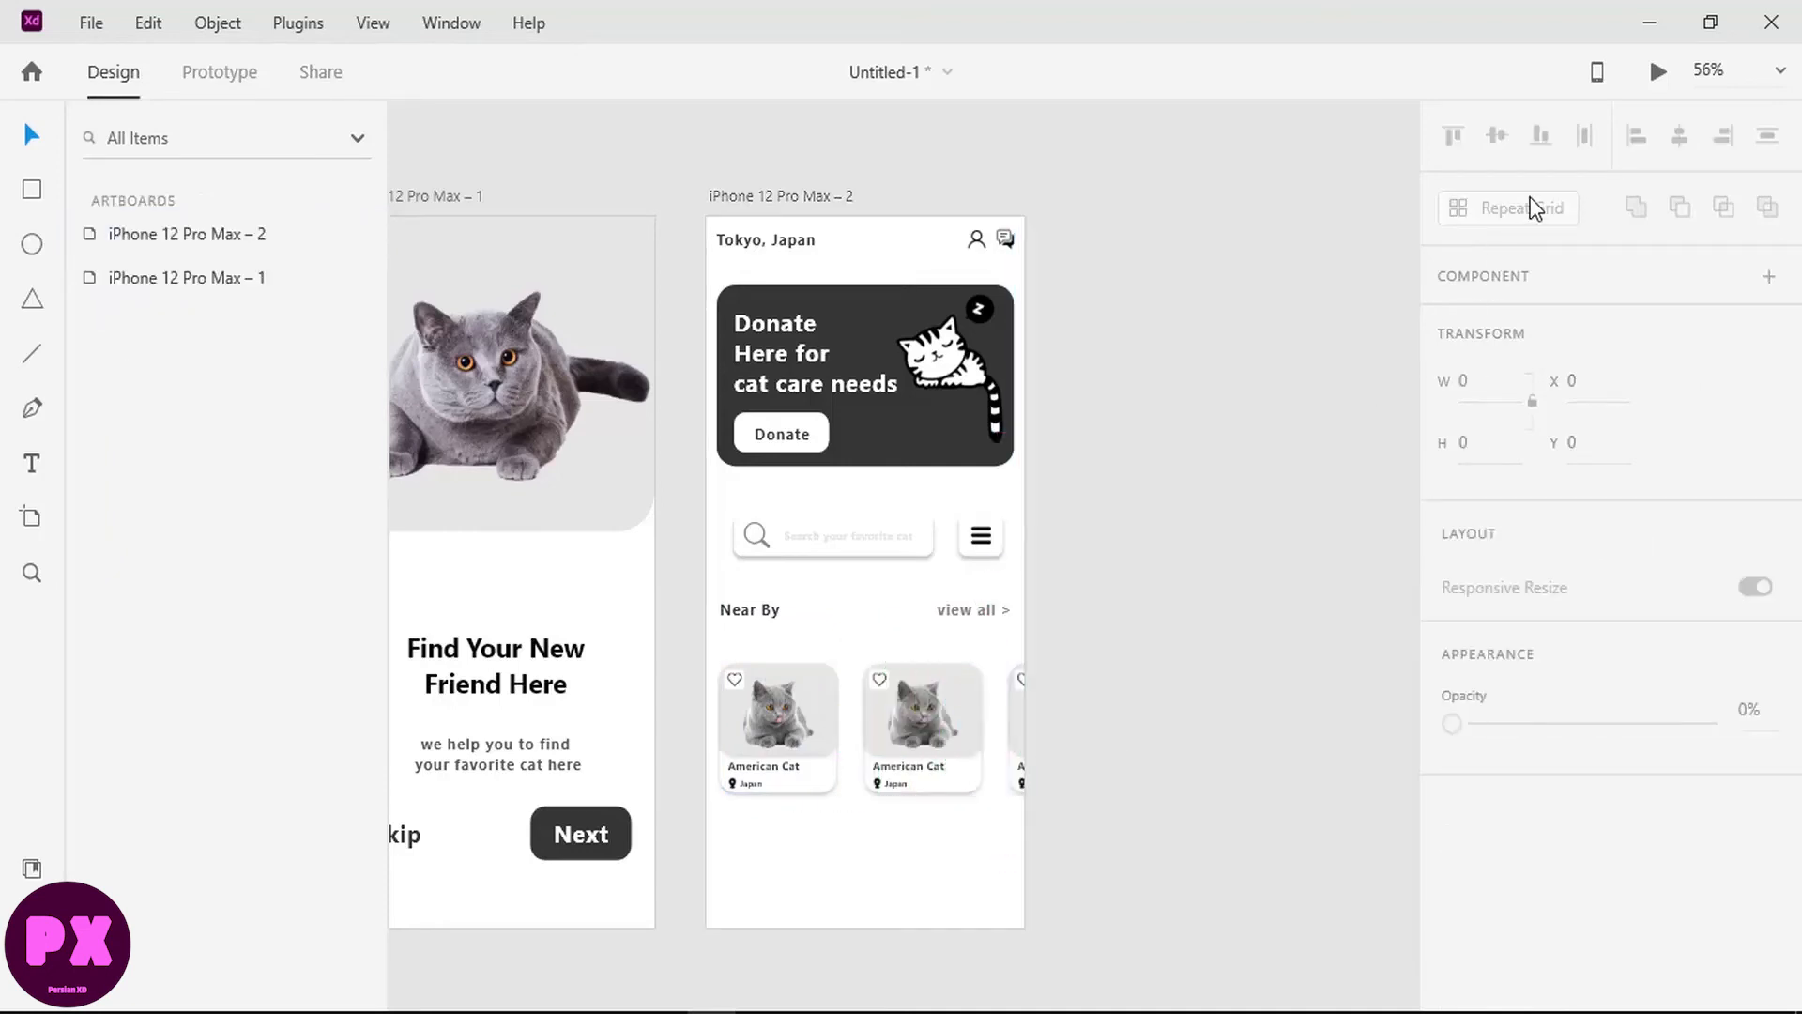
left_click(924, 713)
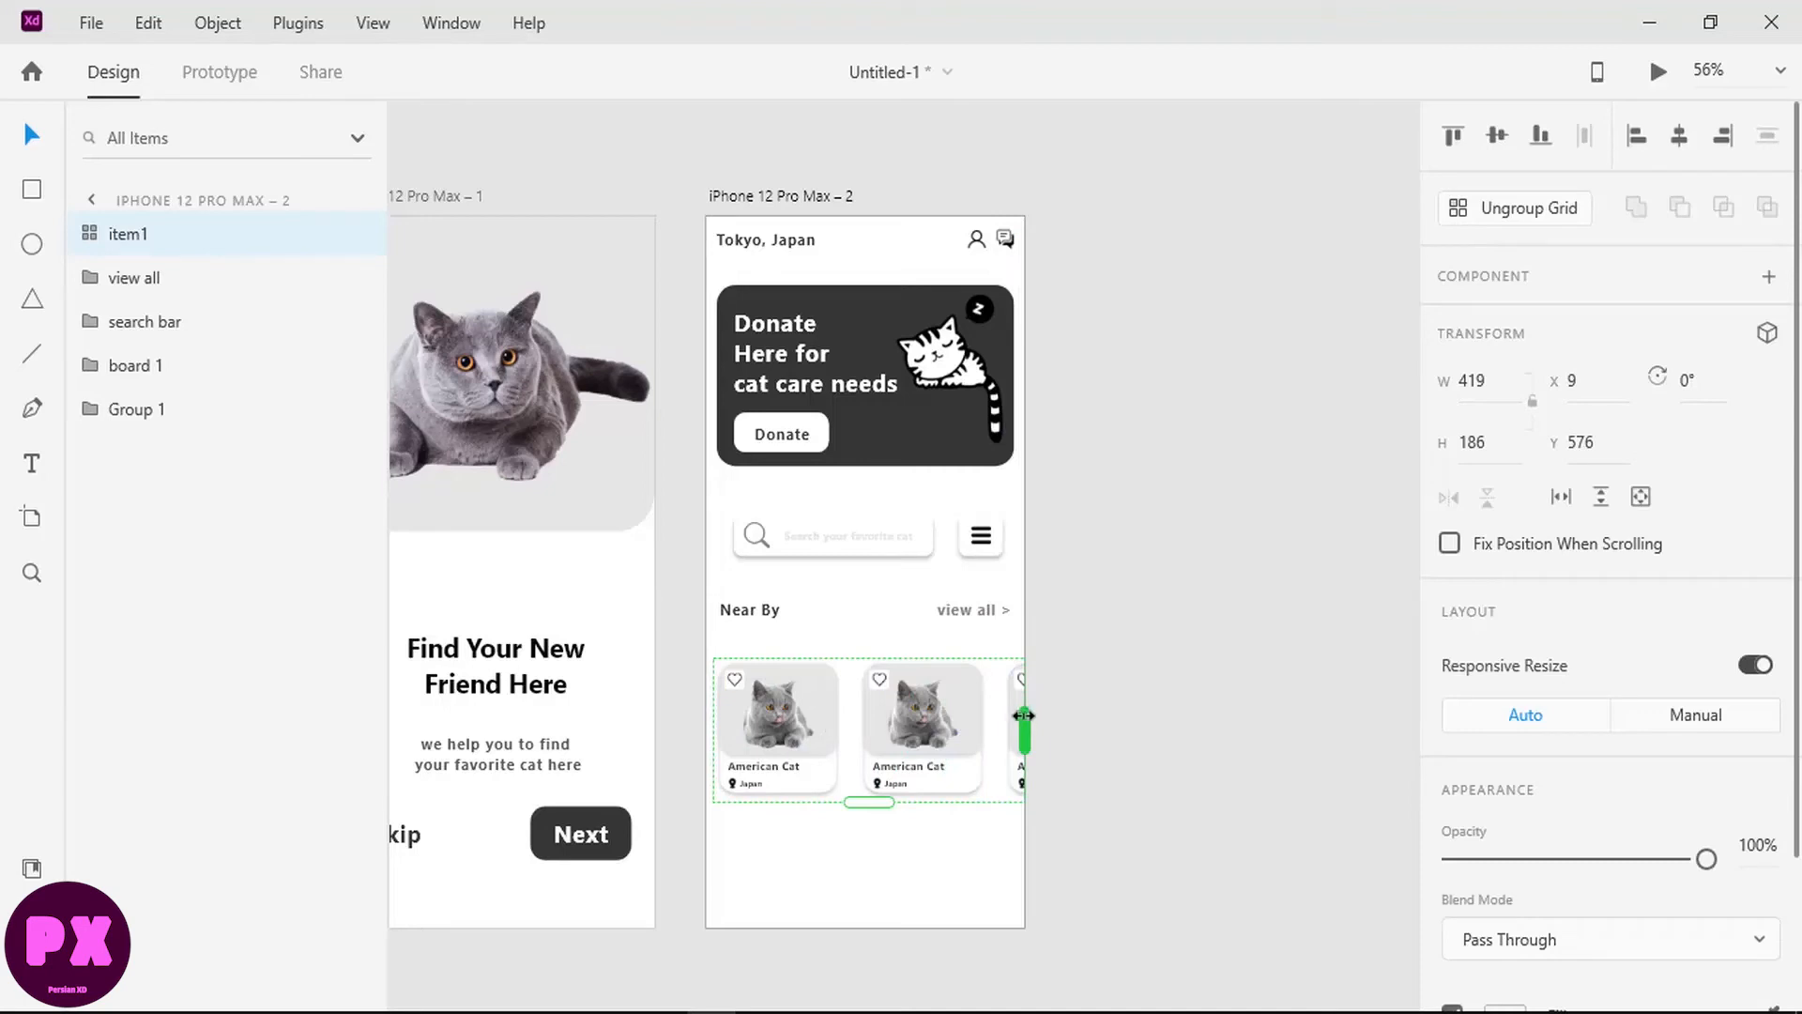
Step: Extend the Near By repeat grid to three full cards with narrower gaps, and ungroup the grid into separate cards
left_click_drag(1023, 716, 1098, 726)
left_click(1506, 210)
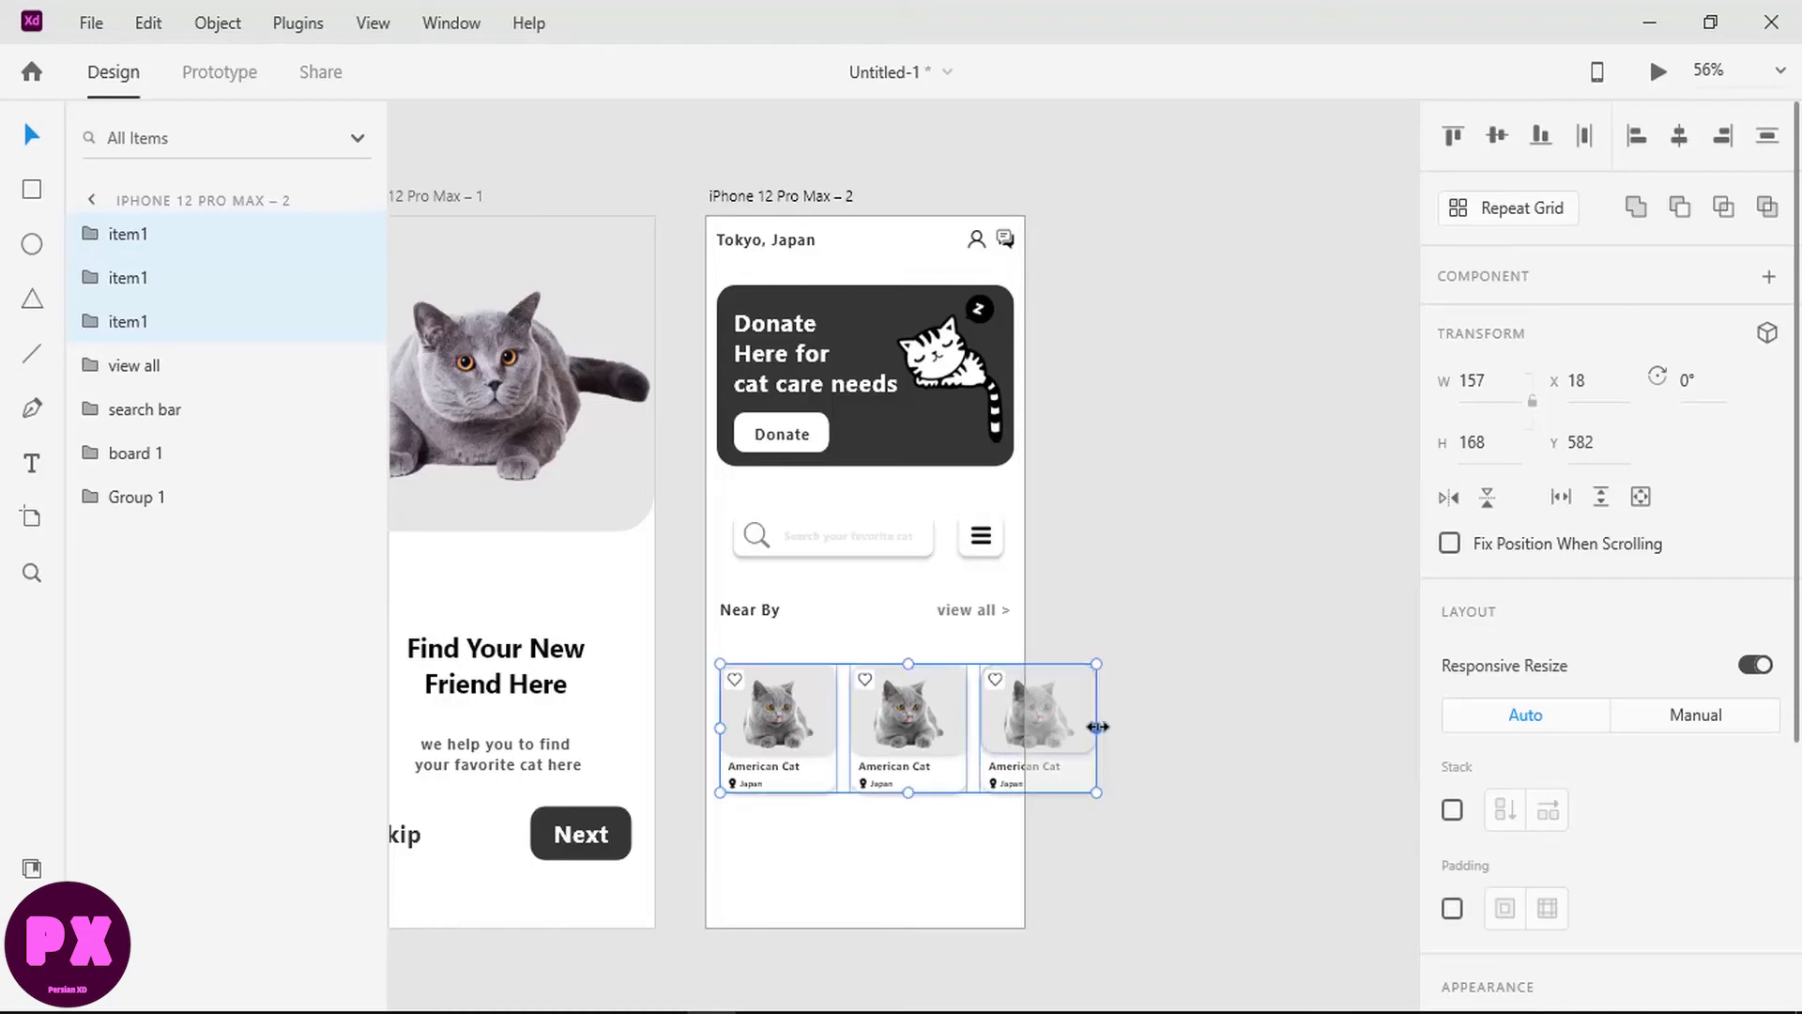
left_click(1186, 689)
Step: Replace the cat picture in the second Near By card with img1.png from the desktop
scroll(937, 719, "up", 3, "ctrl")
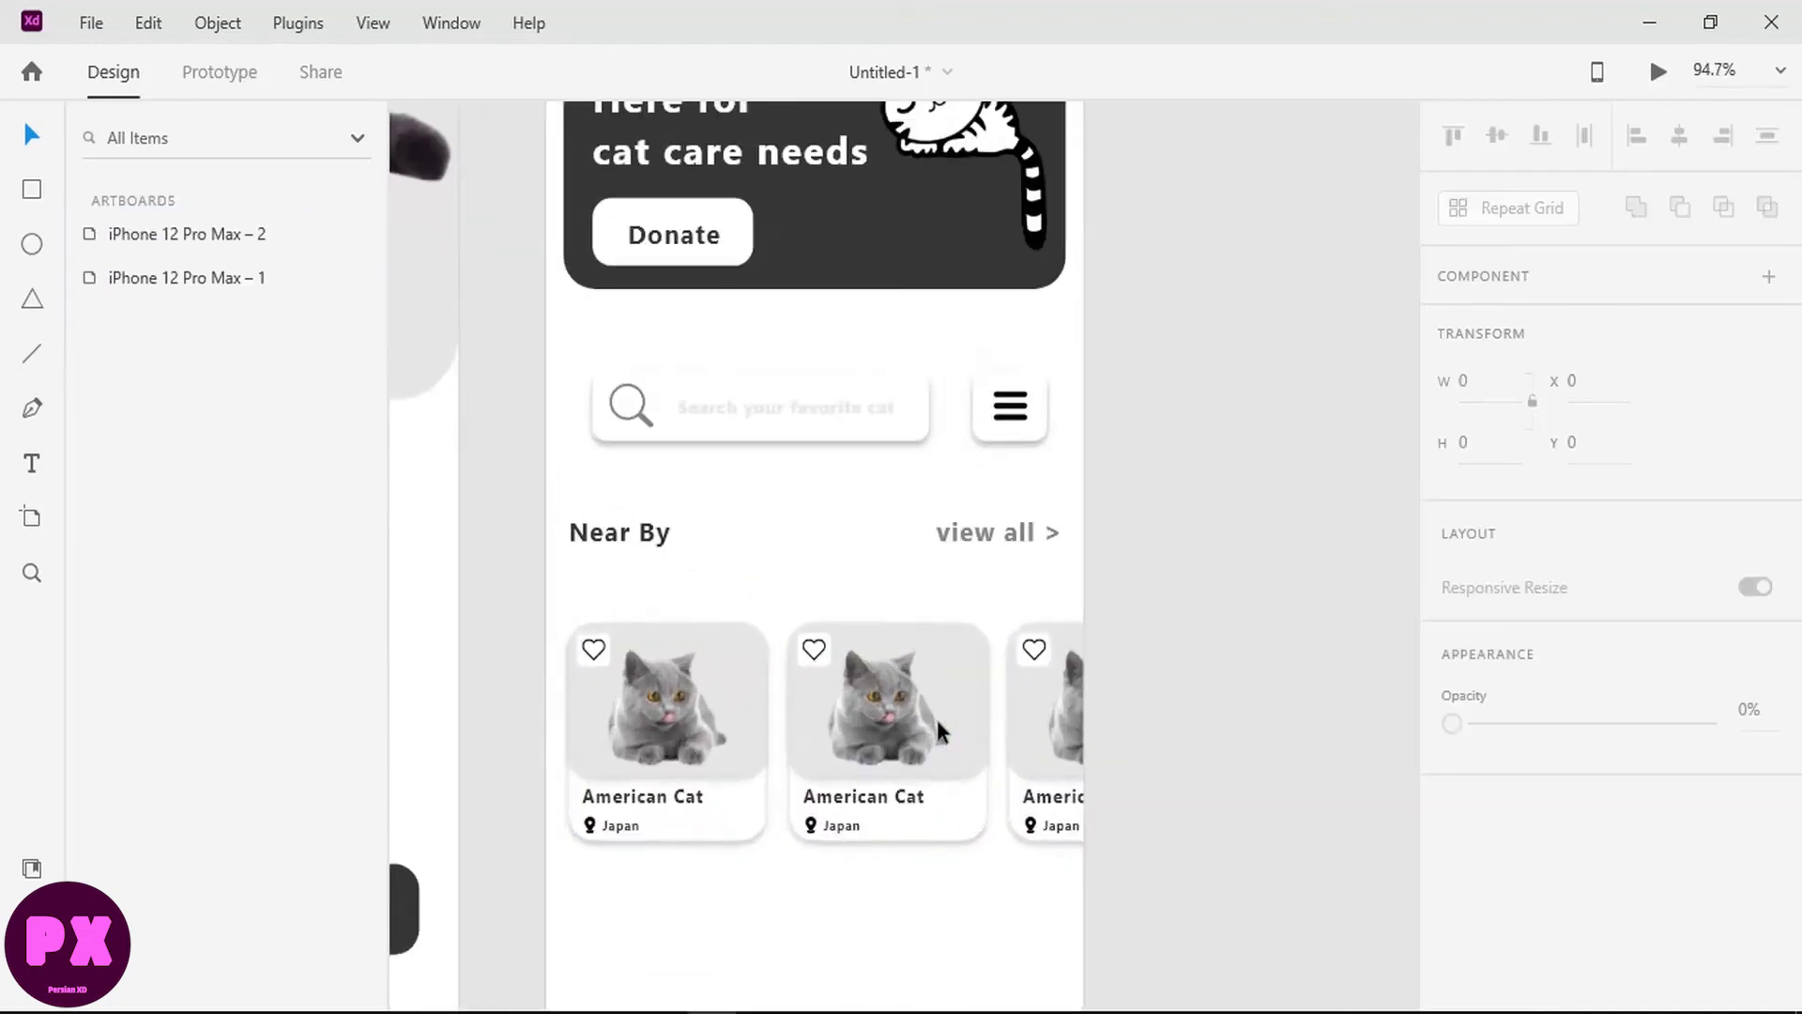
scroll(936, 719, "down", 2)
scroll(937, 719, "up", 3, "ctrl")
double_click(837, 442)
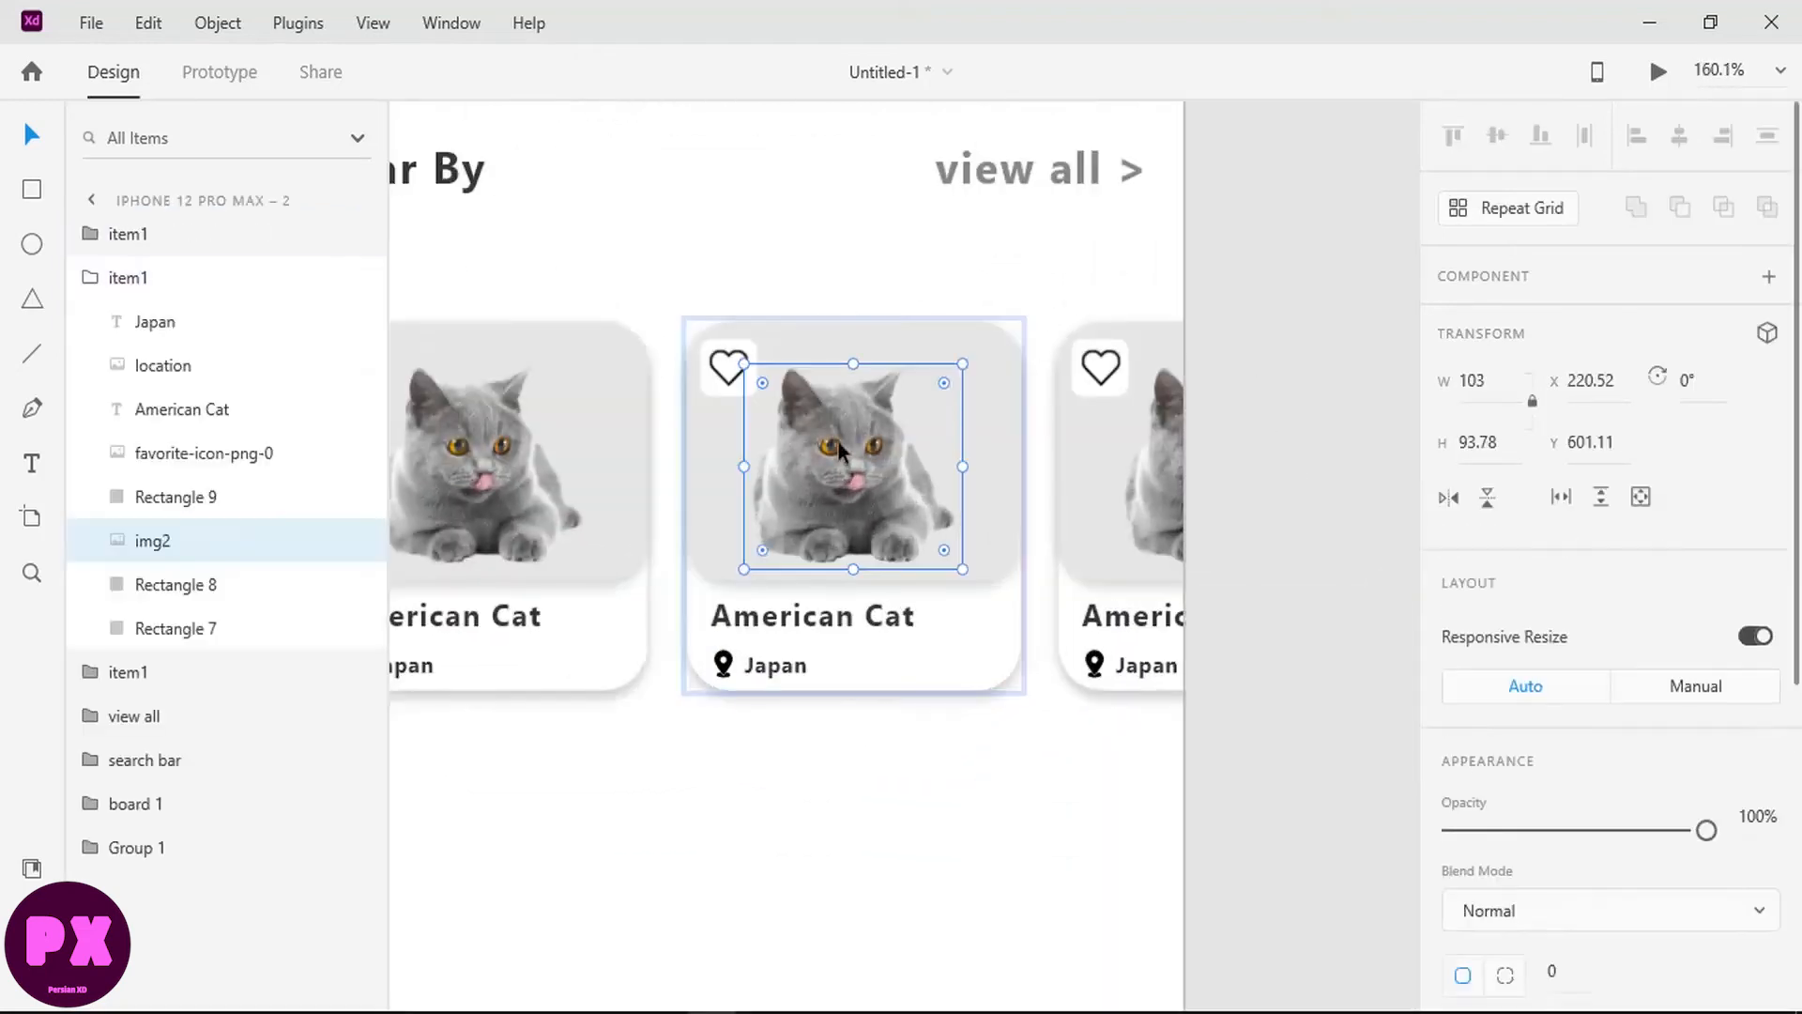
left_click(1710, 22)
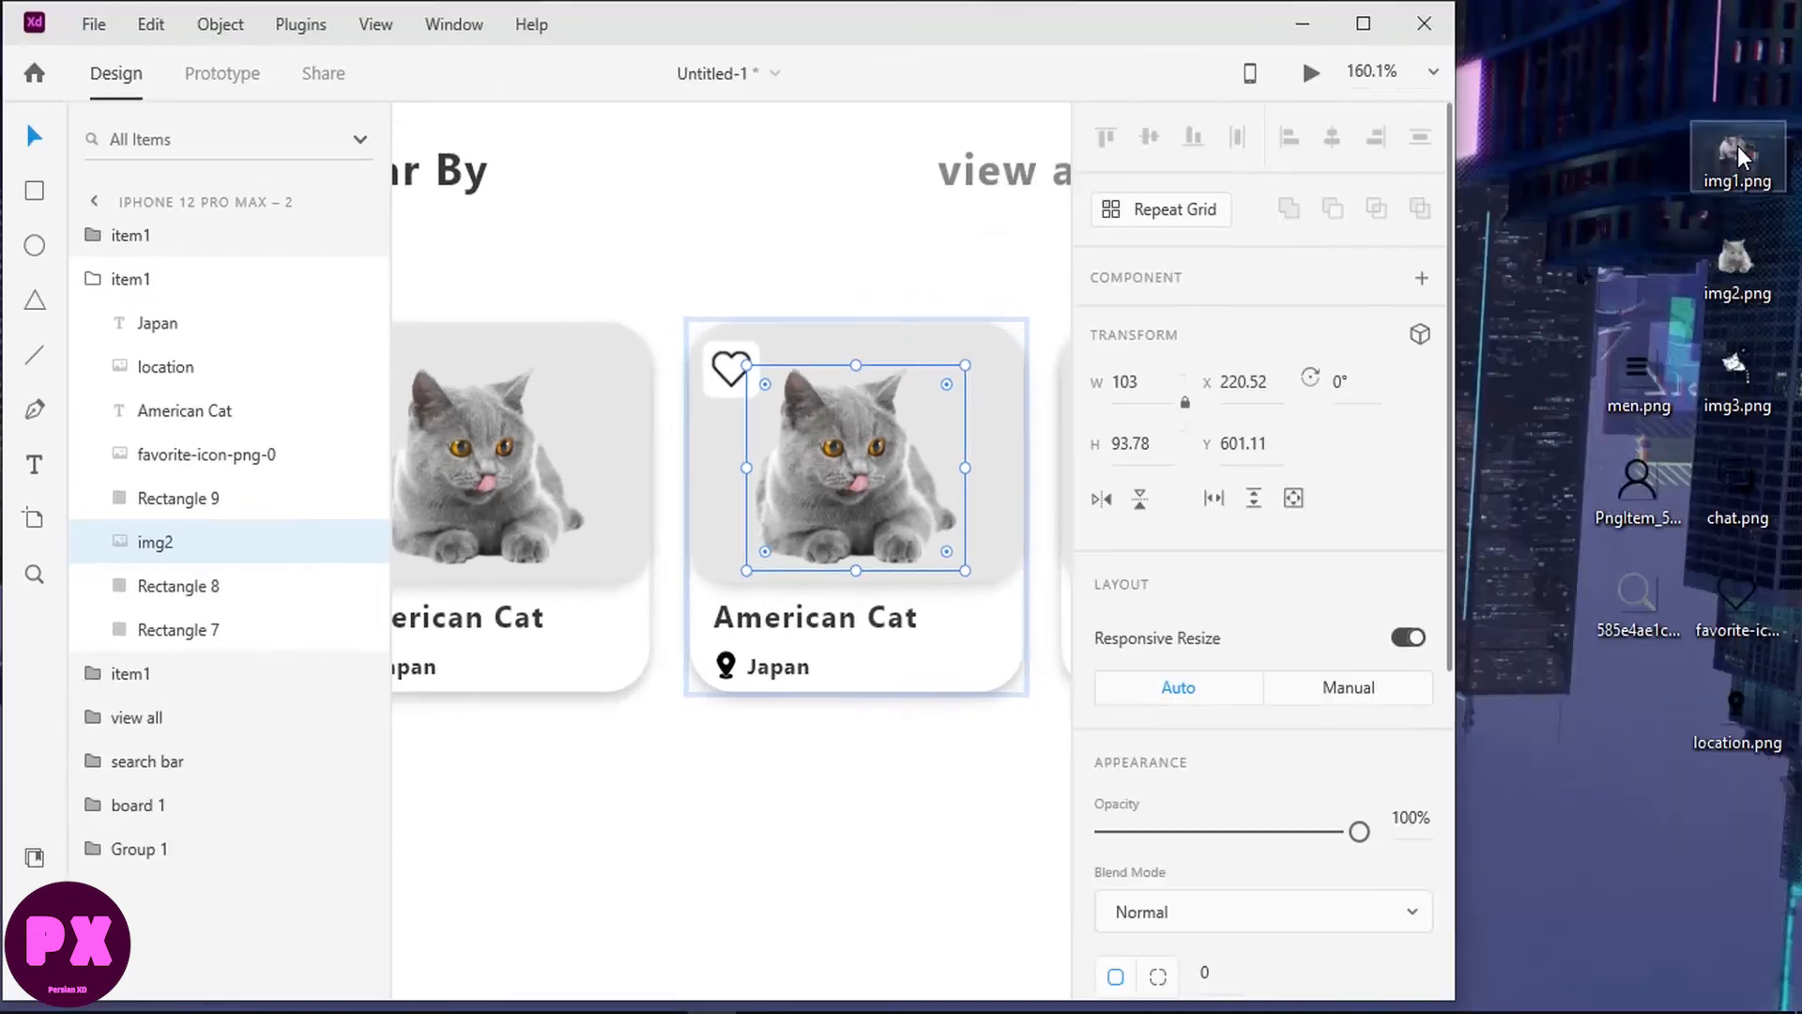
left_click_drag(1734, 154, 875, 484)
left_click(1363, 23)
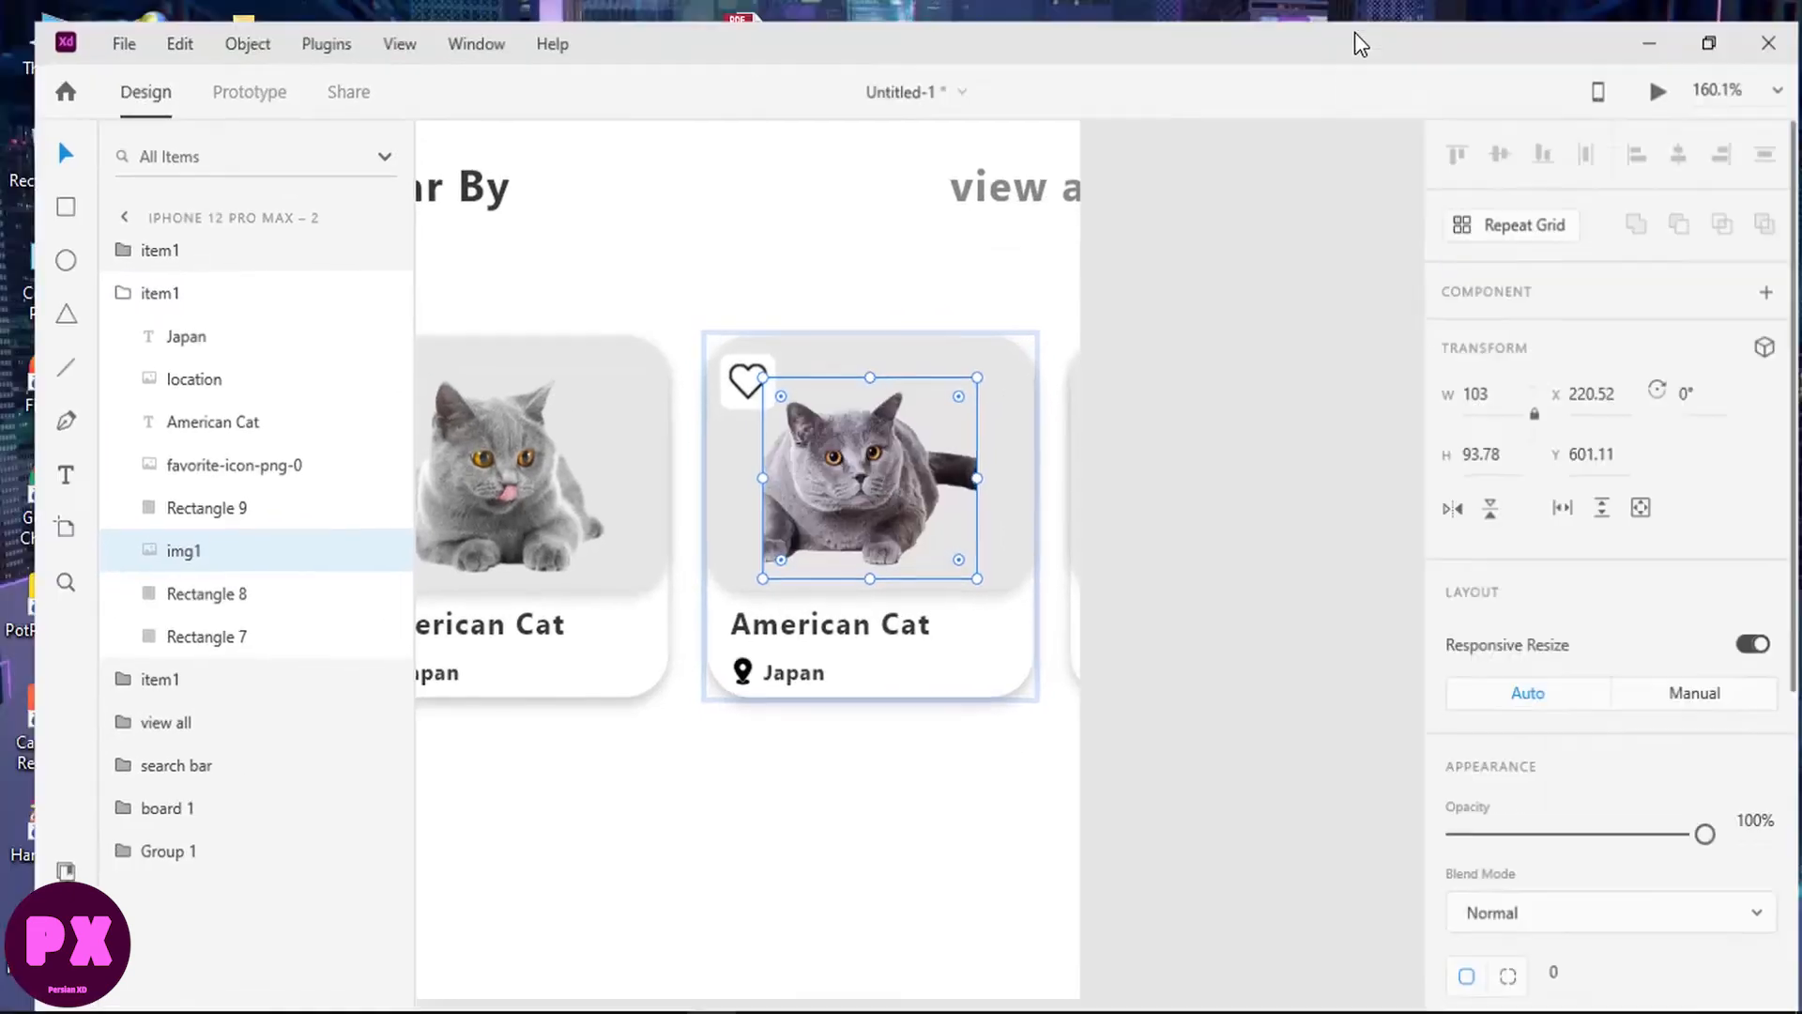
left_click(833, 605)
left_click(833, 754)
Step: Draw a rectangle about 365 wide and 54 high below the cat cards, near the bottom of the second artboard
scroll(831, 742, "down", 4, "ctrl")
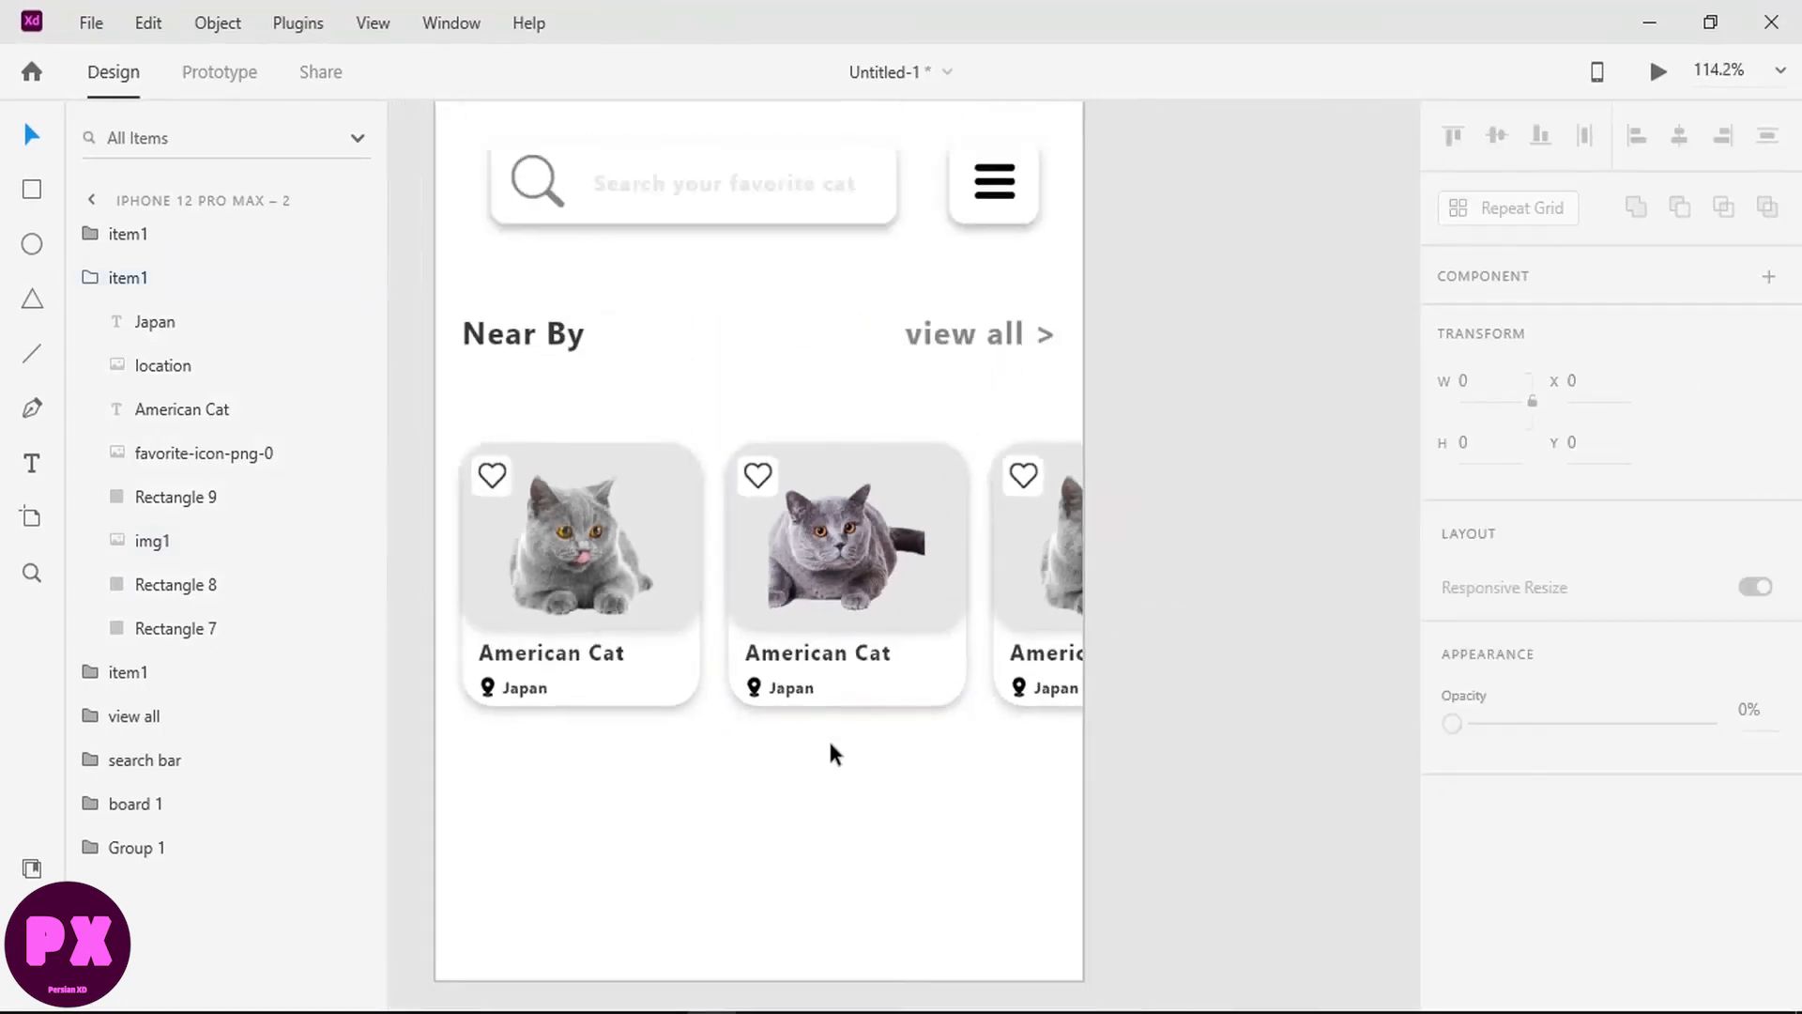
scroll(832, 723, "down", 3)
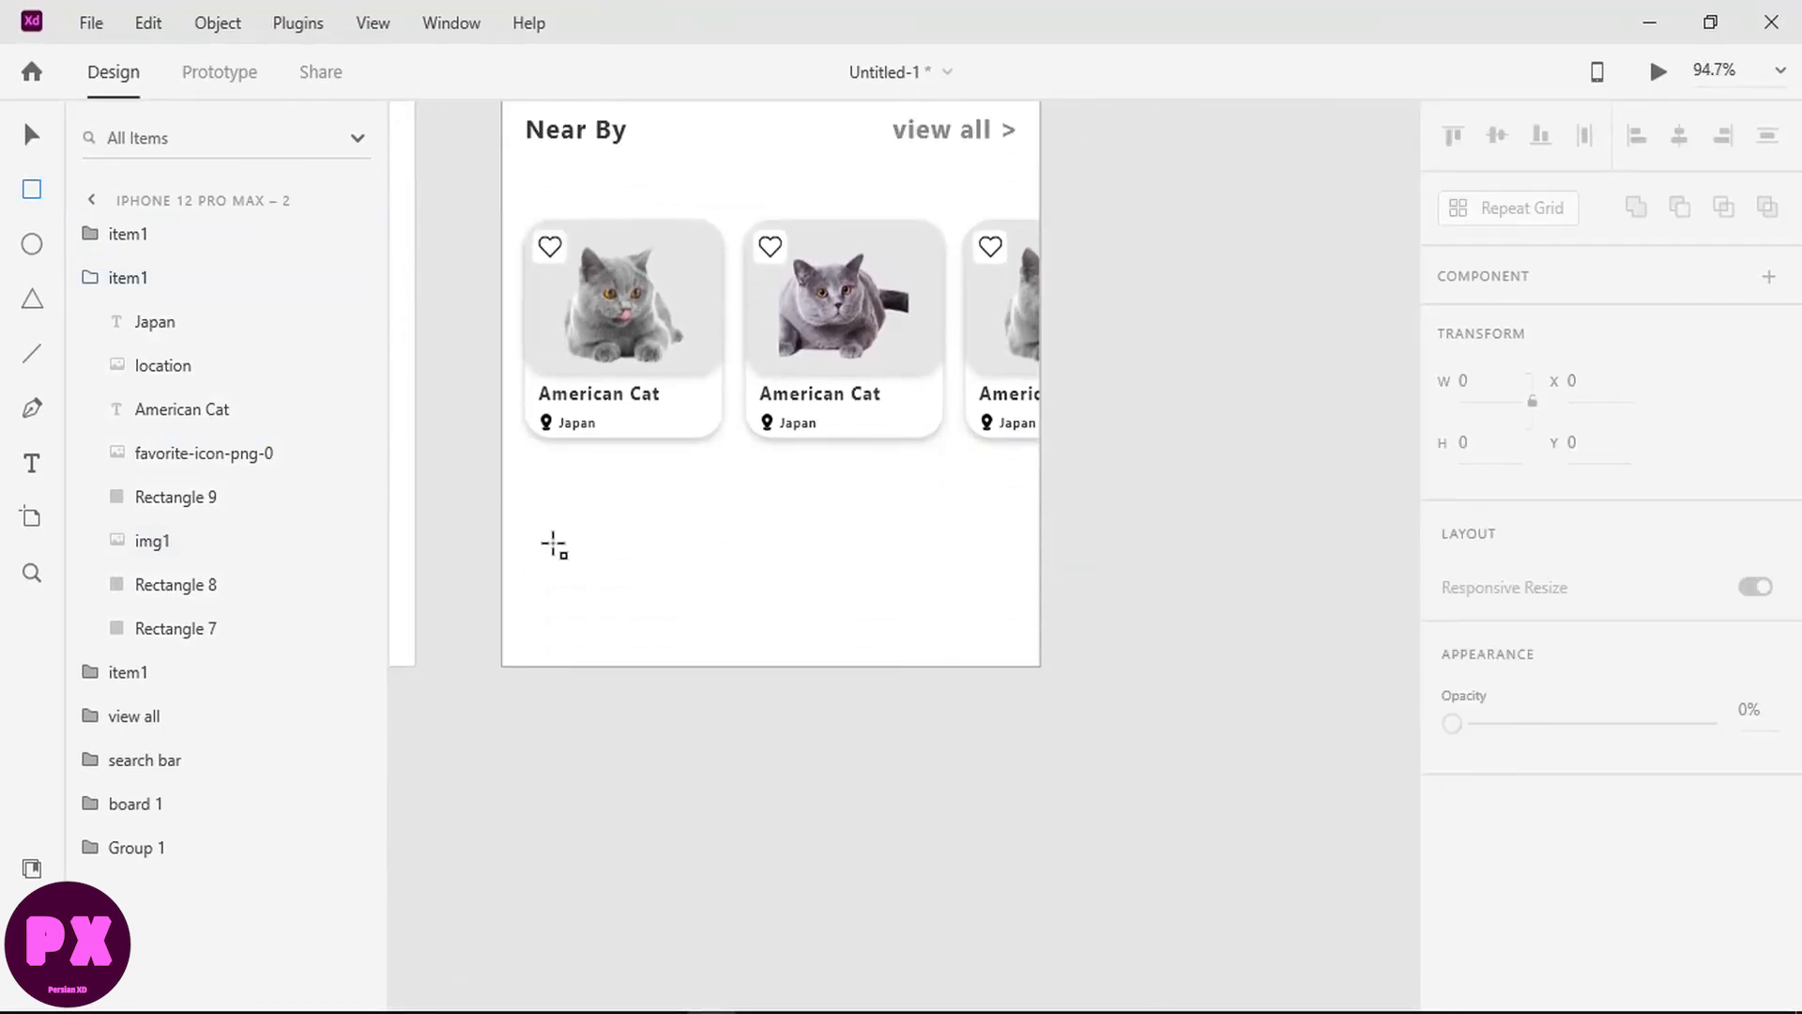
left_click_drag(548, 555, 1013, 625)
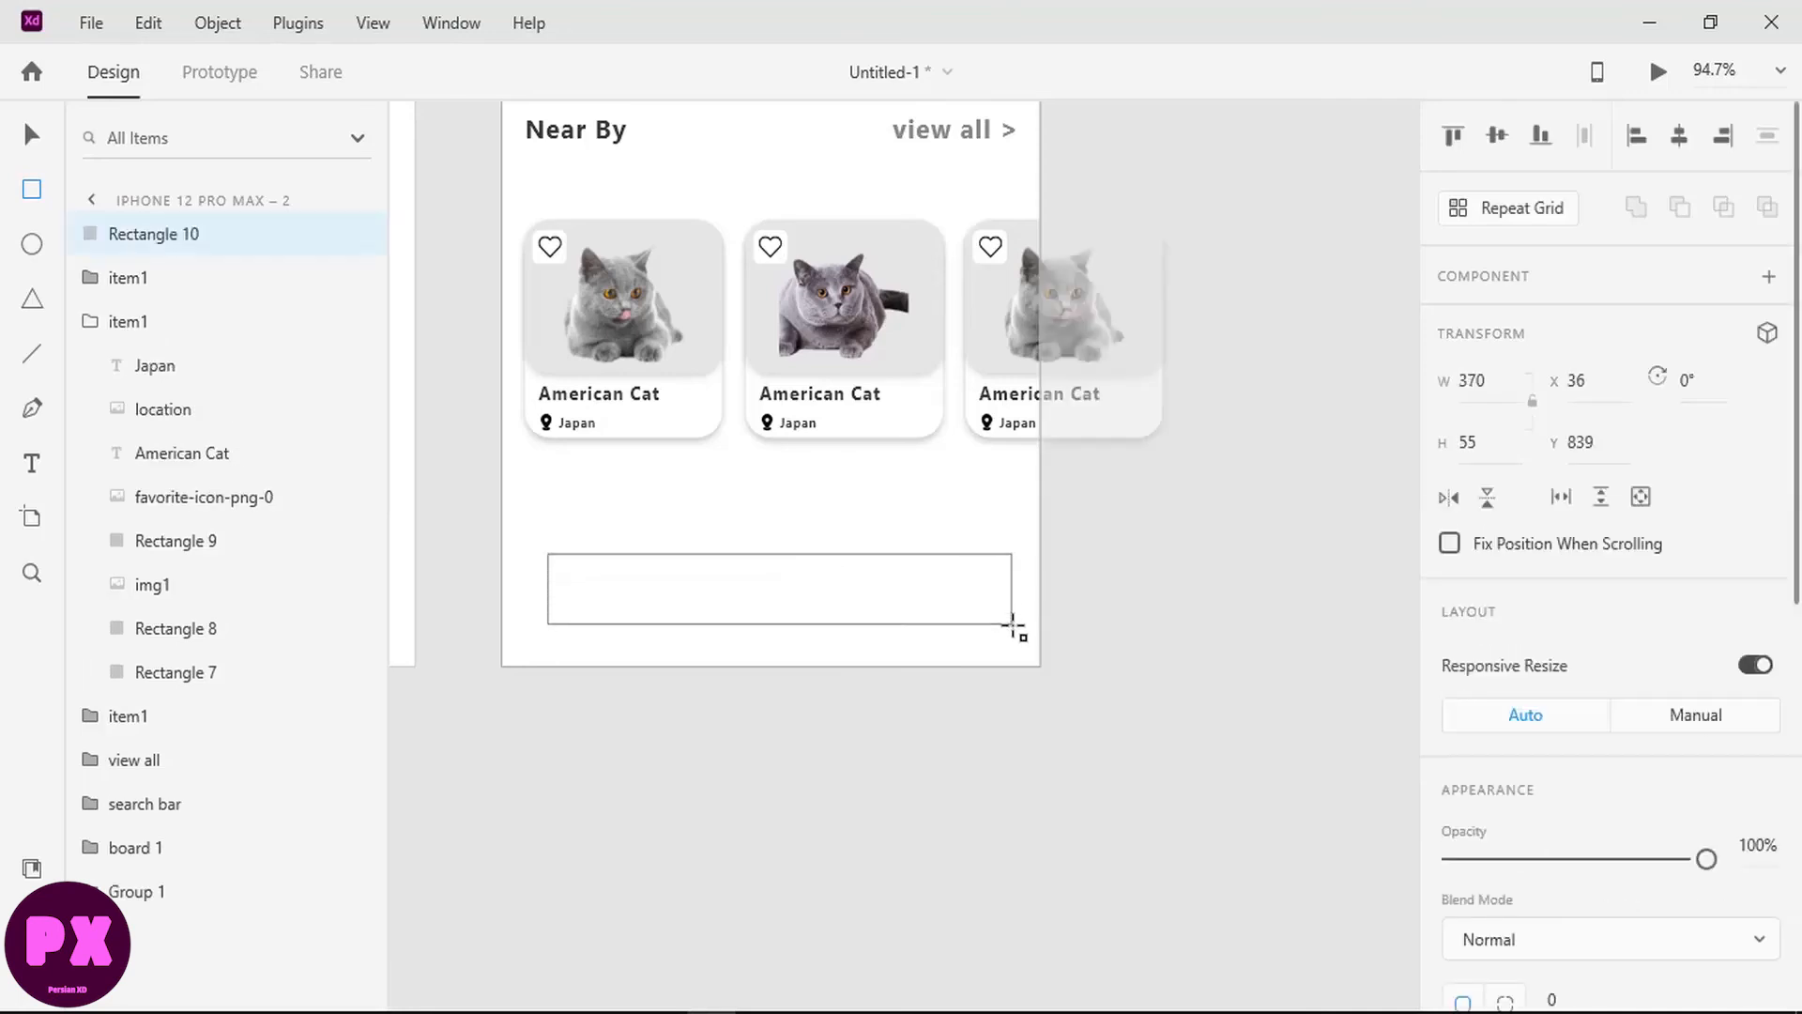
Step: Style the new bar with corner radius 10, no border and a dark #363636 fill
scroll(1551, 468, "down", 5)
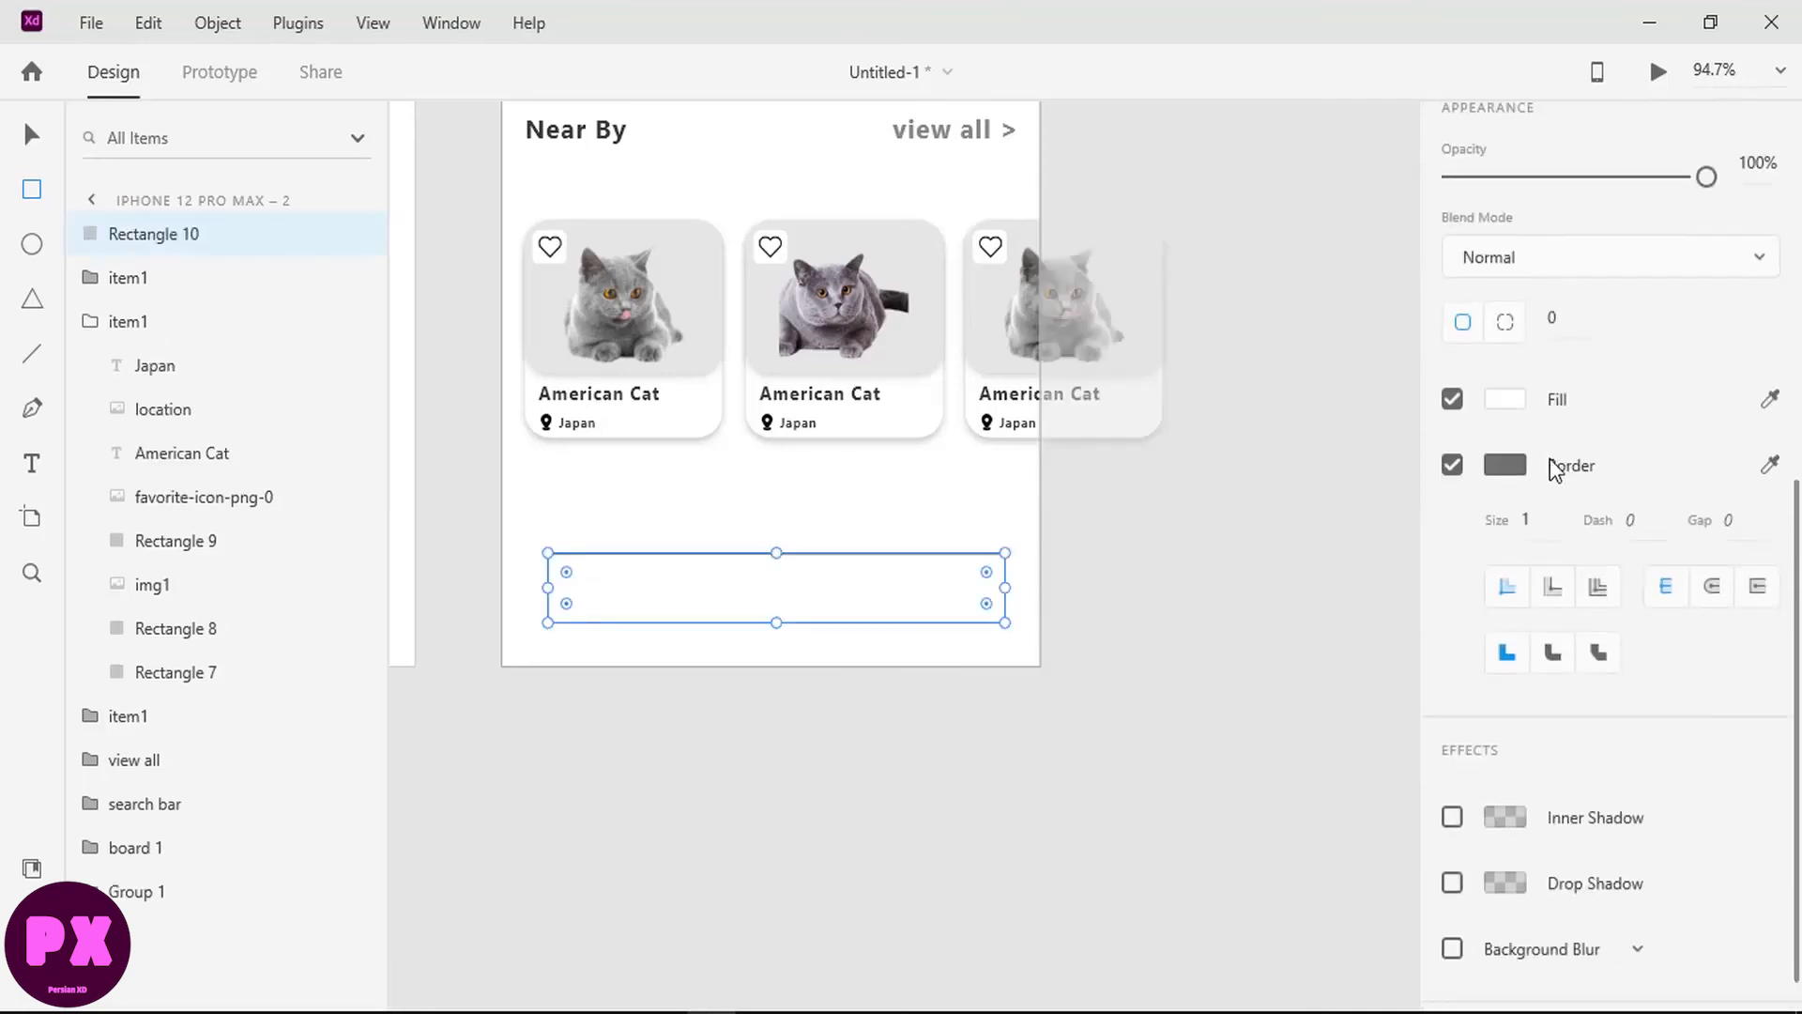
type("10")
key("Return")
left_click(1452, 465)
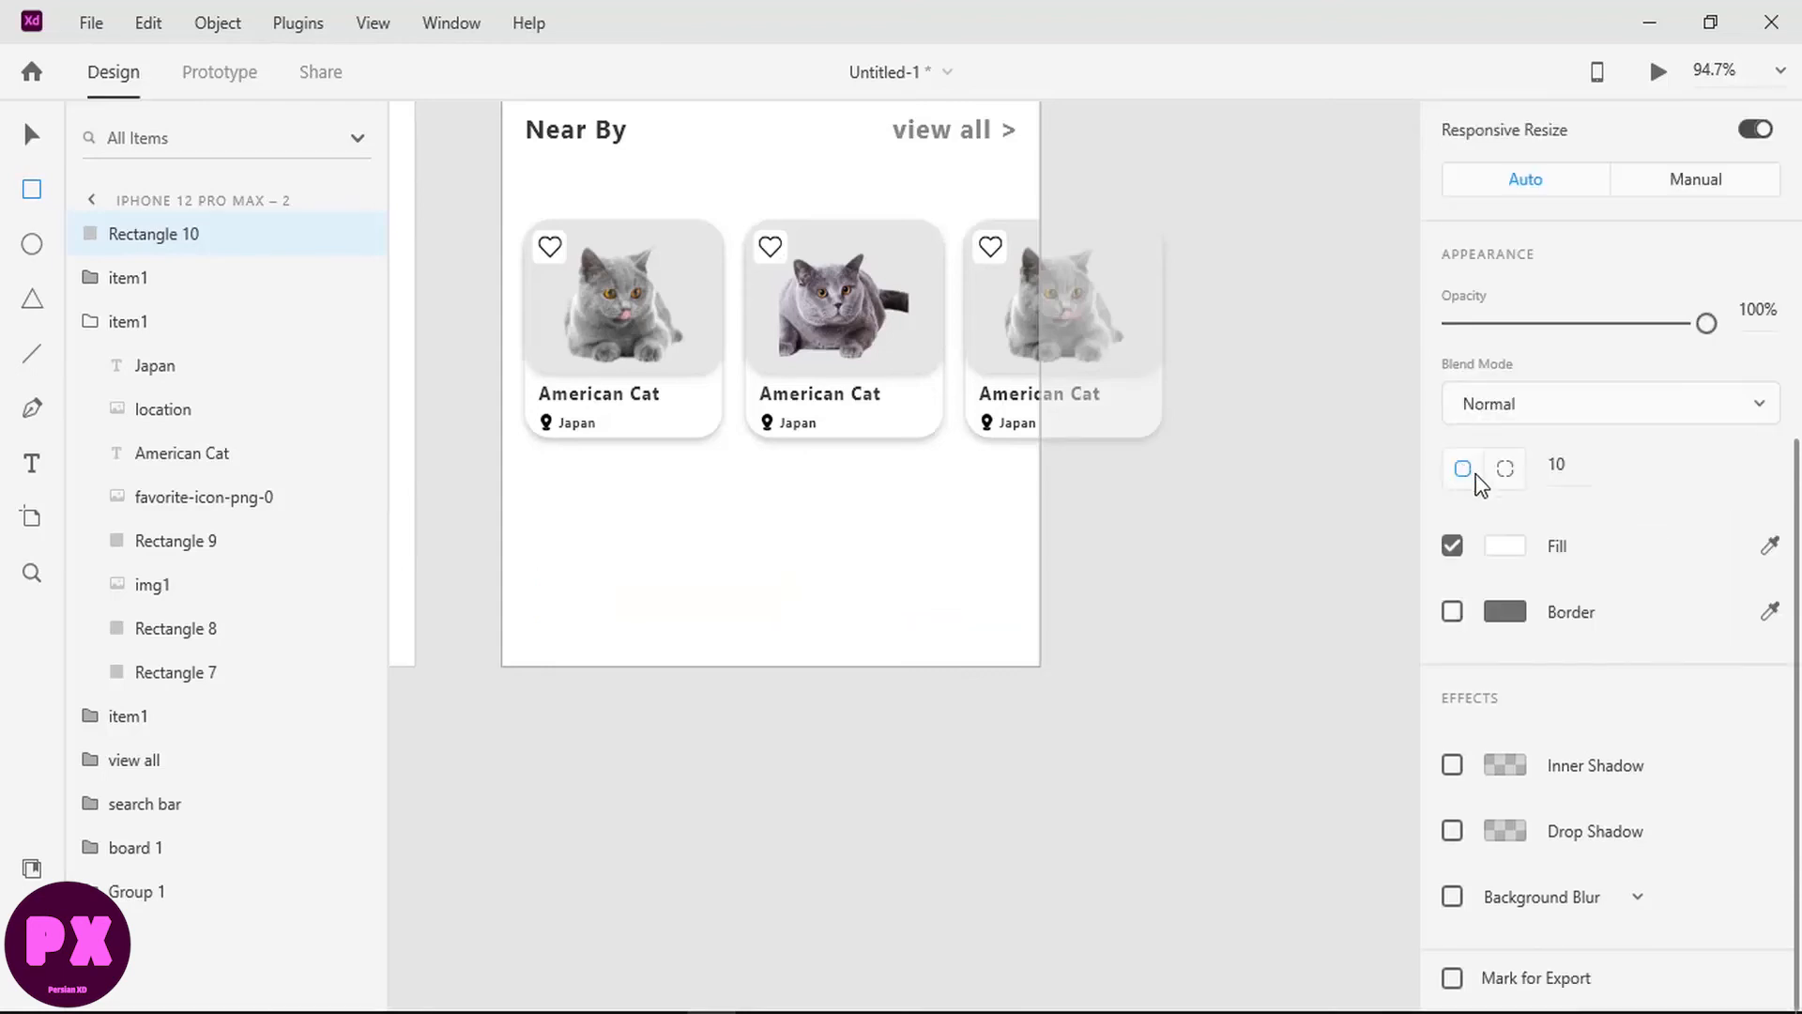
left_click(1502, 549)
left_click(1173, 732)
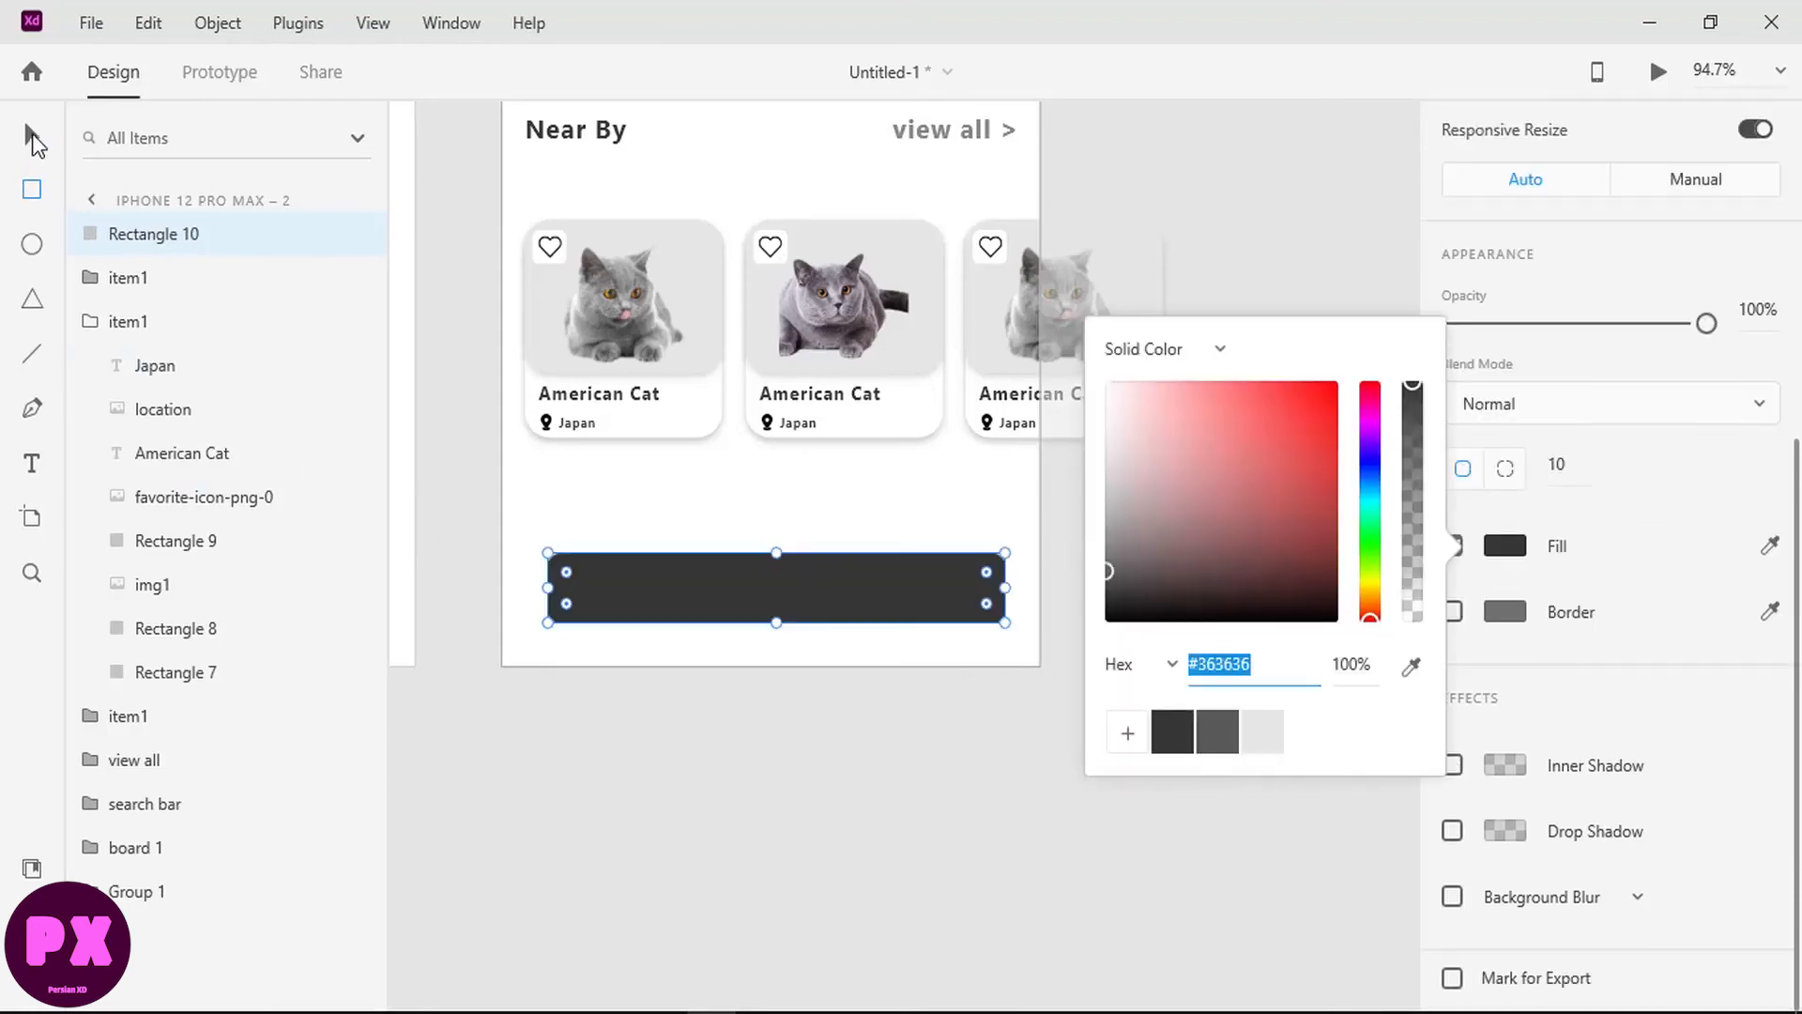
left_click(33, 140)
left_click(868, 791)
Step: Enlarge the three cat cards together and reposition the row under the Near By heading, starting near the artboard's left edge
left_click(673, 406)
left_click(859, 400, "shift")
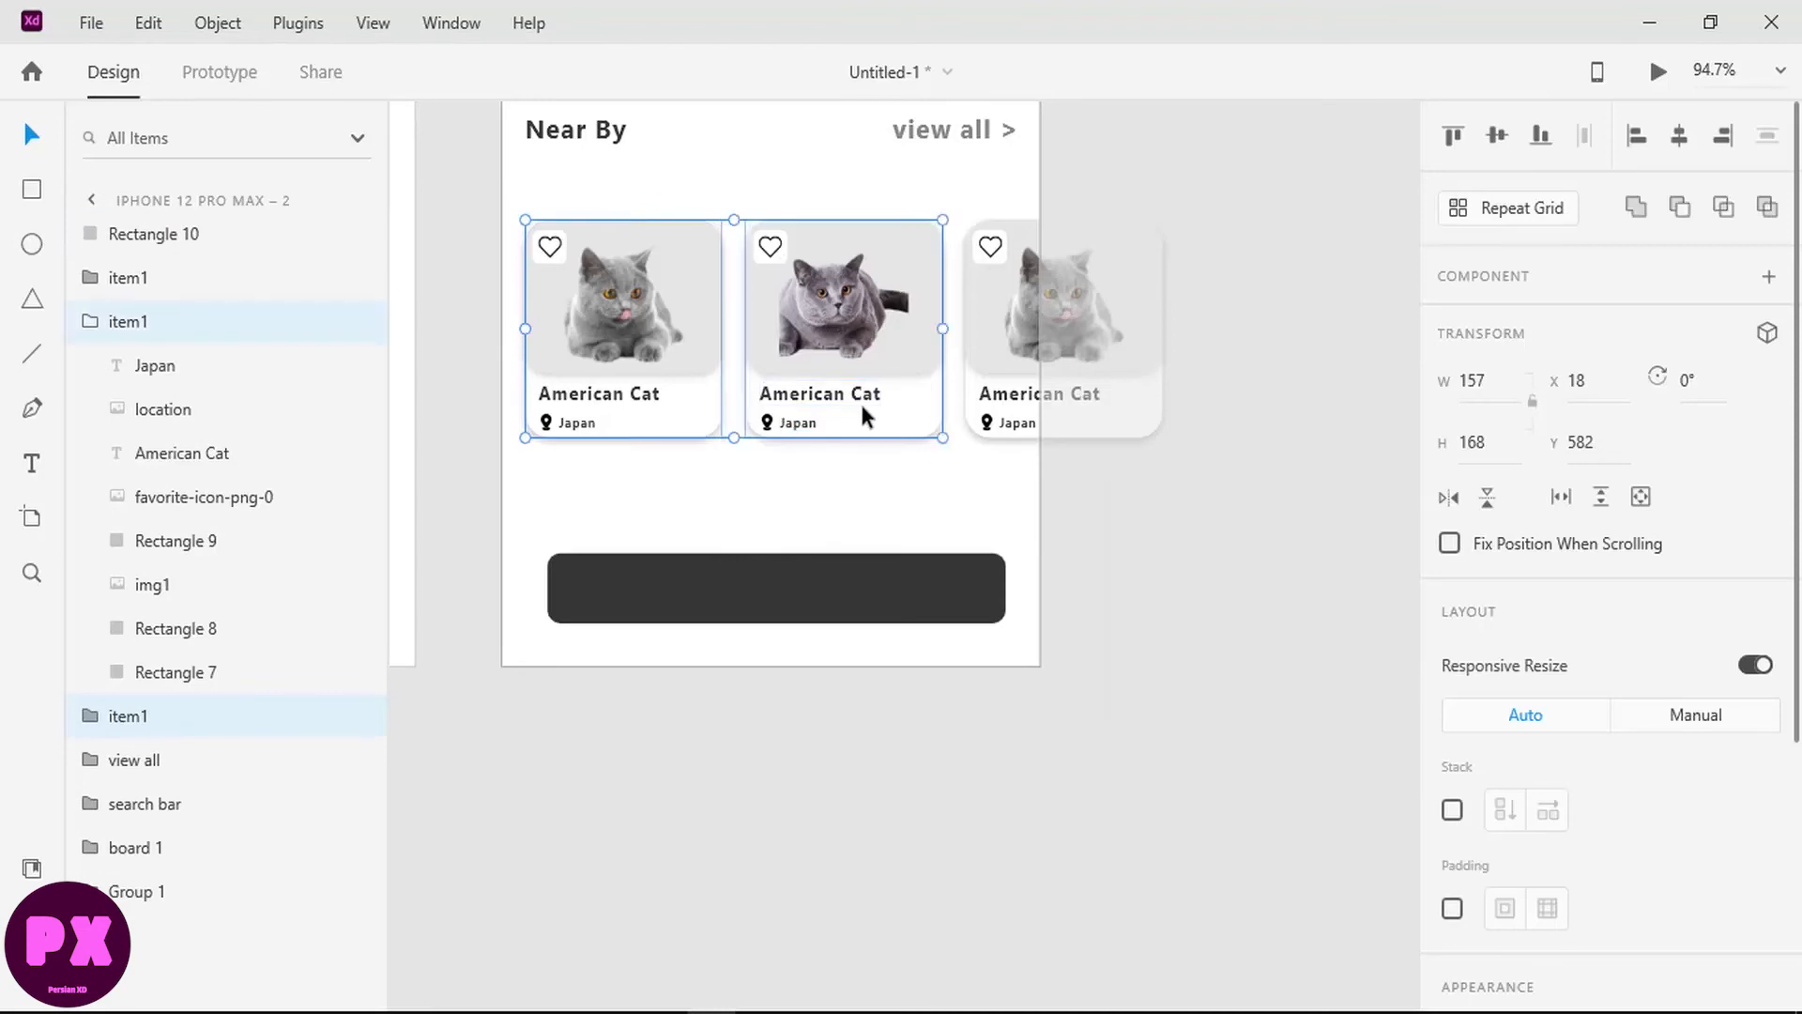
left_click(1027, 413, "shift")
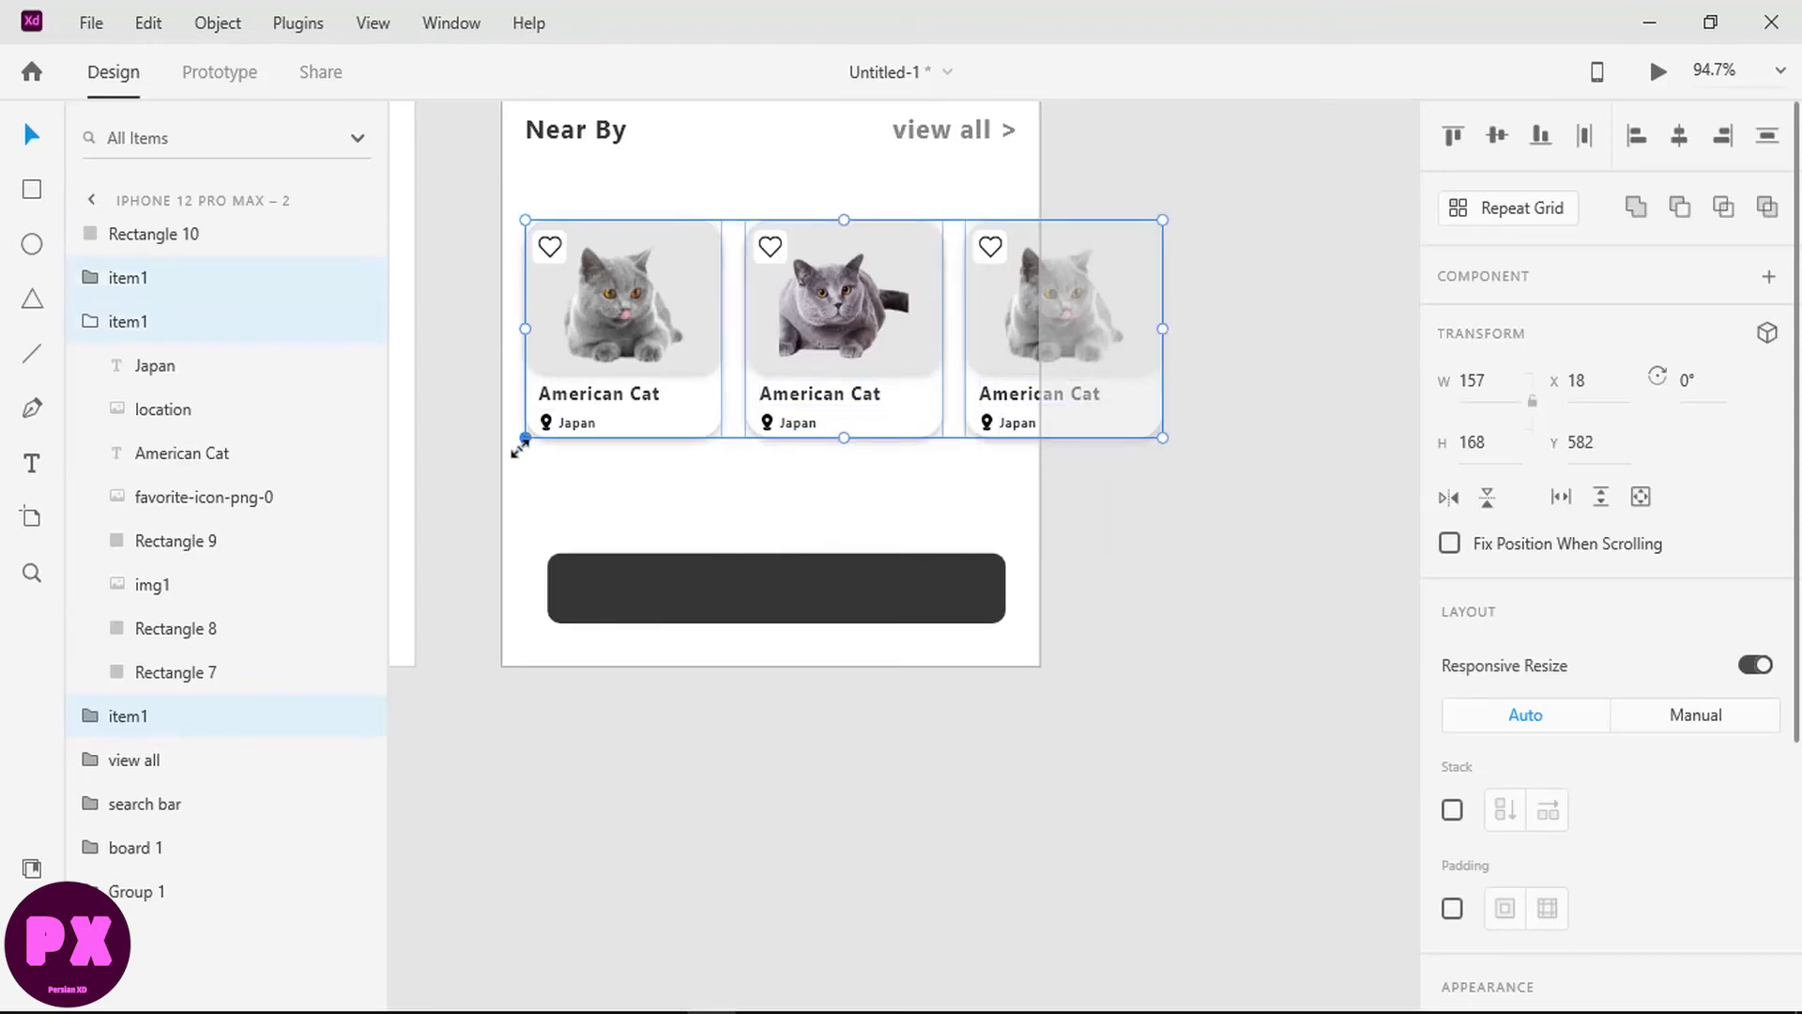
left_click_drag(520, 449, 509, 471)
mouse_move(680, 413)
left_mouse_down()
mouse_move(686, 429)
mouse_move(701, 408)
left_mouse_up()
left_click_drag(527, 434, 482, 494)
left_click_drag(633, 409, 672, 410)
left_click(1207, 507)
Step: Widen the dark bar at its left end to about 374, with matching margins on both sides of the artboard
left_click(777, 569)
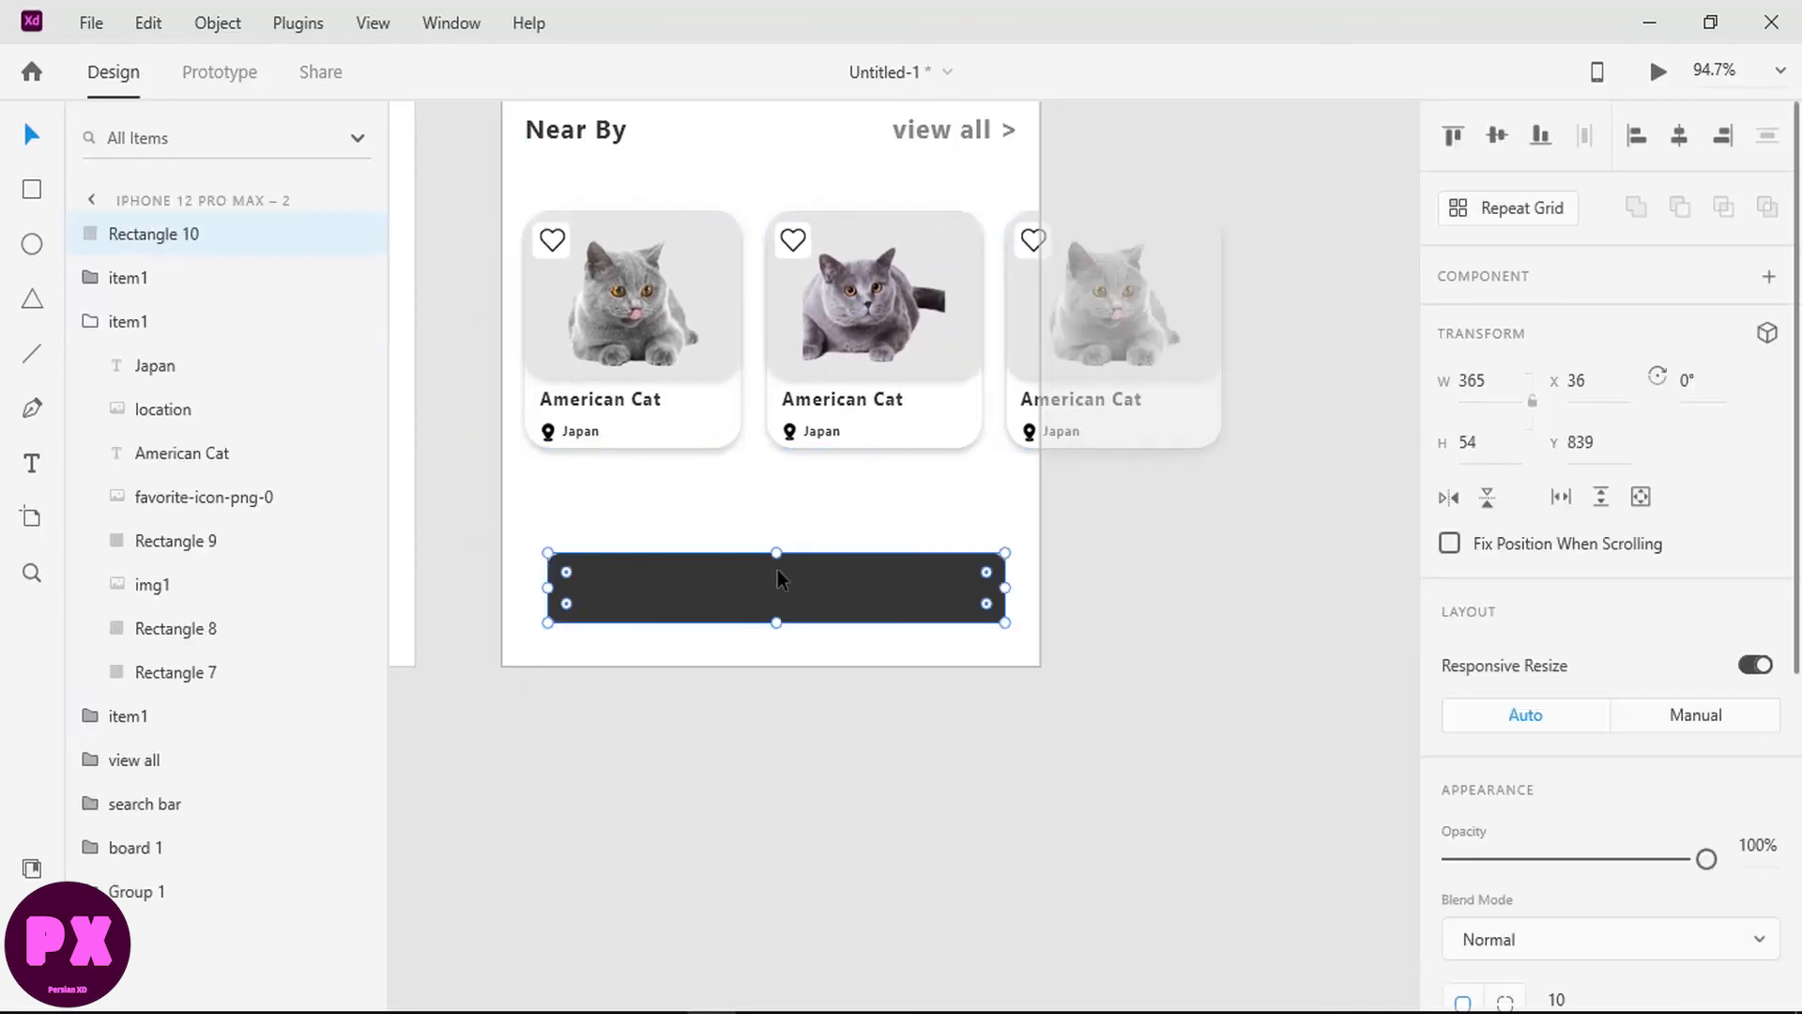
left_click_drag(544, 587, 532, 589)
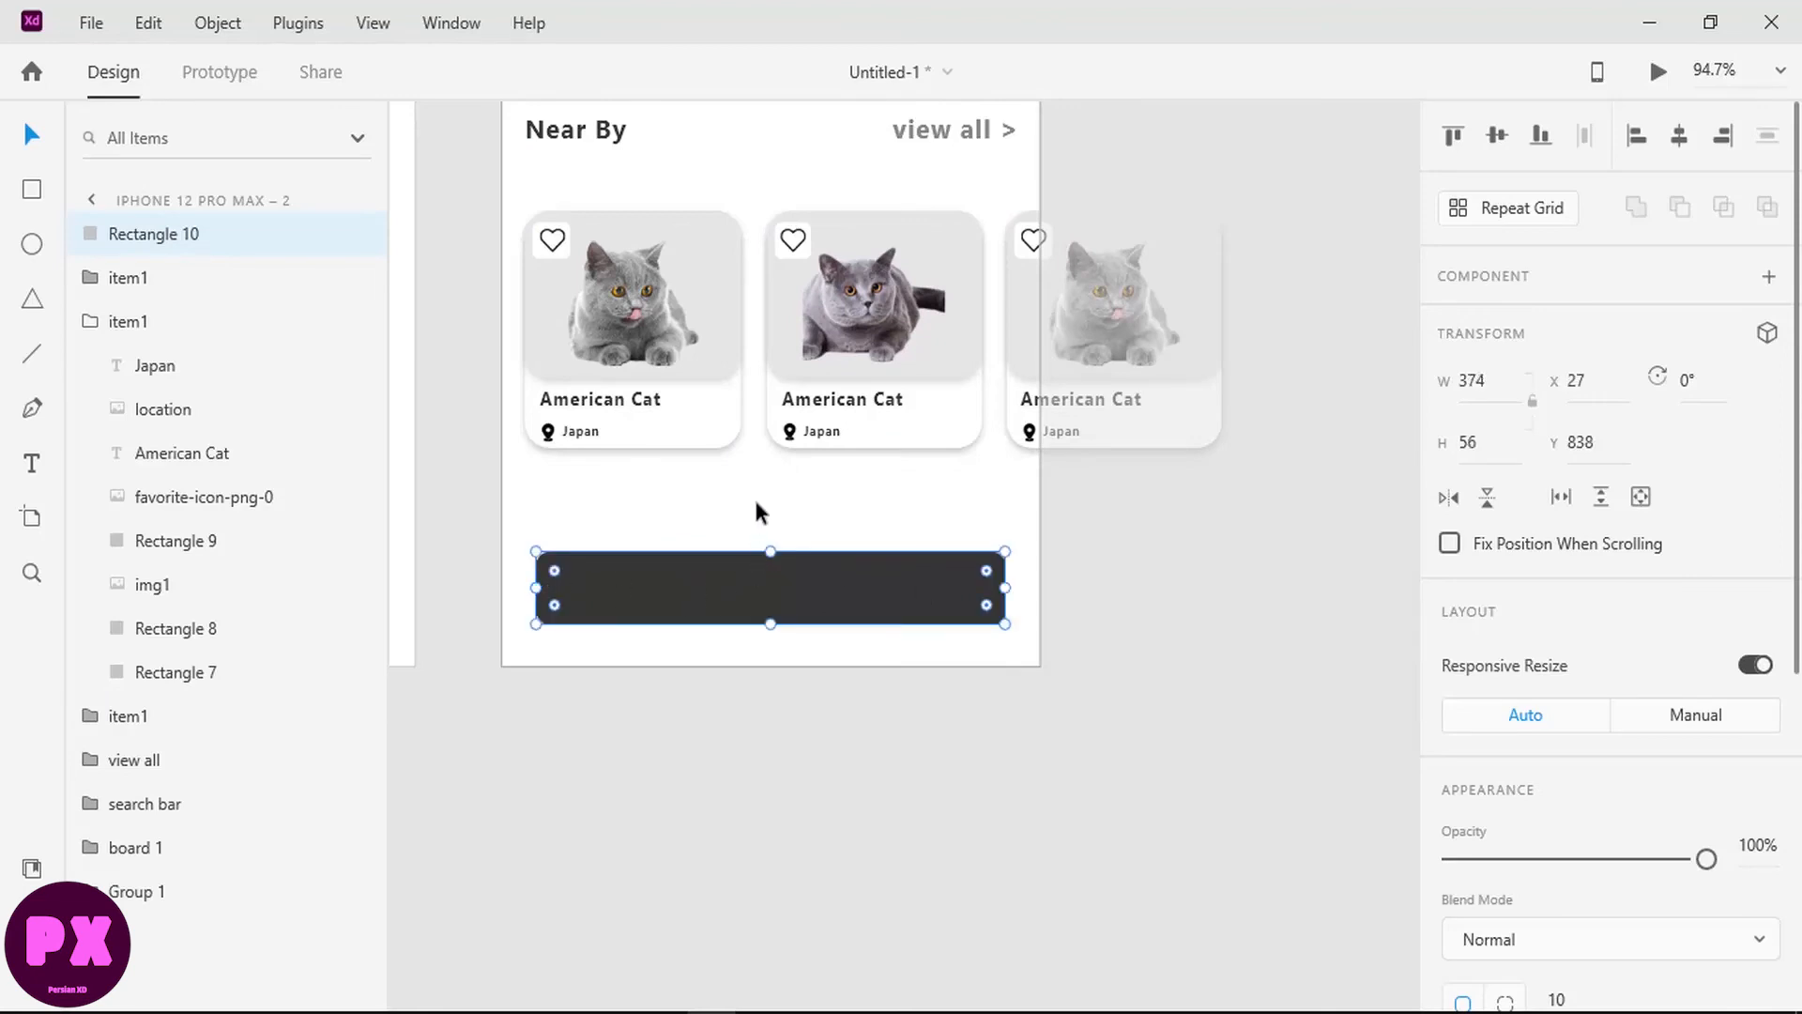
scroll(758, 496, "down", 2)
scroll(758, 493, "up", 4)
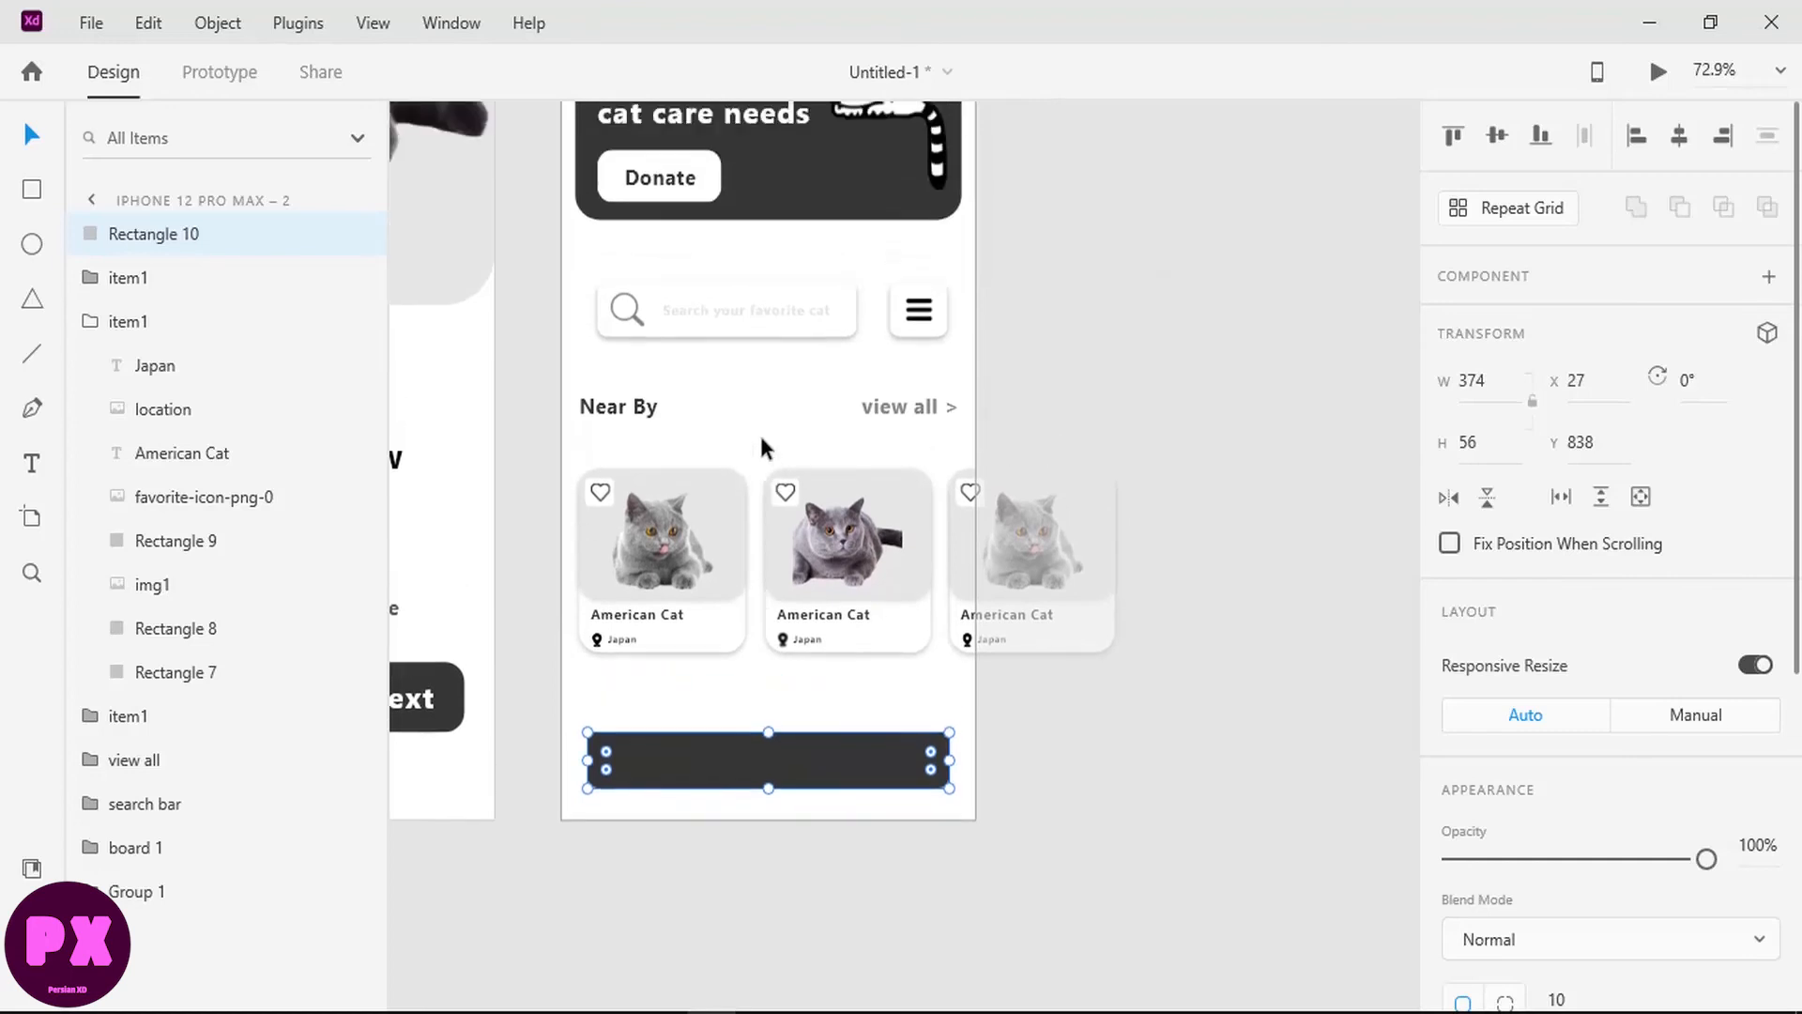
left_click(781, 197)
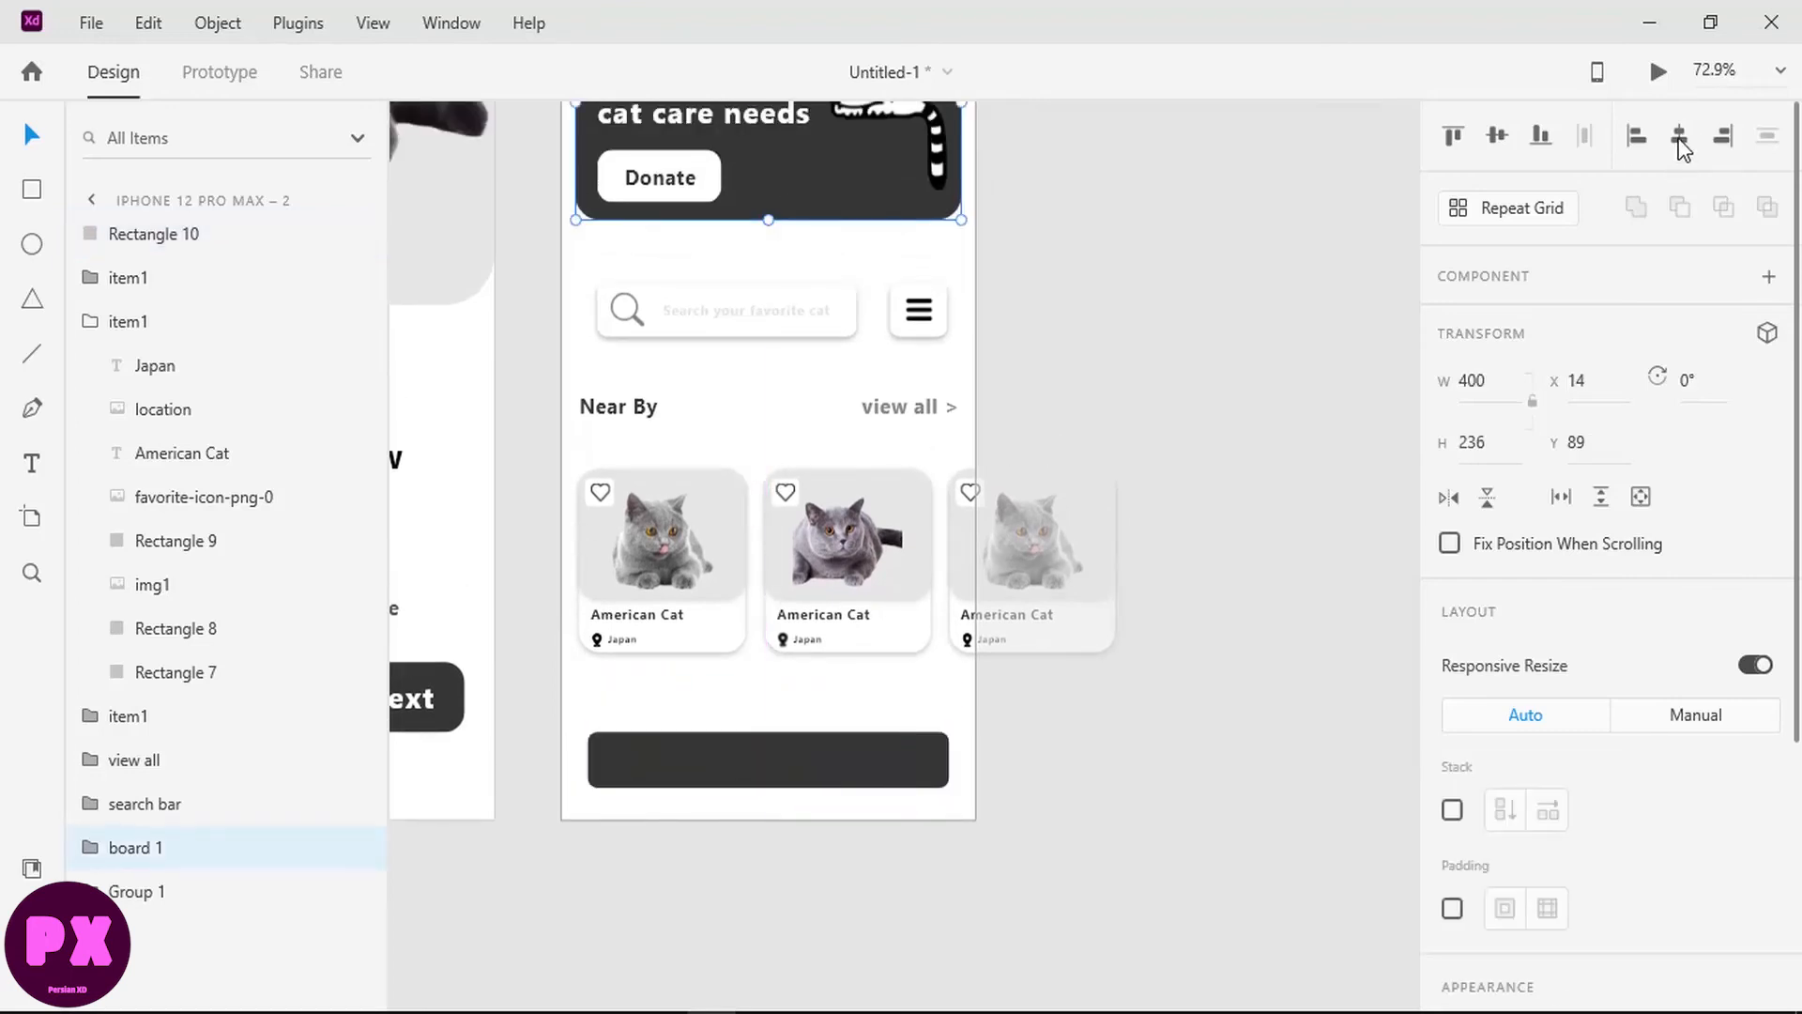
left_click(1228, 349)
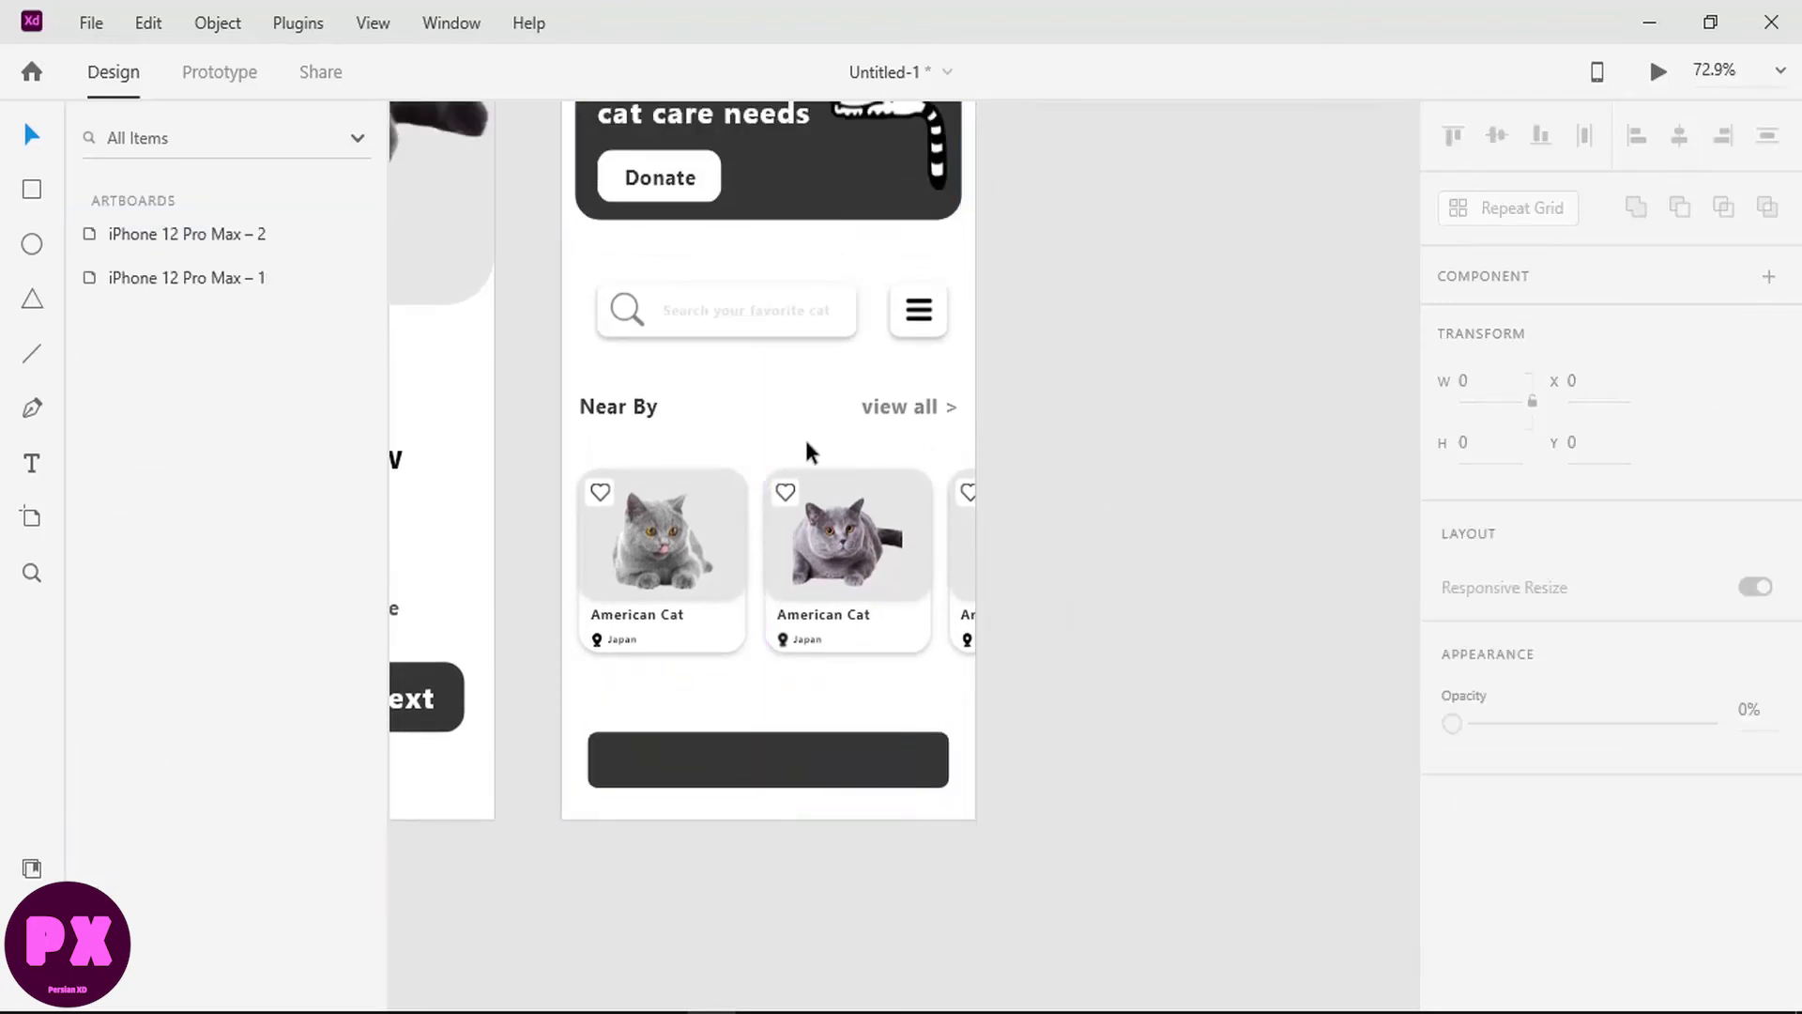
Step: Draw a small rectangle inside the left part of the dark bar, at about X 49, Y 853
scroll(693, 417, "up", 2)
scroll(703, 423, "down", 3)
scroll(736, 567, "up", 3)
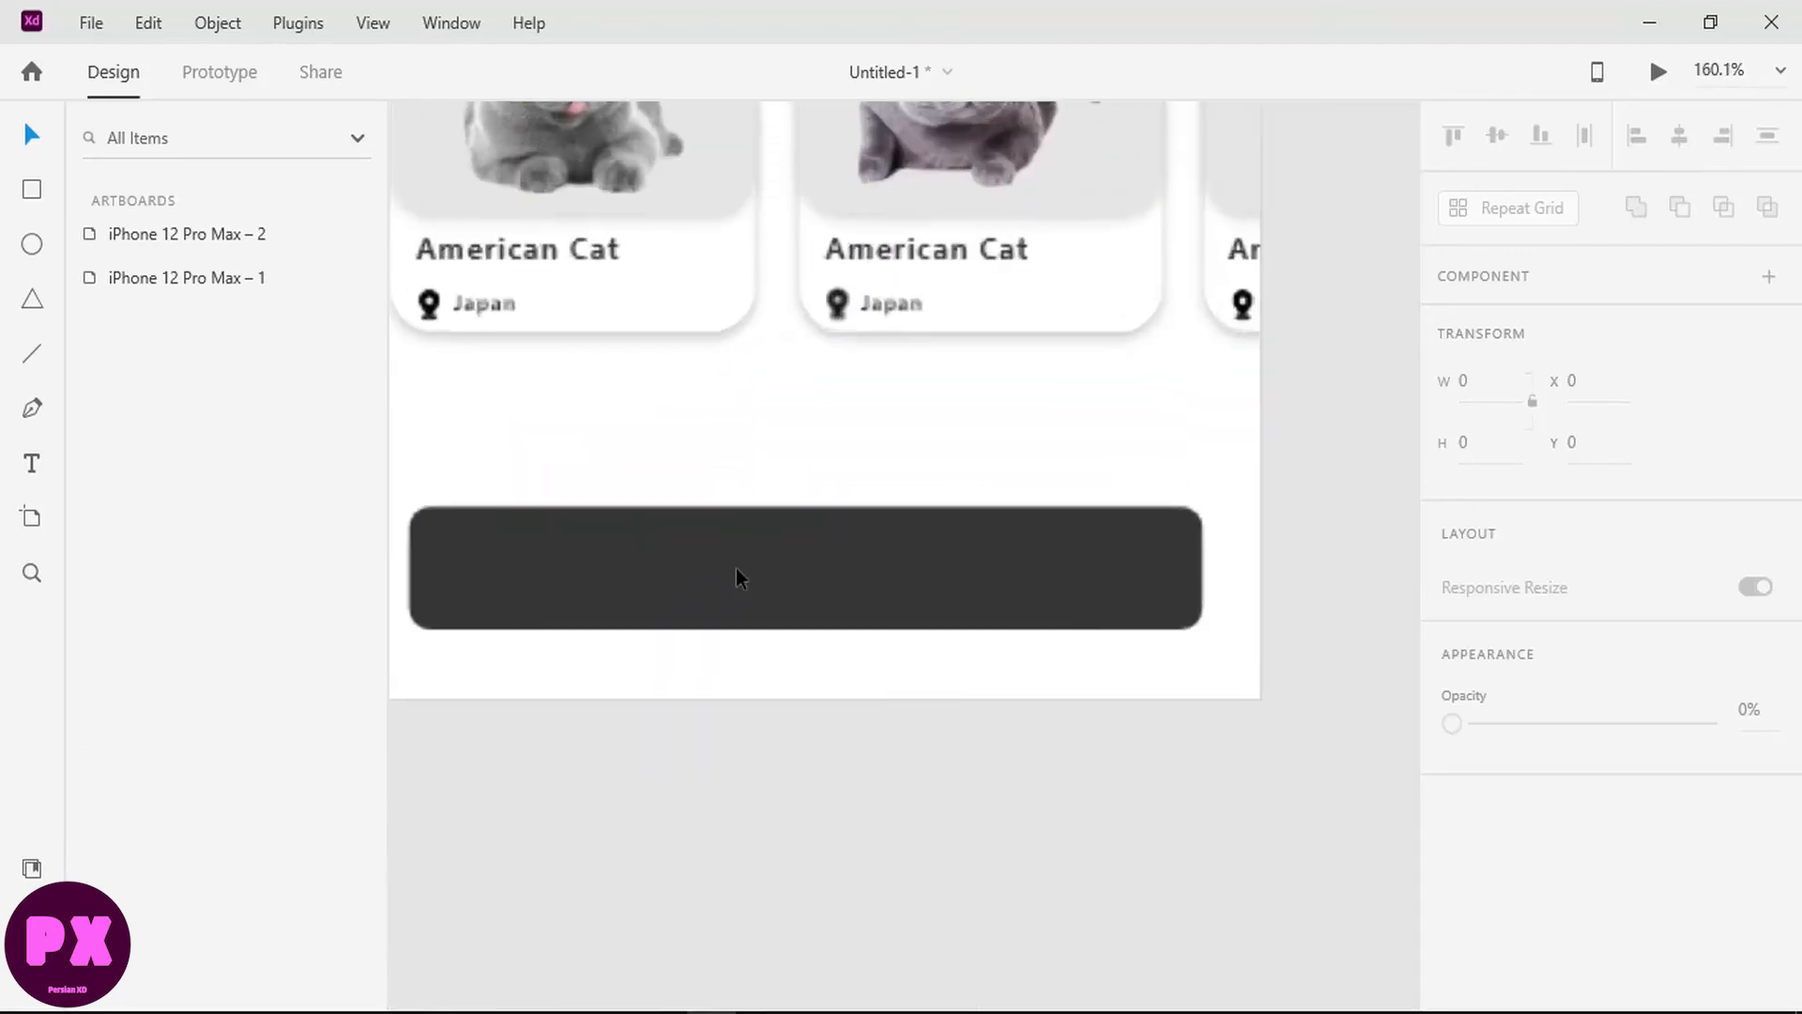
left_click(21, 191)
mouse_move(589, 486)
left_mouse_down()
mouse_move(841, 523)
mouse_move(916, 554)
mouse_move(874, 516)
left_mouse_up()
Step: Remove the small rectangle's border and round it into a pill with corner radius 50
scroll(1552, 375, "down", 5)
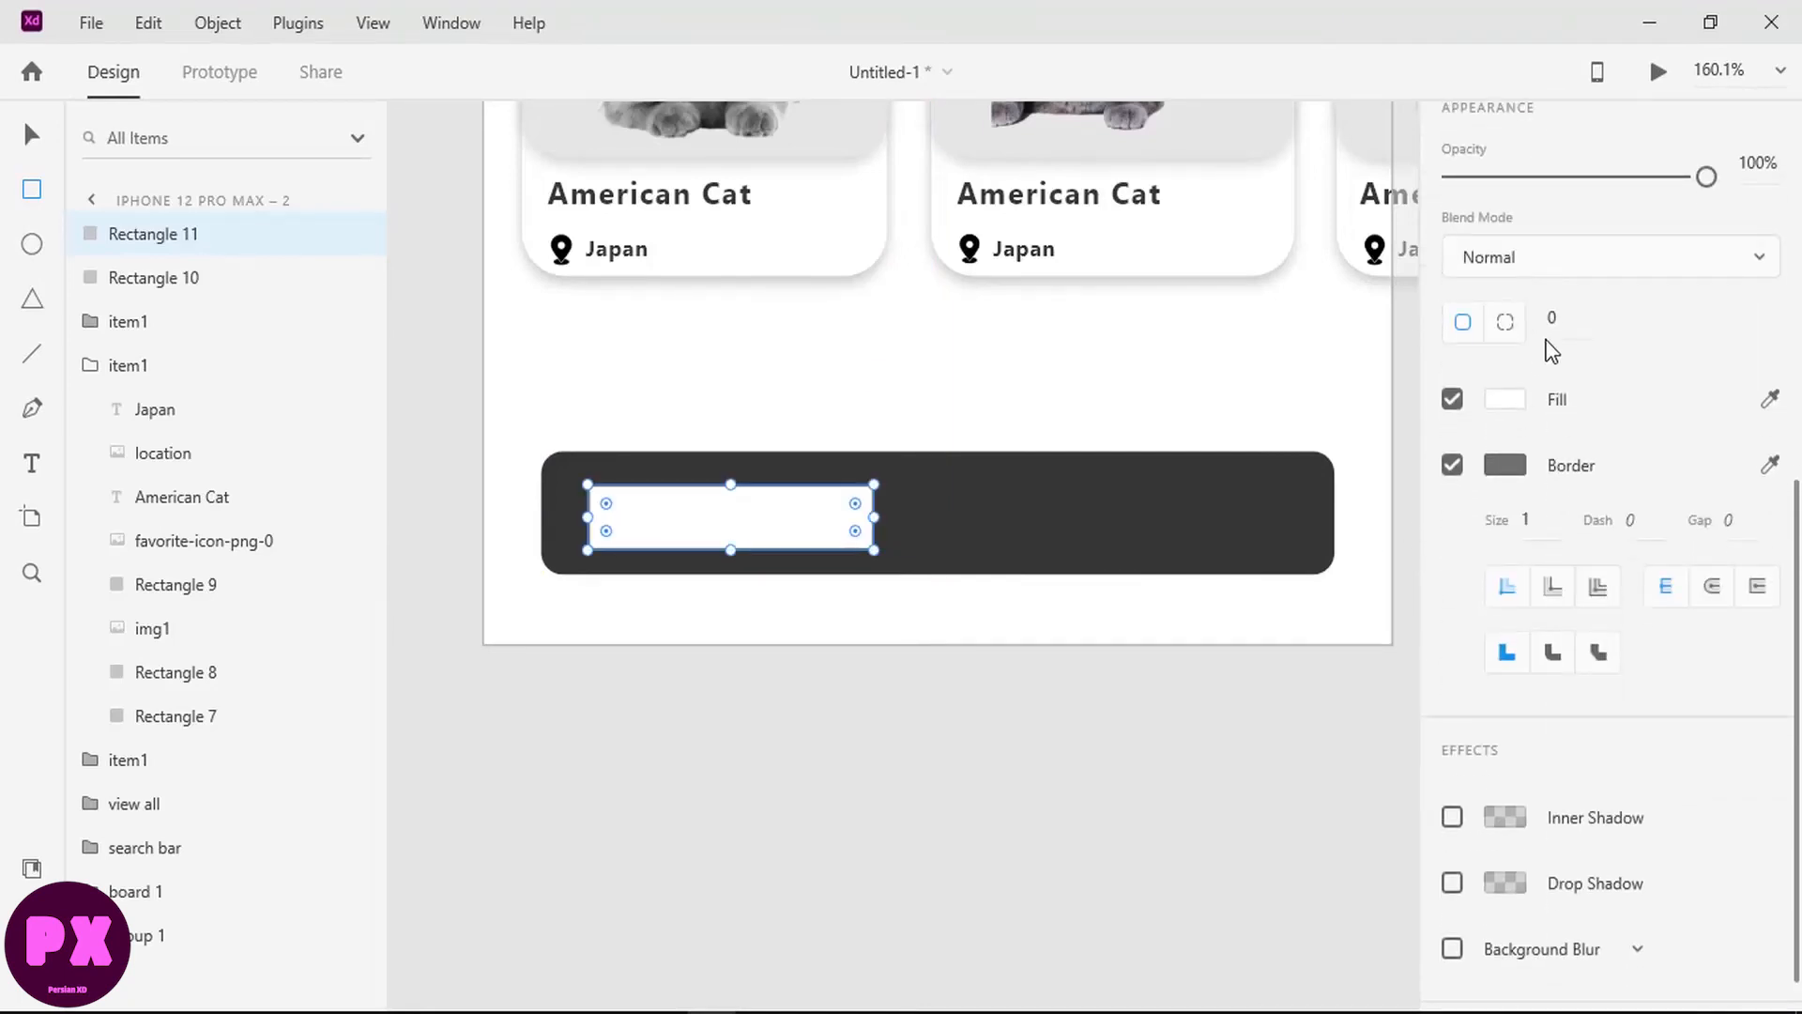
left_click(1452, 465)
left_click(1554, 469)
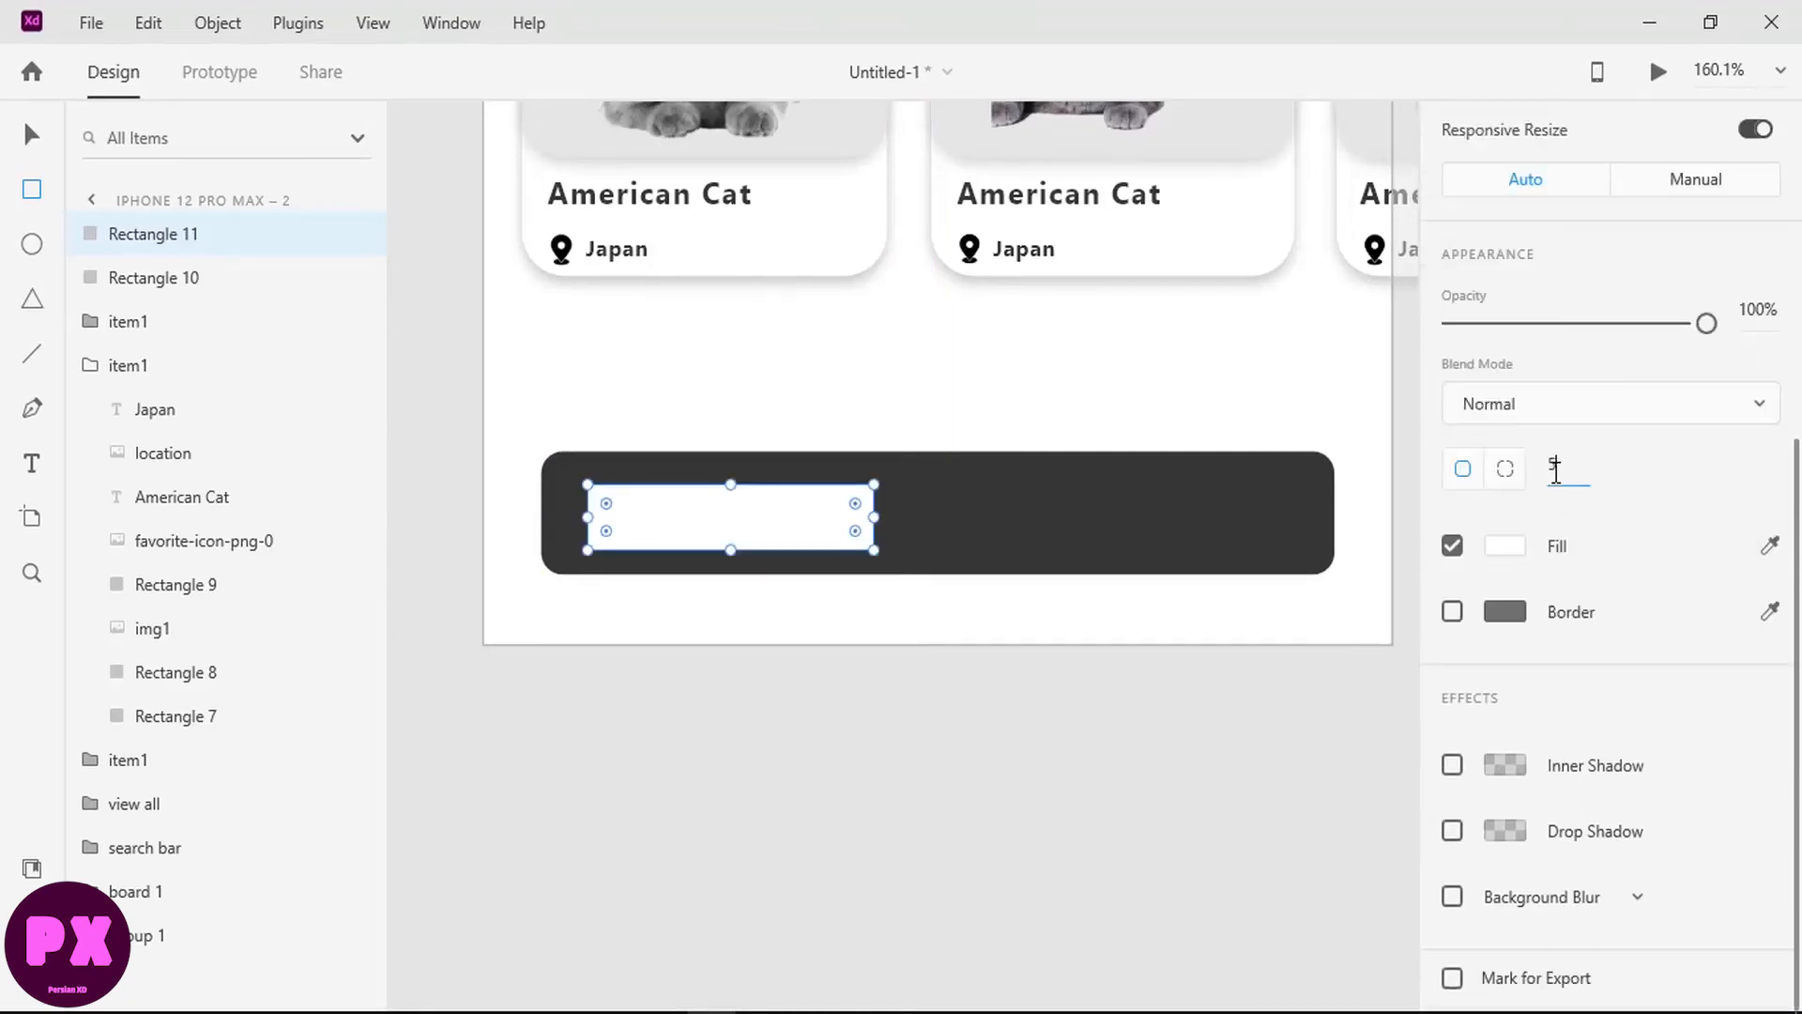
type("50")
key("Return")
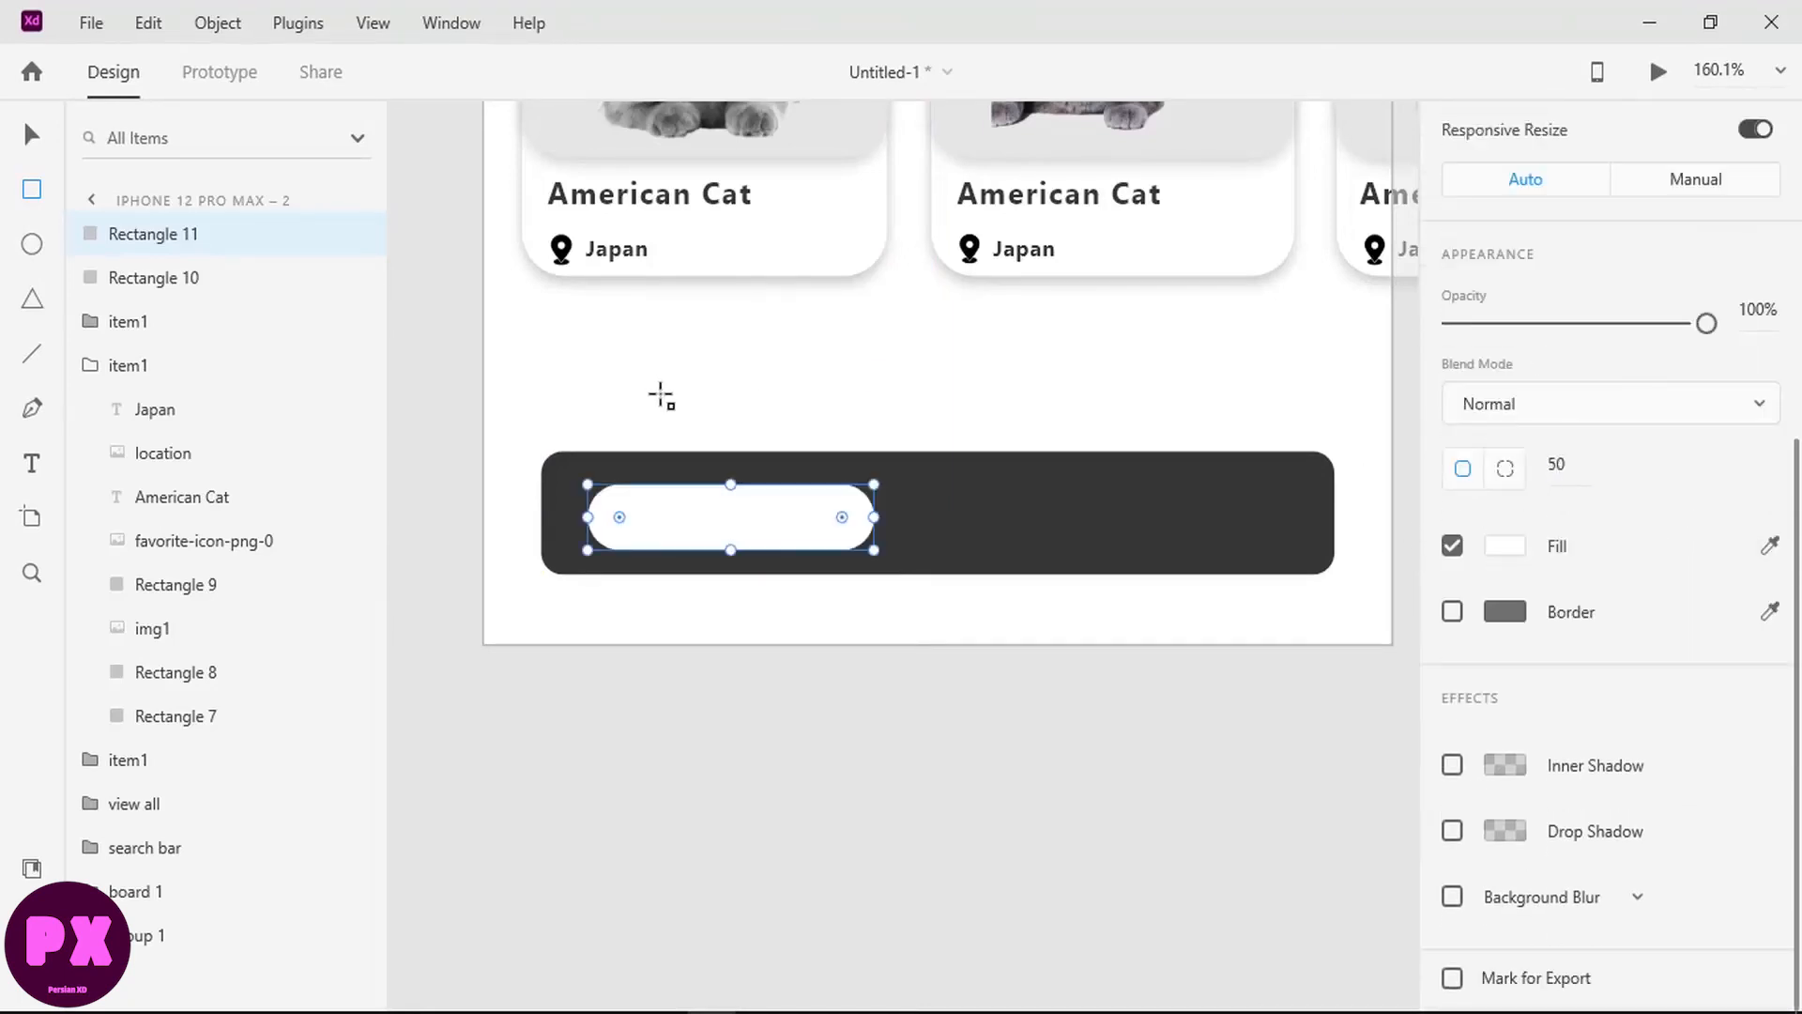
Step: Fill the pill with the medium grey #787878
left_click(1492, 542)
left_click(1218, 732)
left_click(1260, 732)
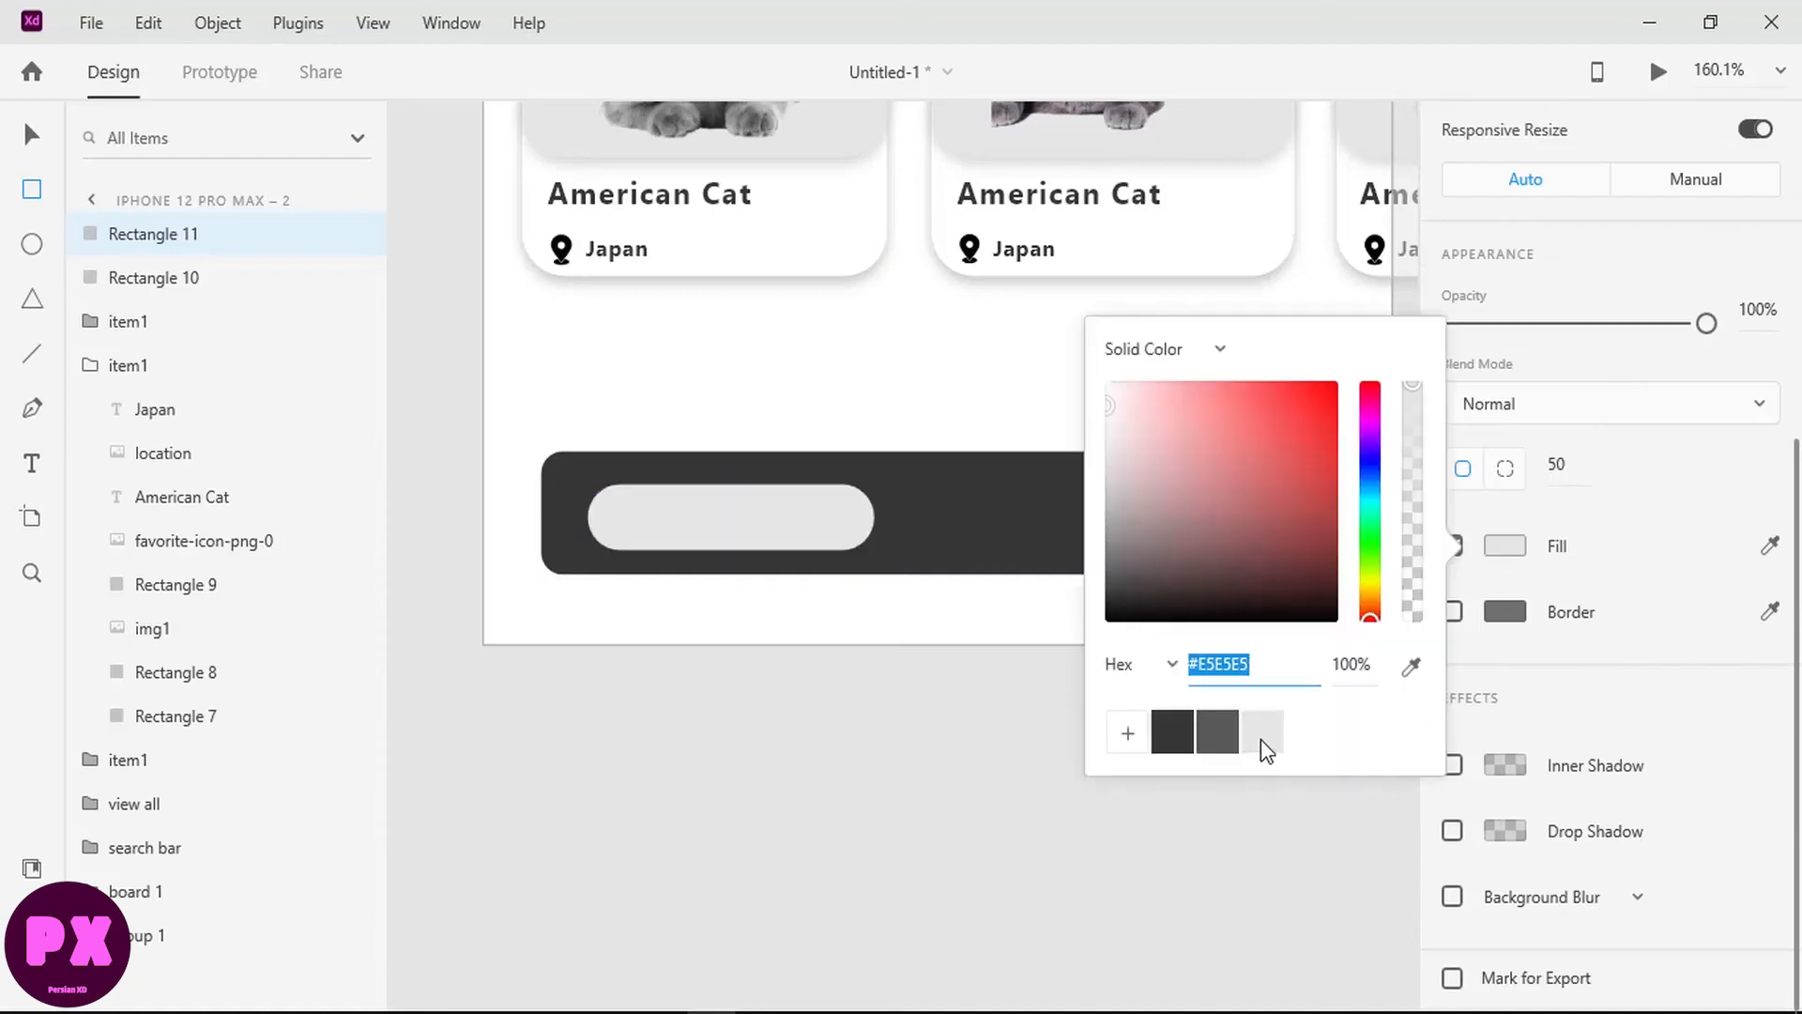
left_click(1219, 733)
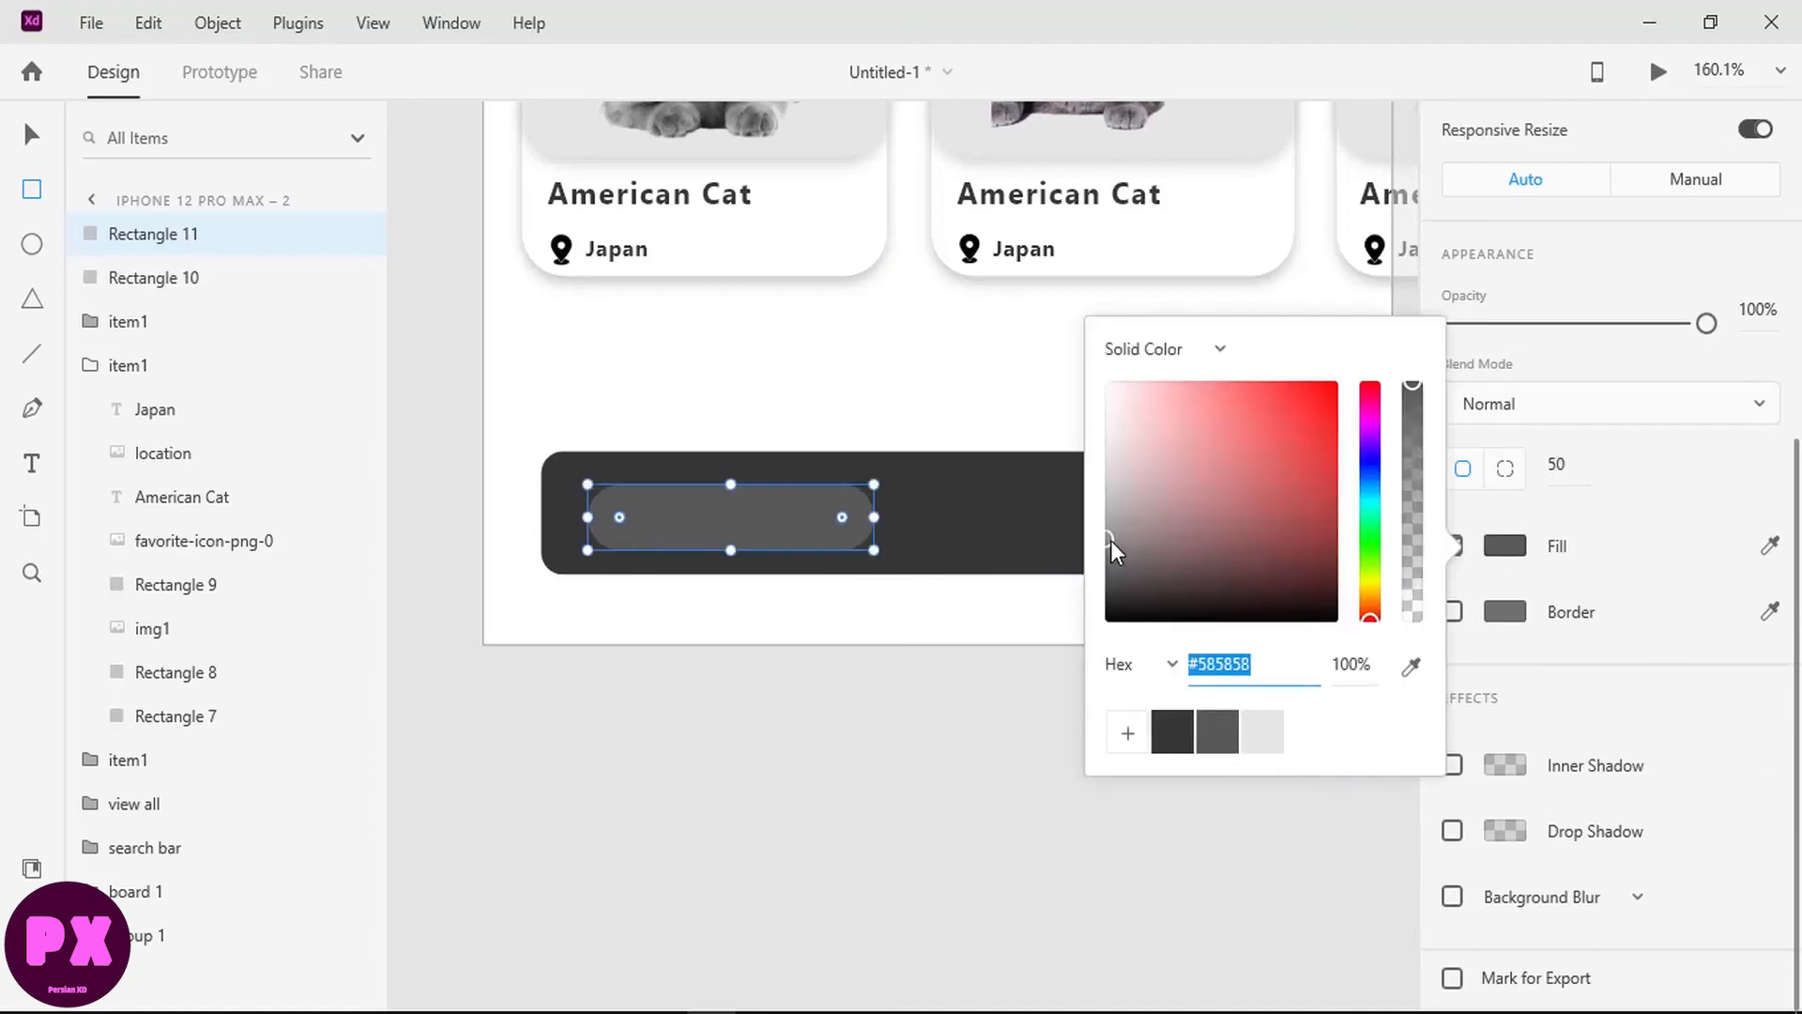
left_click_drag(1109, 538, 1096, 509)
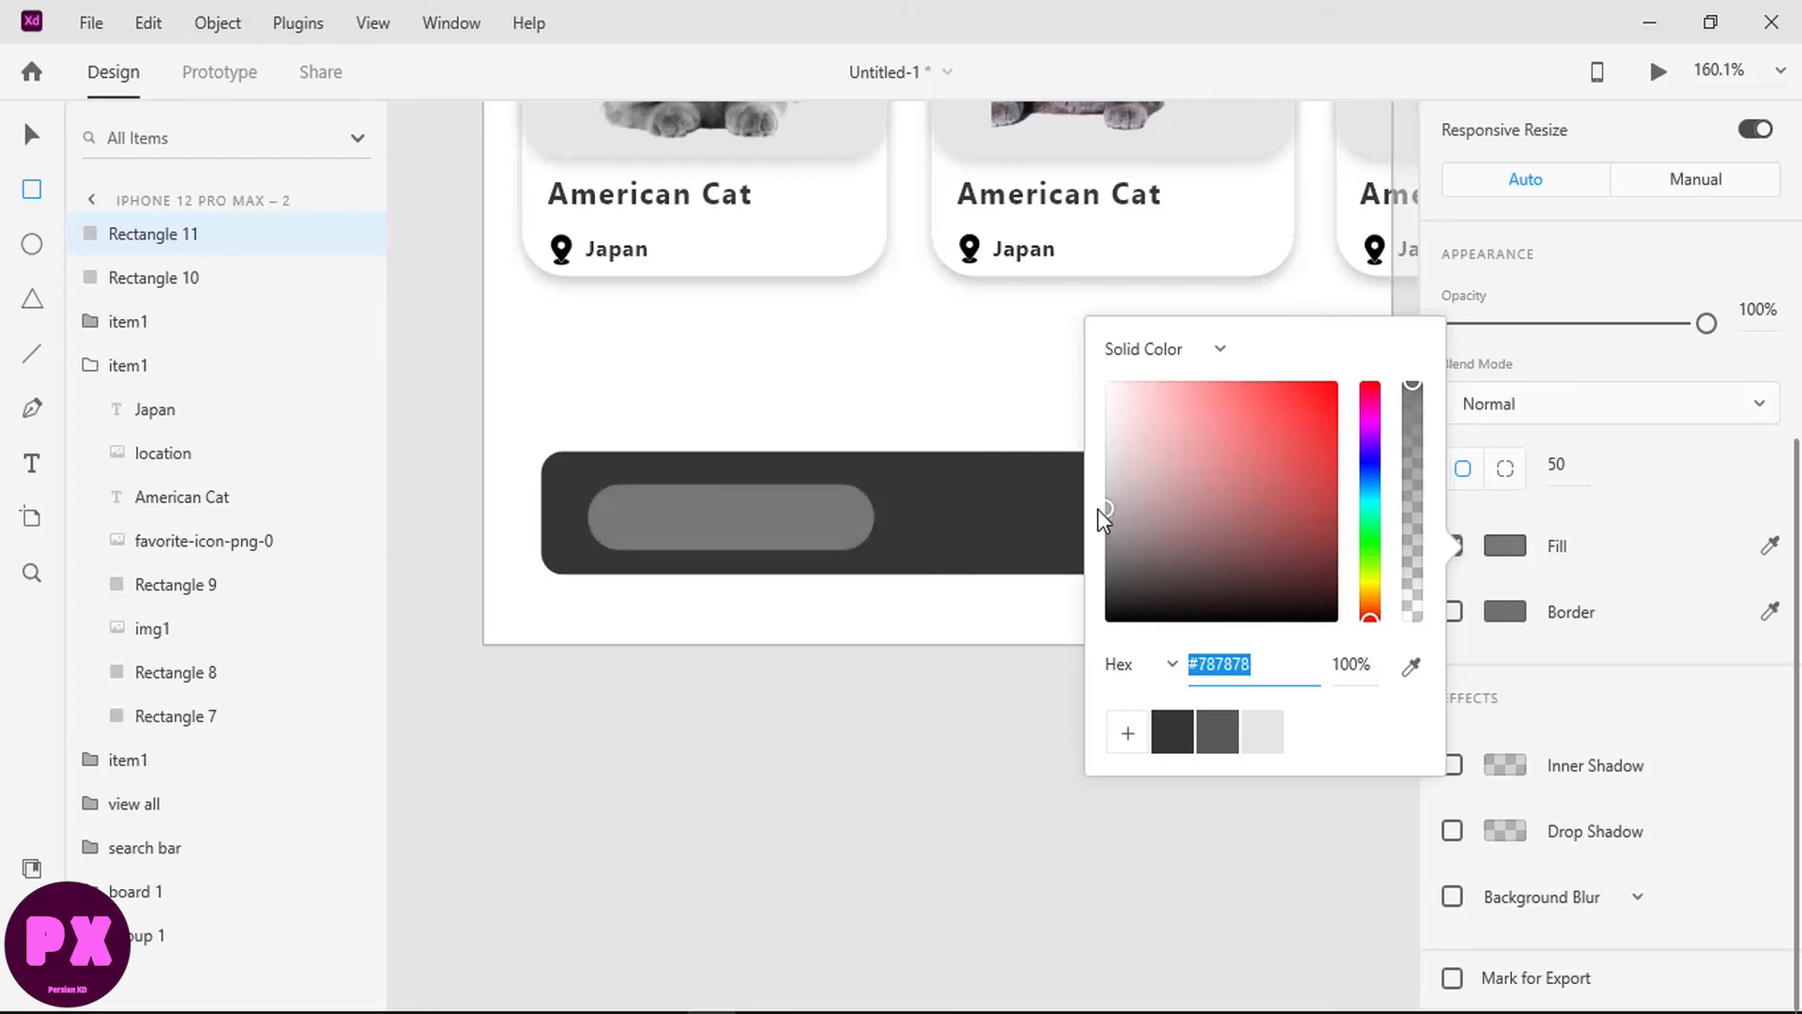
left_click(909, 760)
Step: Import the white camera icon PngItem_110016 from the desktop onto the second artboard
left_click(1709, 23)
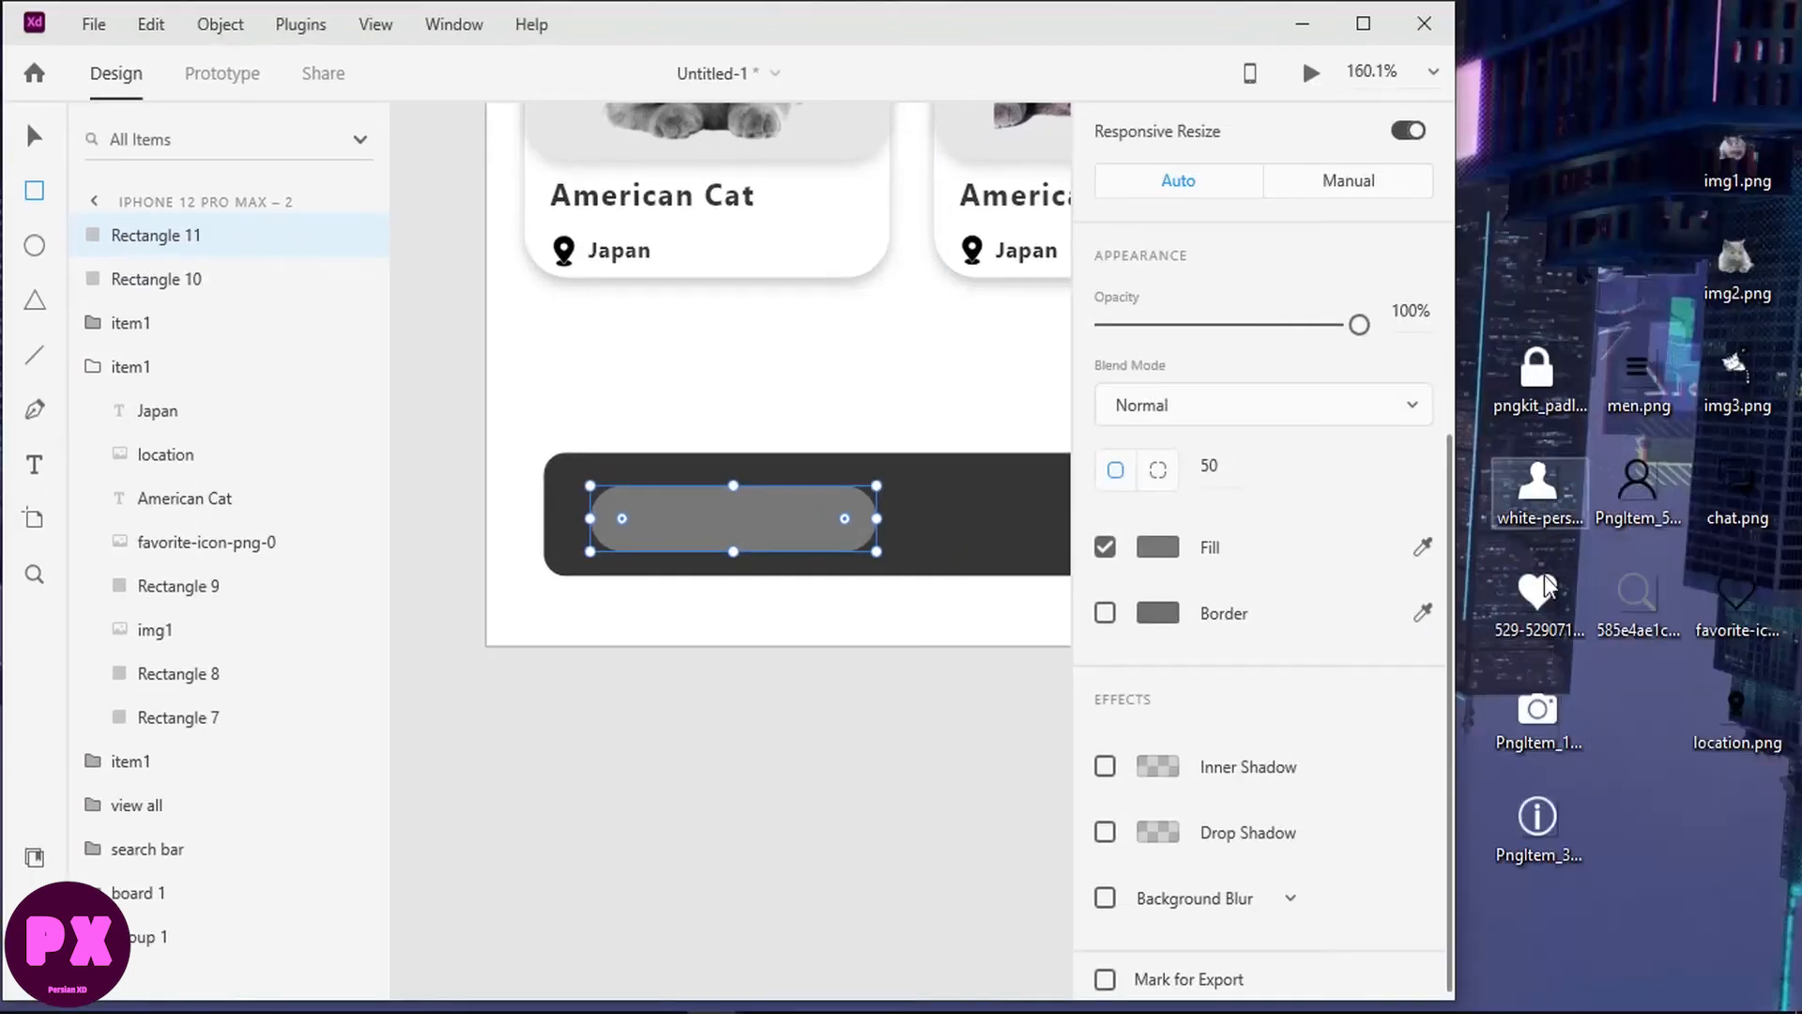
left_click_drag(1537, 710, 460, 403)
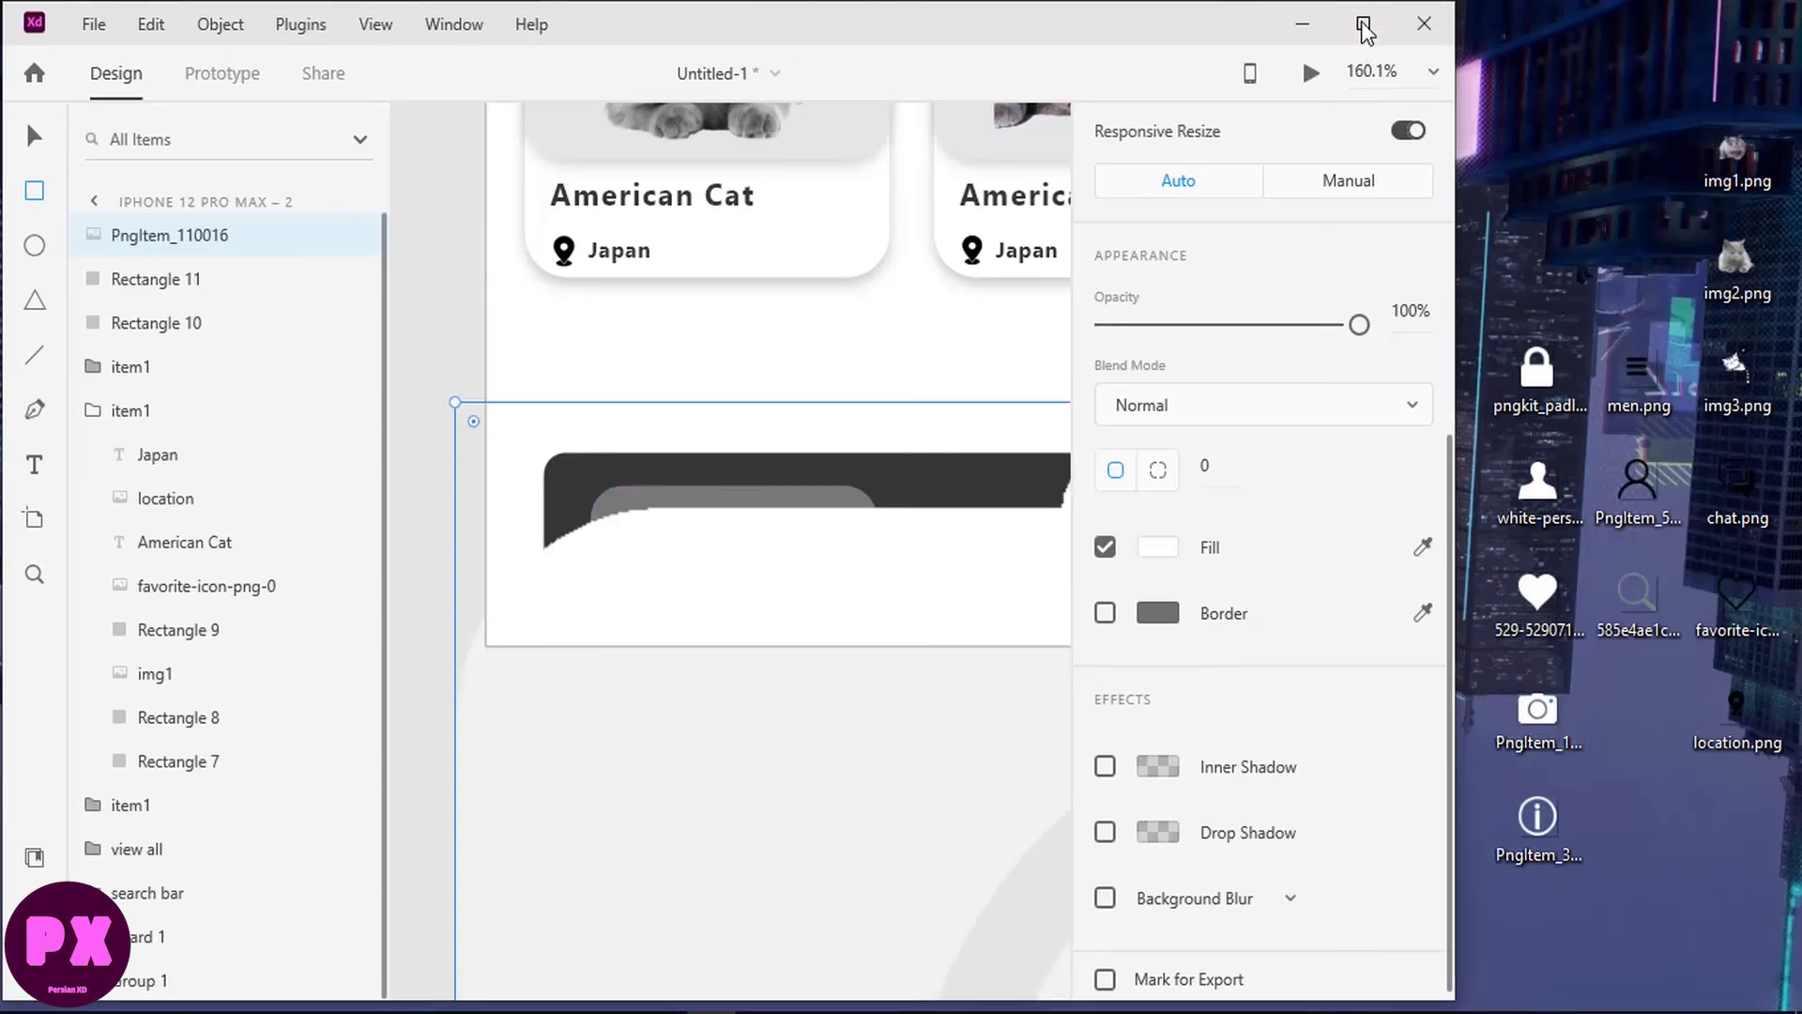
left_click(1362, 26)
Step: Scale the camera icon proportionally to a width of 30
scroll(1494, 282, "up", 5)
left_click(1478, 382)
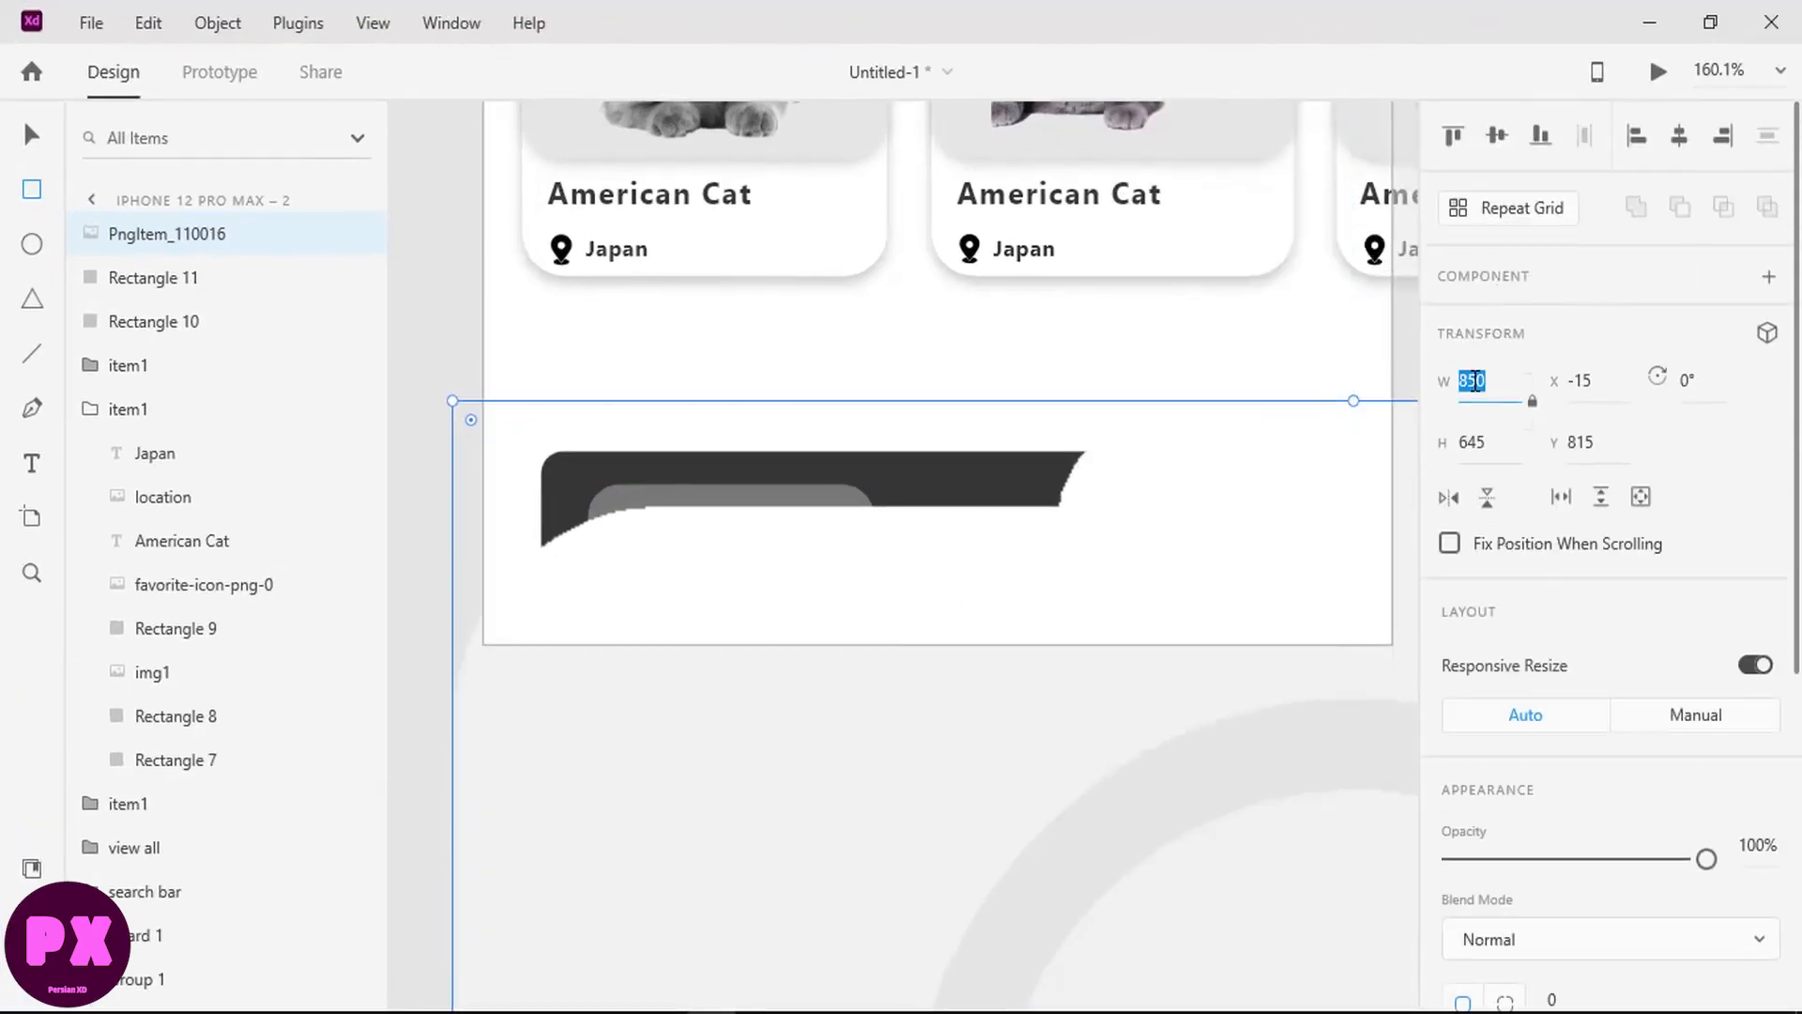
type("50")
key("Return")
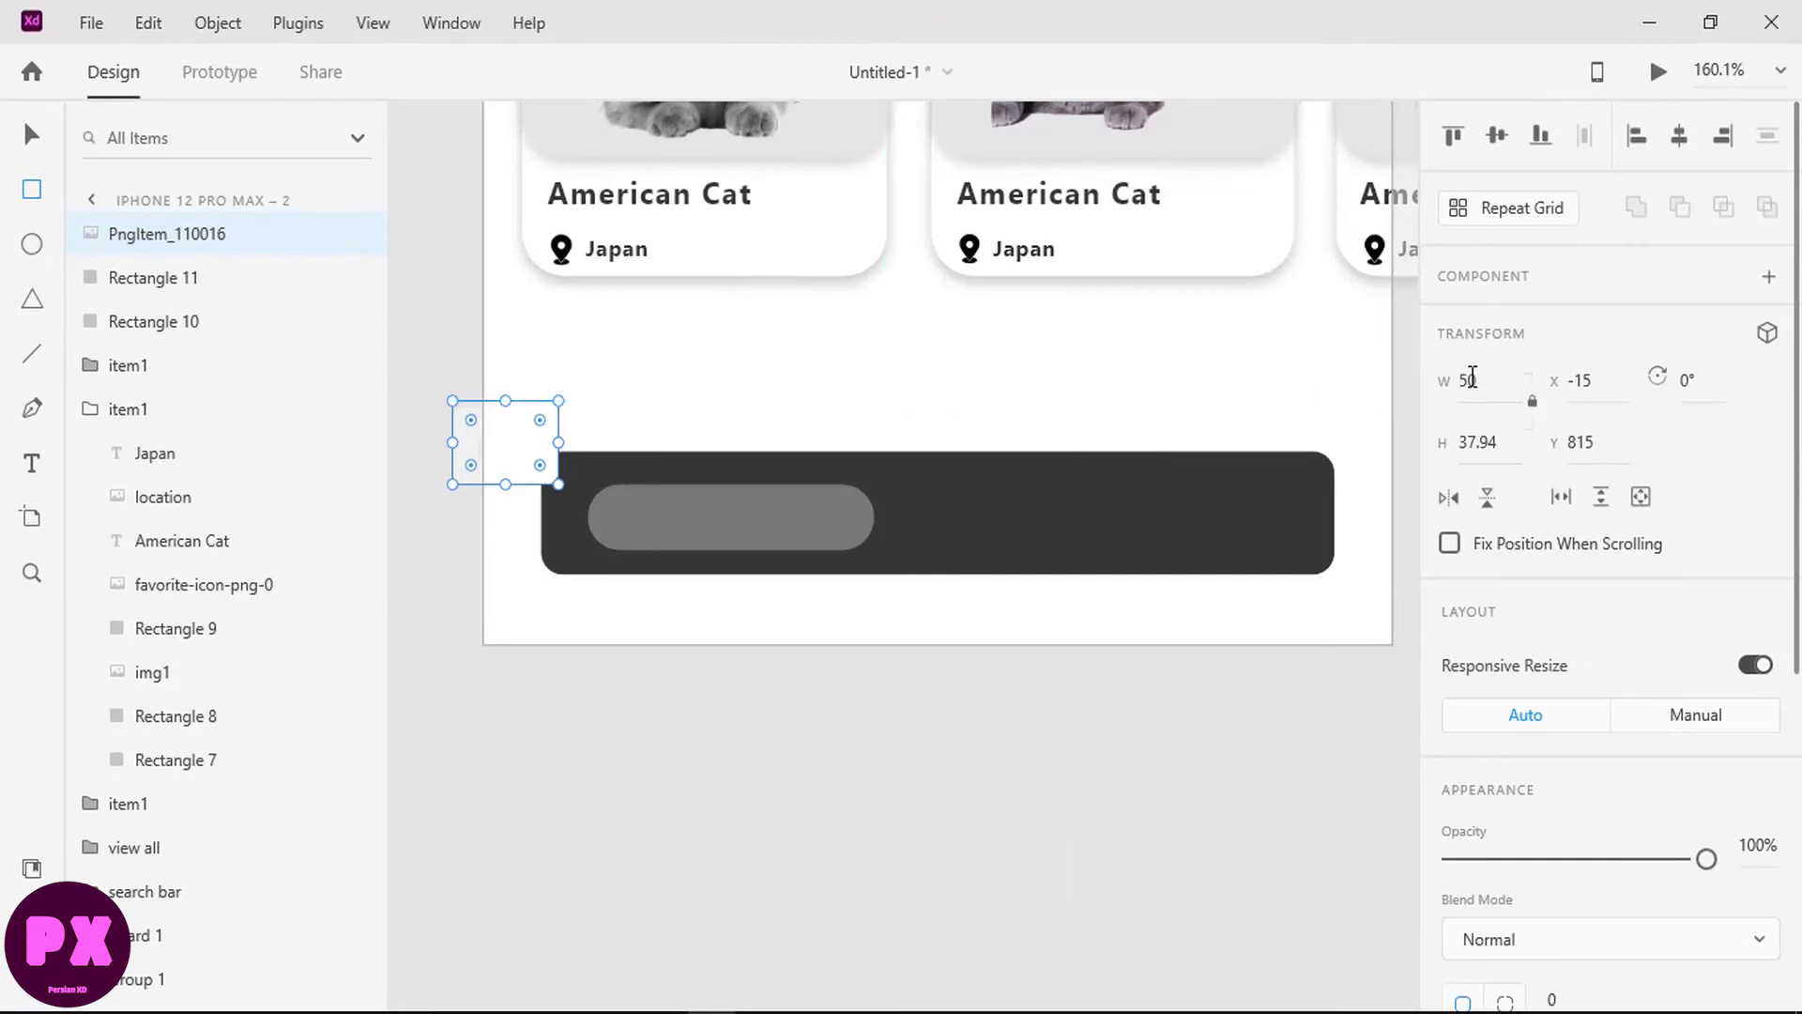
type("30")
key("Return")
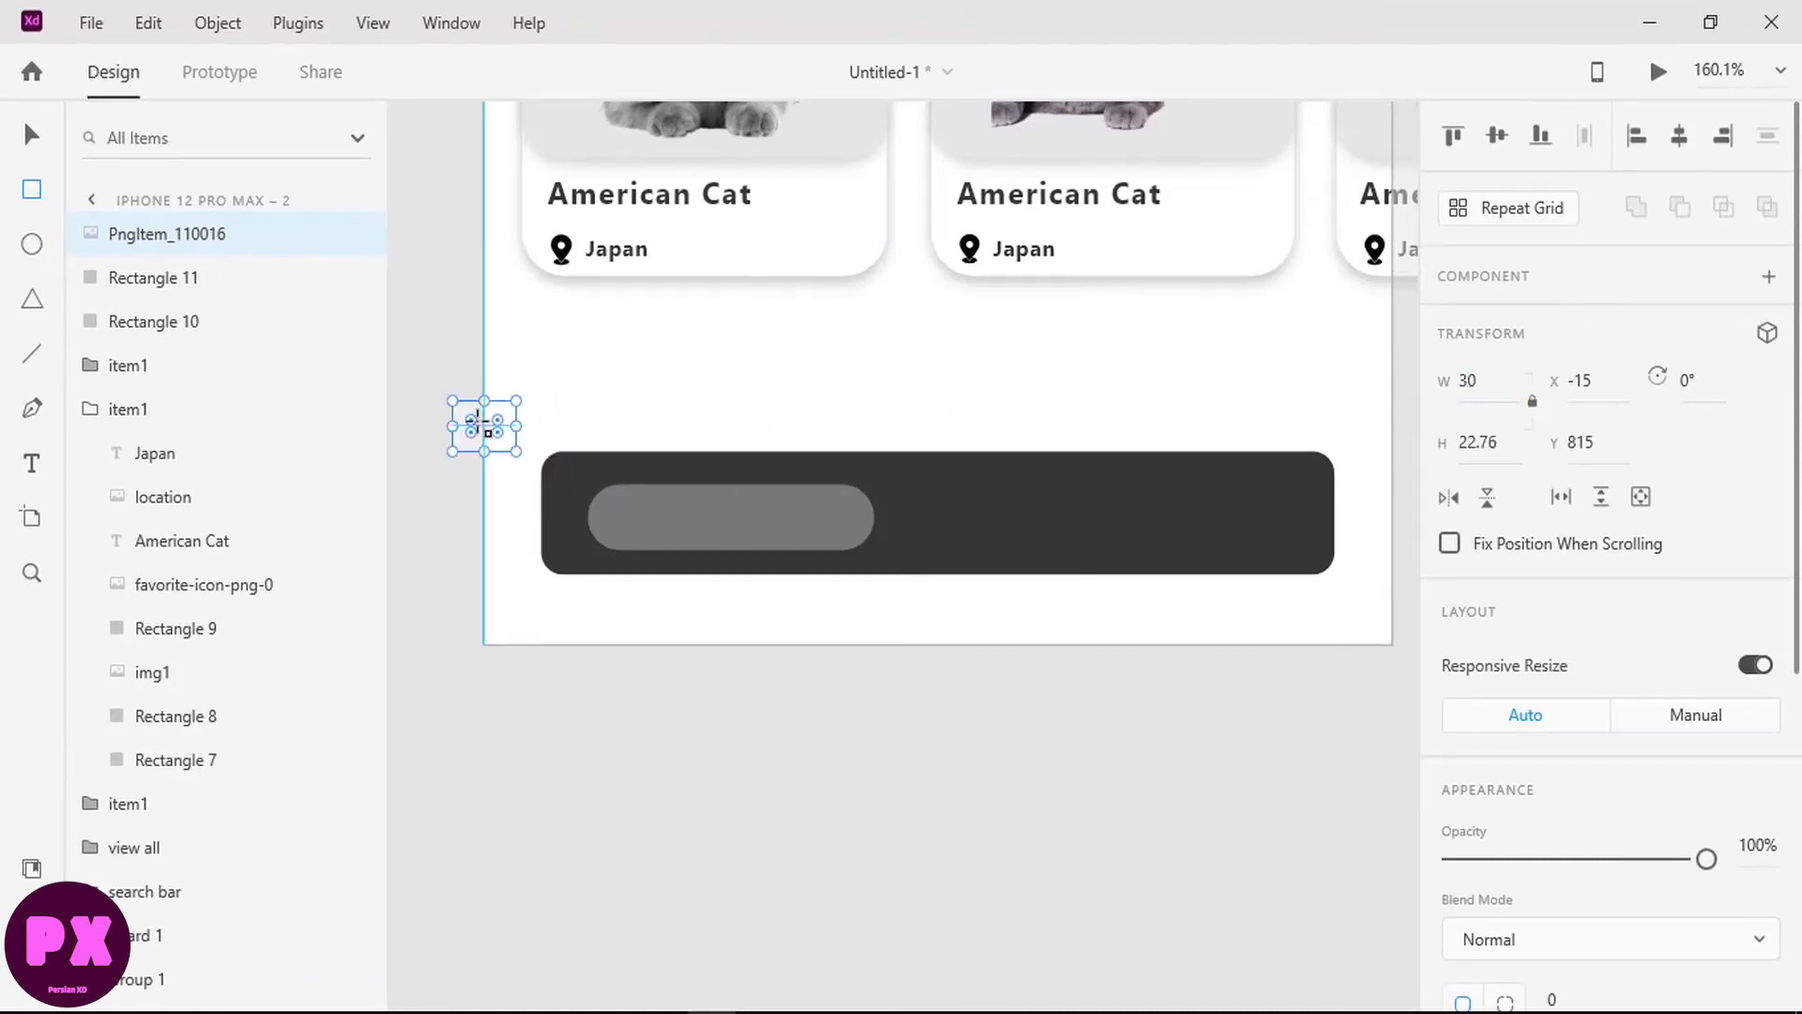
Step: Move the camera icon onto the grey pill and centre the two on each other vertically and horizontally
key("v")
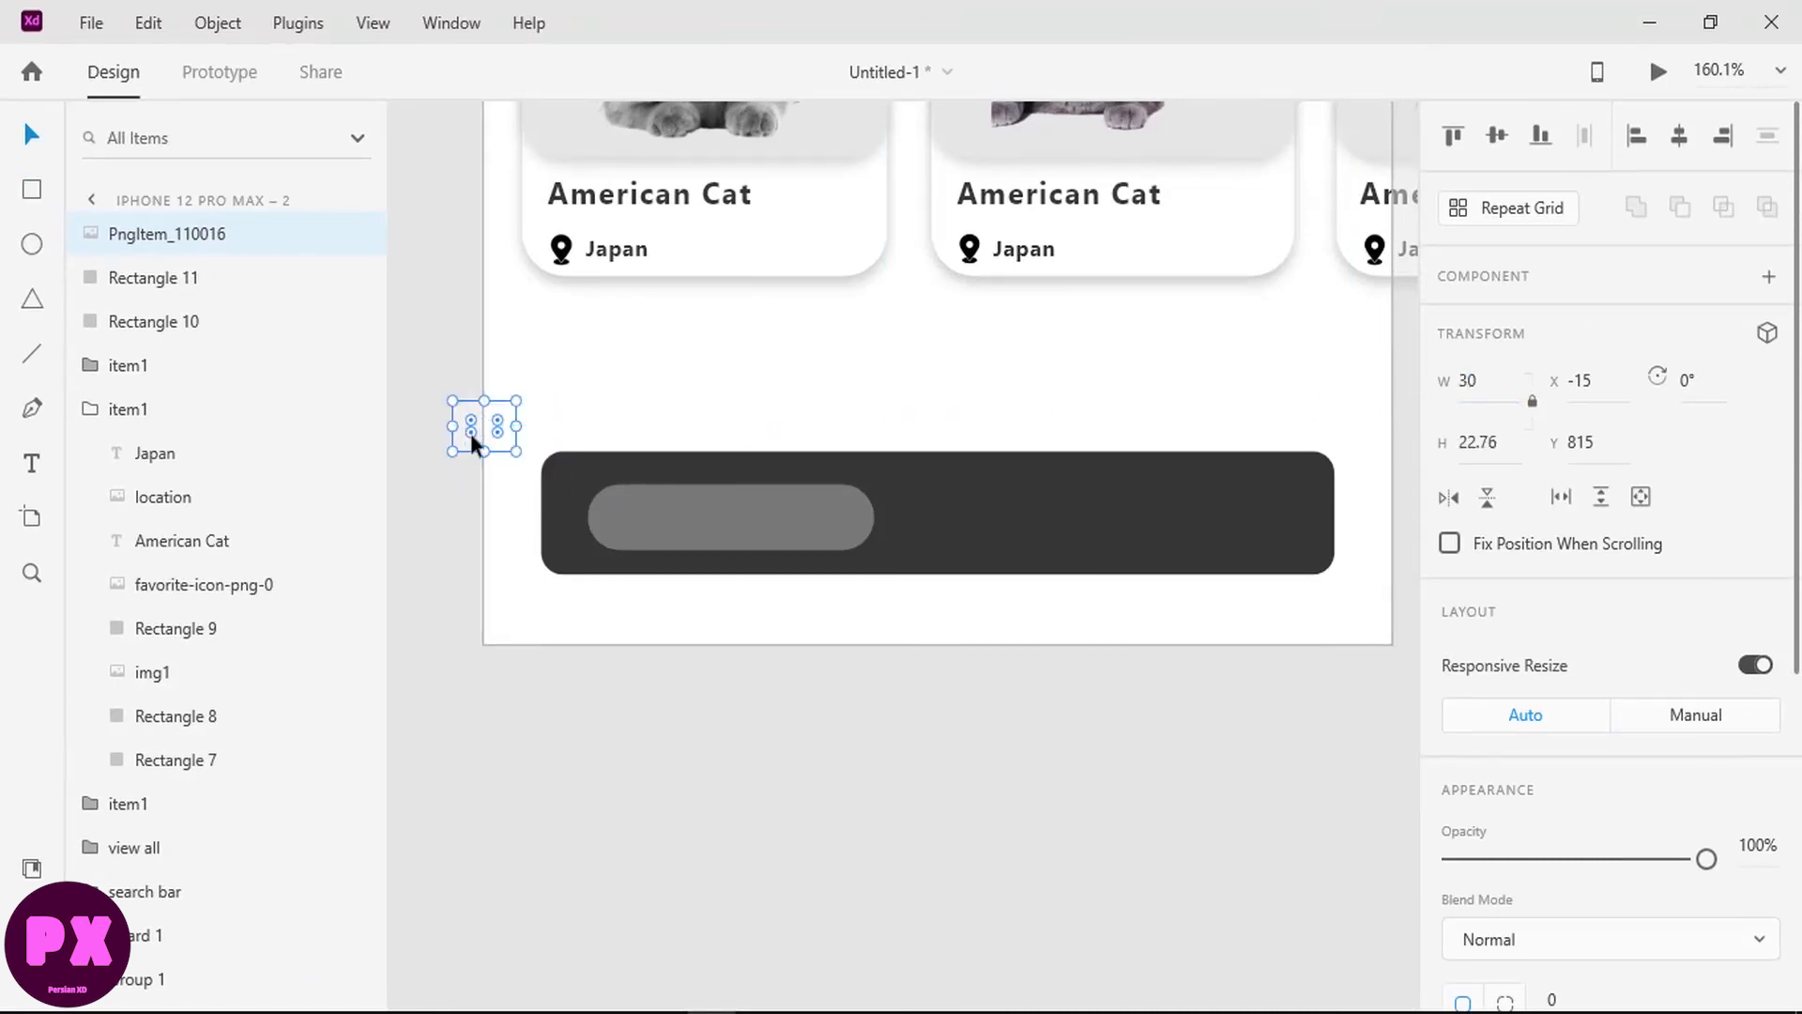
left_click_drag(470, 431, 700, 520)
left_click(808, 508, "shift")
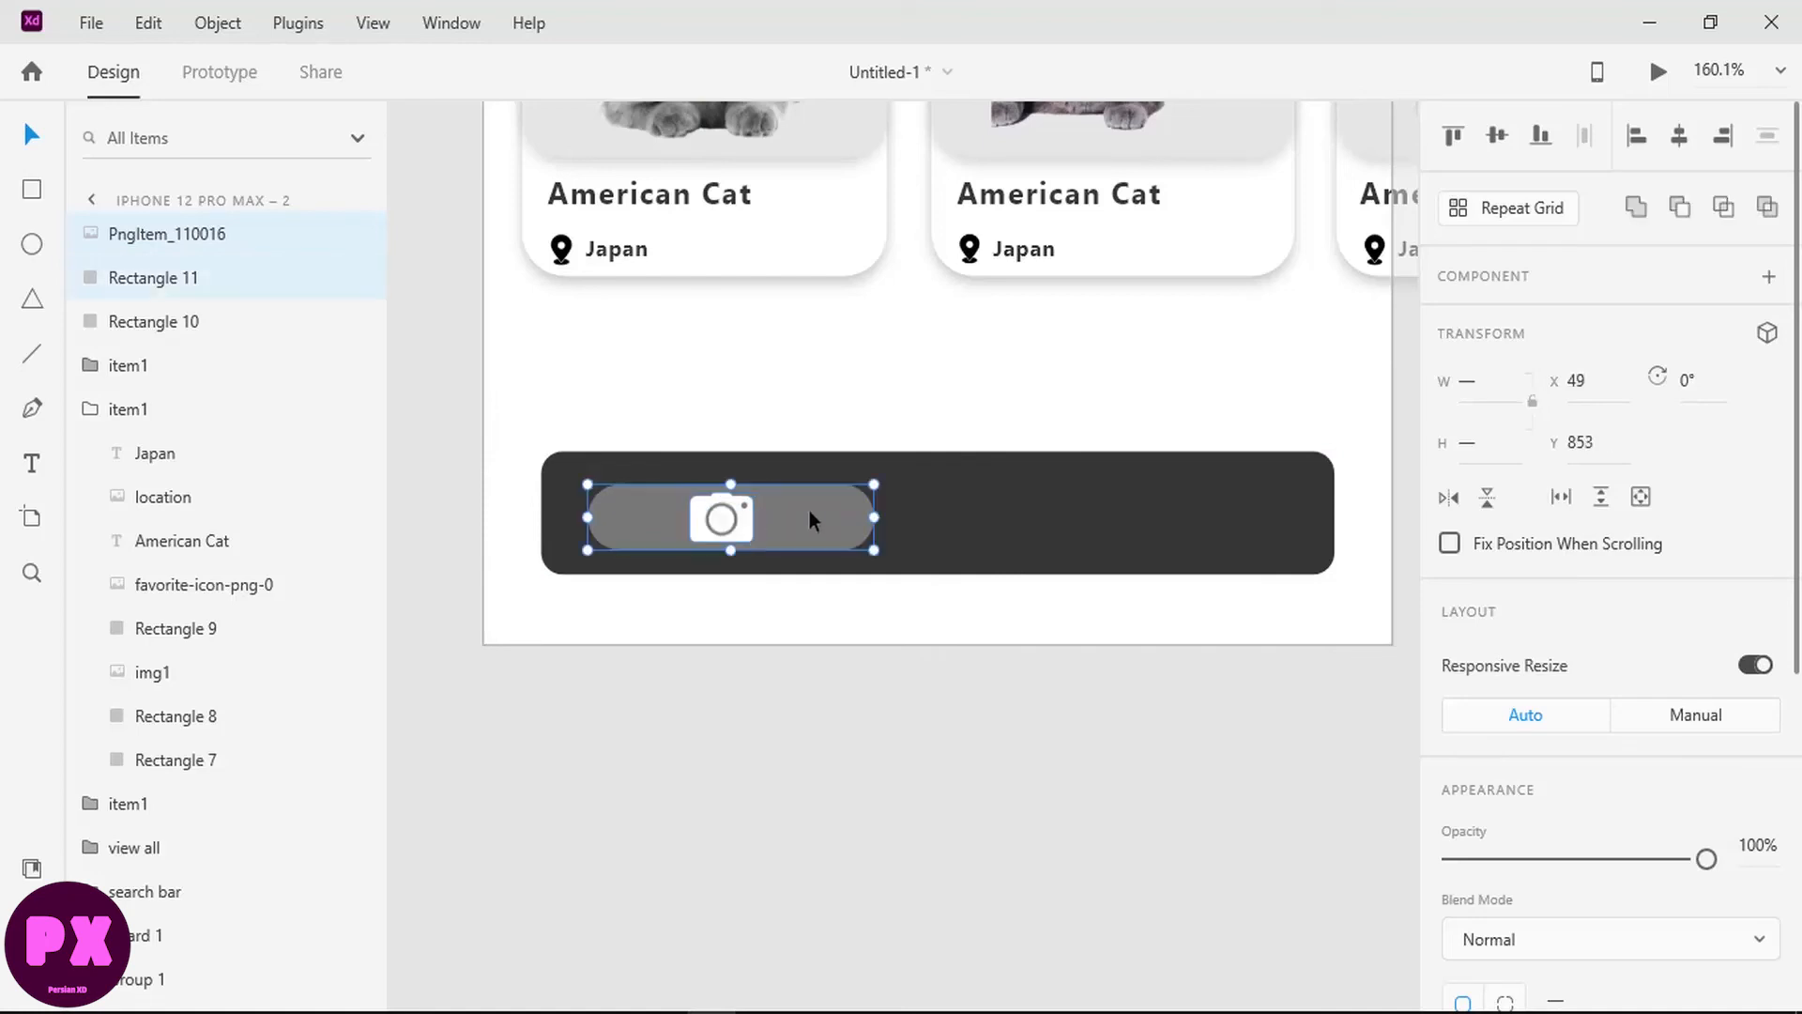
left_click(1497, 135)
left_click(1679, 137)
key("Escape")
Step: Set the camera icon's width to 25 and centre it on the grey pill again in both directions
left_click(740, 516)
left_click(1466, 383)
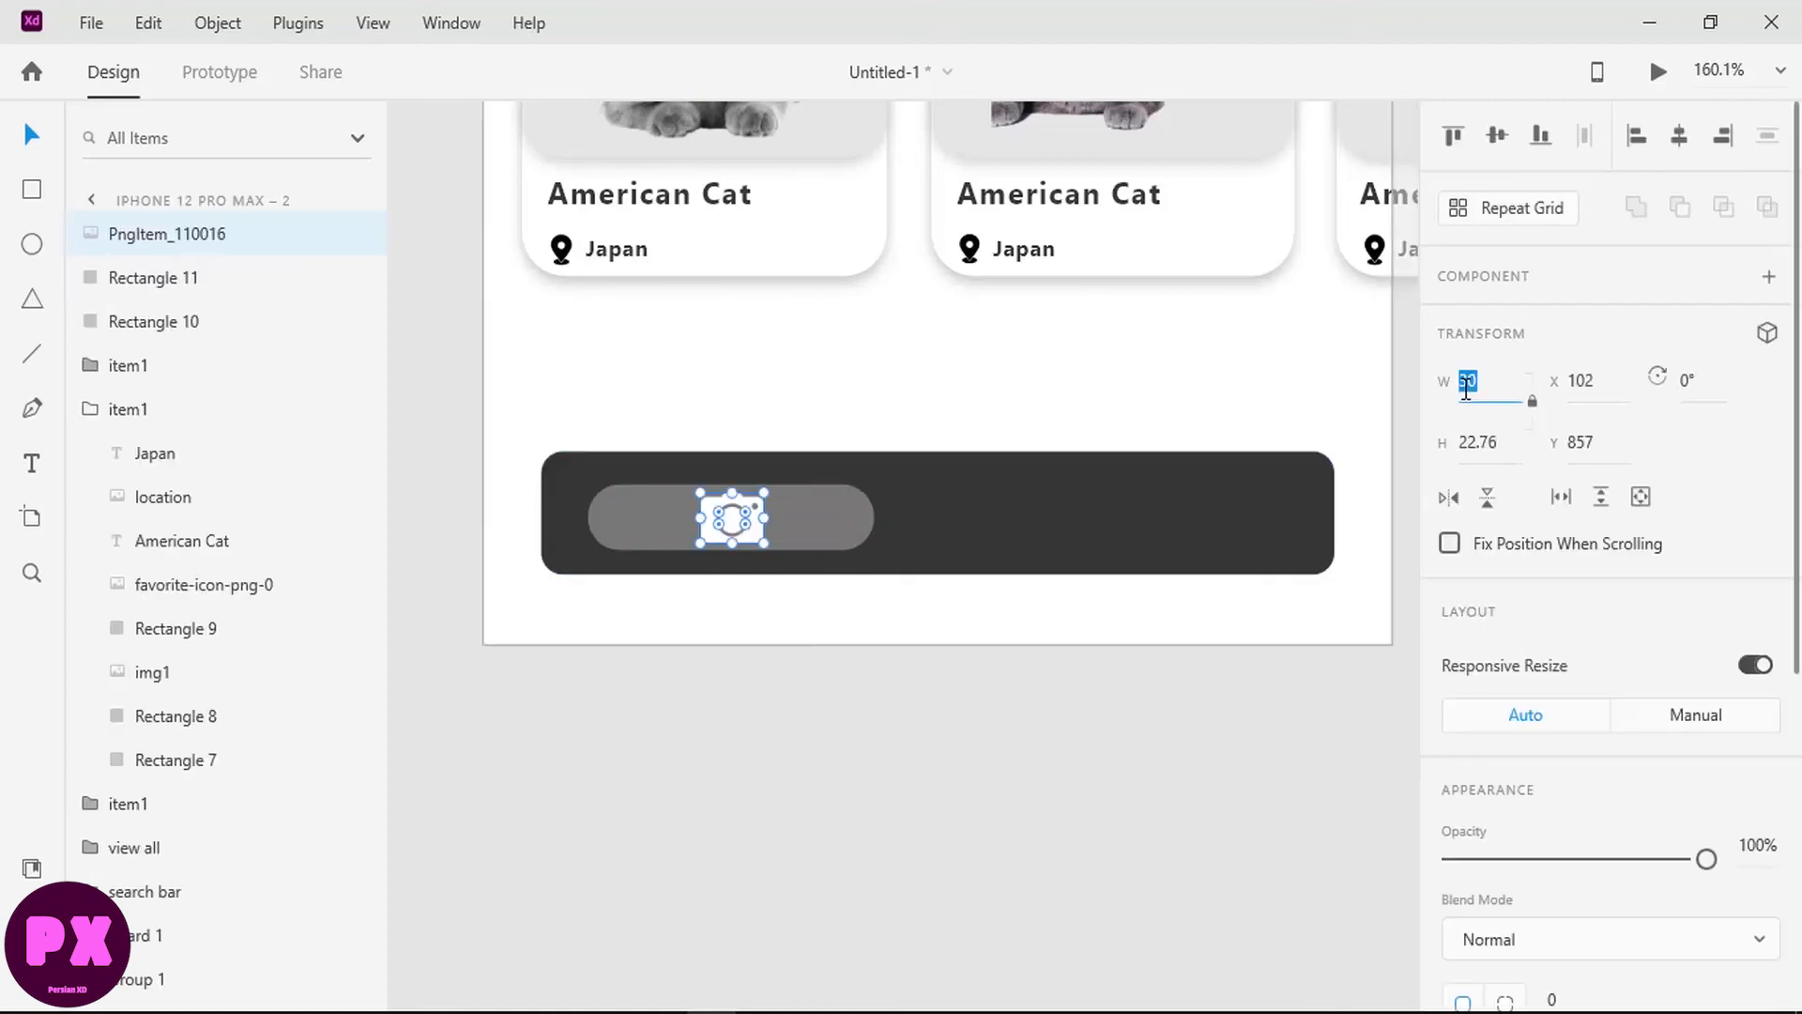
type("25")
key("Return")
left_click(822, 537, "shift")
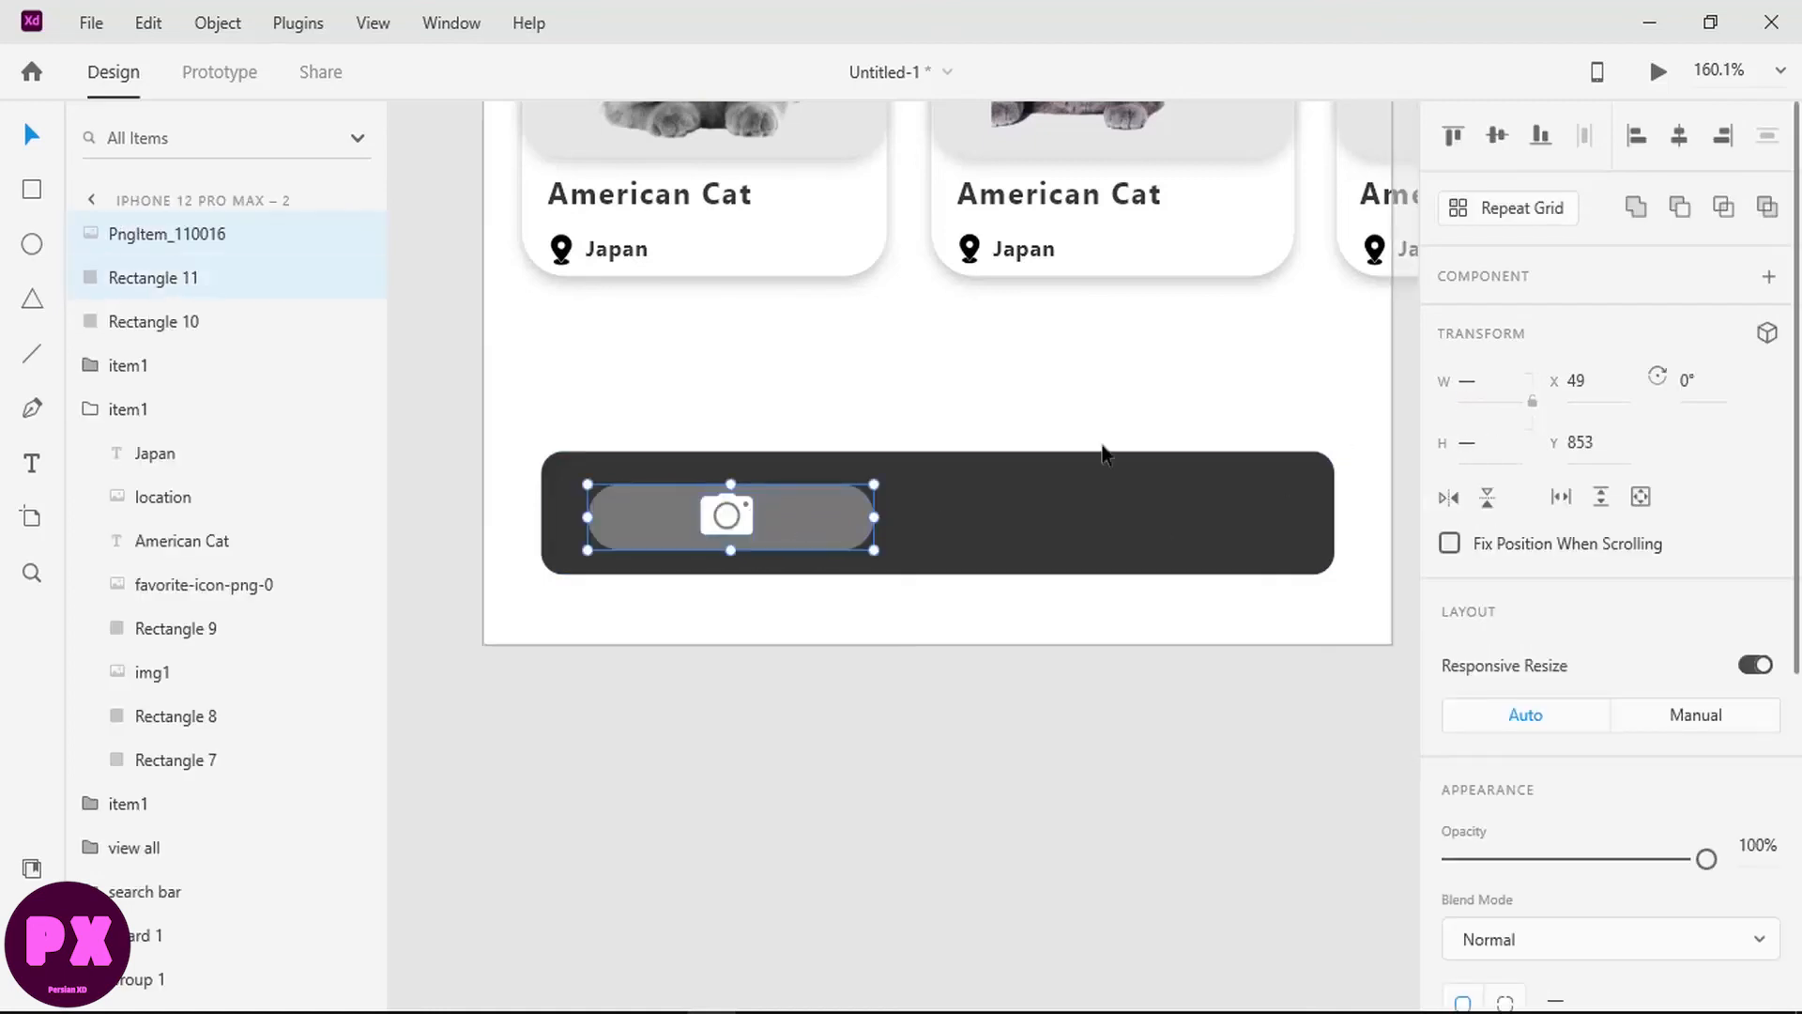
left_click(1497, 137)
left_click(1679, 136)
Step: Import the padlock icon pngkit_padlock-icon-png_3331142 from the desktop, set its width to 50 and place it on the dark bar beside the grey pill
left_click(1710, 22)
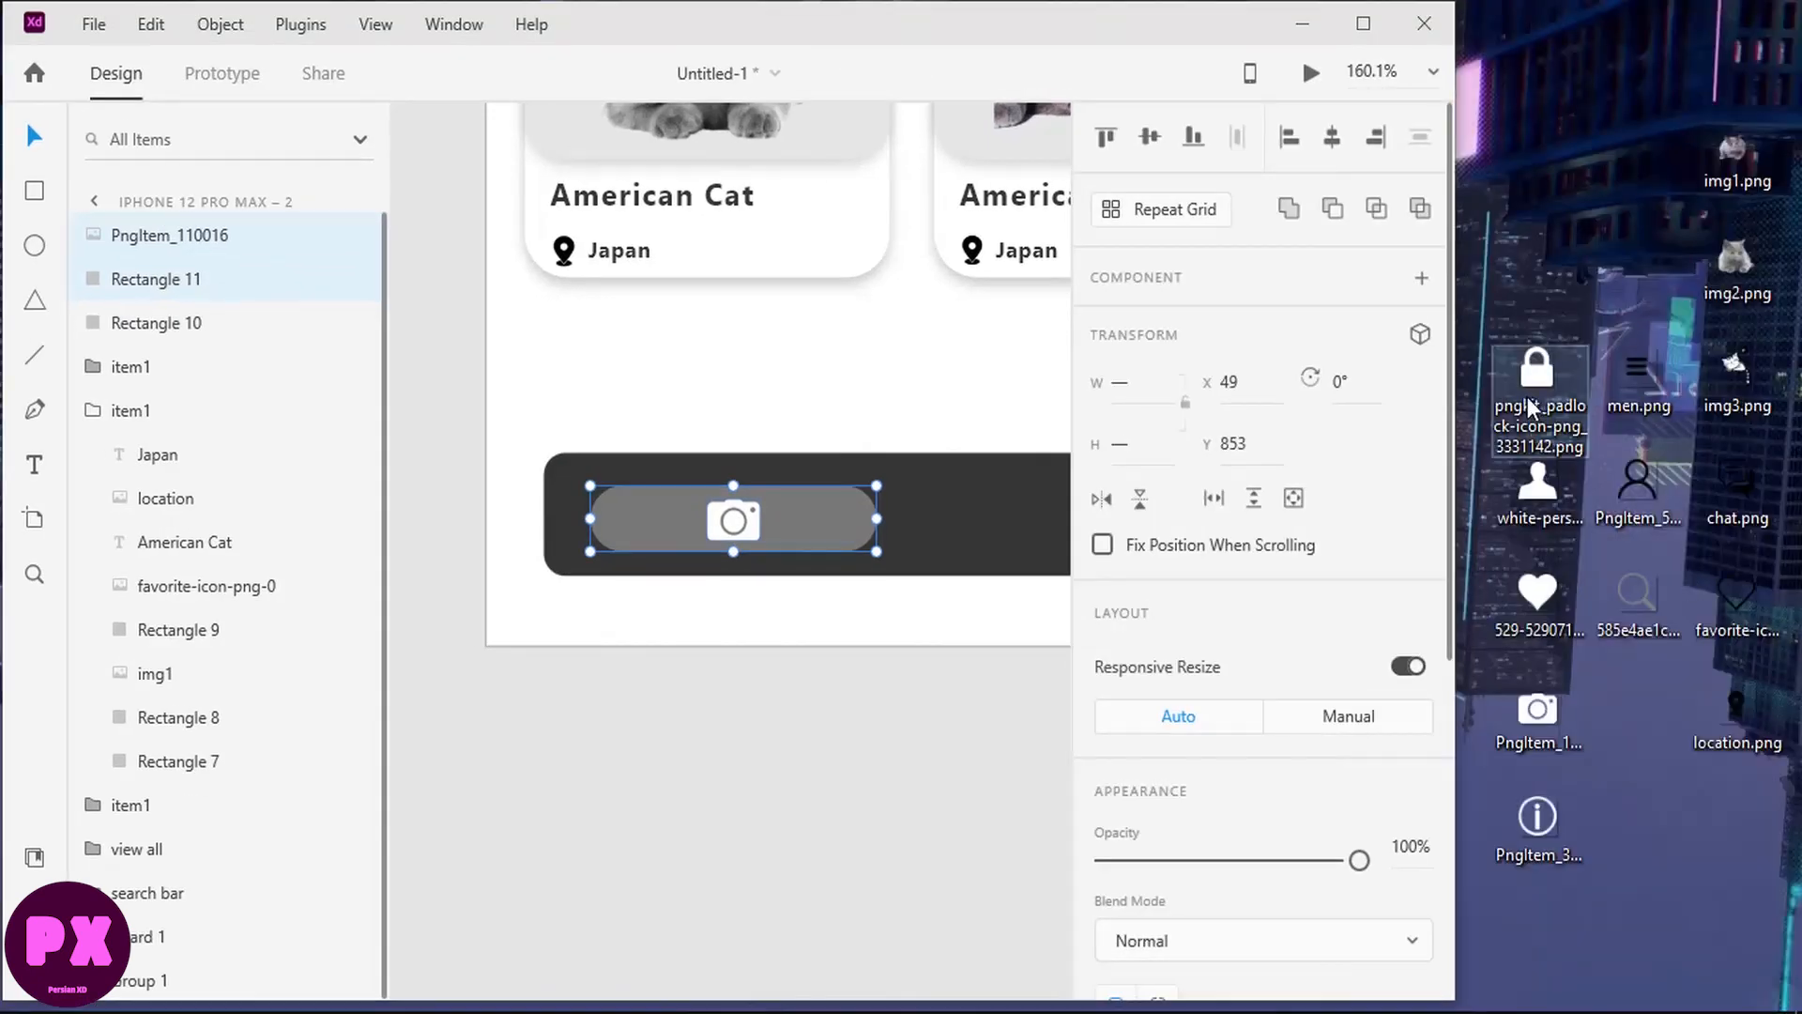
left_click_drag(1527, 406, 729, 684)
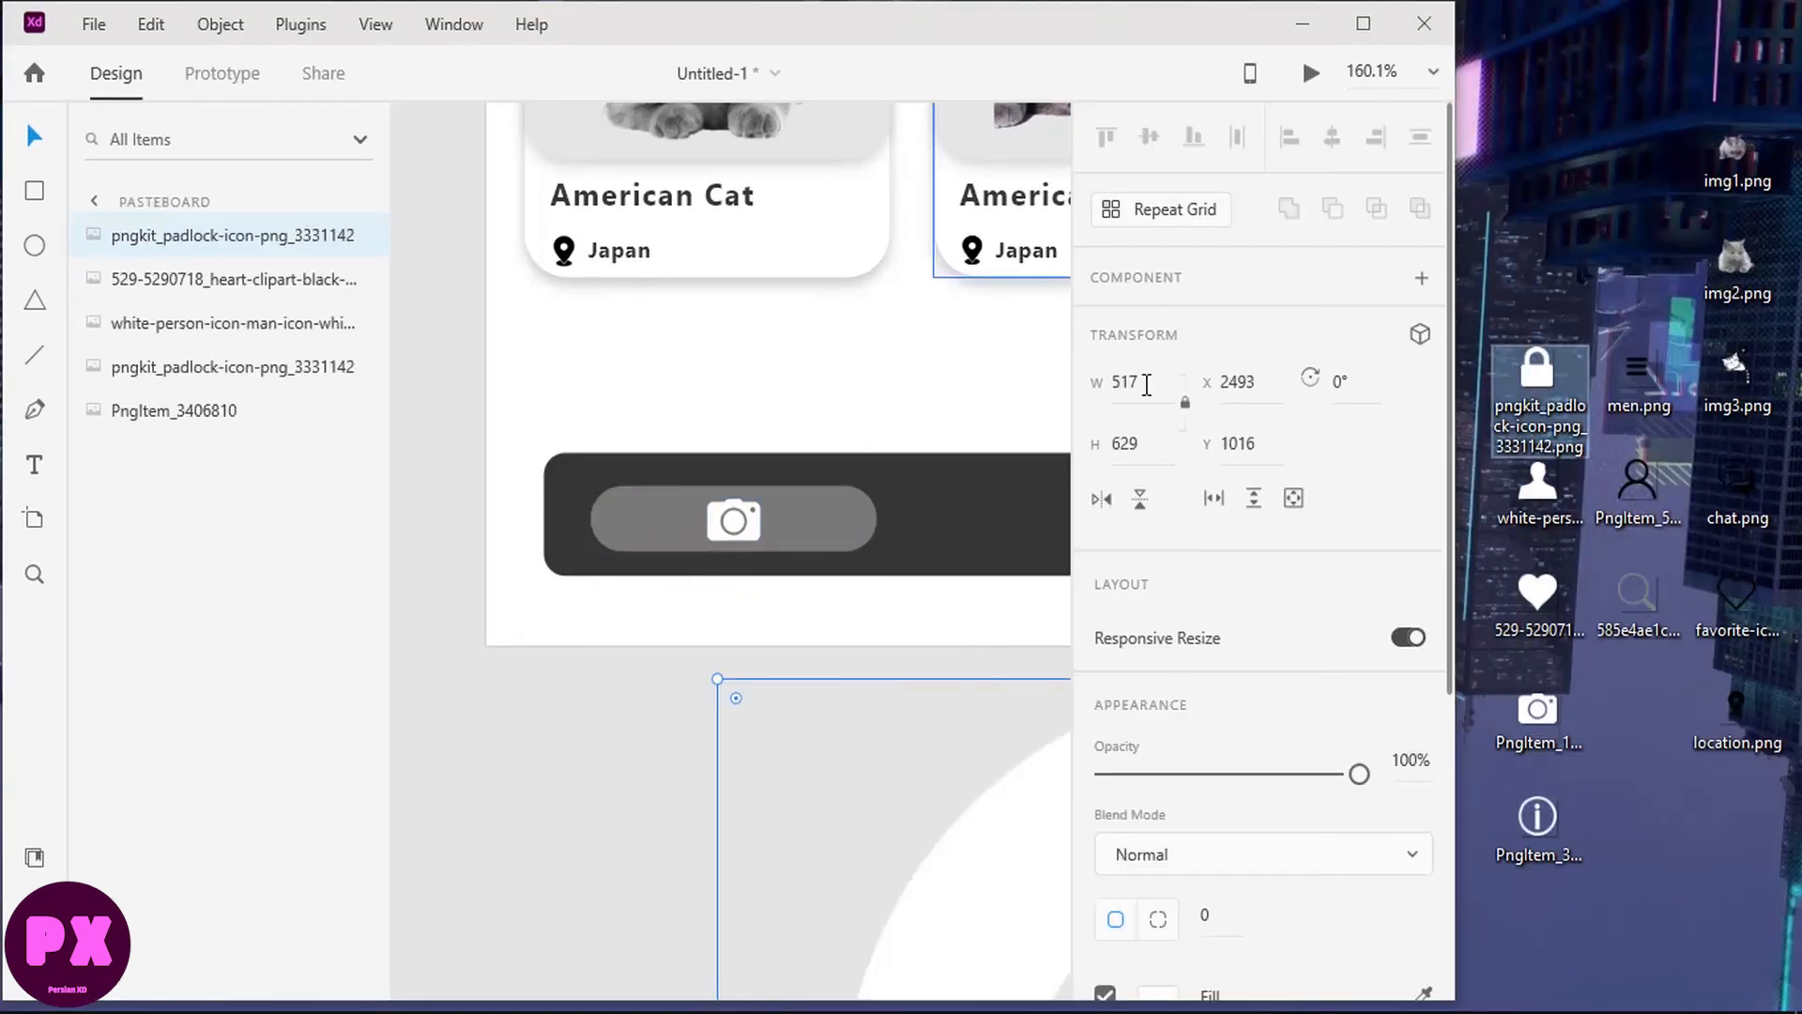
double_click(1146, 384)
type("50")
key("Return")
left_click_drag(728, 786, 912, 532)
Step: Import the white person icon from the desktop, set its width to 20 and place it on the dark bar beside the padlock
left_click_drag(1501, 512, 732, 740)
double_click(1154, 387)
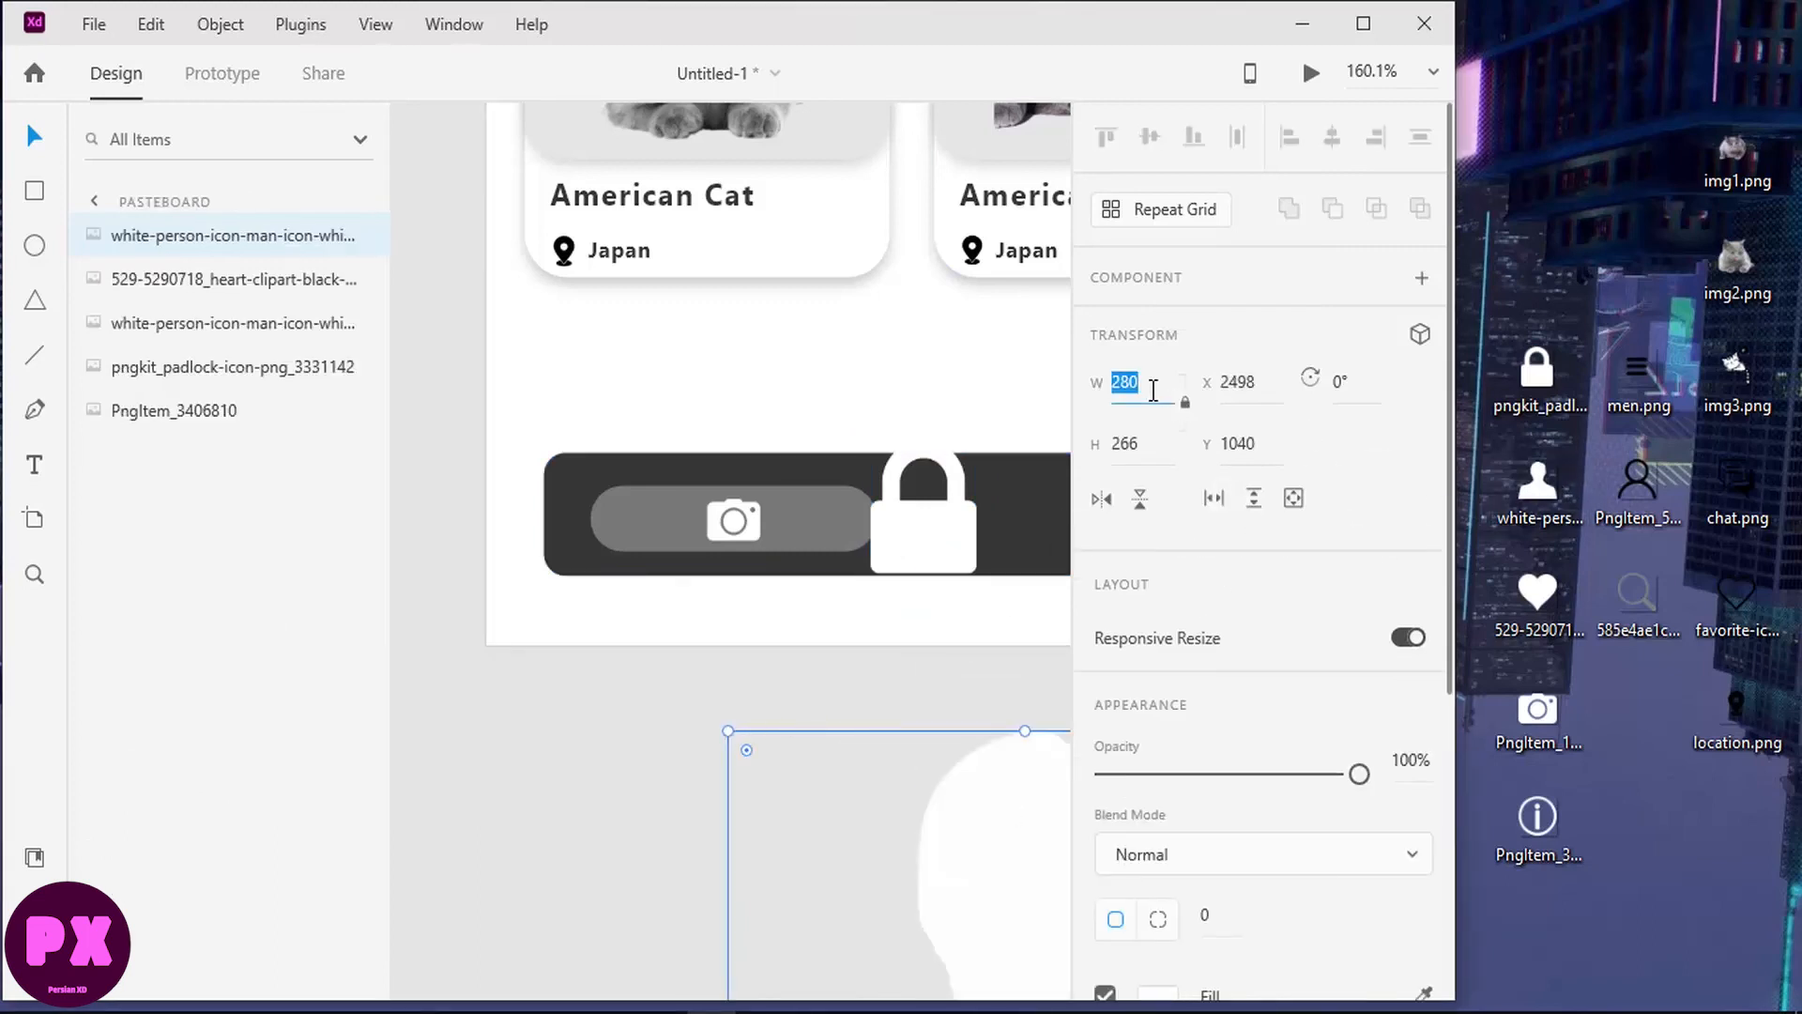
type("20")
key("Return")
left_click_drag(751, 750, 1021, 519)
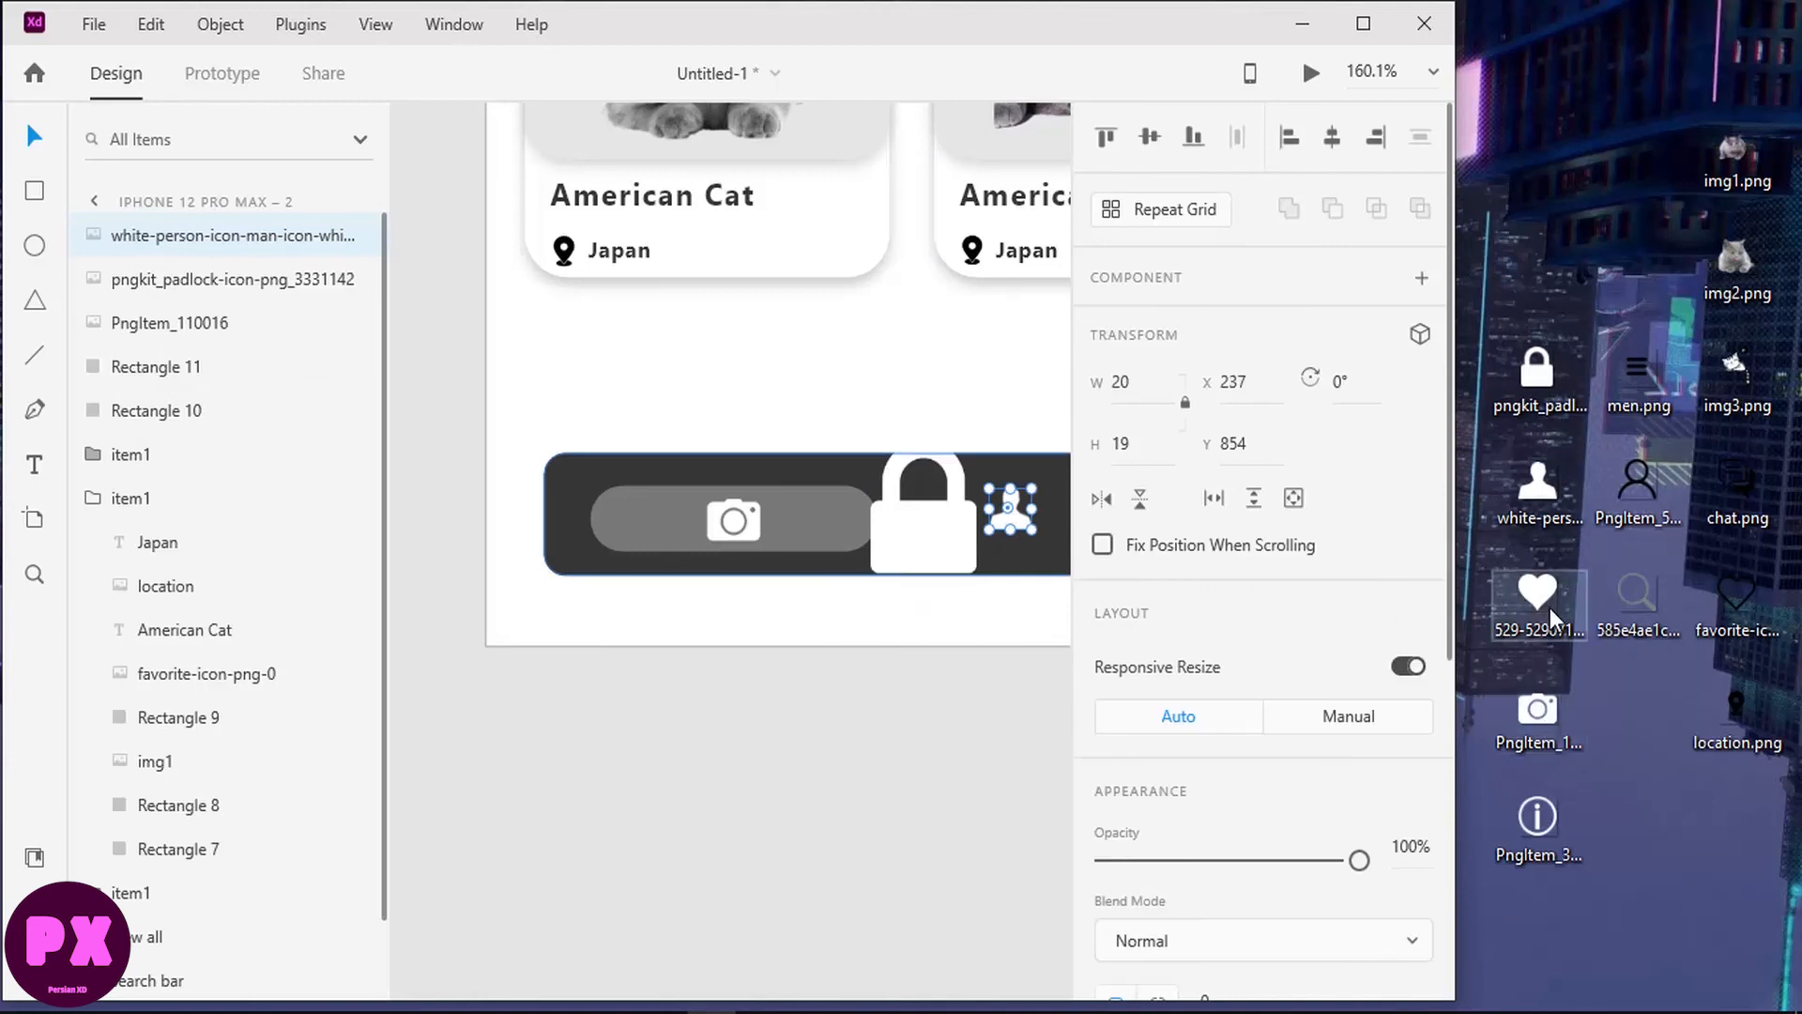
Step: Import the white heart icon from the desktop, set its width to 100 and place it over the far end of the dark bar
left_click_drag(1551, 617, 833, 704)
left_click(1131, 380)
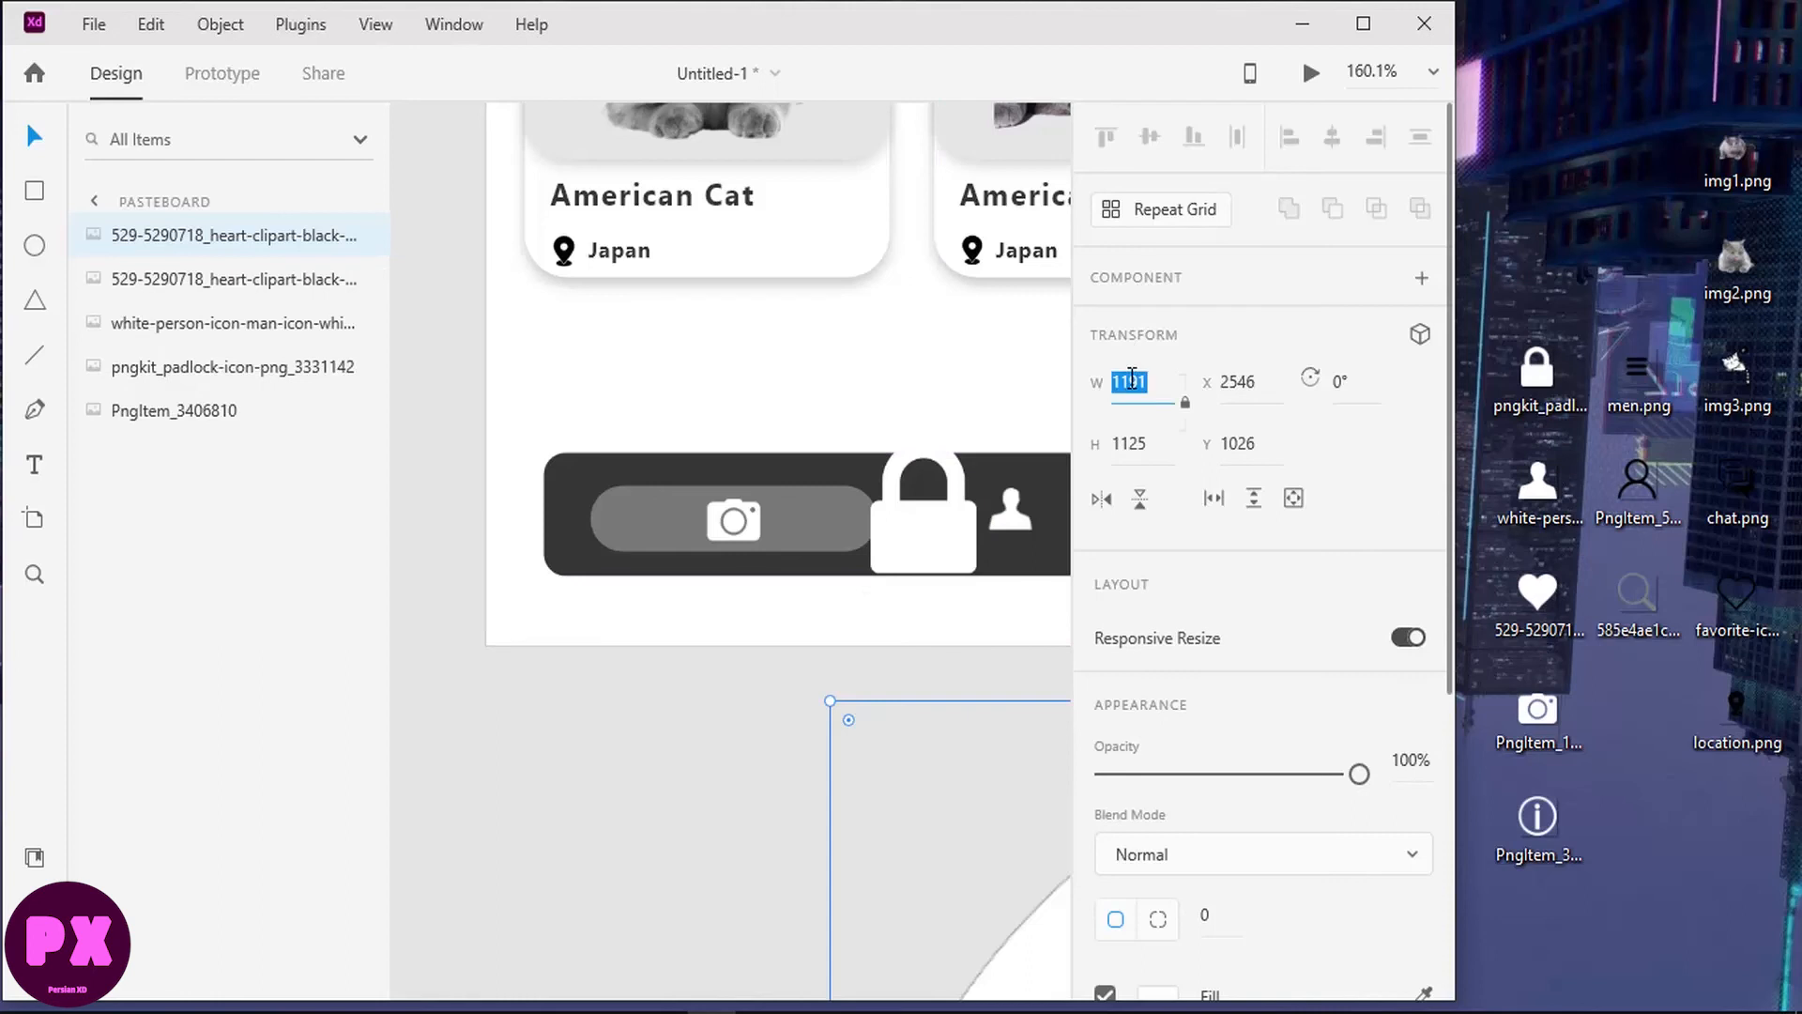
type("100")
key("Return")
left_click(1363, 24)
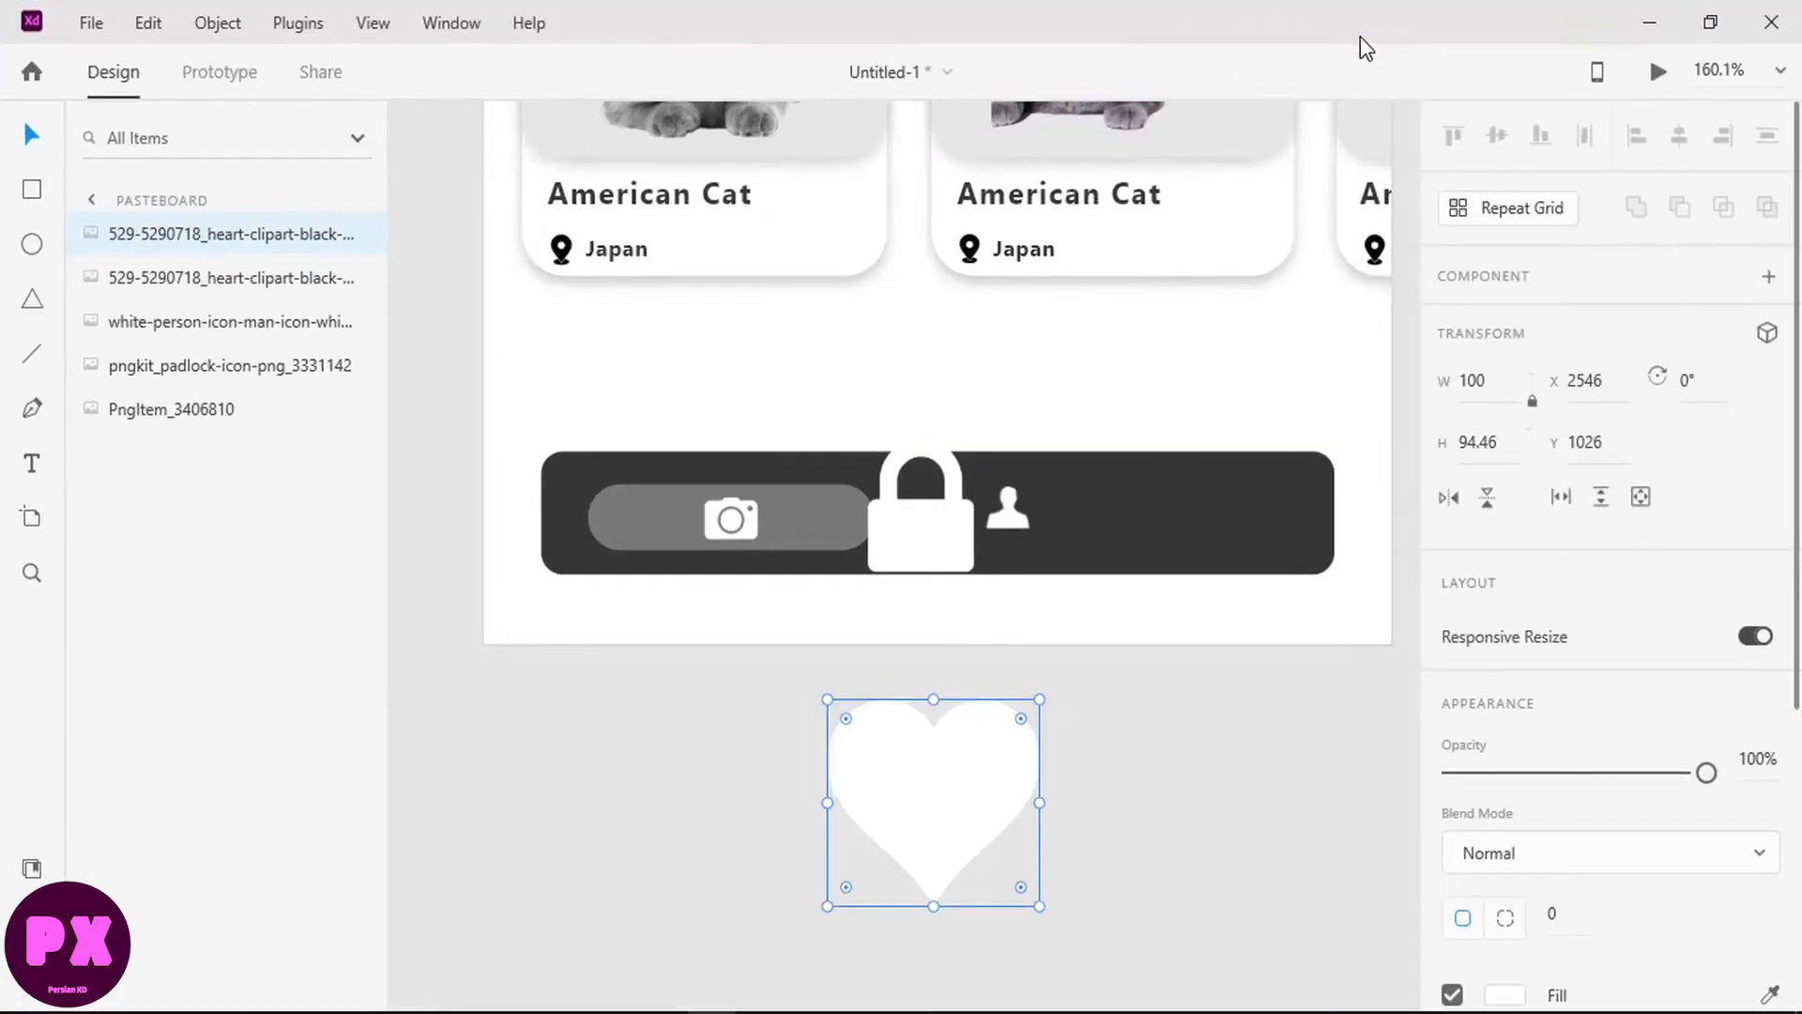
left_click_drag(970, 772, 1264, 520)
Step: Scale the padlock icon to a width of 20 and move it into the gap between the grey pill and the person icon
left_click(893, 514)
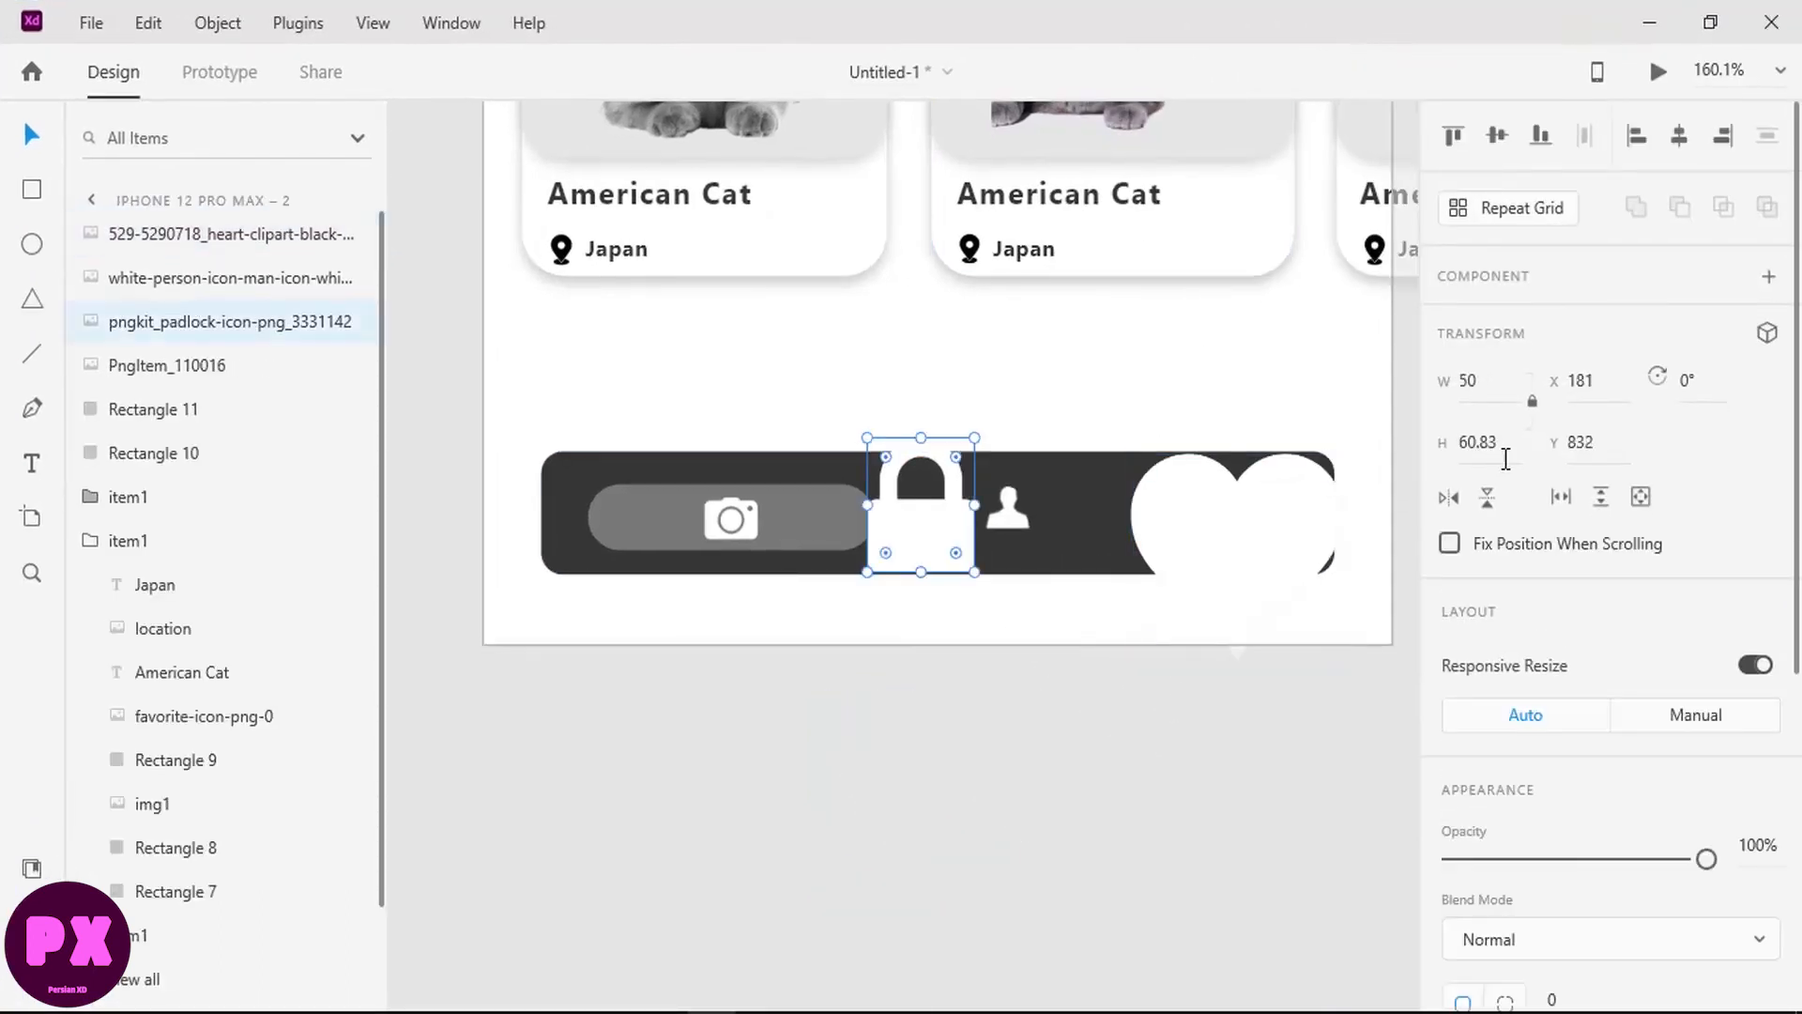
left_click(1477, 381)
type("30")
key("Return")
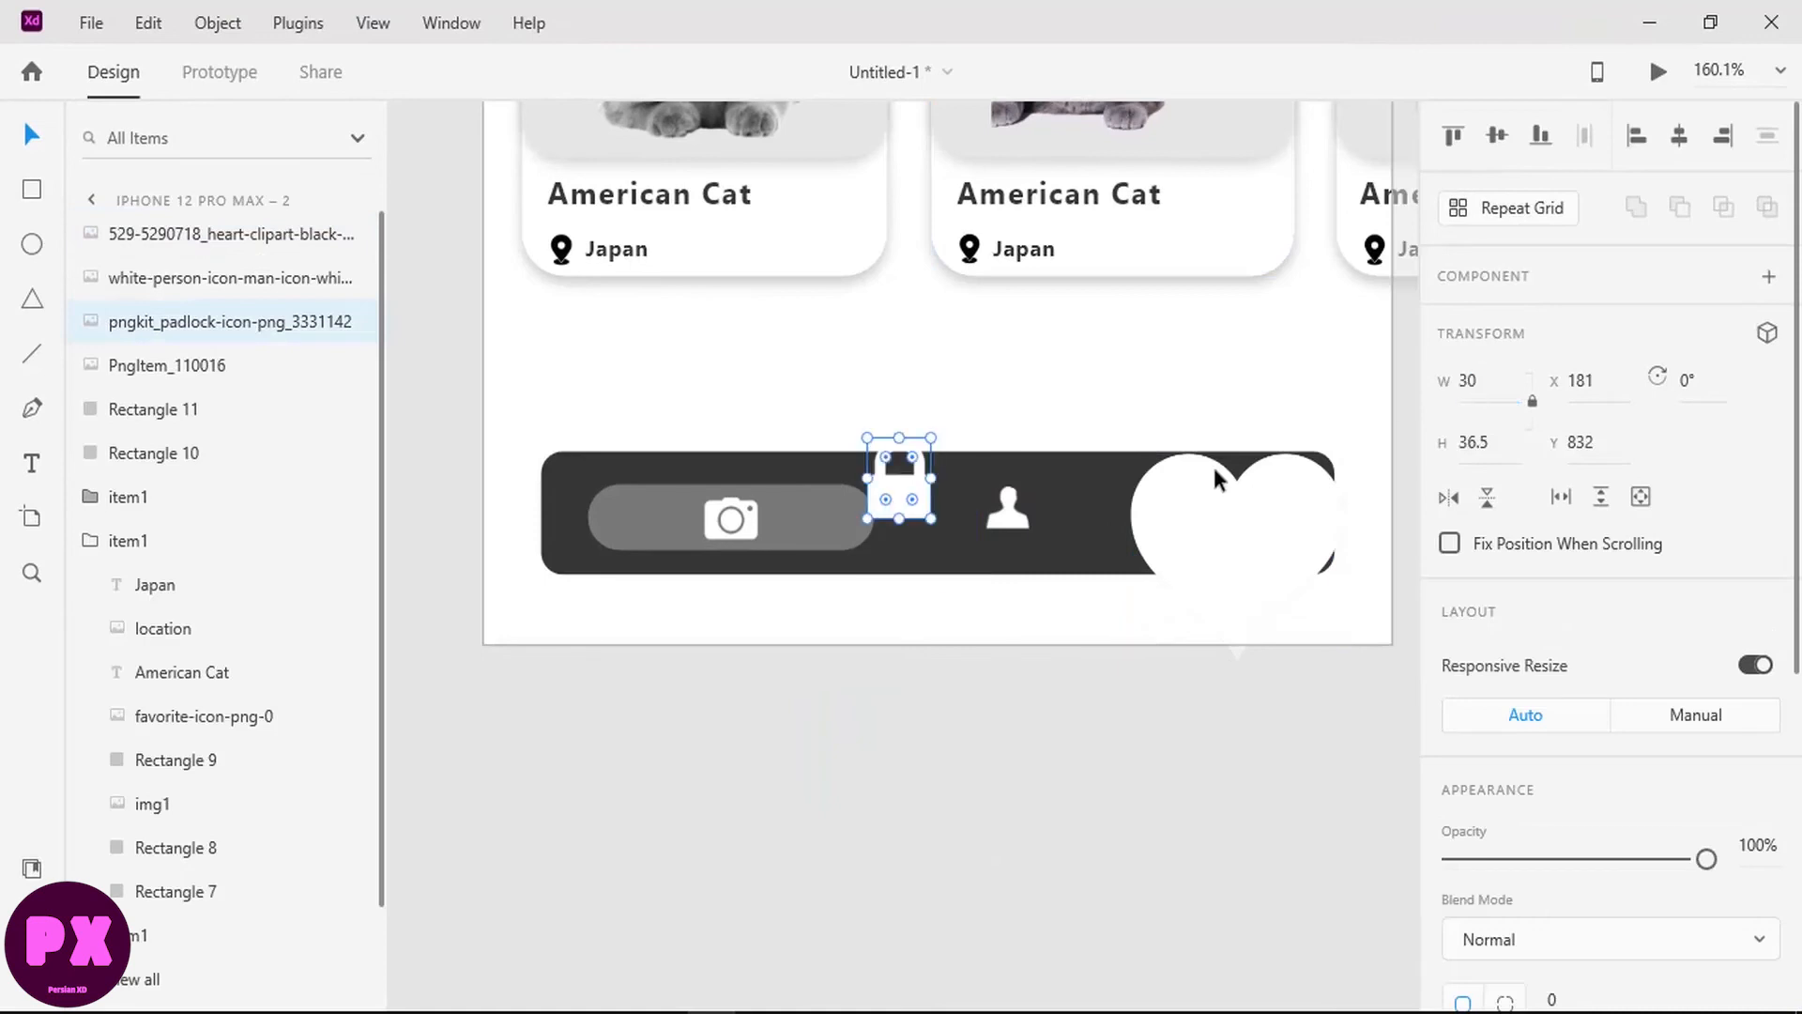
left_click_drag(892, 480, 939, 521)
left_click(1471, 381)
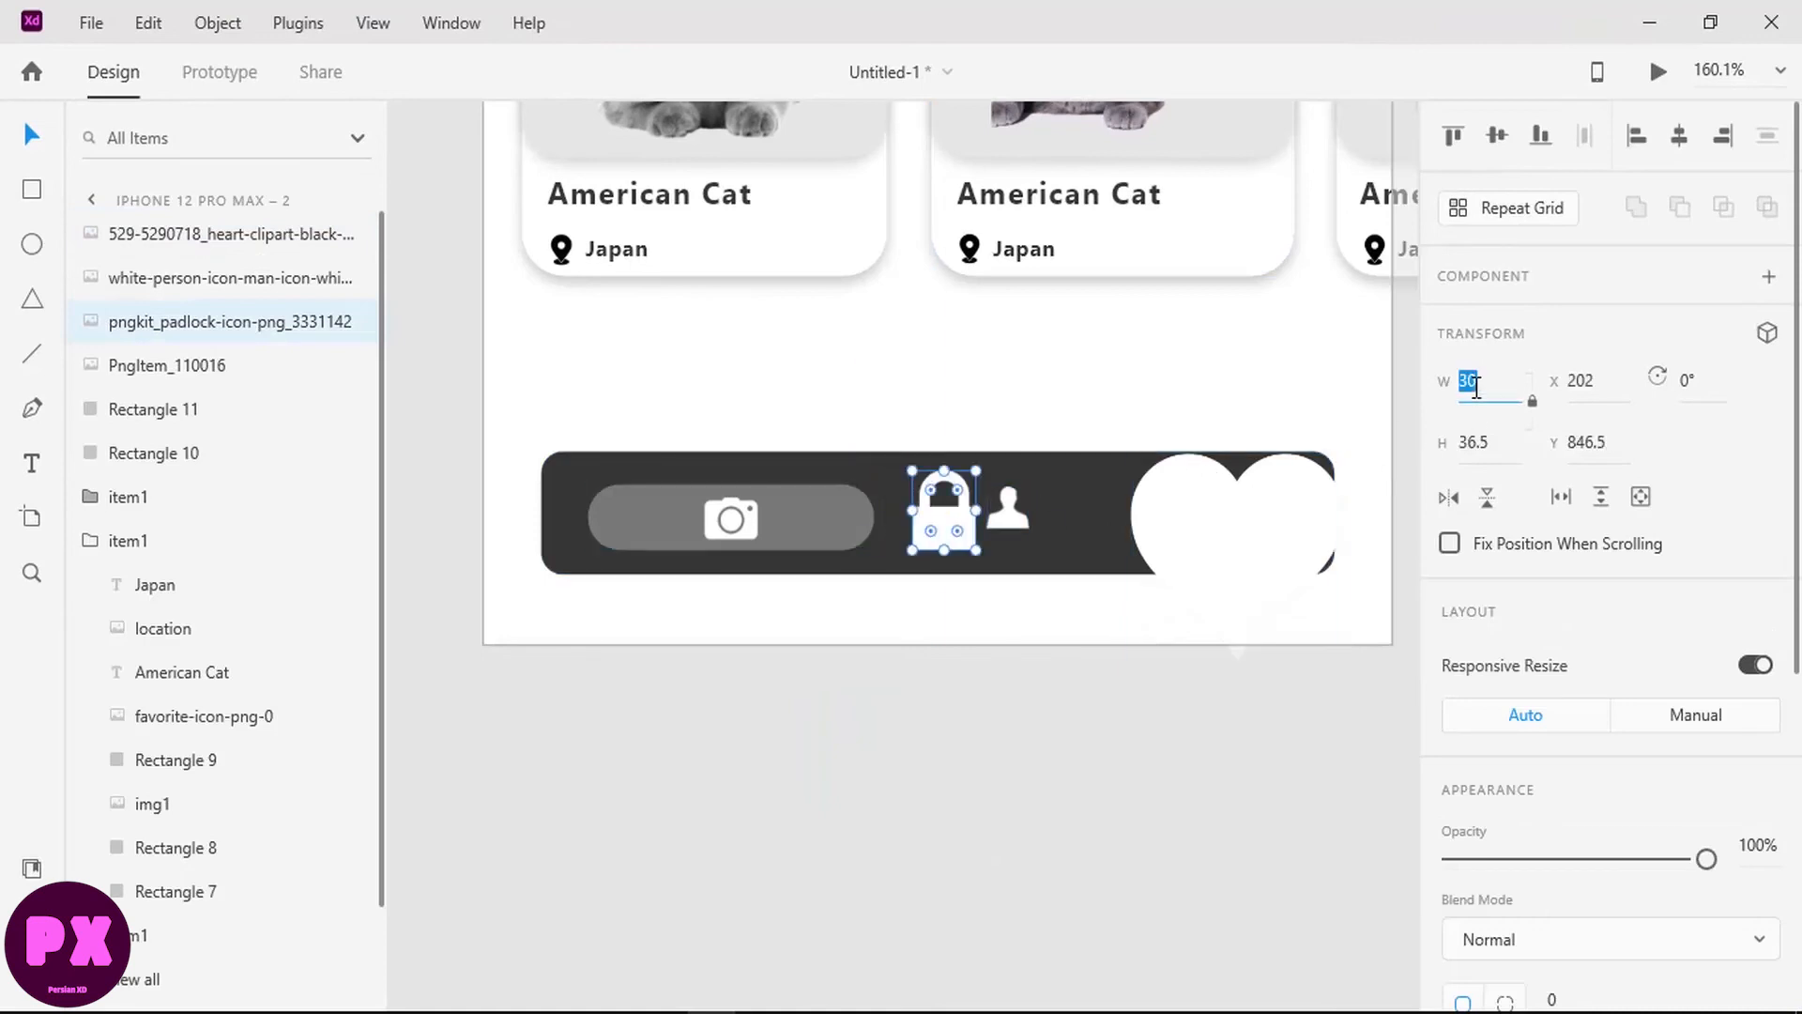
type("20")
key("Return")
Step: Move the person icon further from the padlock, towards the heart, and set its width to 25
left_click(1009, 512)
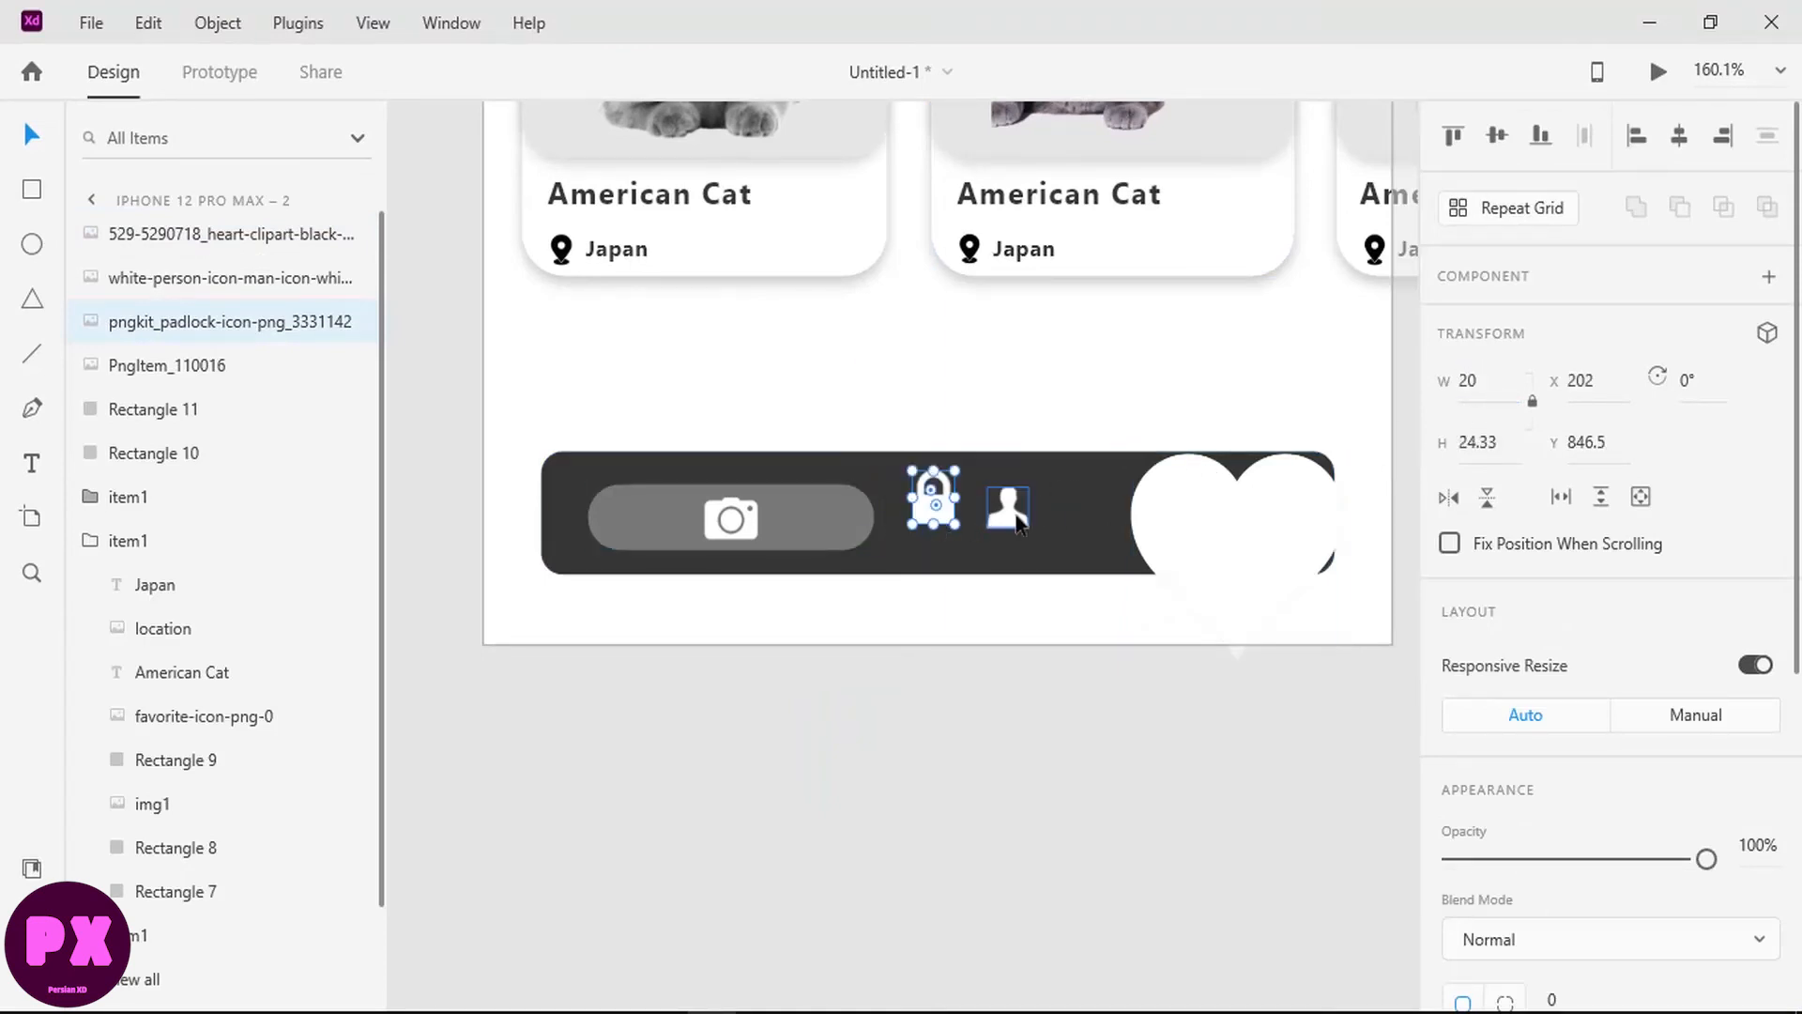
left_click_drag(1013, 518, 1075, 516)
left_click(1469, 382)
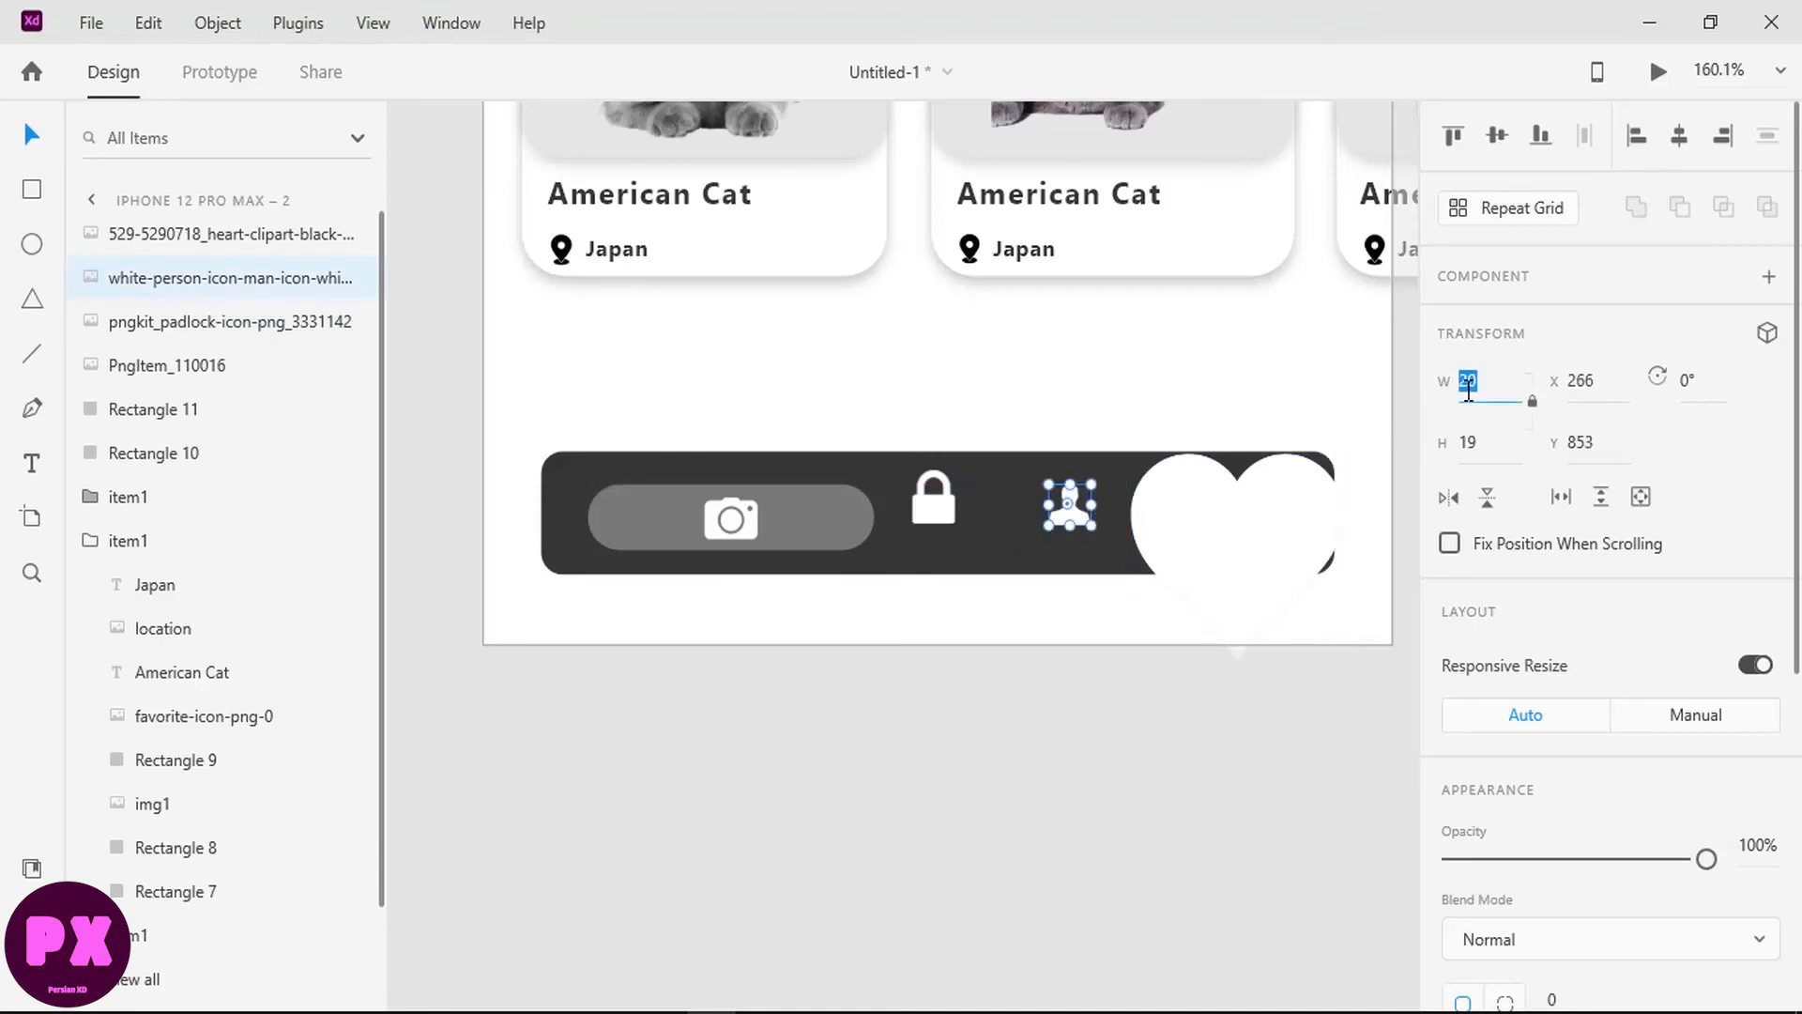
type("25")
key("Return")
Step: Scale the heart icon proportionally to a width of 25
left_click(1282, 531)
left_click(1499, 381)
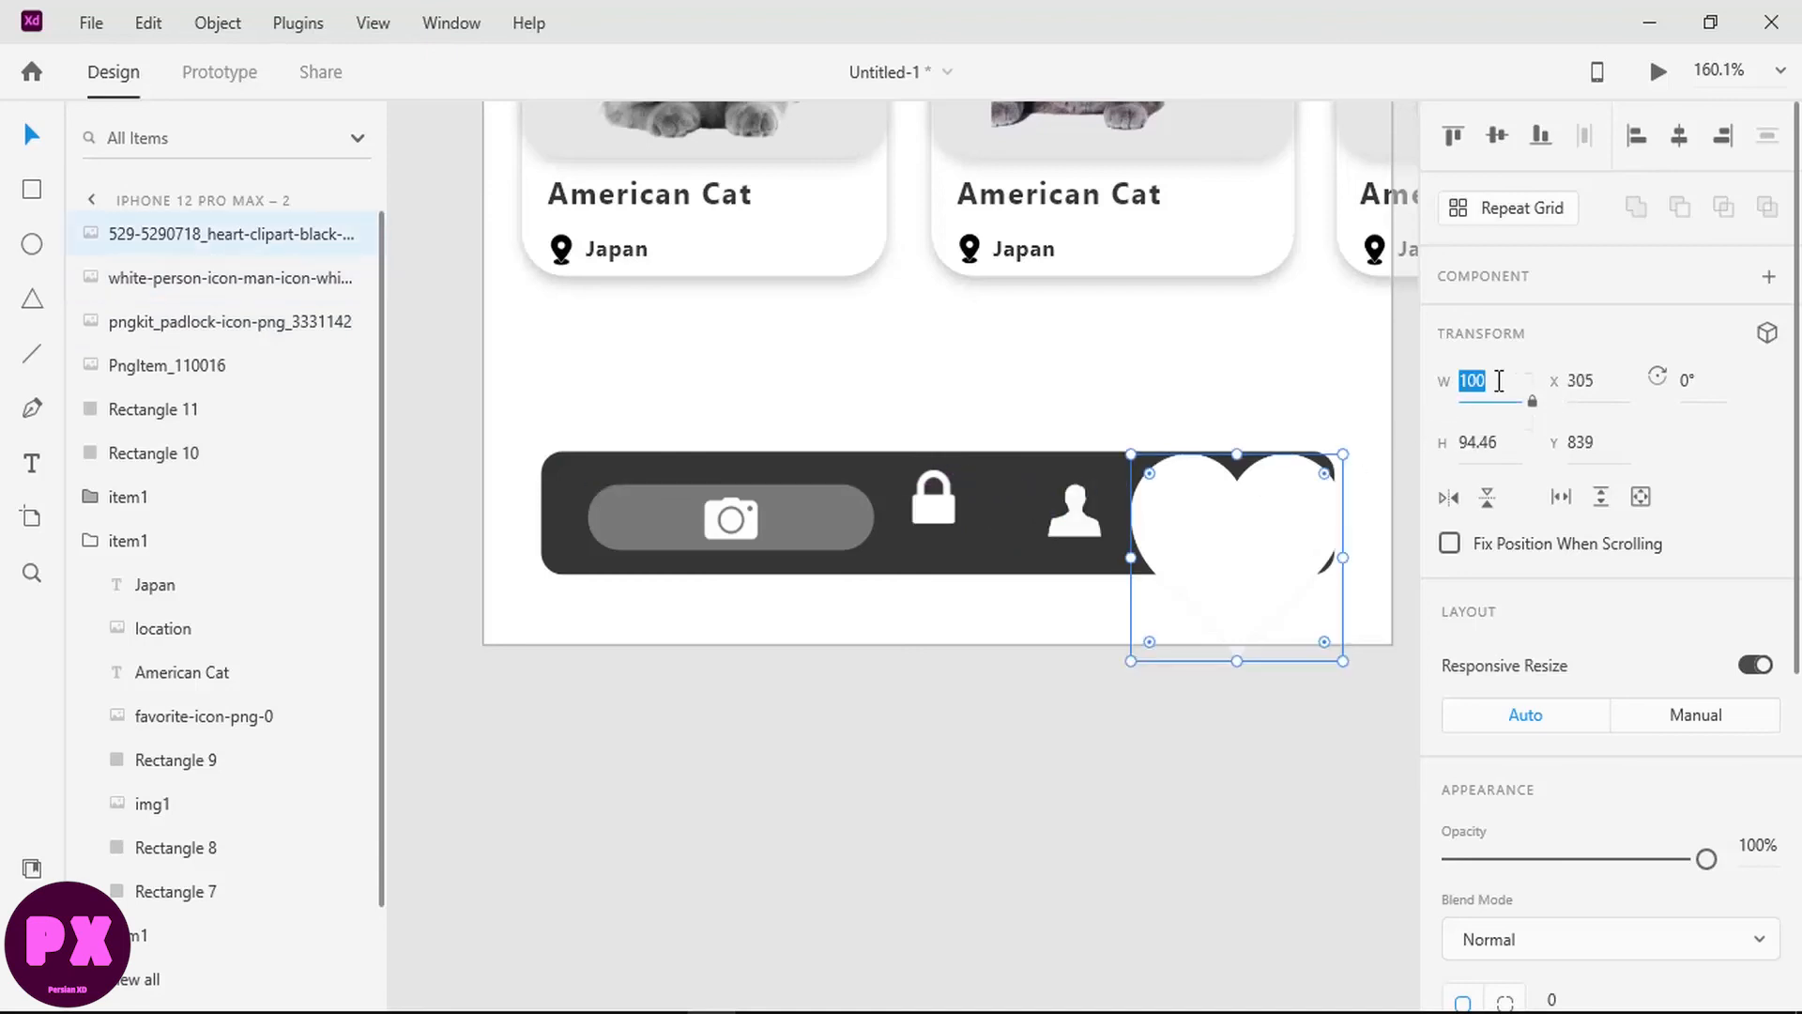
type("50")
key("Return")
left_click(1499, 382)
type("20")
key("Return")
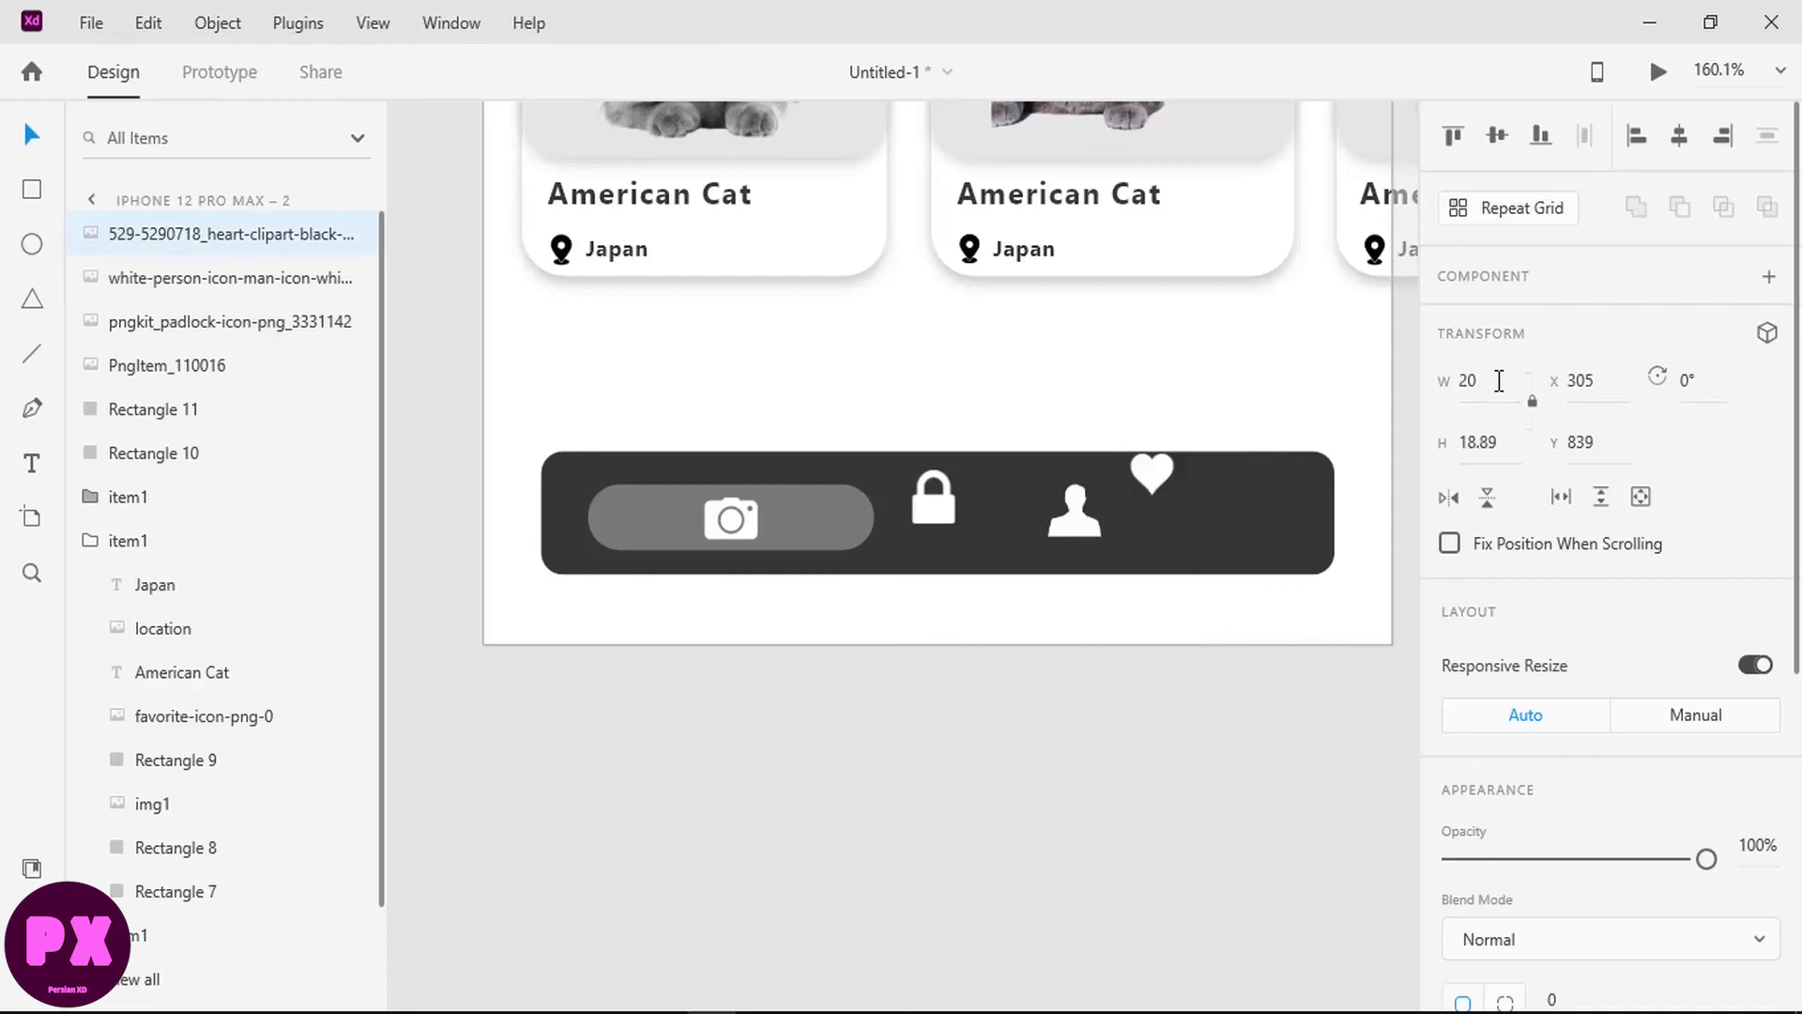
left_click(1499, 381)
type("25")
key("Return")
Step: Align the padlock, person and heart icons on their vertical middles, space them evenly and spread them wider across the dark bar
left_click(1070, 512, "shift")
left_click(934, 502, "shift")
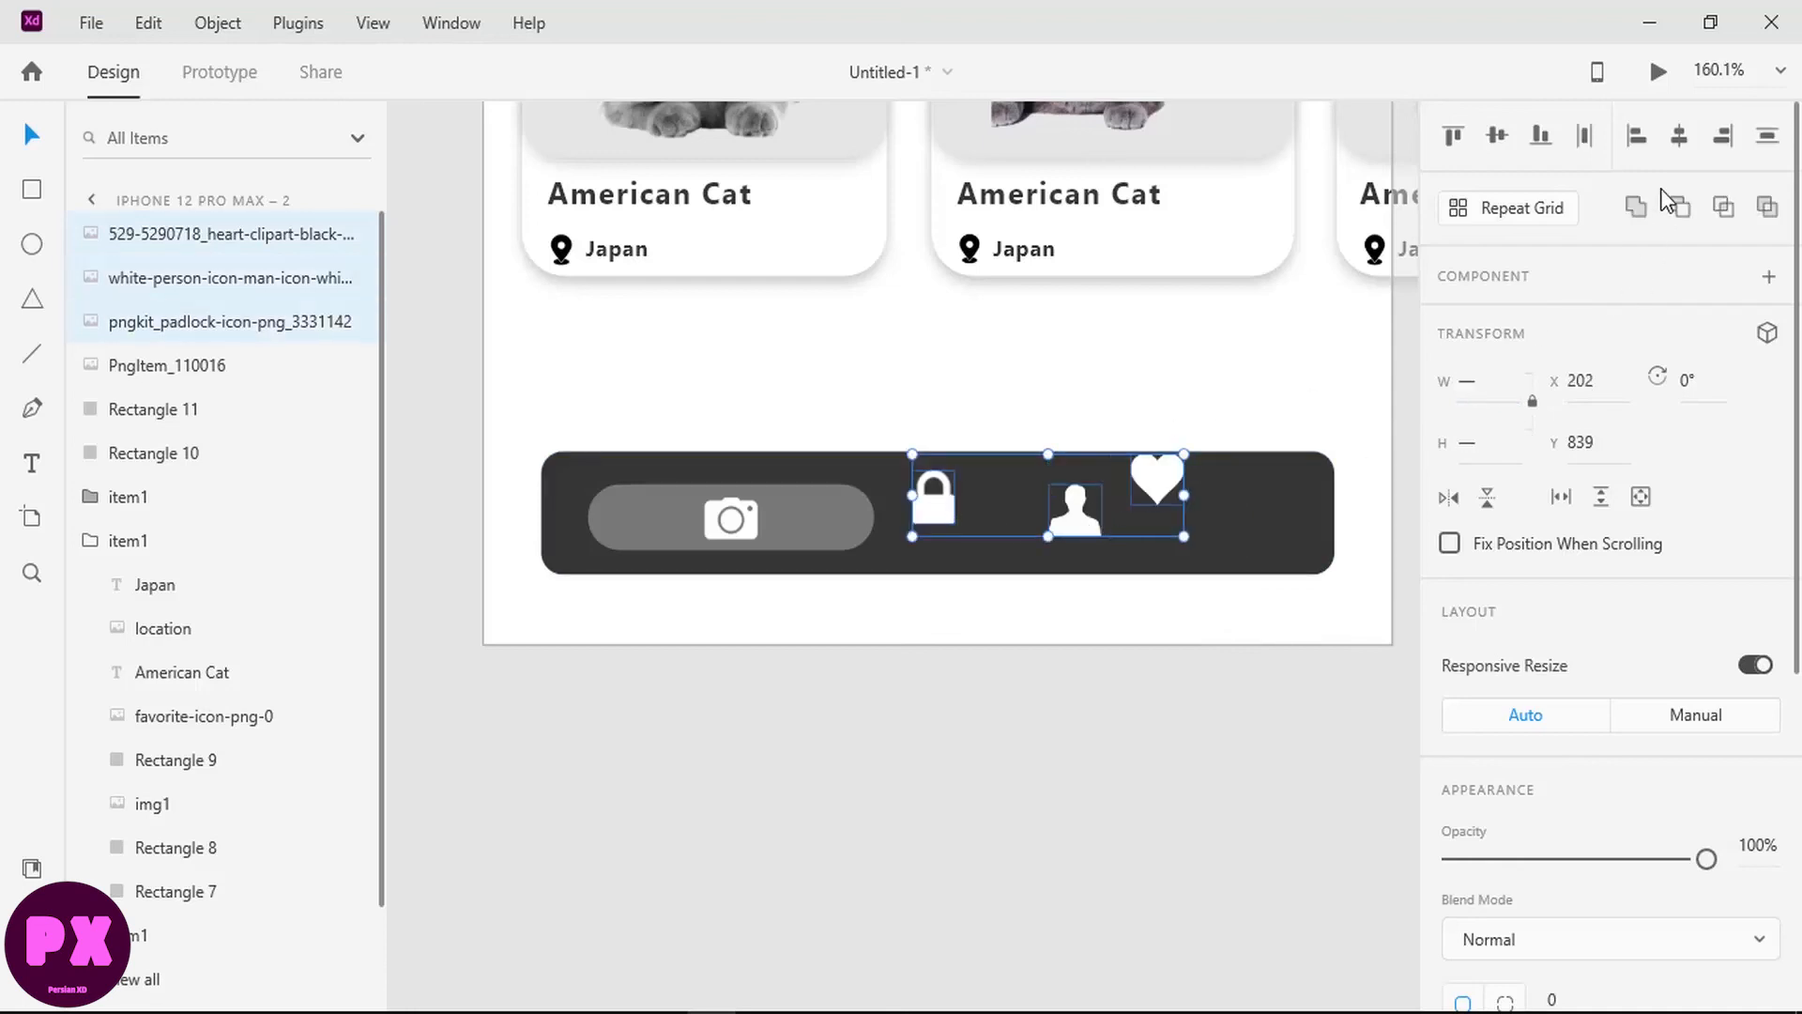
left_click(1509, 131)
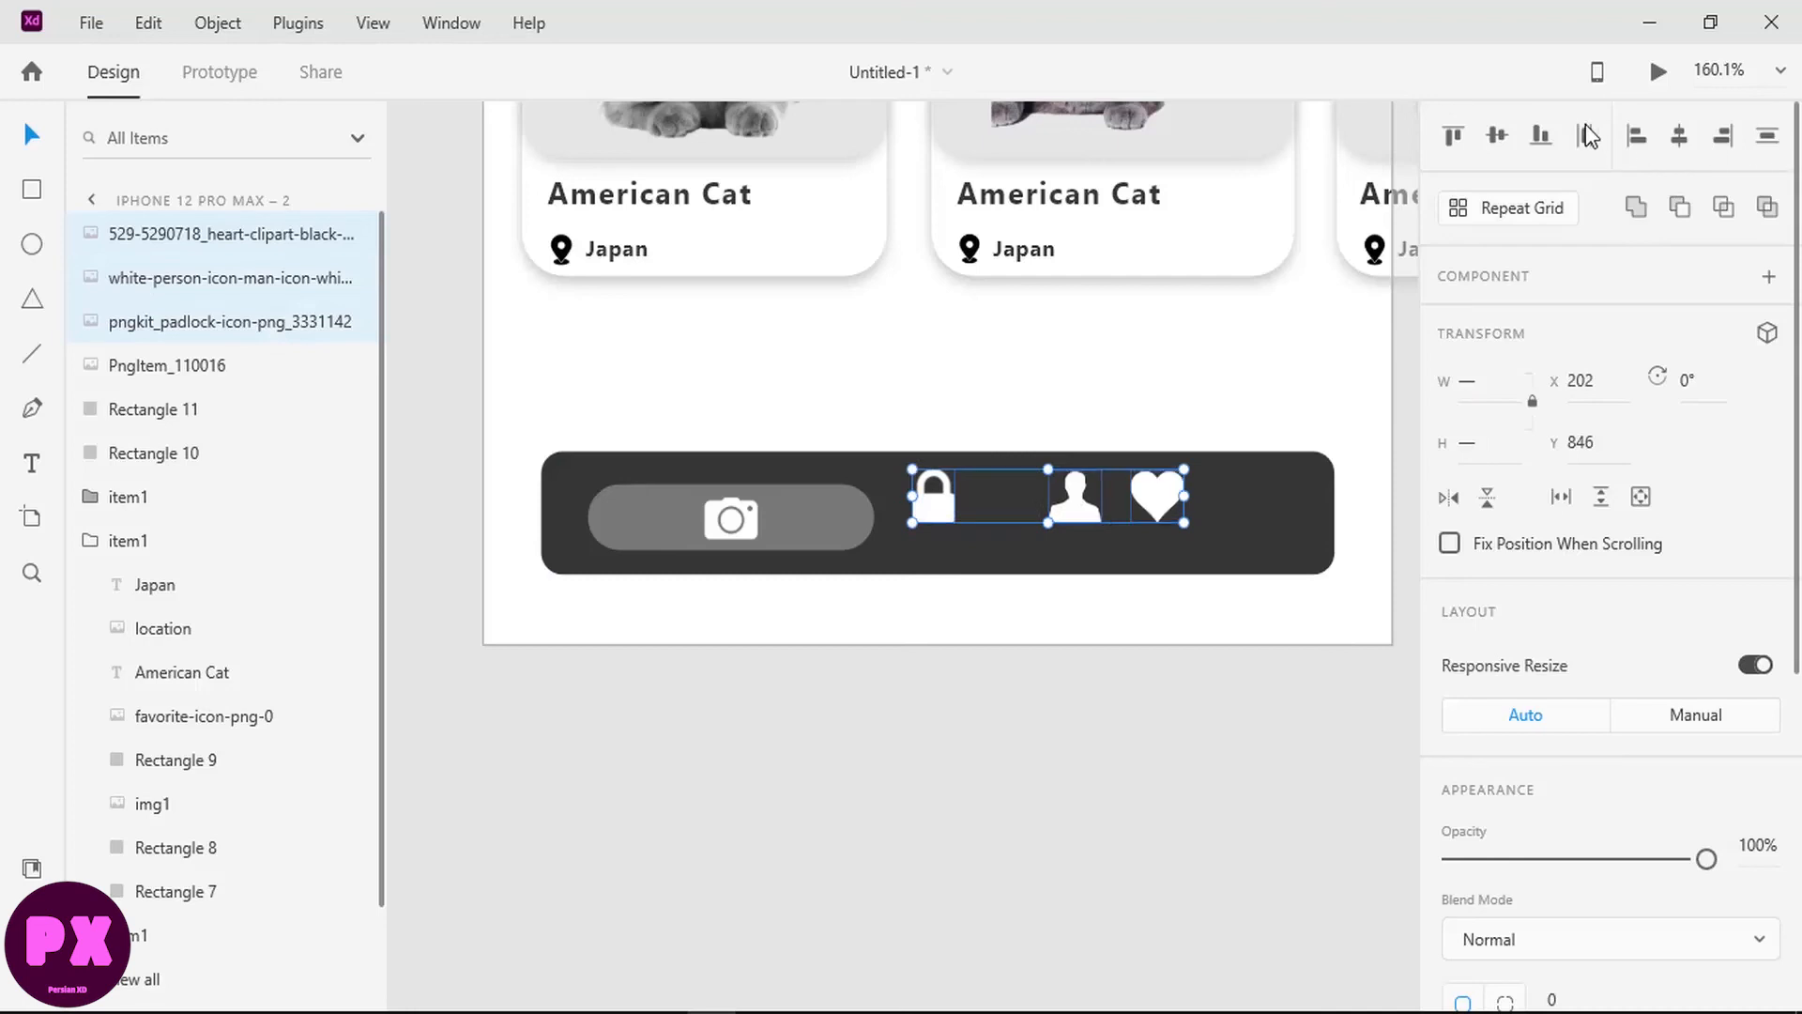
left_click_drag(1054, 505, 1057, 513)
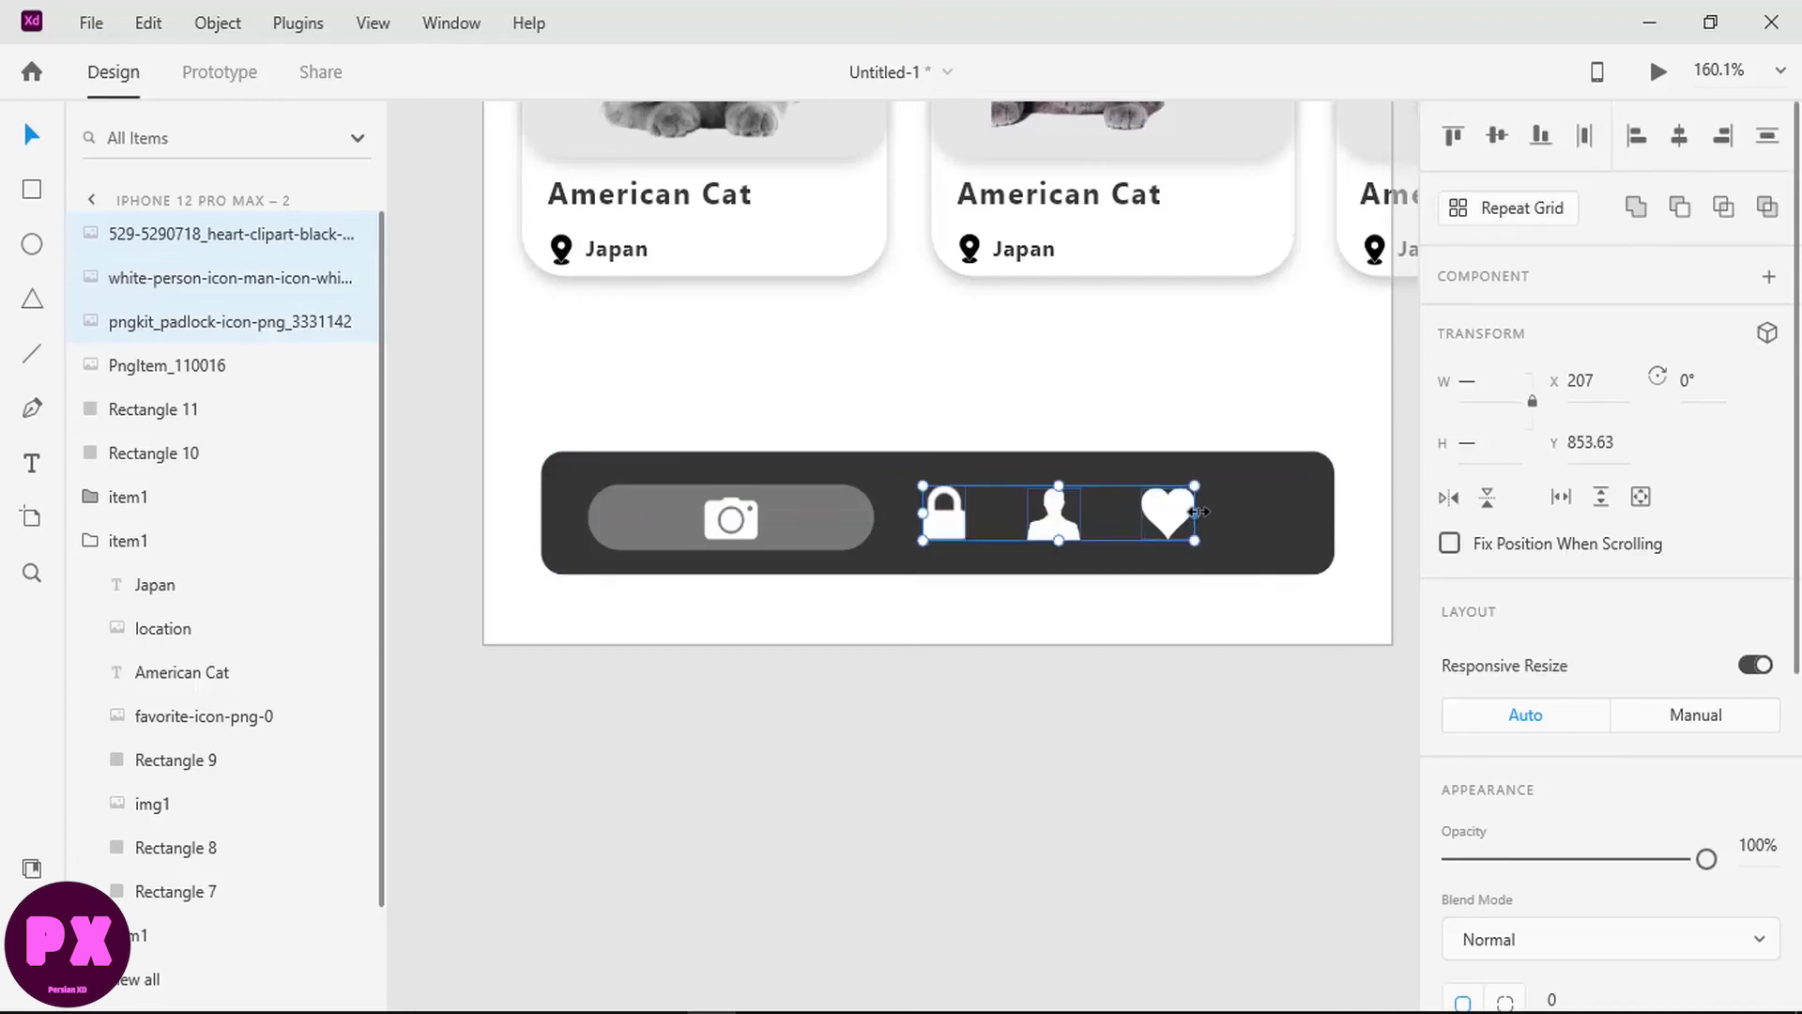
left_click_drag(1197, 512, 1235, 512)
Step: Align the camera, padlock, person and heart icons on a common vertical middle, keeping their horizontal positions
left_click(731, 518, "shift")
left_click(1500, 138)
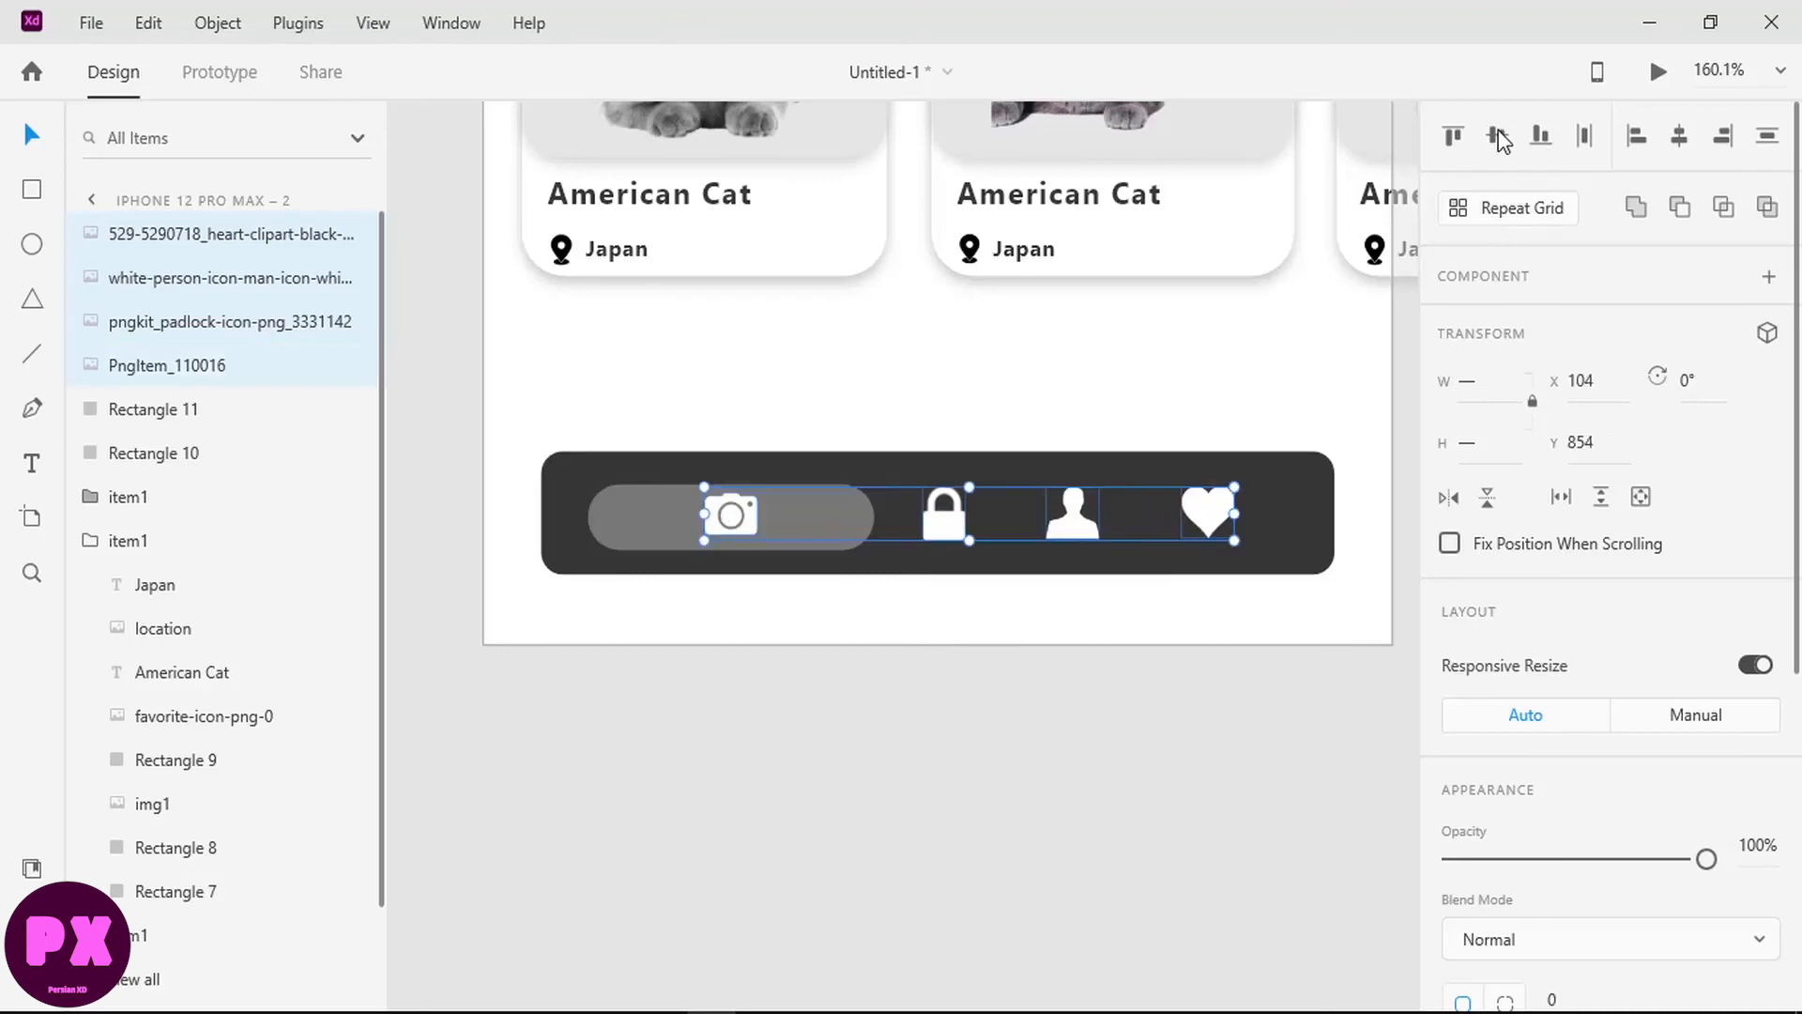
left_click(1586, 141)
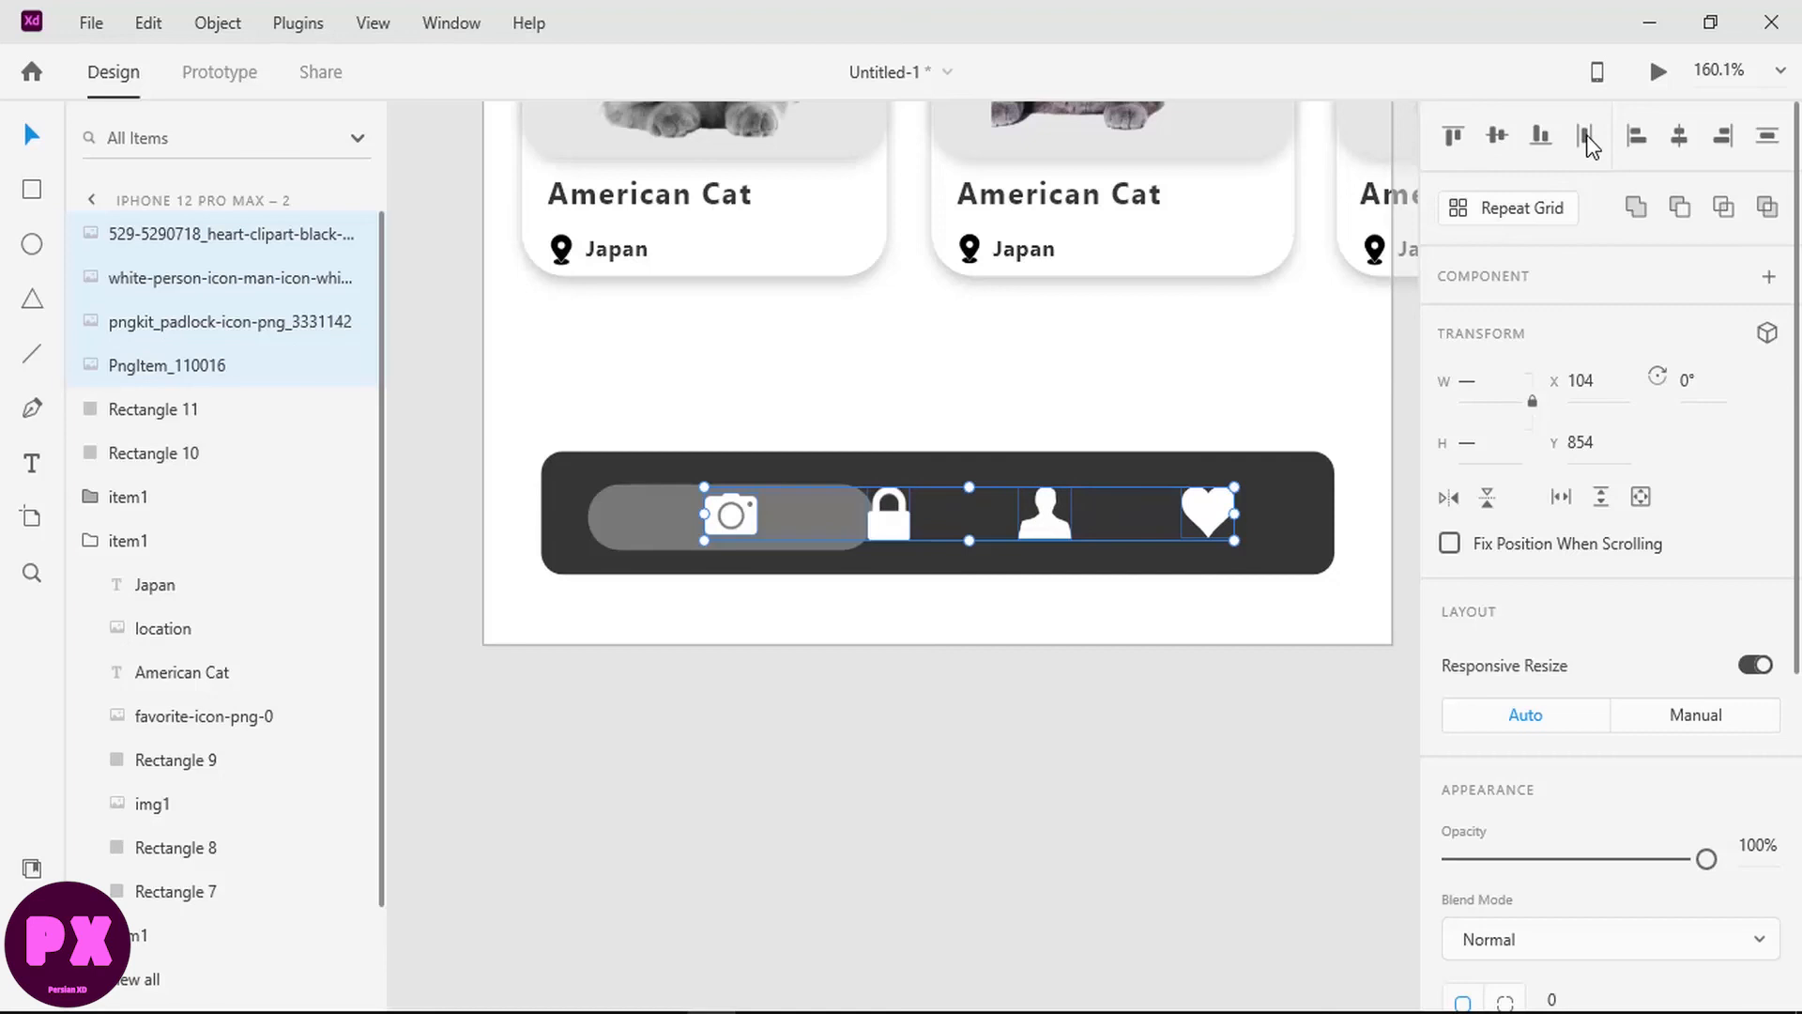
key("ctrl+z")
left_click(1773, 138)
left_click(1498, 138)
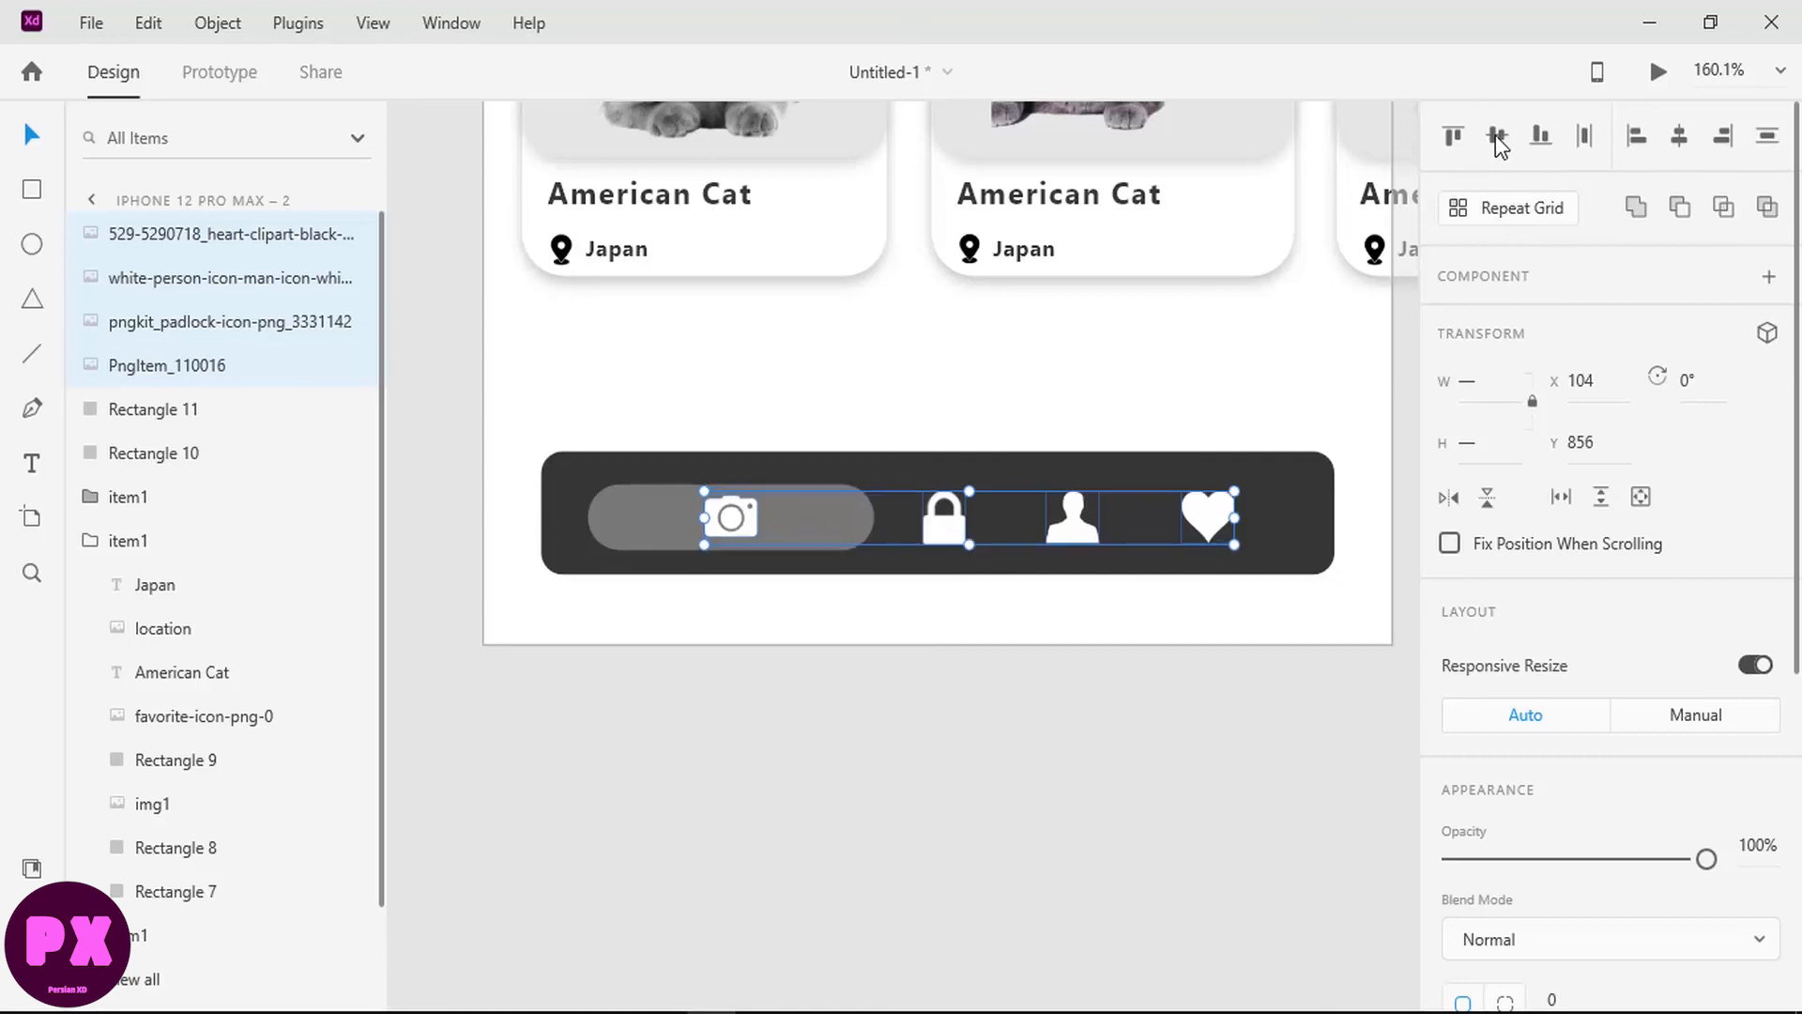
left_click(974, 717)
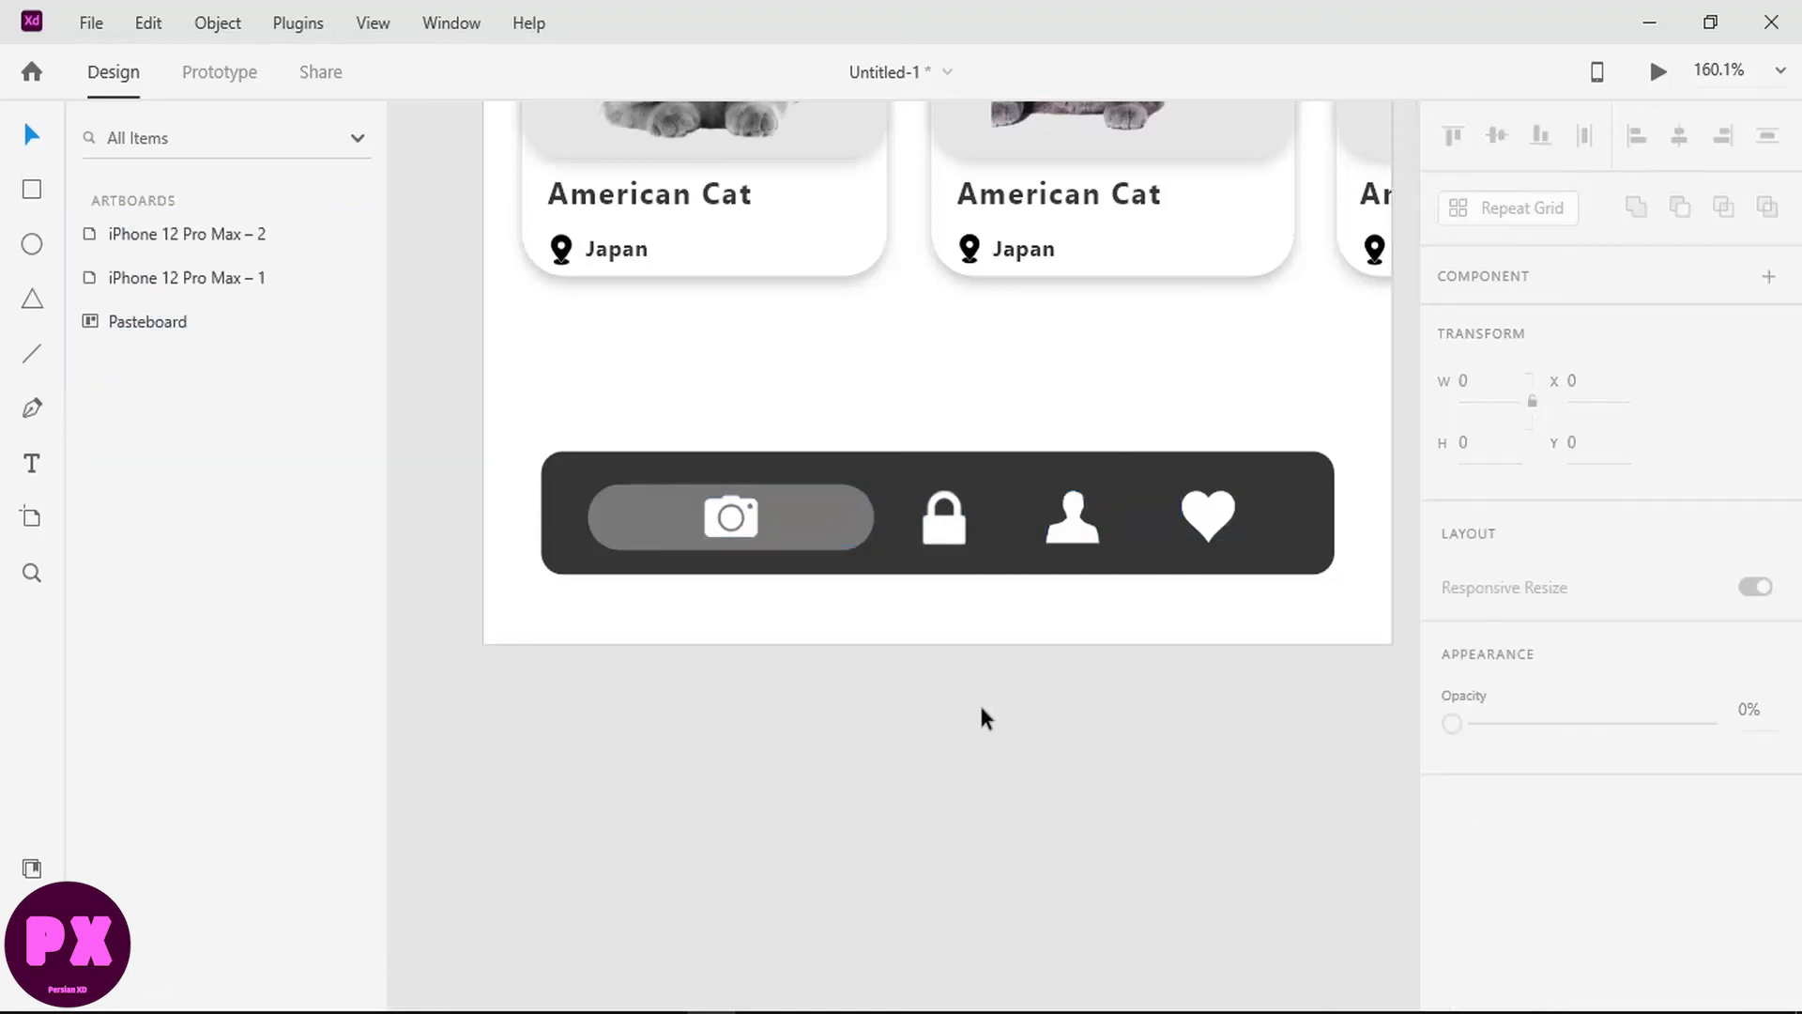
Step: Set the height of the dark navigation bar rectangle to 68
key("ctrl+0")
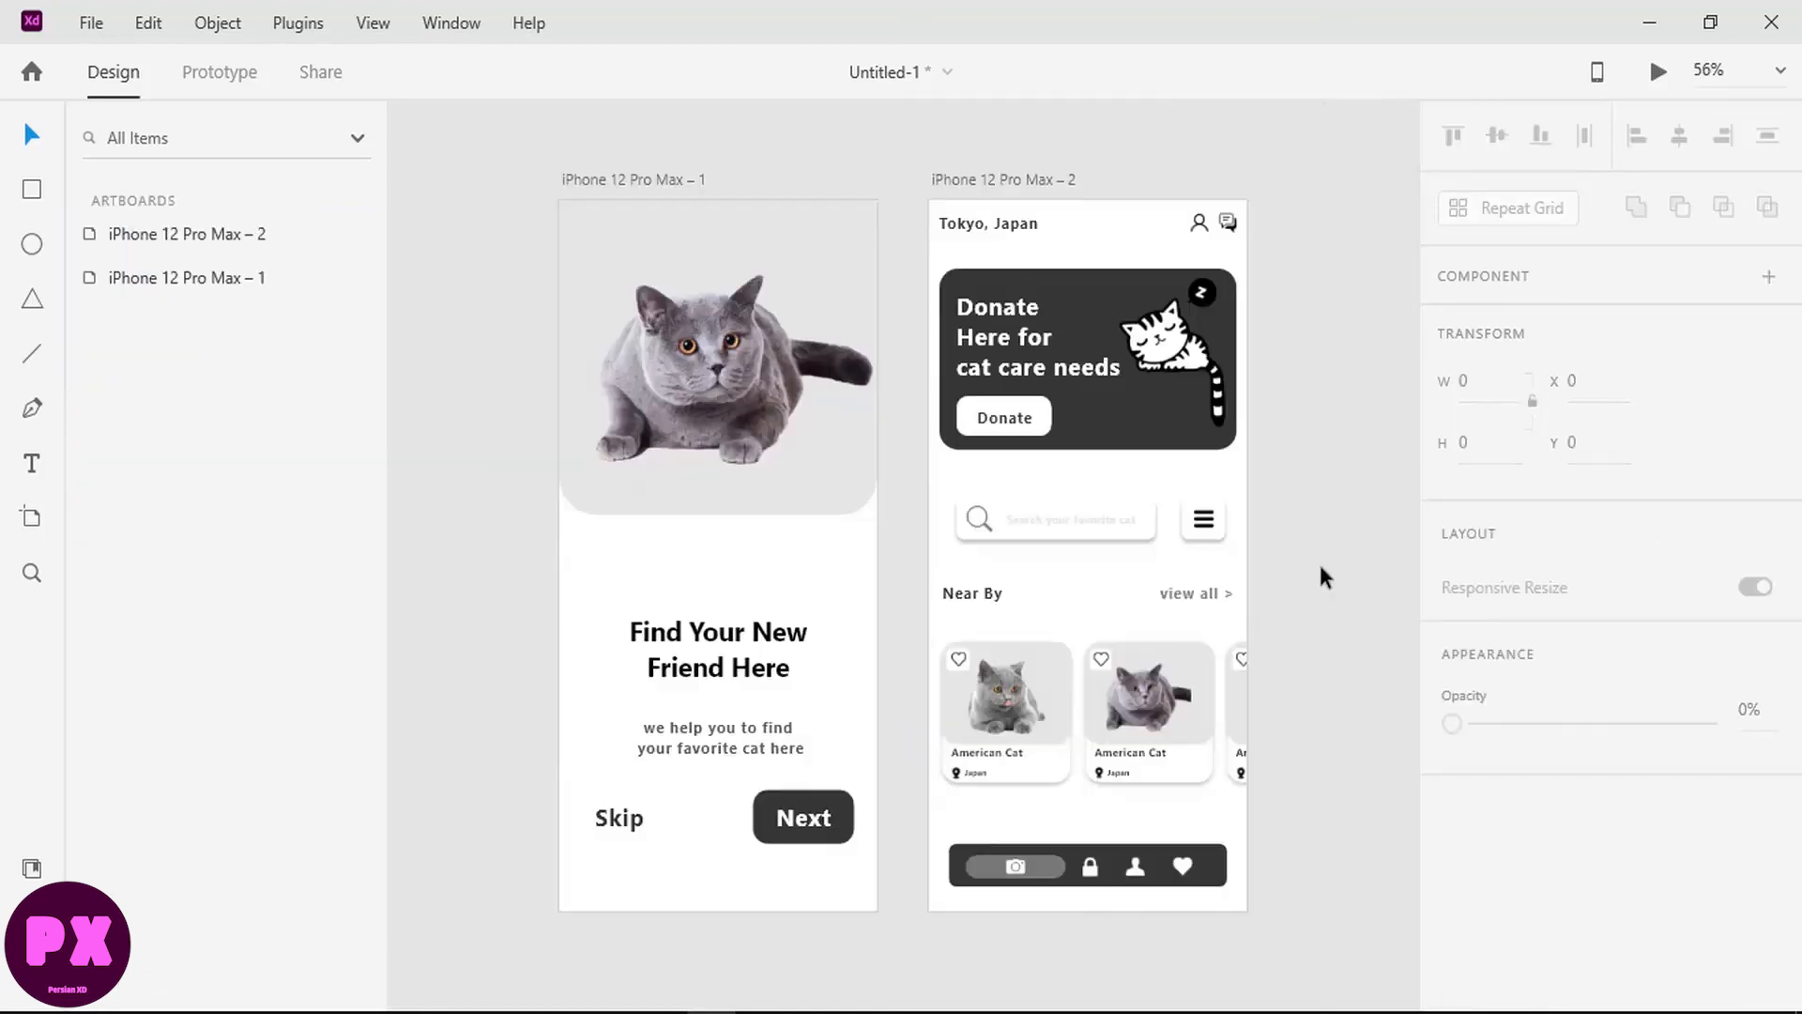
left_click(1209, 873)
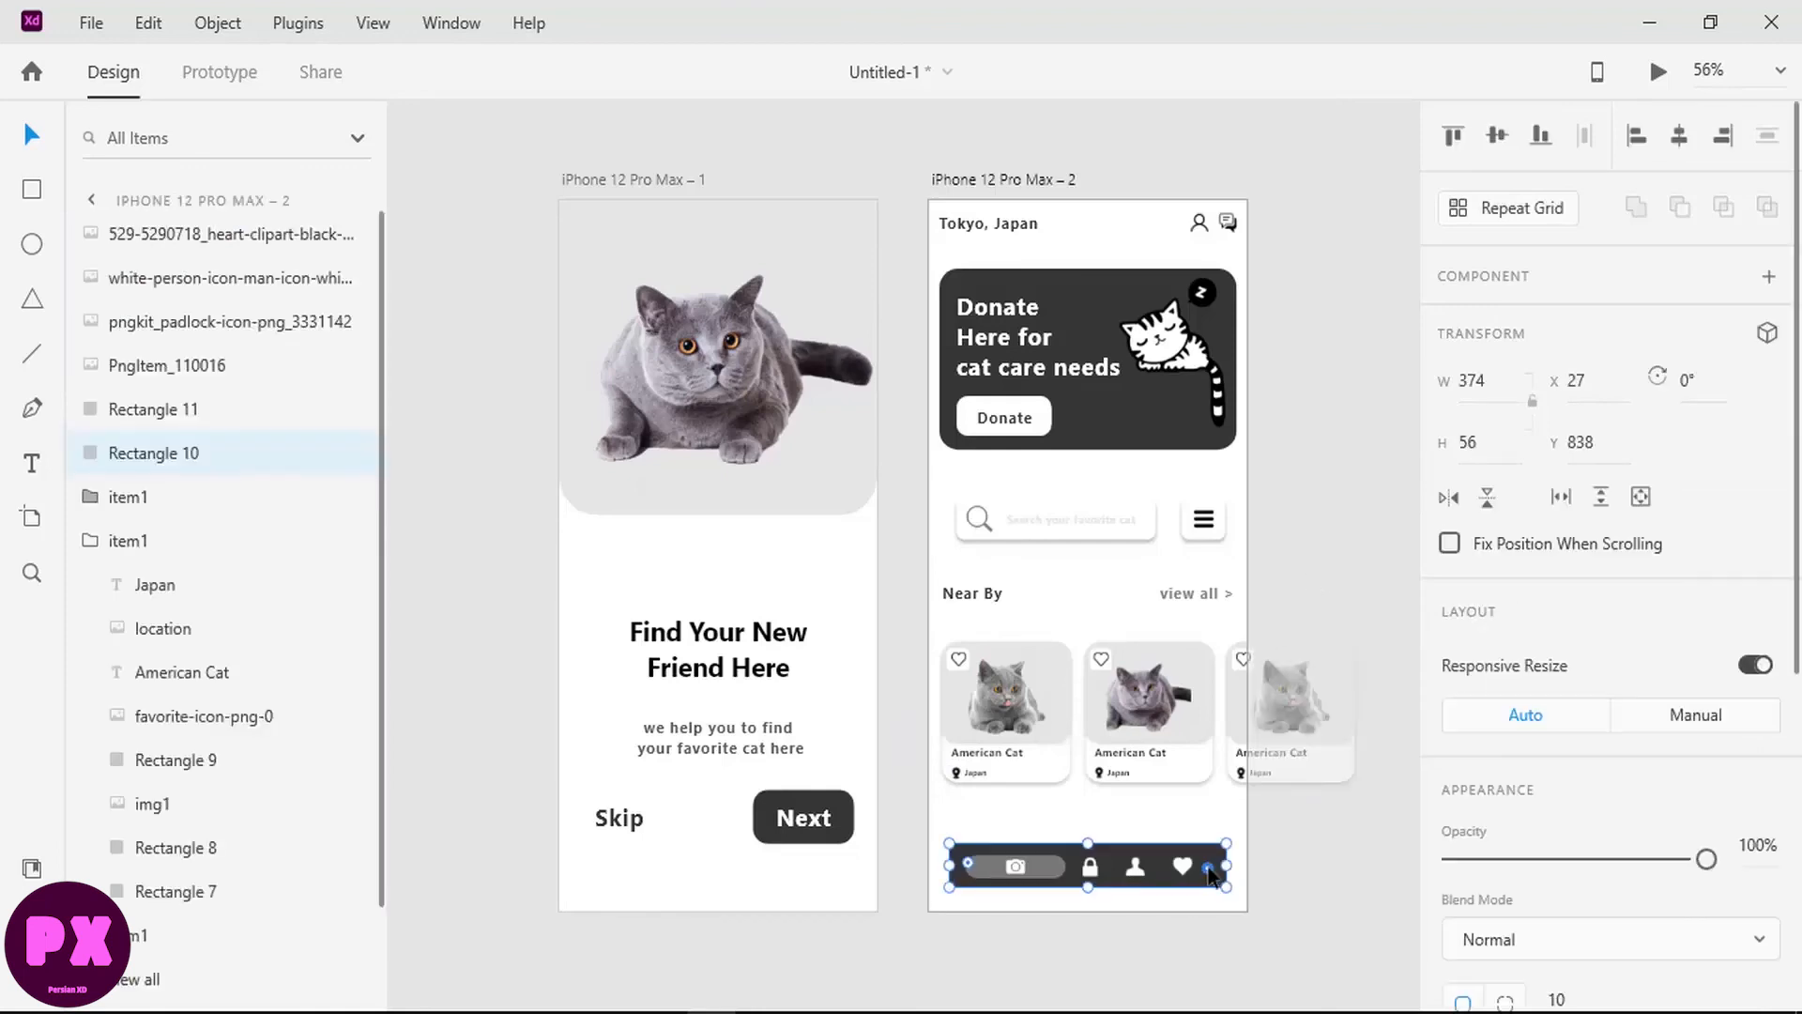
left_click(1473, 441)
type("60")
key("Return")
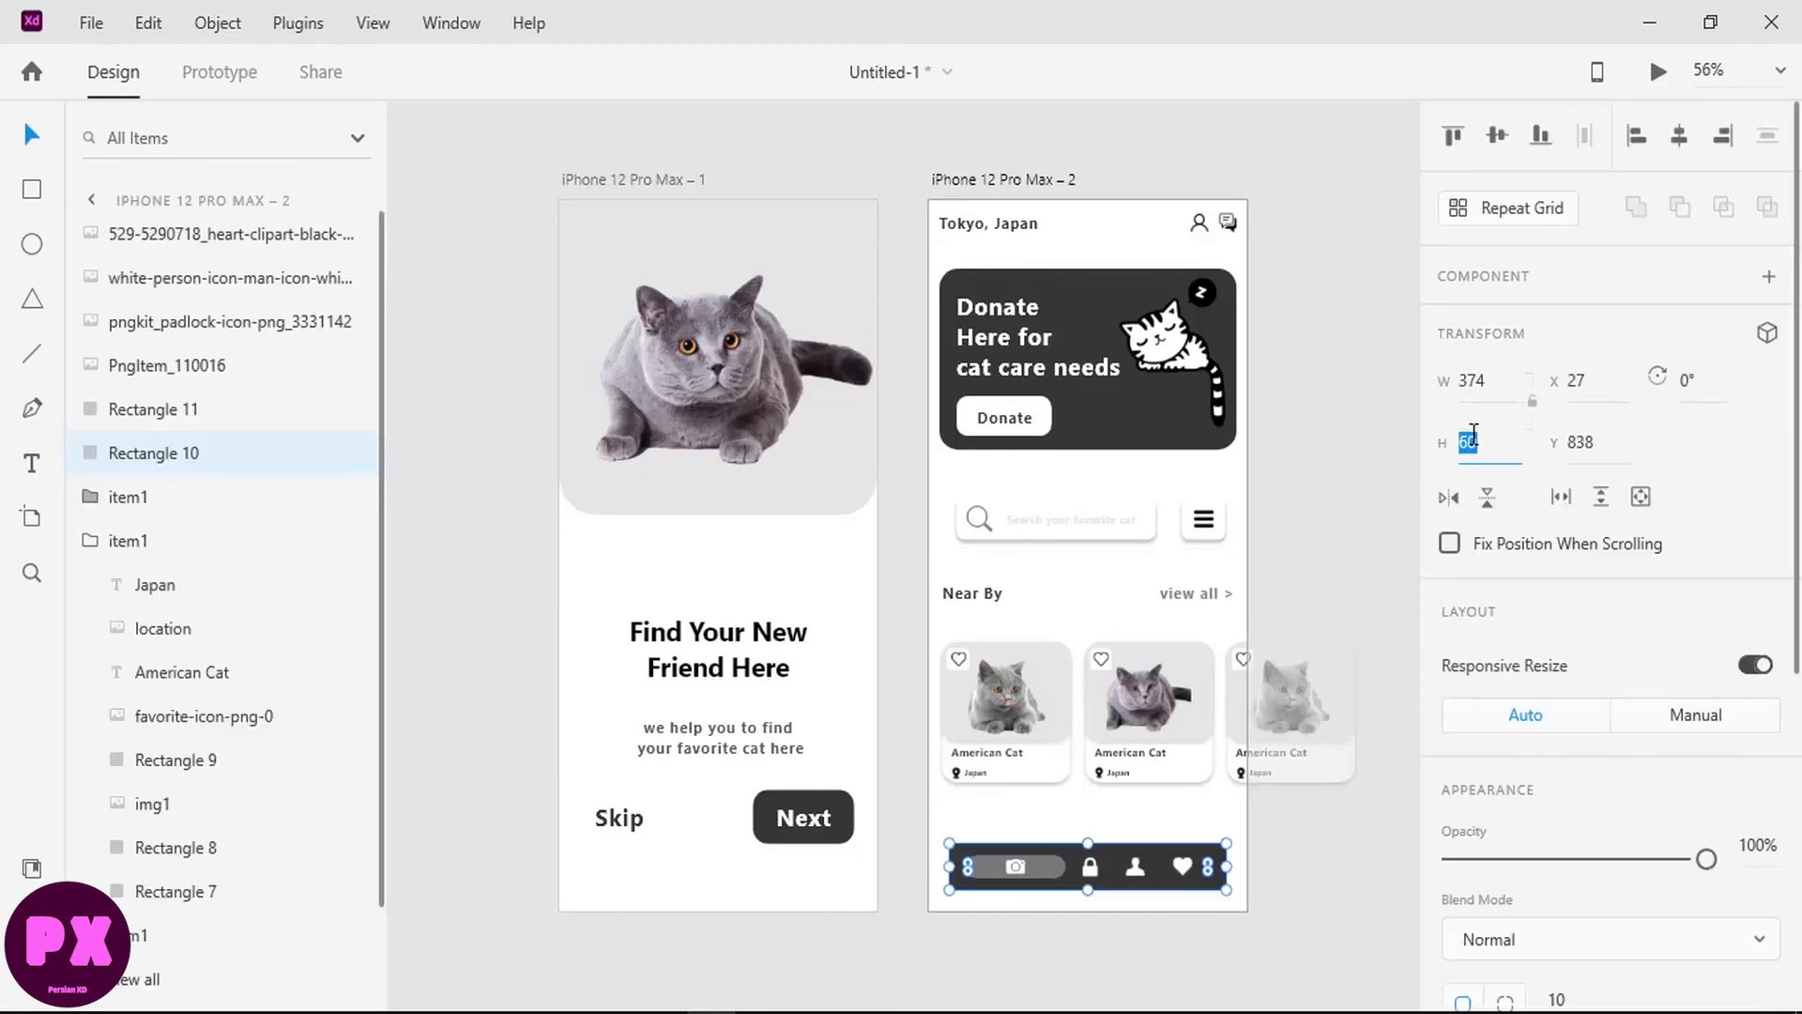
type("703")
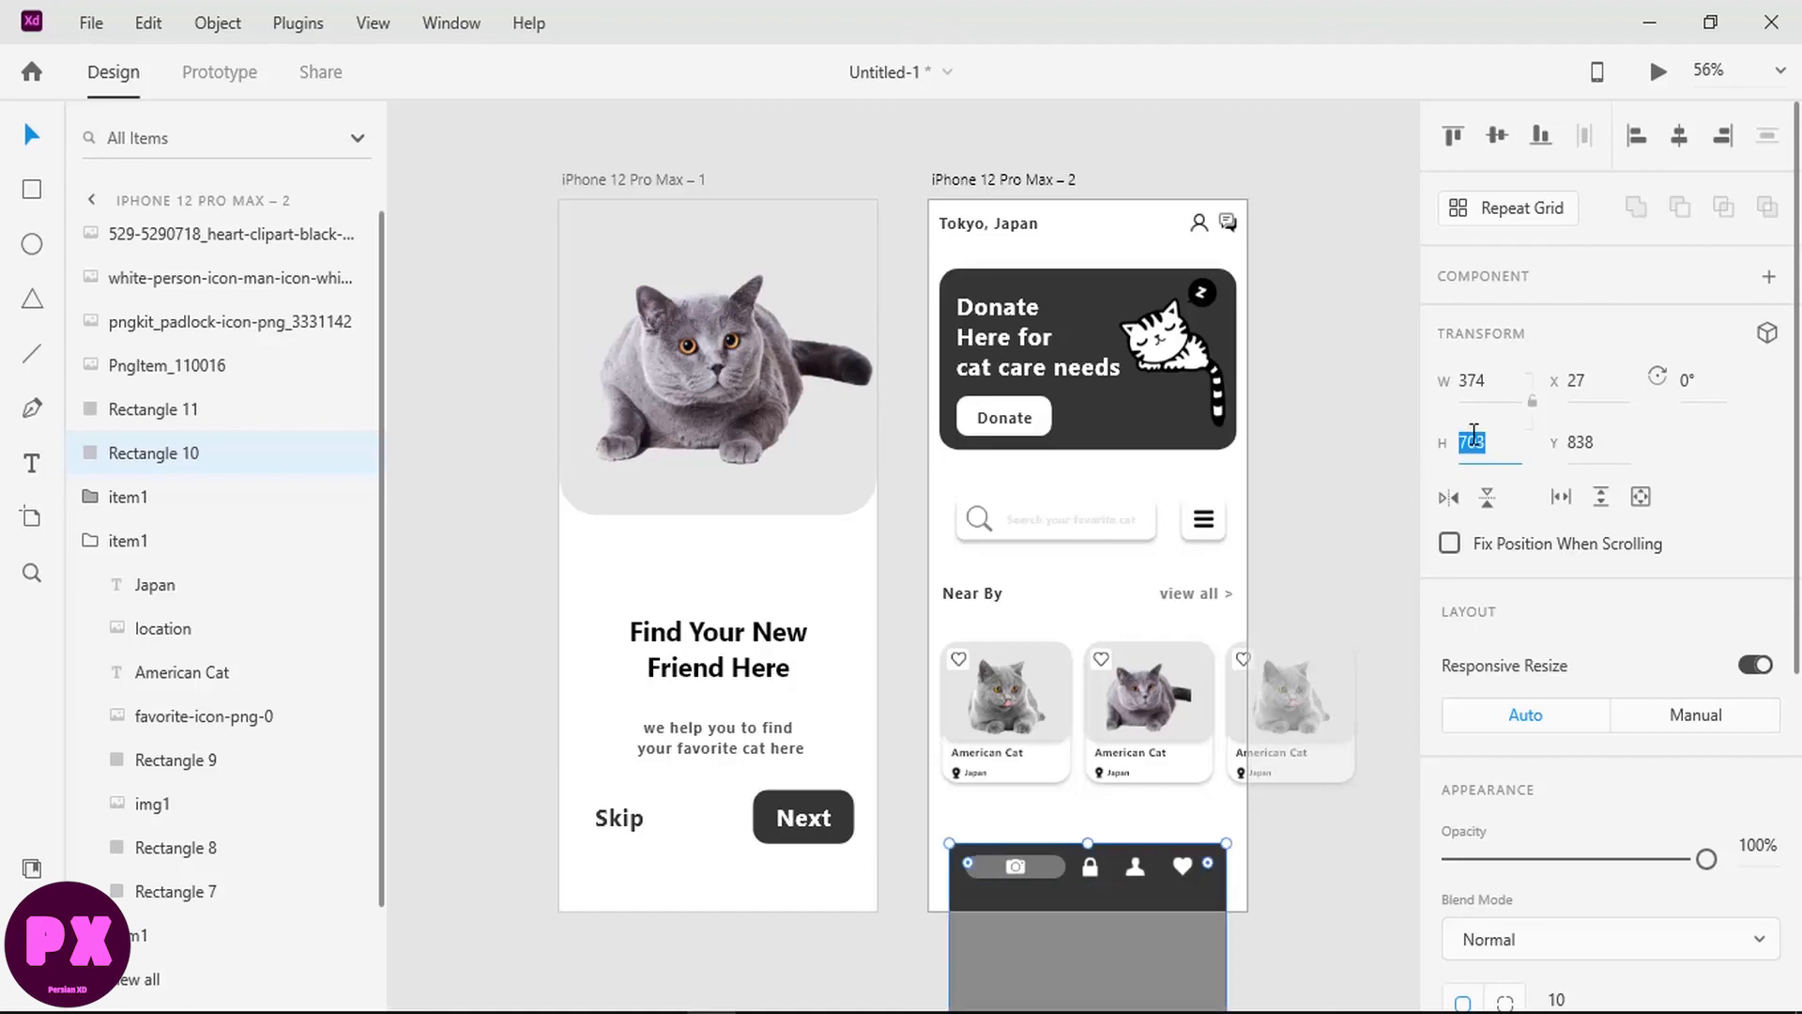
key("Return")
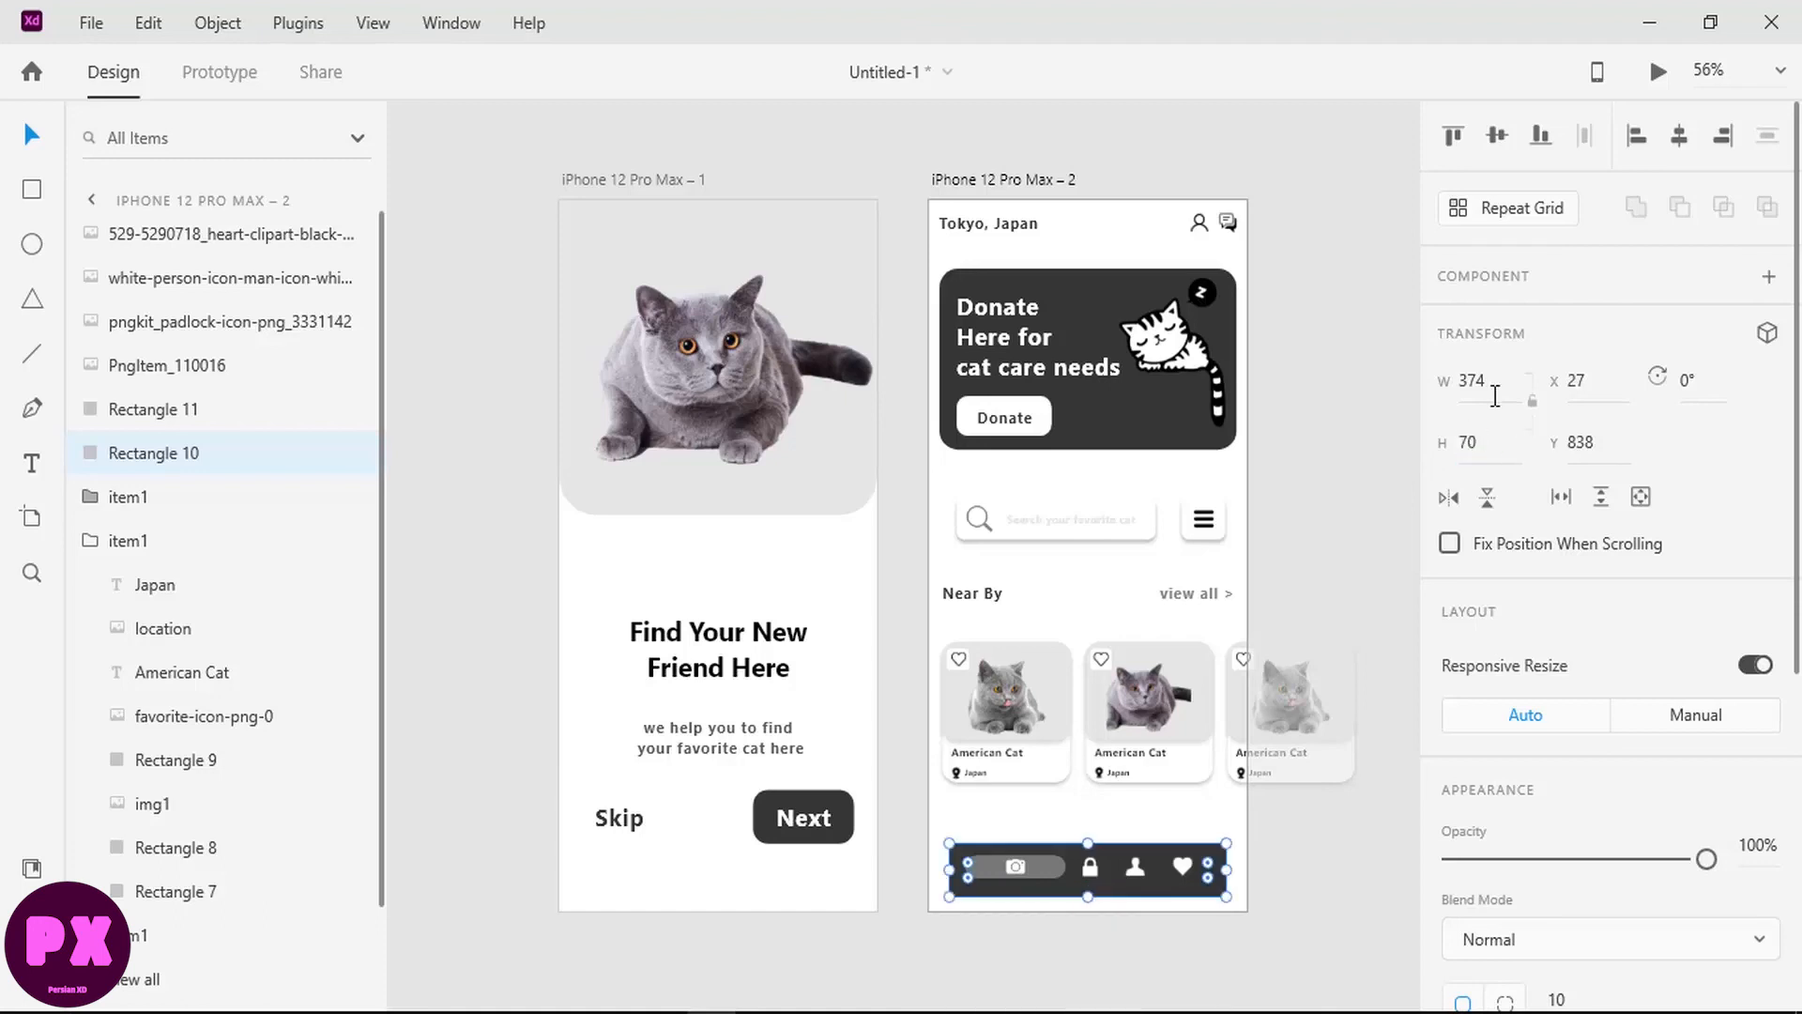
left_click(1481, 447)
type("60")
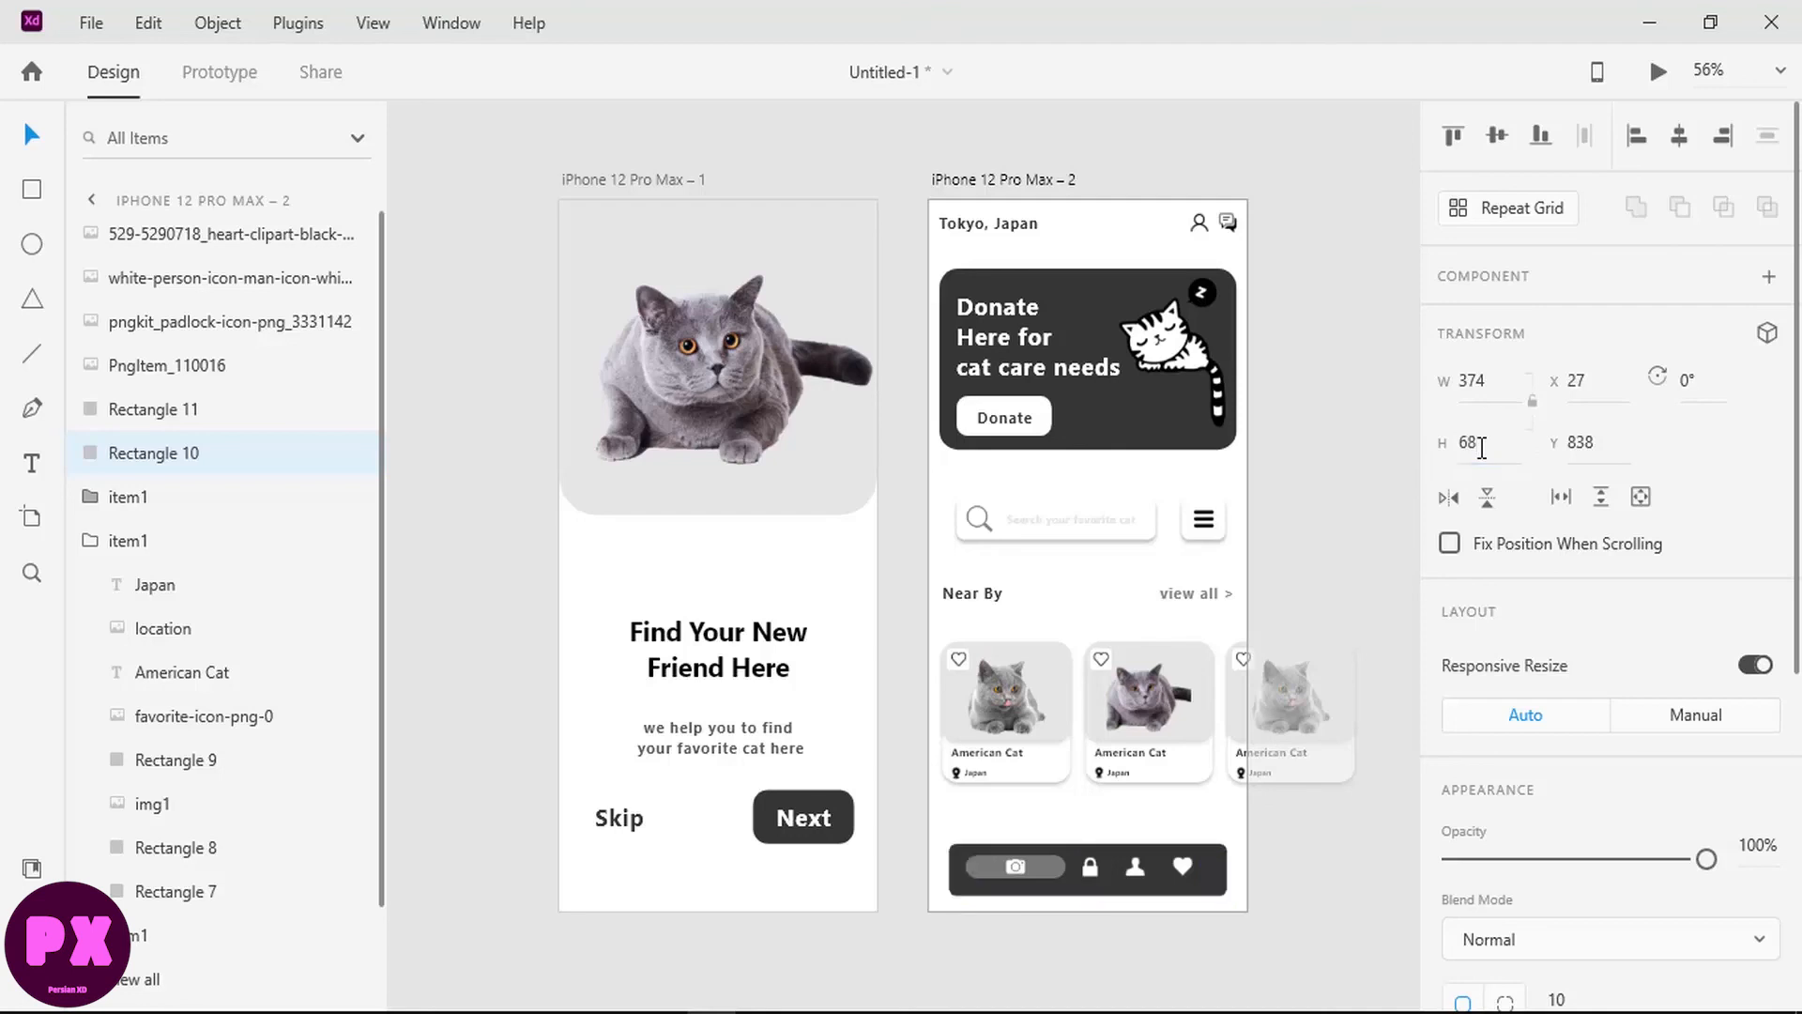
Step: Set the corner radius of the dark navigation bar rectangle to 15
scroll(1577, 479, "down", 6)
left_click(1558, 467)
type("15")
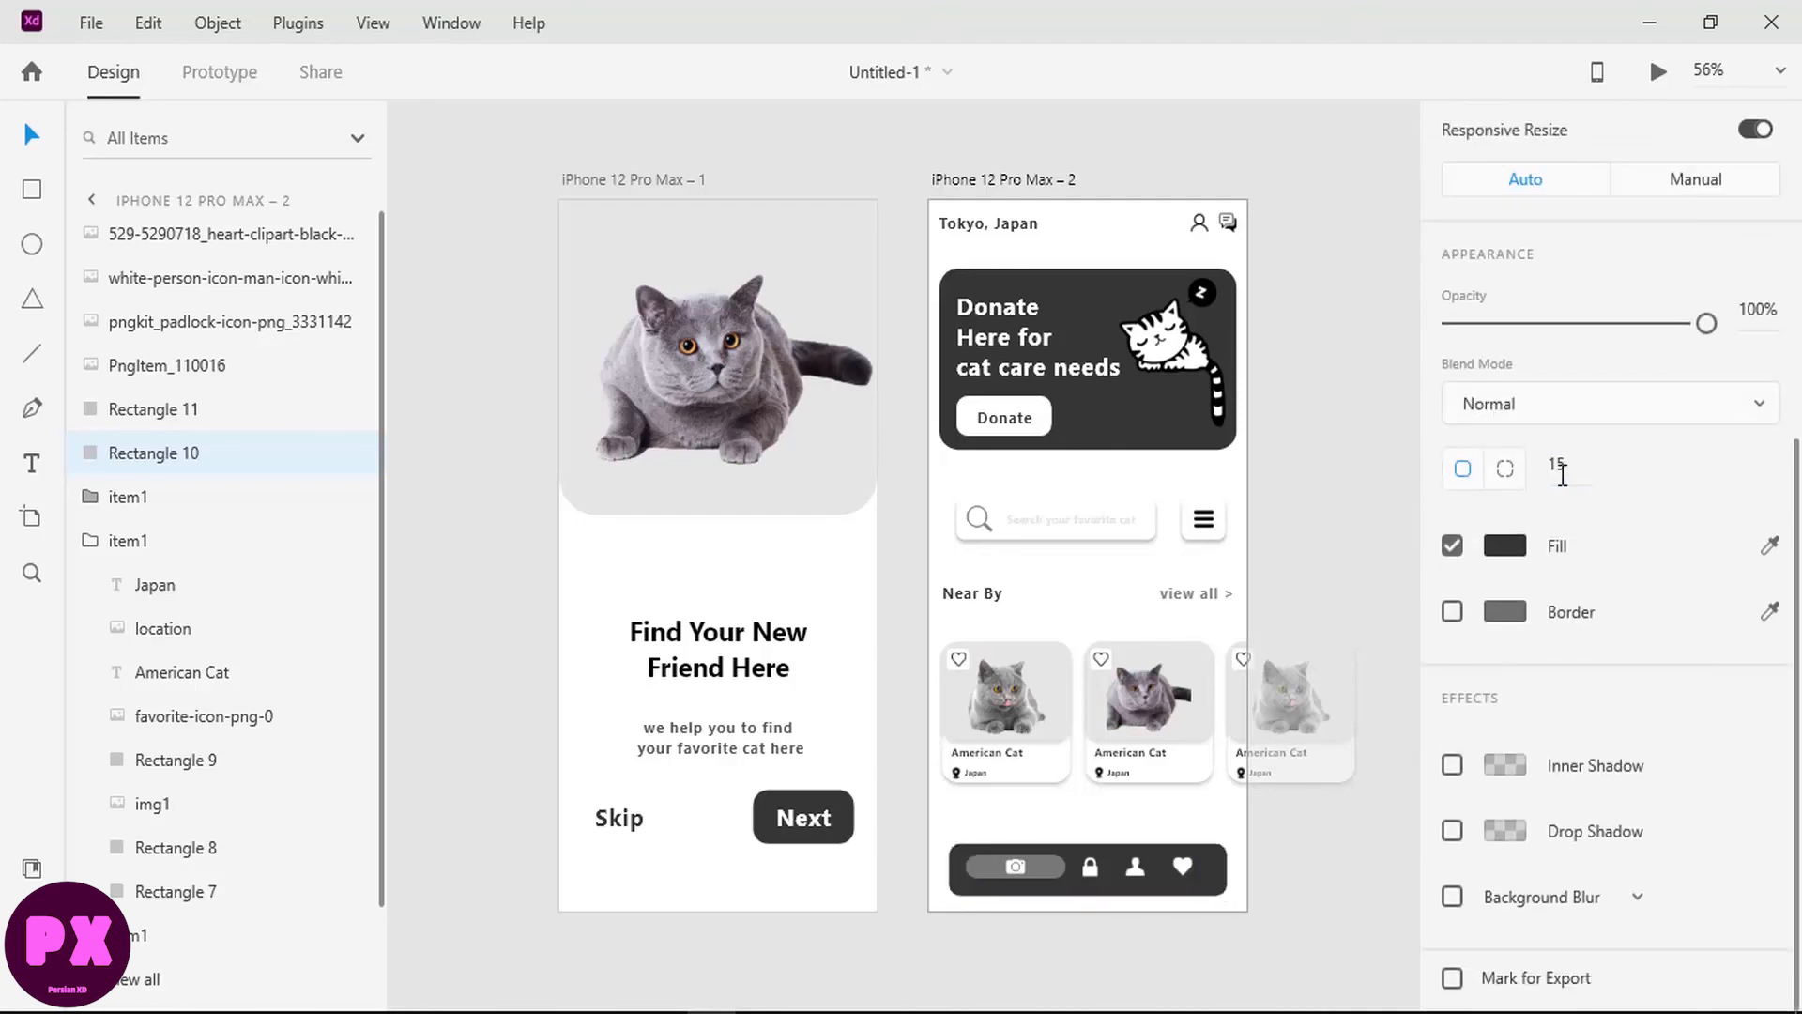
key("Return")
Step: Group the grey pill with its camera icon and name the group button1
scroll(1033, 721, "down", 2)
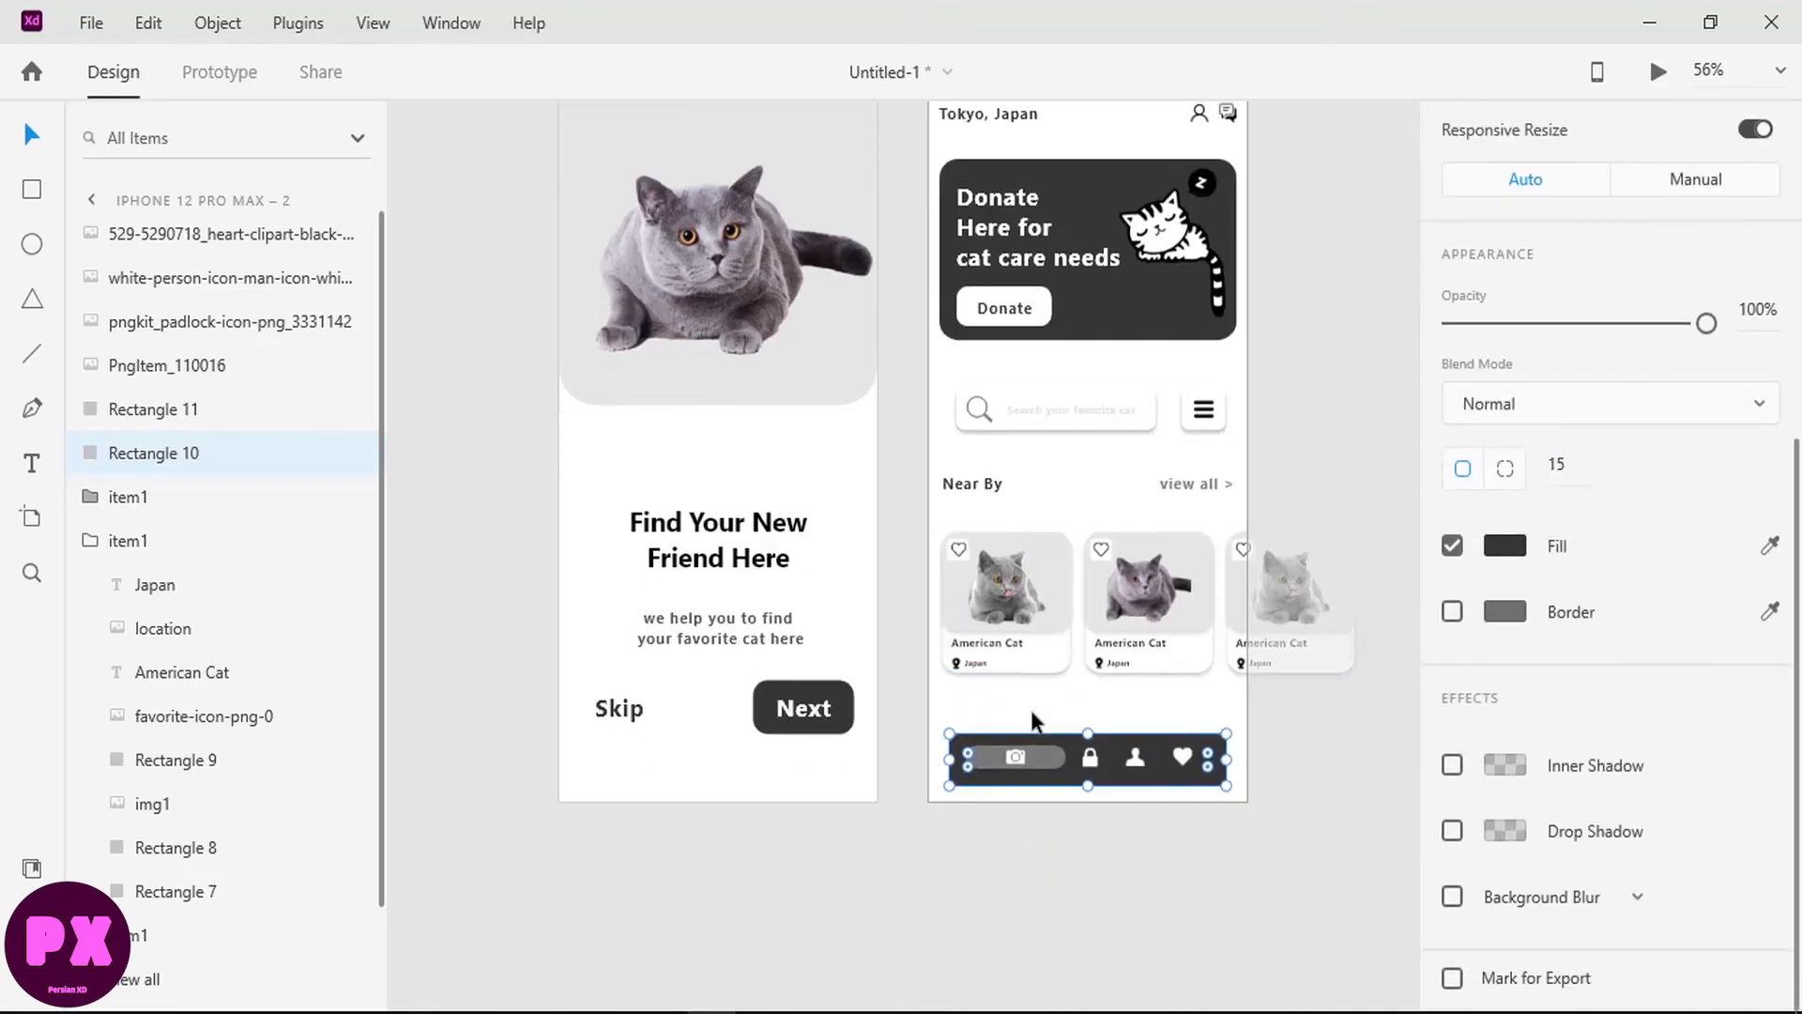
double_click(1044, 765)
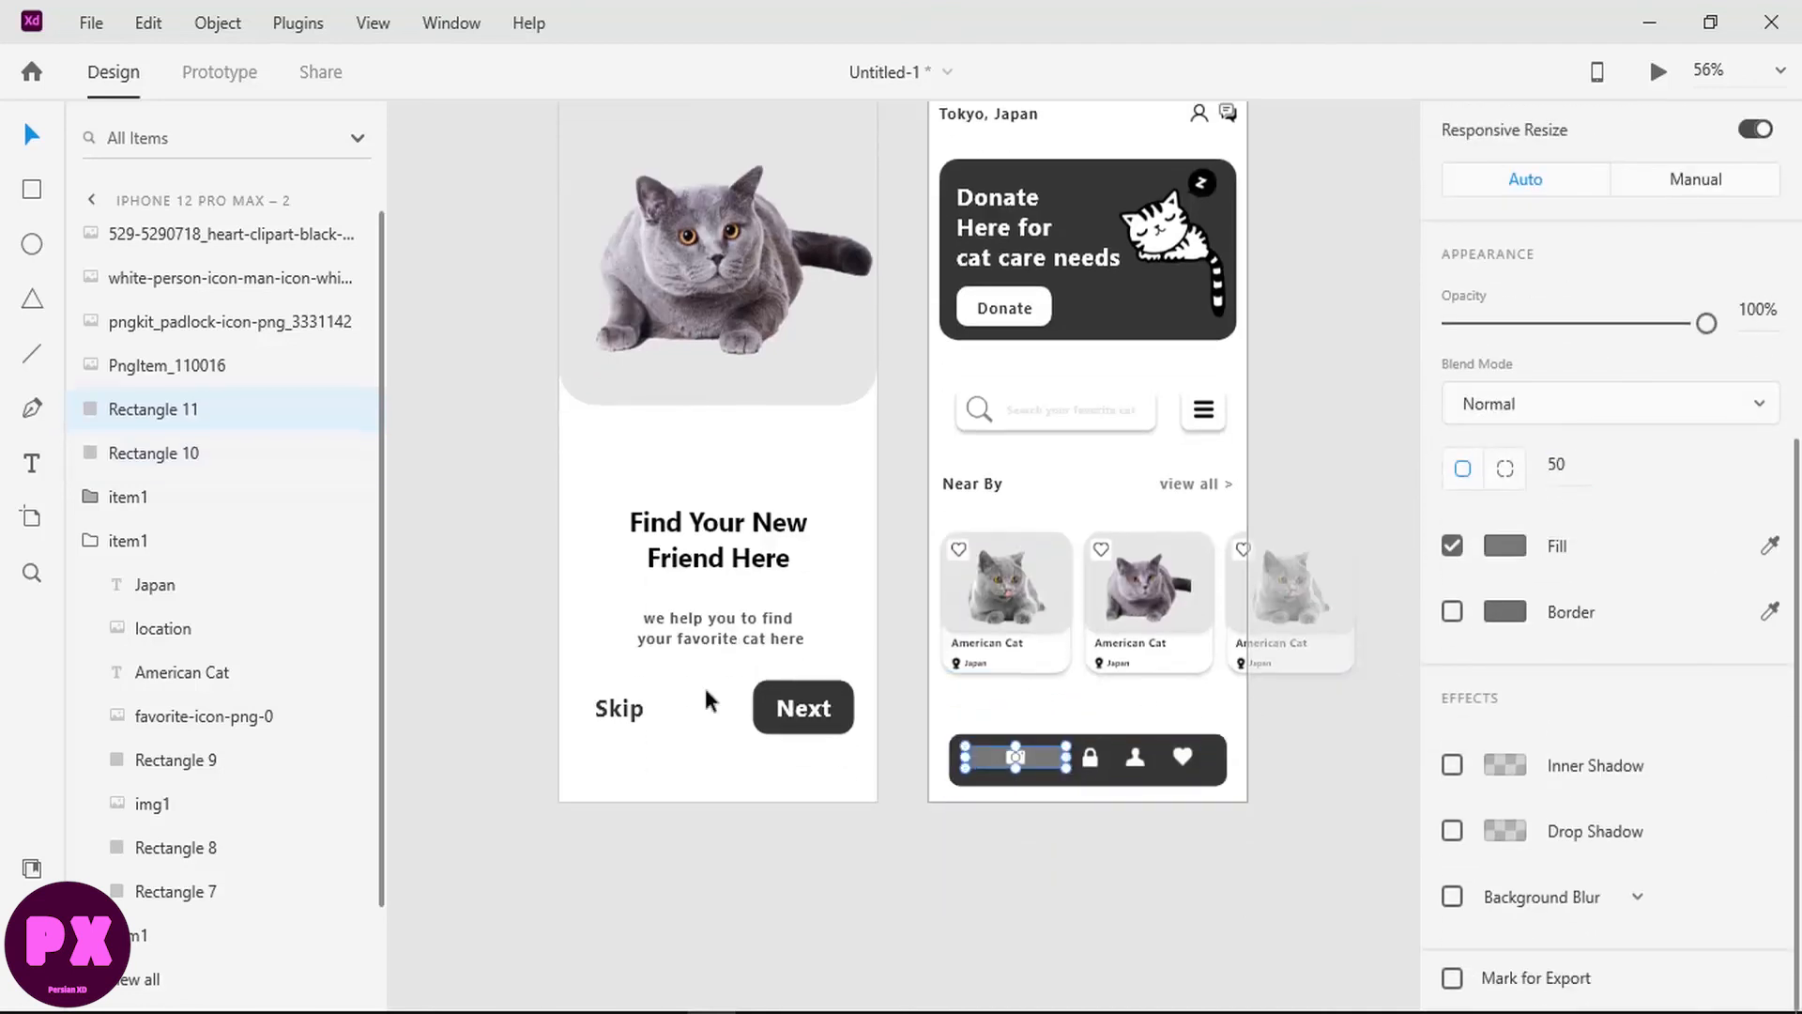
key("ctrl+g")
double_click(140, 366)
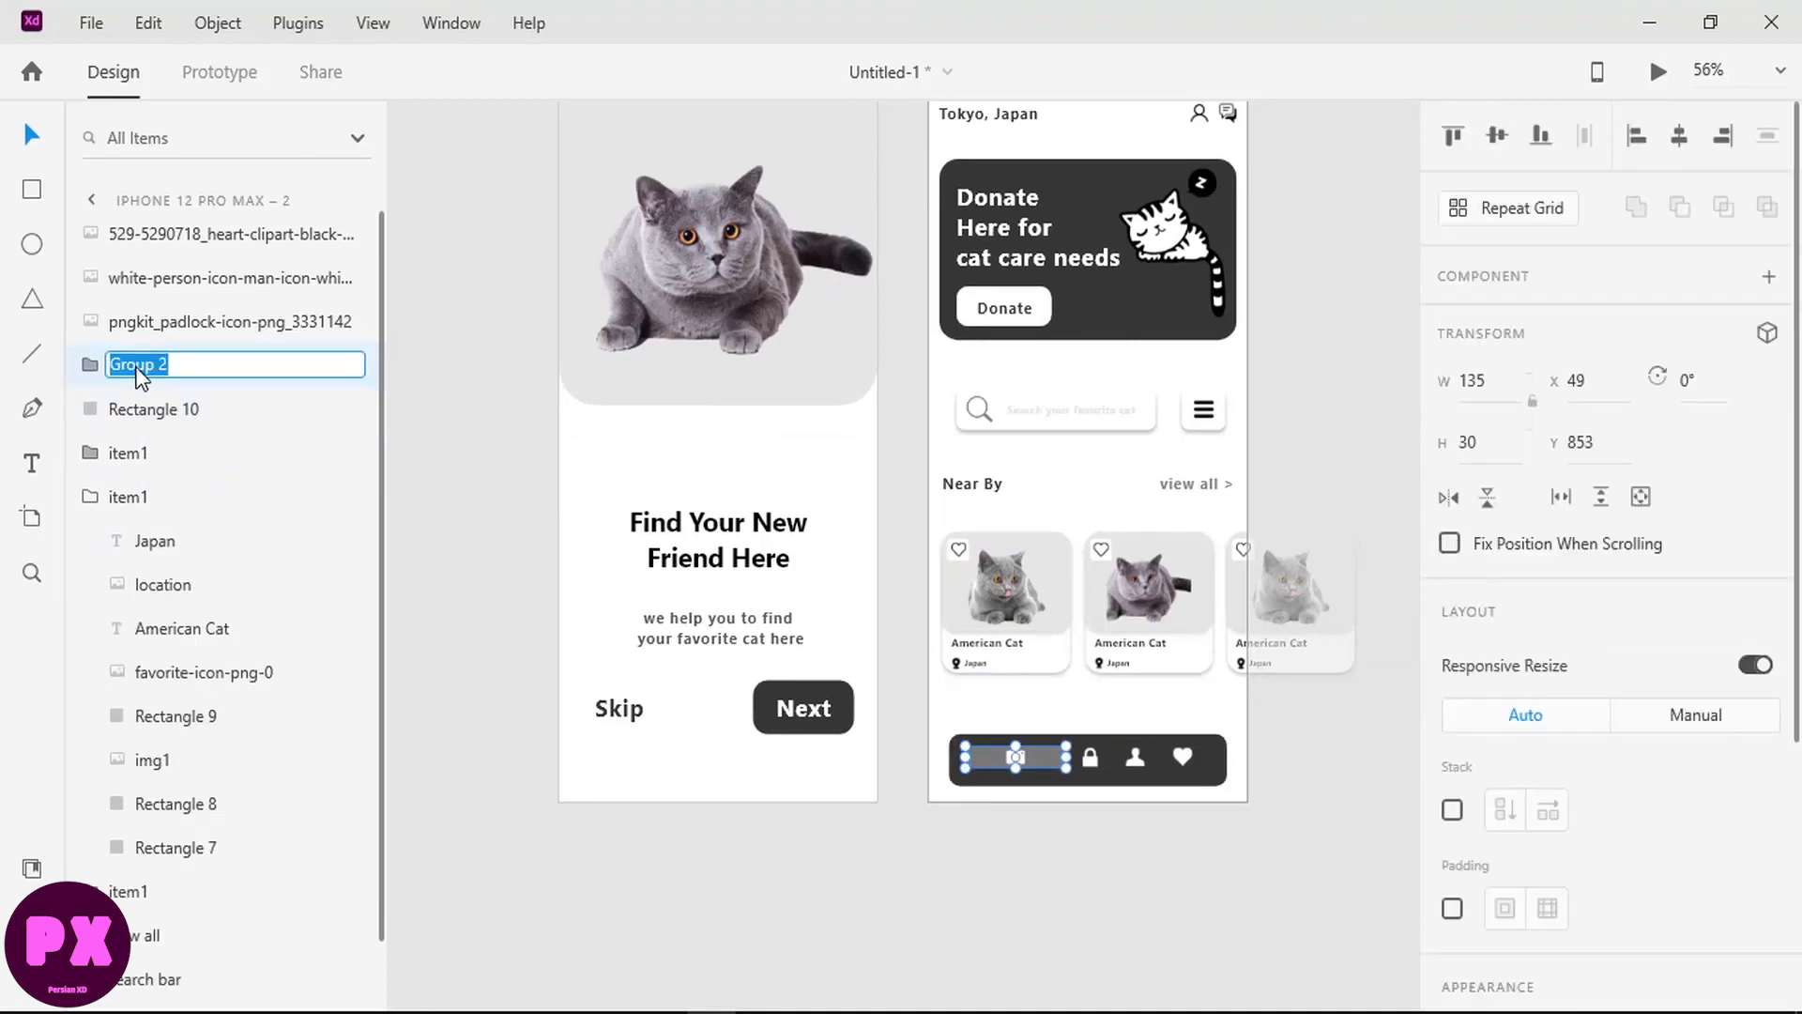
type("button1")
key("Return")
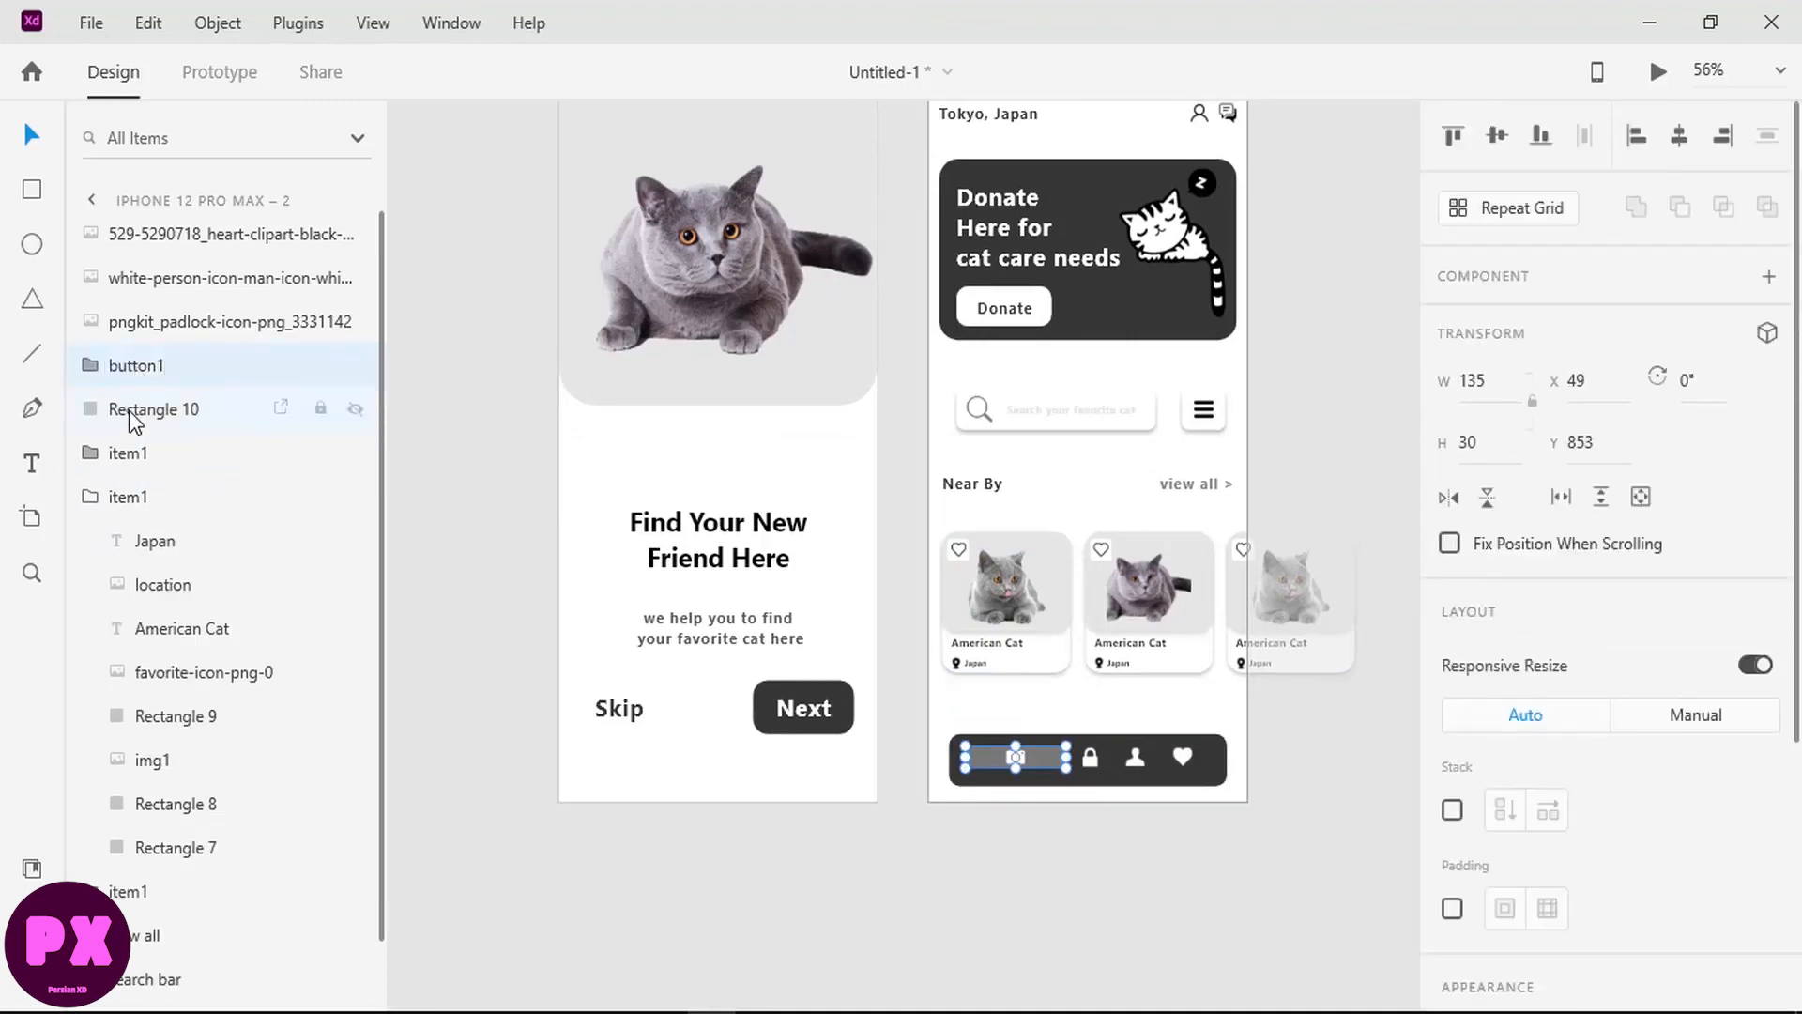
Step: Group the dark bar, button1 and the padlock, person and heart icons, and name the group "botton navgation"
left_click(132, 415)
left_click(119, 234, "shift")
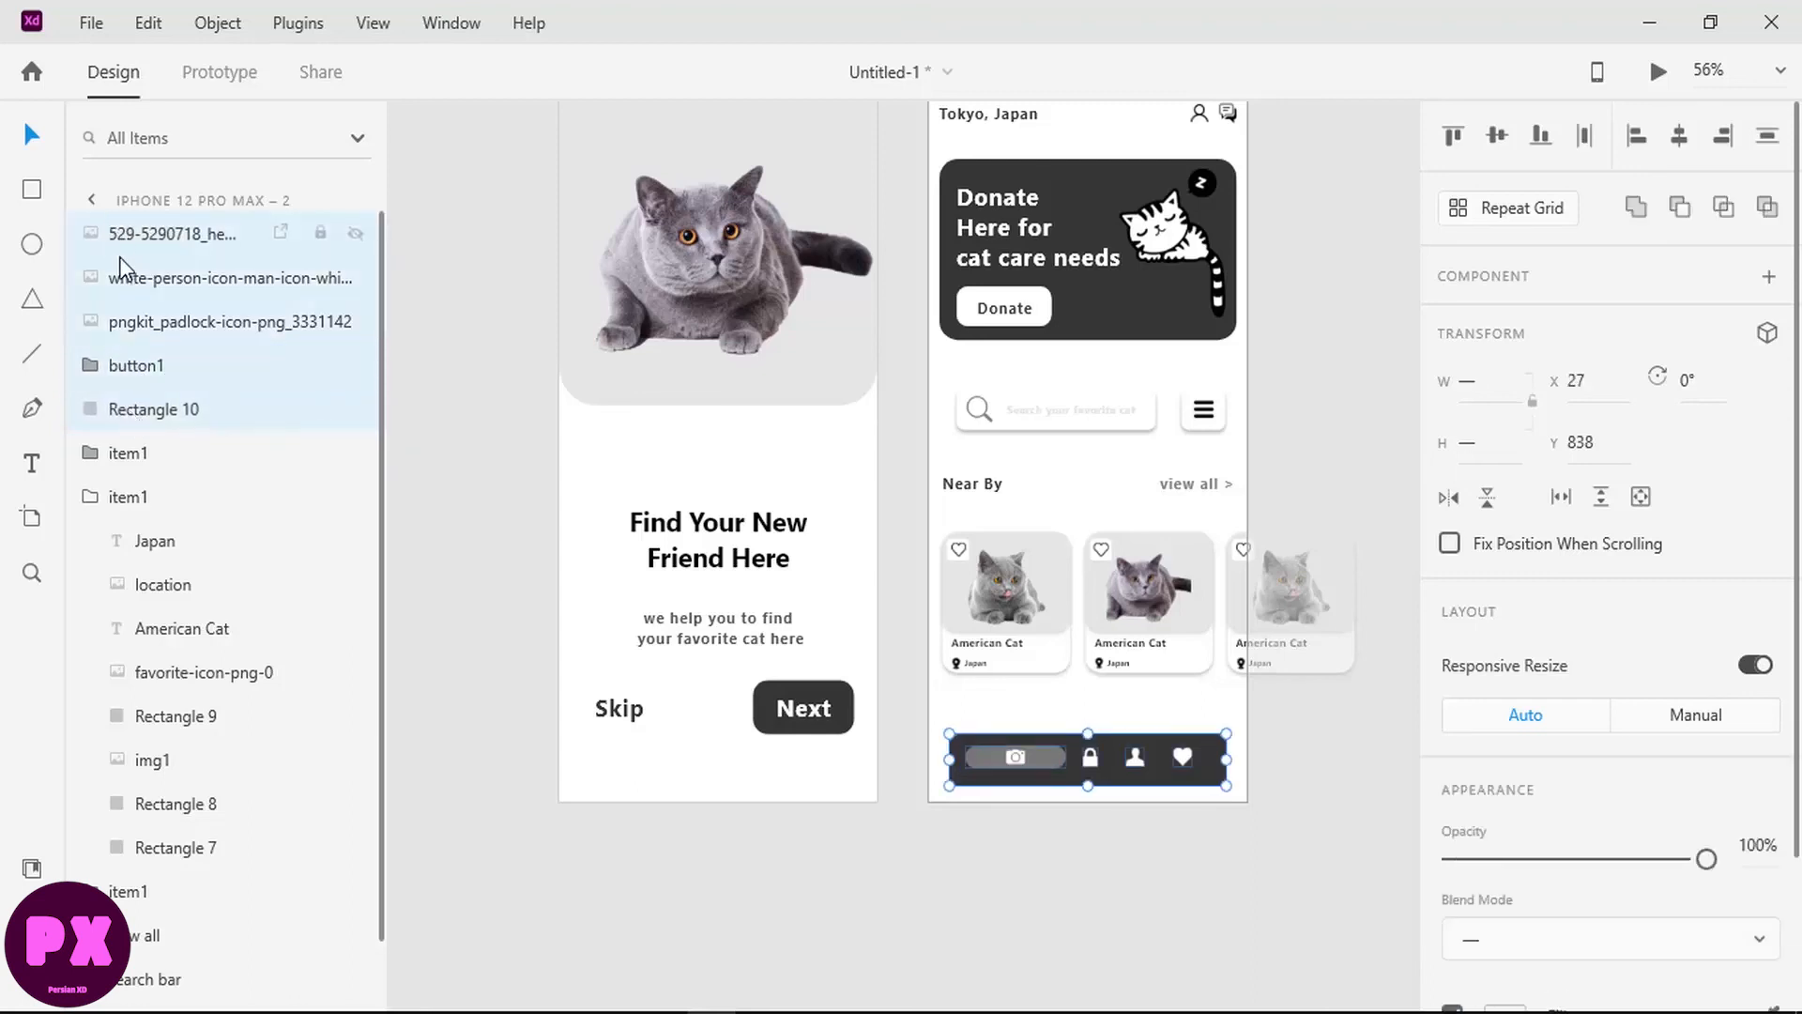
key("ctrl+g")
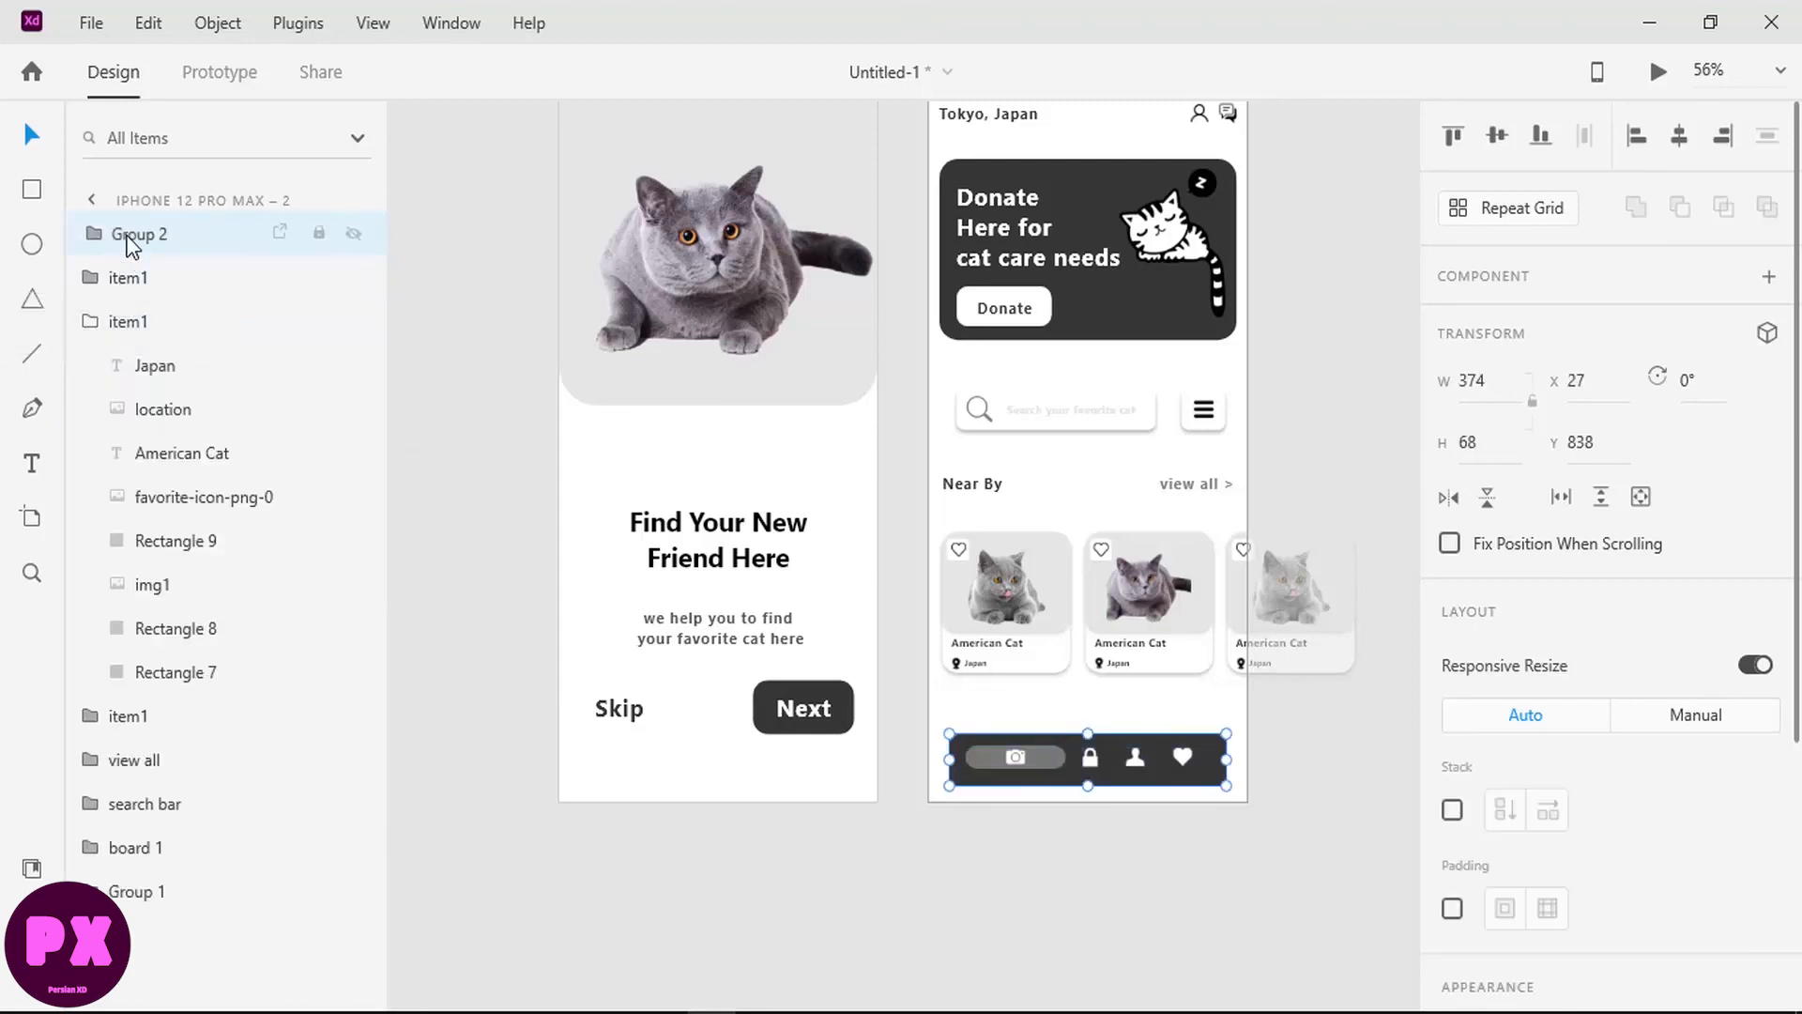
double_click(129, 235)
type("botton nav")
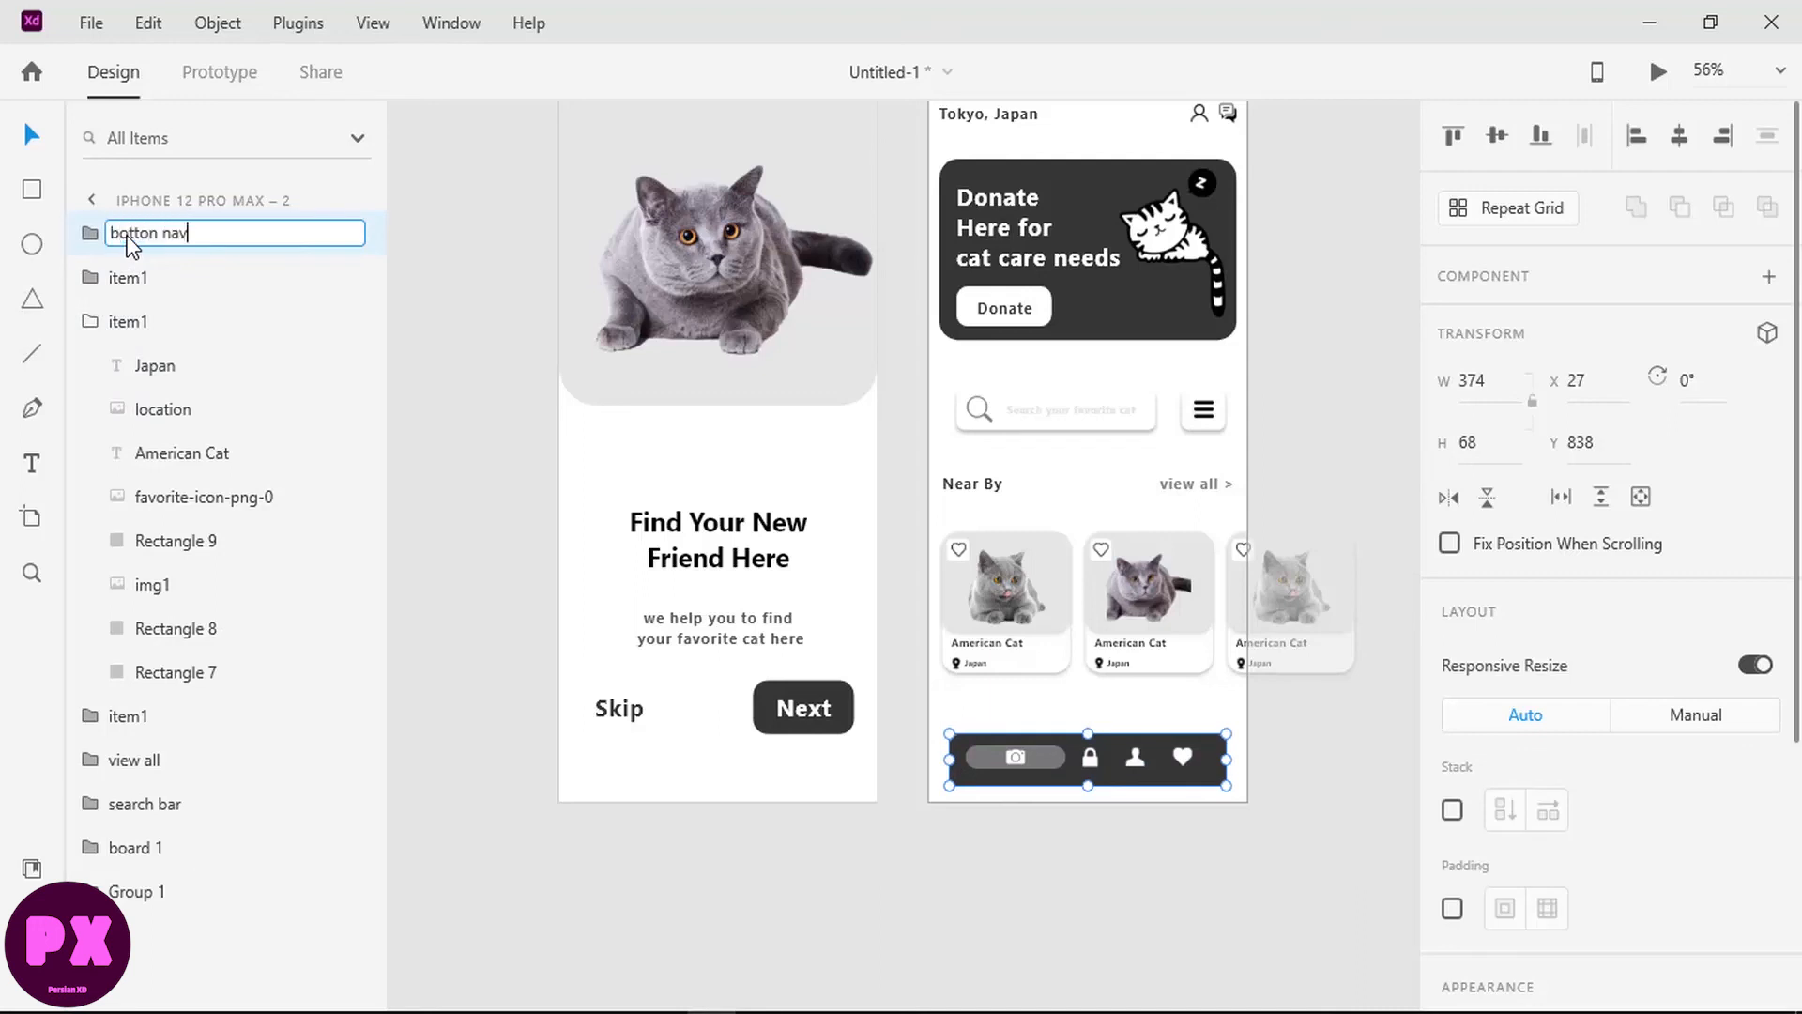
type("gation")
key("Return")
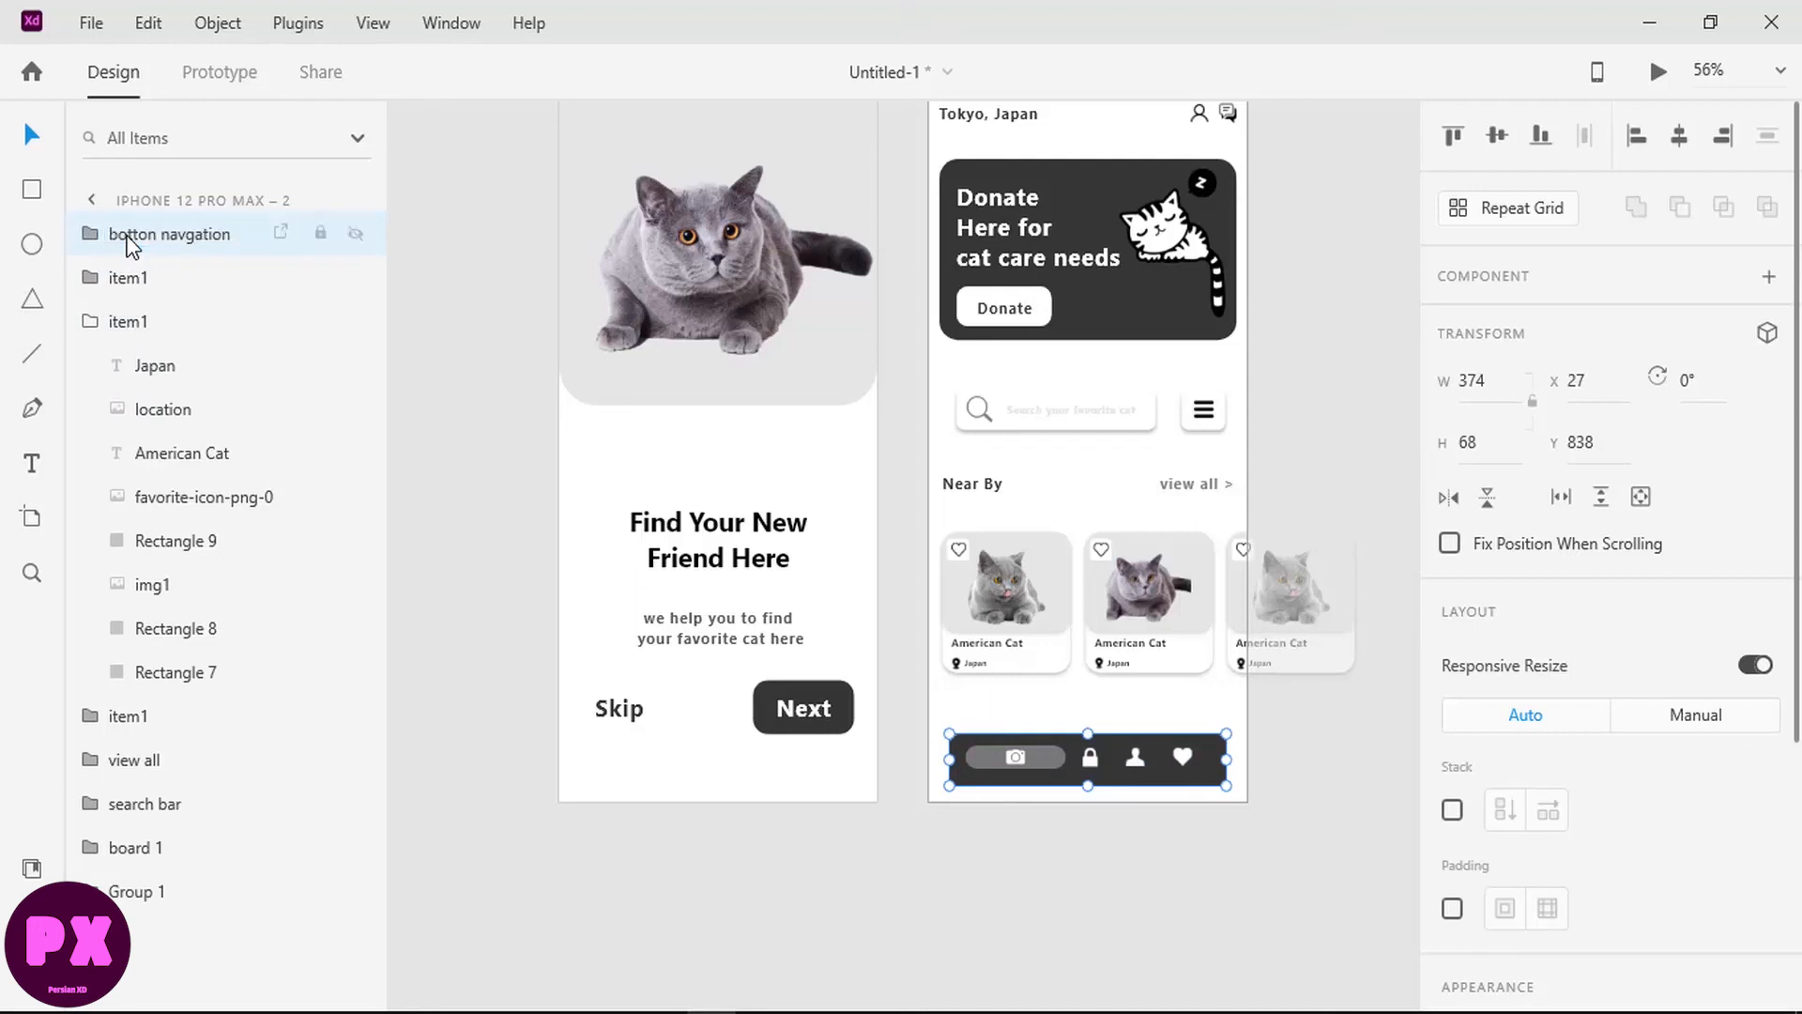
Step: Move button1 and the padlock, person and heart icons inside the navigation bar together to X 52, Y 858, leaving the dark rectangle in place
left_click(91, 322)
left_click(100, 236)
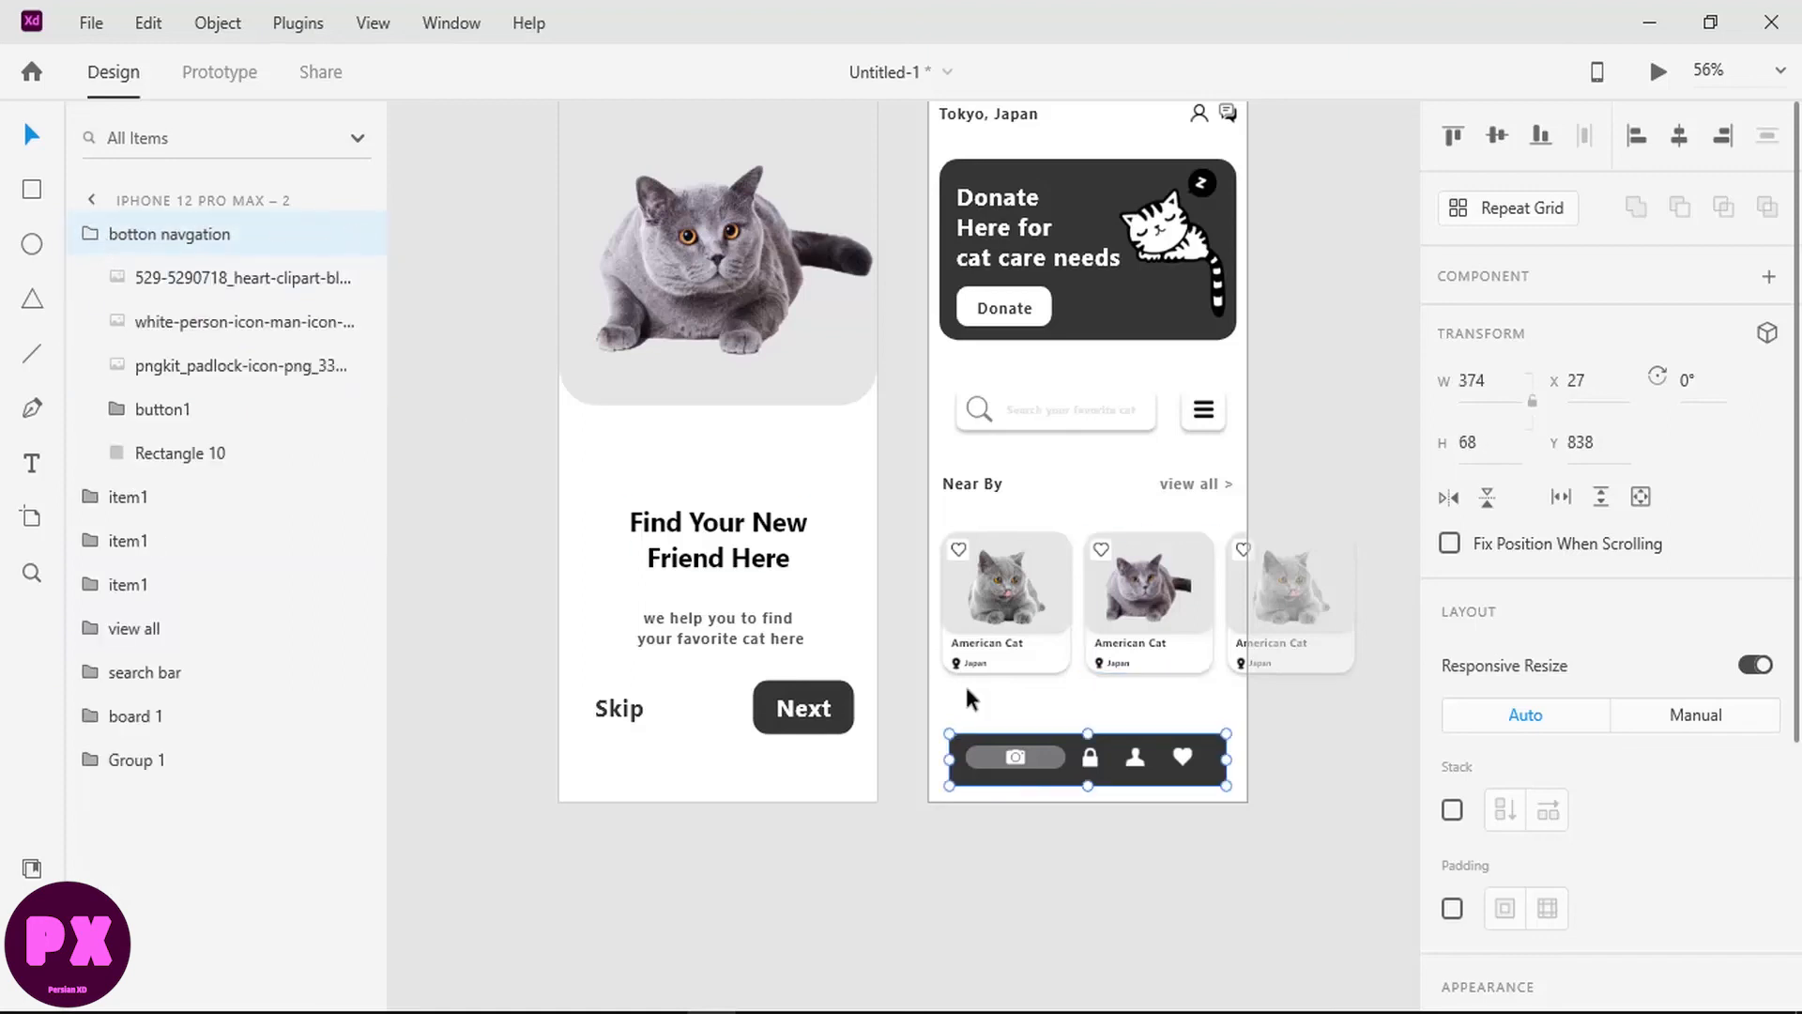
left_click(141, 279)
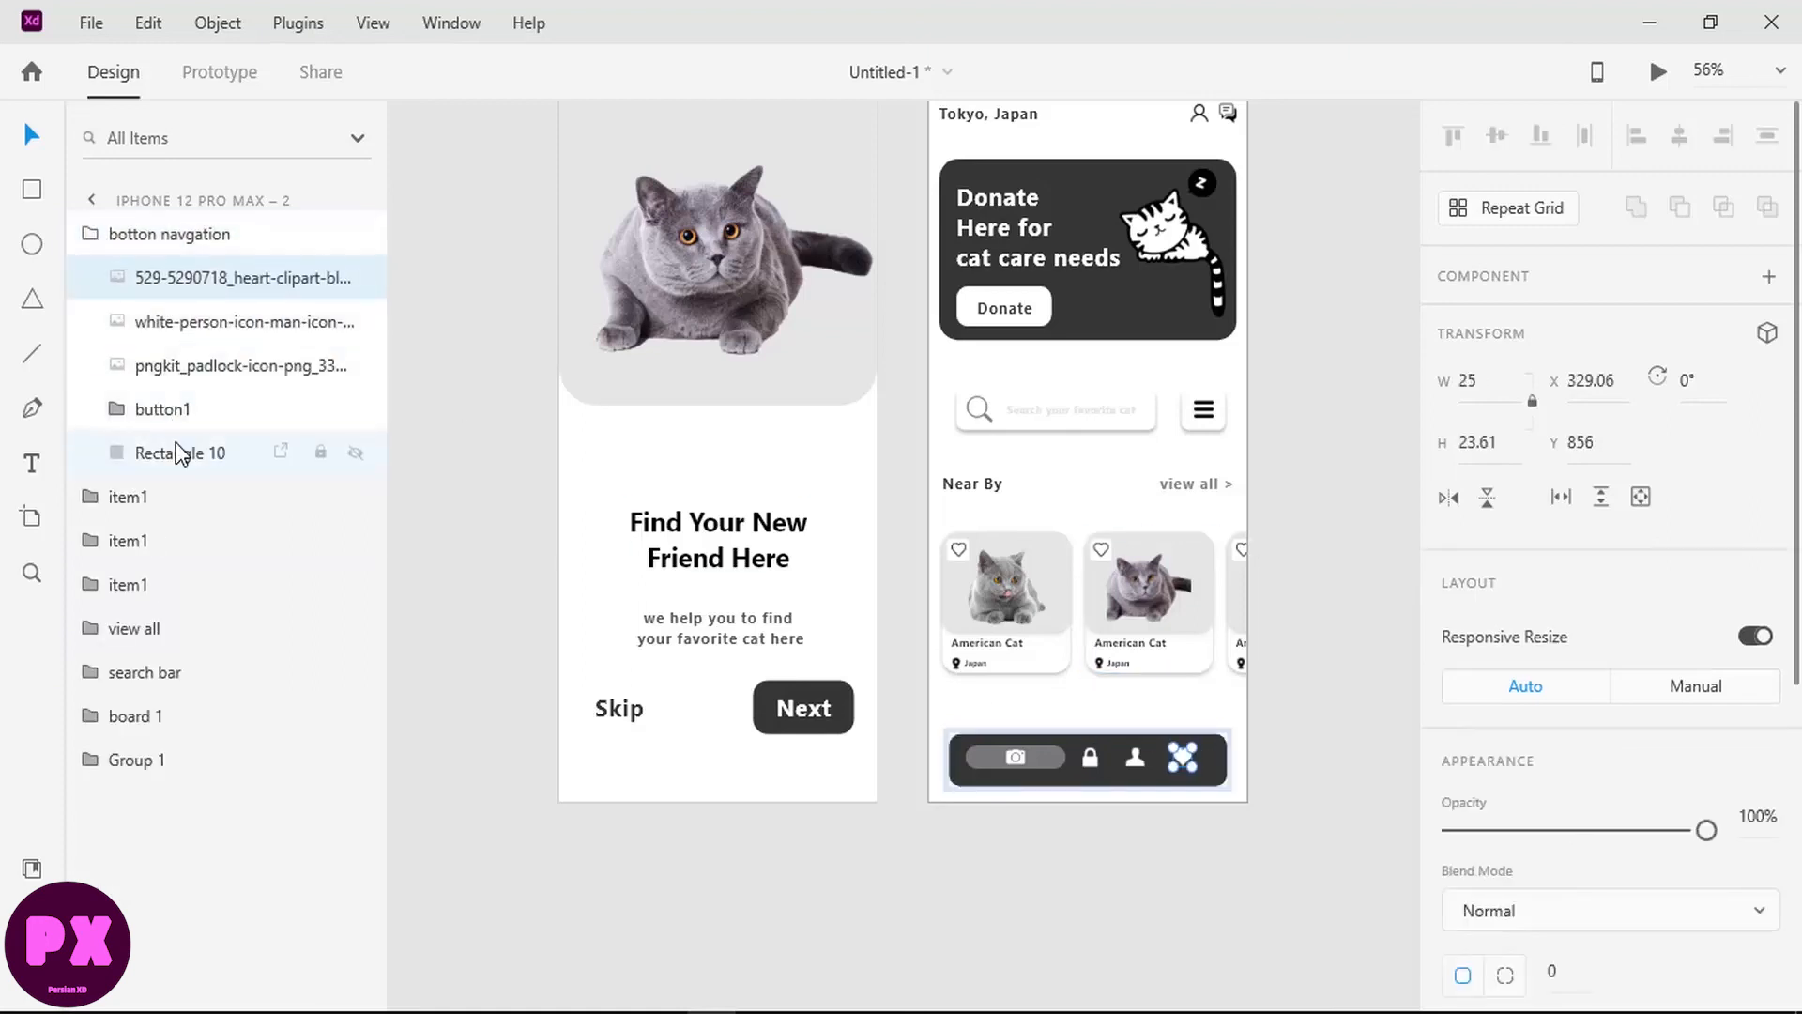
left_click(178, 453, "shift")
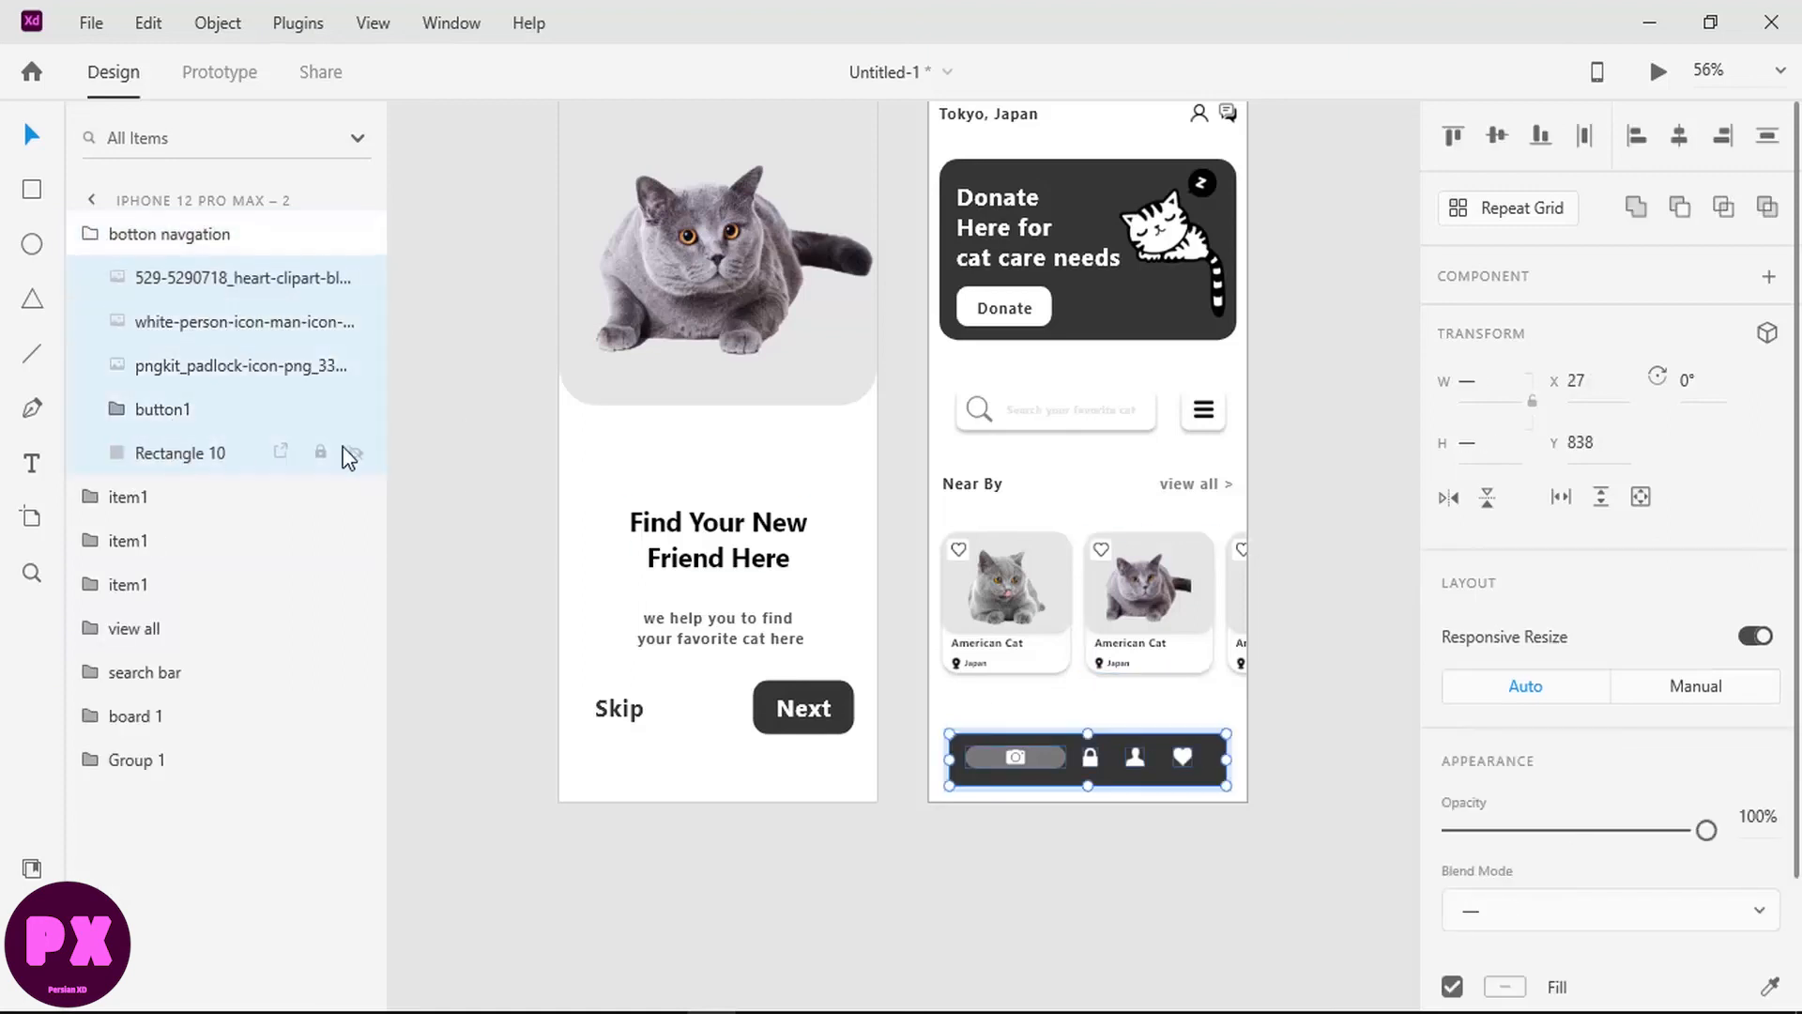
left_click(169, 447, "ctrl")
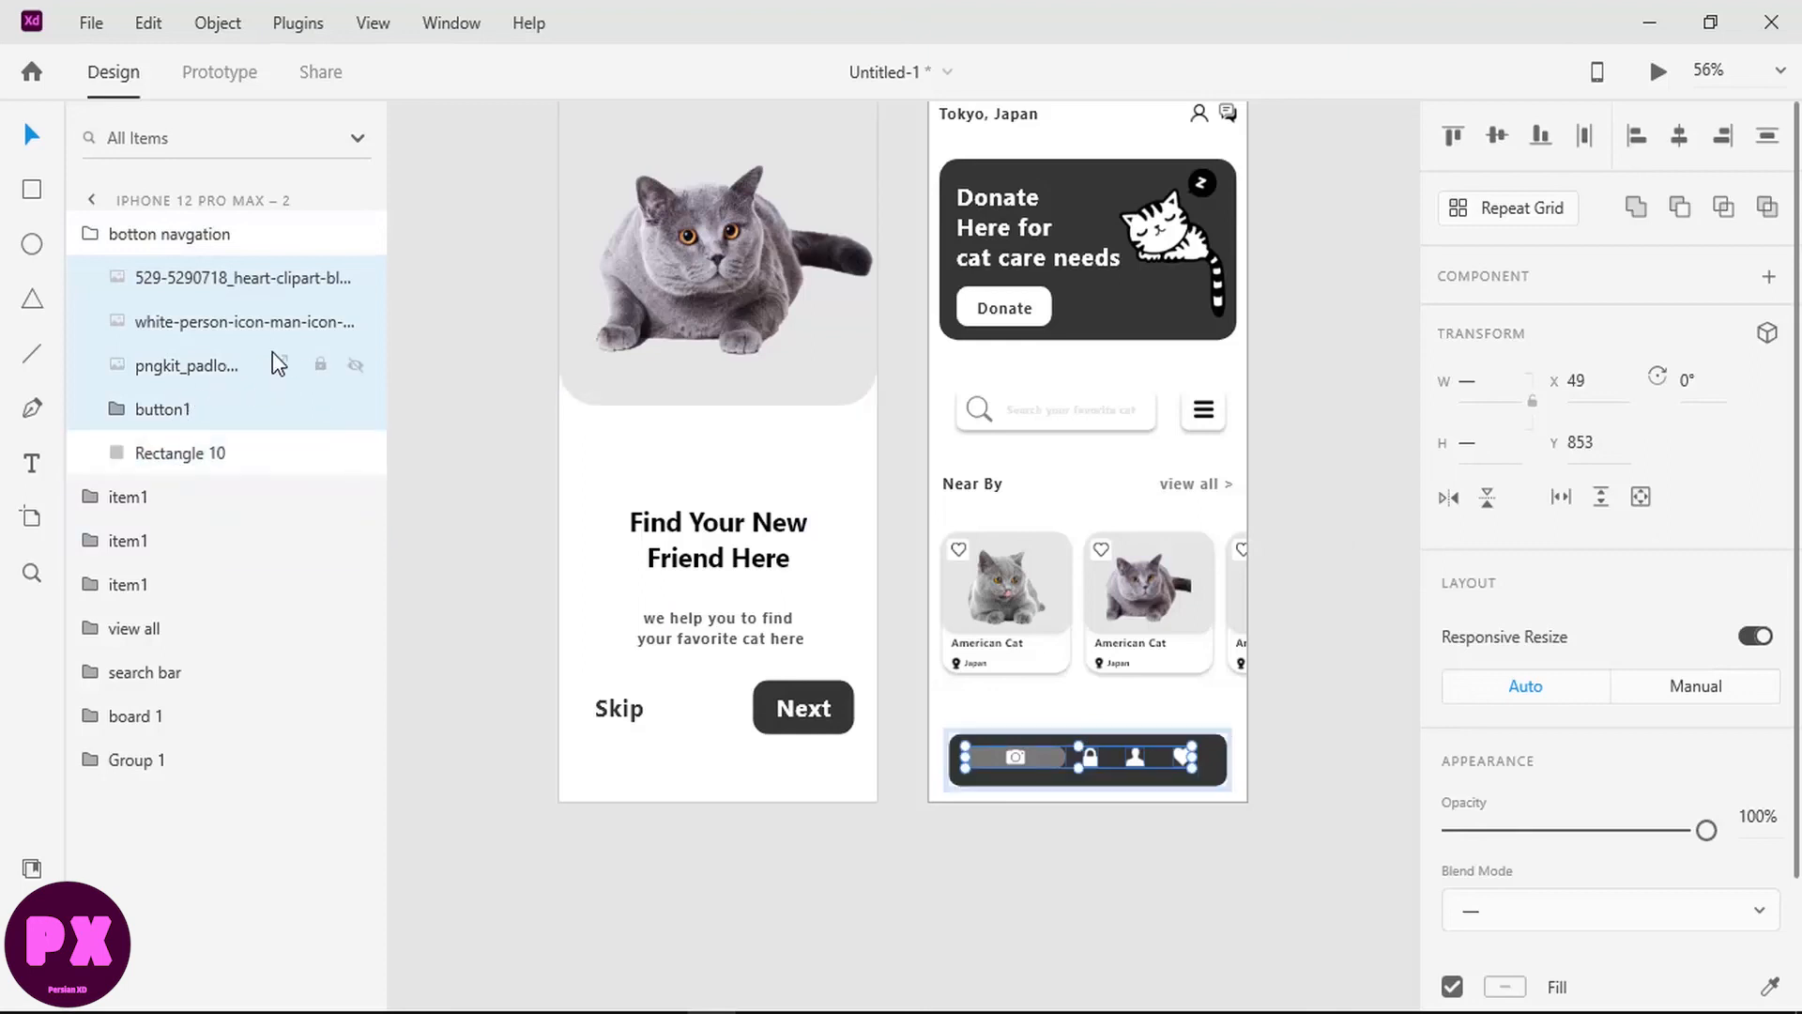
key("Down")
key("Down")
key("Down")
key("Down")
key("Down")
key("Right")
key("Right")
key("Right")
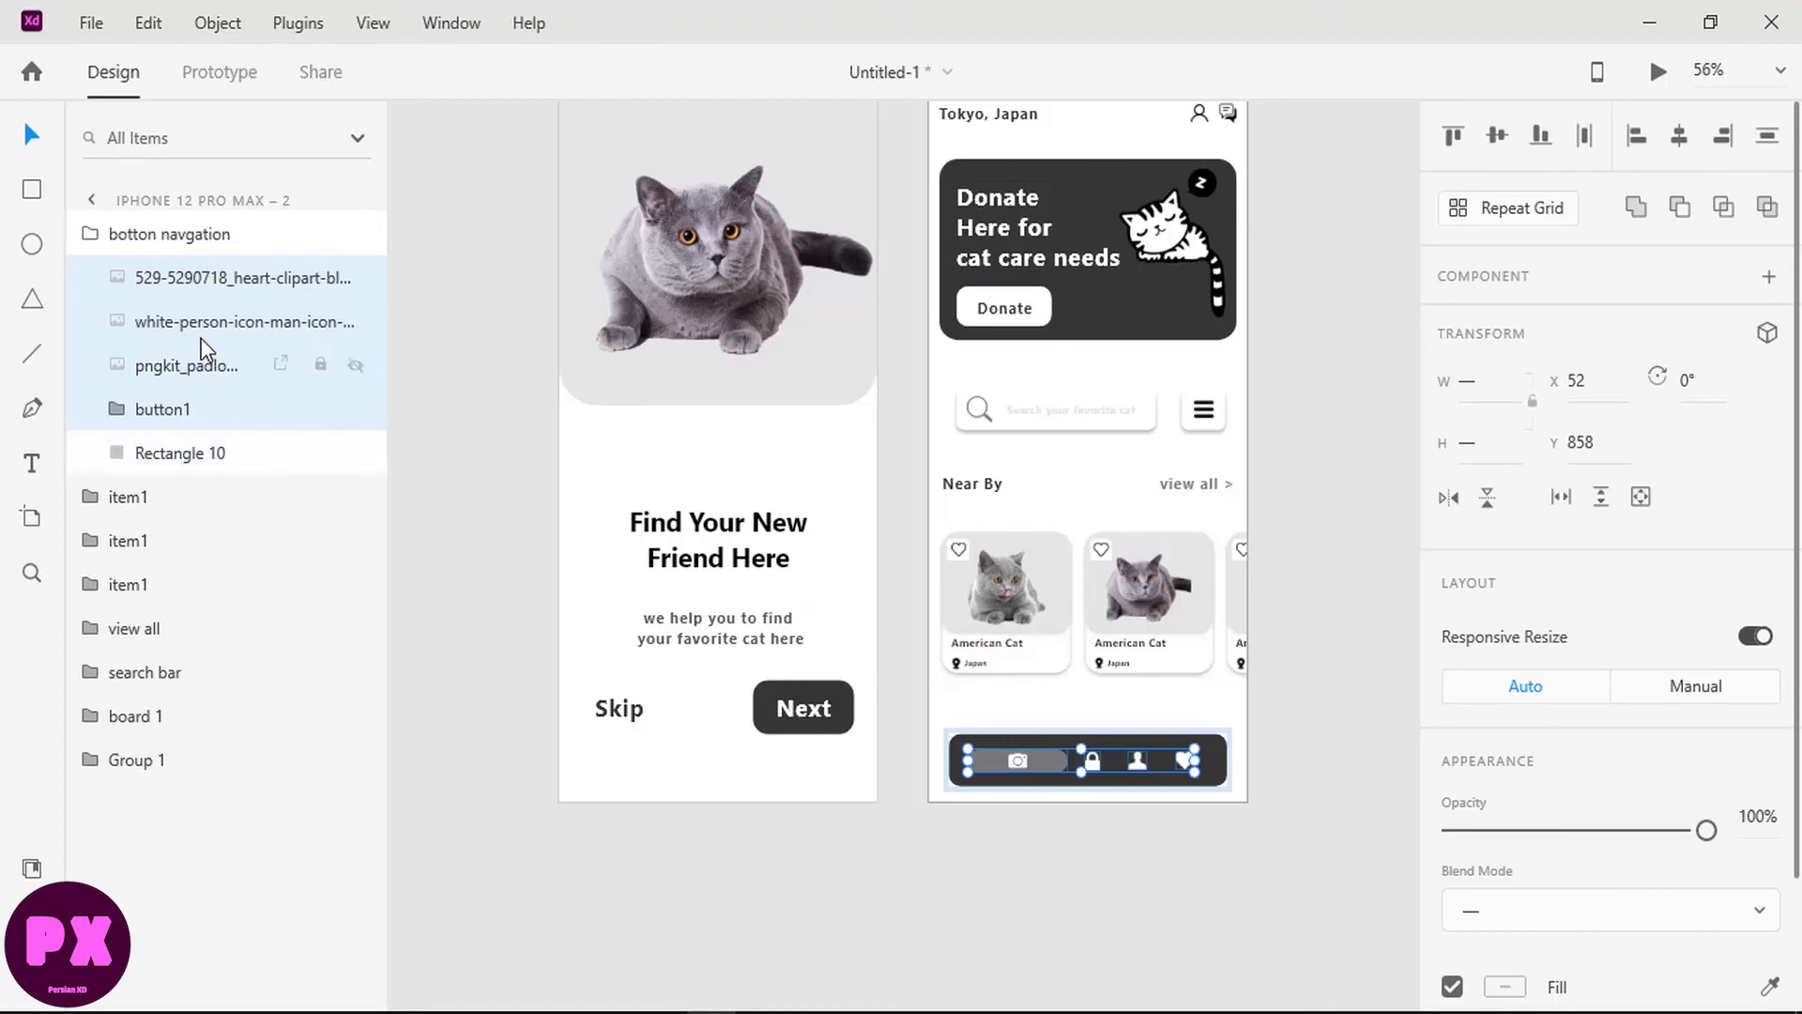
Step: Group button1 with the padlock, person and heart icons inside the navigation bar and name the group buttons
key("ctrl+g")
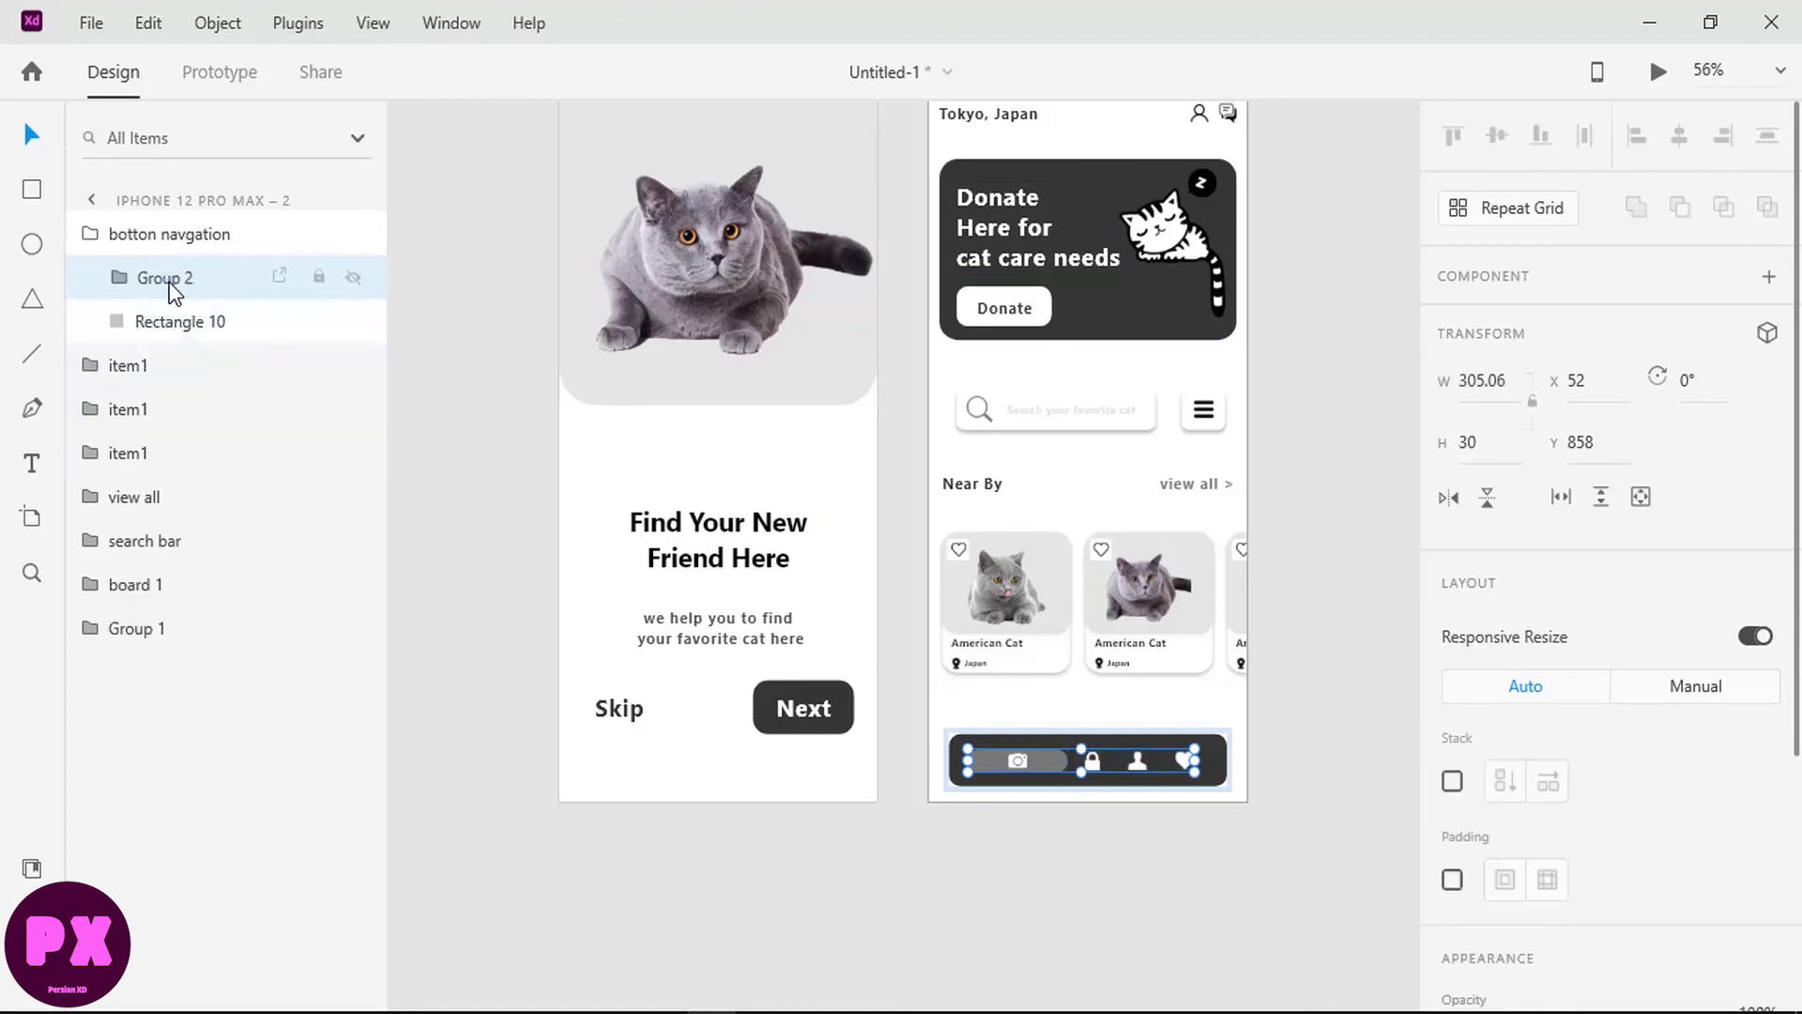
double_click(171, 284)
type("buttons")
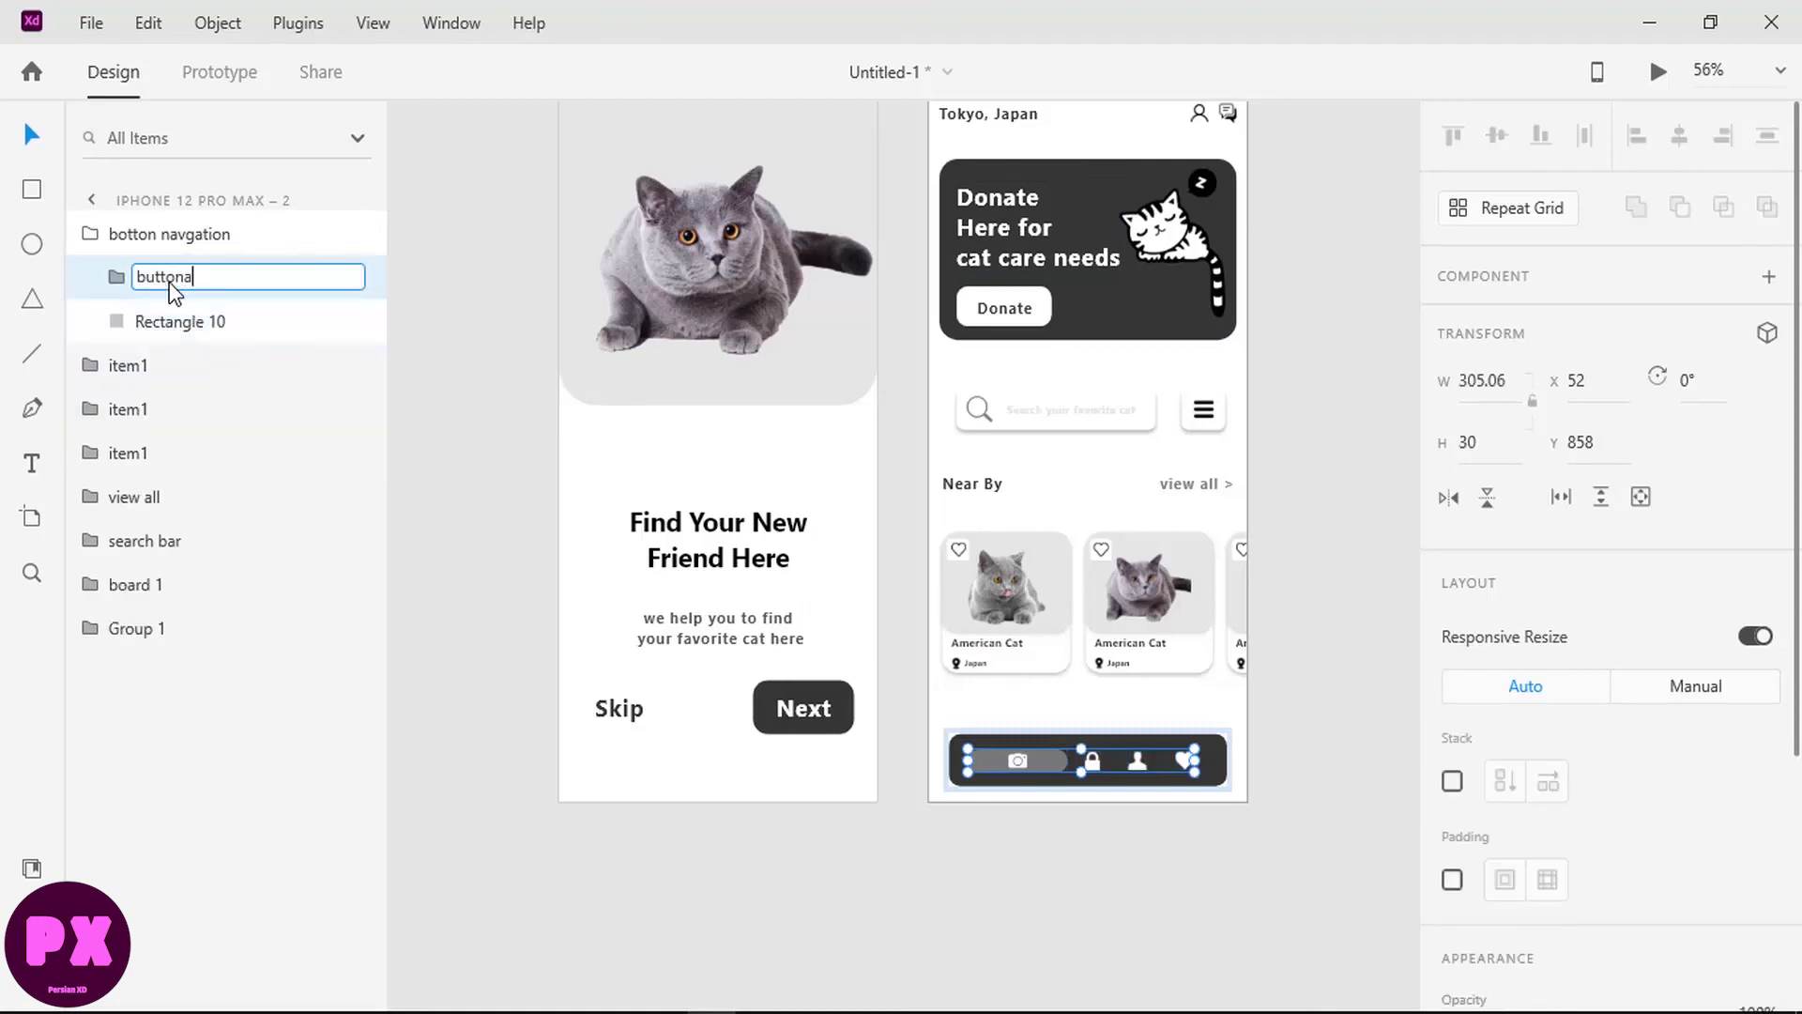
key("Return")
Step: Align the buttons group and the dark navigation bar rectangle on their horizontal centres
left_click(154, 322, "shift")
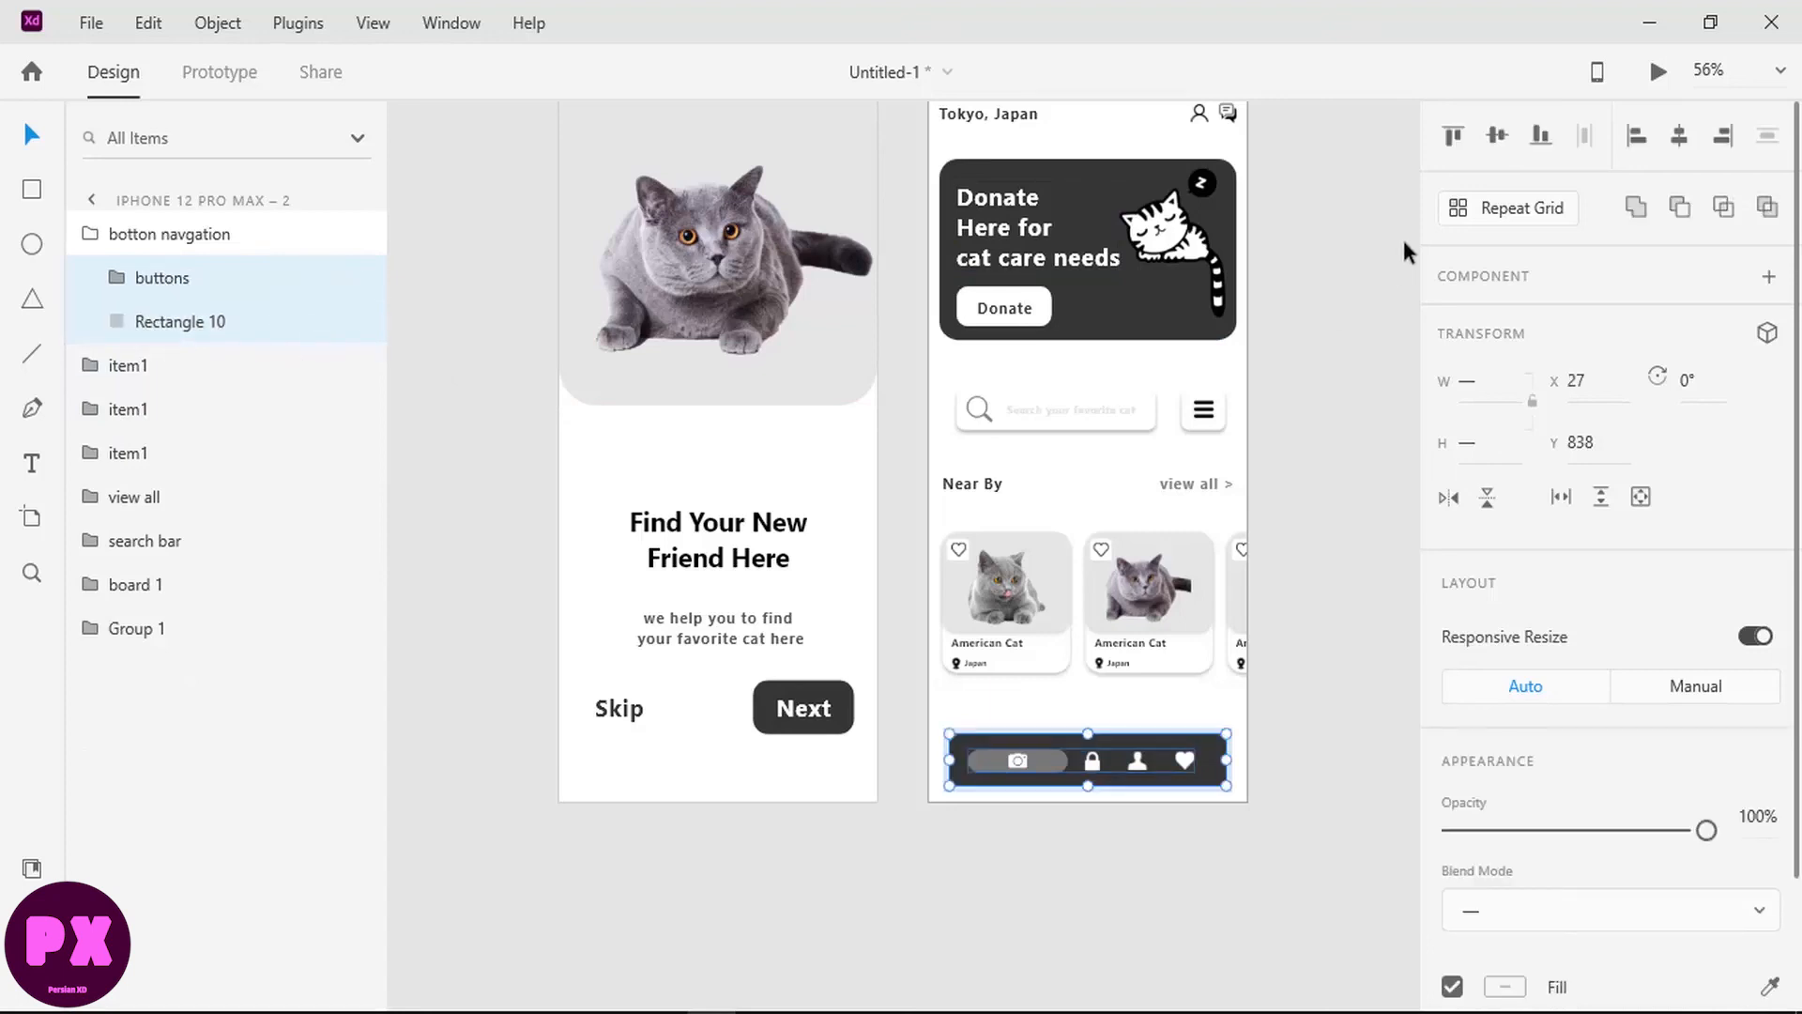
left_click(1679, 135)
left_click(1351, 605)
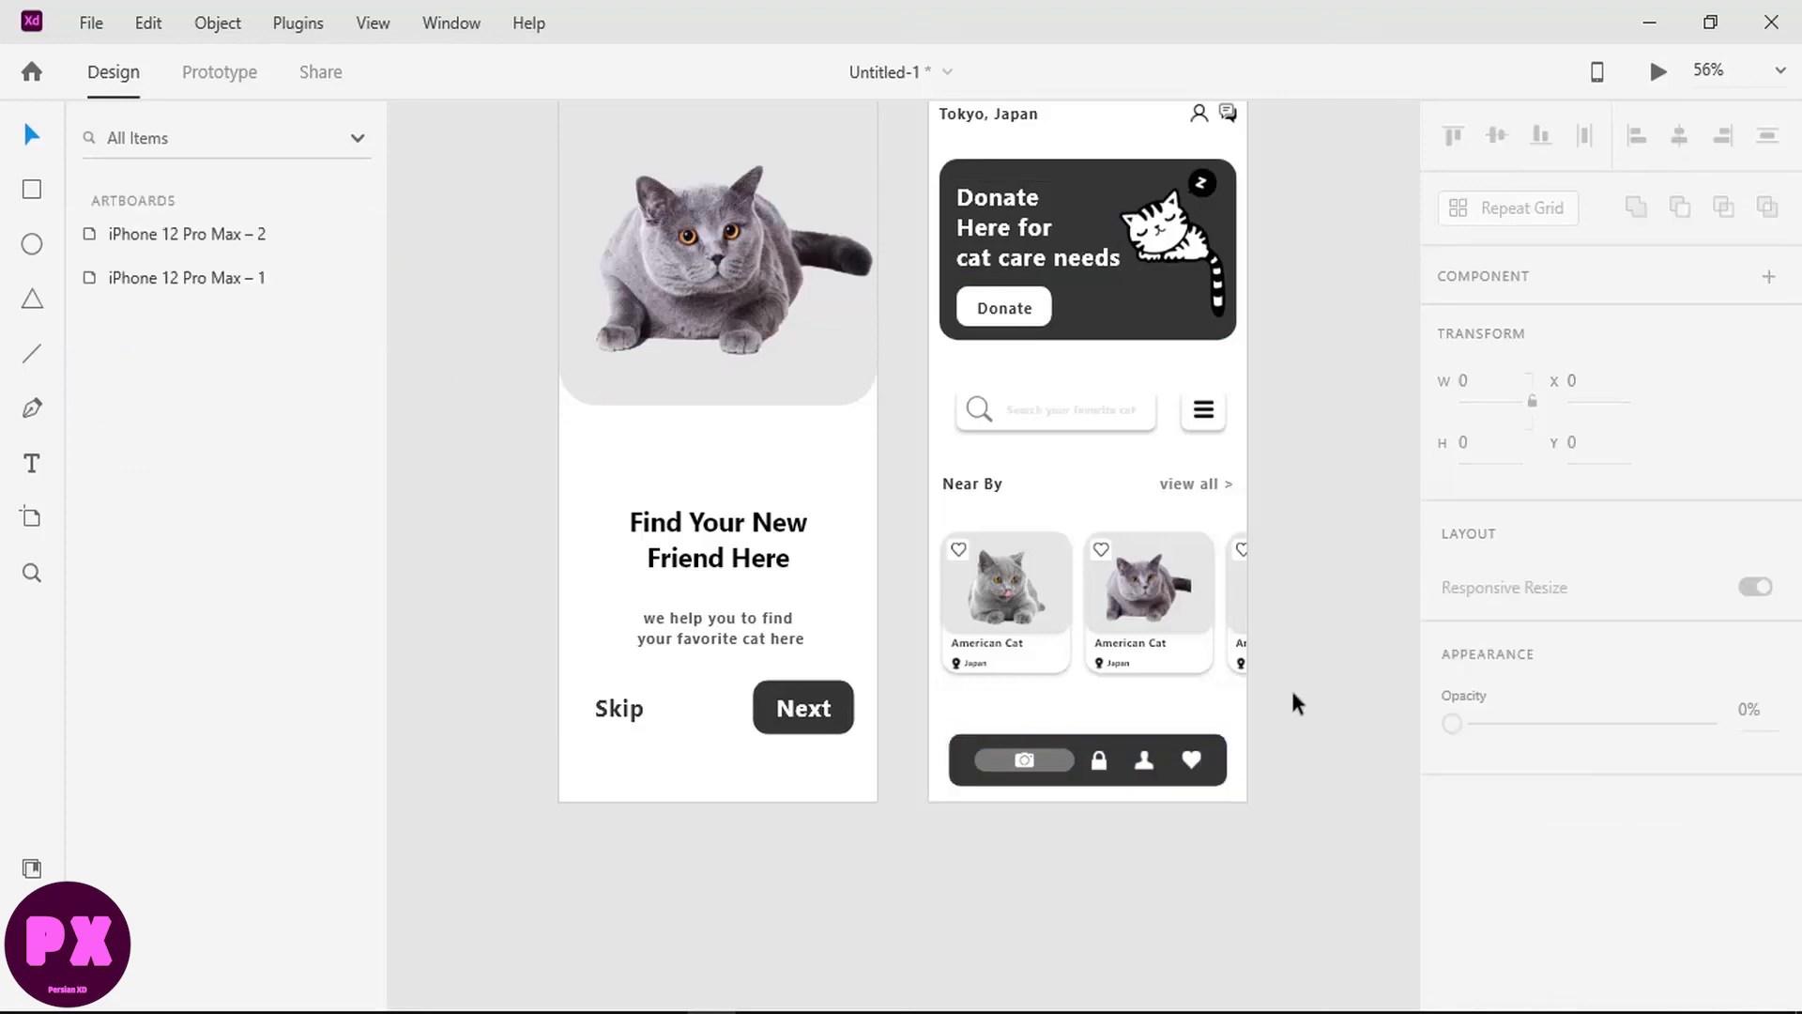
Step: Link the welcome screen's Next button to the iPhone 12 Pro Max – 2 artboard in Prototype mode and test the link in the preview
scroll(1295, 678, "up", 2)
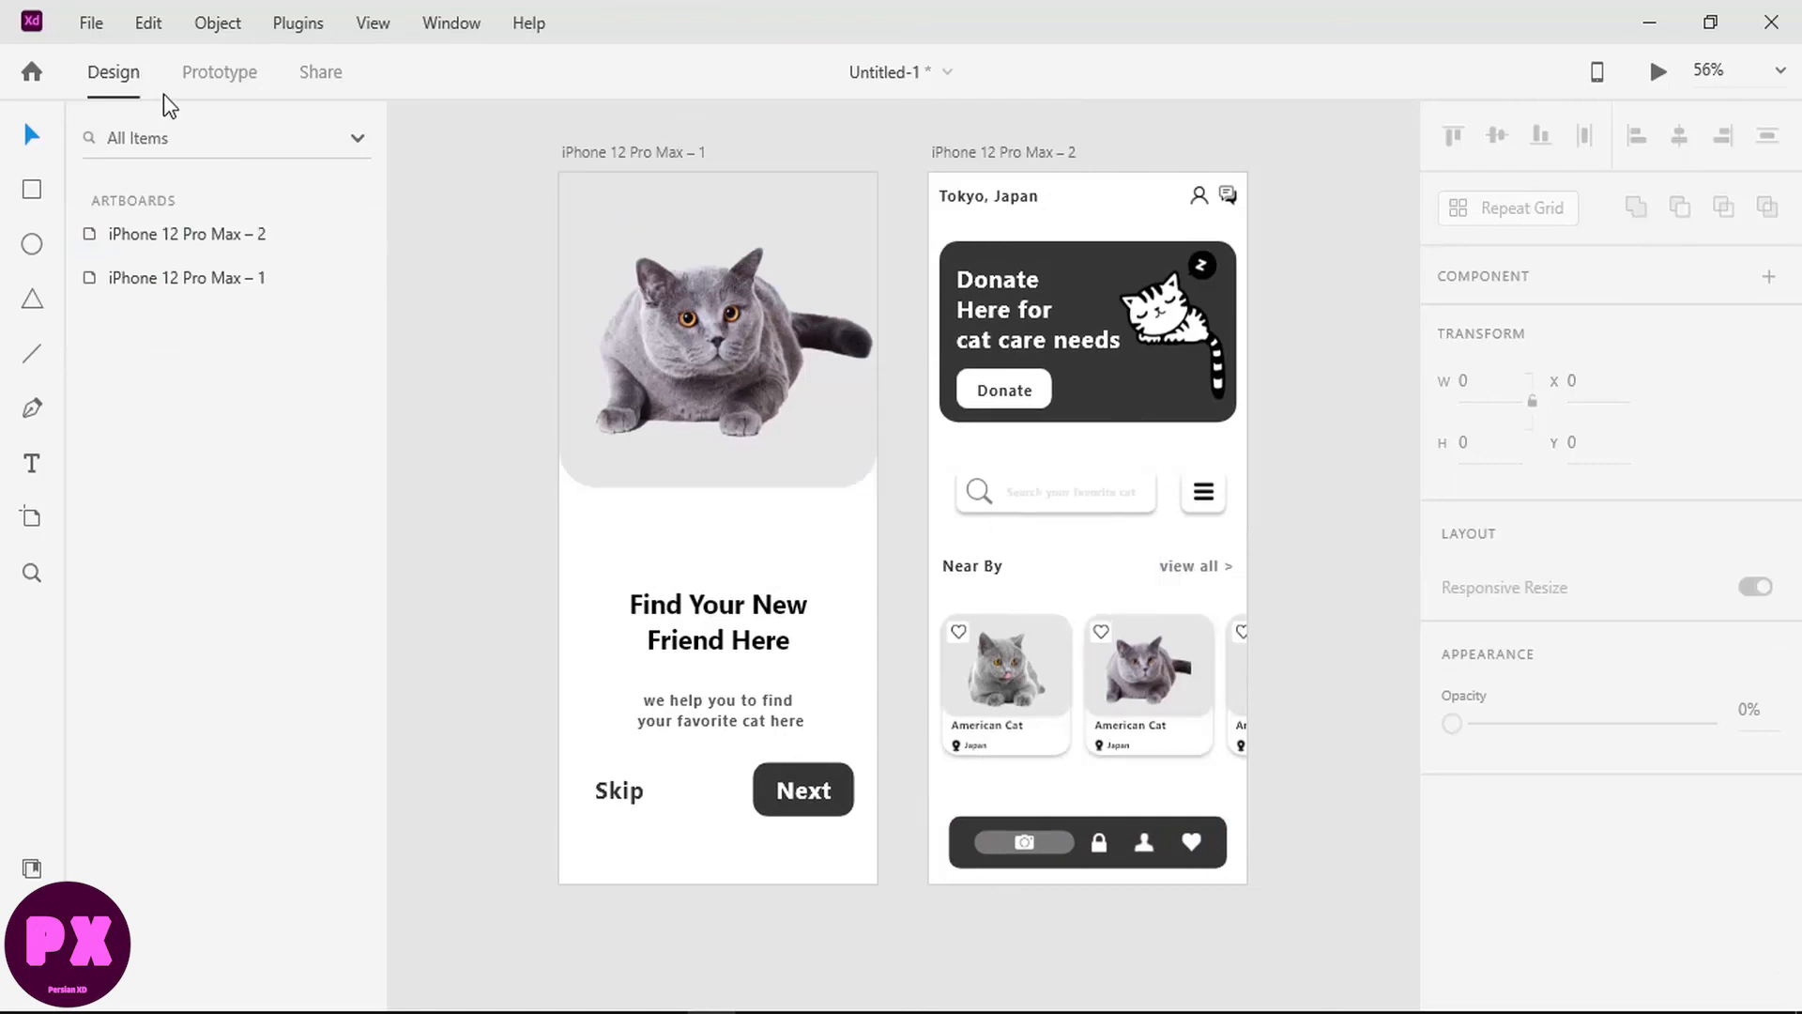
left_click(198, 82)
left_click(829, 800)
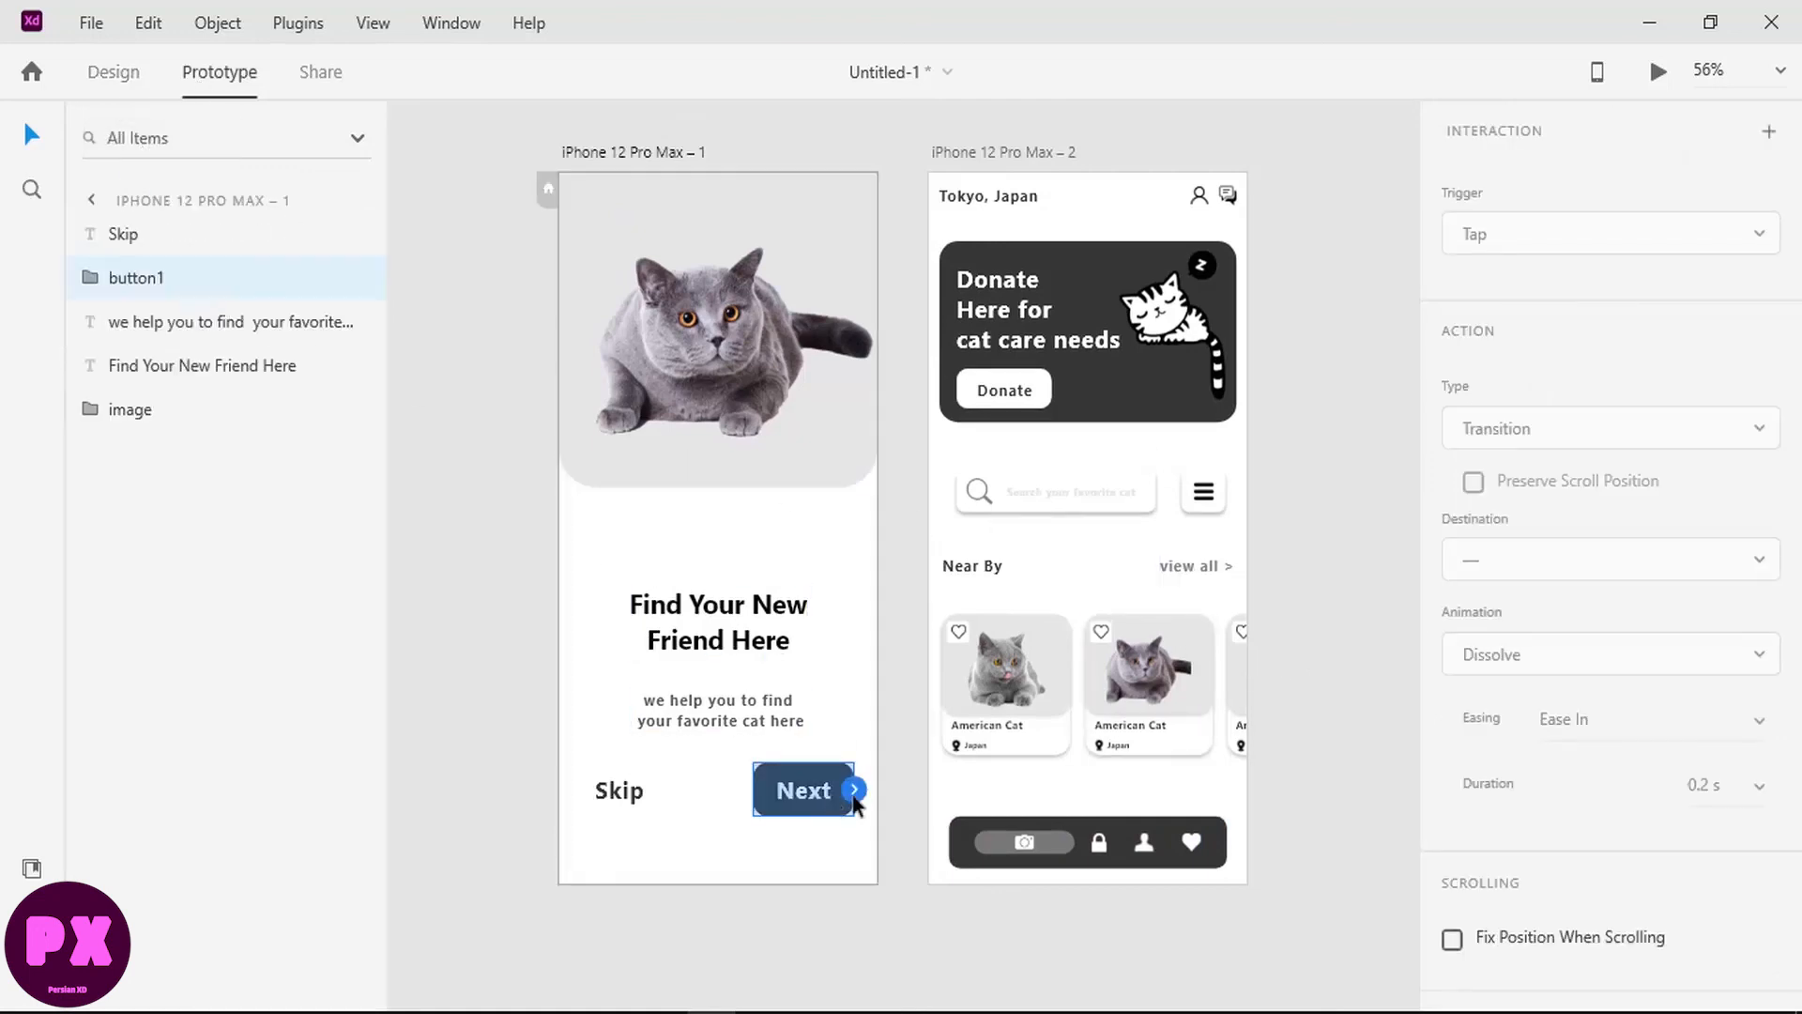
left_click_drag(855, 785, 984, 436)
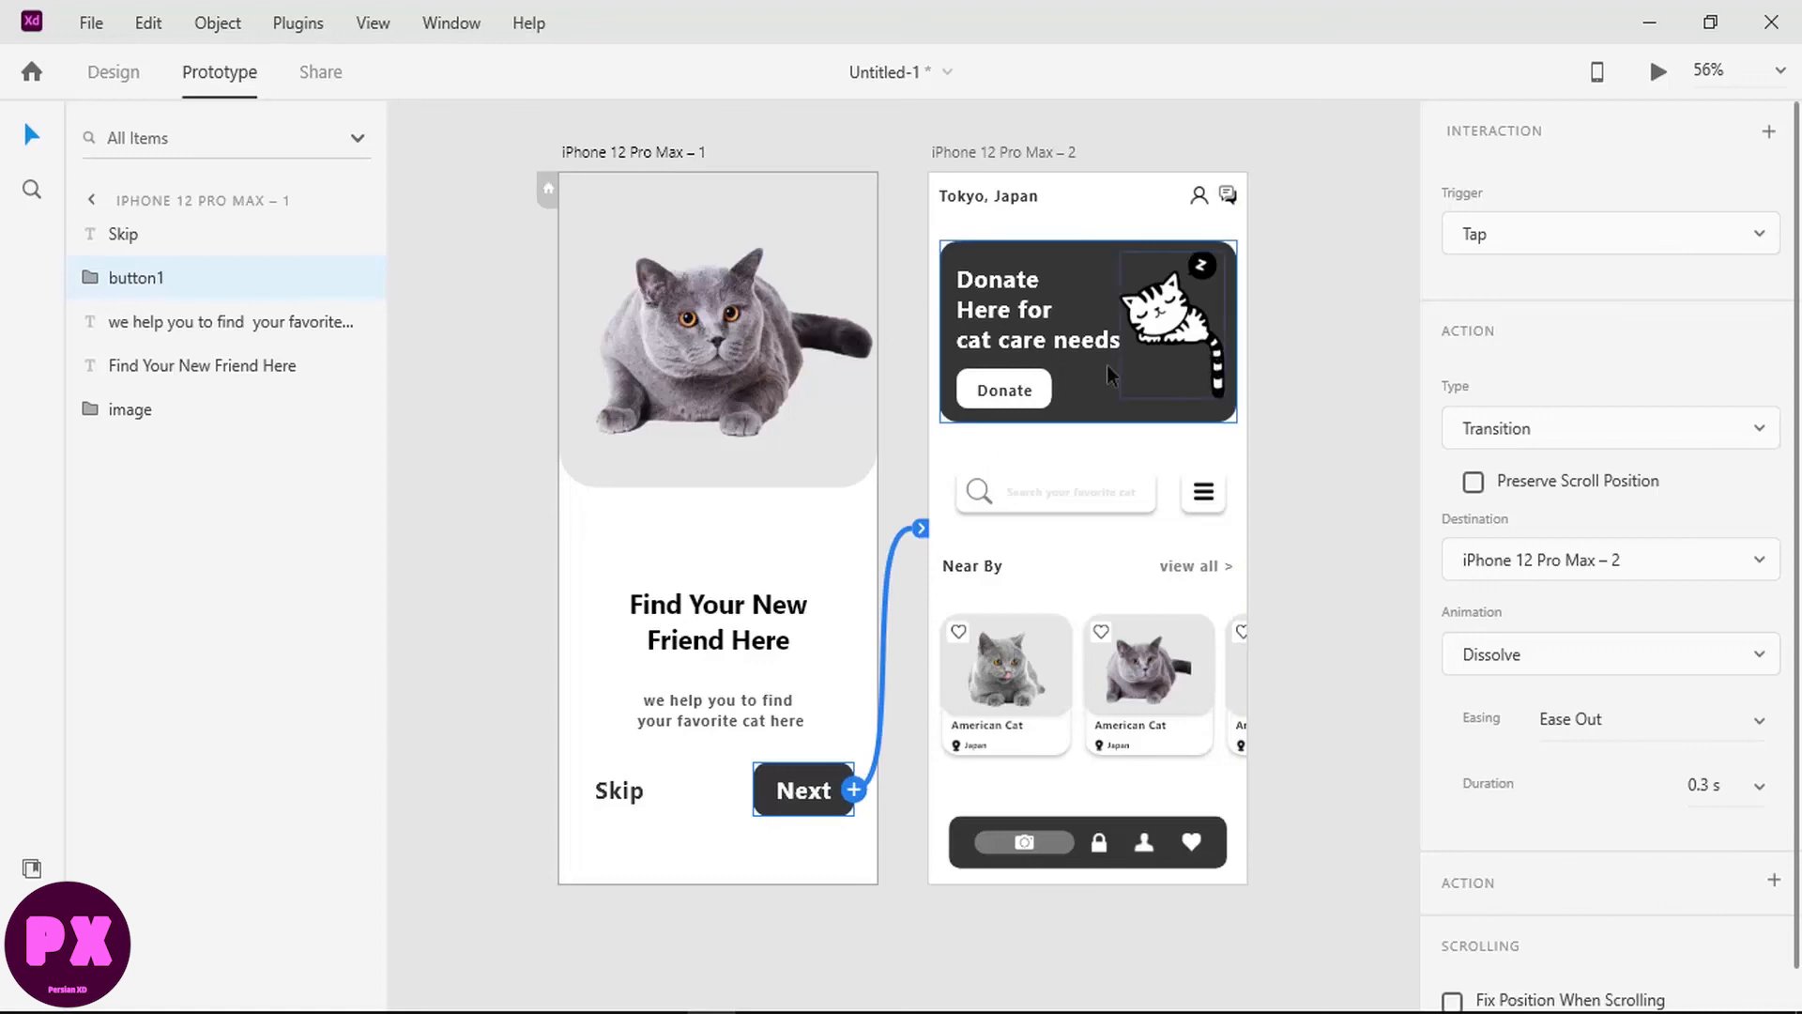
left_click(1657, 75)
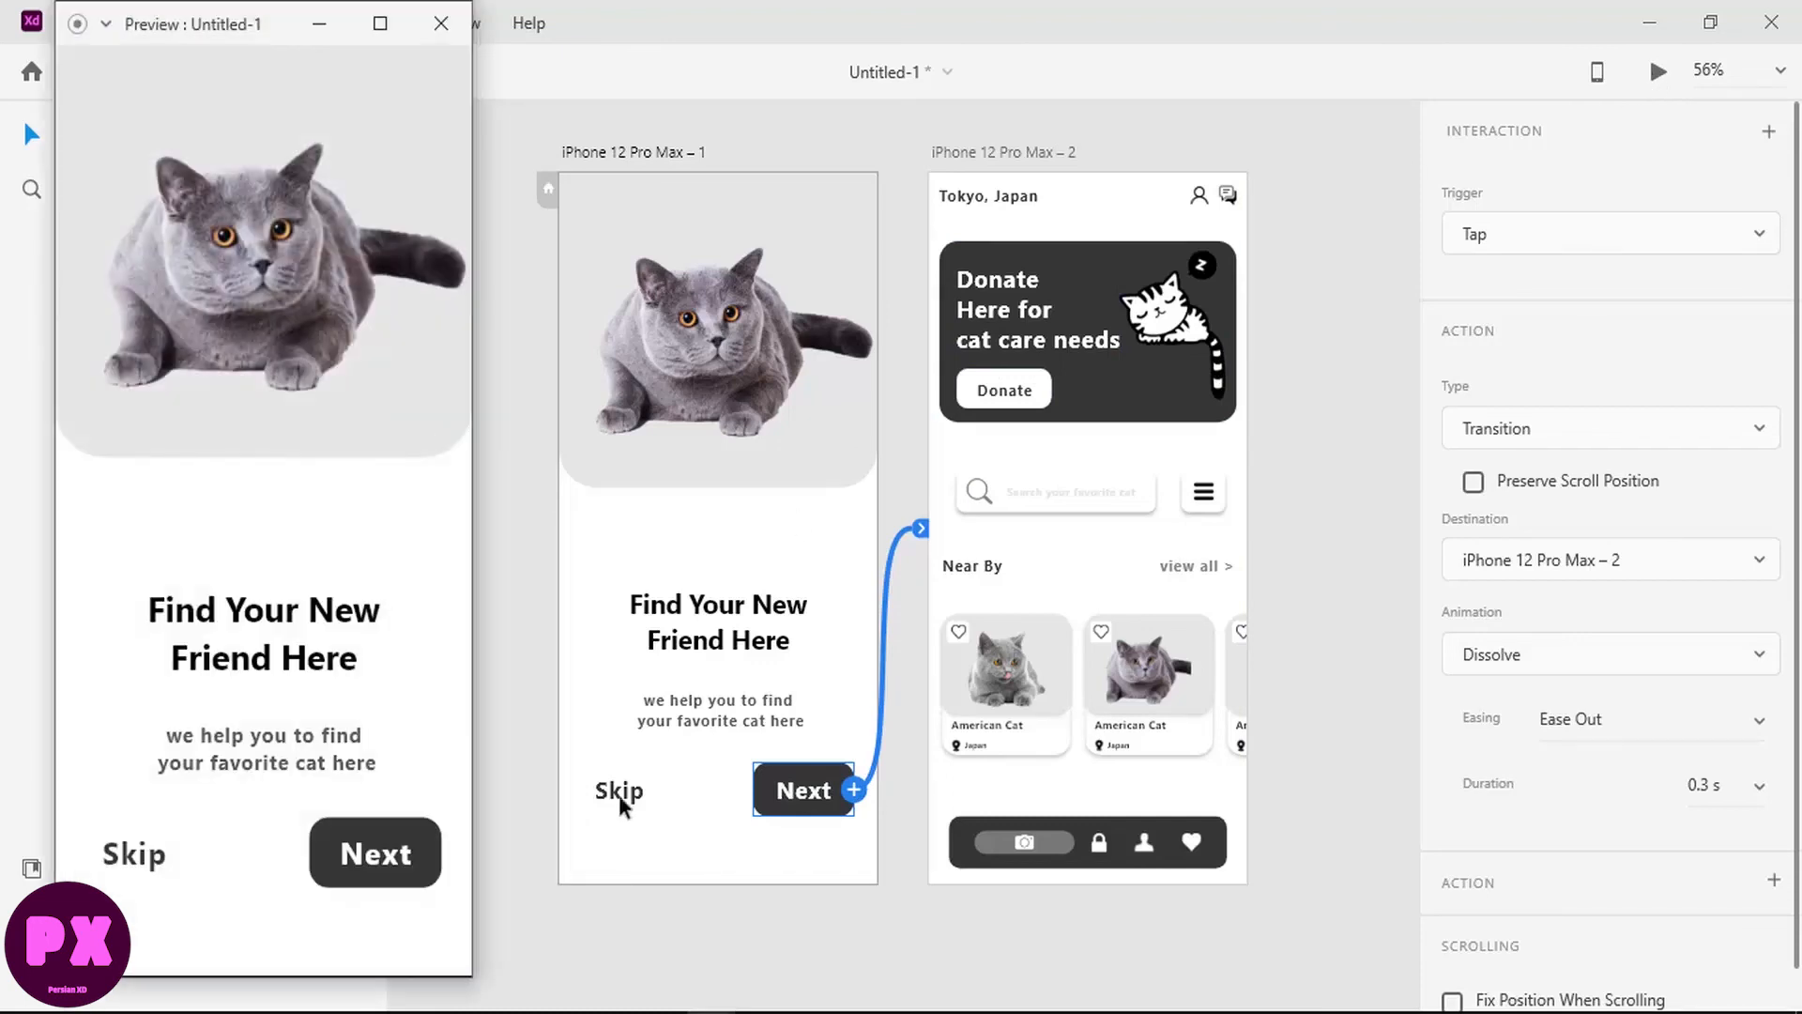
left_click(395, 854)
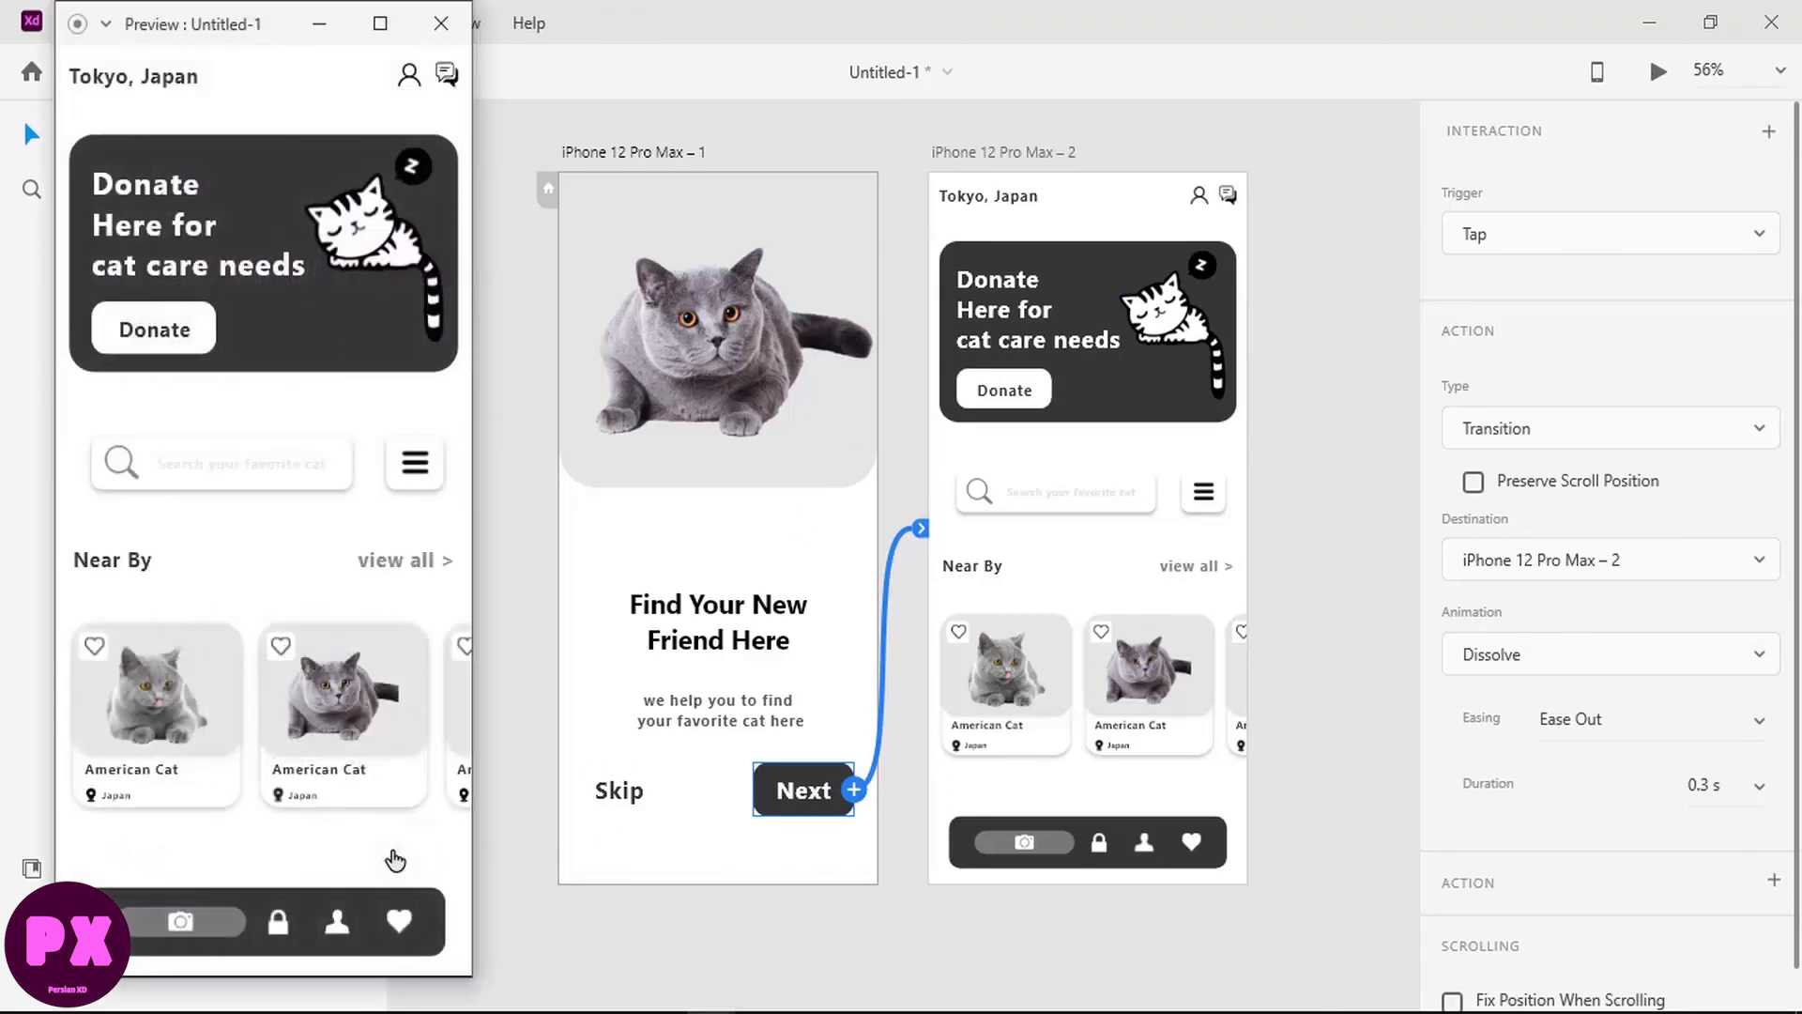